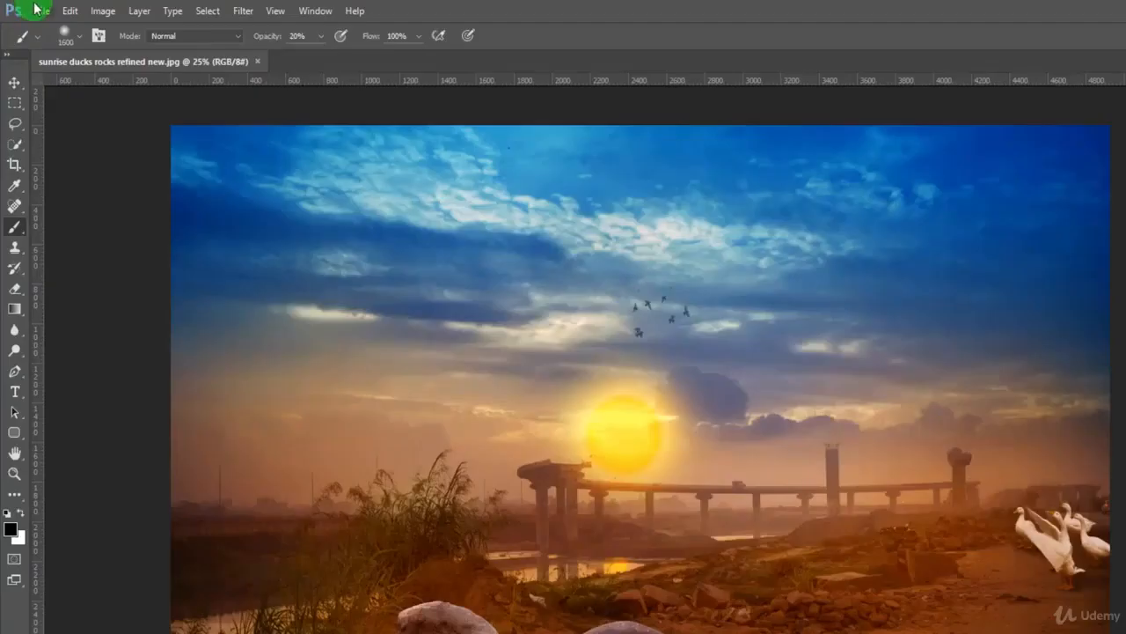
left_click(42, 11)
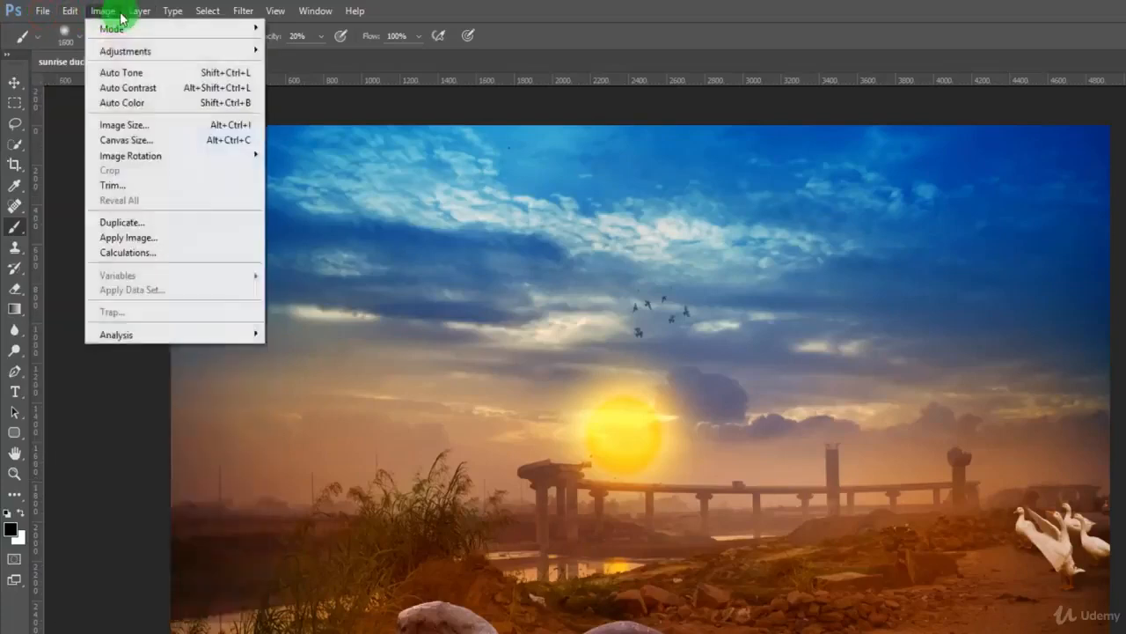
left_click(428, 5)
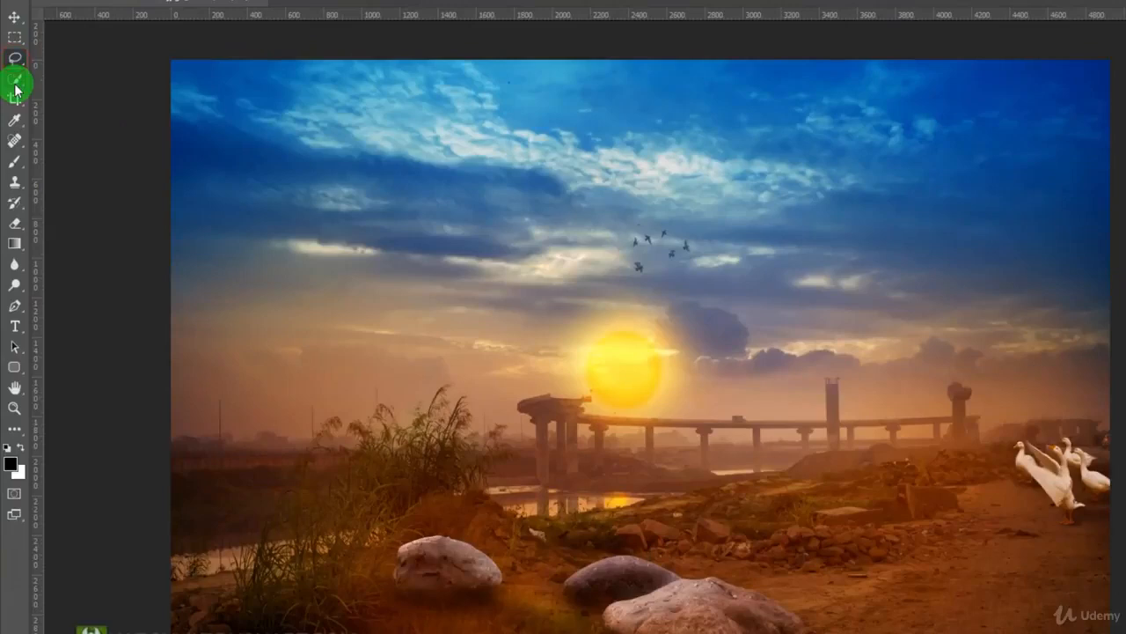
left_click(15, 168)
left_click(15, 189)
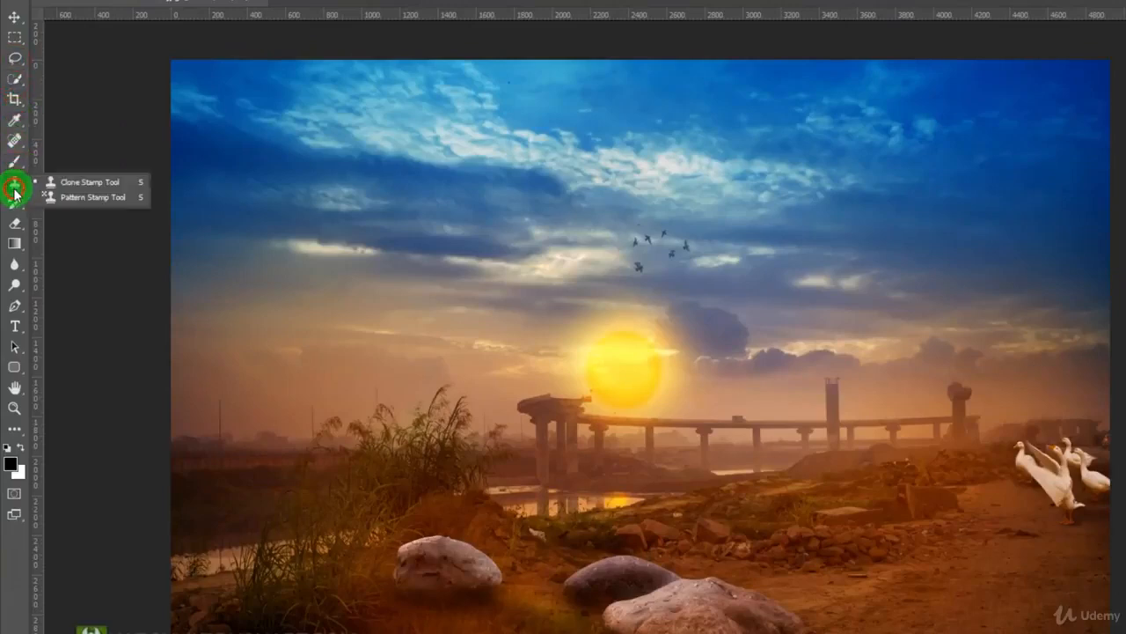
left_click(17, 170)
left_click(72, 164)
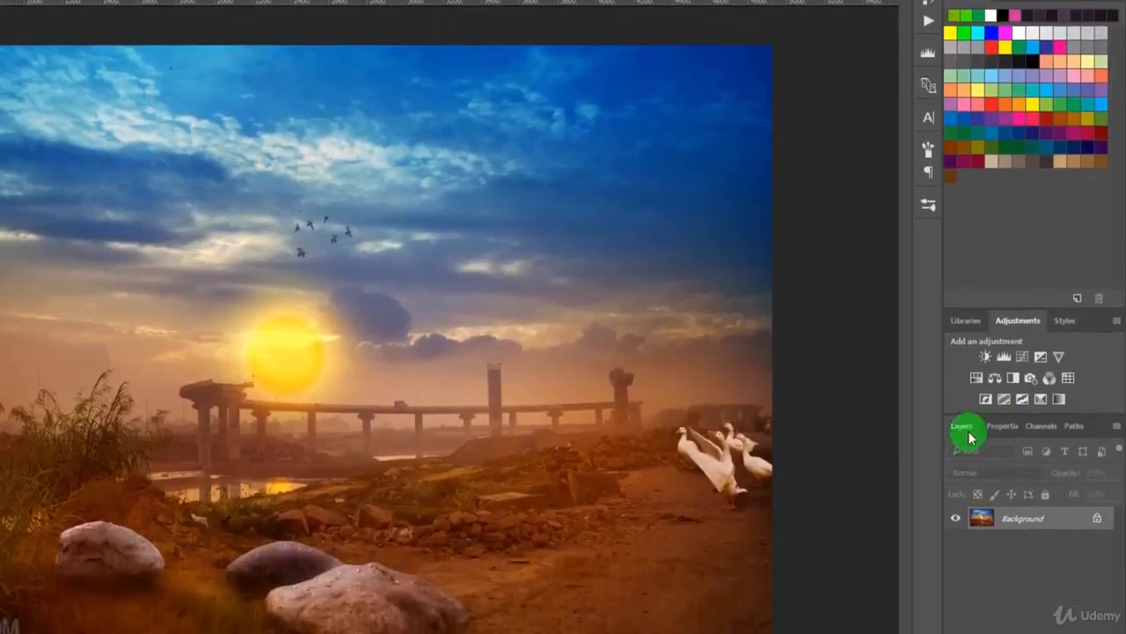
Add a new blank layer above the Background, followed by a Levels adjustment layer.
left_click(996, 529)
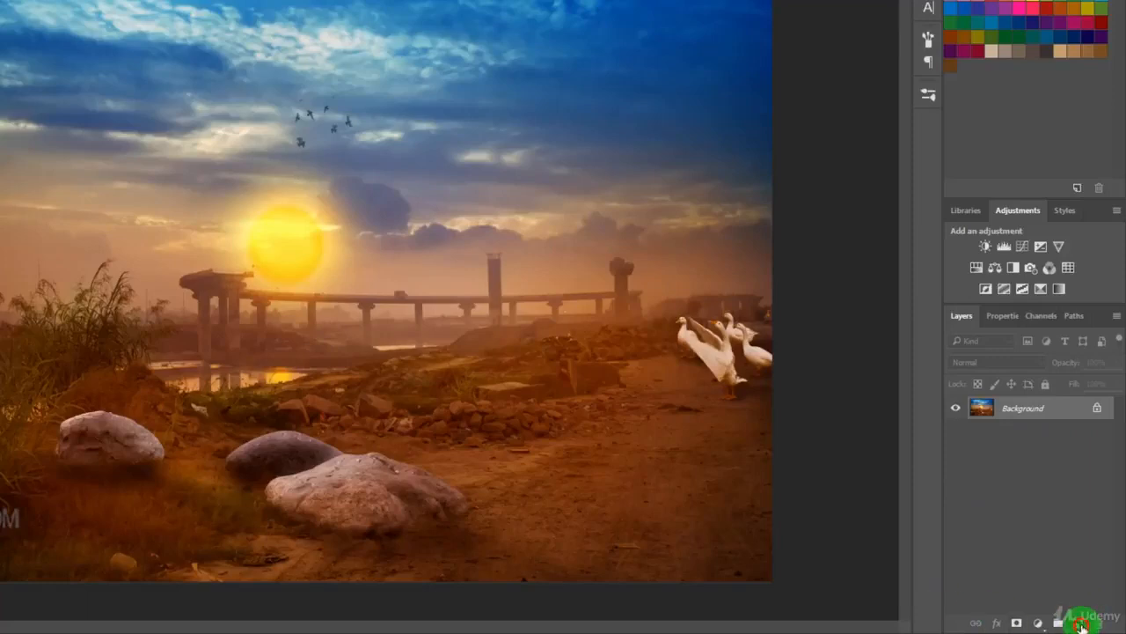
left_click(1081, 623)
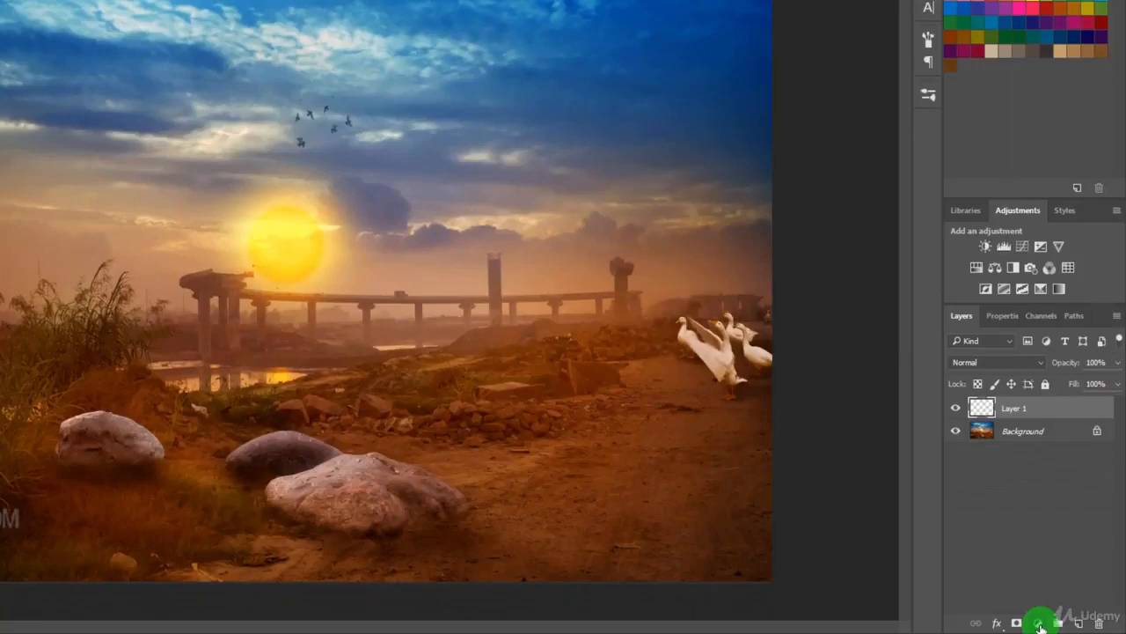
left_click(1040, 623)
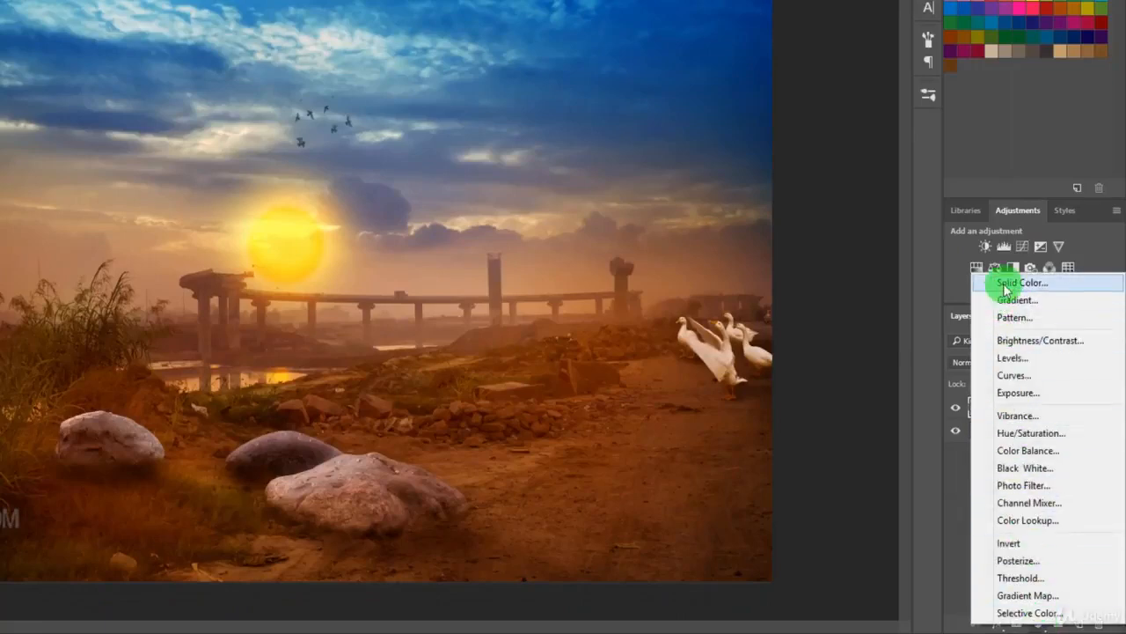
left_click(1013, 358)
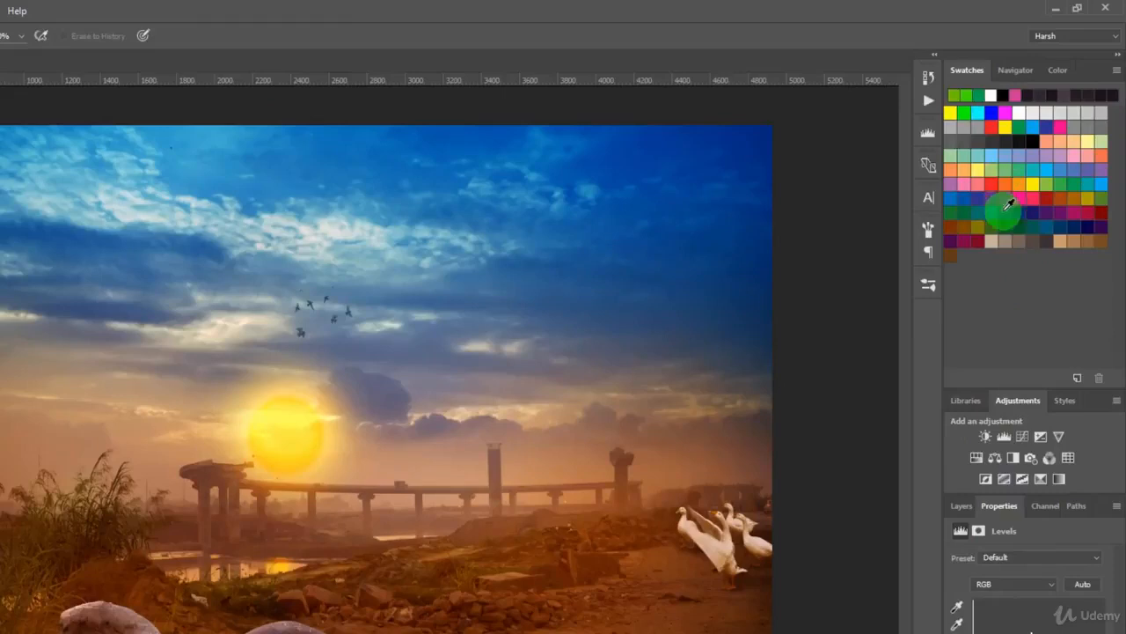
Show the Navigator and try its zoom control, ending with the image zoomed out to 16.67%.
left_click(1014, 70)
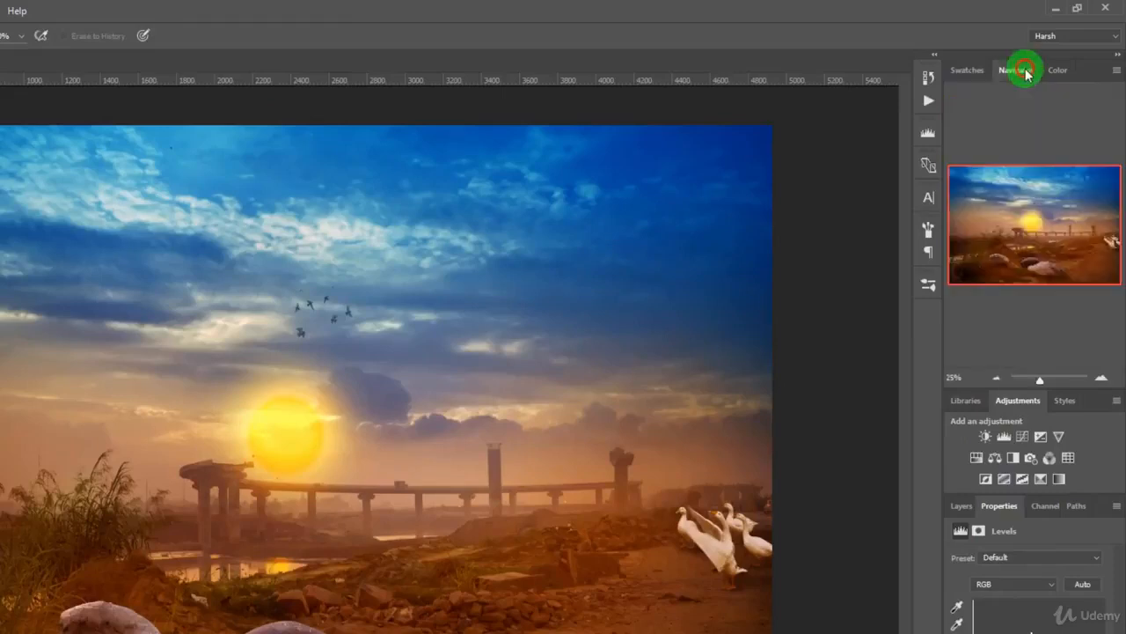
left_click_drag(1041, 380, 1047, 378)
left_click_drag(1030, 219, 1082, 215)
left_click(1015, 383)
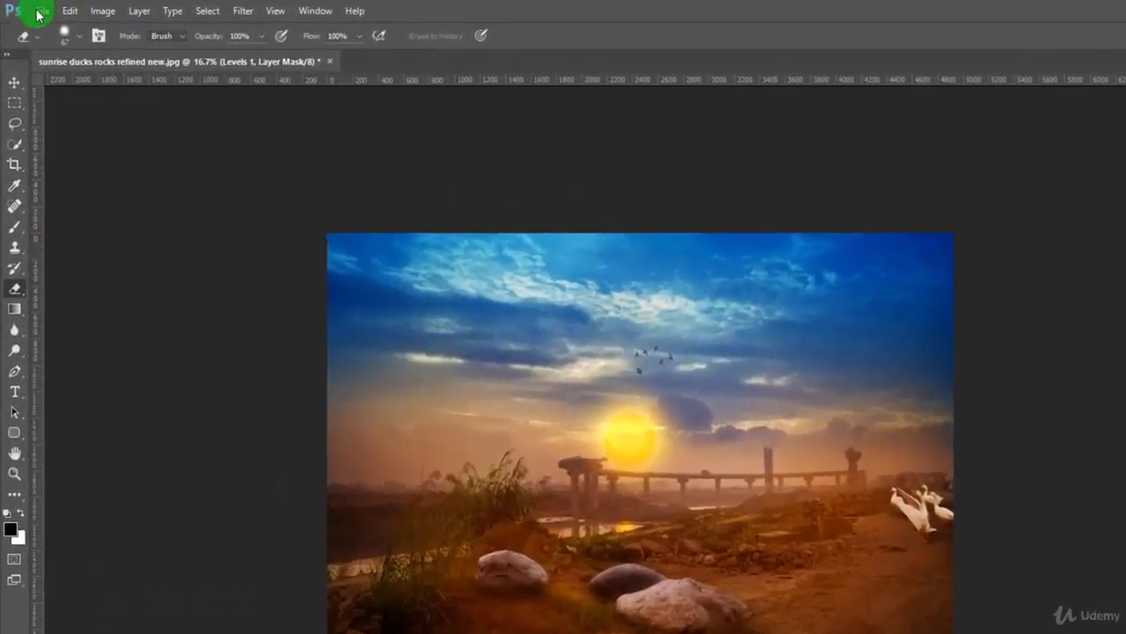
Open sunrise ducks rocks.jpg from the Best Sellers folder as a second document.
left_click(41, 12)
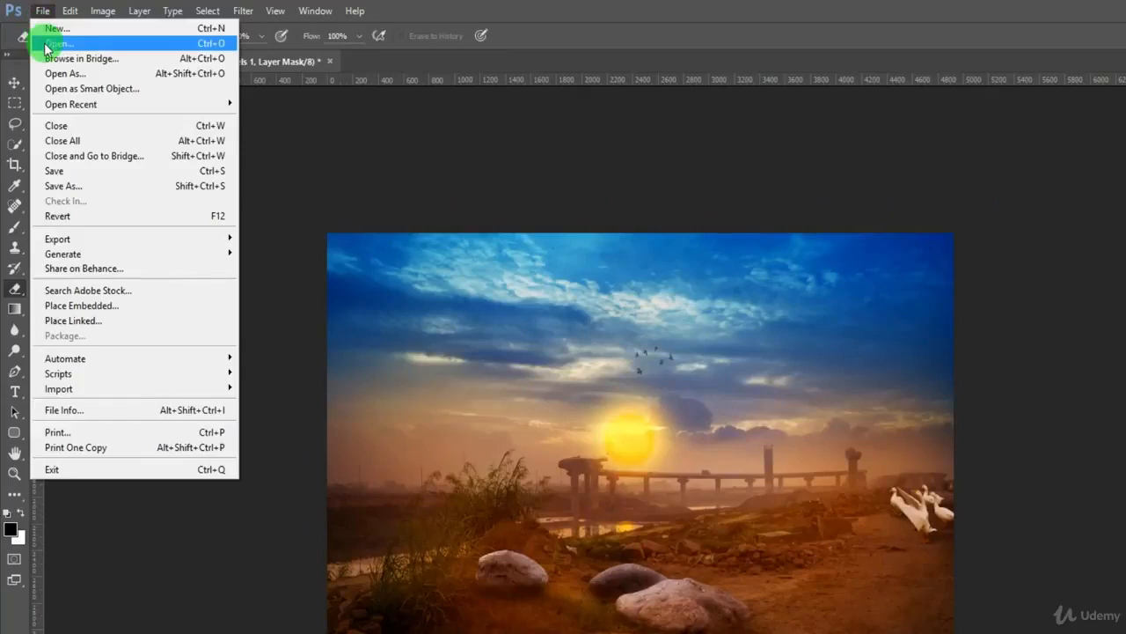
left_click(55, 43)
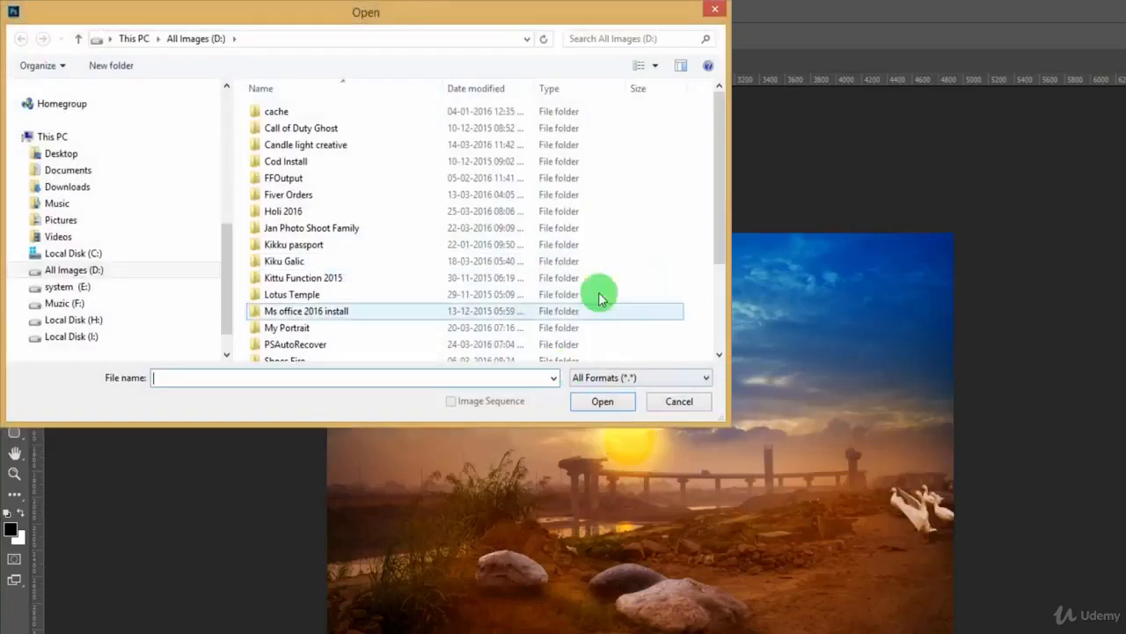
left_click_drag(223, 246, 231, 94)
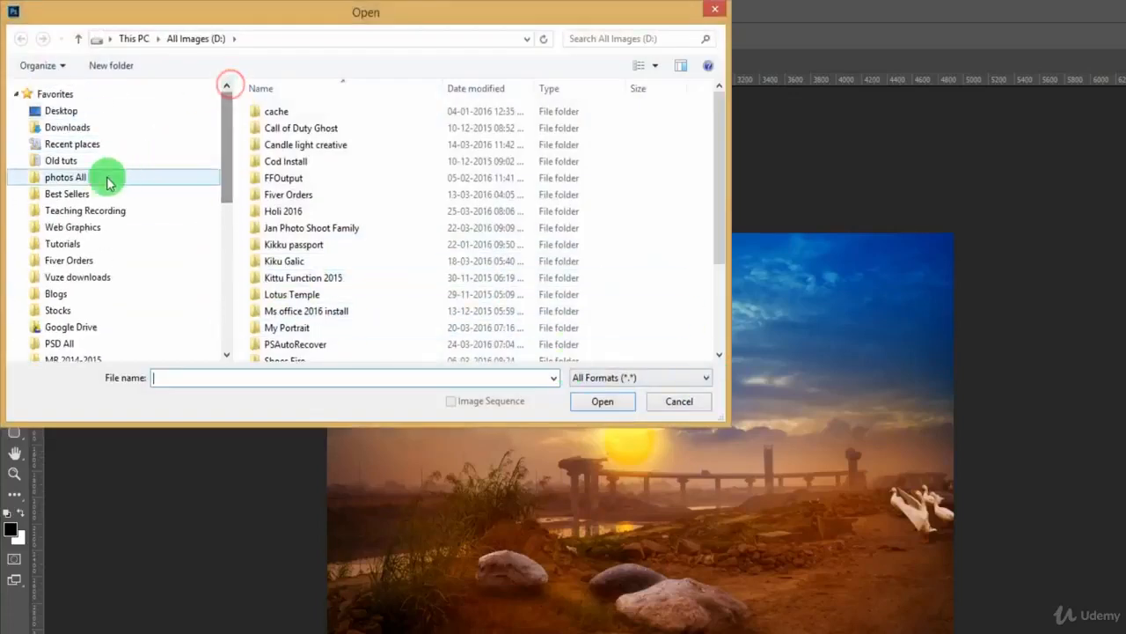
left_click(72, 191)
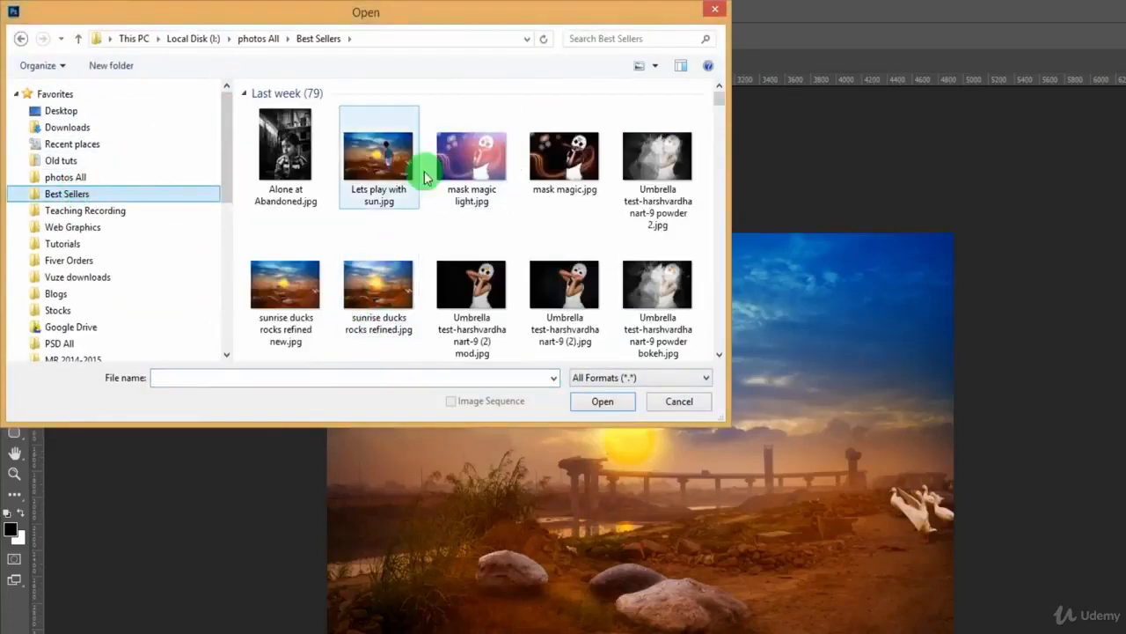
left_click(478, 240)
scroll(478, 235, "down", 5)
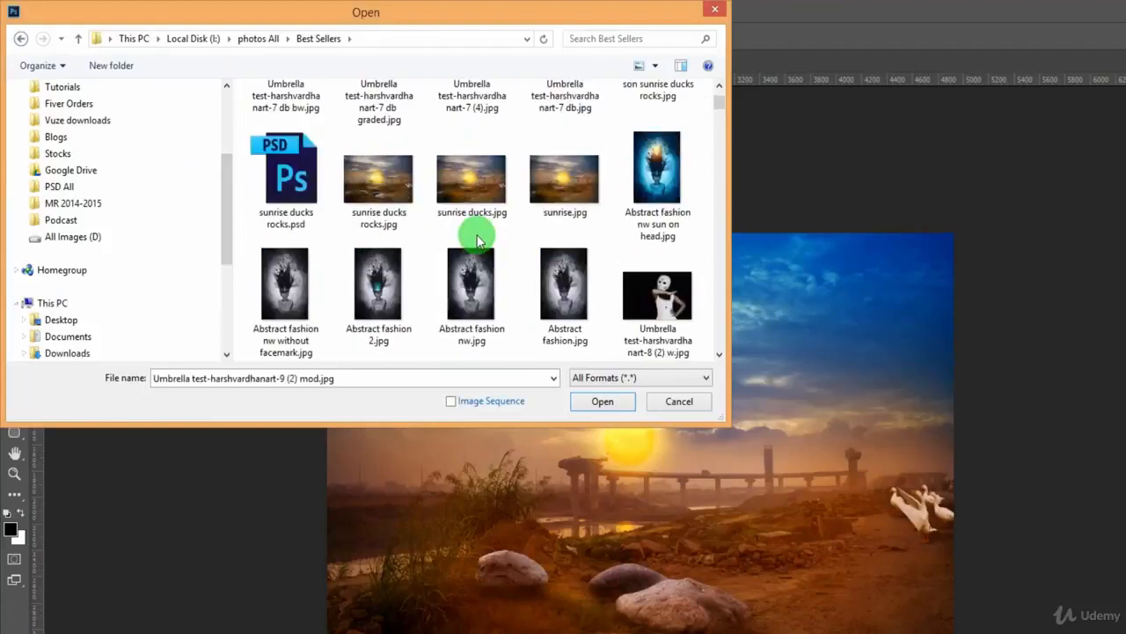
double_click(386, 196)
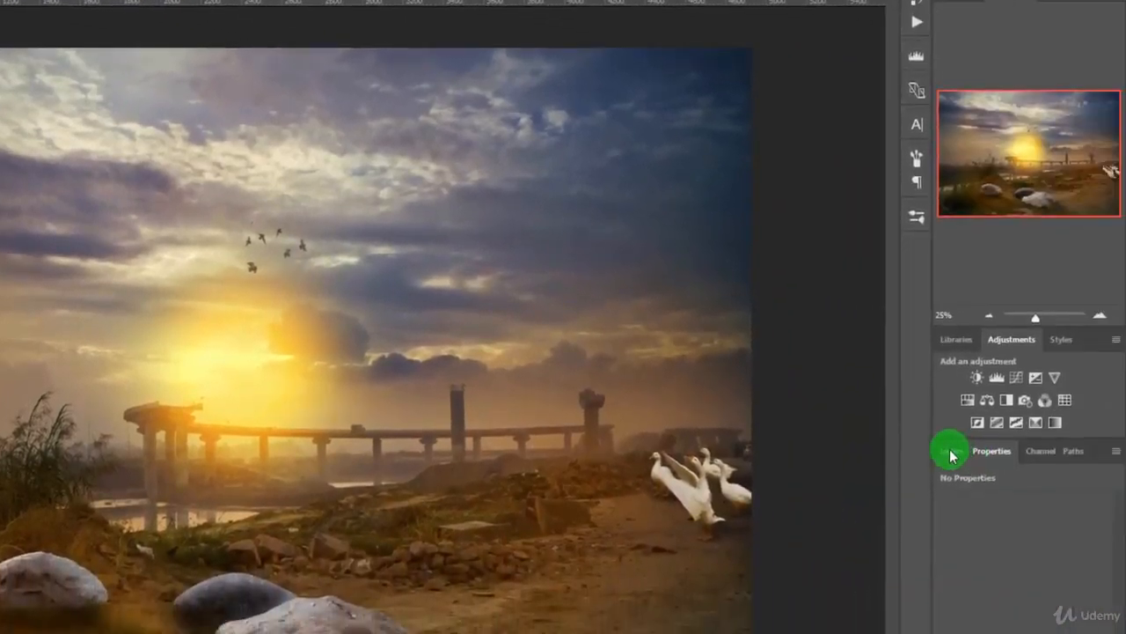
Add a Brightness/Contrast adjustment layer to the sunrise image with brightness -17 and contrast -4.
left_click(951, 455)
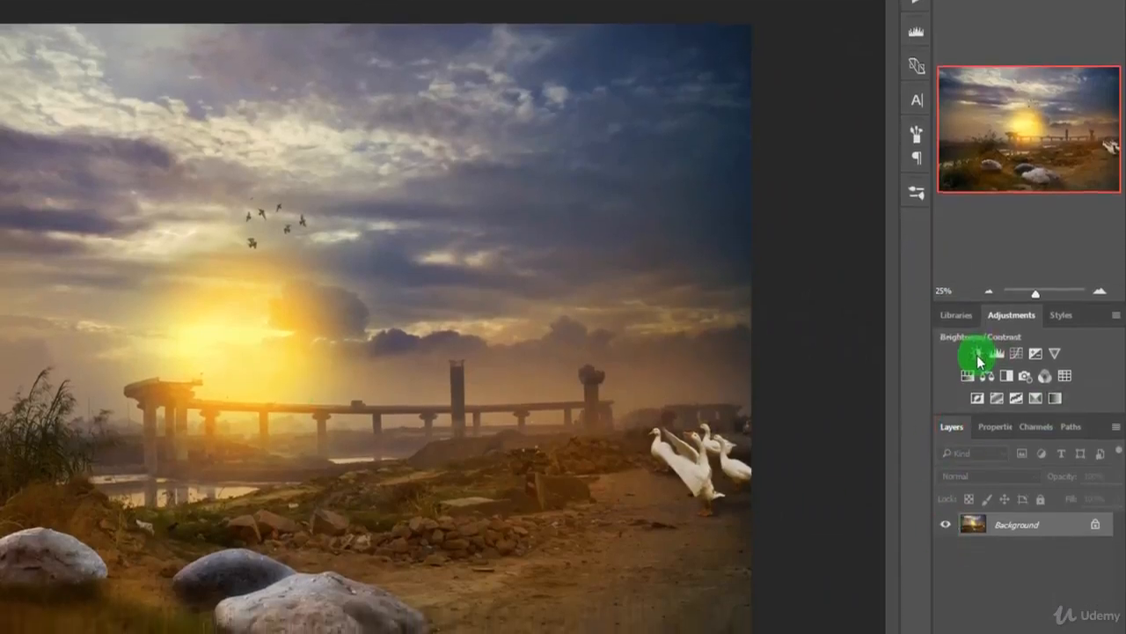
left_click(978, 379)
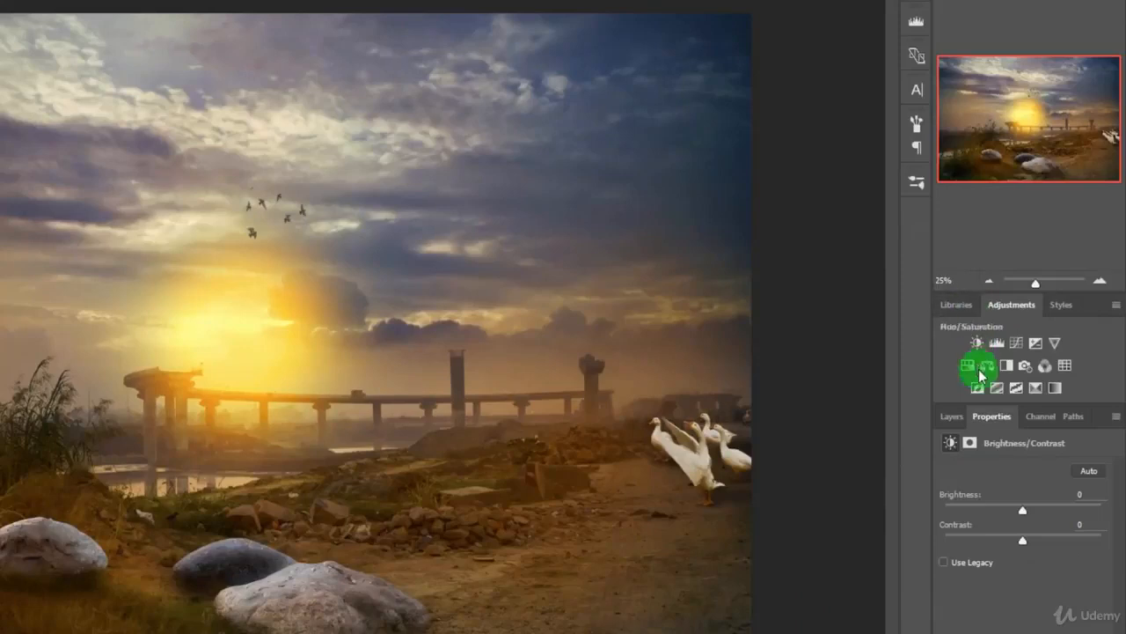
left_click(1025, 513)
mouse_move(1022, 514)
left_mouse_down()
mouse_move(1044, 507)
mouse_move(1000, 509)
mouse_move(1061, 536)
mouse_move(1017, 540)
mouse_move(1013, 508)
left_mouse_up()
left_click(1001, 521)
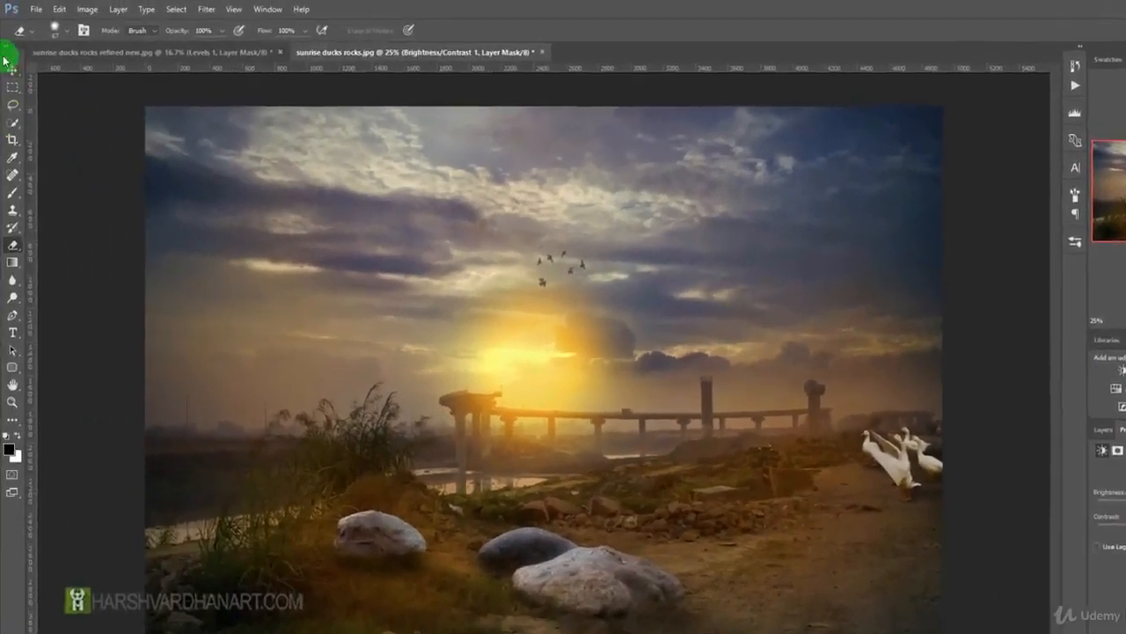
Examine the file formats offered for saving sunrise ducks rocks under a new name, and cancel the save.
left_click(49, 11)
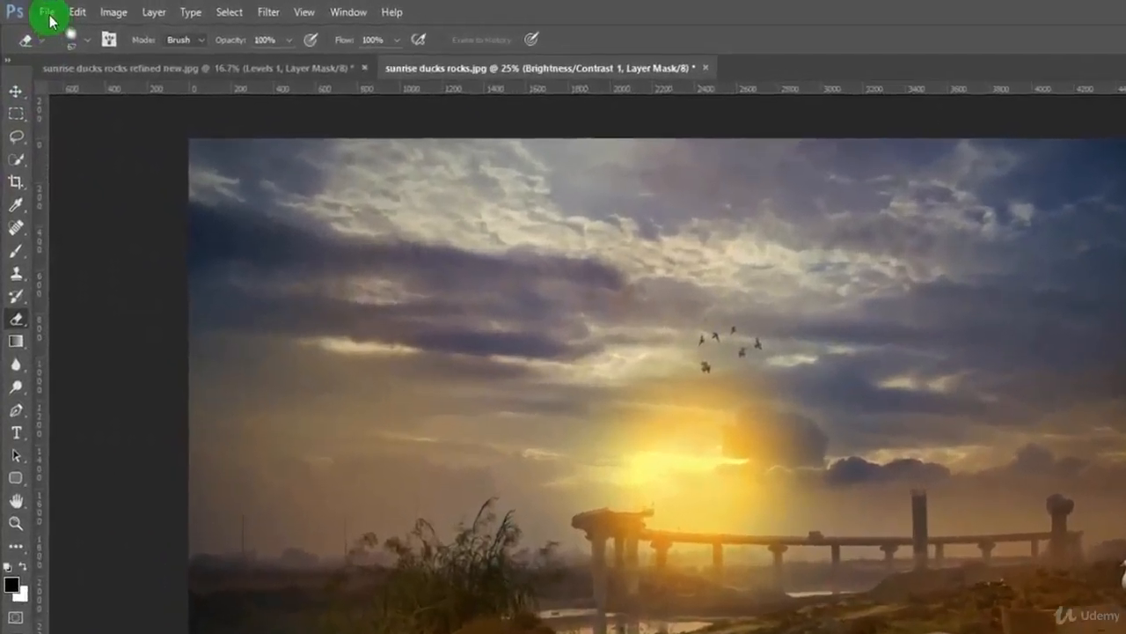
left_click(81, 216)
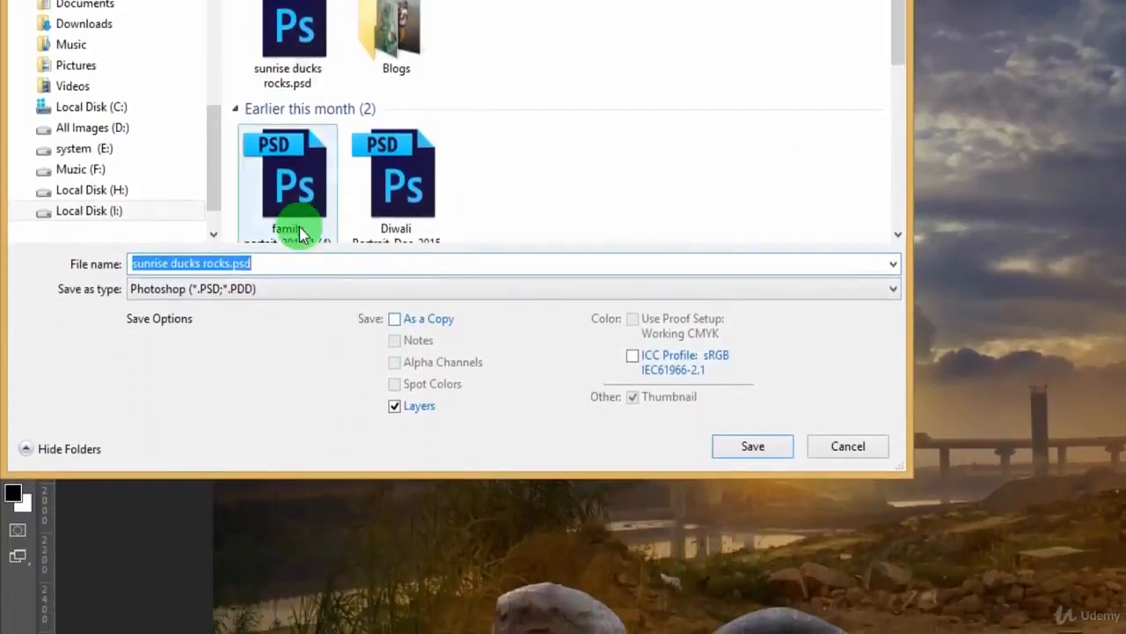
left_click(294, 291)
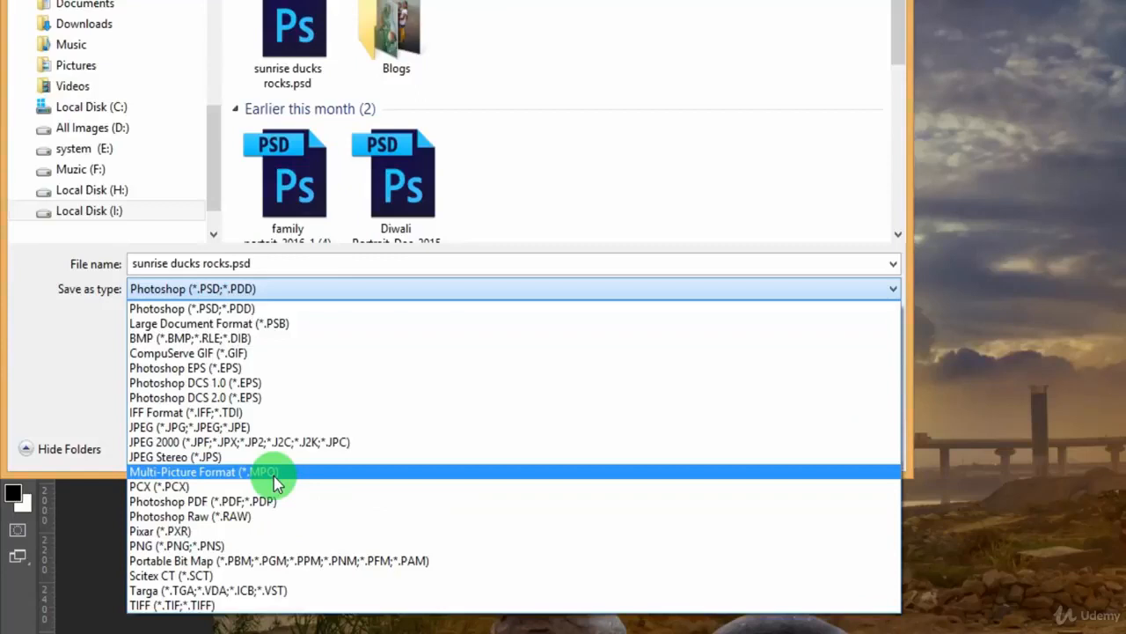
left_click(297, 287)
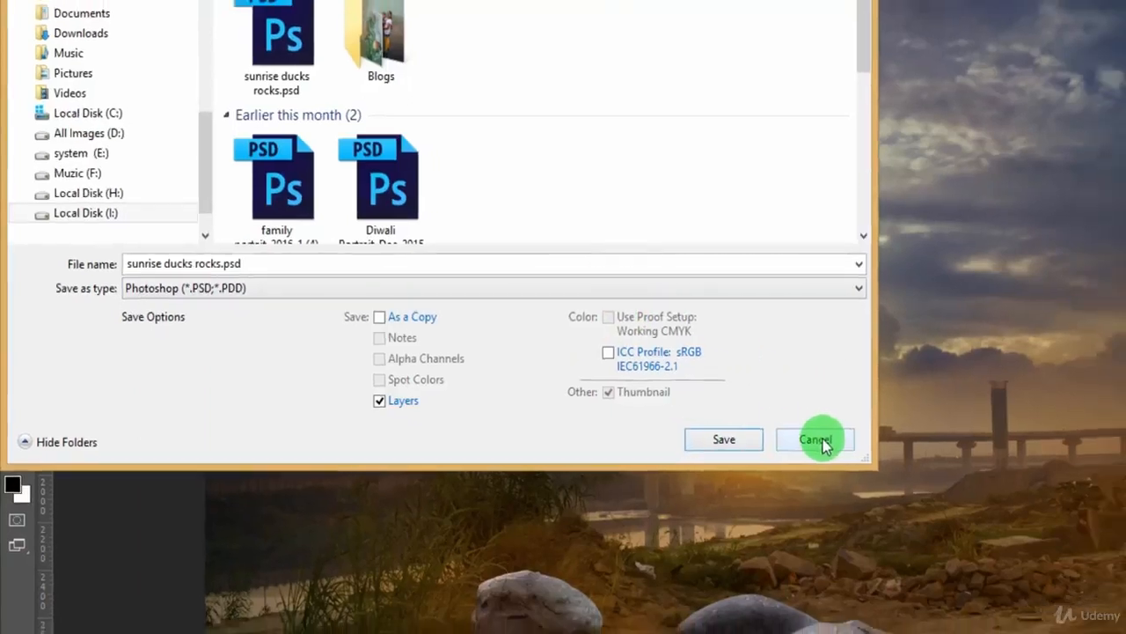
left_click(849, 447)
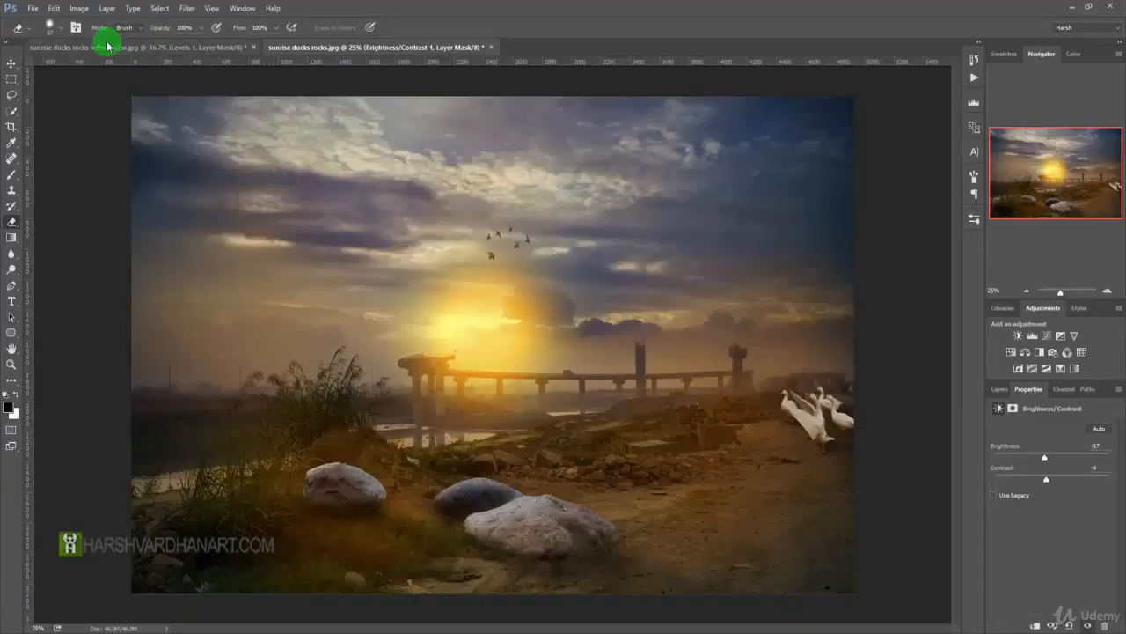
Switch to Adobe Bridge to browse the image files.
left_click(32, 10)
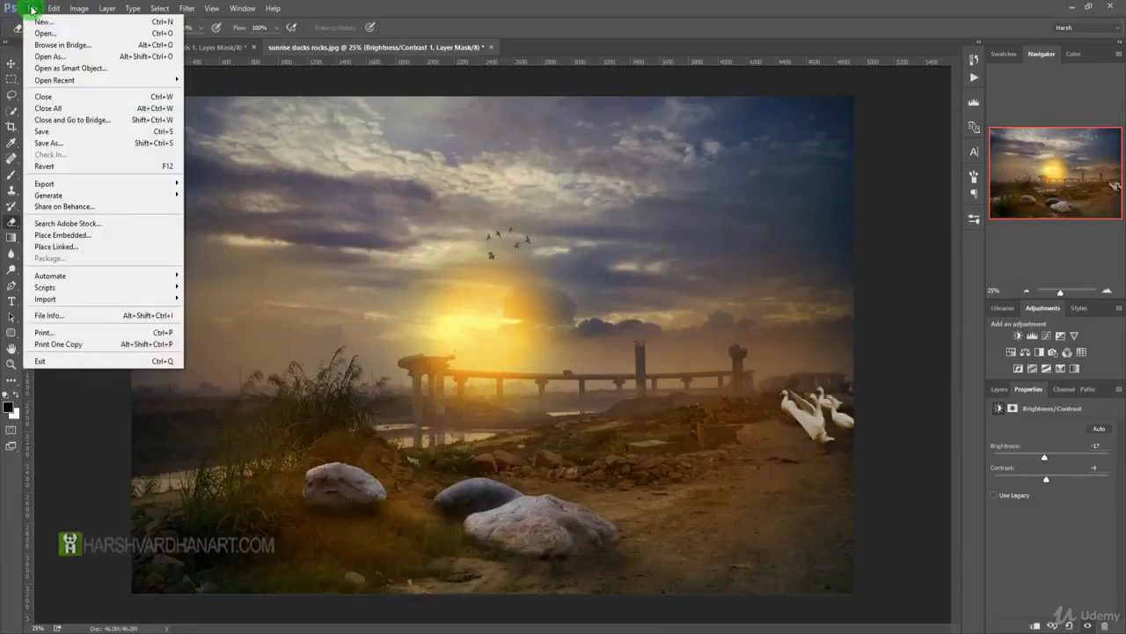
mouse_move(37, 82)
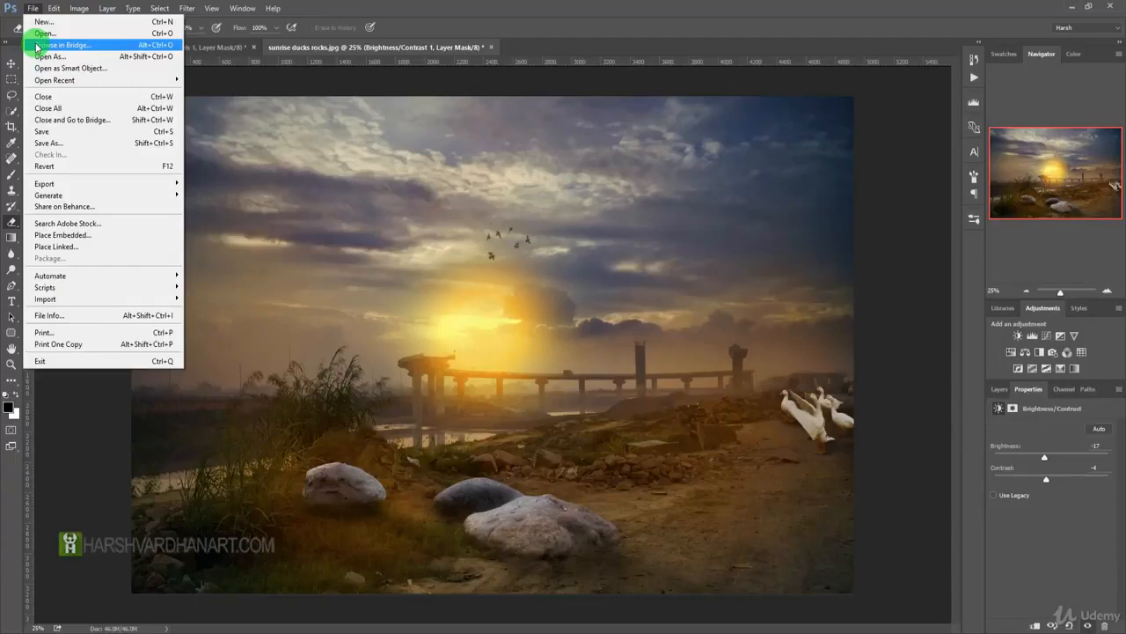
left_click(37, 46)
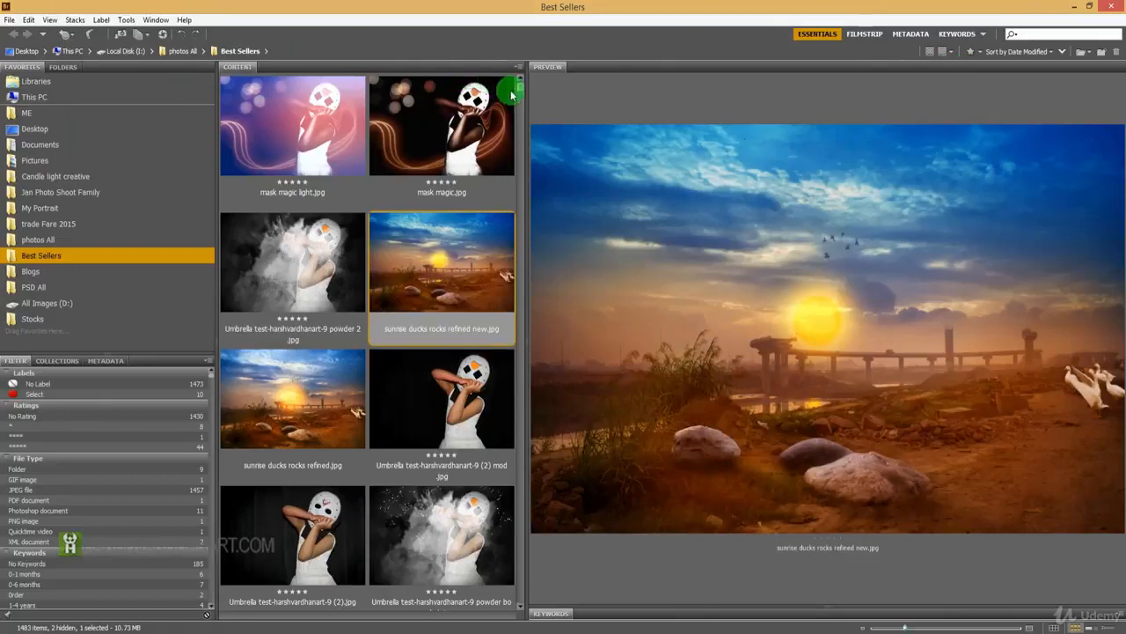
Preview the masked figure image, browse the Best Sellers folder, and open the Holi 2016 colour explosion red image in Photoshop.
left_click(427, 397)
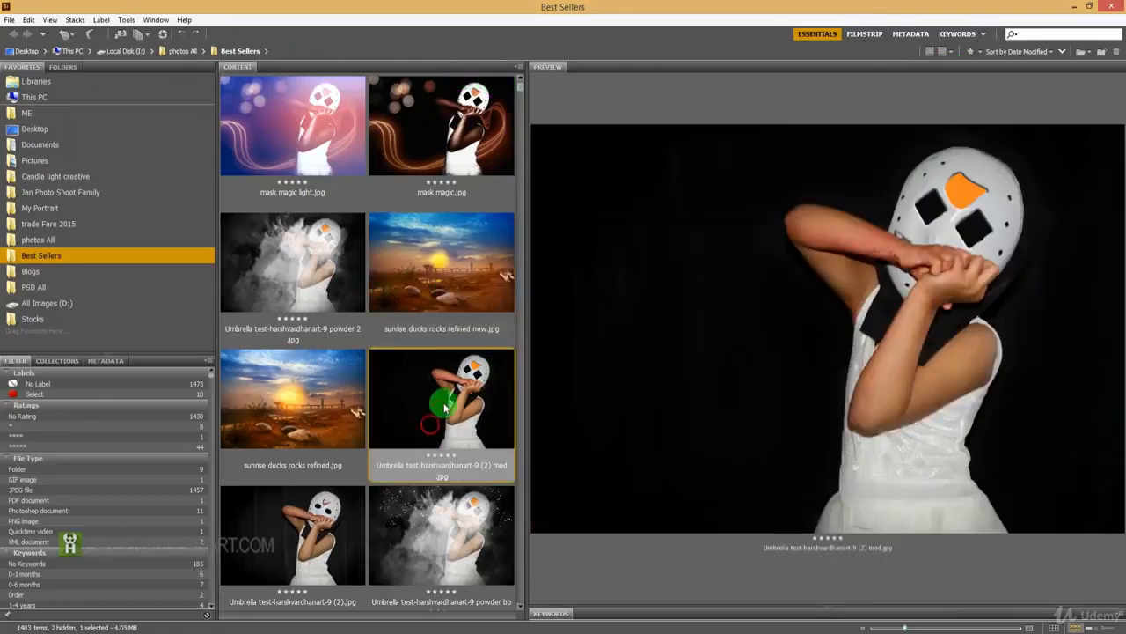
scroll(448, 387, "down", 3)
scroll(450, 379, "down", 3)
scroll(447, 374, "down", 5)
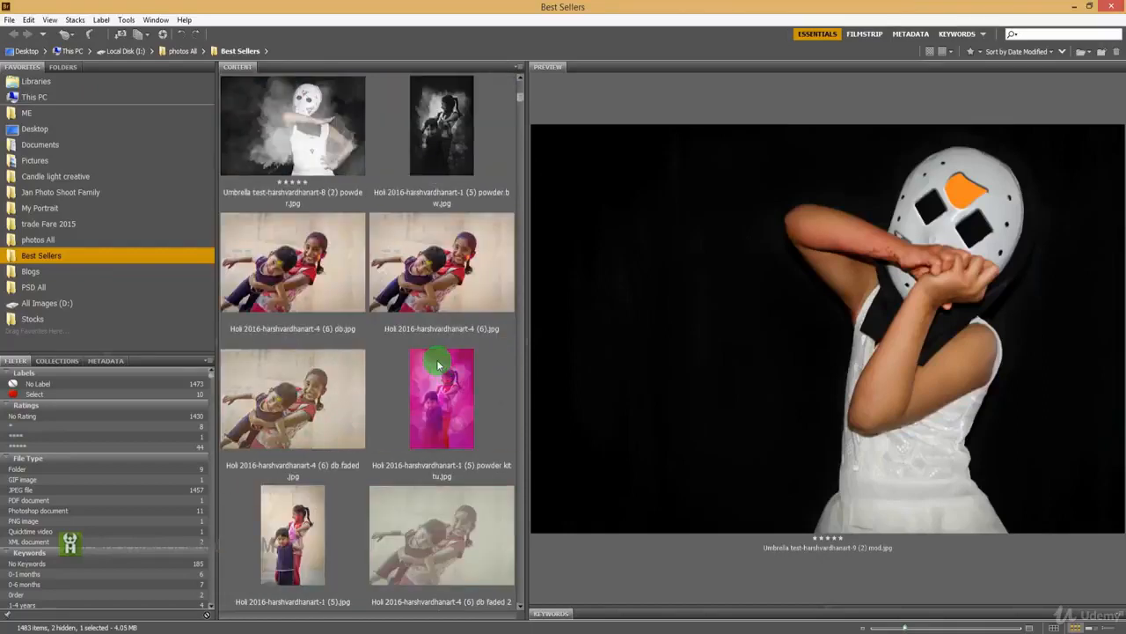
scroll(436, 359, "up", 2)
scroll(437, 359, "down", 3)
scroll(437, 368, "down", 2)
left_click(429, 510)
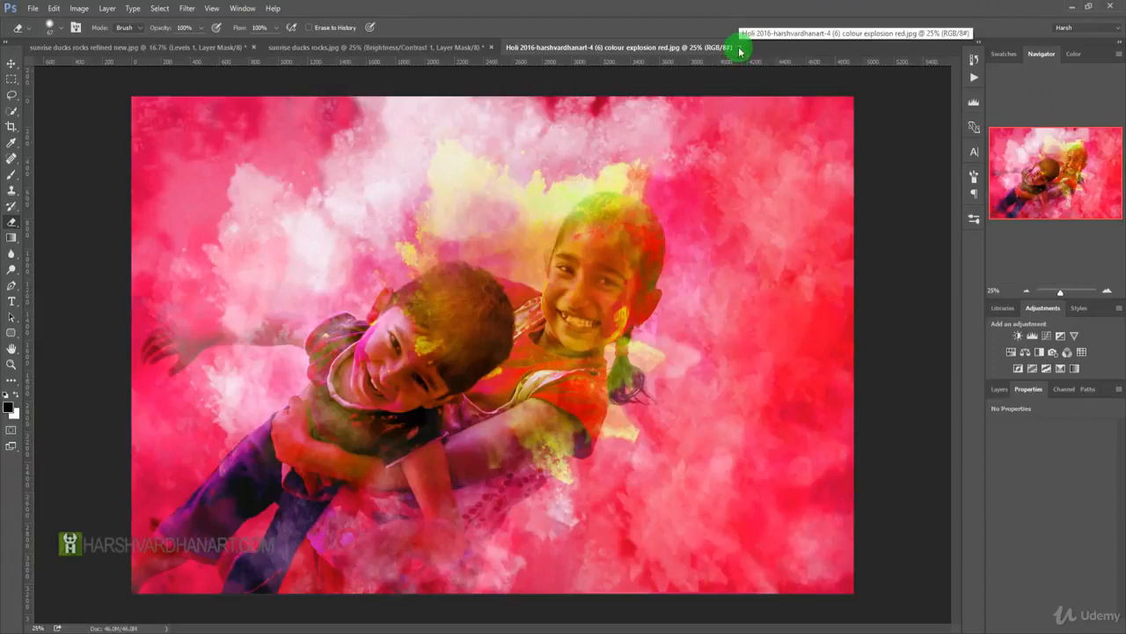
Close the Holi image and sunrise ducks rocks.jpg, discarding the unsaved changes.
left_click(739, 48)
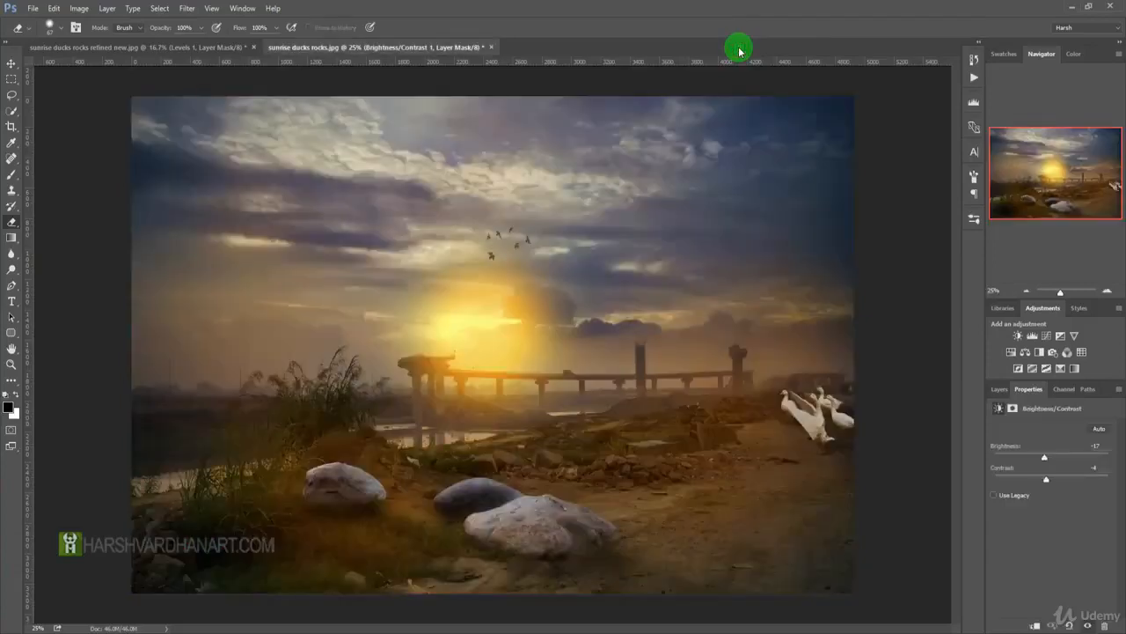
left_click(485, 48)
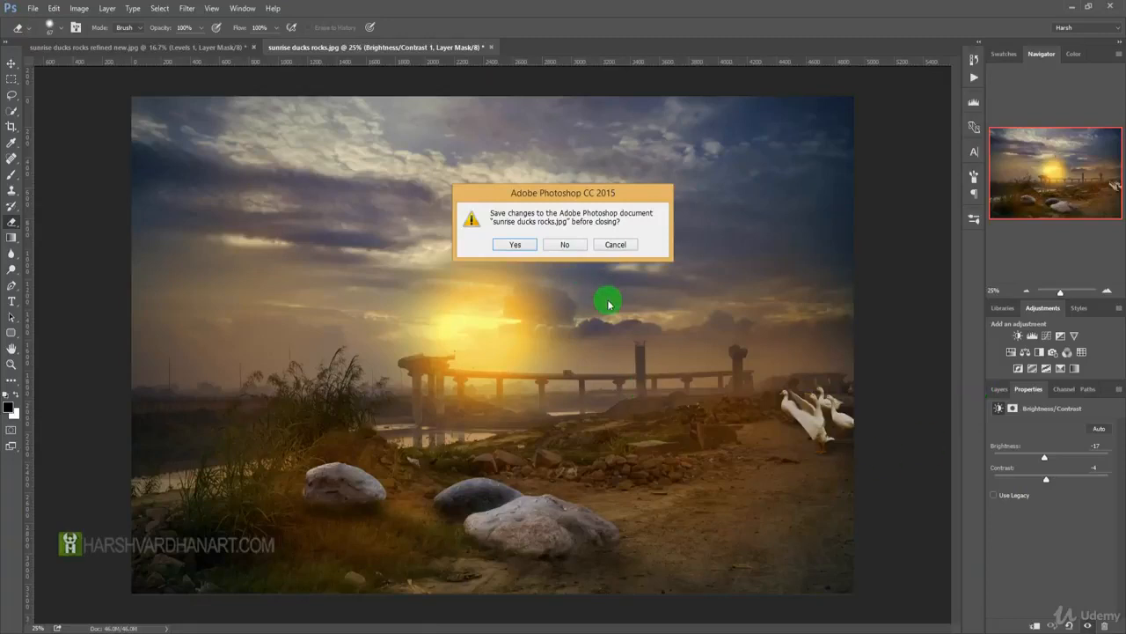
left_click_drag(560, 199, 577, 200)
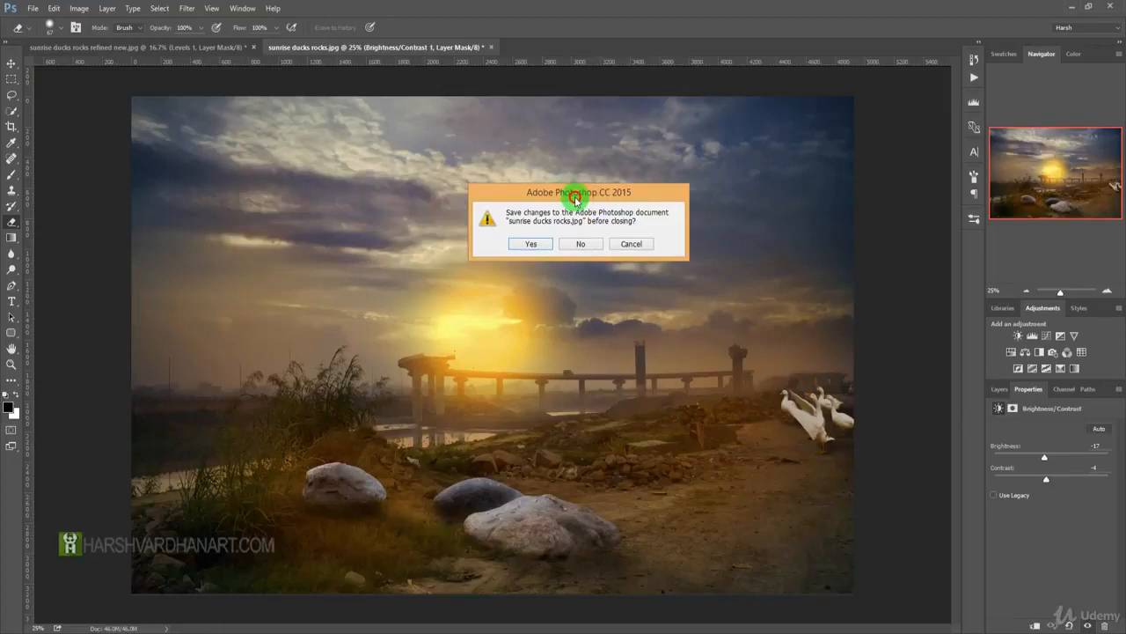
left_click(581, 248)
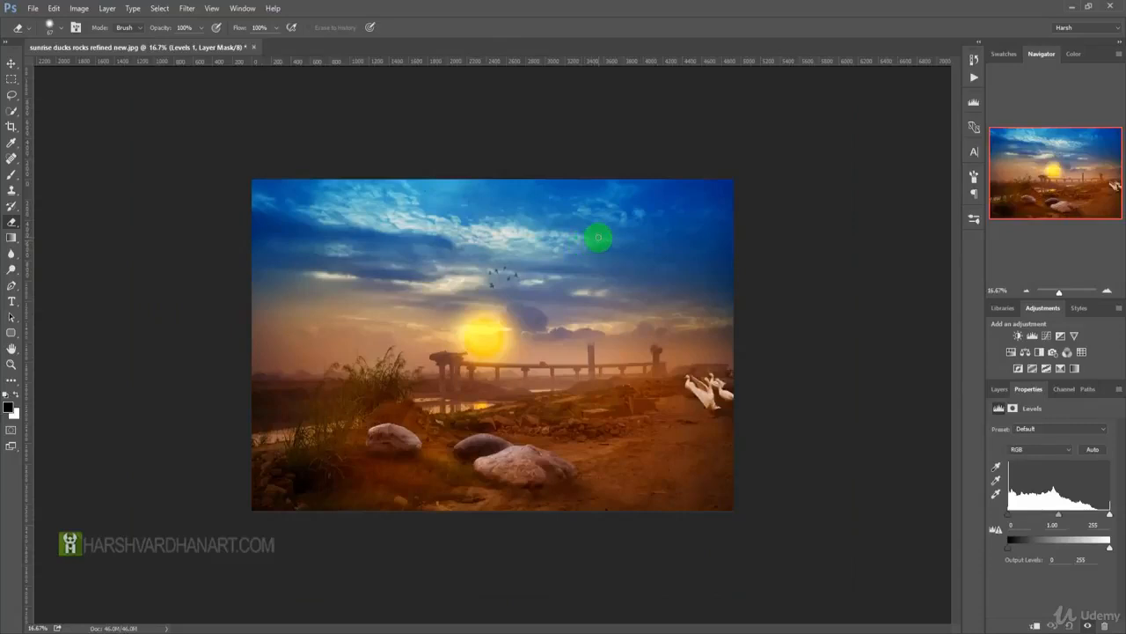
Open In your eyes 2.jpg from the recently used files, and close it again.
left_click(31, 8)
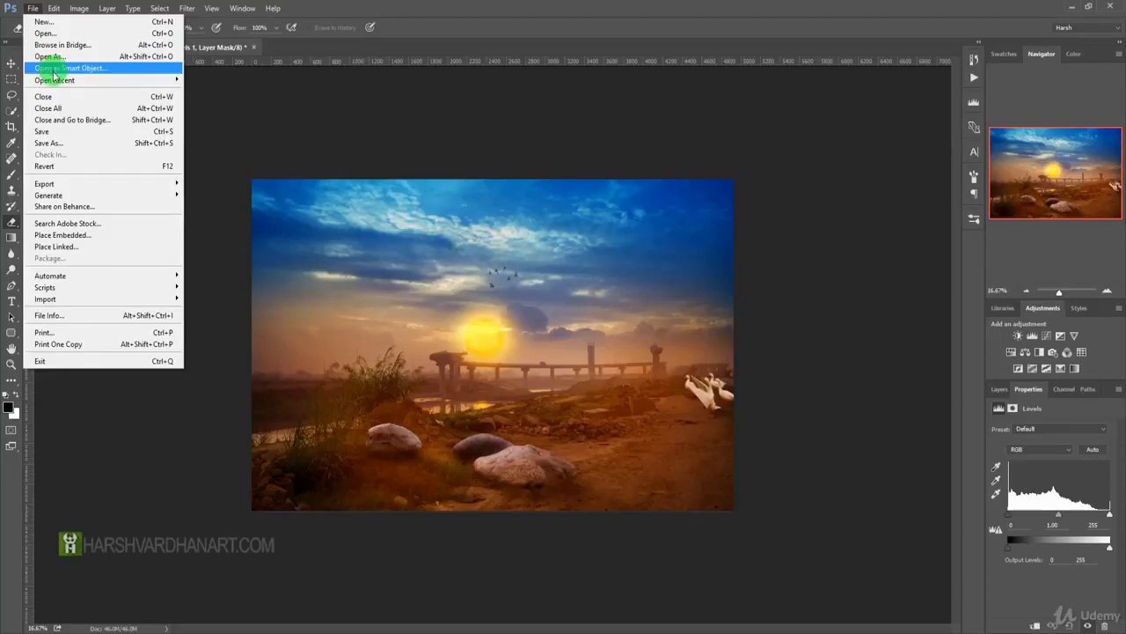
mouse_move(55, 82)
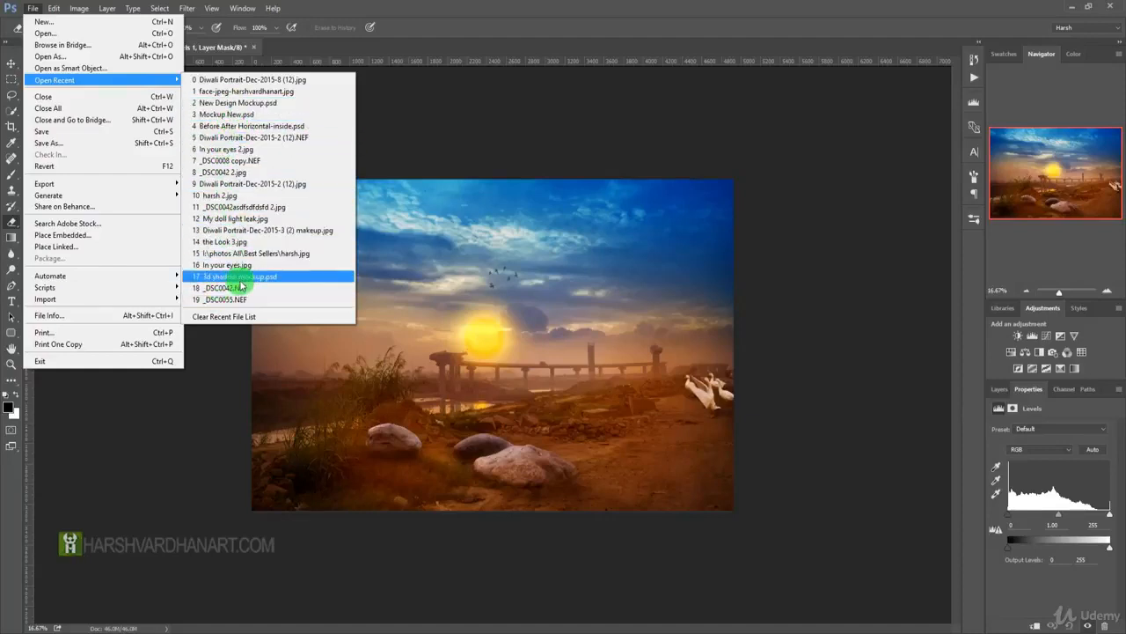
left_click(222, 152)
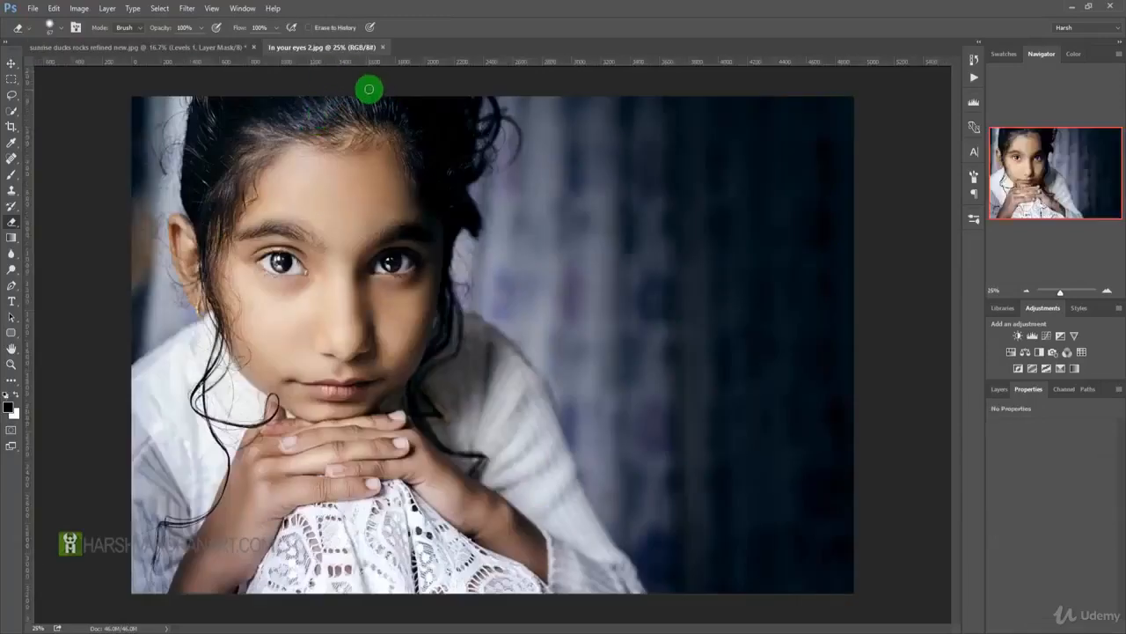
left_click(383, 48)
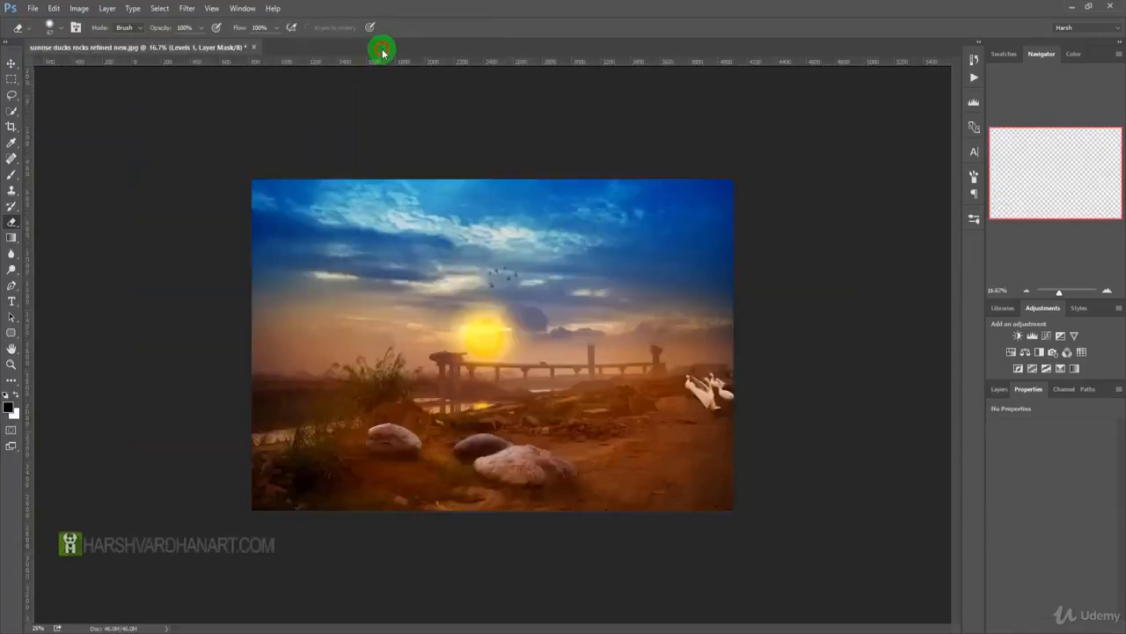
Start a Save for Web export of the sunrise image in JPEG format with quality set to 40.
left_click(32, 8)
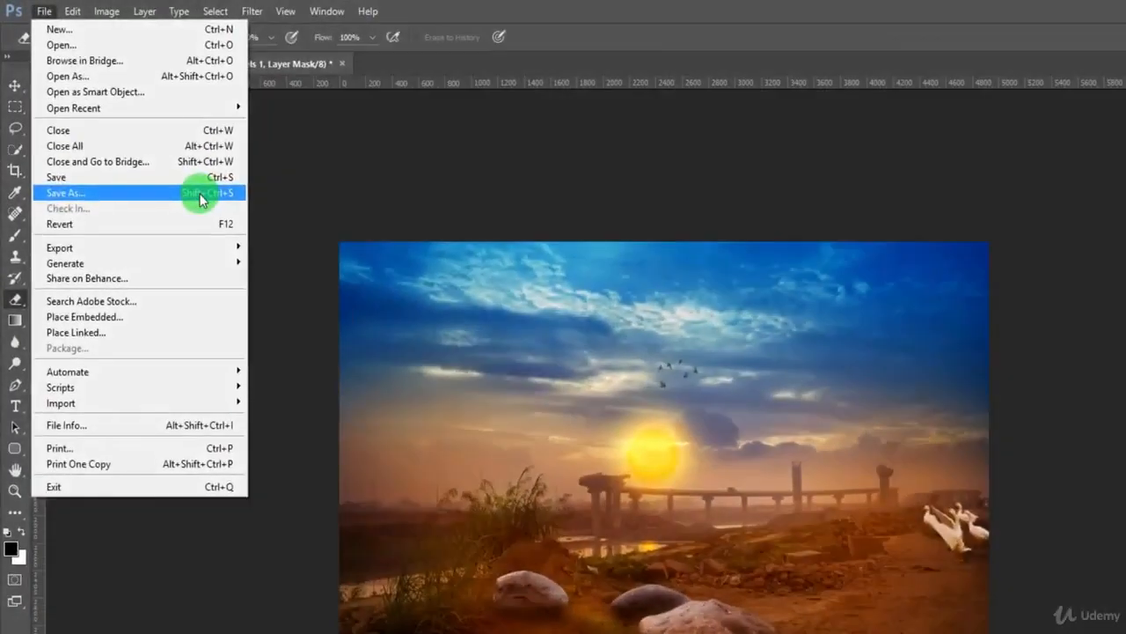
mouse_move(199, 246)
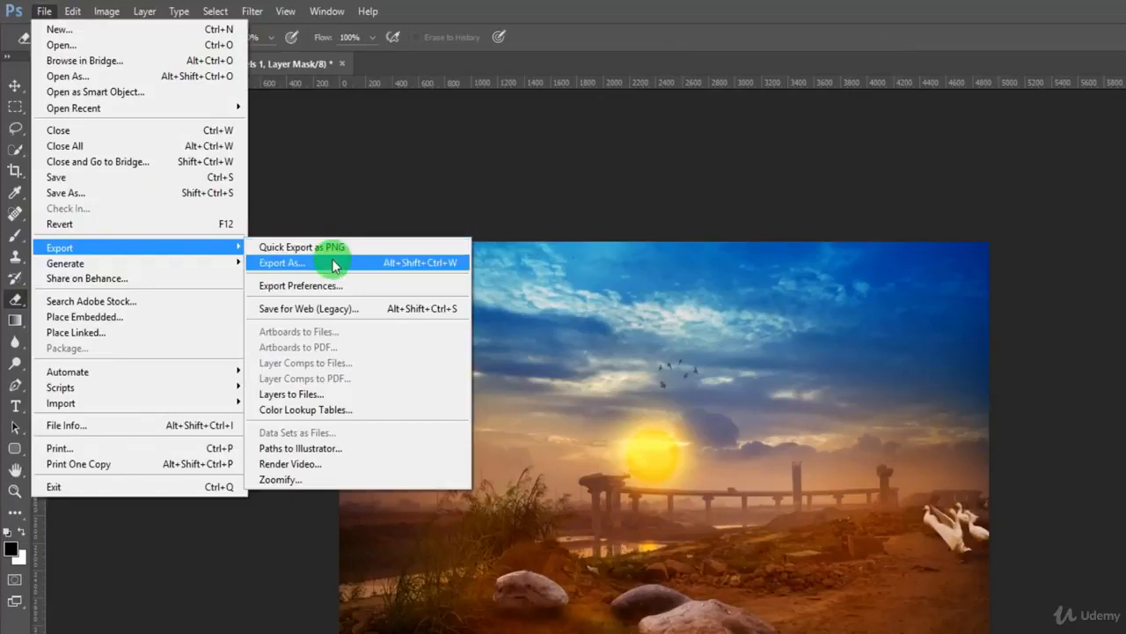
left_click(329, 309)
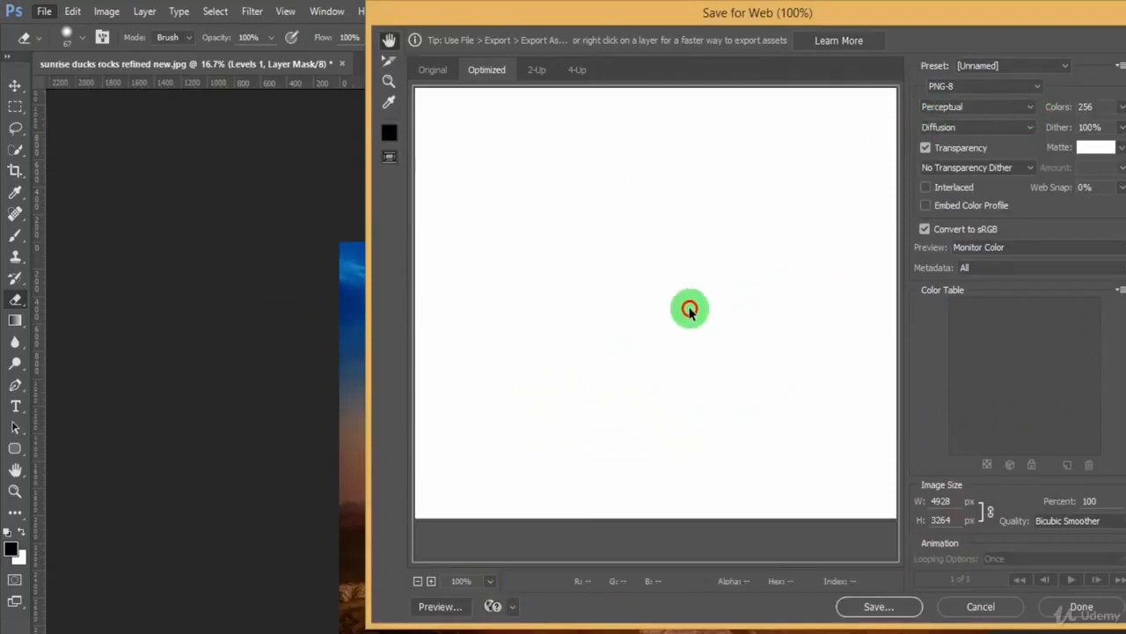
left_click(1017, 88)
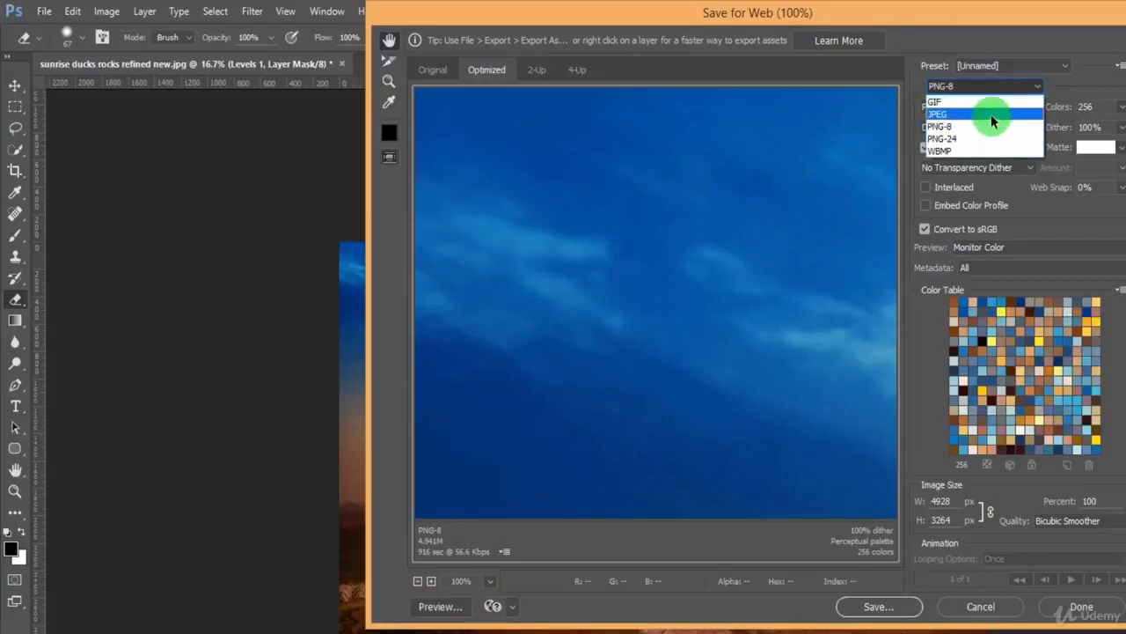
left_click(991, 117)
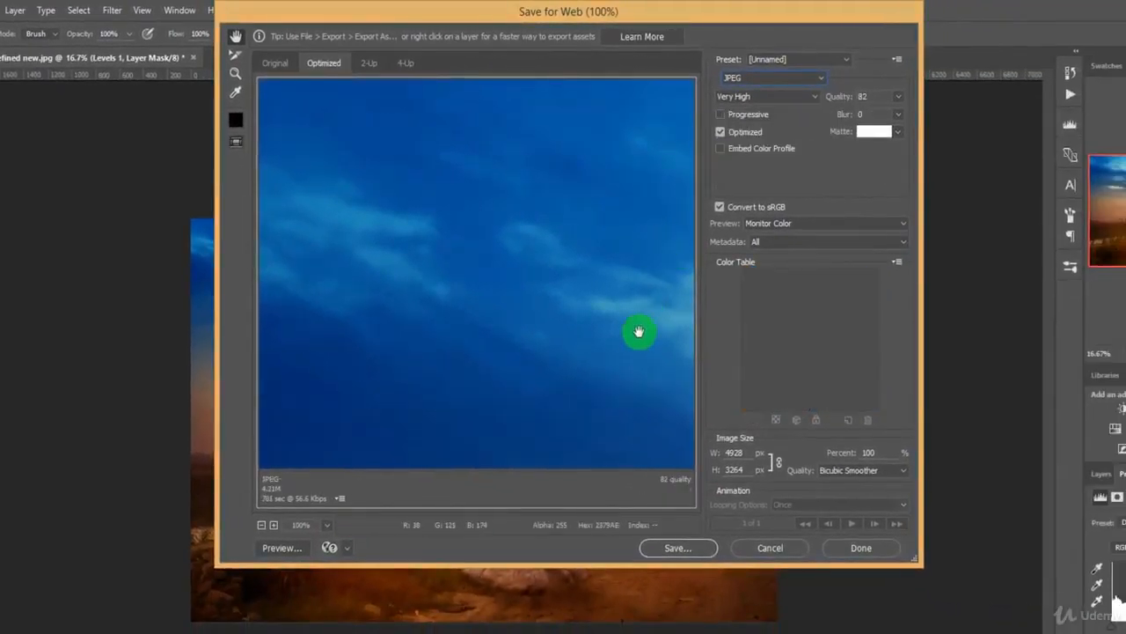
left_click_drag(639, 329, 460, 281)
left_click_drag(900, 99, 855, 117)
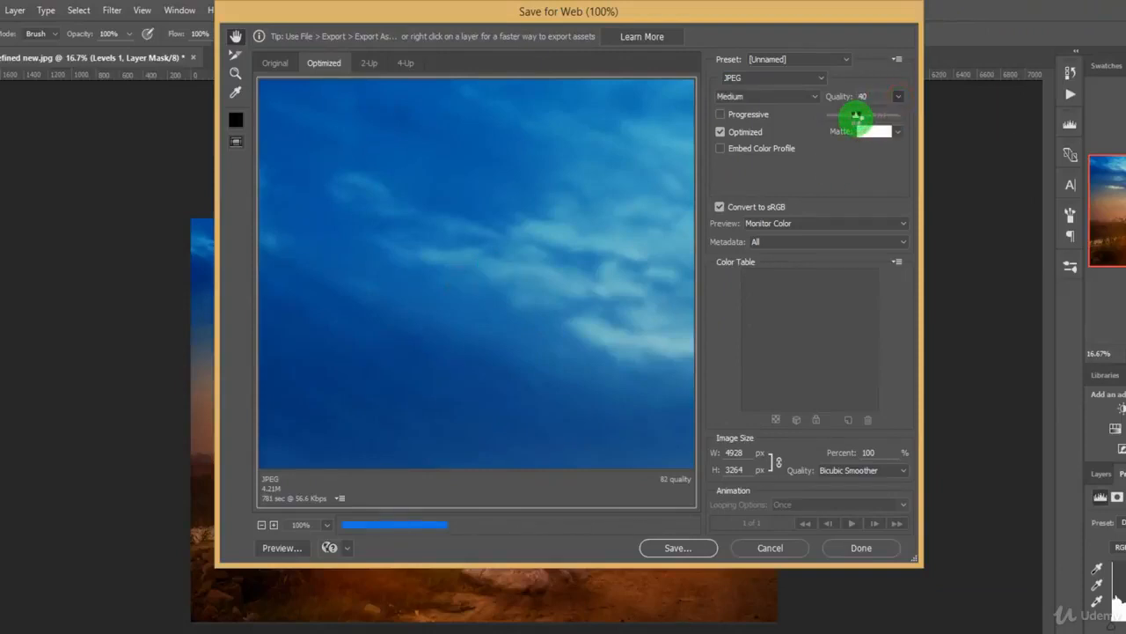
left_click(819, 169)
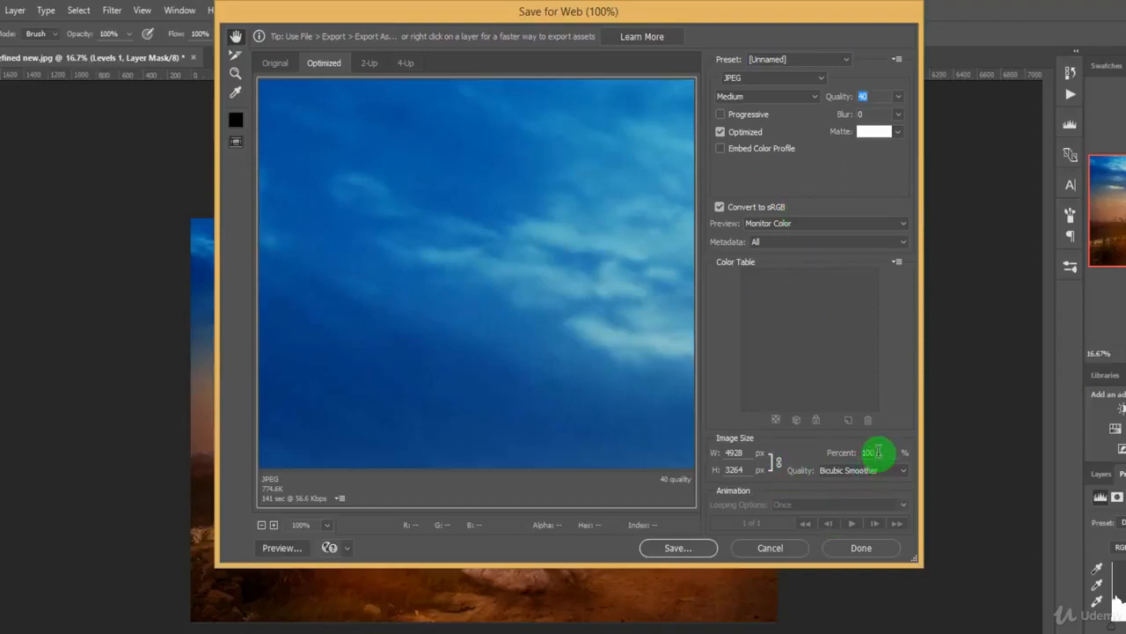
Try an export width of 345 px for the web image, and return its scale to 100 percent.
left_click(747, 451)
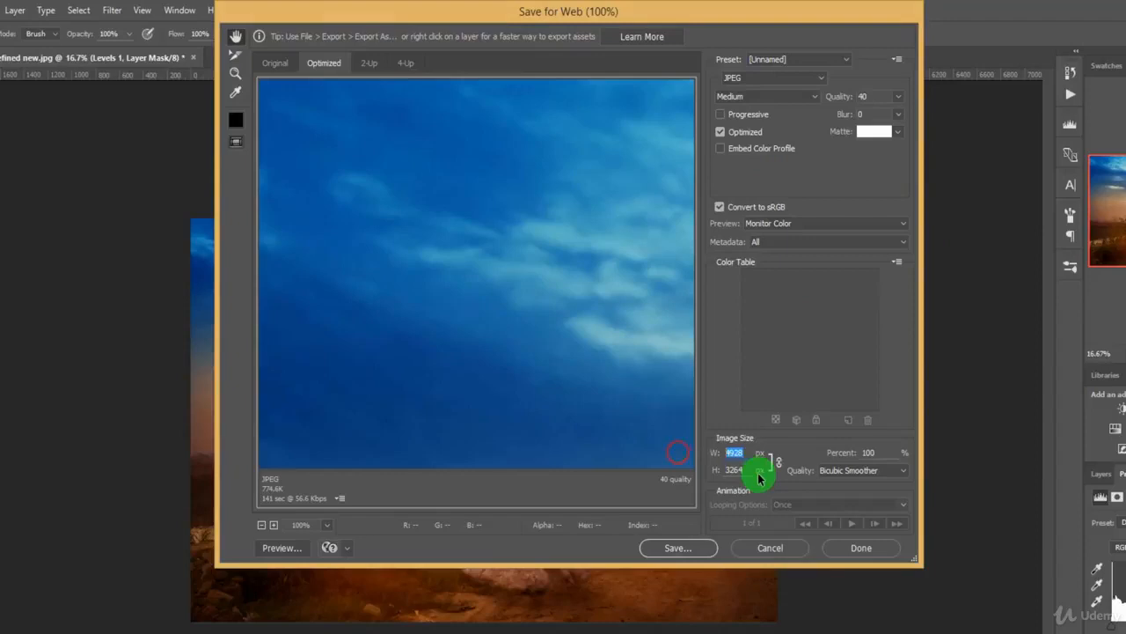
key("Tab")
left_click(748, 453)
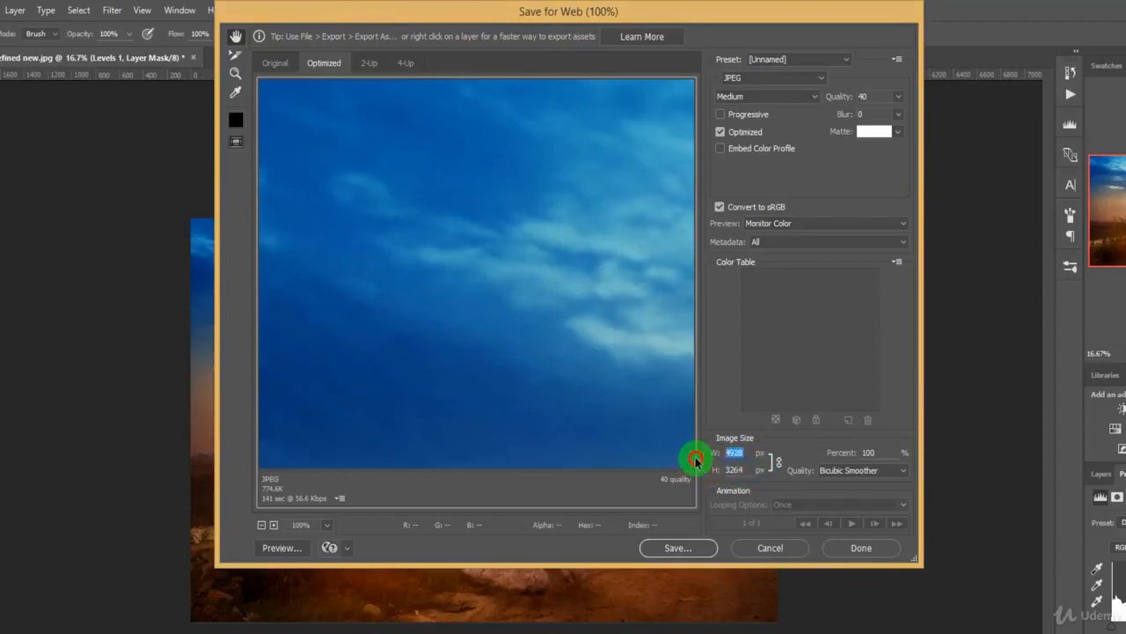
type("8192")
left_click(735, 453)
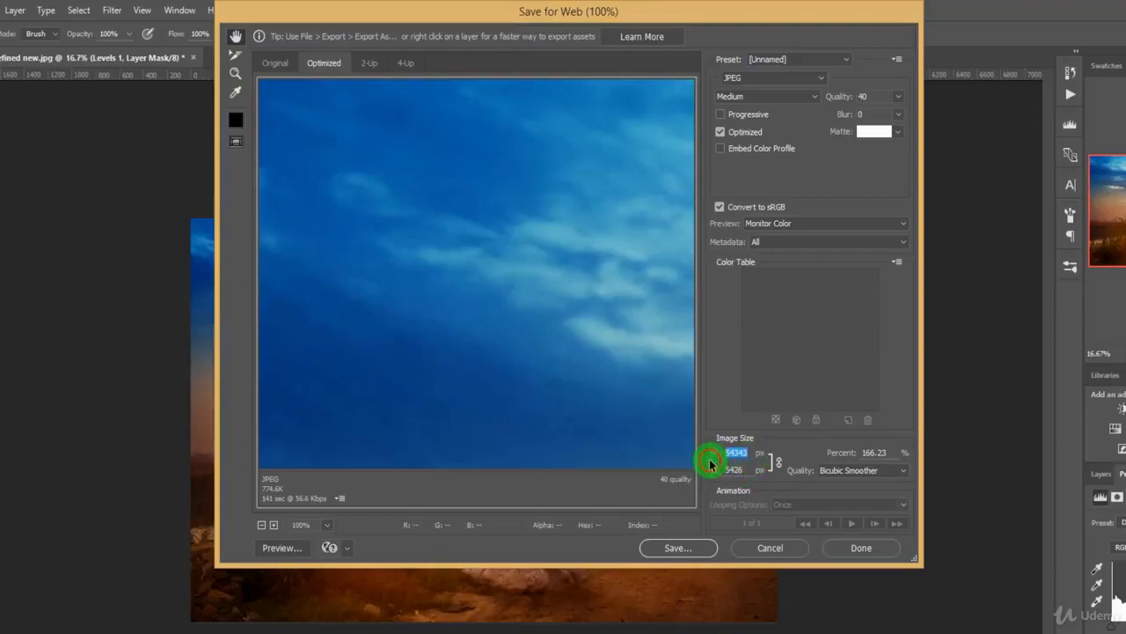
type("345")
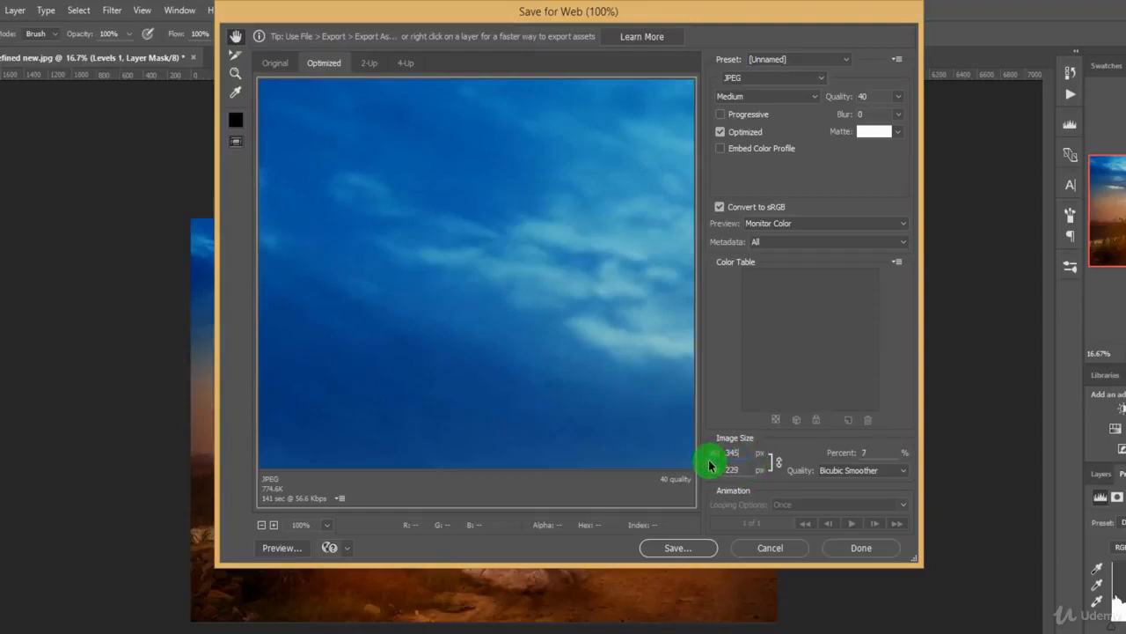
left_click(834, 458)
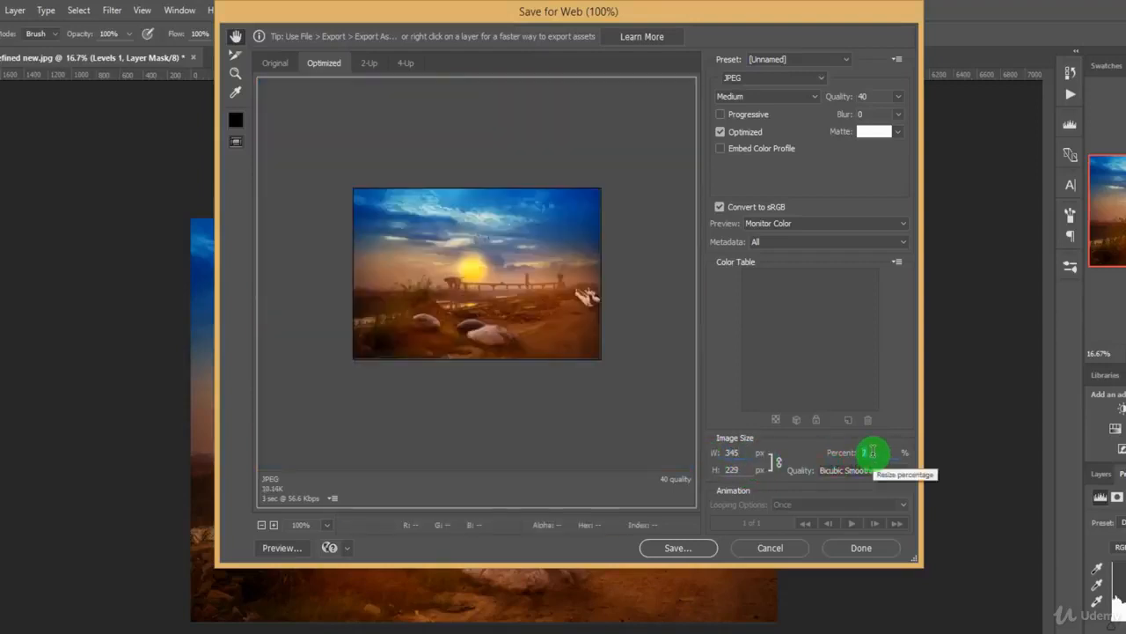
type("100")
key("Return")
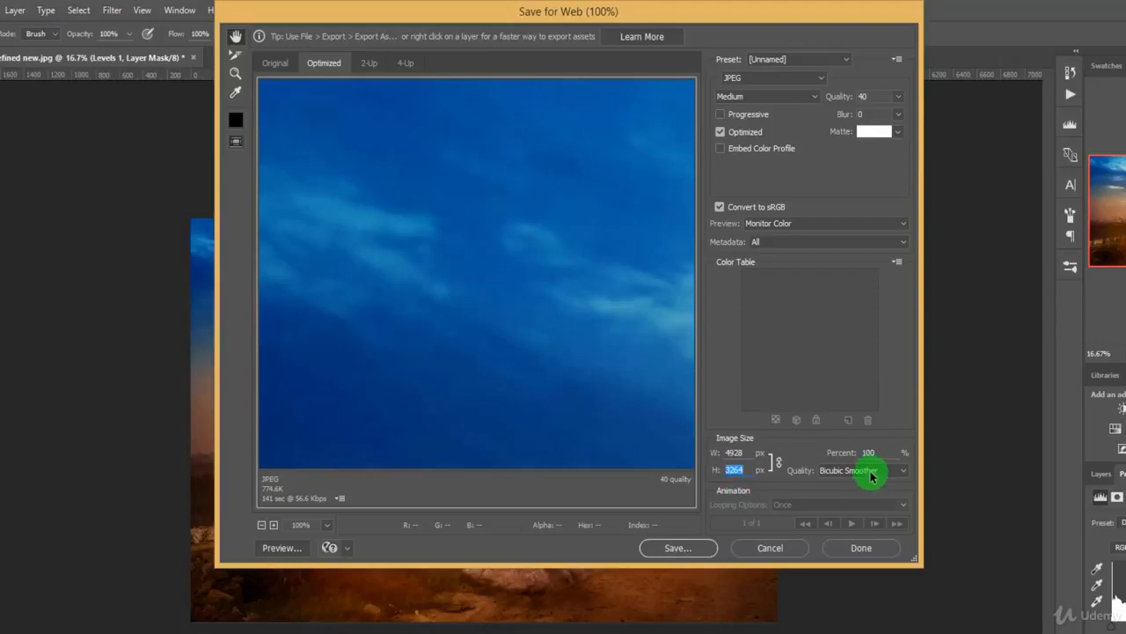
Proceed to saving the optimized image in the Web Graphics folder, and cancel both the save and the web export.
left_click(676, 547)
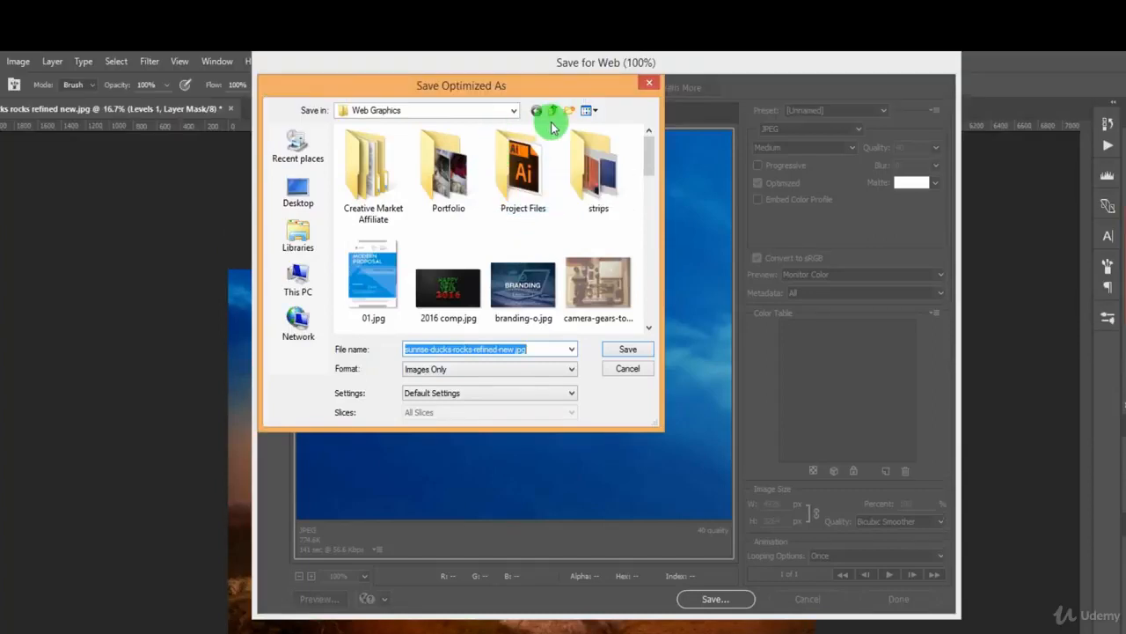
left_click(630, 370)
left_click(818, 600)
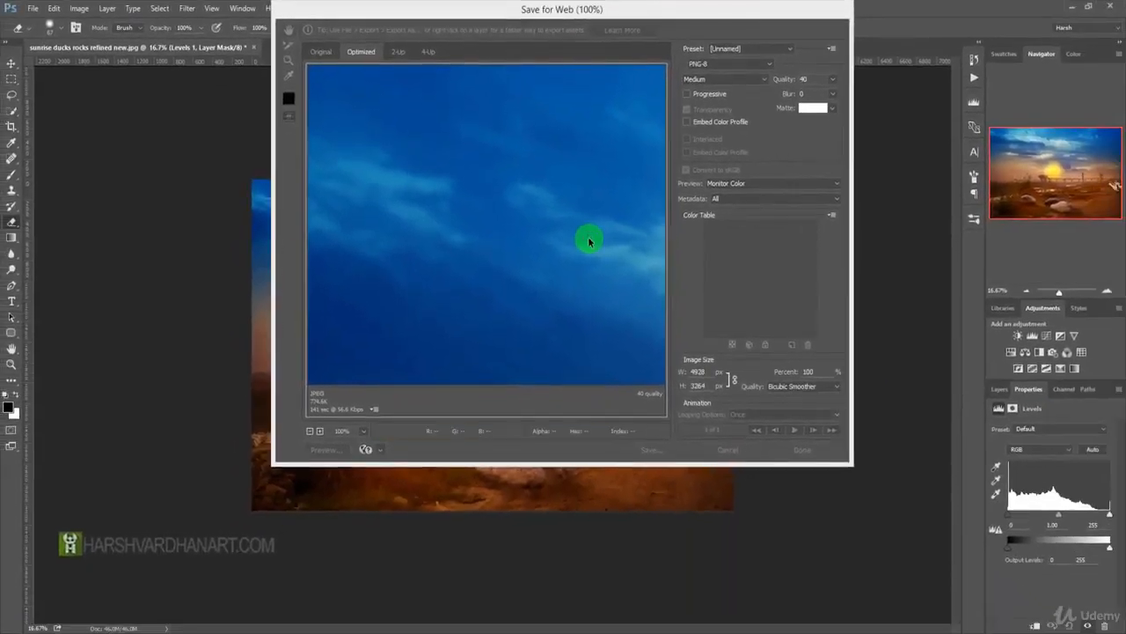
key("Escape")
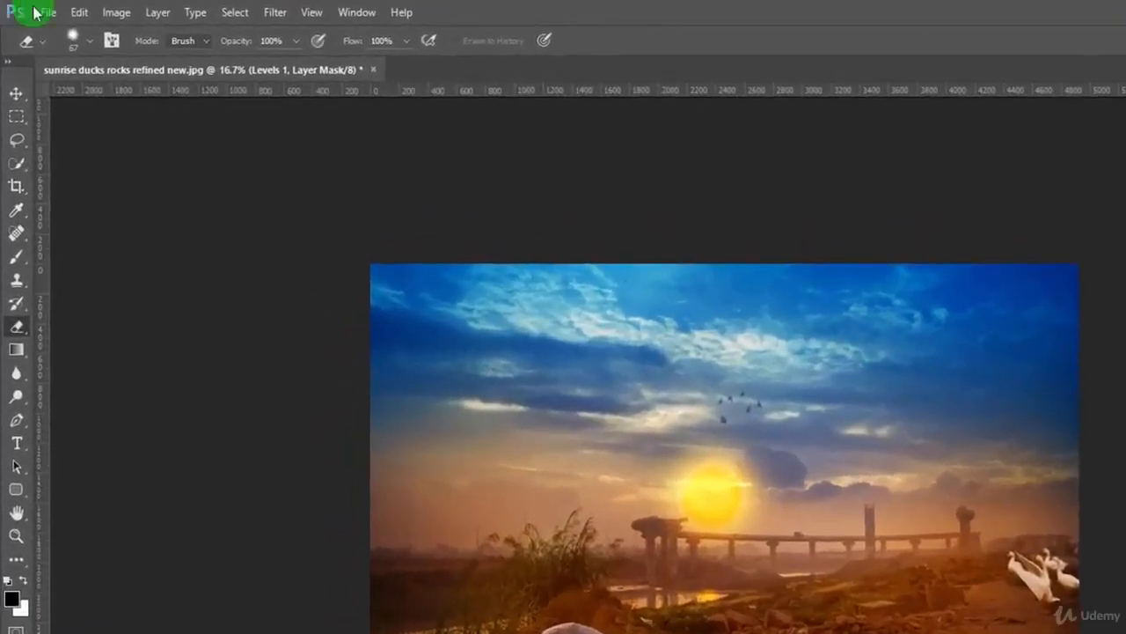
Save the sunrise image under a new name as a JPEG called dsfdsfdsf in the Best Sellers folder.
left_click(32, 8)
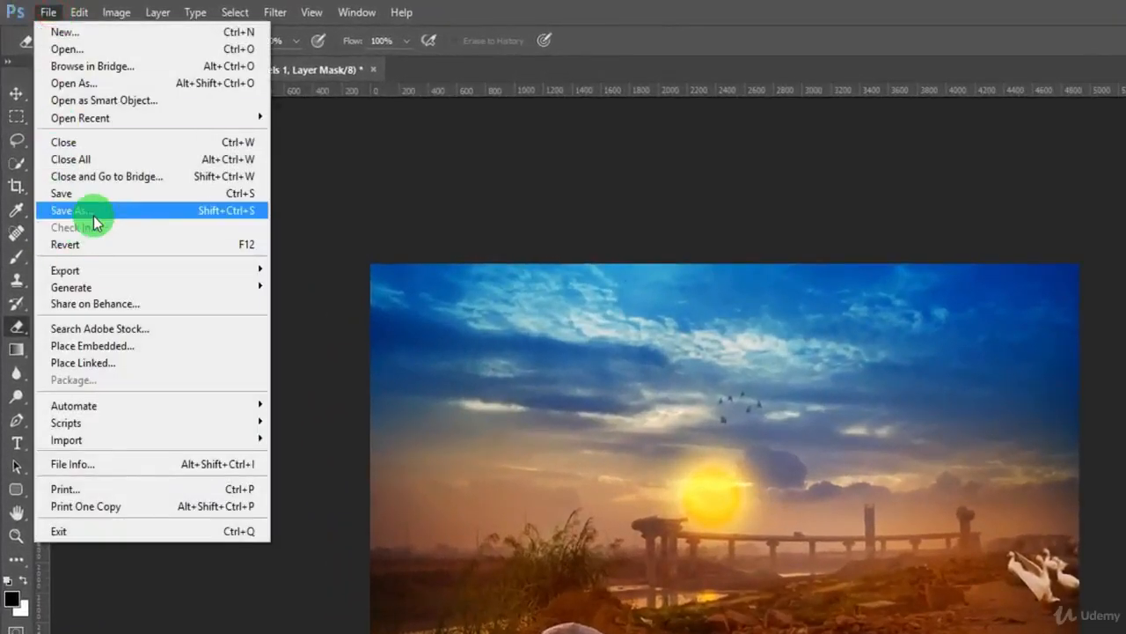
left_click(95, 222)
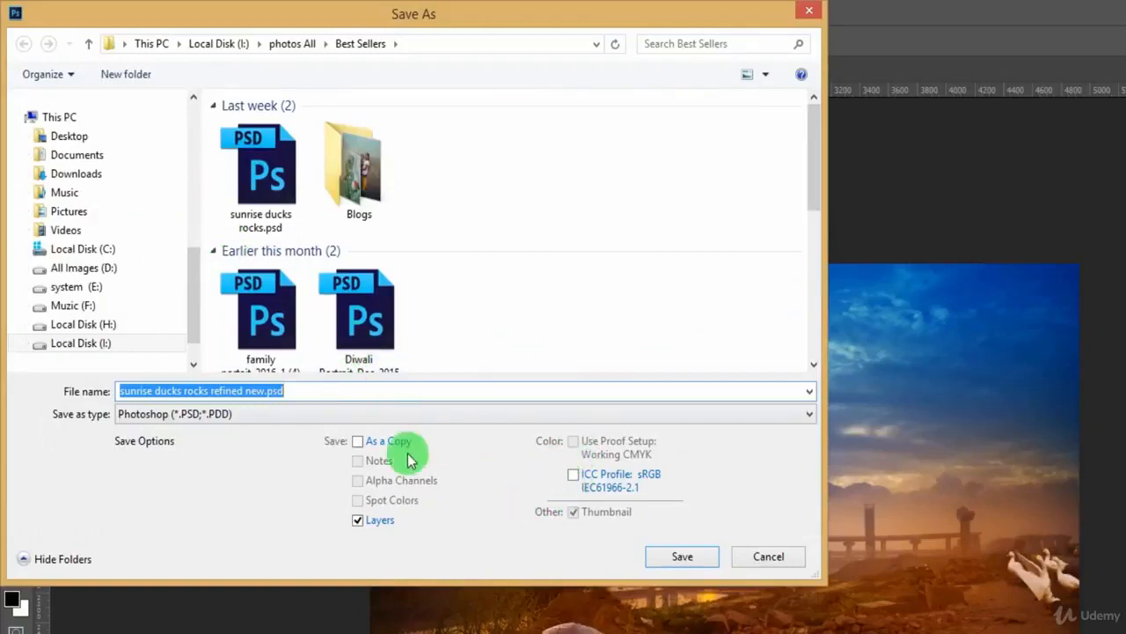
left_click(307, 410)
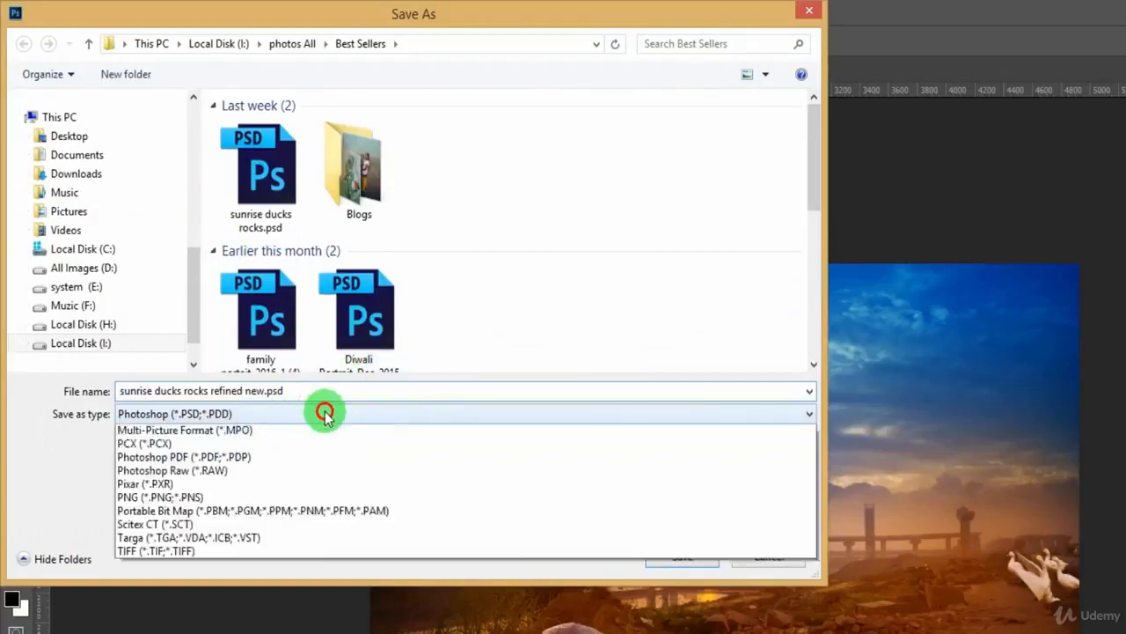
left_click(306, 538)
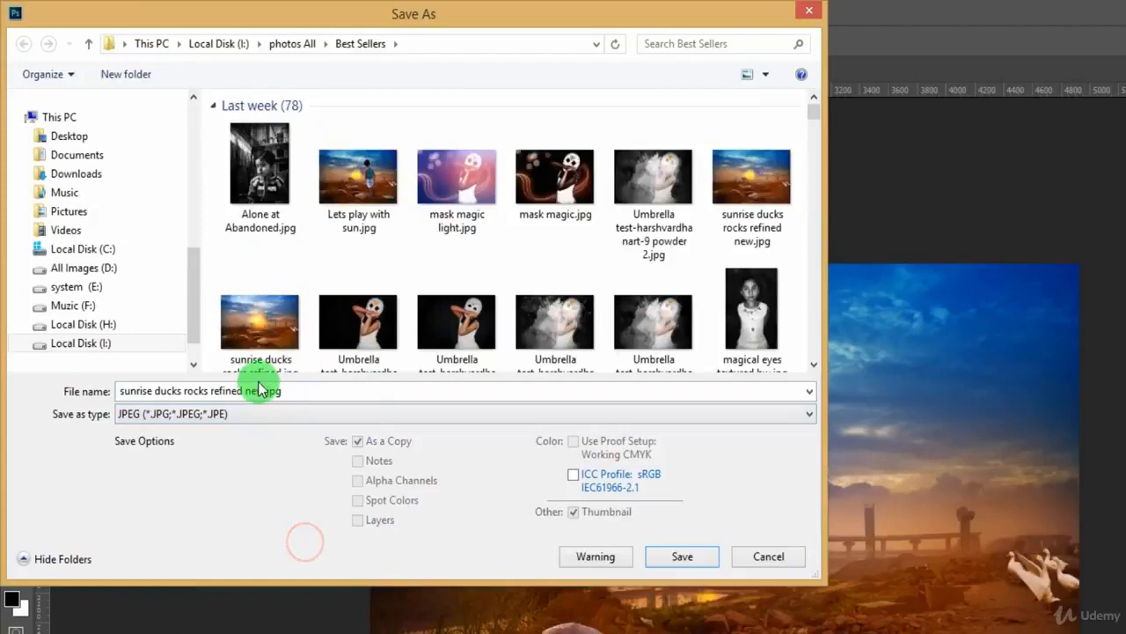
left_click(287, 387)
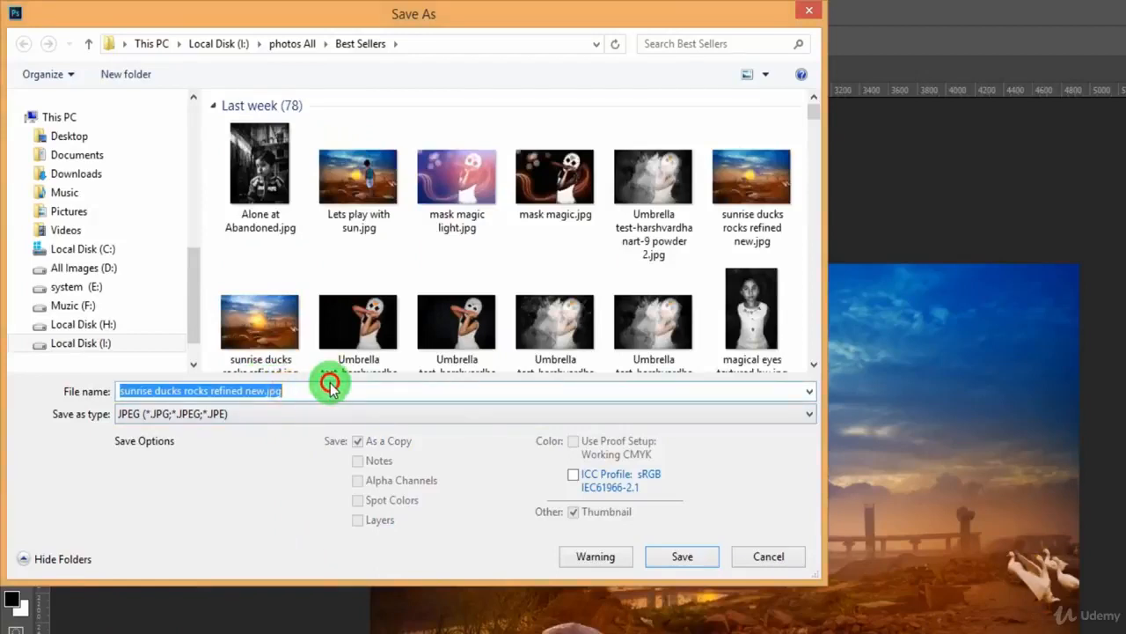
type("dsfdsfdsf")
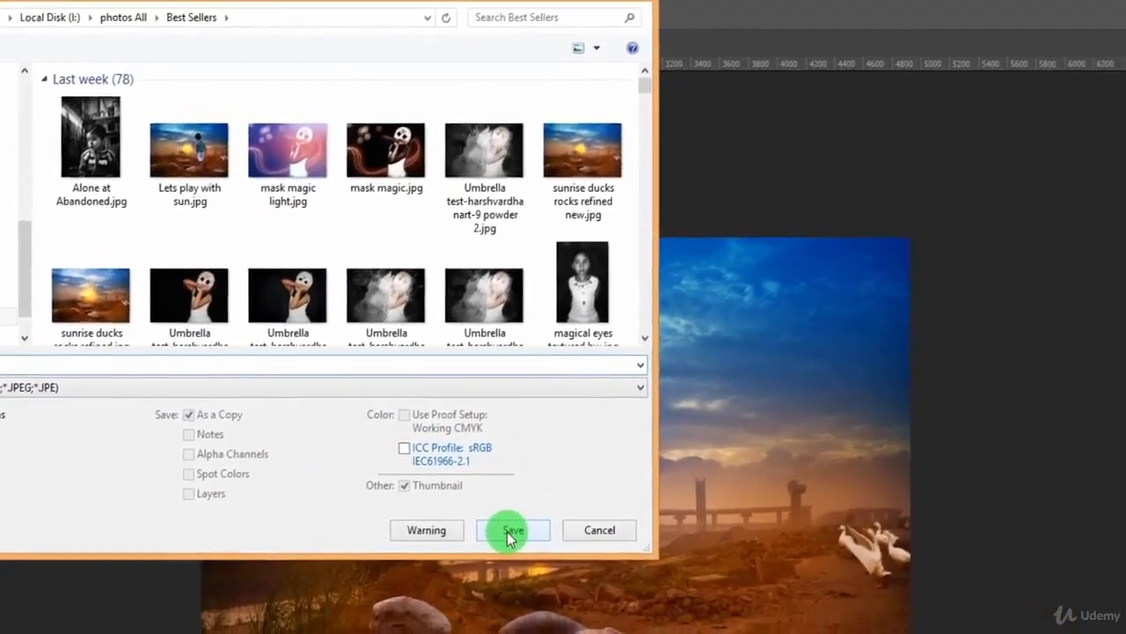
left_click(682, 556)
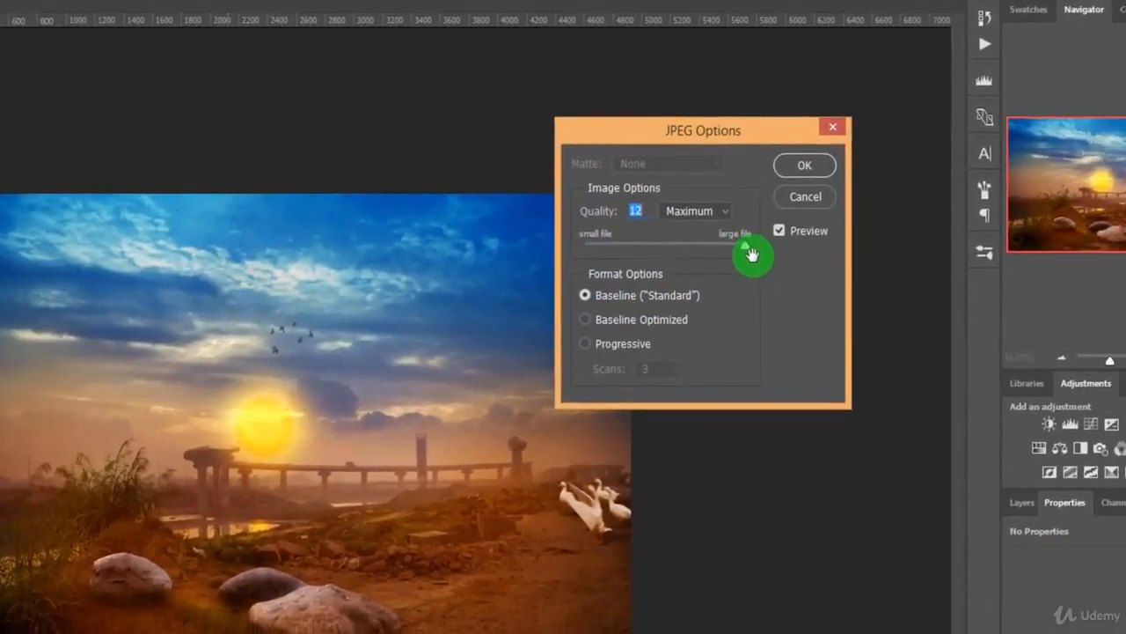
Choose Maximum quality at level 12 in the JPEG options, and cancel the save.
left_click(727, 212)
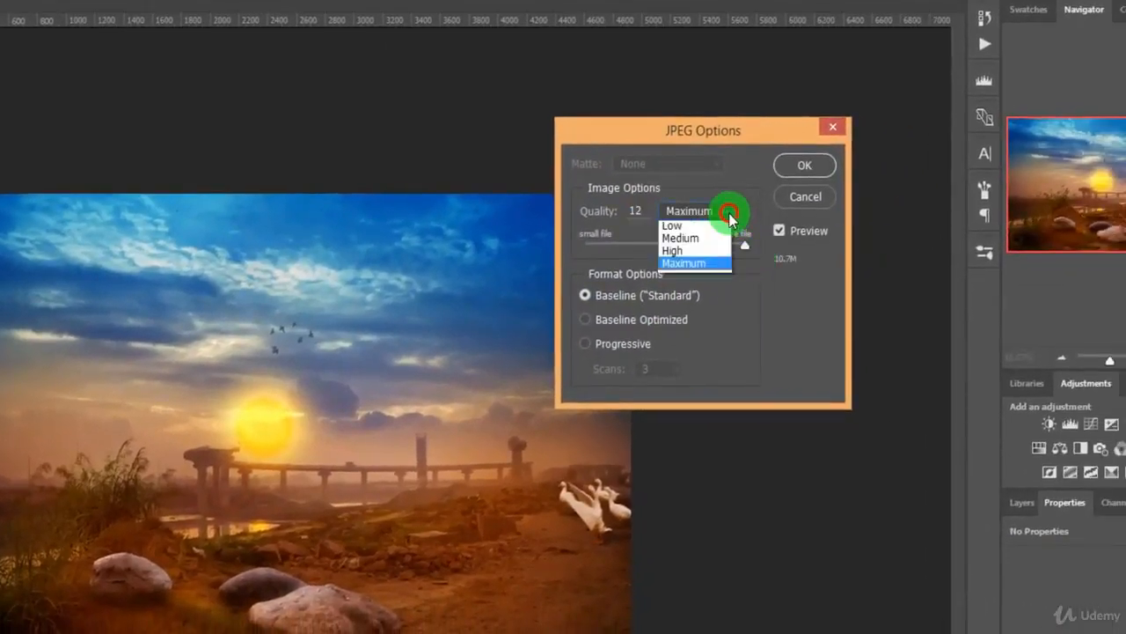
left_click(712, 267)
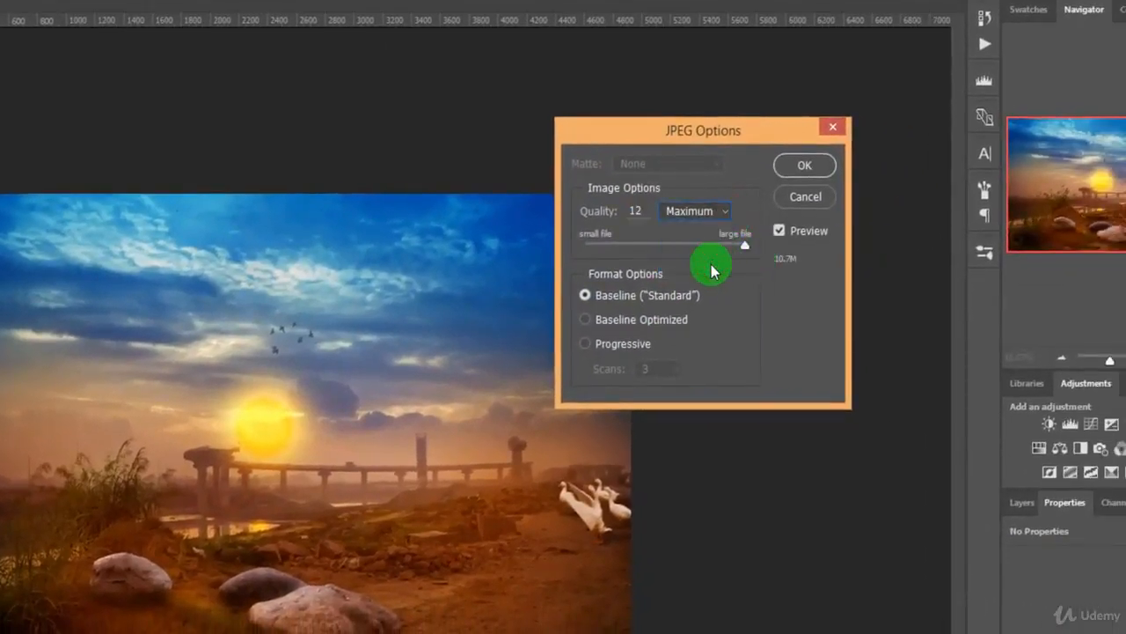
mouse_move(747, 253)
left_mouse_down()
mouse_move(732, 253)
mouse_move(761, 254)
left_mouse_up()
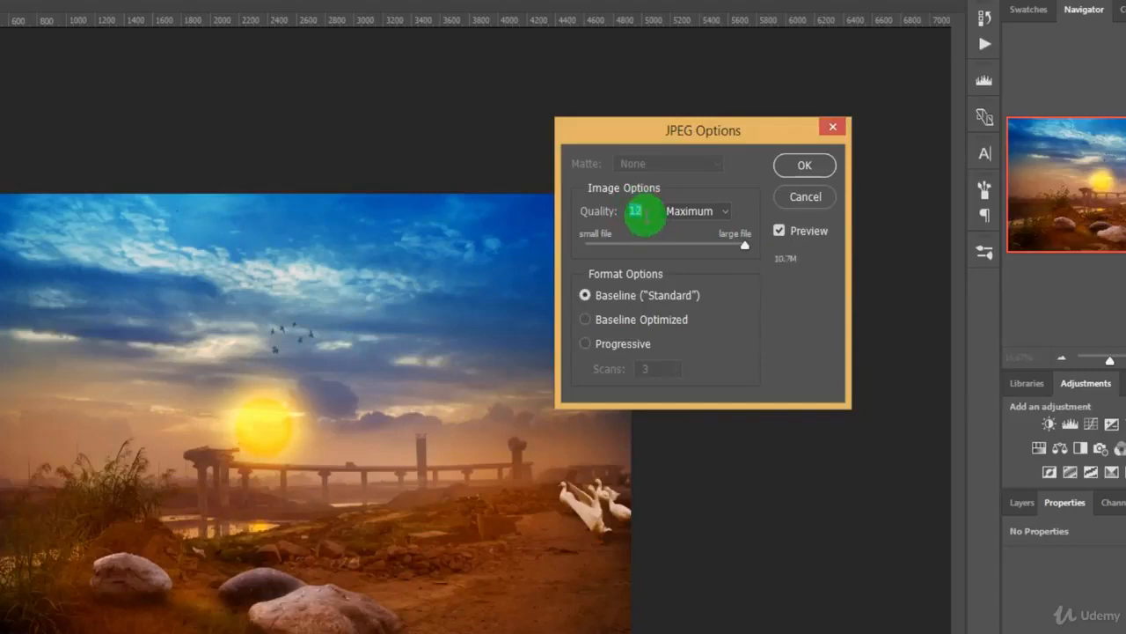
left_click_drag(645, 214, 577, 221)
left_click_drag(645, 210, 599, 210)
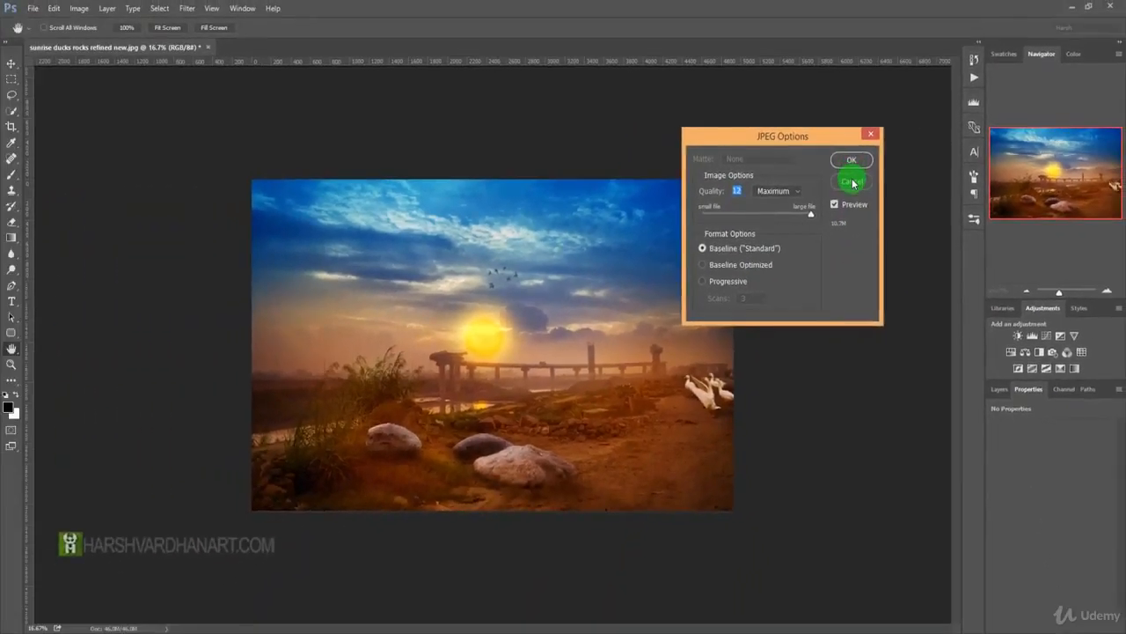
left_click(852, 182)
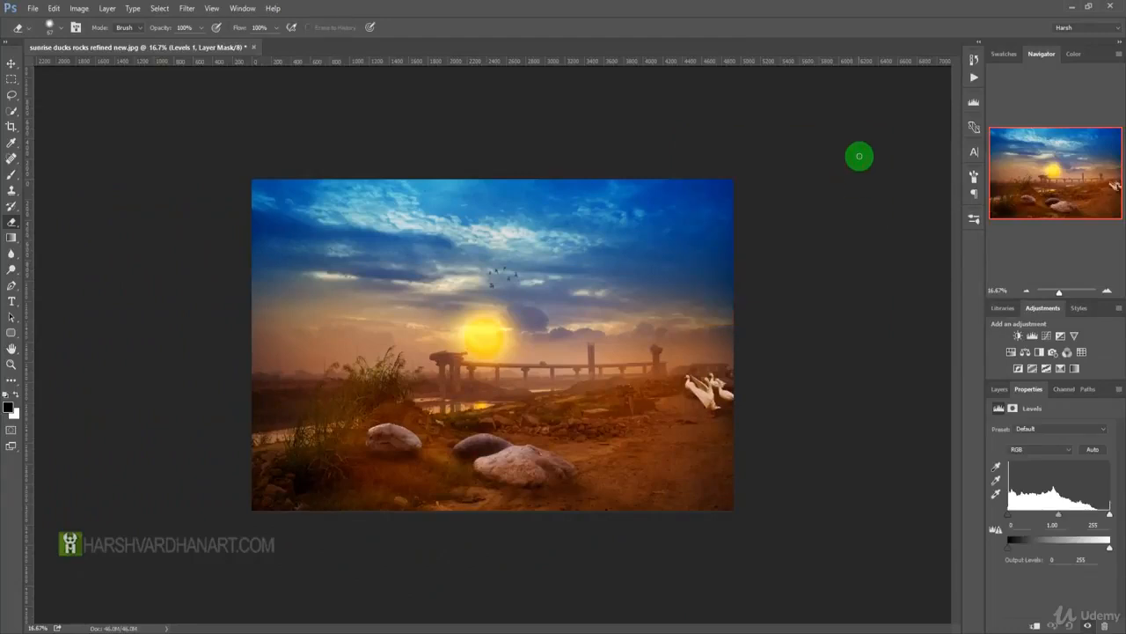
Open the image size settings for the sunrise image and examine its width and height values.
key("ctrl+alt+i")
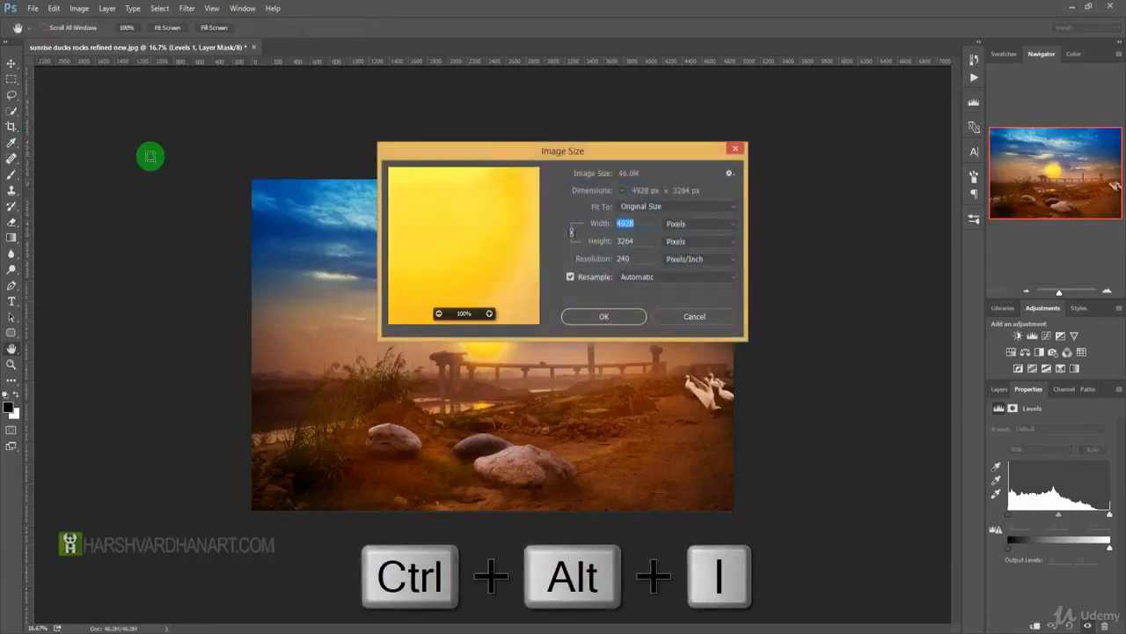
left_click_drag(603, 155, 644, 86)
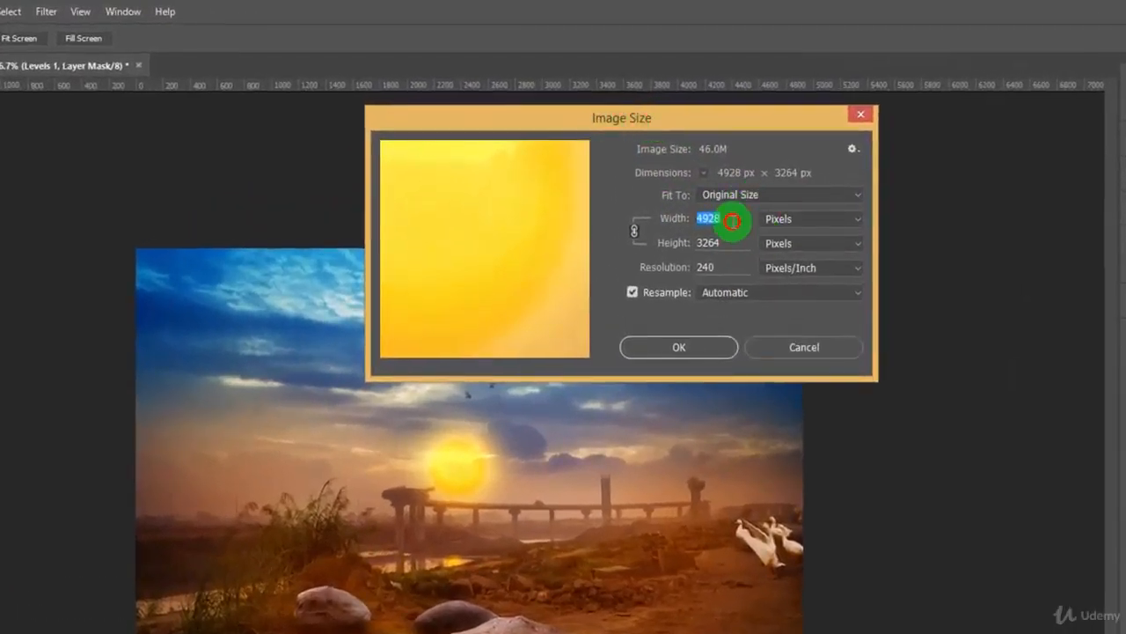
left_click(663, 239)
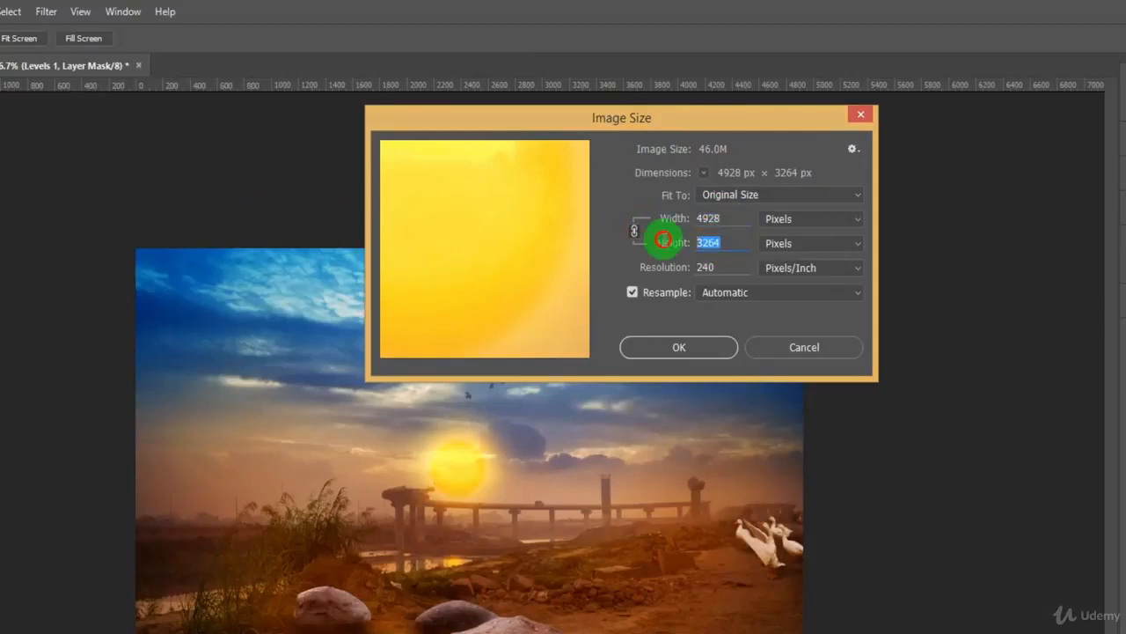
Try percent, inches and centimeters as the units for the width and height, and return them to pixels.
left_click(808, 222)
left_click(808, 236)
left_click(806, 222)
left_click(801, 257)
left_click(806, 220)
left_click(791, 270)
left_click(808, 222)
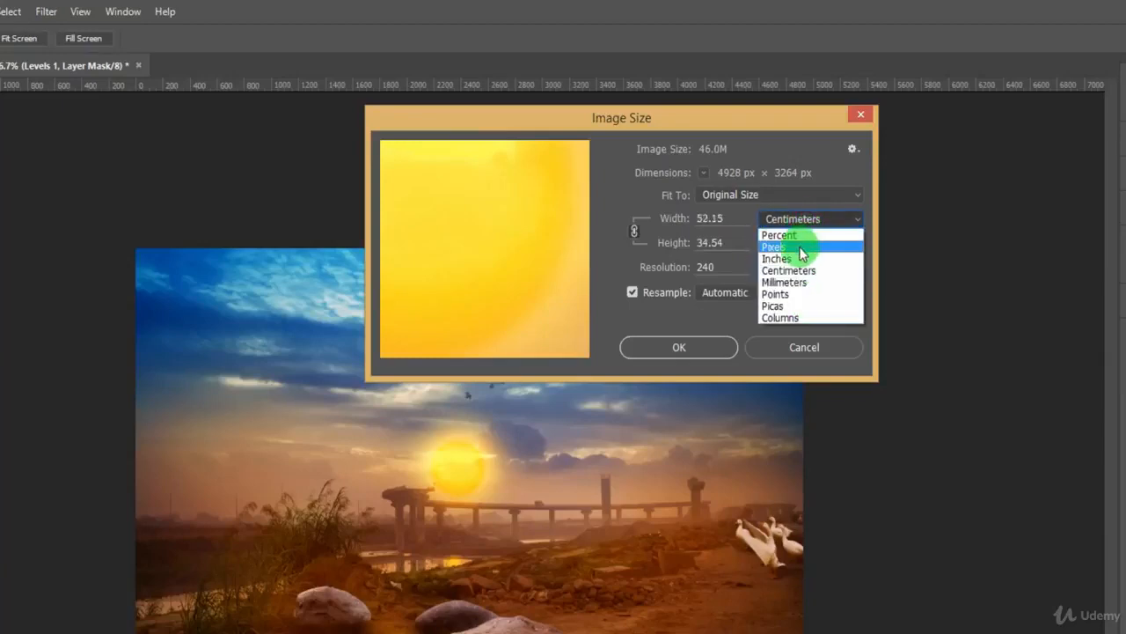
left_click(801, 248)
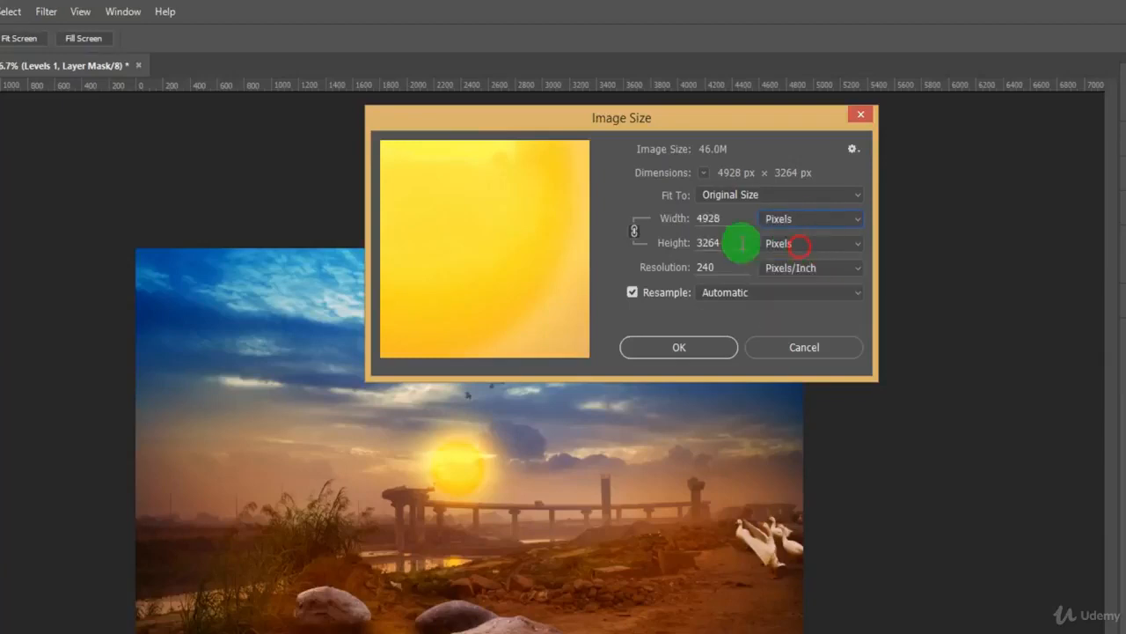
left_click(799, 226)
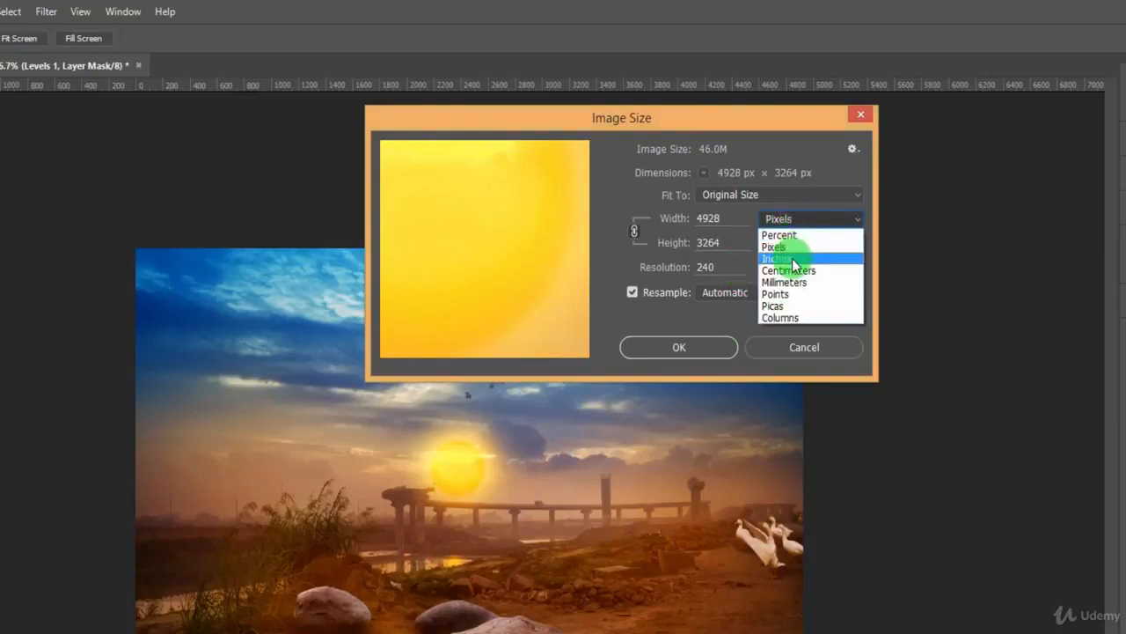
left_click(745, 238)
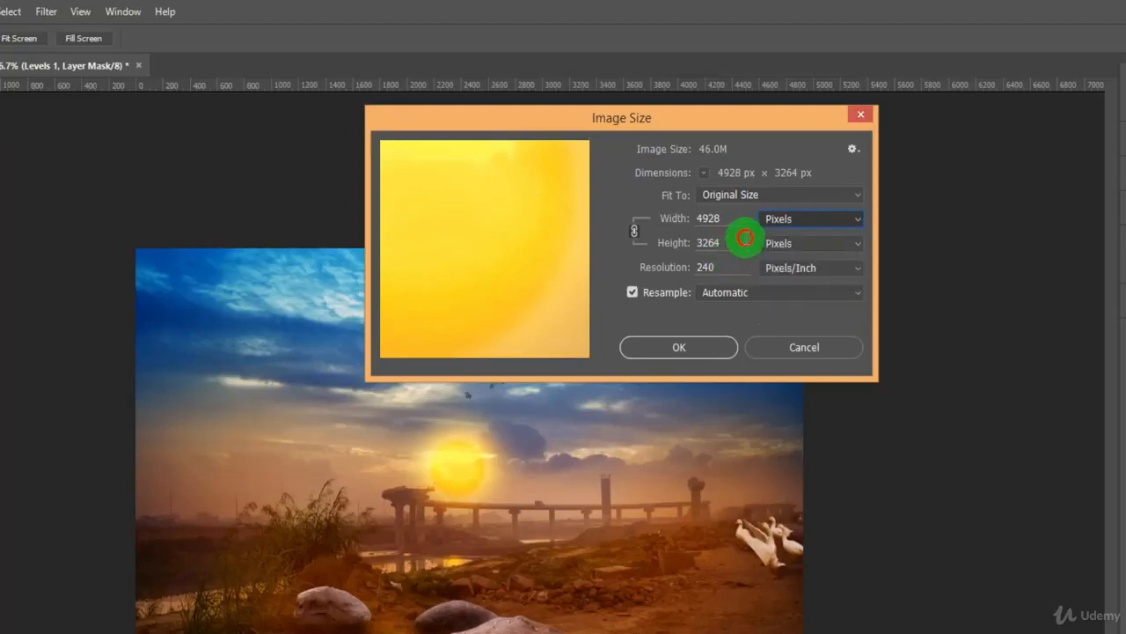
Examine the resolution value and its unit, and cancel the image size settings.
left_click_drag(722, 266, 678, 261)
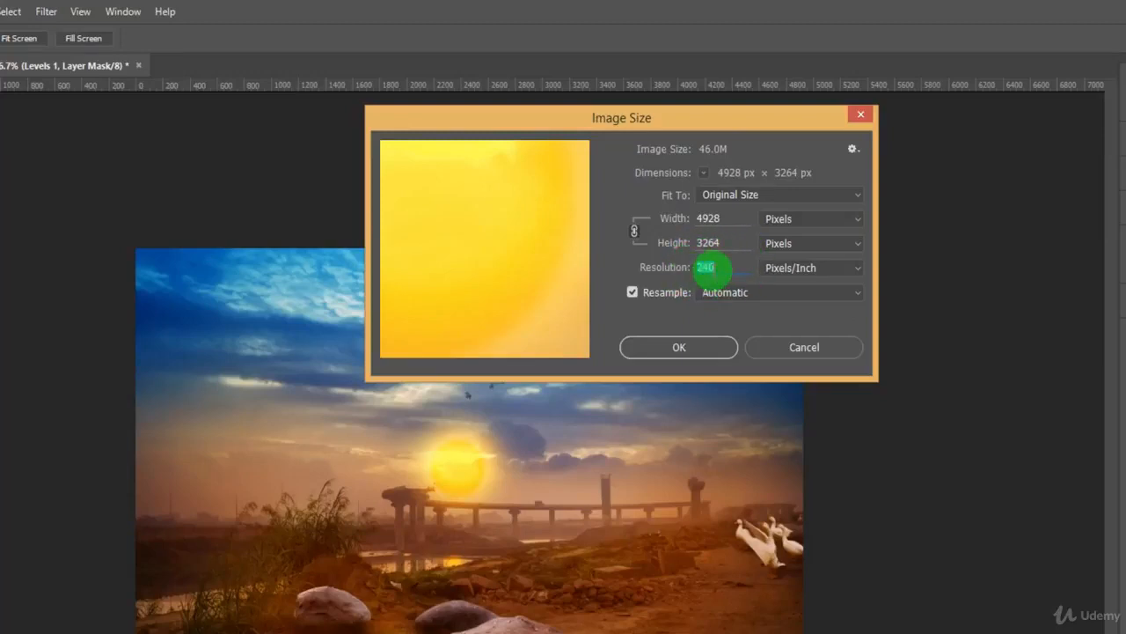
left_click(722, 266)
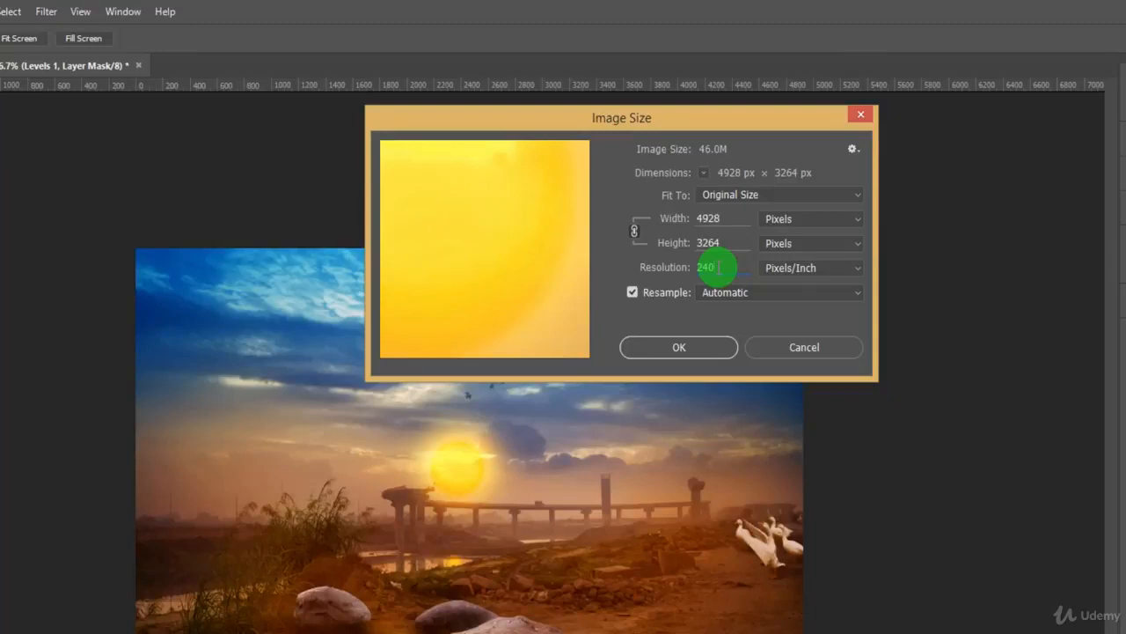
left_click(808, 270)
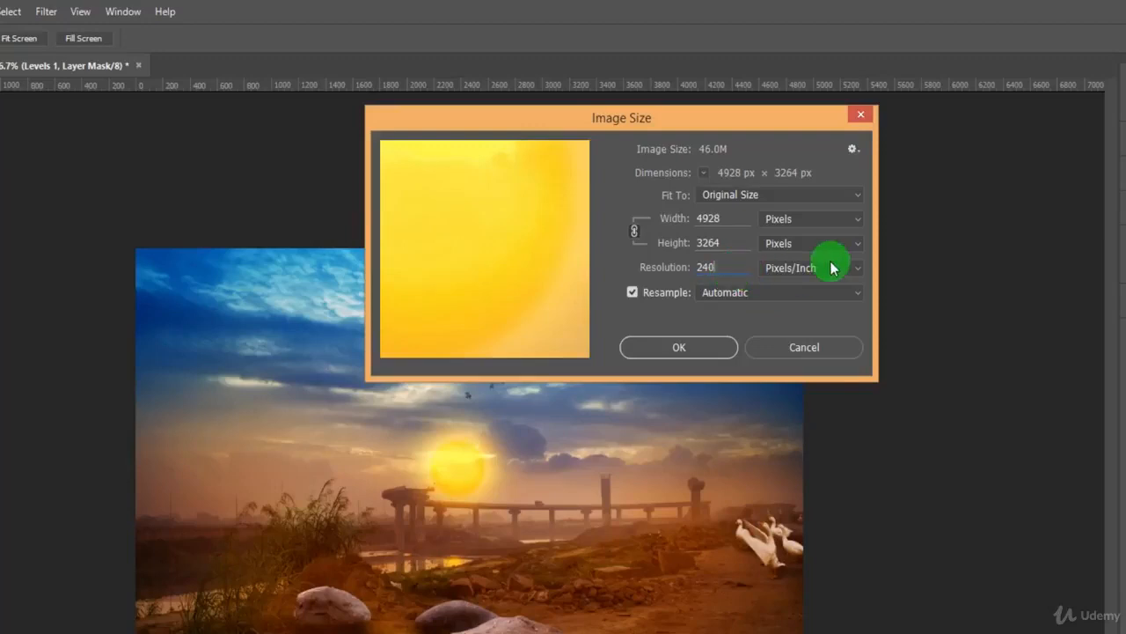
left_click(794, 350)
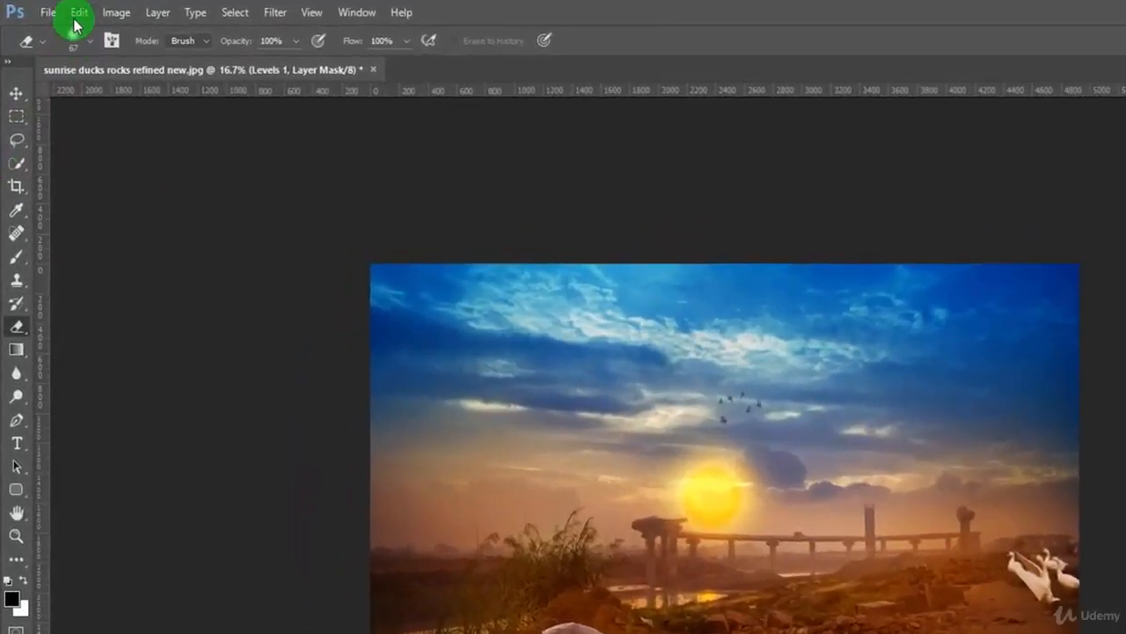
Open the print settings for the sunrise image and pick Foxit Reader PDF Printer from the available printers.
left_click(77, 19)
mouse_move(50, 15)
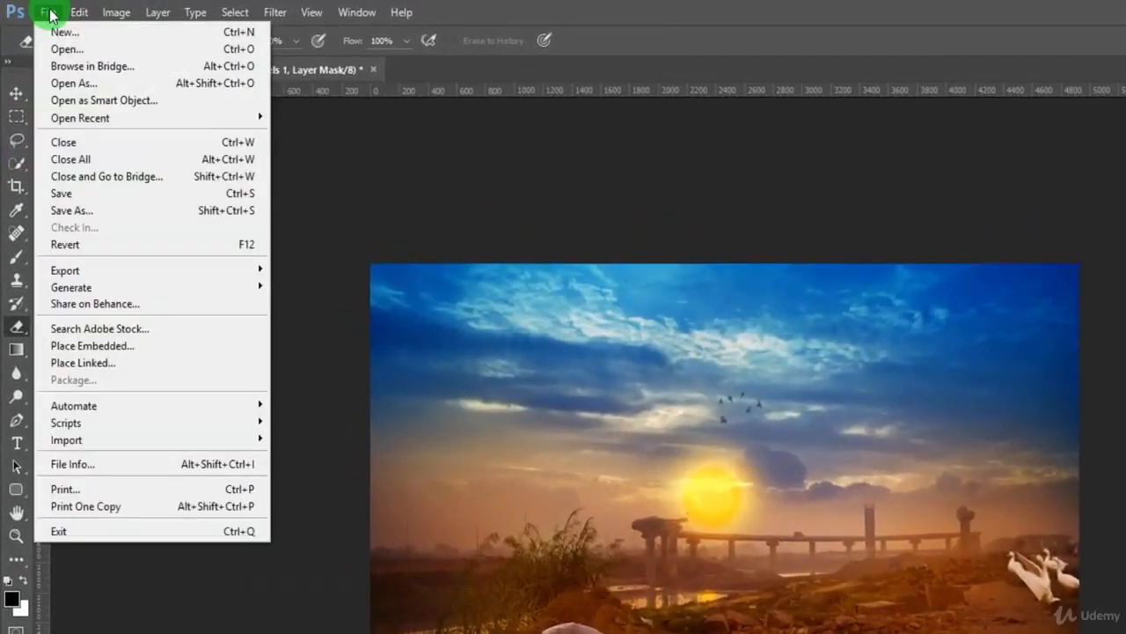
left_click(88, 489)
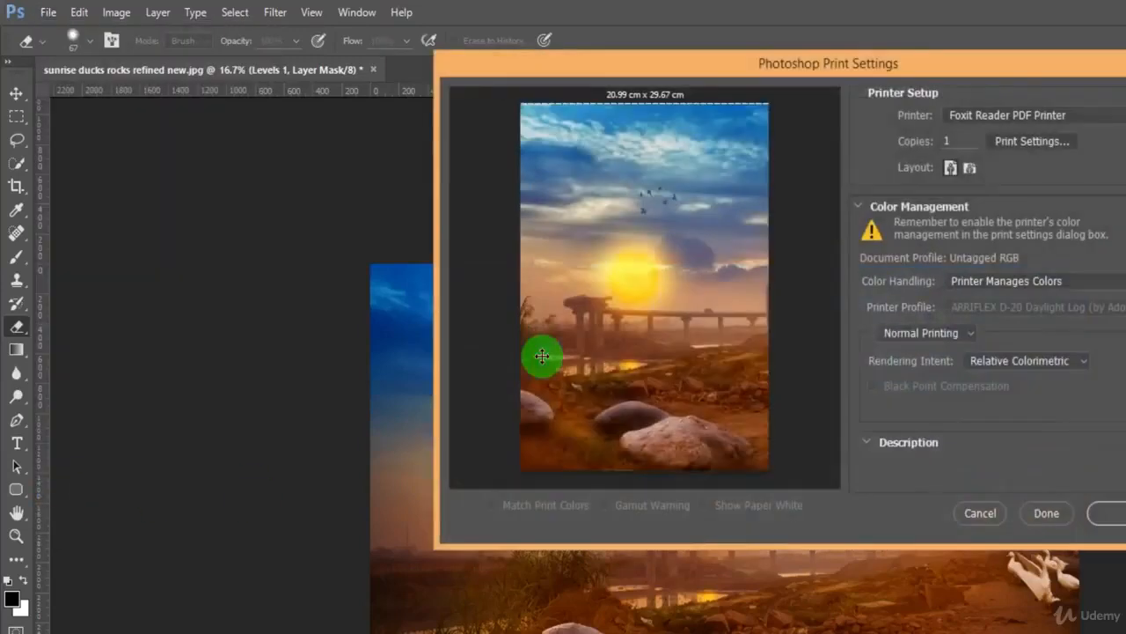
left_click(1086, 118)
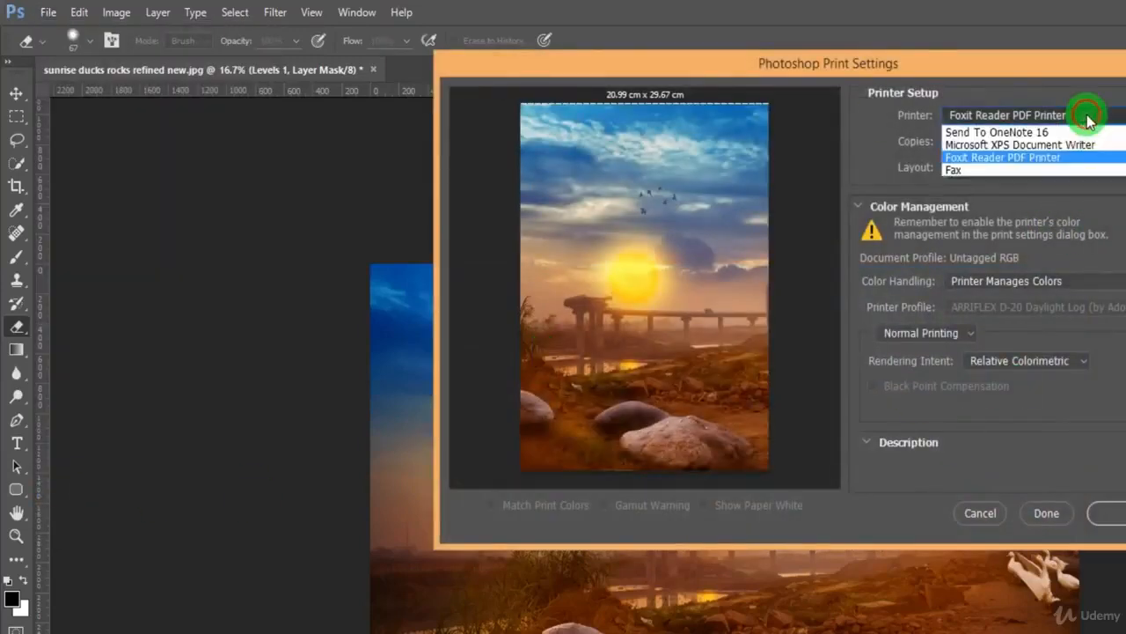
left_click(1094, 158)
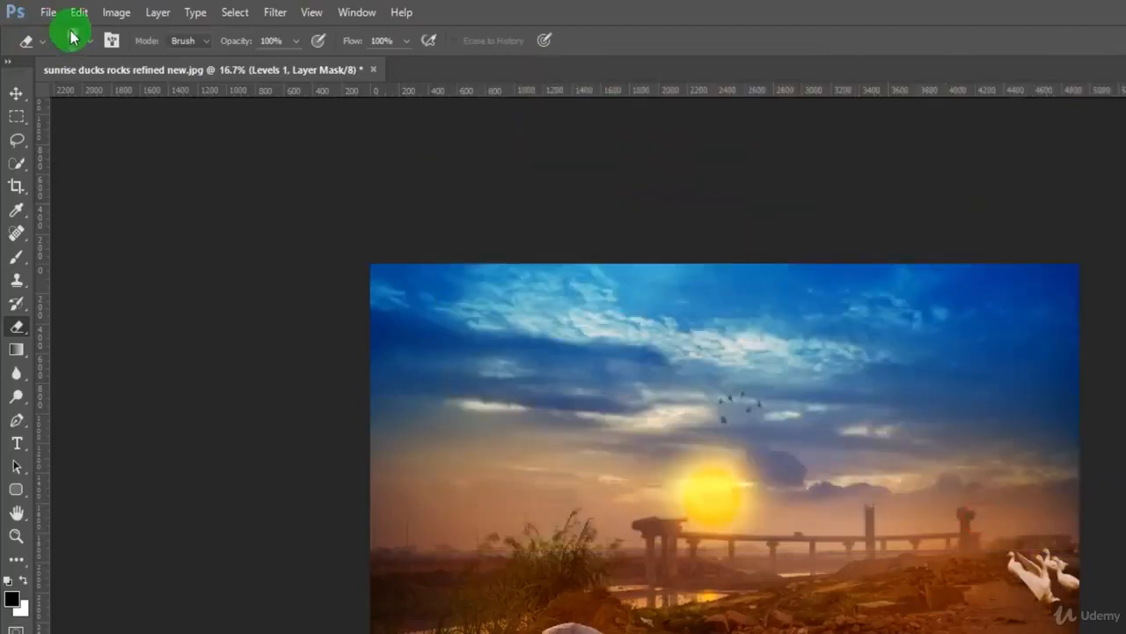
Examine the undo, step forward and step backward commands for editing the image.
left_click(48, 12)
mouse_move(74, 13)
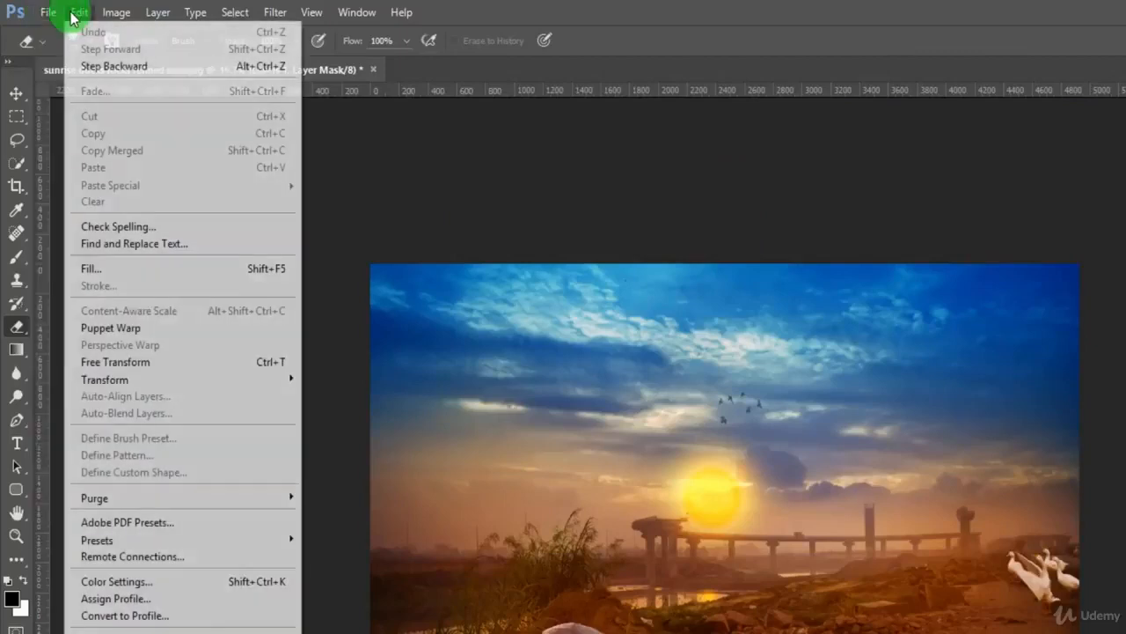
left_click(79, 12)
left_click(80, 13)
key("ctrl+z")
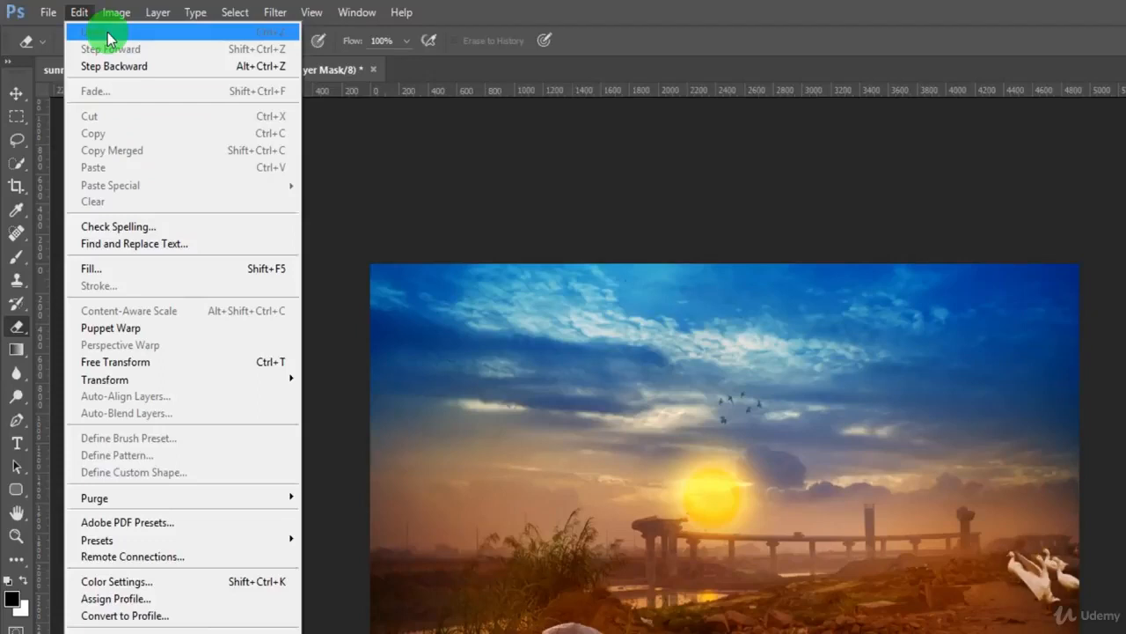
key("ctrl+shift+z")
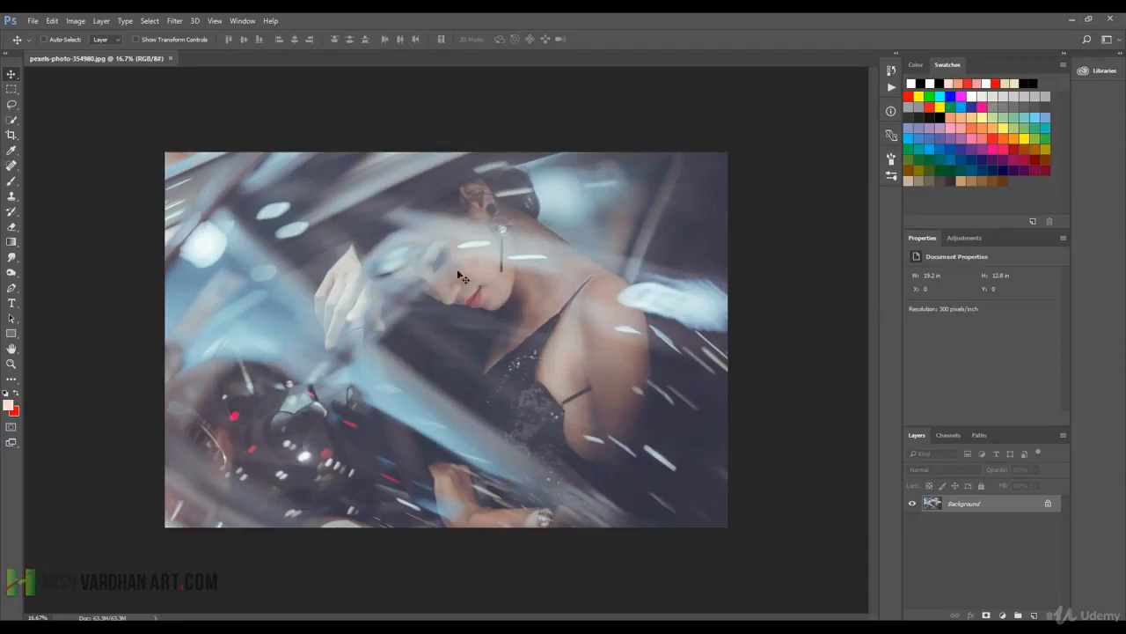
Duplicate the Background layer and use the Move tool to shift the copy about 2.4 in down and 0.4 in right.
left_click(16, 76)
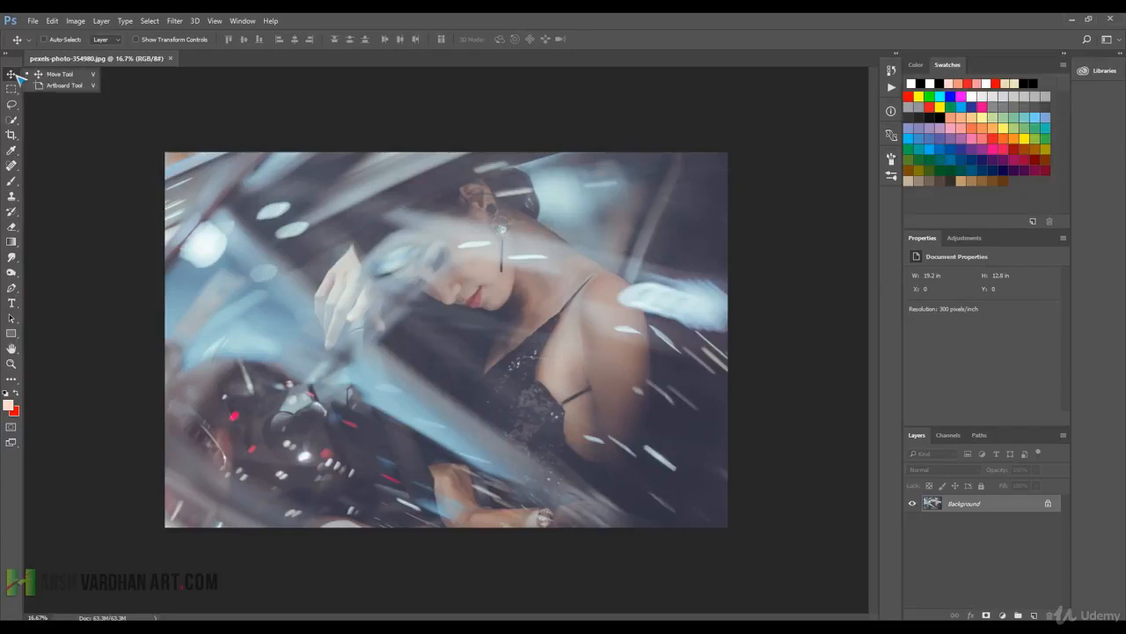
left_click(41, 76)
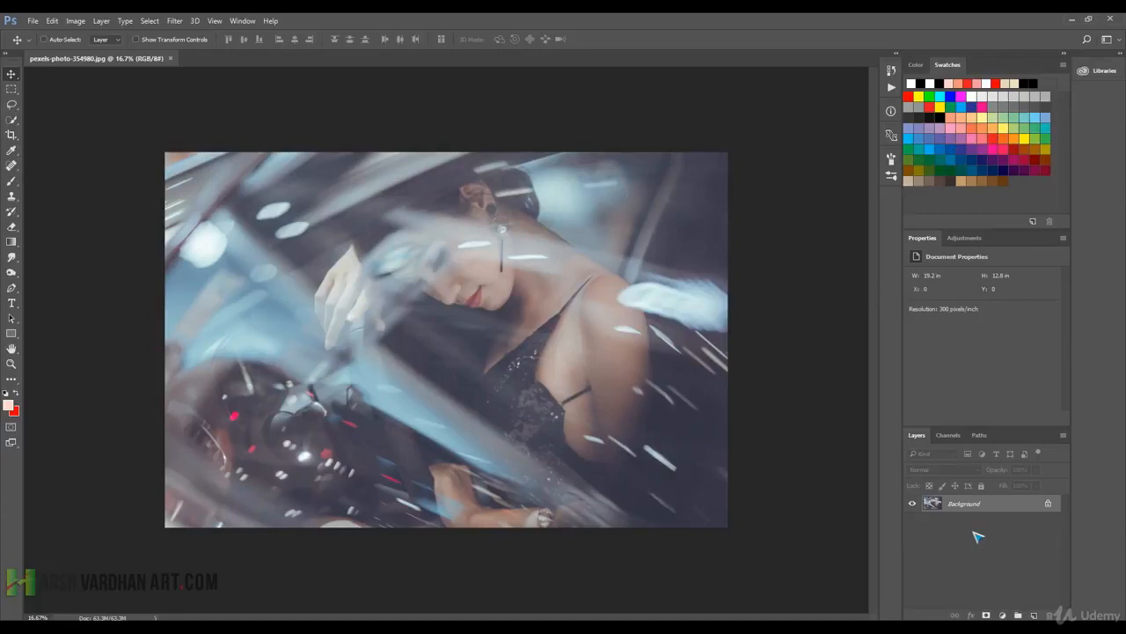
key("ctrl+j")
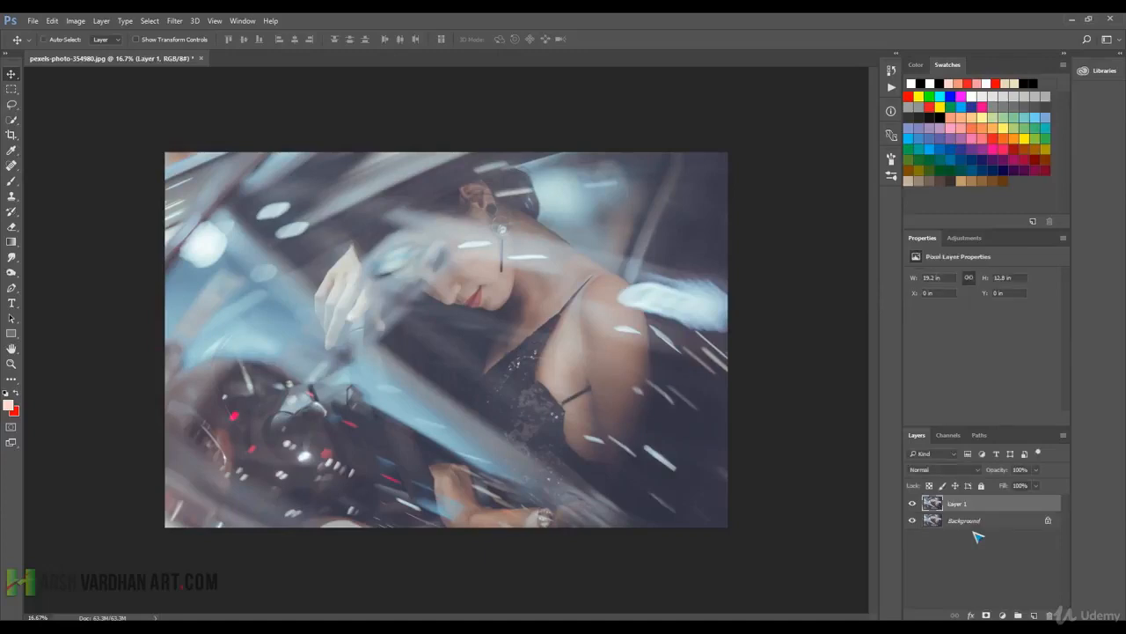
left_click_drag(594, 360, 575, 398)
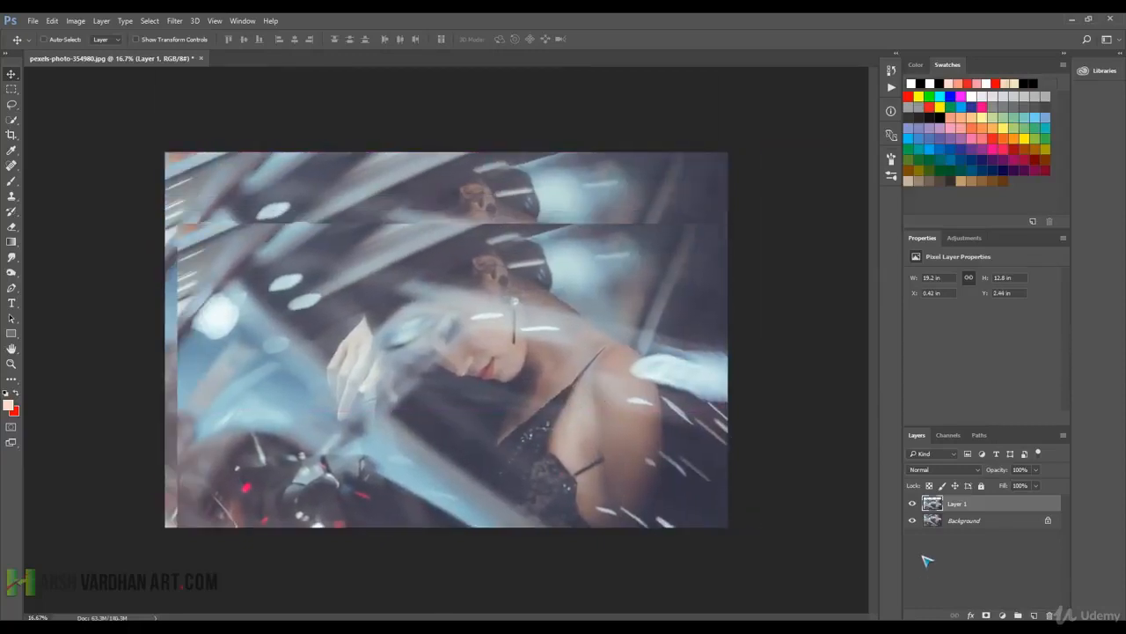
Brush a peach swirl about 3.06 by 3.66 in on a new layer and move it to about X 6.07 in, Y 4.57 in.
left_click(1034, 615)
key("b")
mouse_move(453, 310)
left_mouse_down()
mouse_move(436, 378)
mouse_move(493, 351)
mouse_move(467, 357)
left_mouse_up()
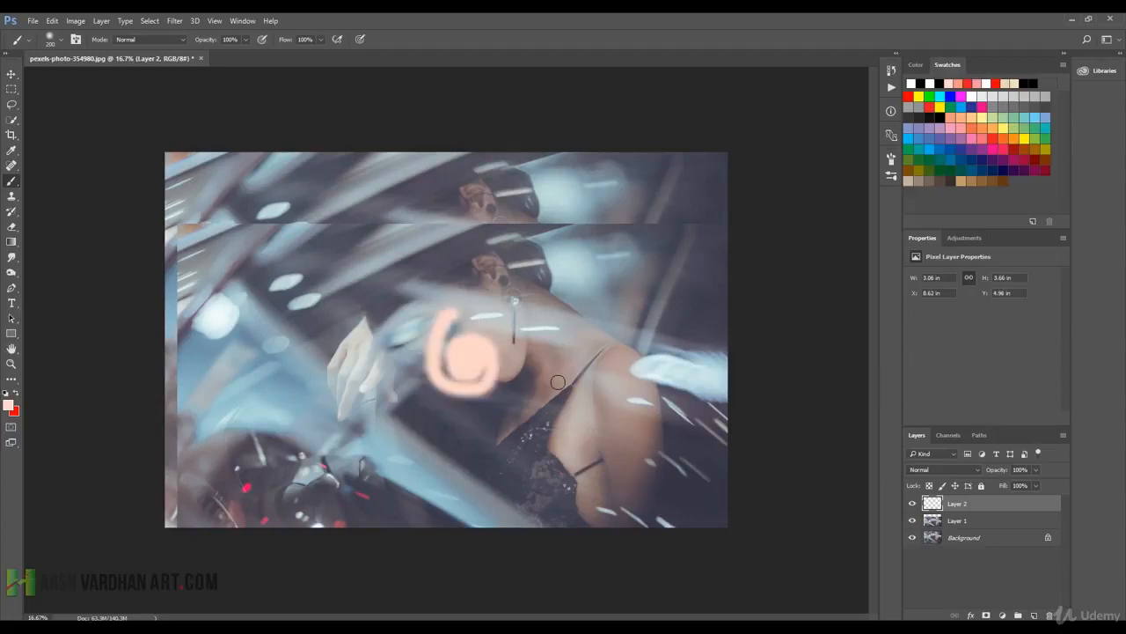
key("v")
mouse_move(465, 376)
left_mouse_down()
mouse_move(273, 308)
mouse_move(282, 319)
mouse_move(310, 296)
mouse_move(318, 302)
mouse_move(294, 324)
mouse_move(252, 429)
mouse_move(675, 457)
mouse_move(642, 379)
mouse_move(648, 305)
mouse_move(493, 308)
mouse_move(446, 365)
mouse_move(469, 360)
mouse_move(398, 365)
left_mouse_up()
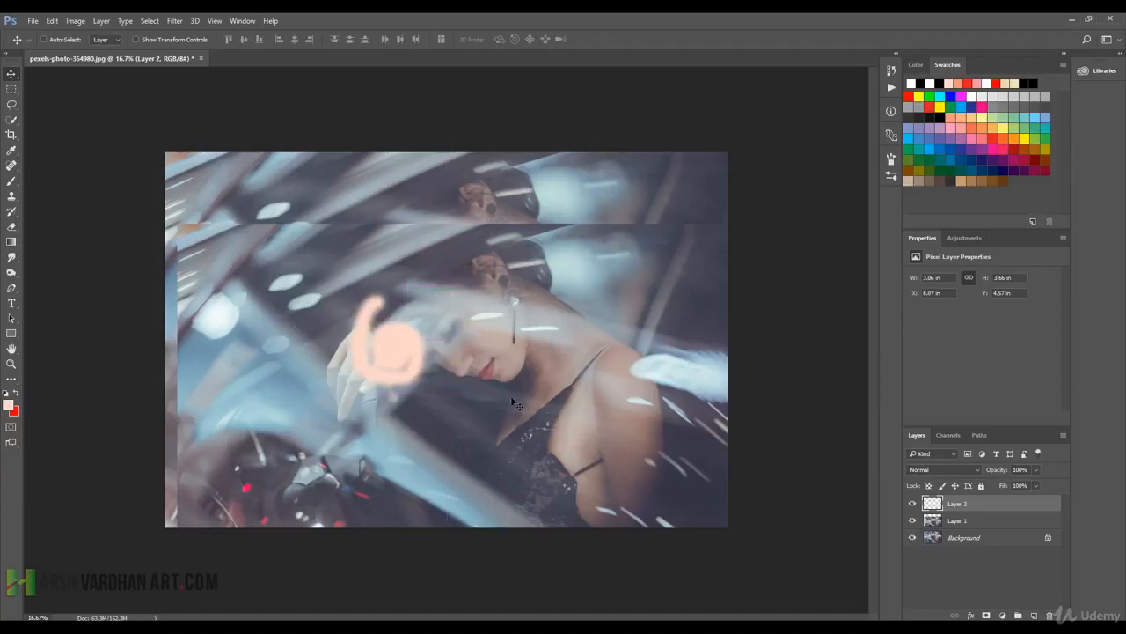
Draw a rectangular selection around the woman's face with the Rectangular Marquee tool and shift it slightly.
left_click(13, 90)
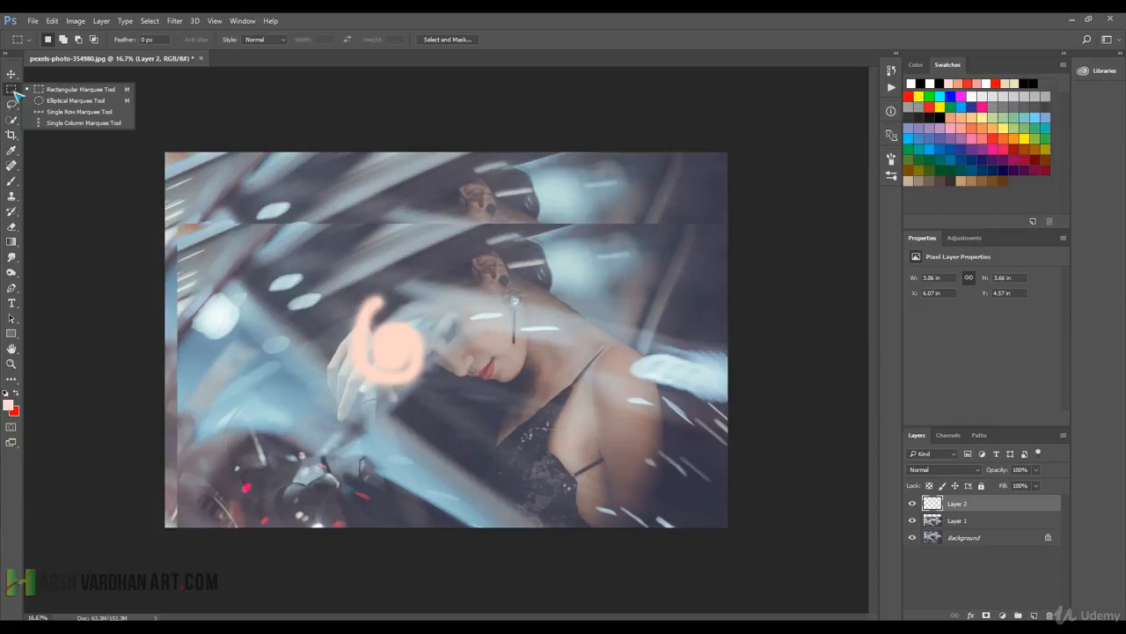
left_click(74, 94)
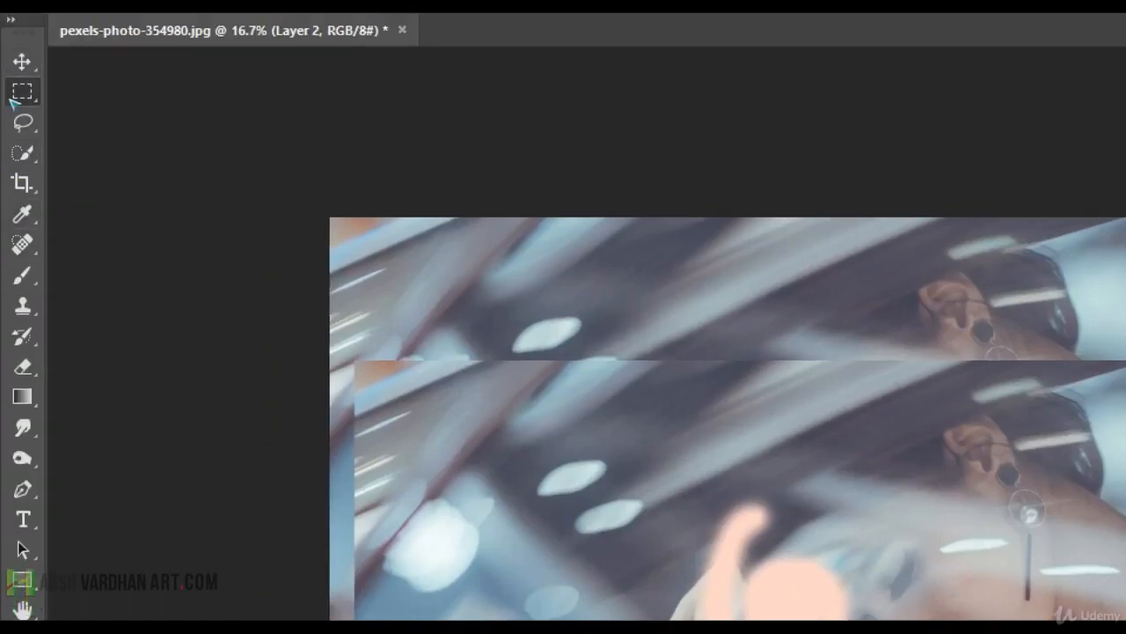
left_click(22, 92)
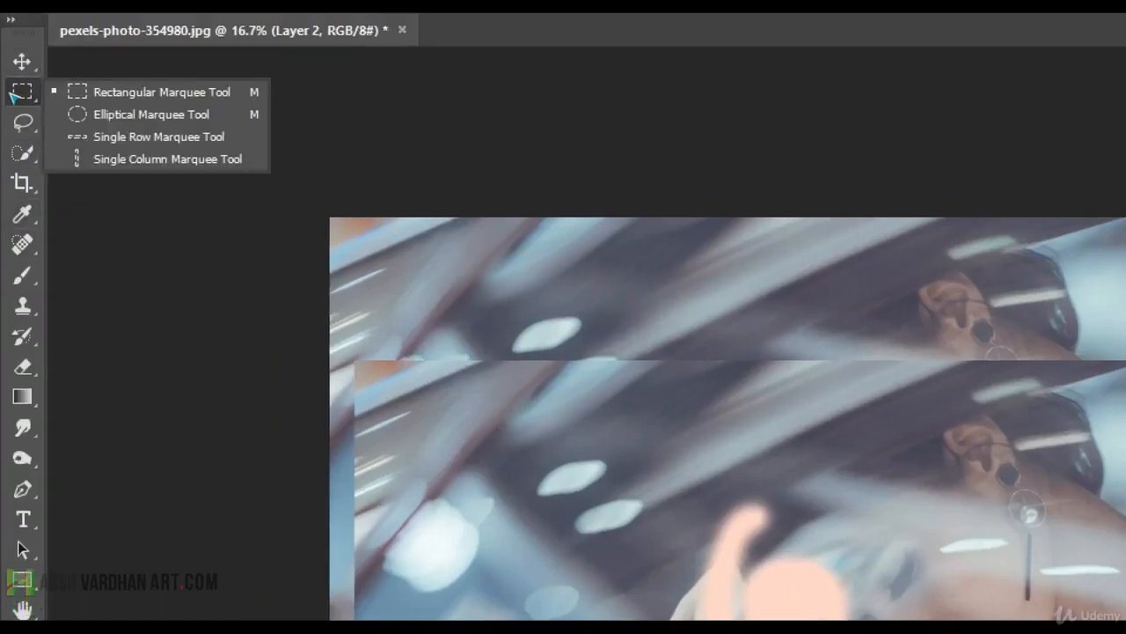
left_click(69, 94)
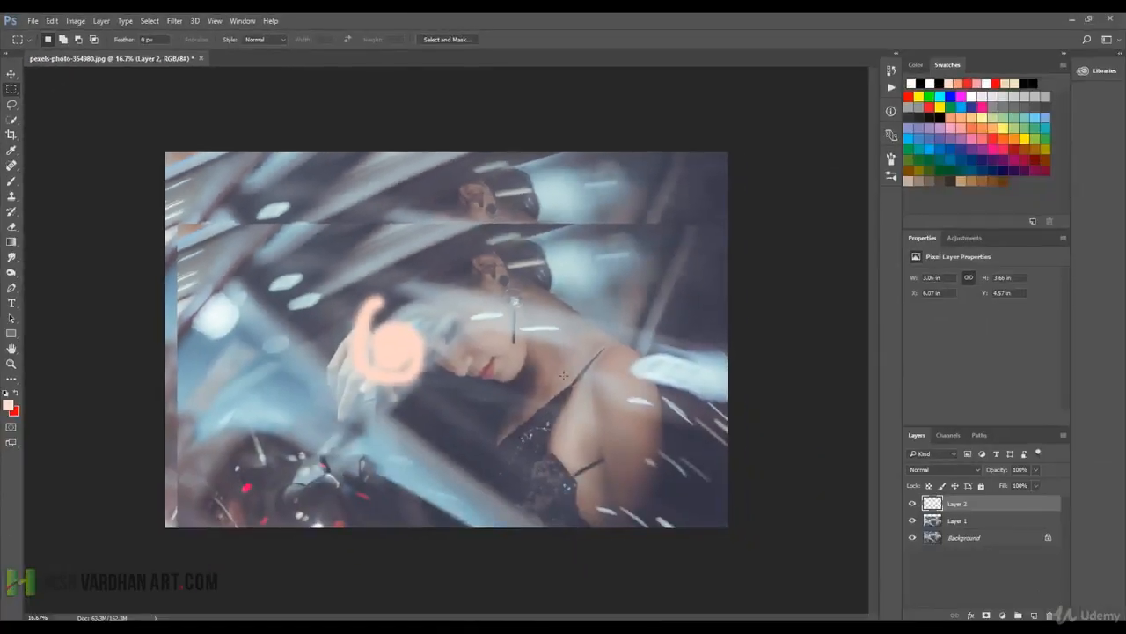
right_click(12, 91)
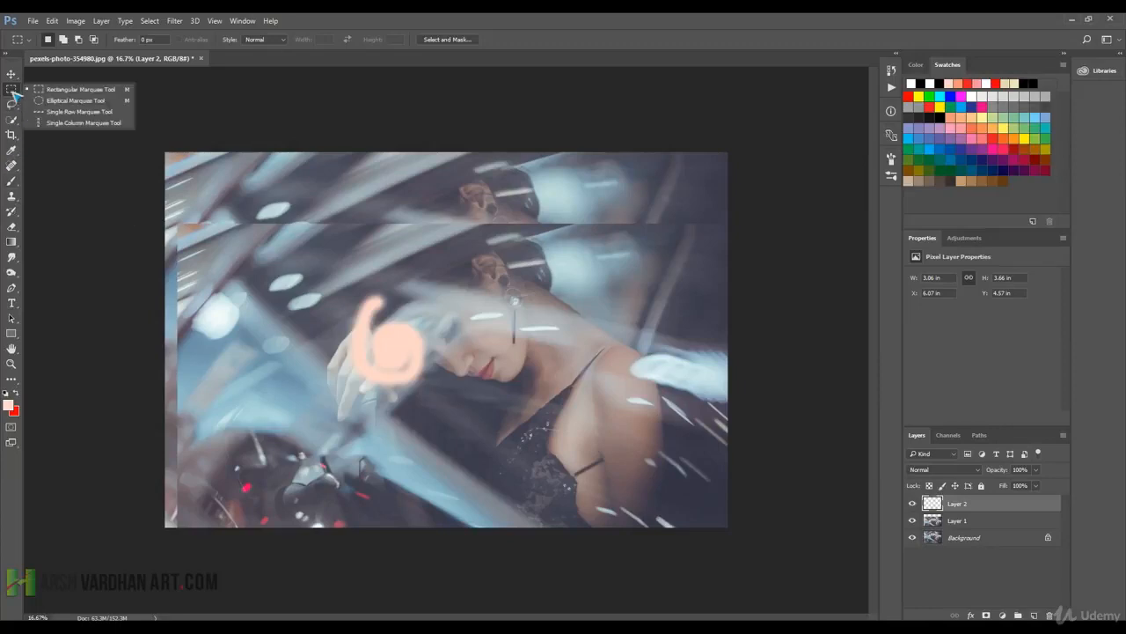
left_click(68, 93)
left_click_drag(383, 240, 569, 385)
left_click_drag(478, 340, 471, 348)
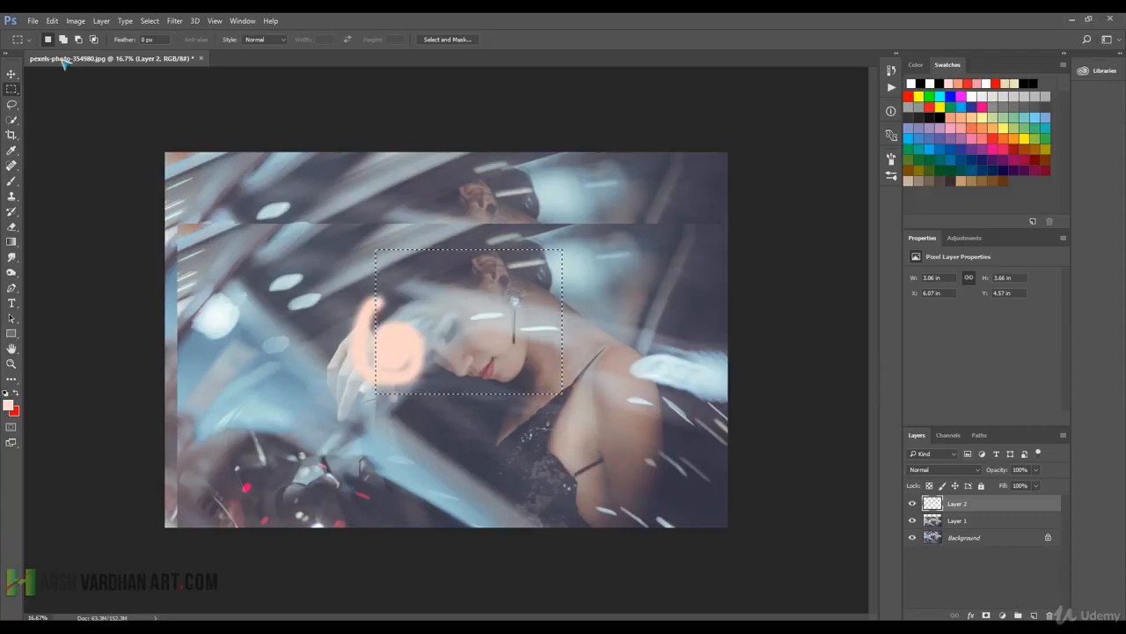
Replace the rectangular selection with a circular one around the woman's face using the Elliptical Marquee tool.
key("super")
key("super")
right_click(11, 89)
left_click(53, 95)
left_click(346, 282)
left_click_drag(403, 250, 531, 356)
left_click_drag(635, 403, 593, 407)
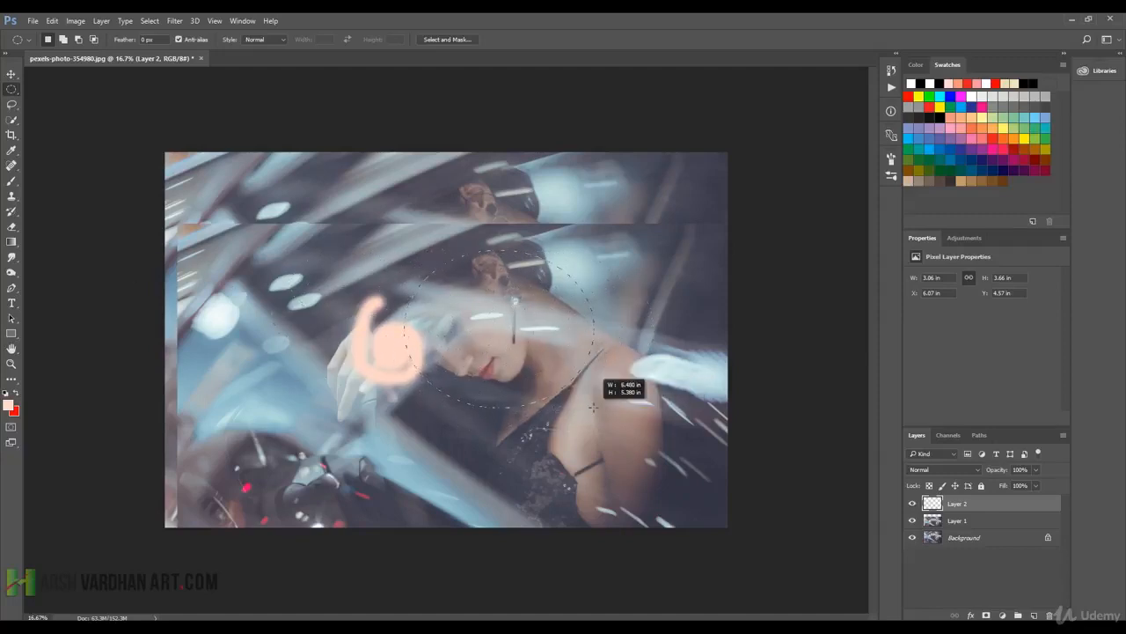
left_click_drag(593, 406, 641, 414)
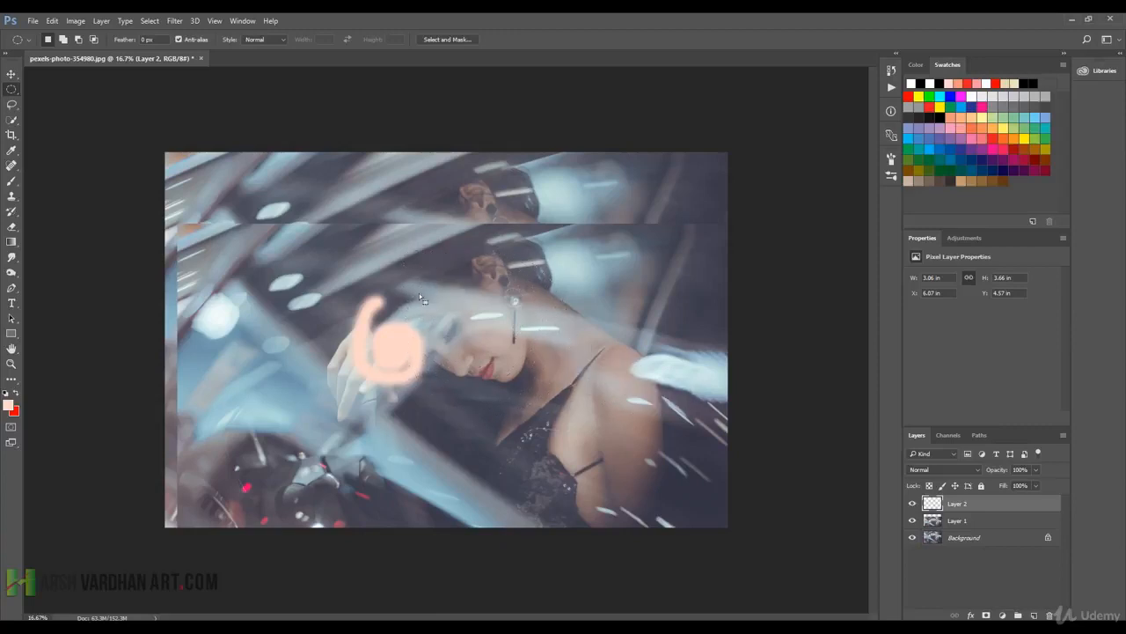
Place a single-row selection across the photo with the Single Row Marquee tool and reposition it at the level of the woman's ear.
right_click(12, 89)
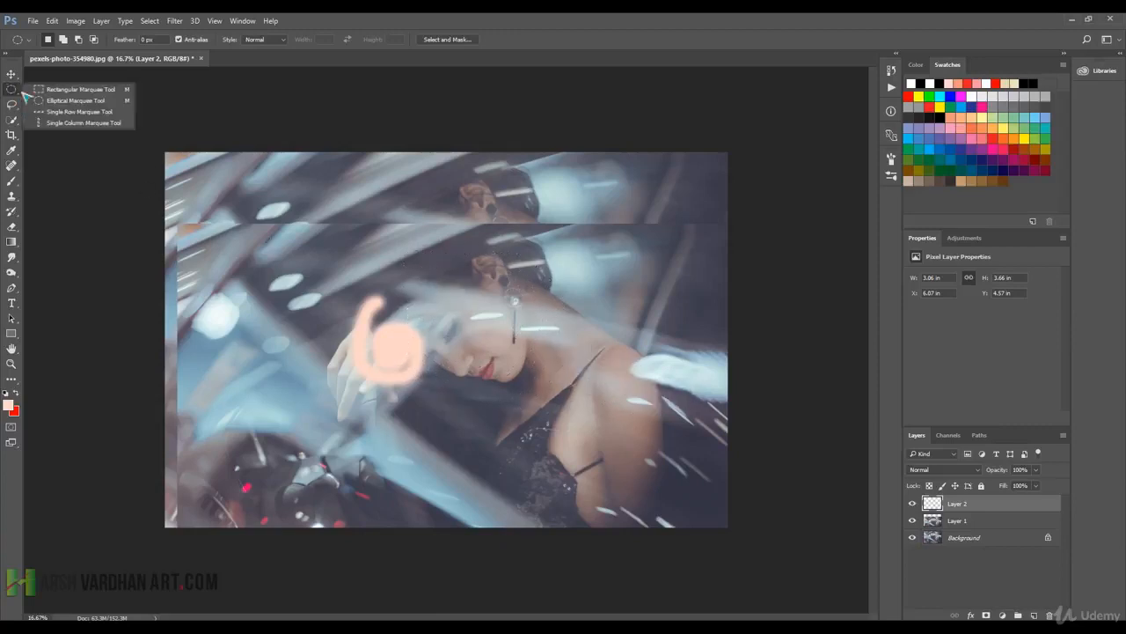
left_click(70, 113)
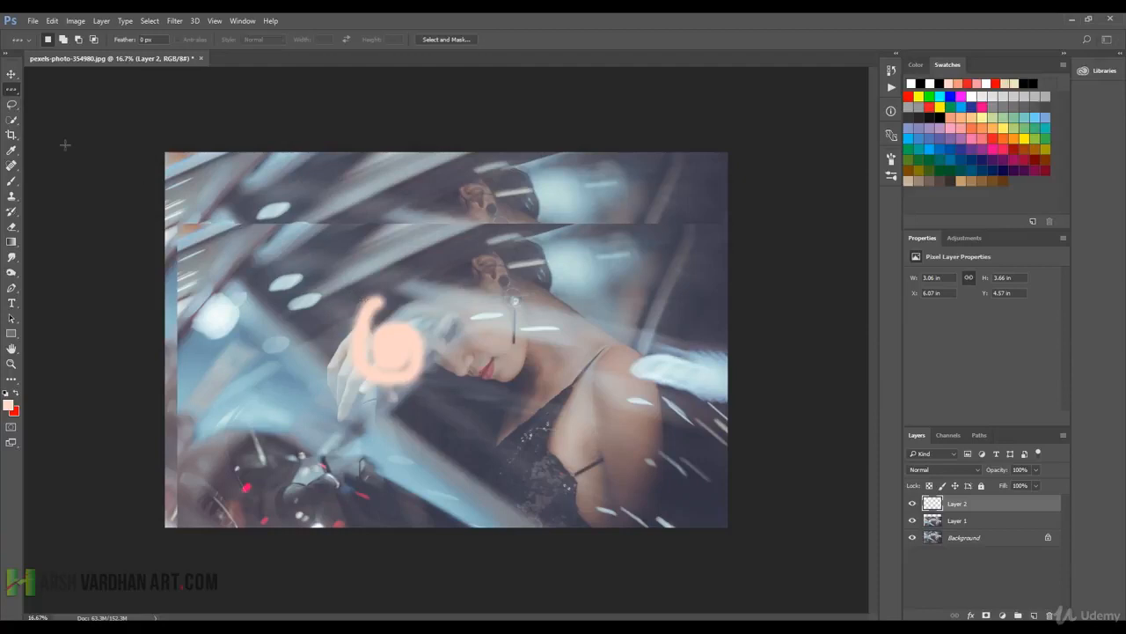
right_click(13, 88)
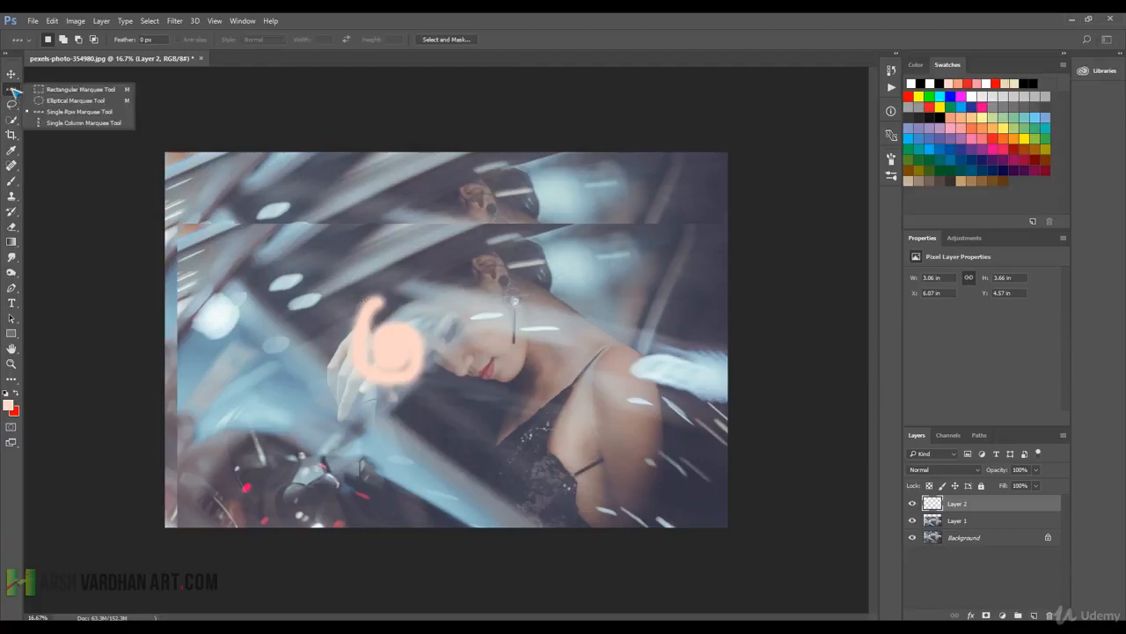
left_click(80, 112)
left_click(581, 308)
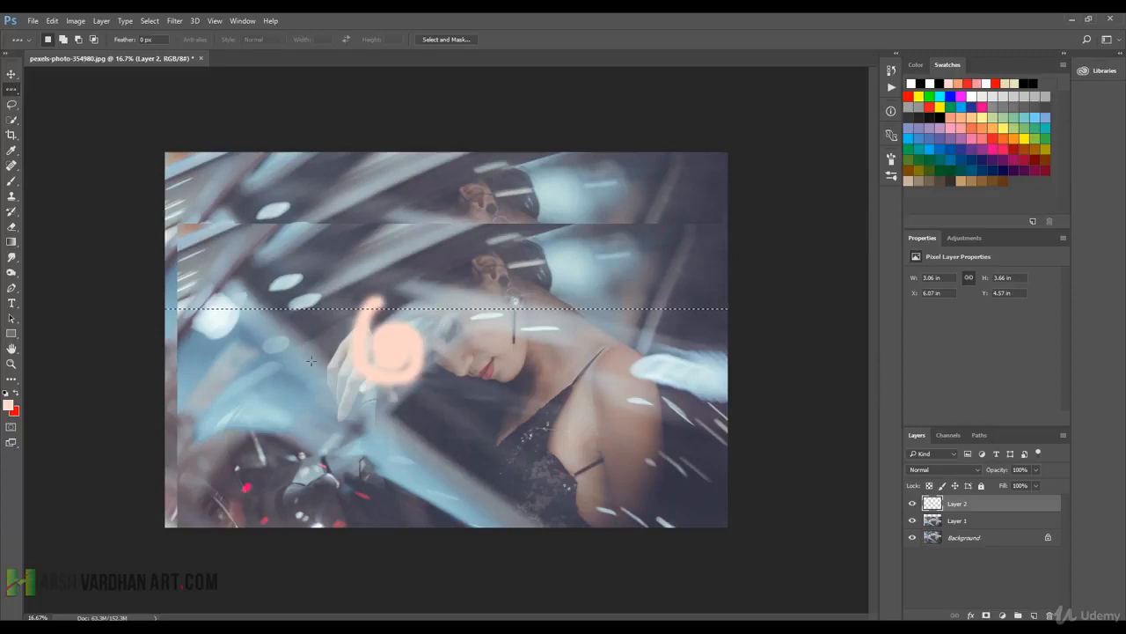
left_click(733, 374)
left_click(751, 292)
left_click(431, 273)
Replace the row selection with a full-height column selection using the Single Column Marquee tool, placing it at several positions.
right_click(12, 88)
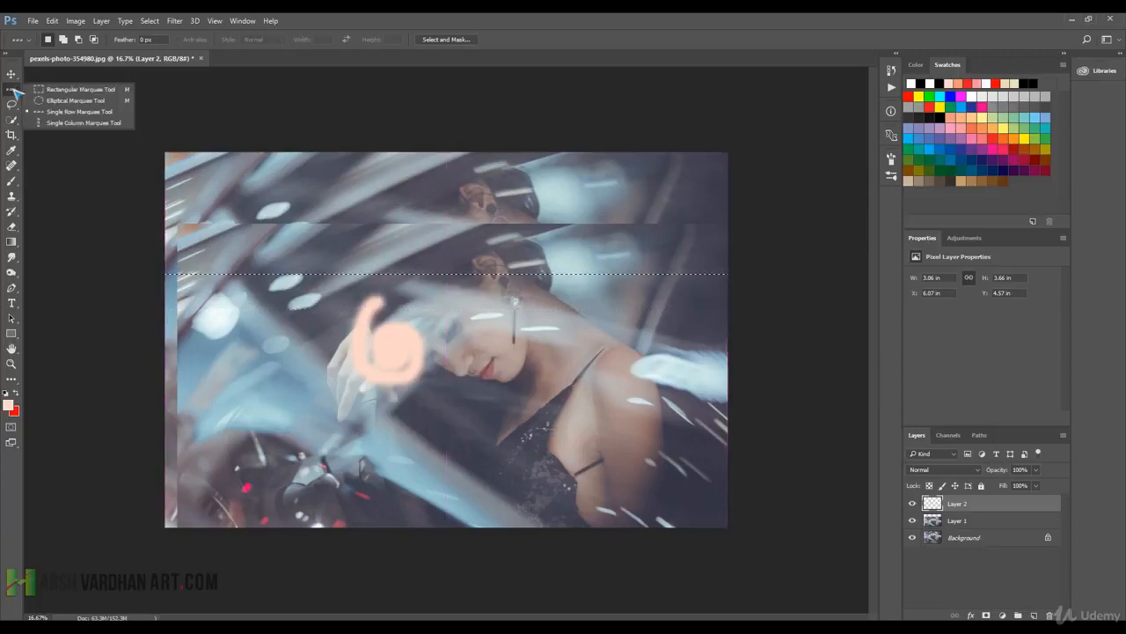
left_click(83, 124)
left_click(423, 423)
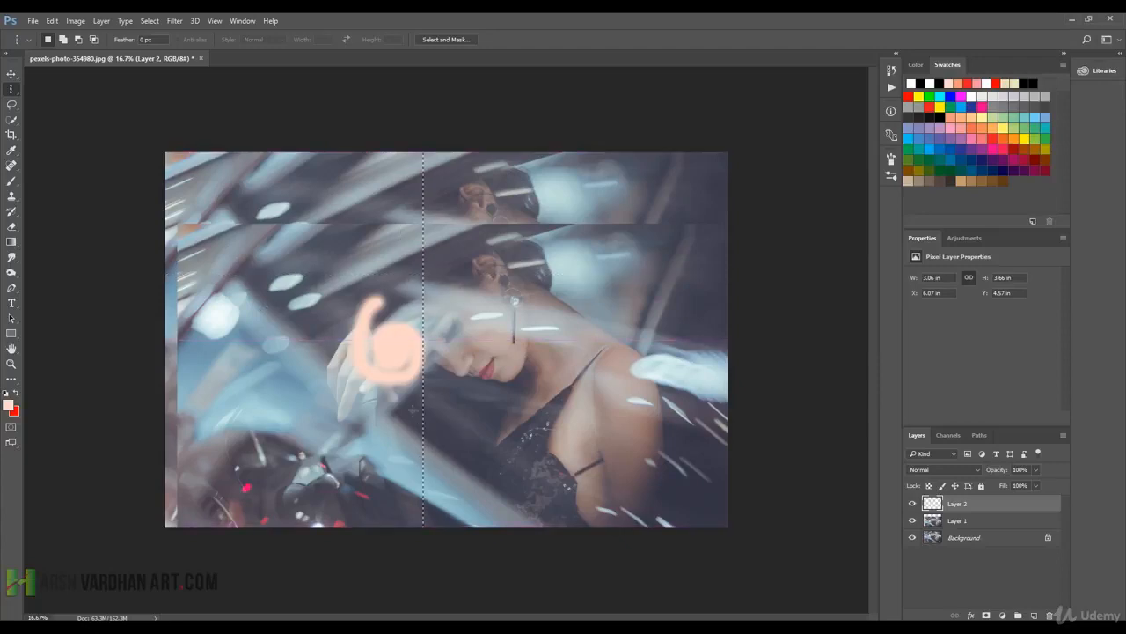
left_click(515, 478)
left_click(587, 356)
left_click(639, 301)
left_click(323, 295)
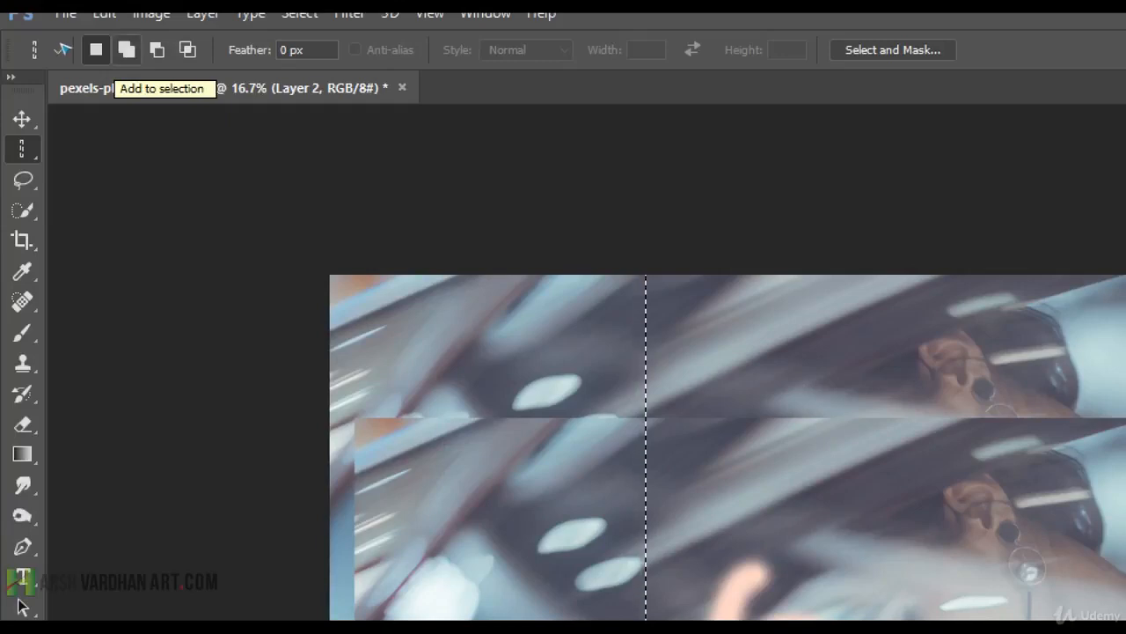
Try to add more single-column selections in Add to selection mode.
left_click(127, 50)
left_click_drag(525, 440, 626, 467)
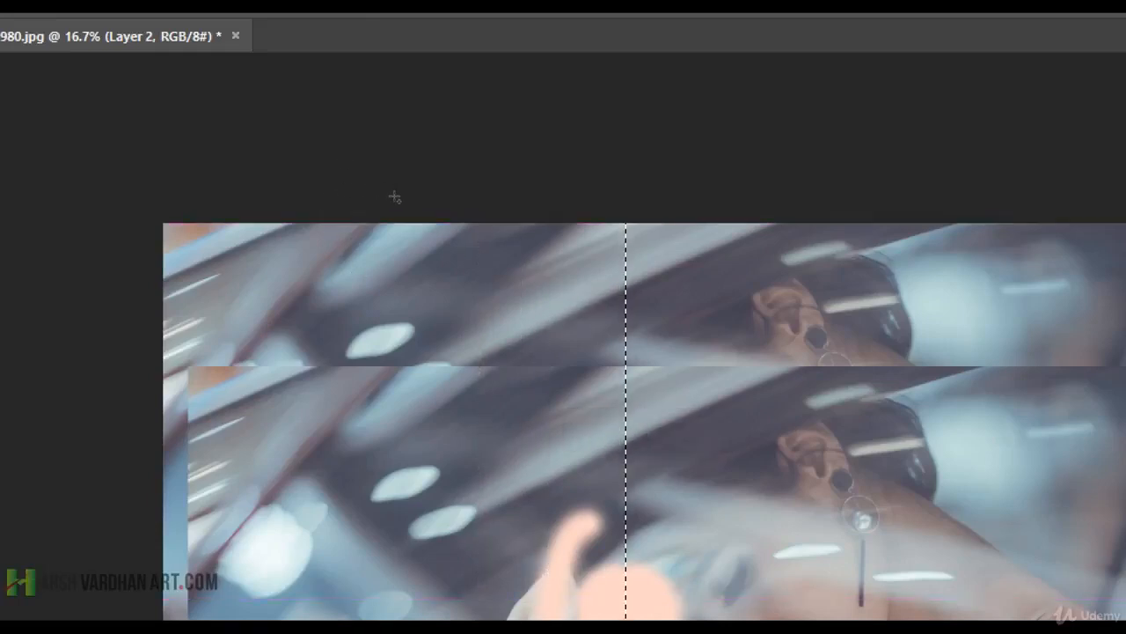
left_click_drag(495, 256, 532, 288)
left_click(532, 287)
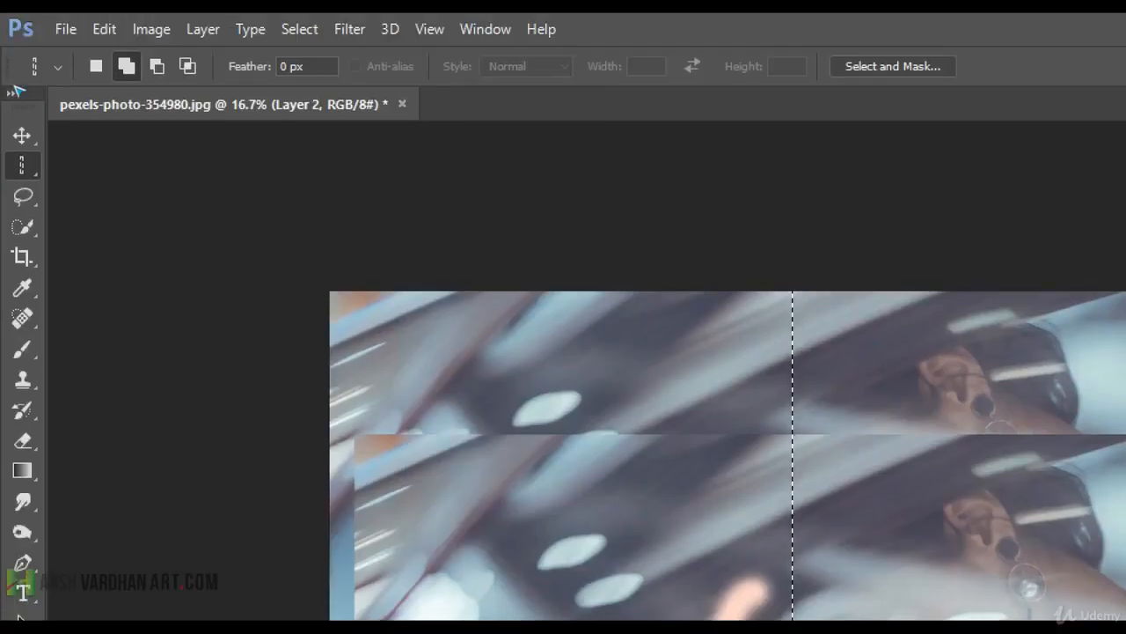
Draw a rectangular selection in the upper part of the photo and add several overlapping rectangles in Add to selection mode.
right_click(22, 165)
left_click(106, 164)
left_click_drag(738, 316, 942, 492)
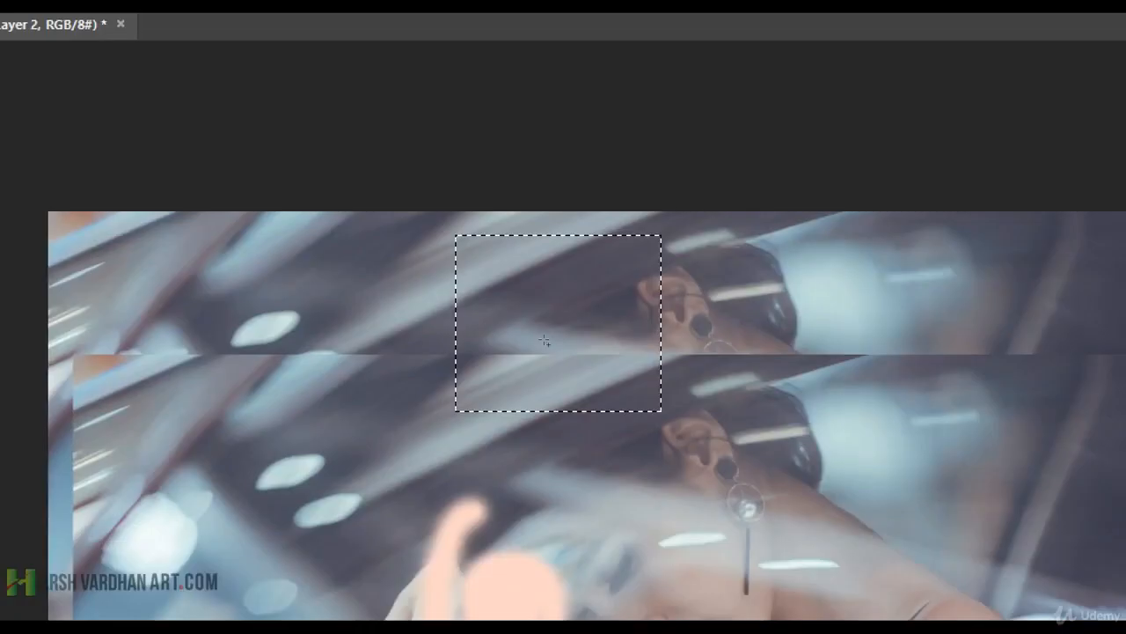
left_click_drag(577, 317, 795, 505)
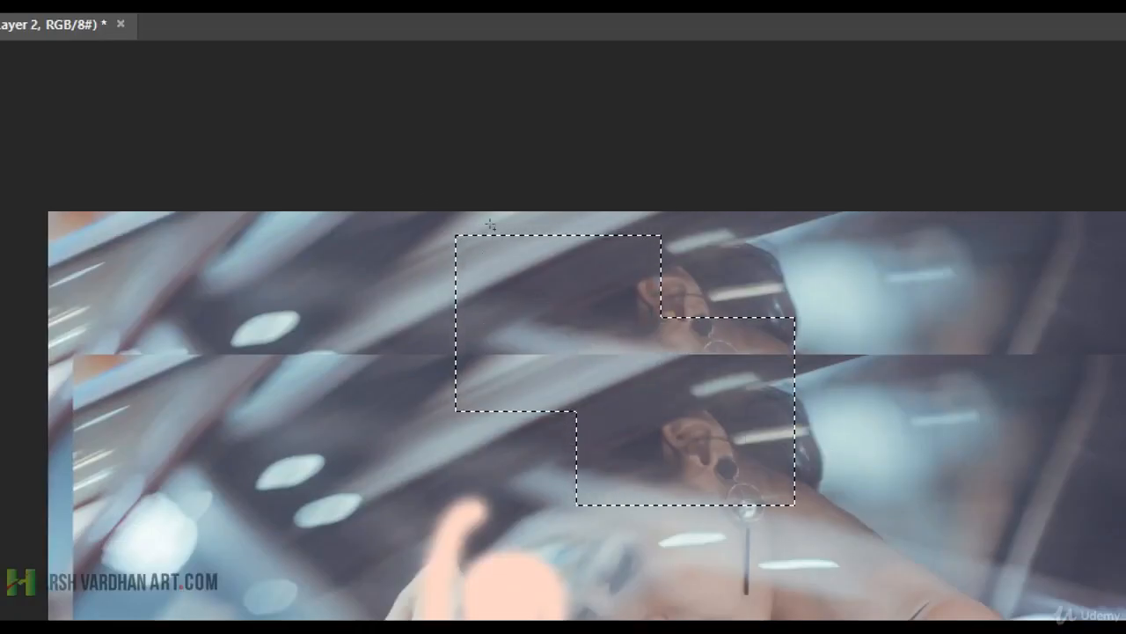
left_click_drag(769, 285, 975, 492)
left_click_drag(510, 341, 706, 588)
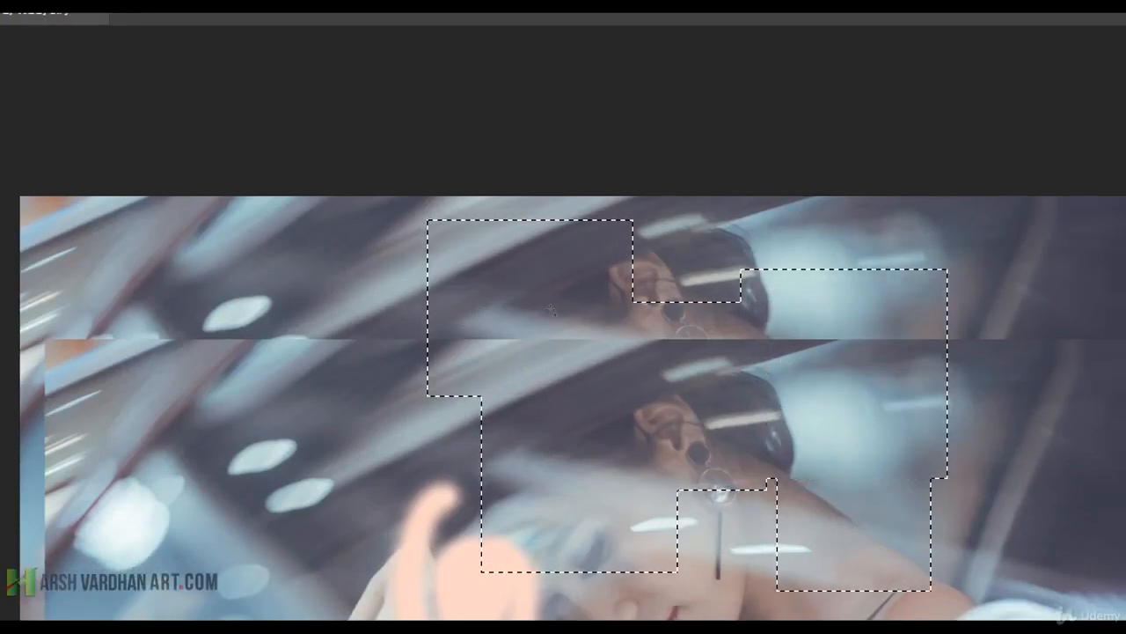
left_click_drag(818, 410, 555, 513)
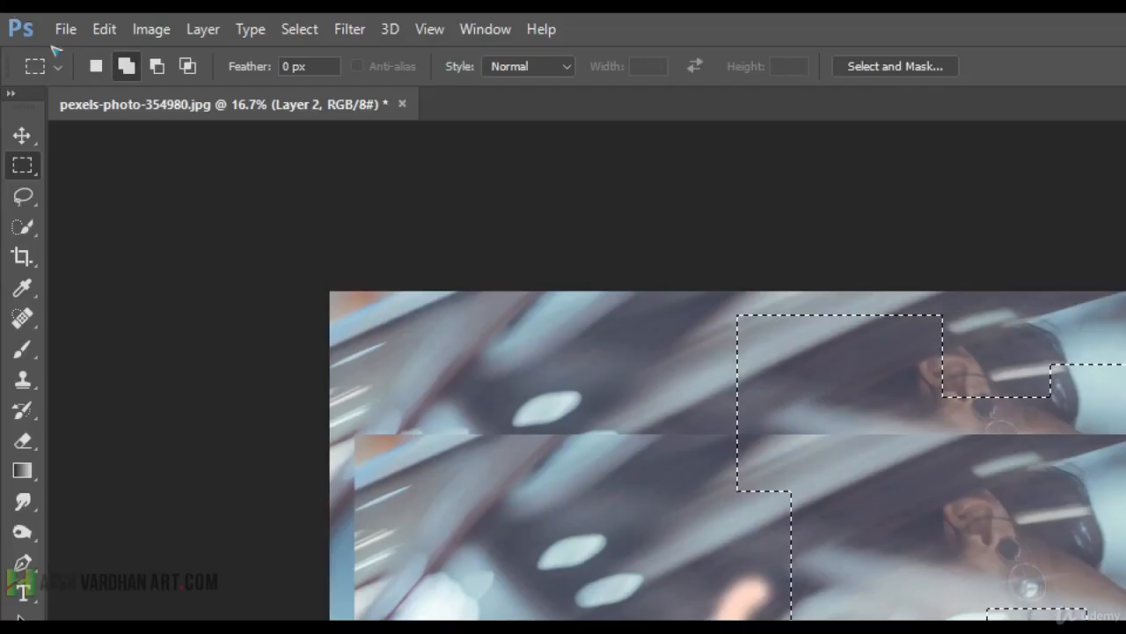
Cut several rectangular areas out of the combined selection in Subtract from selection mode.
left_click(157, 66)
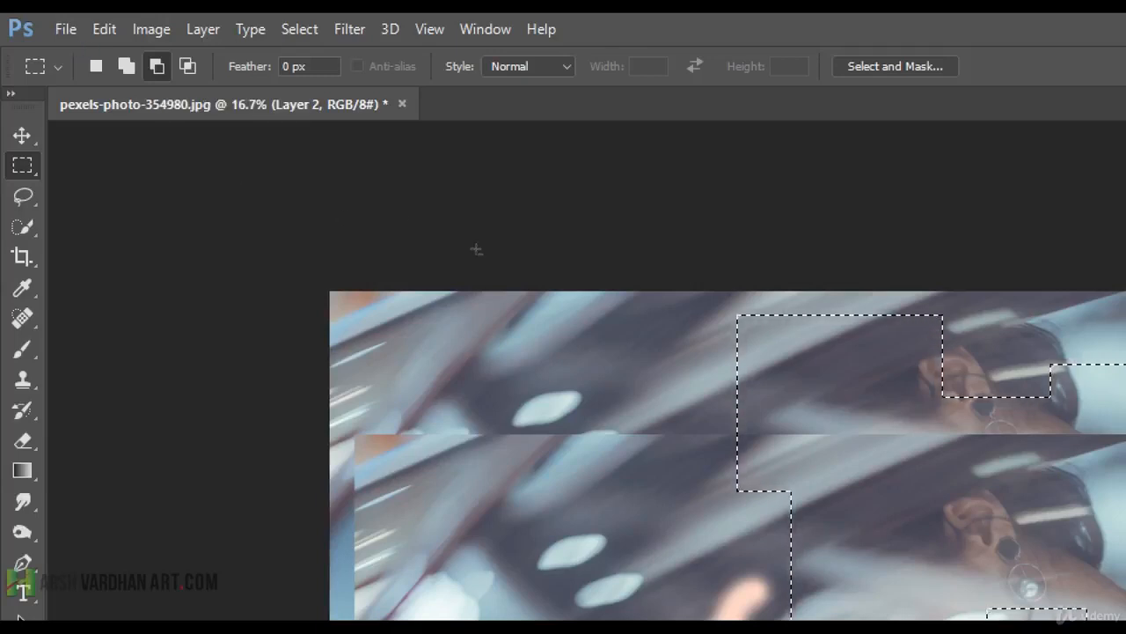
left_click_drag(493, 340, 908, 560)
left_click_drag(646, 282, 948, 567)
left_click_drag(432, 280, 835, 578)
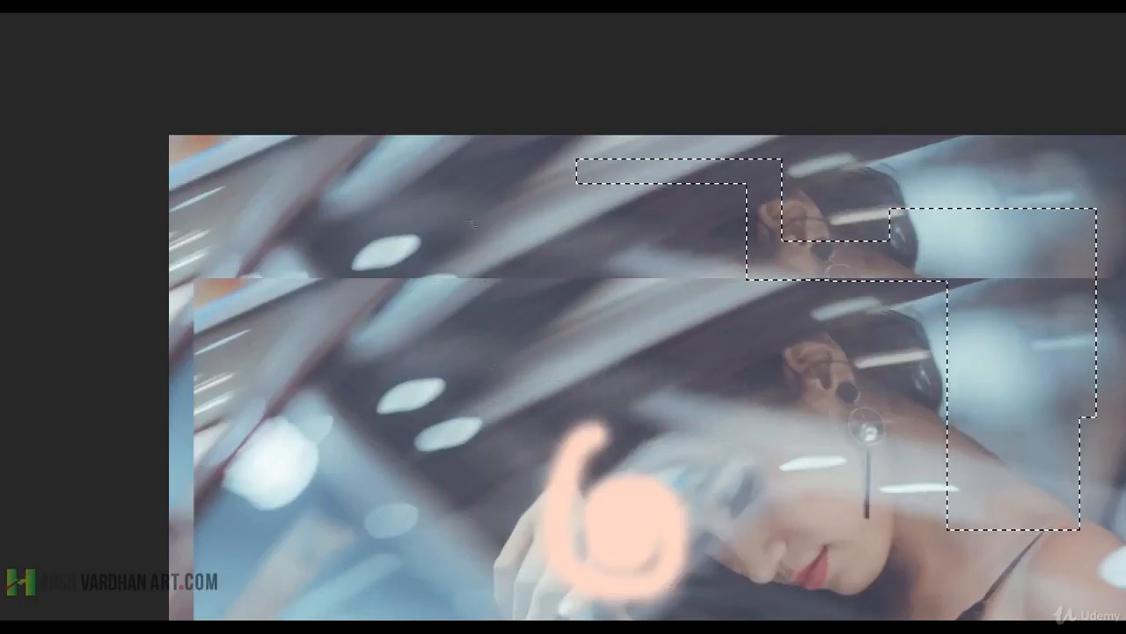
left_click_drag(698, 228, 980, 326)
left_click_drag(830, 388, 1041, 512)
left_click_drag(896, 286, 1125, 342)
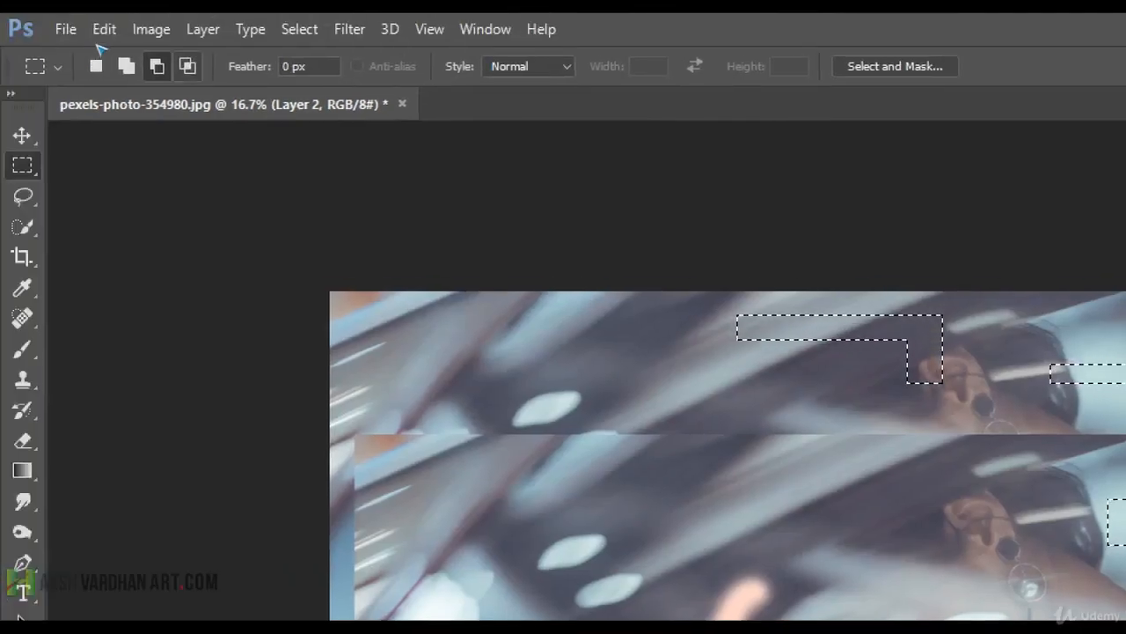
Draw rectangles over the remaining selection in Intersect with selection mode to keep only the overlapping areas.
left_click(187, 66)
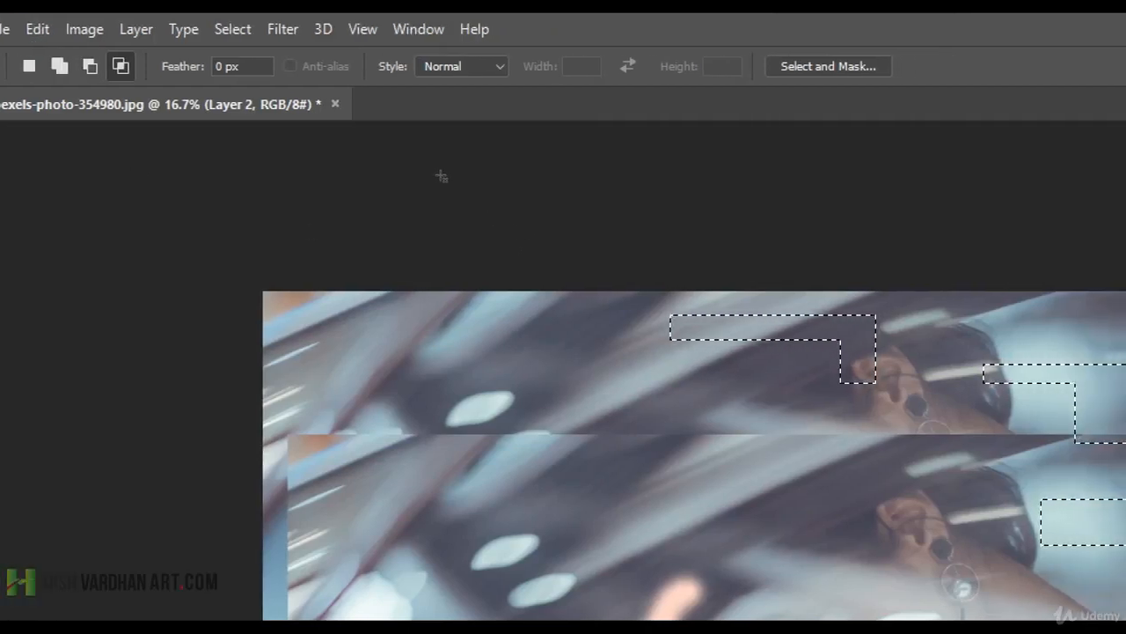
mouse_move(814, 332)
left_mouse_down()
mouse_move(857, 420)
mouse_move(915, 439)
left_mouse_up()
left_click_drag(857, 403, 891, 421)
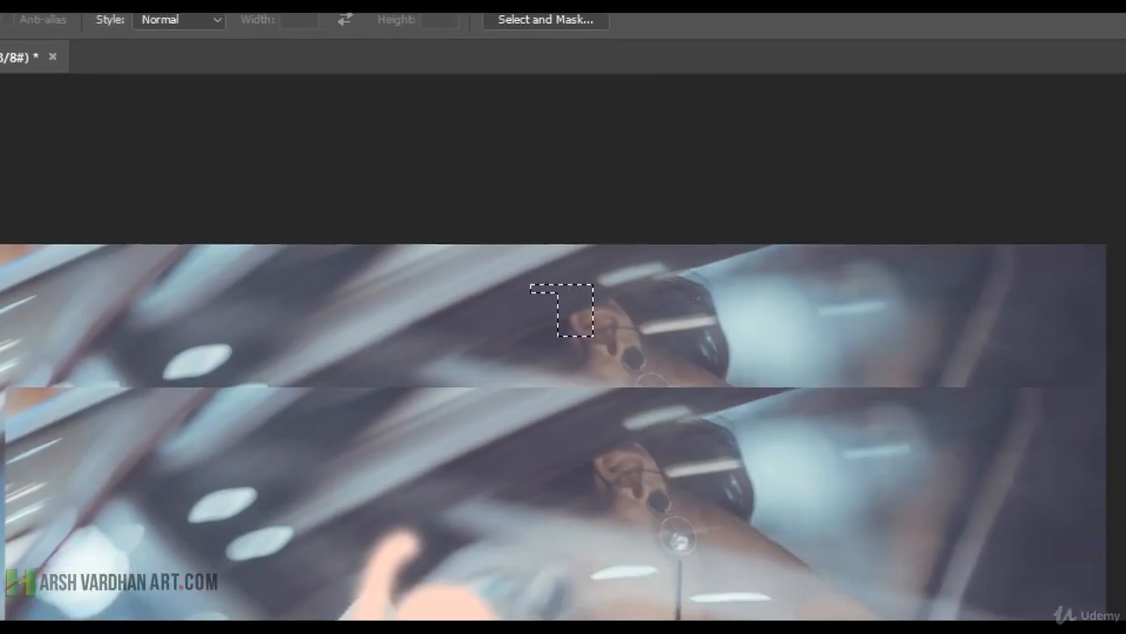
left_click_drag(623, 319, 791, 425)
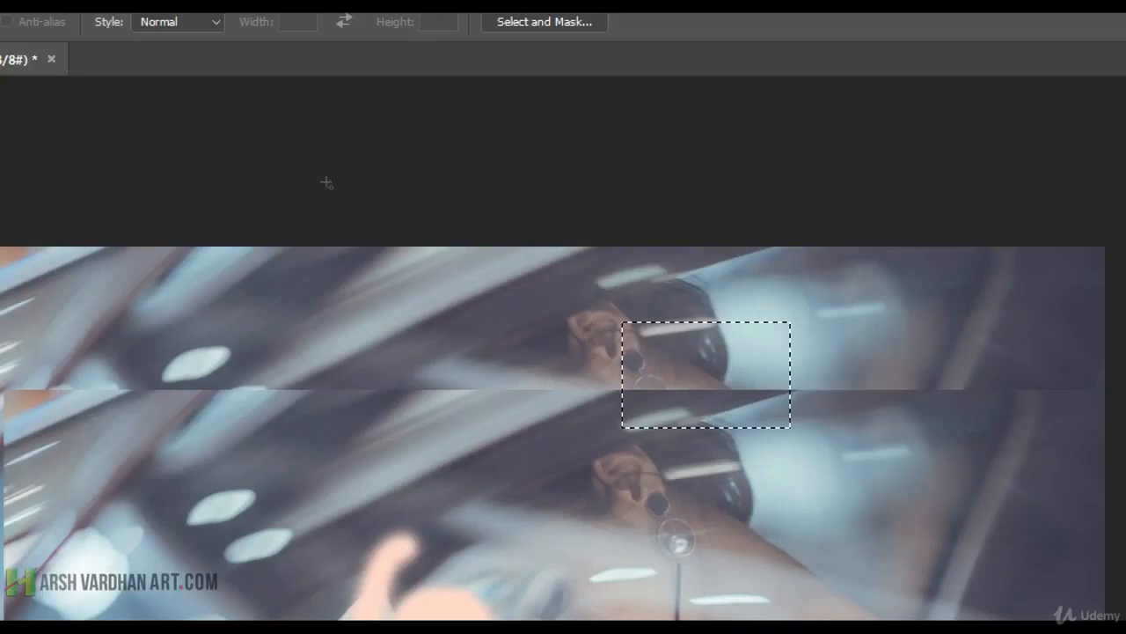
left_click_drag(385, 304, 578, 470)
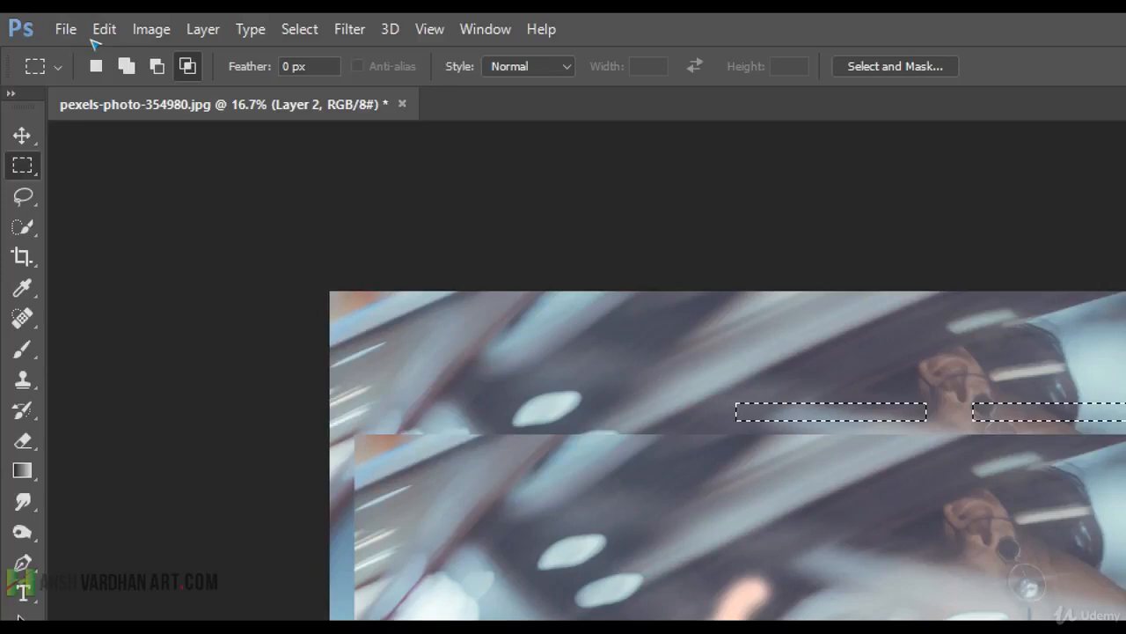
Start a new rectangular selection in New selection mode and temporarily switch to adding to extend it with several overlapping rectangles.
left_click(96, 66)
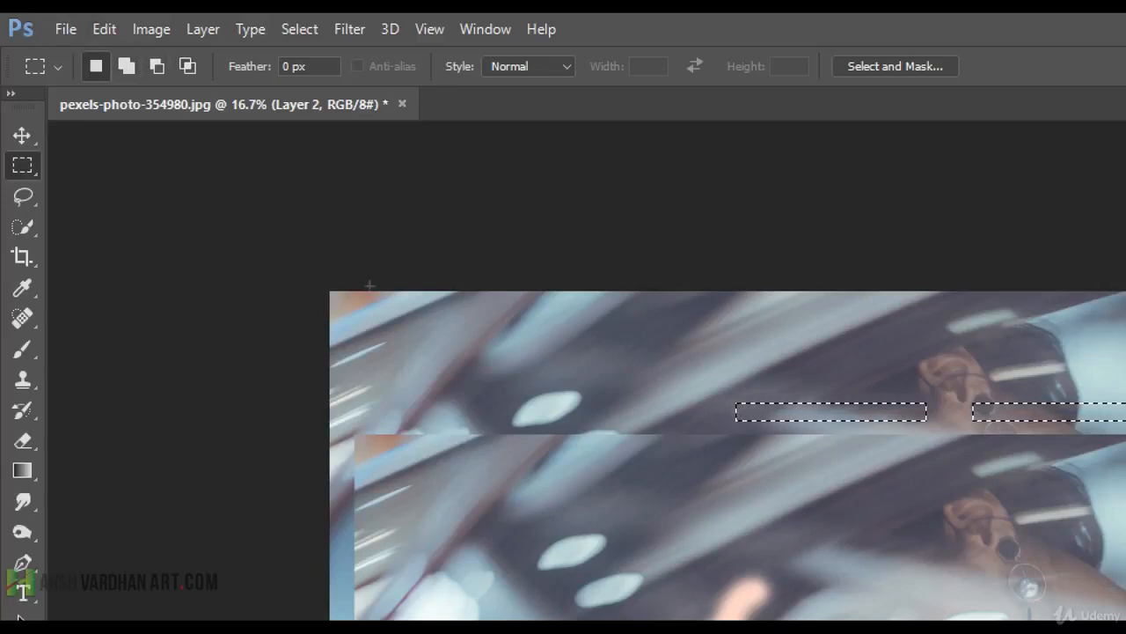
left_click_drag(494, 336, 709, 516)
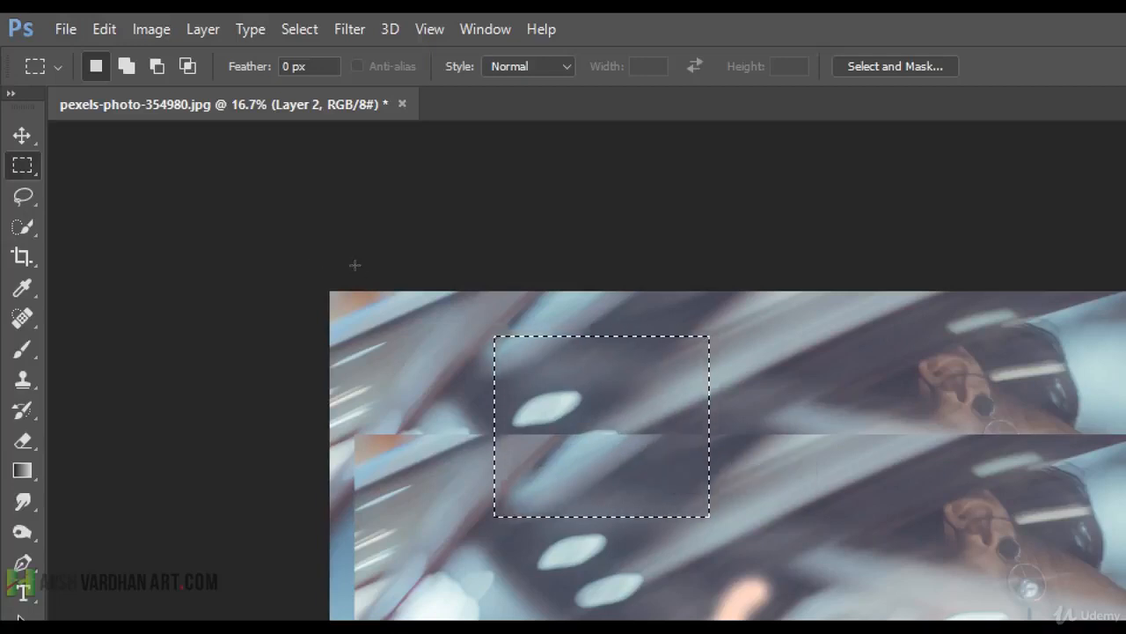
key("shift")
left_click_drag(615, 405, 864, 608)
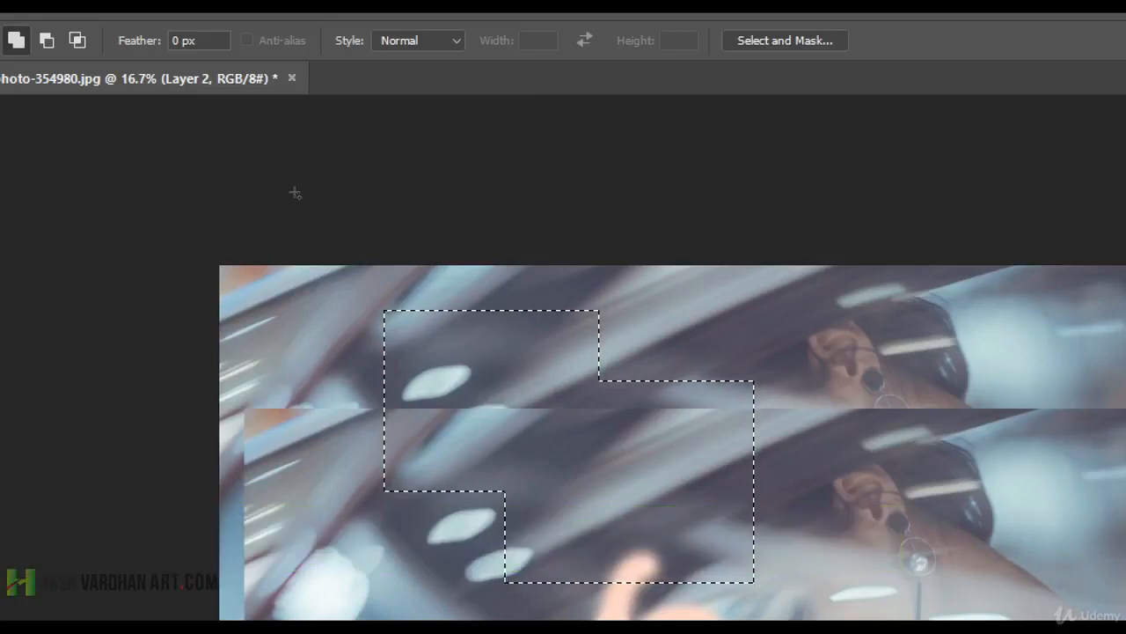
left_click_drag(515, 290, 684, 409)
left_click_drag(696, 350, 890, 464)
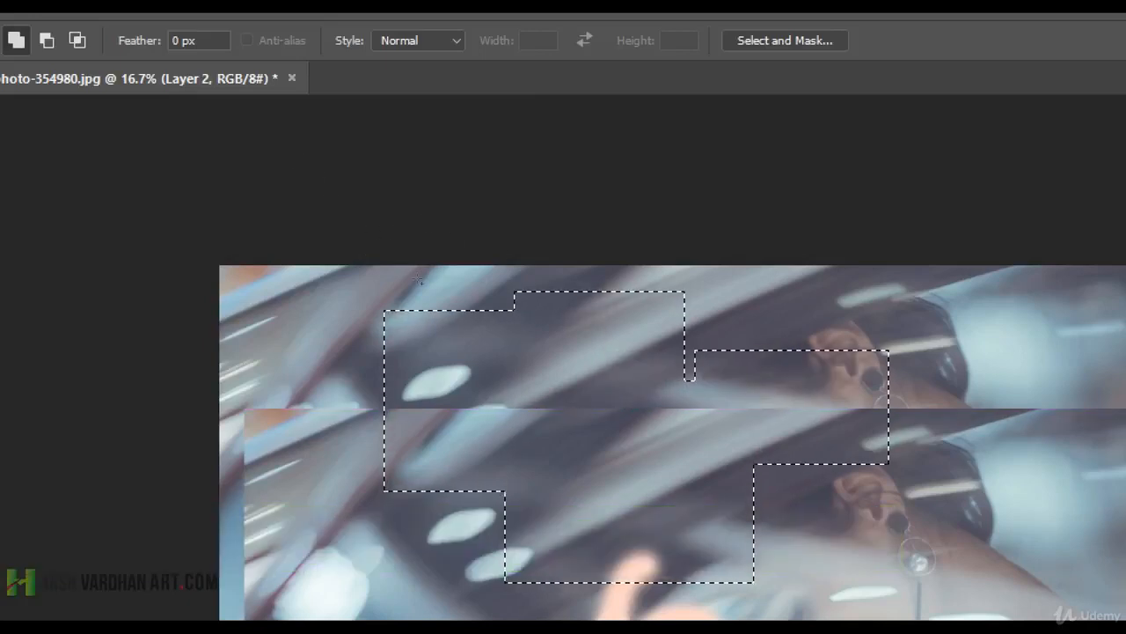
left_click_drag(704, 496, 894, 594)
left_click_drag(547, 533, 663, 618)
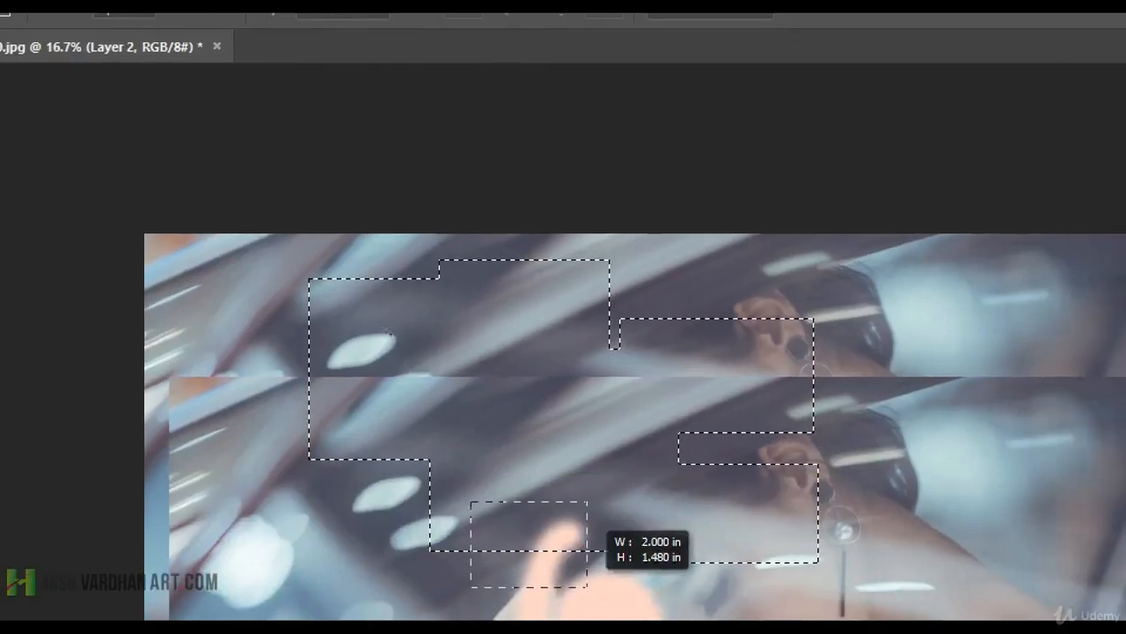
left_click_drag(588, 587, 588, 587)
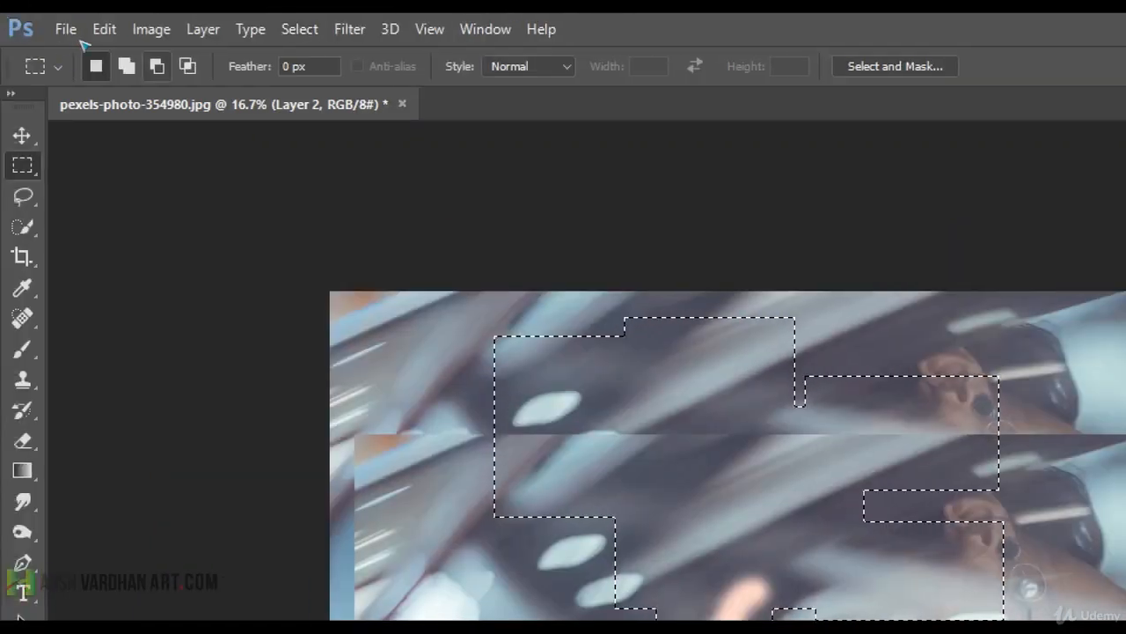
Temporarily switch to subtracting and remove three rectangular areas from the combined selection.
key("alt")
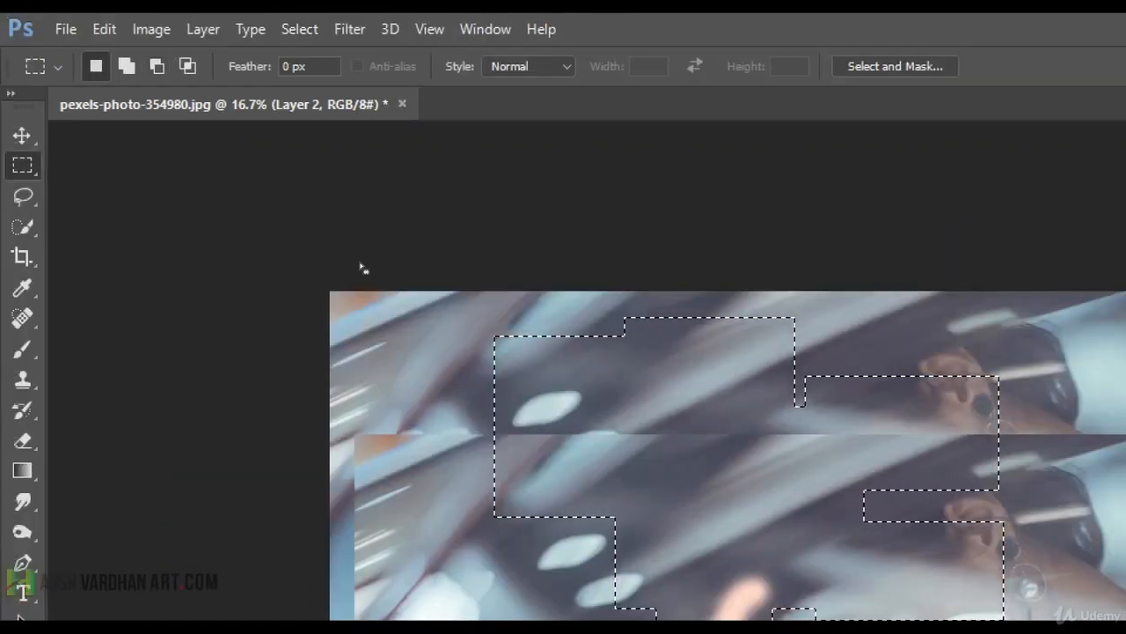
left_click_drag(848, 349, 1018, 486)
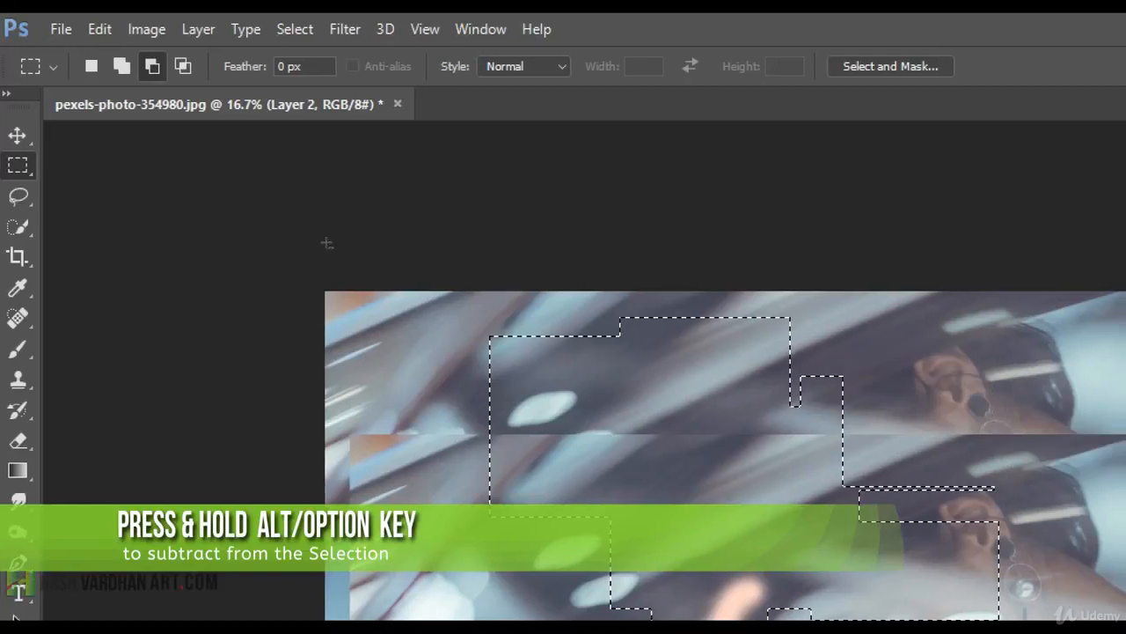
left_click_drag(765, 337, 970, 524)
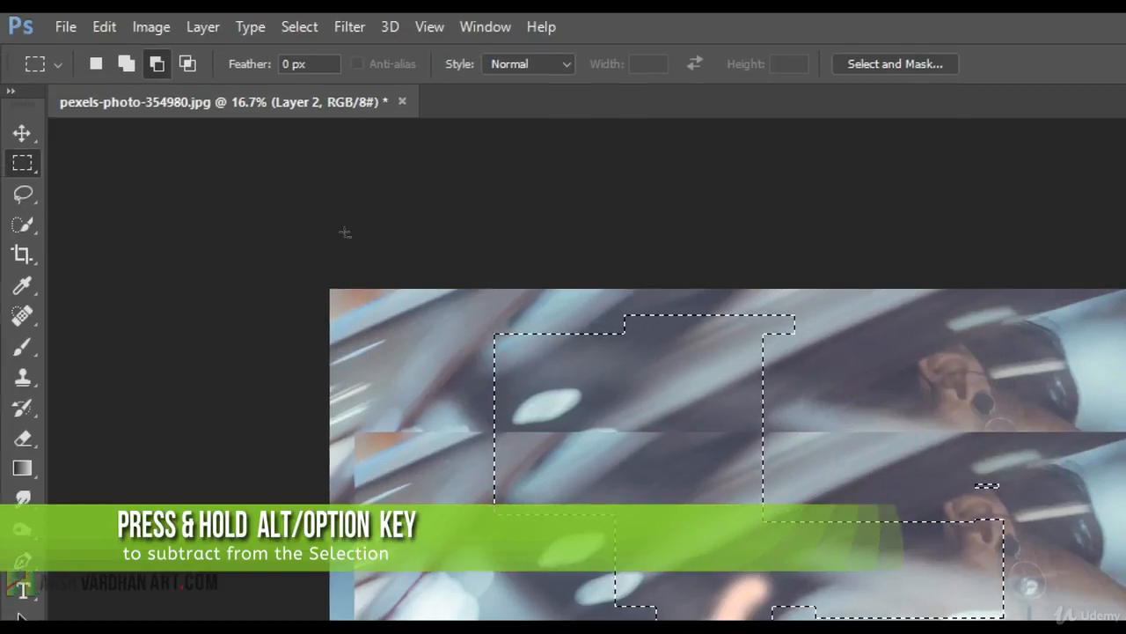
left_click_drag(699, 422, 931, 604)
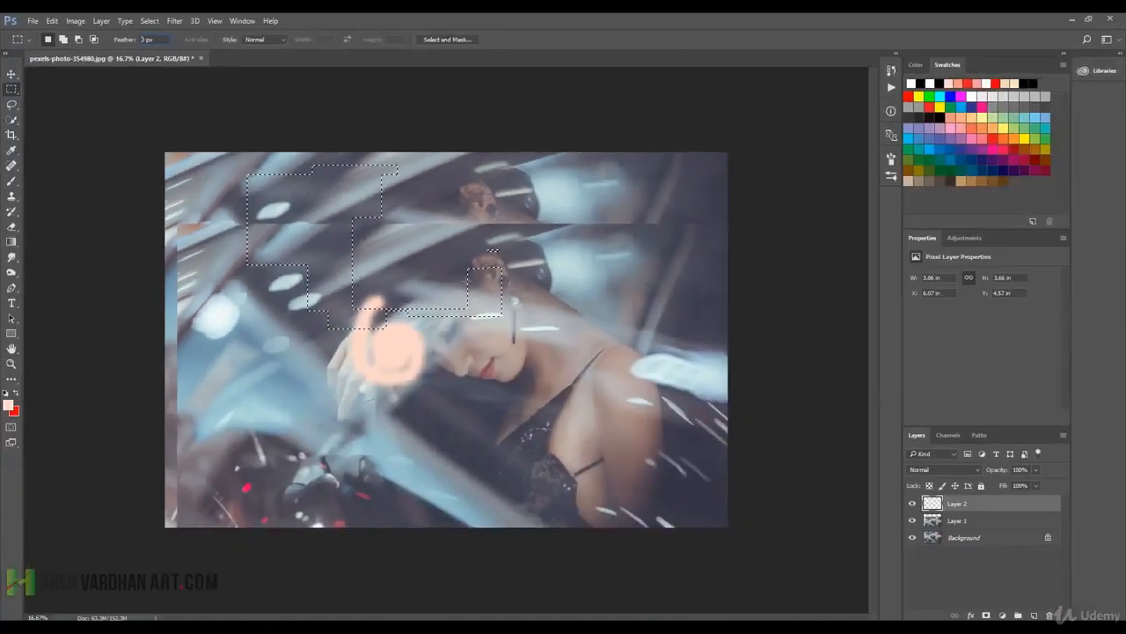
Draw a square, unfeathered selection over the woman's face on Layer 2, fill it with the red background colour and deselect.
left_click(410, 241)
left_click_drag(410, 241, 525, 354)
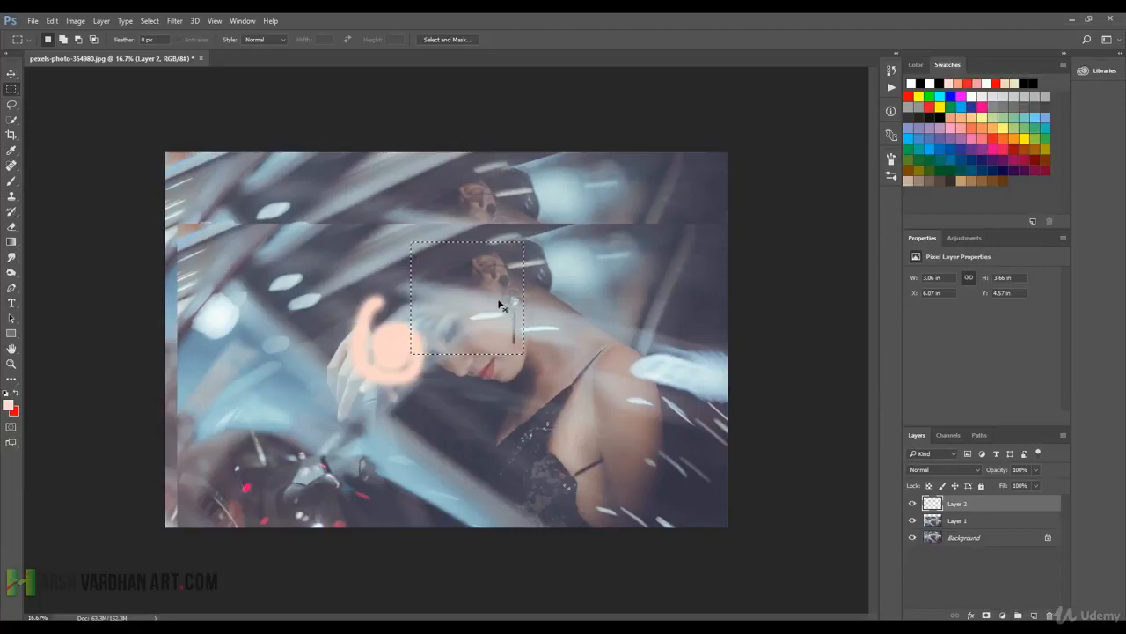
key("ctrl+BackSpace")
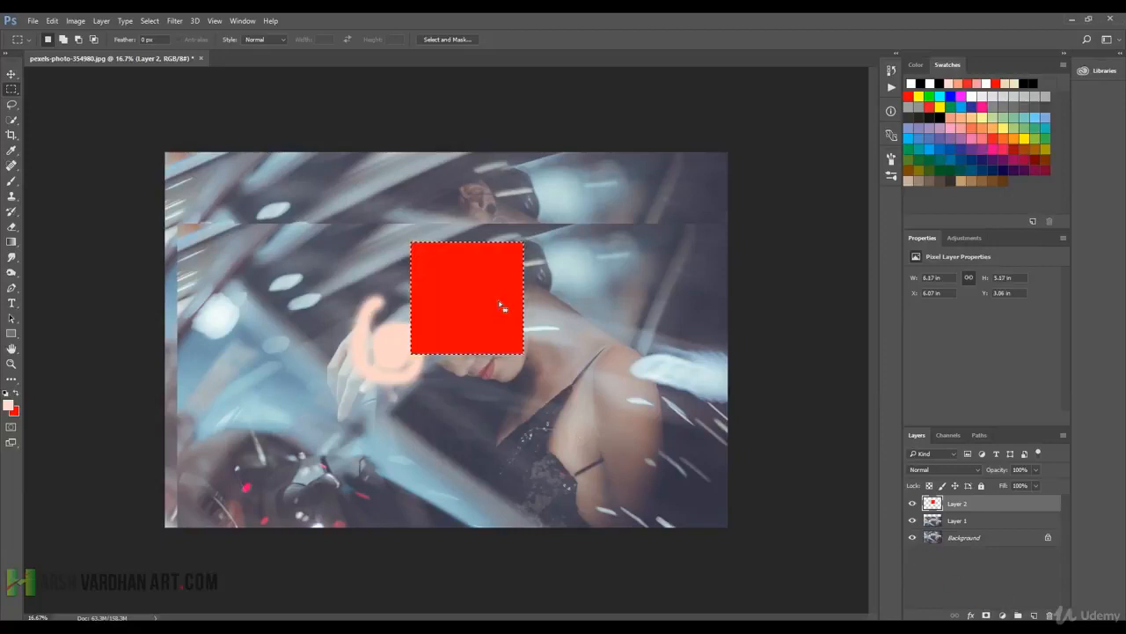
key("ctrl+d")
Draw a rectangular selection with a 50 px feather around the woman's ear on Layer 3 and fill it with red.
left_click_drag(512, 270, 565, 310)
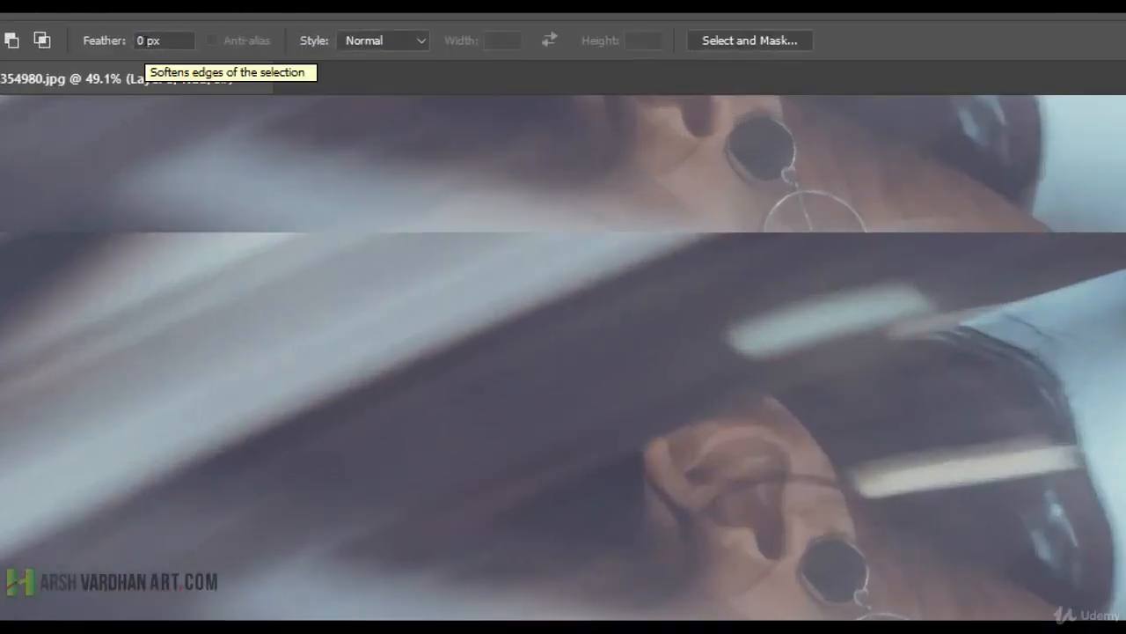
left_click(138, 39)
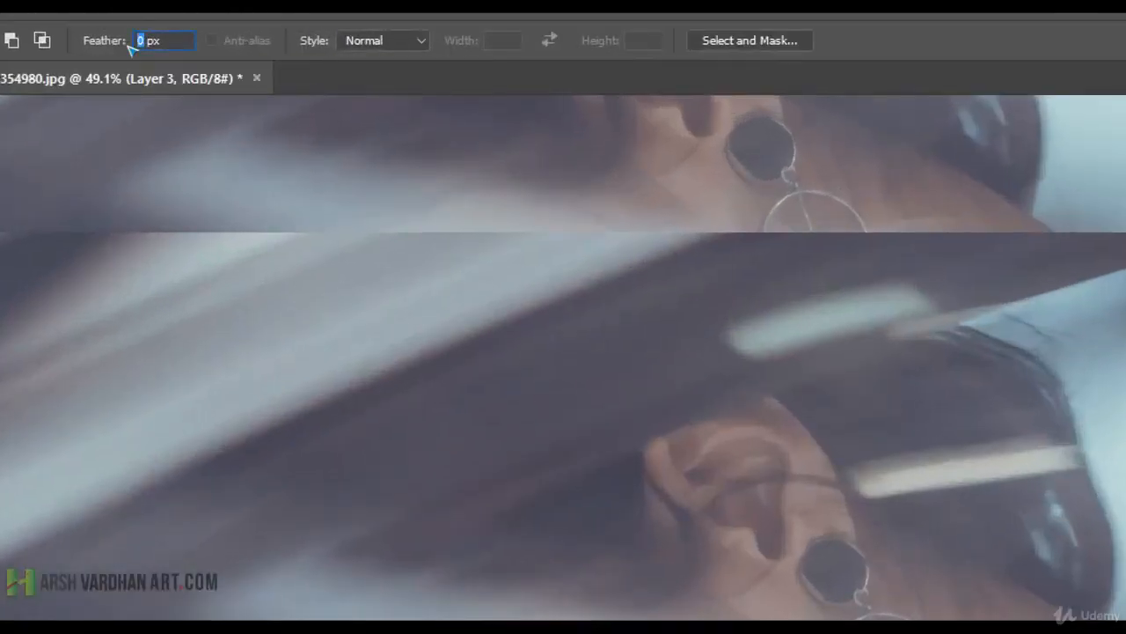
type("50")
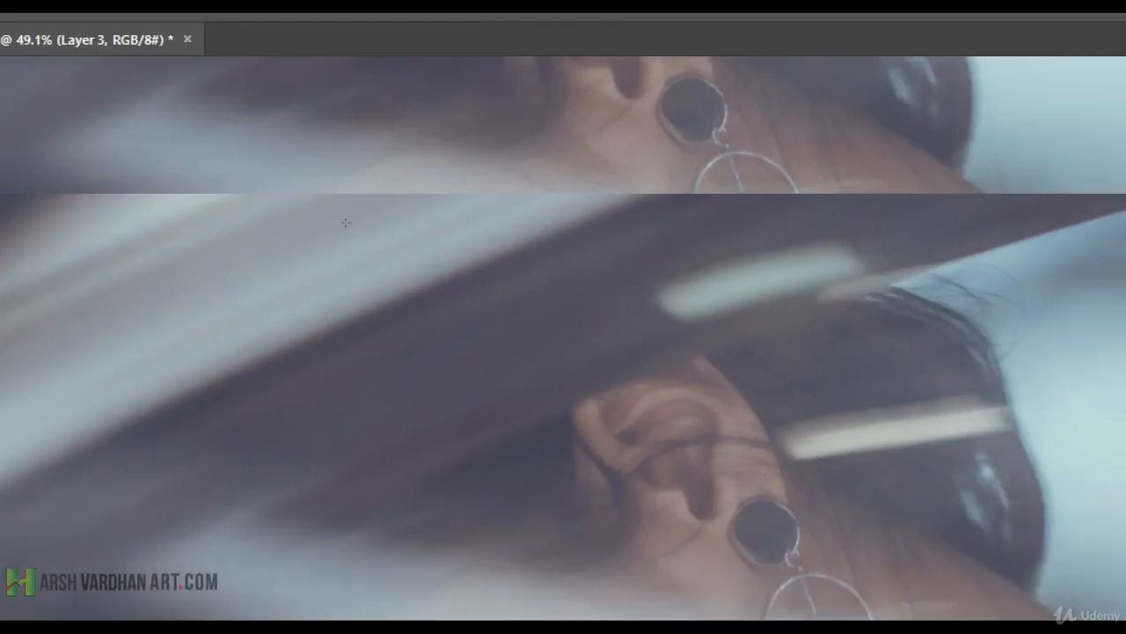
left_click_drag(455, 314, 786, 547)
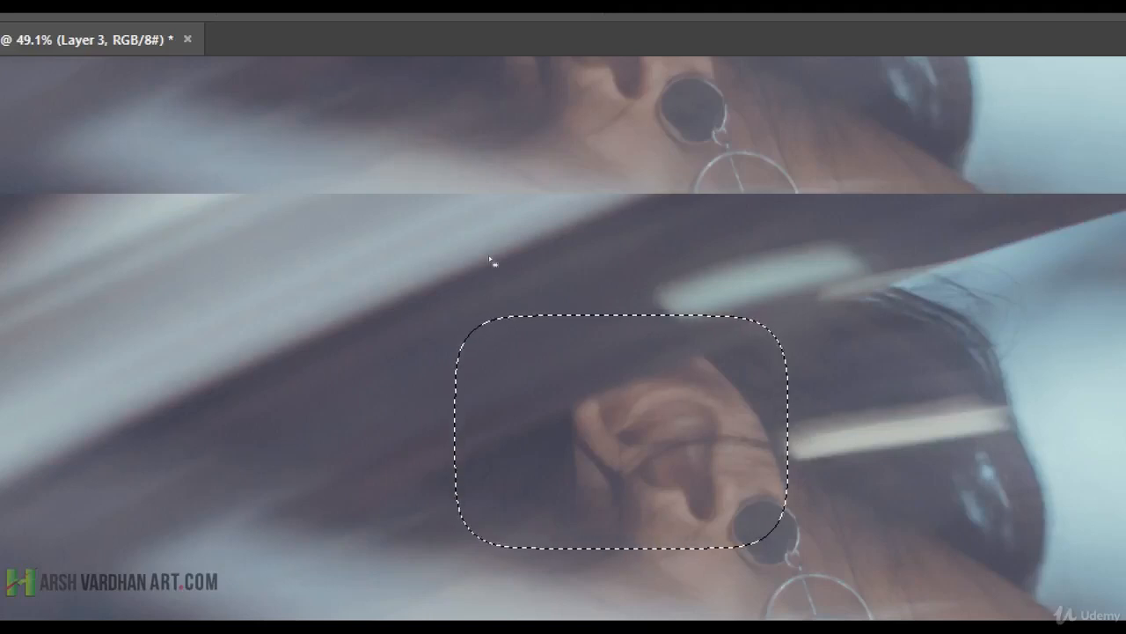
key("alt+BackSpace")
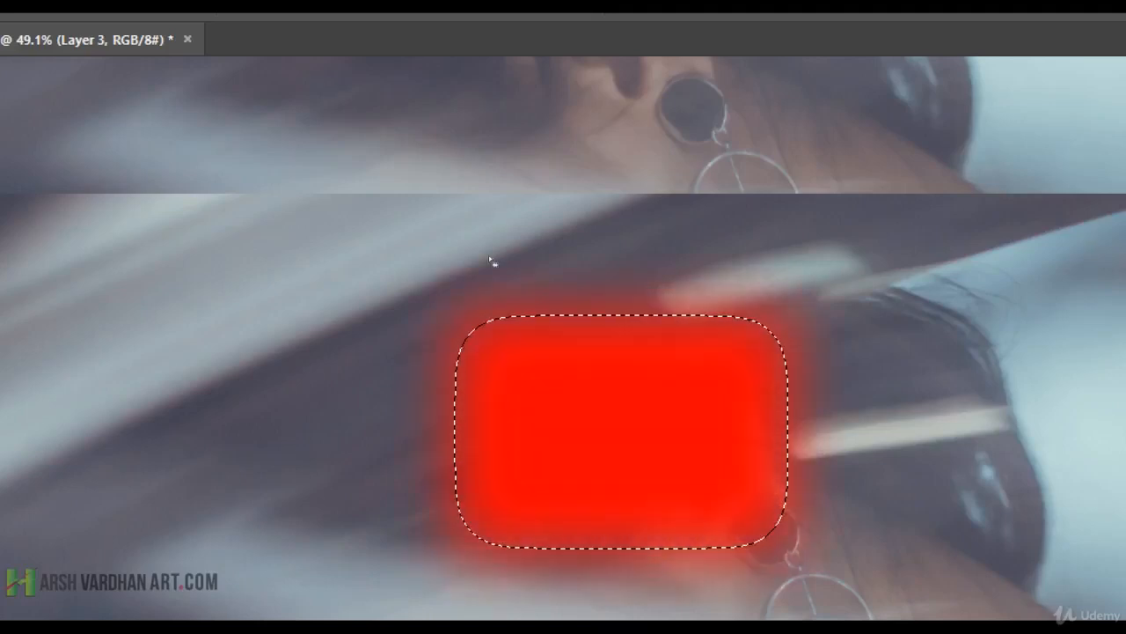
Deselect, set the marquee style to Fixed Ratio with width 1 and height 1, and draw a square selection on the blurred background.
left_click(562, 241)
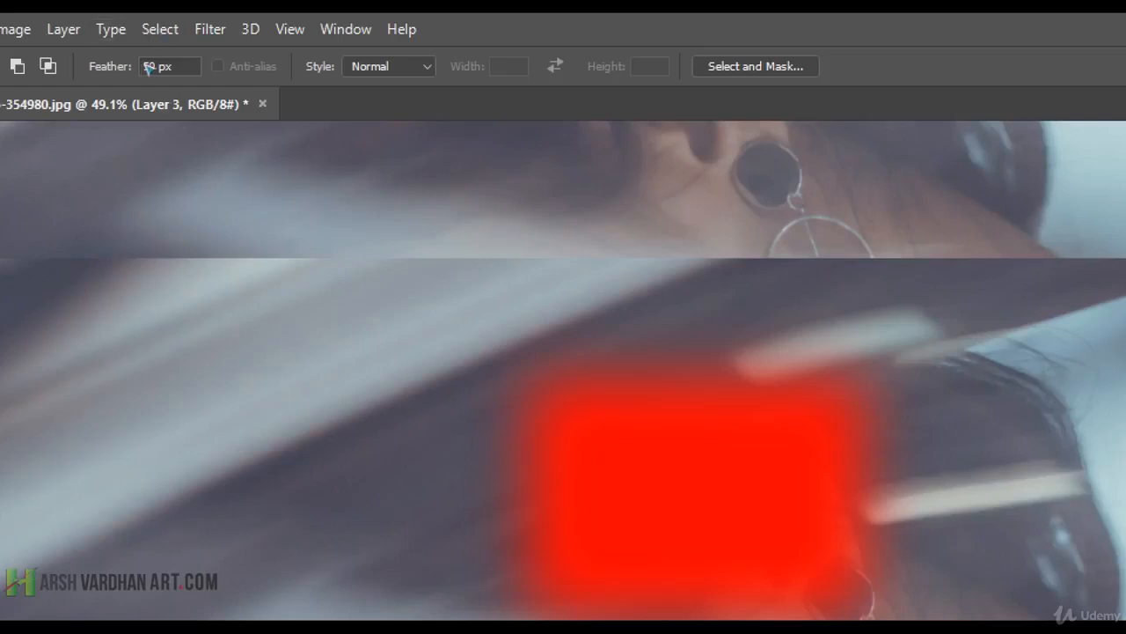
left_click(389, 66)
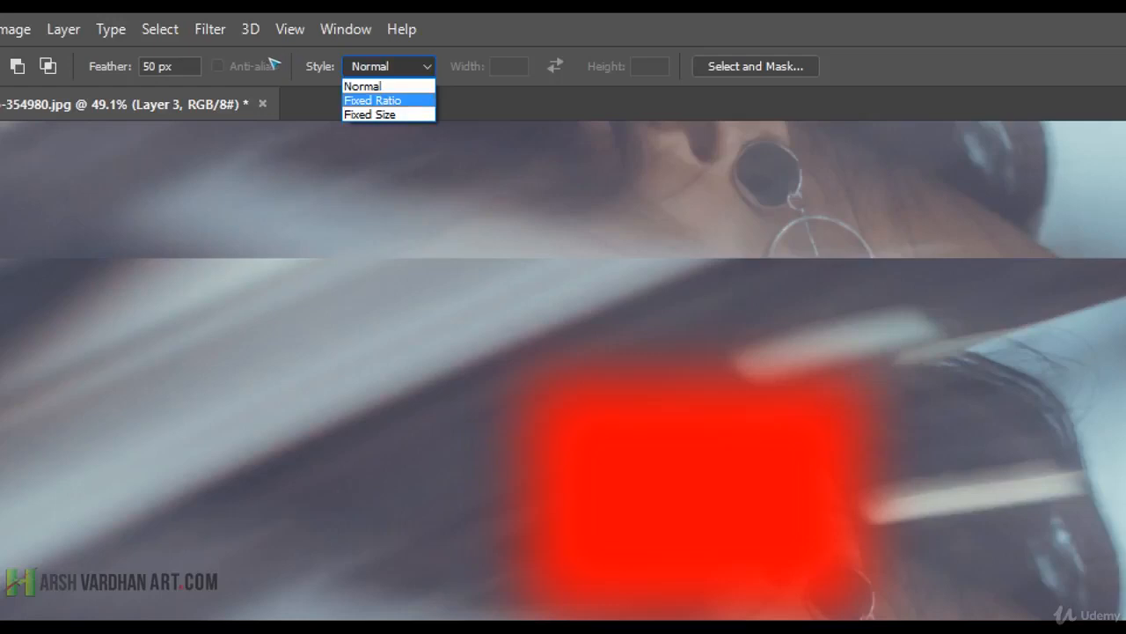
left_click(372, 100)
left_click_drag(201, 284, 330, 415)
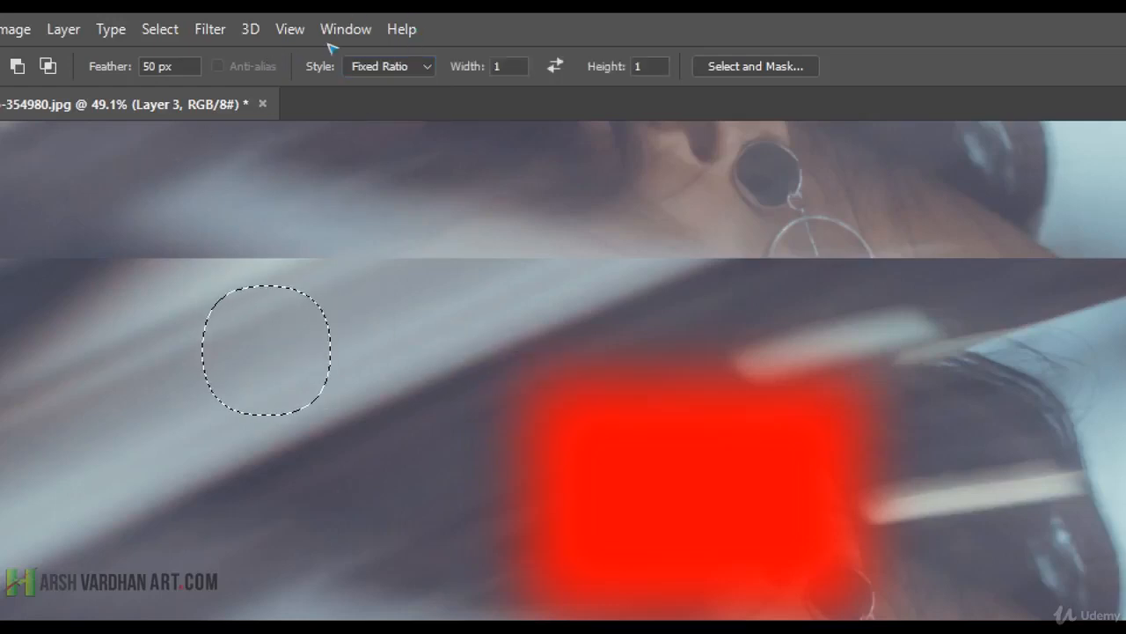
Set the fixed ratio's width to 2 and draw several 2:1 horizontal selections over the blurred background.
left_click_drag(502, 67, 481, 69)
type("2")
key("Tab")
left_click_drag(352, 305, 548, 395)
left_click_drag(245, 319, 418, 404)
left_click_drag(206, 306, 351, 378)
left_click_drag(434, 411, 377, 385)
left_click_drag(285, 244, 465, 415)
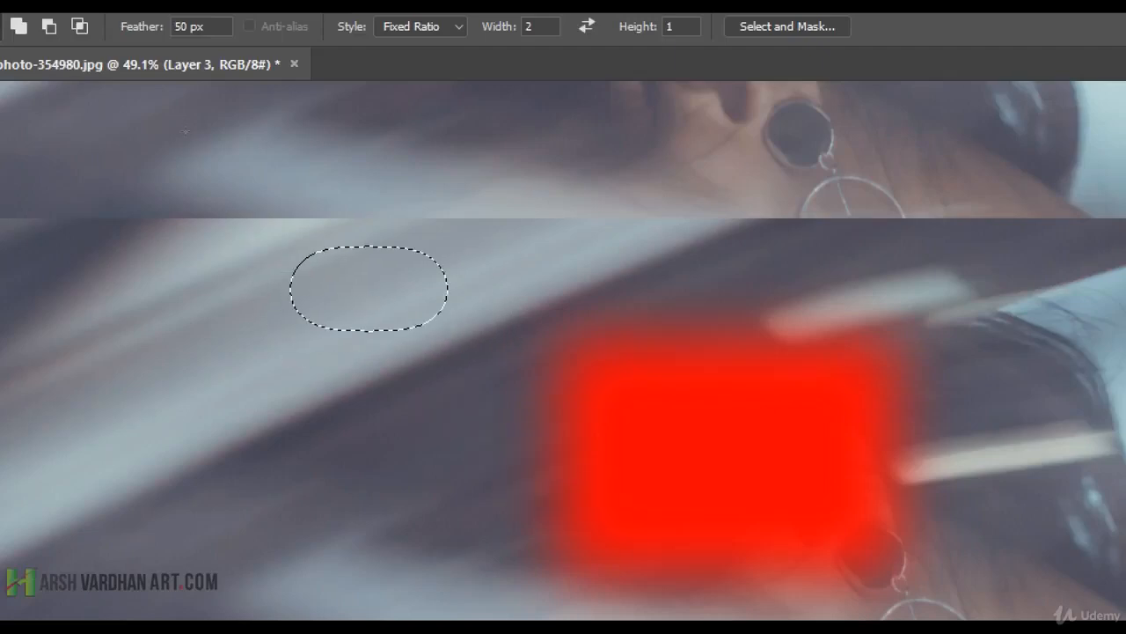
left_click_drag(204, 314, 484, 453)
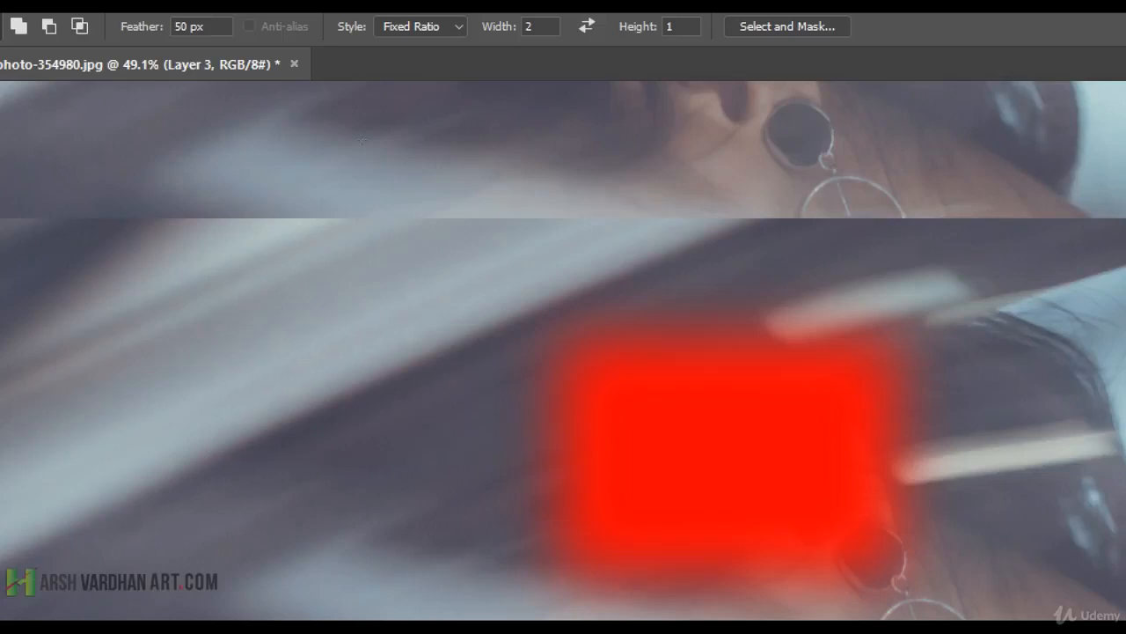
Set the fixed ratio's height to 4 and draw several tall 2:4 selections across the image.
key("Tab")
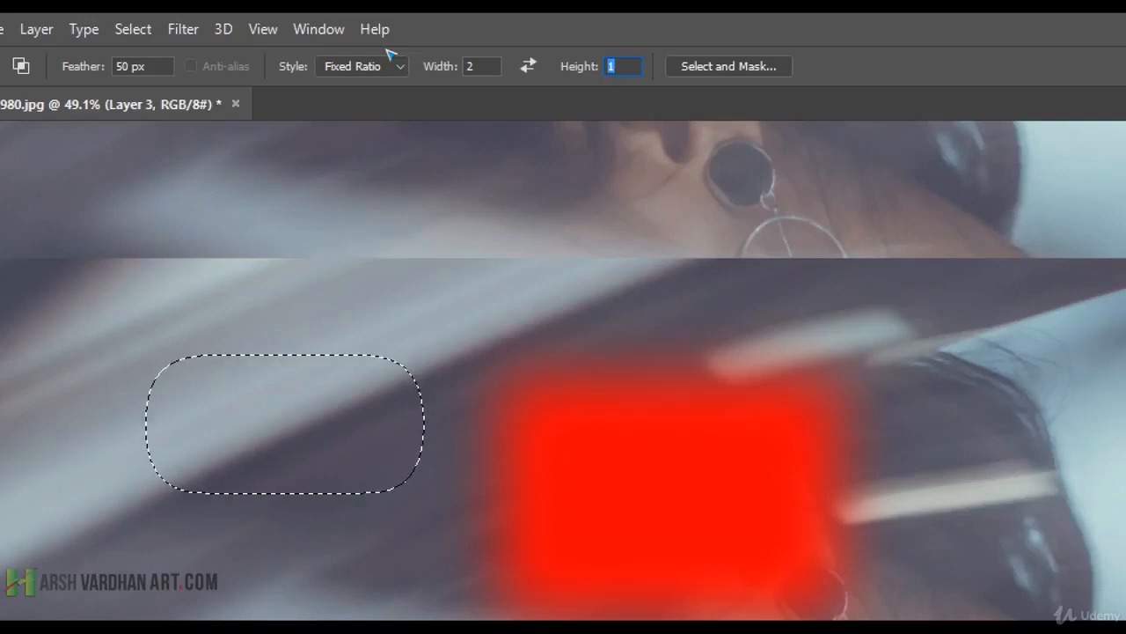
type("4")
left_click_drag(232, 297, 373, 589)
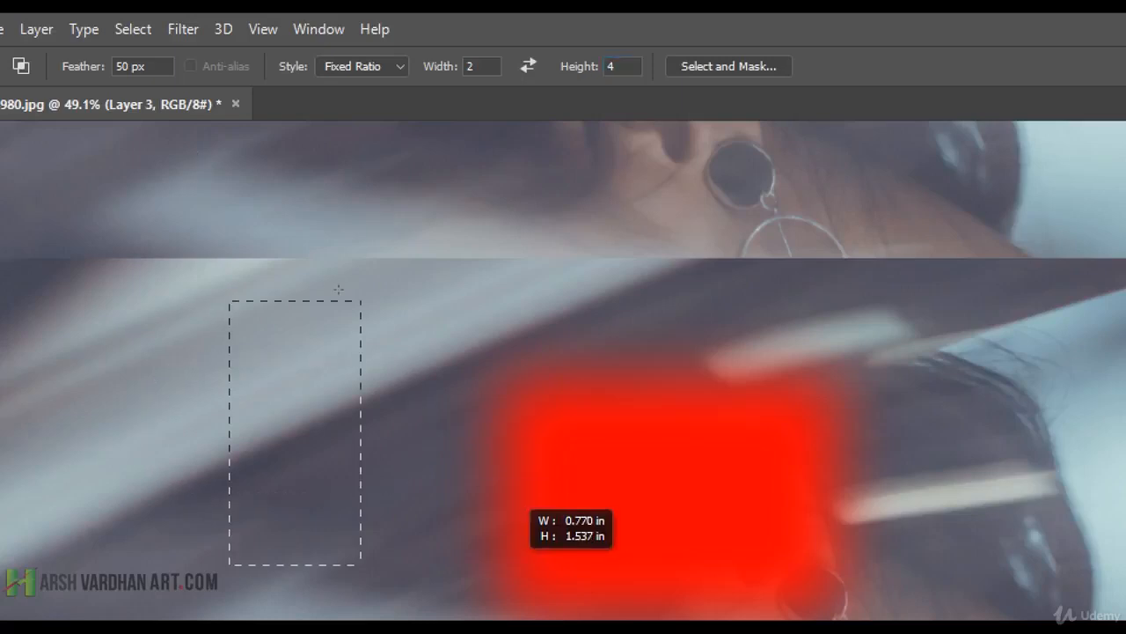
left_click_drag(367, 272, 475, 489)
left_click_drag(498, 256, 606, 475)
left_click_drag(703, 309, 796, 491)
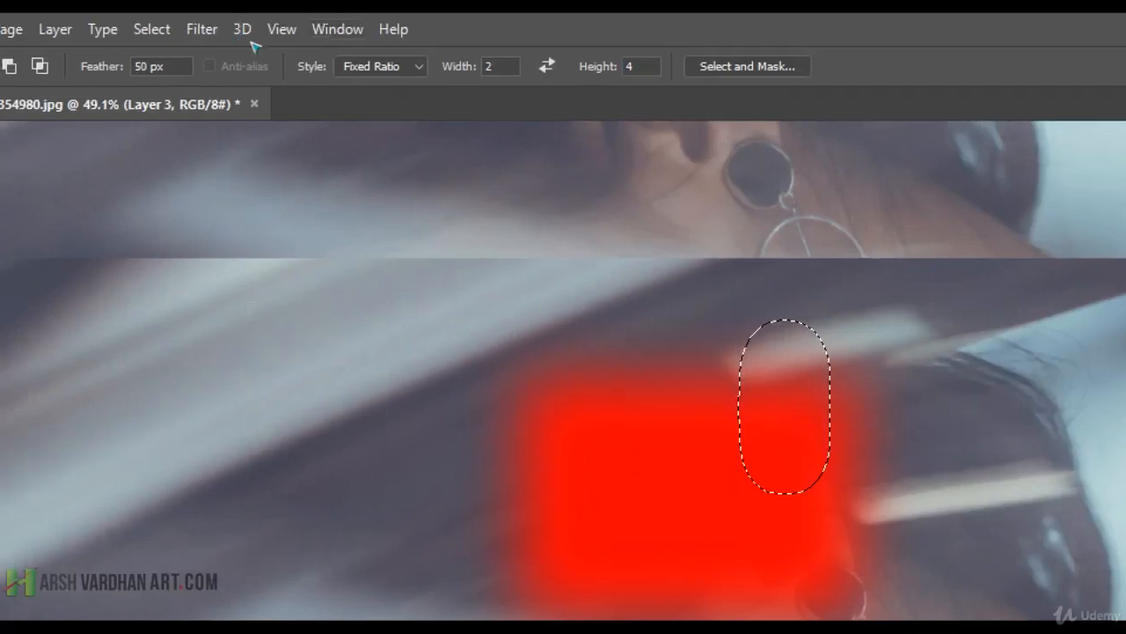
Switch the marquee style to Fixed Size and try to place 64 x 64 px selections near the red area.
left_click(346, 60)
key("Down")
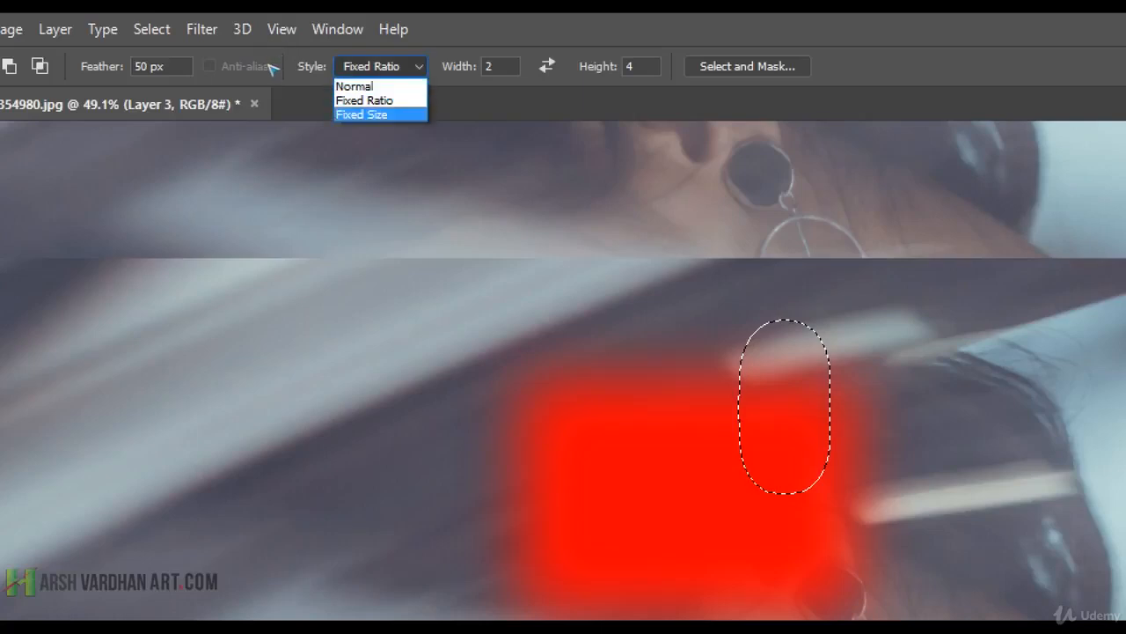
key("Return")
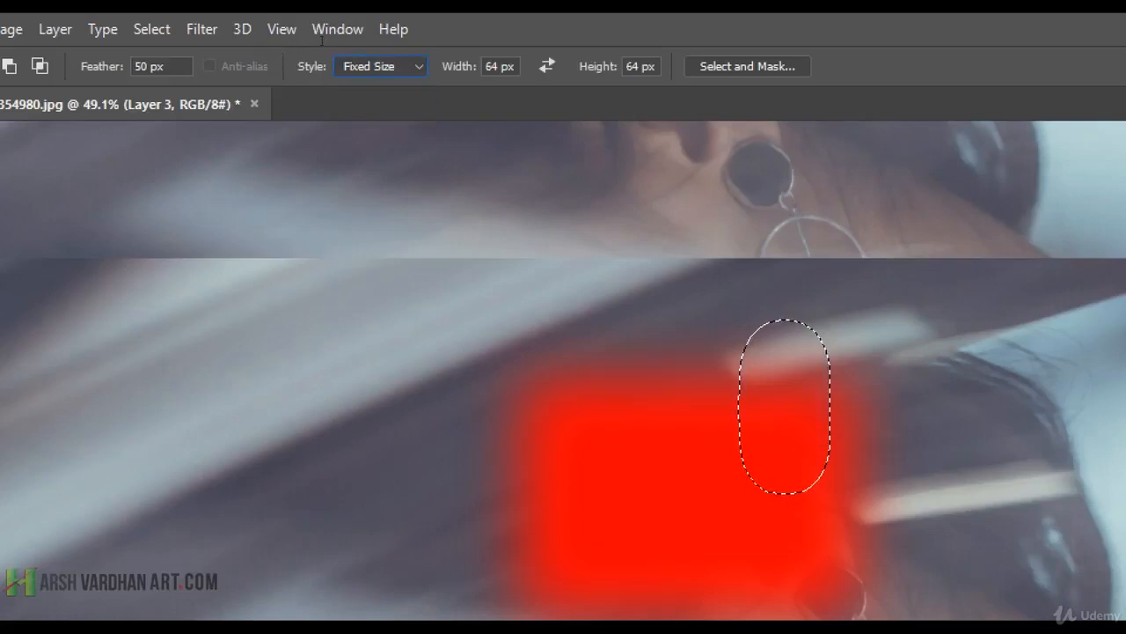
key("Tab")
left_click_drag(432, 422, 485, 451)
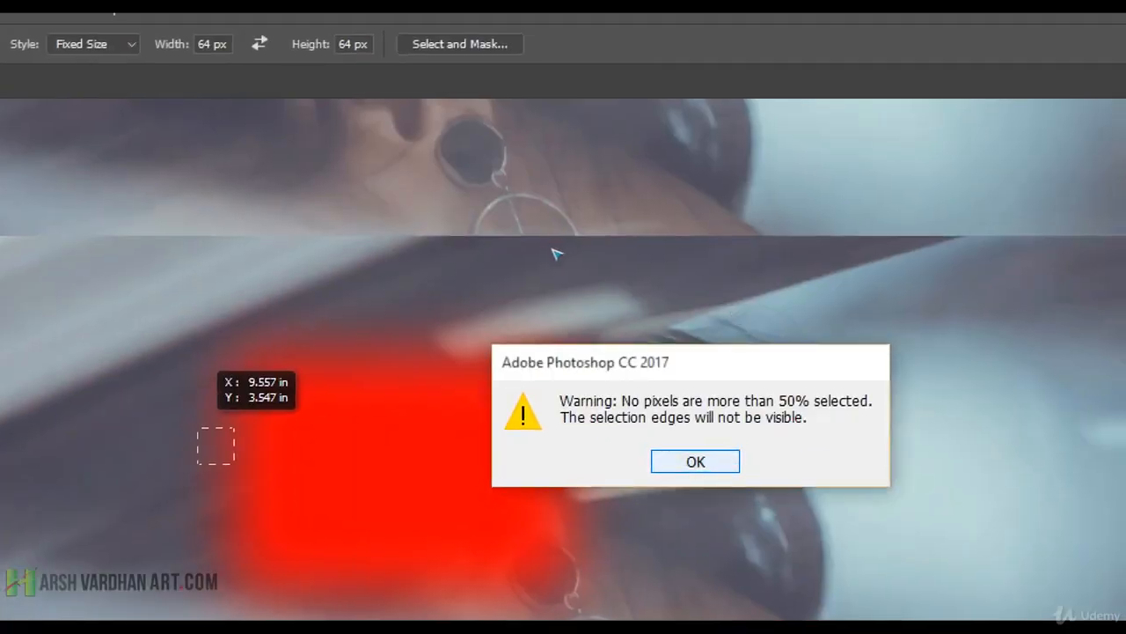
key("Return")
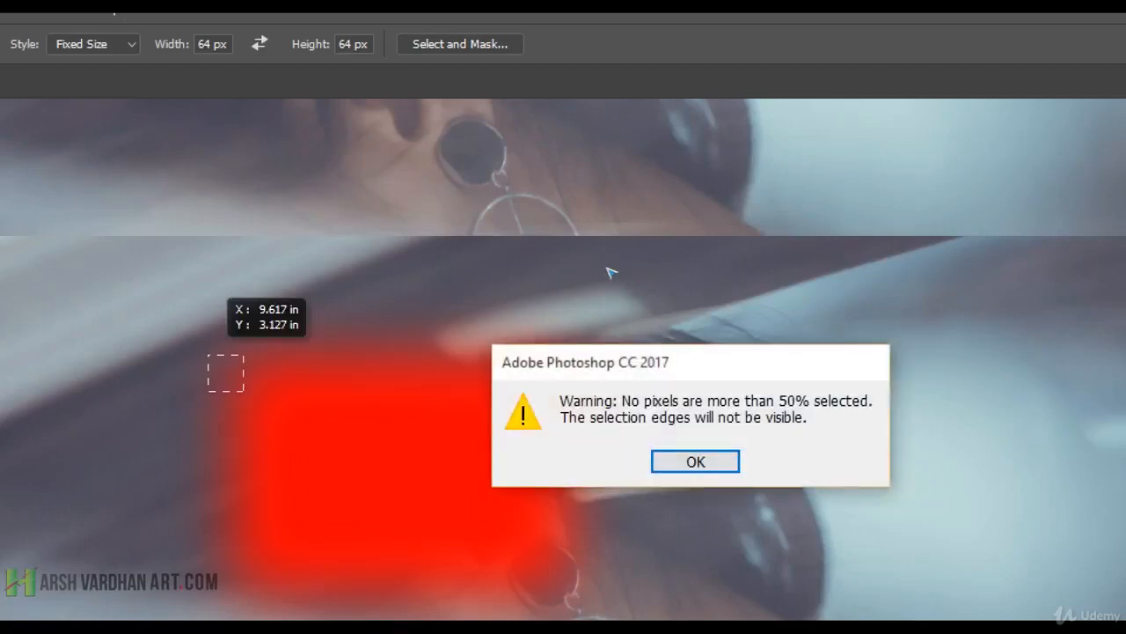
key("Return")
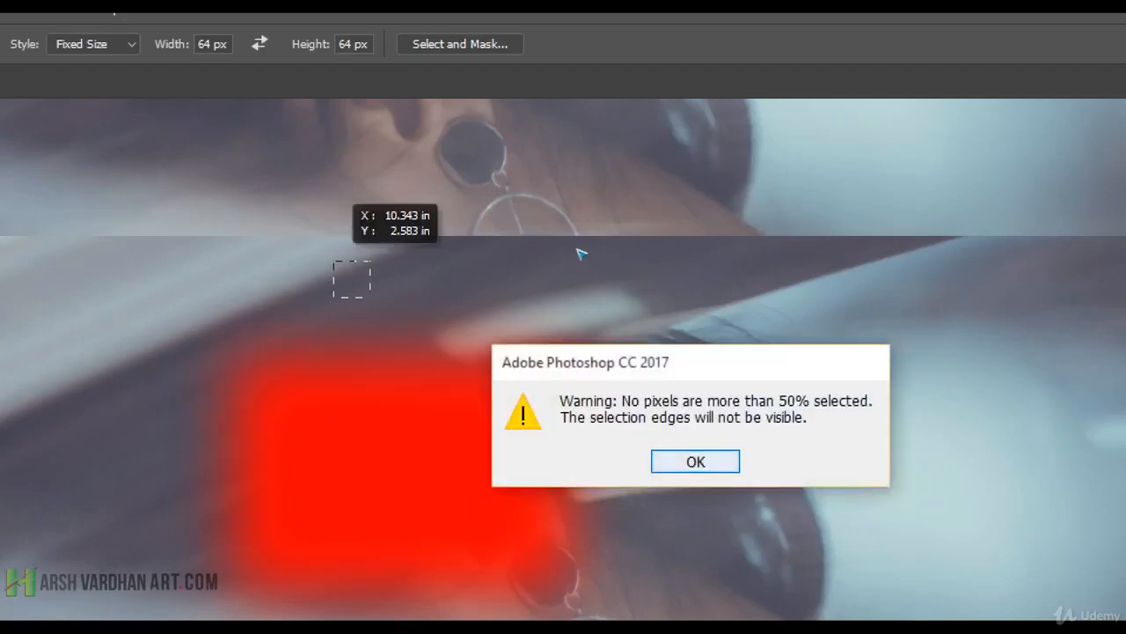
key("Return")
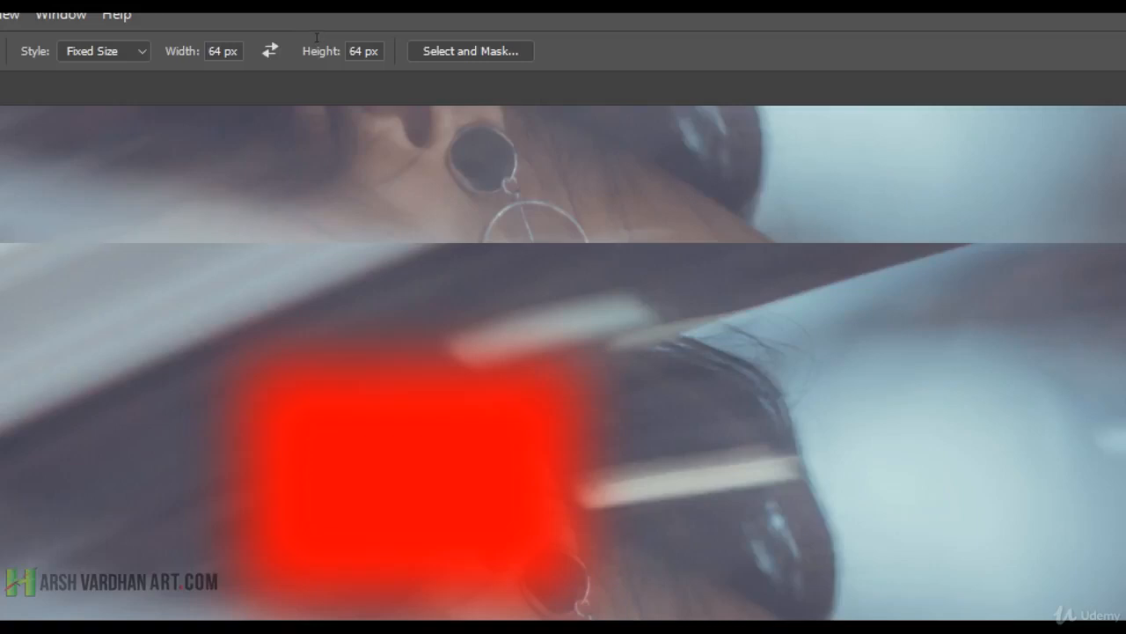
Set the fixed selection size to 640 px wide and 340 px high and place selections of that size on the image.
left_click(223, 51)
type("0")
left_click(393, 40)
left_click_drag(393, 40, 356, 38)
type("340")
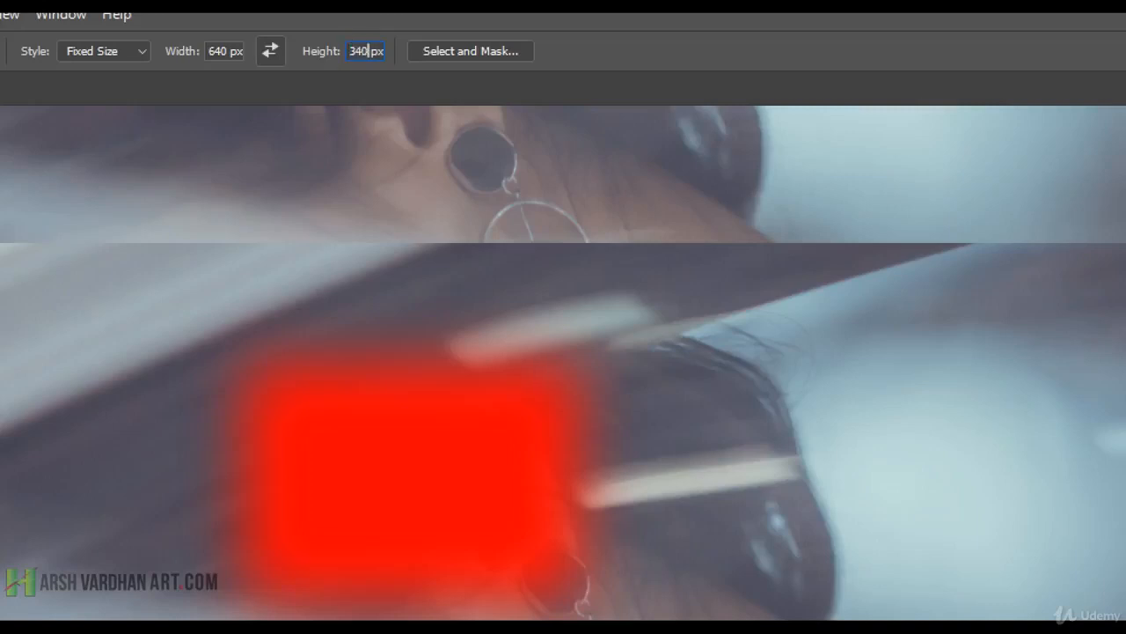
left_click_drag(238, 405, 513, 338)
key("ctrl+d")
left_click(999, 380)
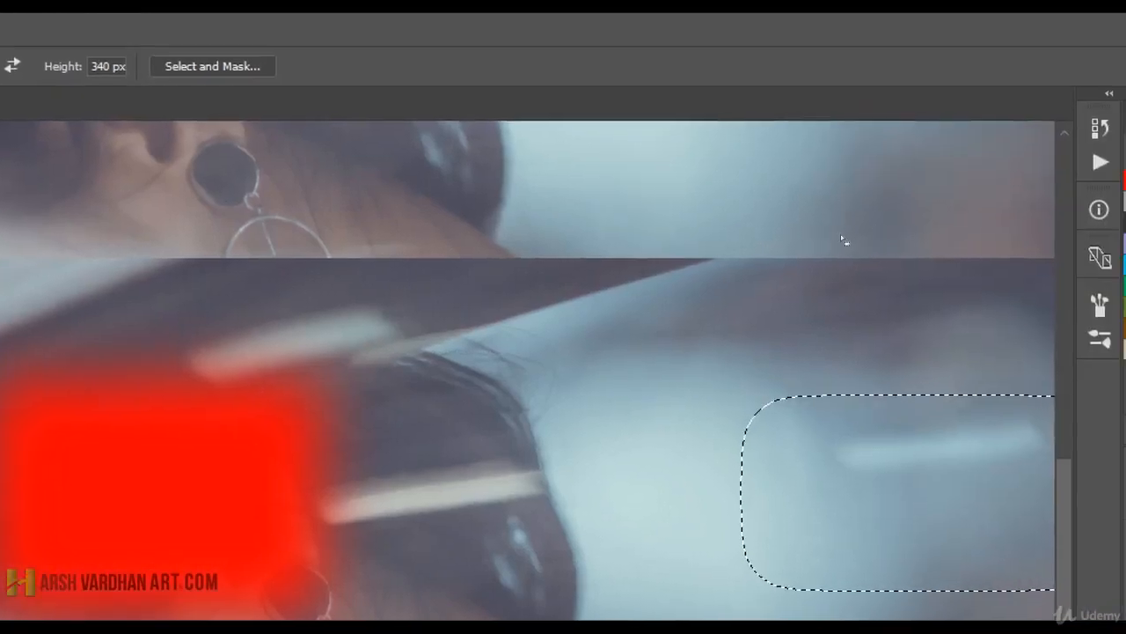
key("ctrl+d")
key("ctrl+z")
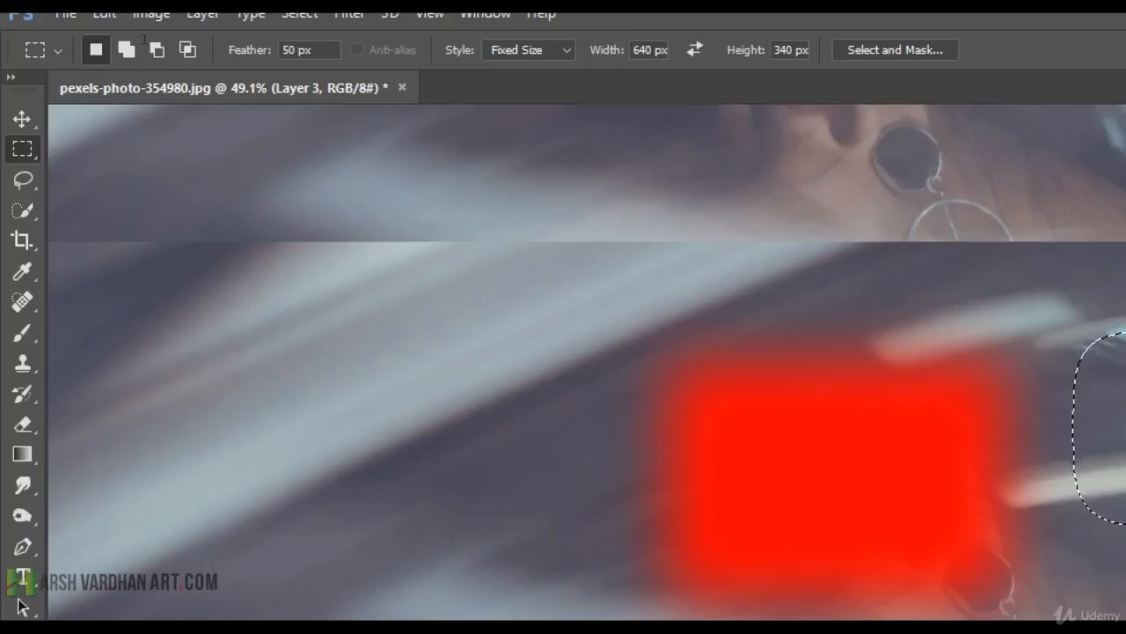
Set the feather to 0 px and place a sharp-cornered fixed-size selection beside the red area.
left_click_drag(296, 51, 241, 50)
type("0")
left_click(322, 313)
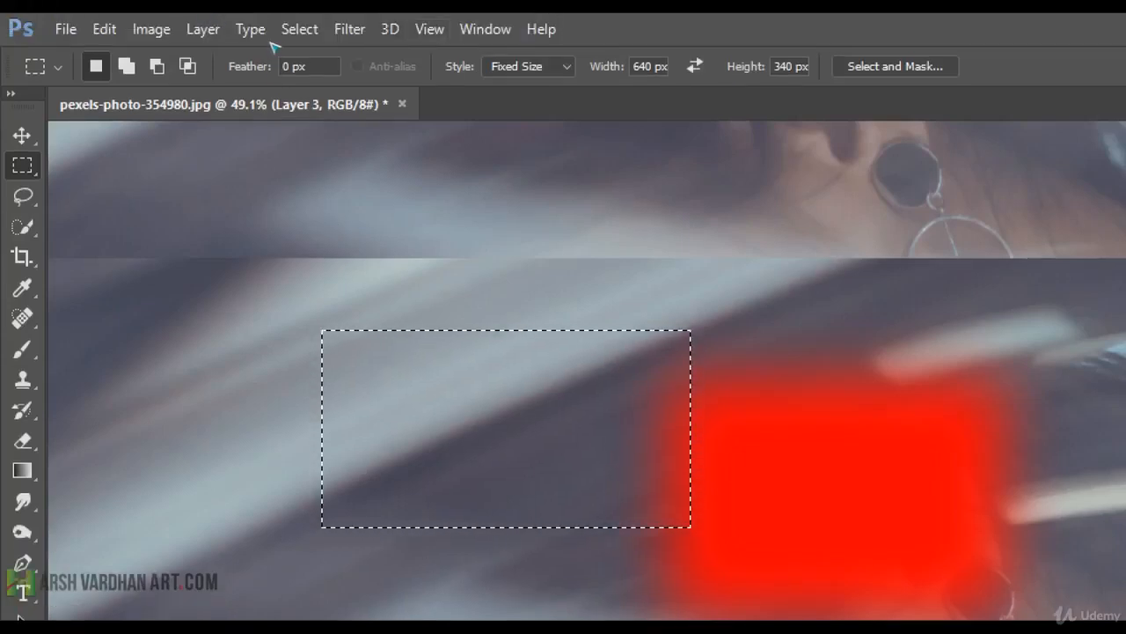
Set the marquee style back to Normal and draw several rectangular selections of free proportions.
left_click(536, 67)
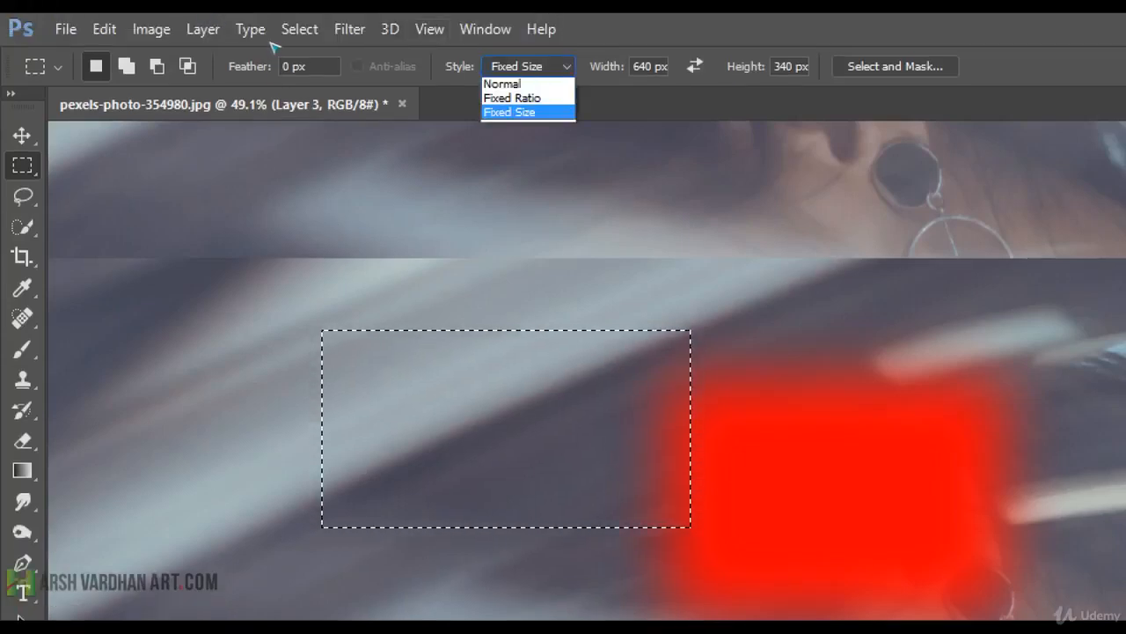
left_click(502, 86)
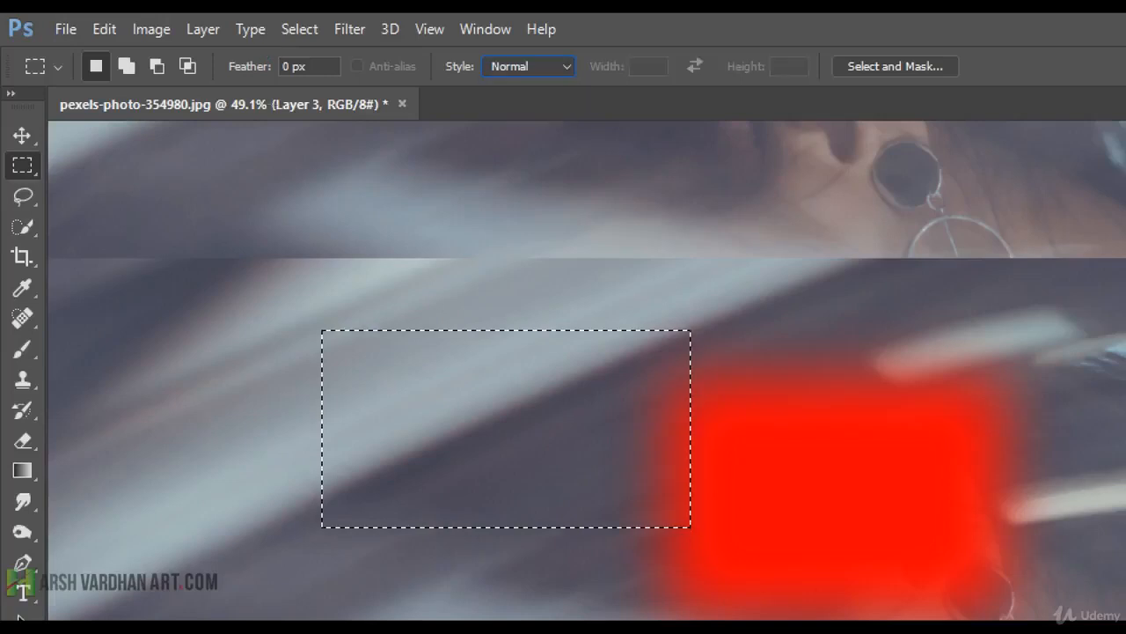
left_click_drag(480, 279, 769, 528)
left_click_drag(590, 352, 612, 430)
left_click_drag(357, 303, 472, 552)
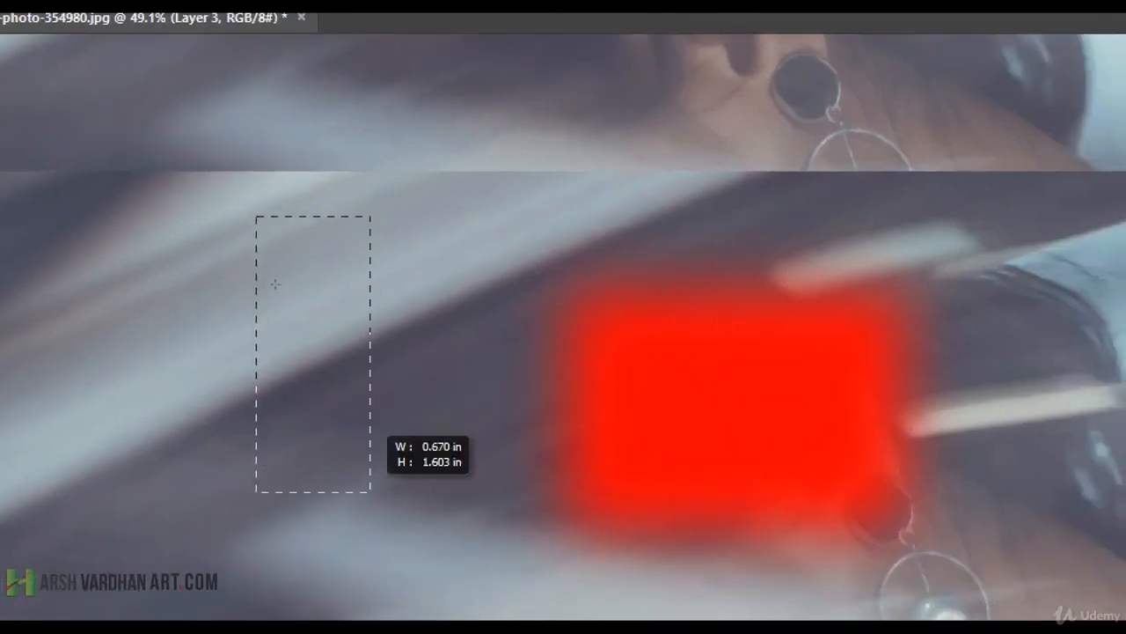
left_click_drag(371, 491, 578, 372)
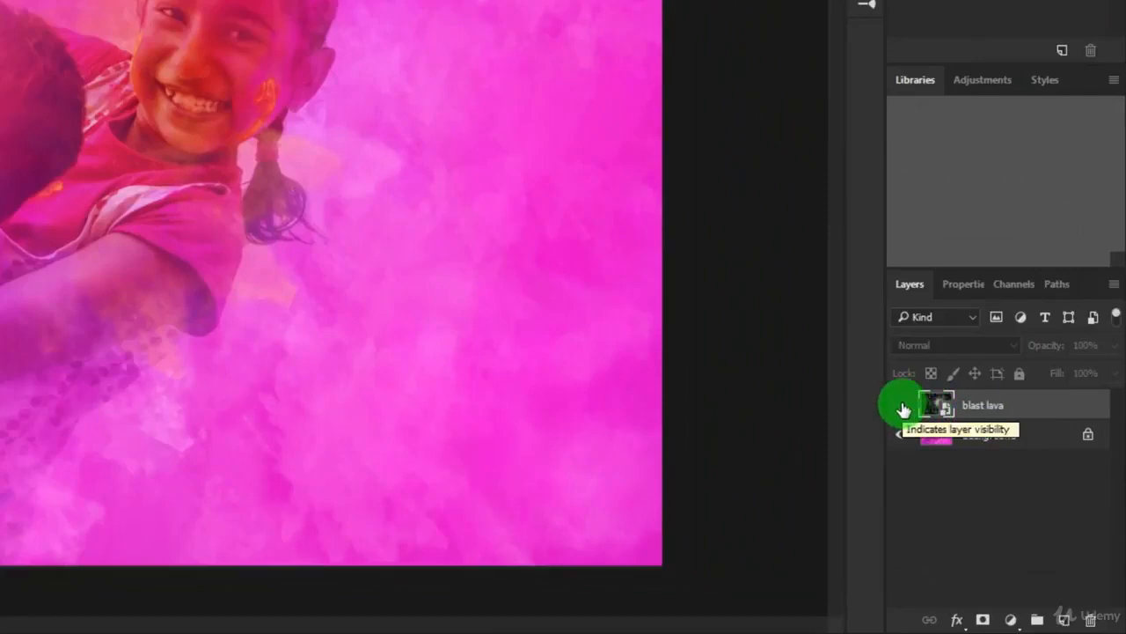
Show the blast lava layer, try a white layer mask and undo it, and add a black layer mask instead.
left_click(902, 407)
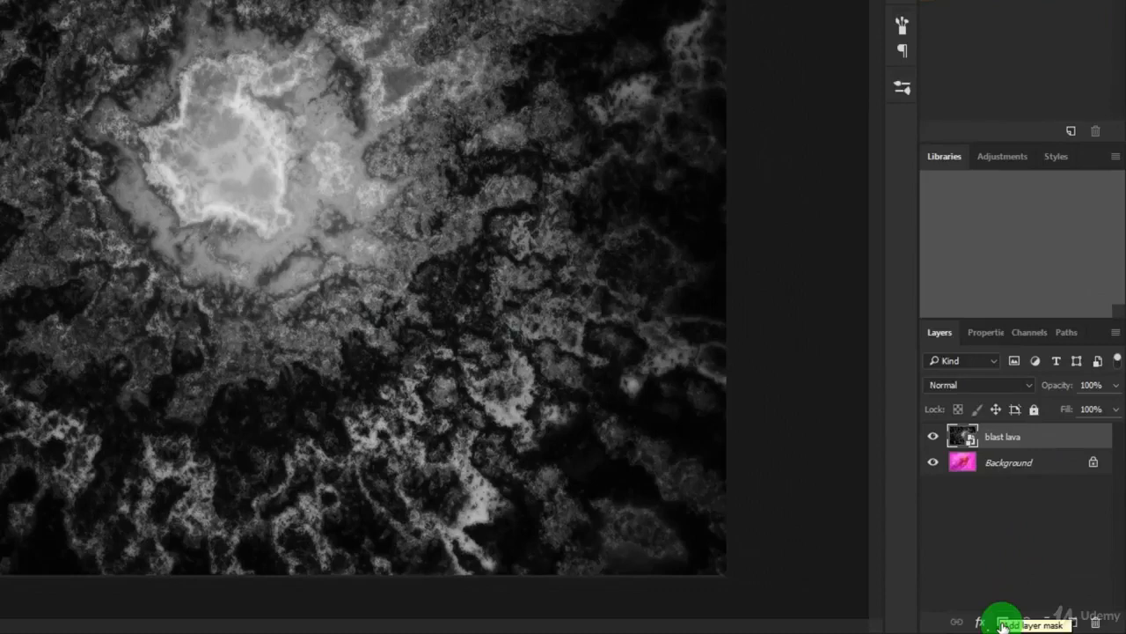
left_click(1003, 622)
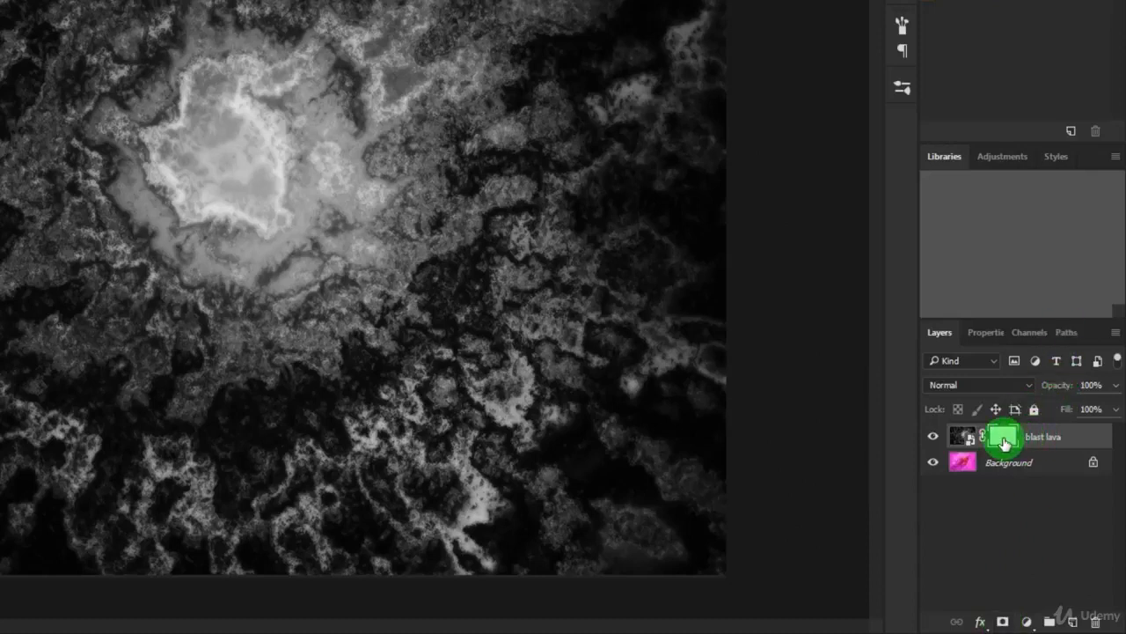
key("ctrl+z")
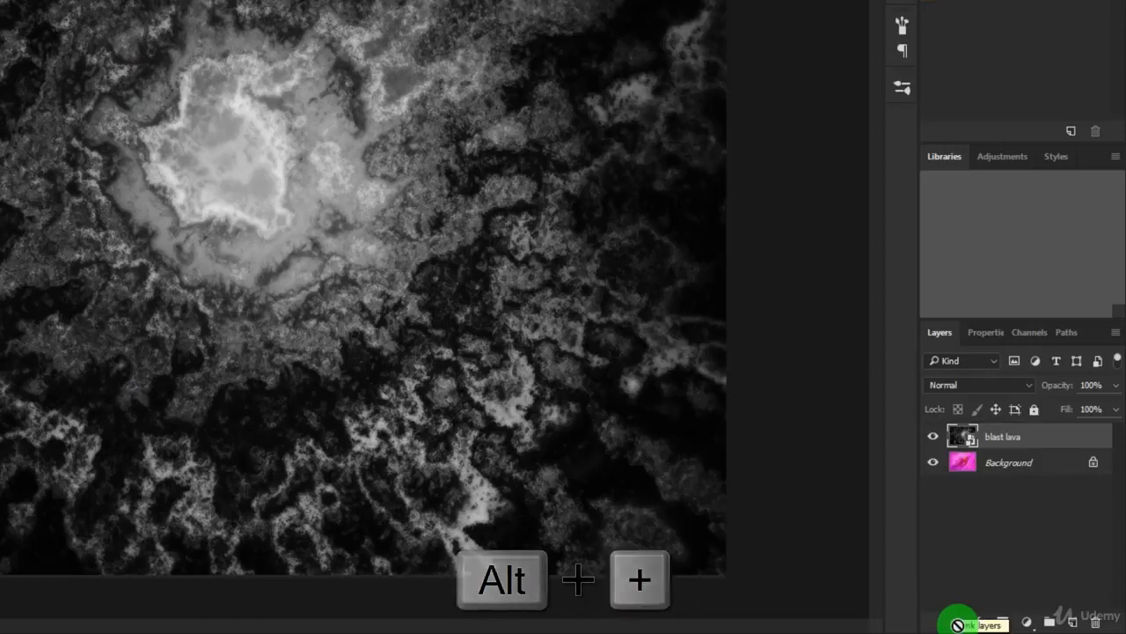
left_click(1002, 622, "alt")
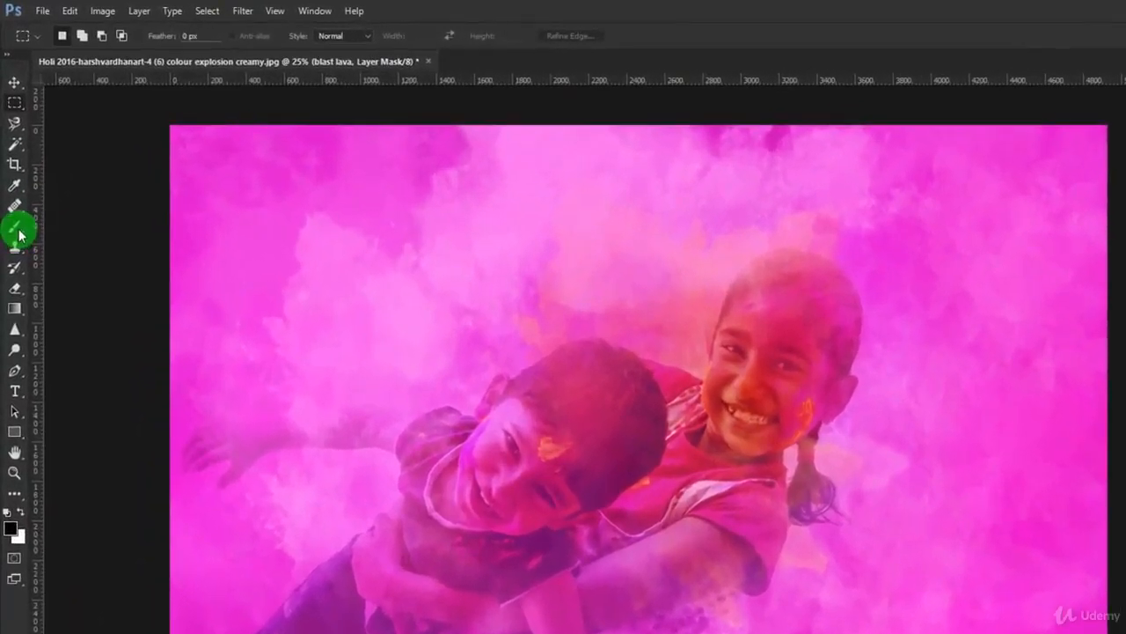
Activate the Brush tool and check its soft tip with 0% hardness and its 100% opacity and flow.
left_click(14, 227)
right_click(15, 227)
left_click(51, 225)
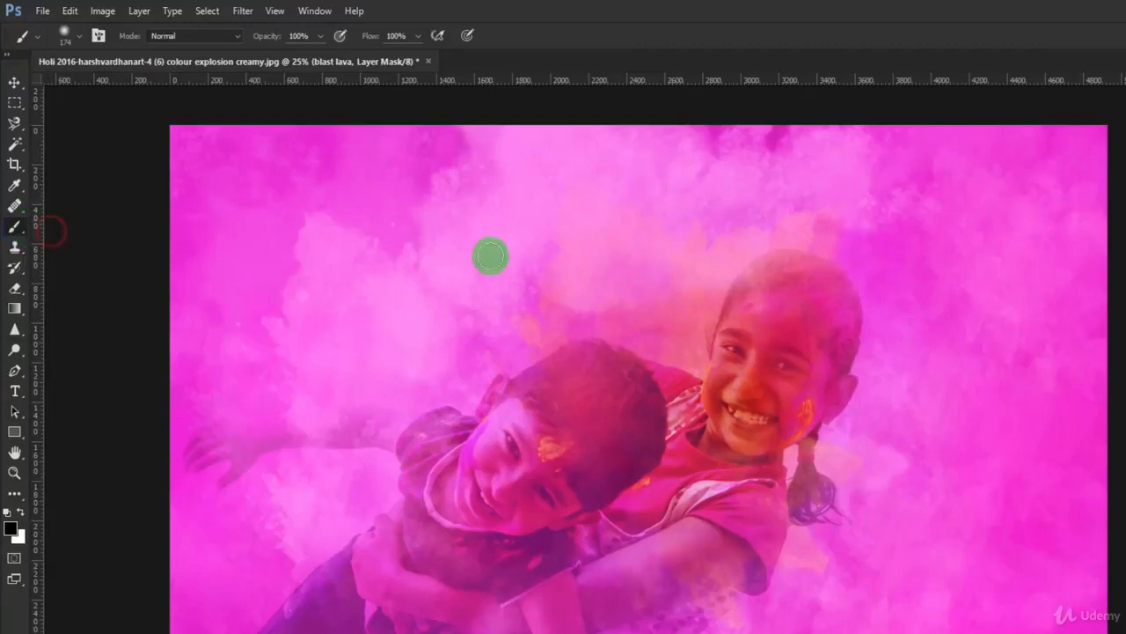
left_click(67, 35)
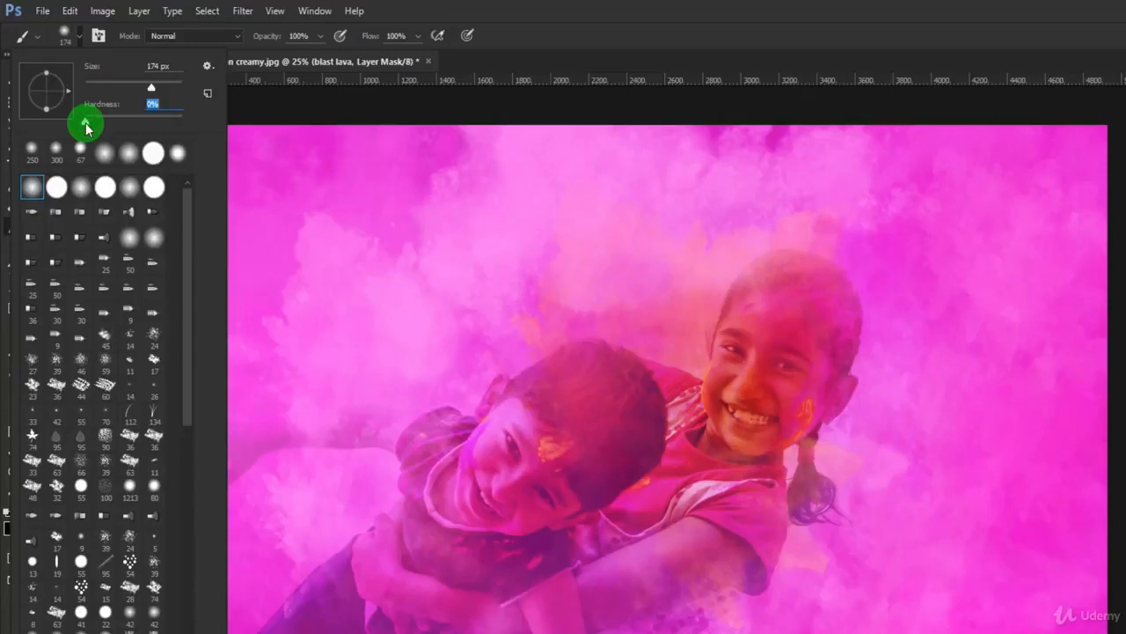
left_click(442, 14)
left_click(318, 39)
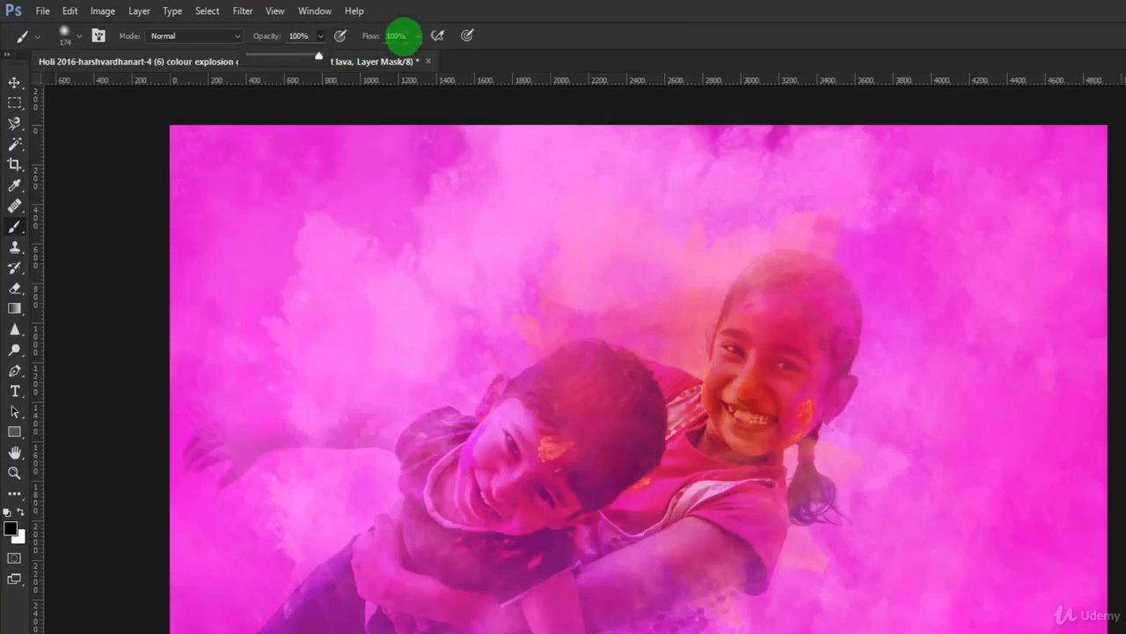
left_click(453, 10)
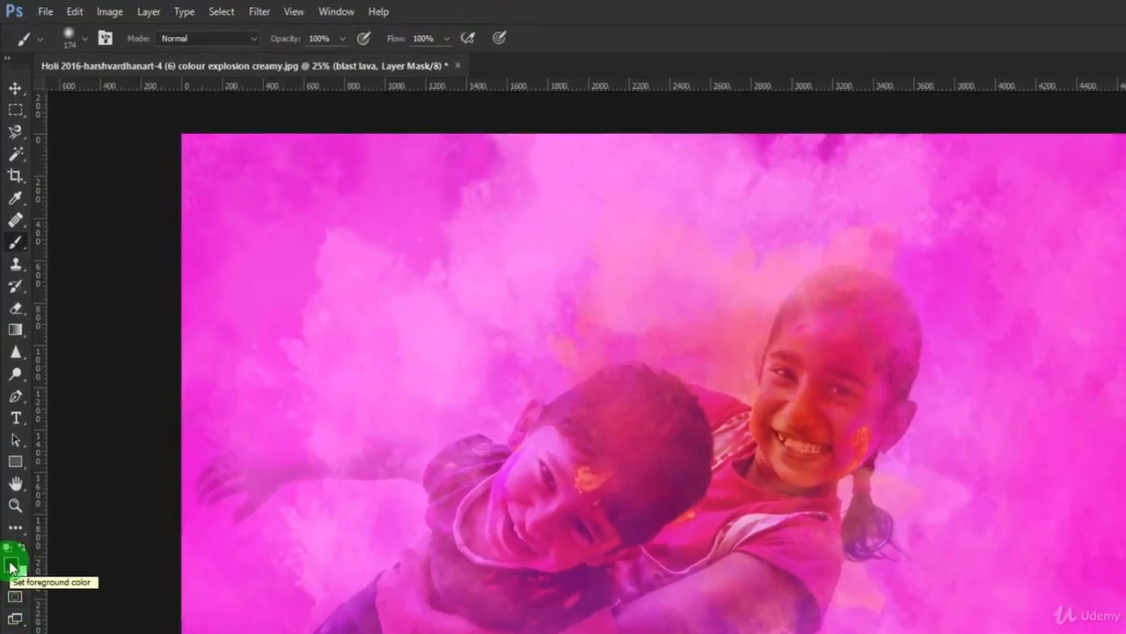
Swap the foreground and background colours so that white is the foreground colour.
left_click(22, 551)
left_click(22, 549)
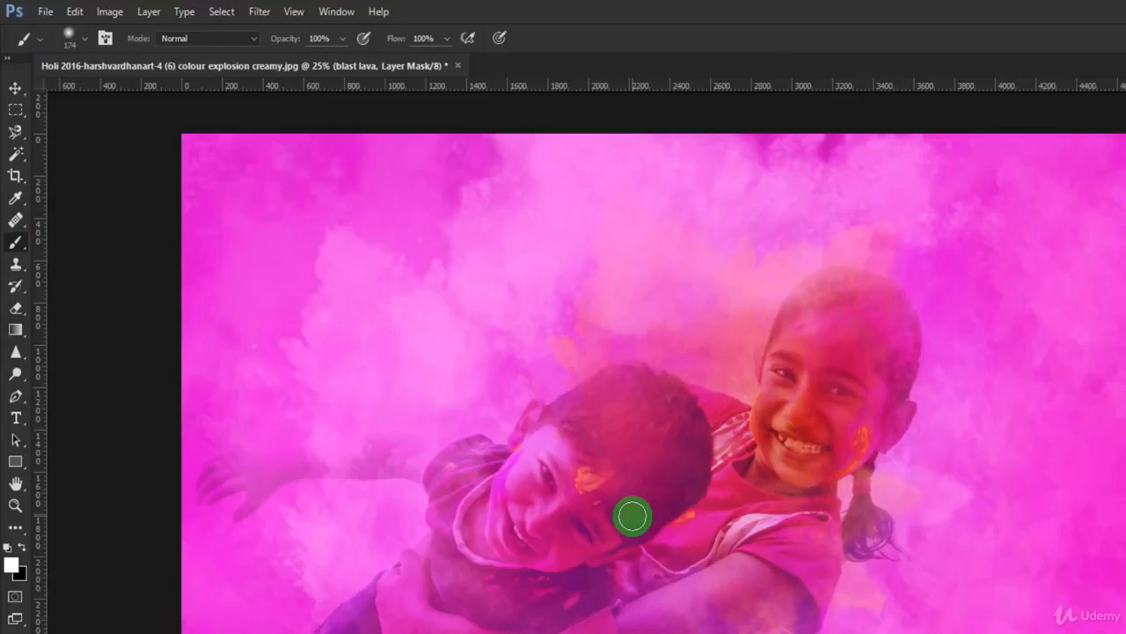
left_click(13, 563)
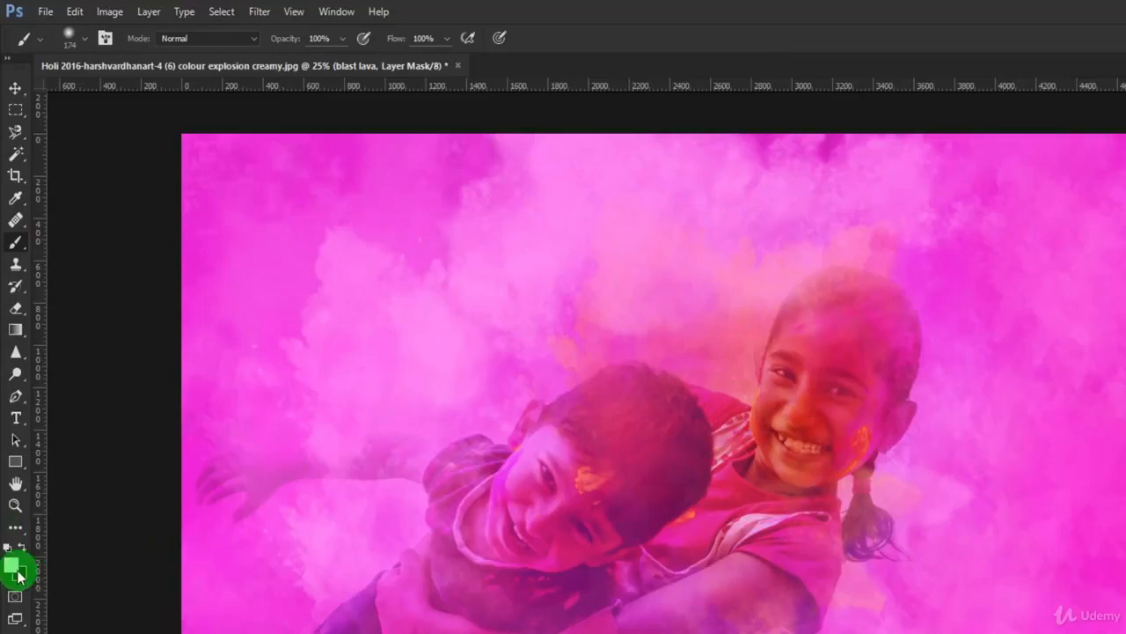
Enlarge the brush to 1200 px and paint a vertical white stroke on the blast lava mask, beside the girl.
key("bracketright")
key("bracketright")
key("bracketright")
key("bracketright")
key("bracketright")
key("bracketright")
key("bracketright")
key("bracketright")
key("bracketright")
key("bracketright")
key("bracketright")
key("bracketright")
key("bracketright")
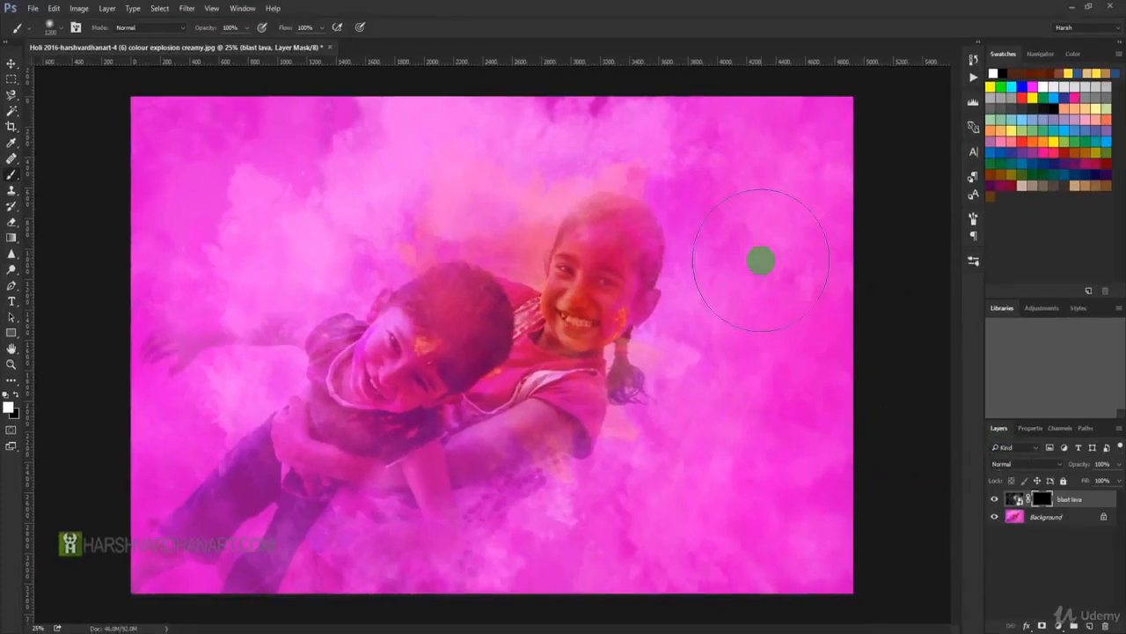
left_click_drag(753, 185, 747, 467)
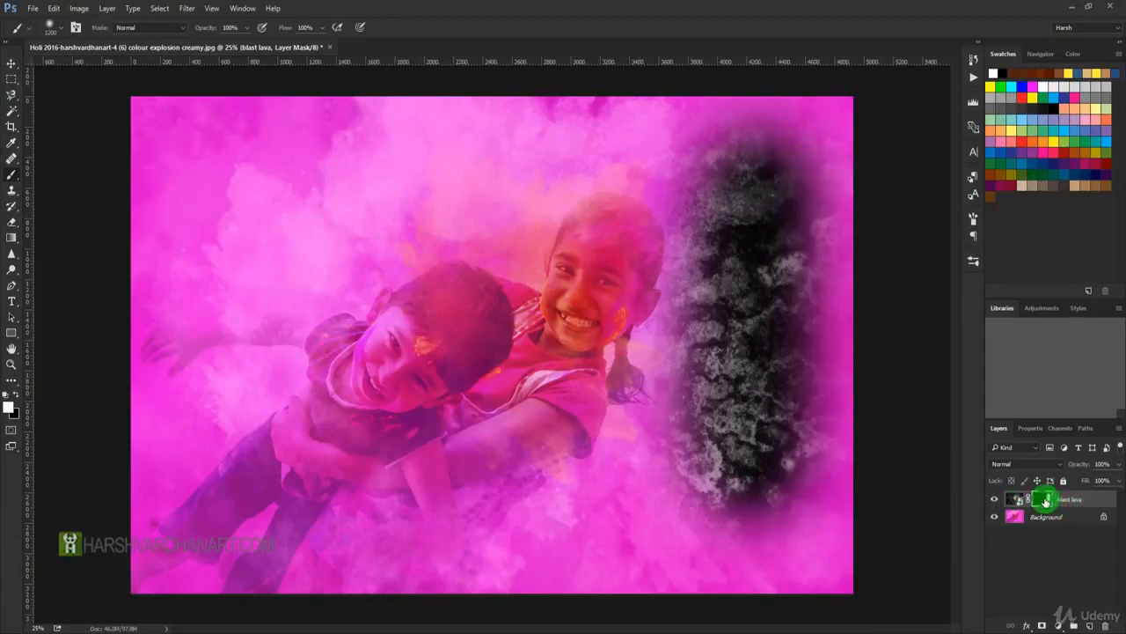
View the blast lava layer mask on its own, return to the image and invert the mask.
left_click(1042, 499, "alt")
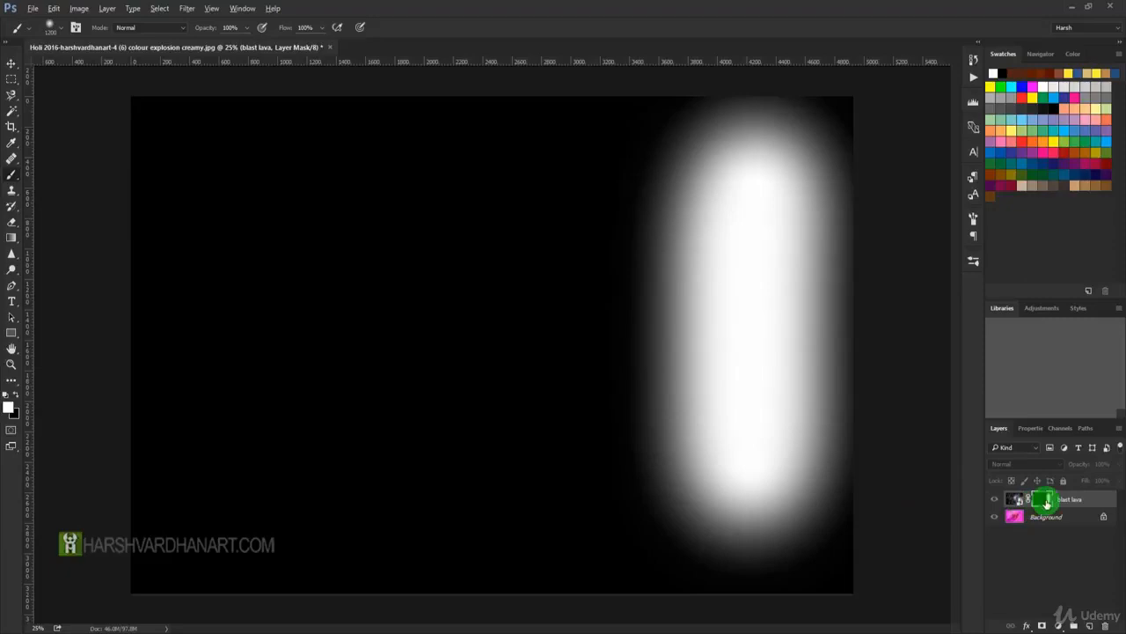
left_click(1046, 500, "alt")
key("ctrl+i")
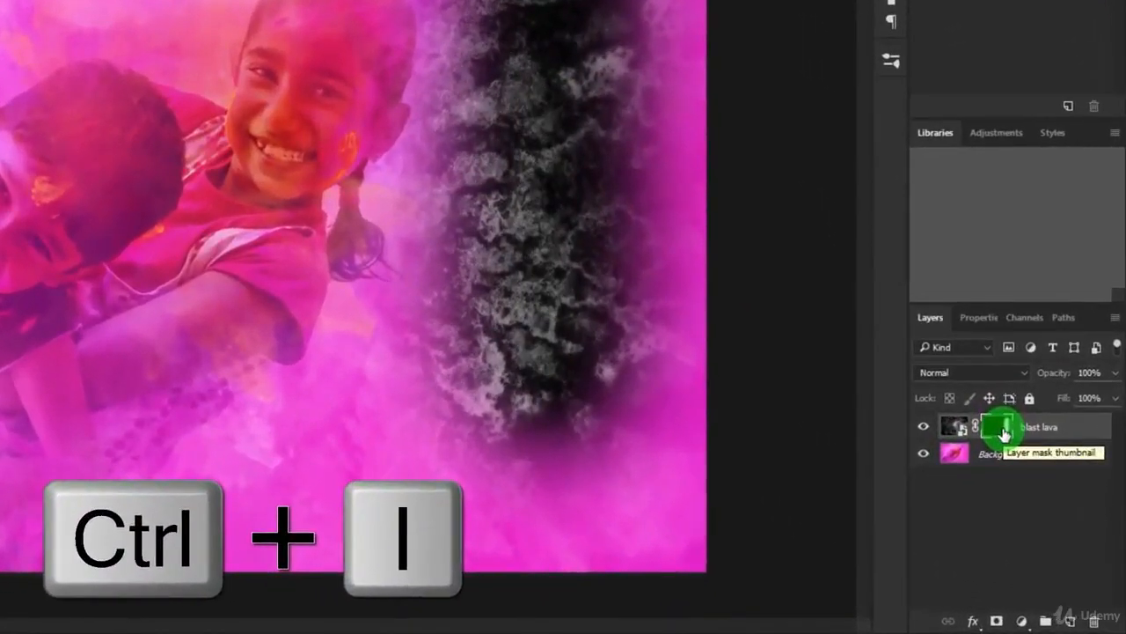
key("ctrl+i")
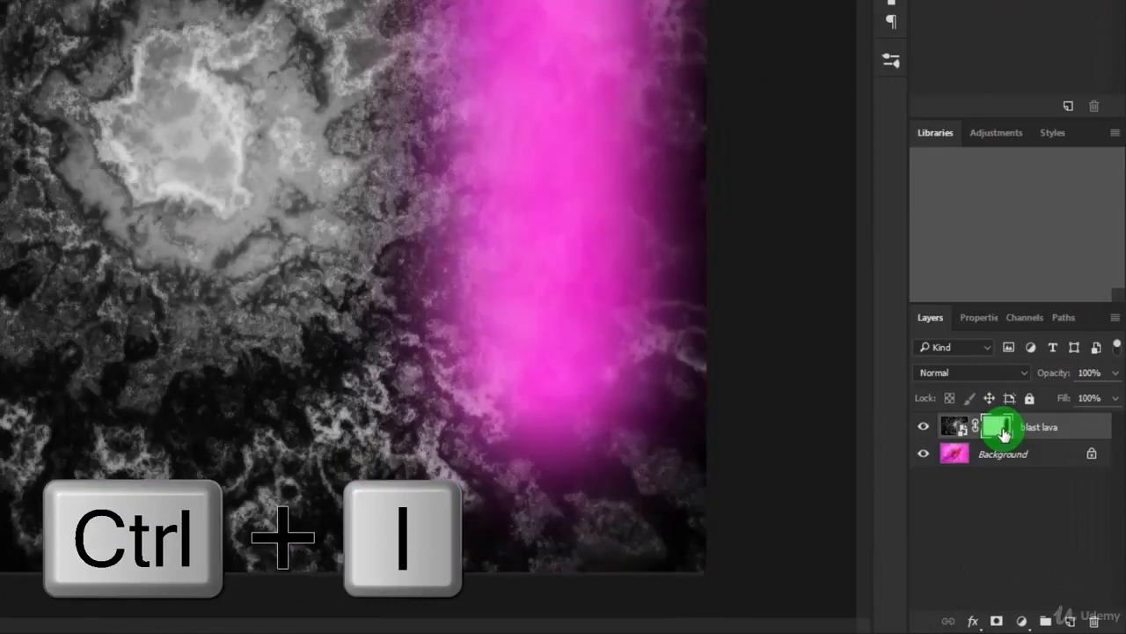
View the inverted blast lava mask on its own, return to the image and fill the mask with black.
left_click(998, 428)
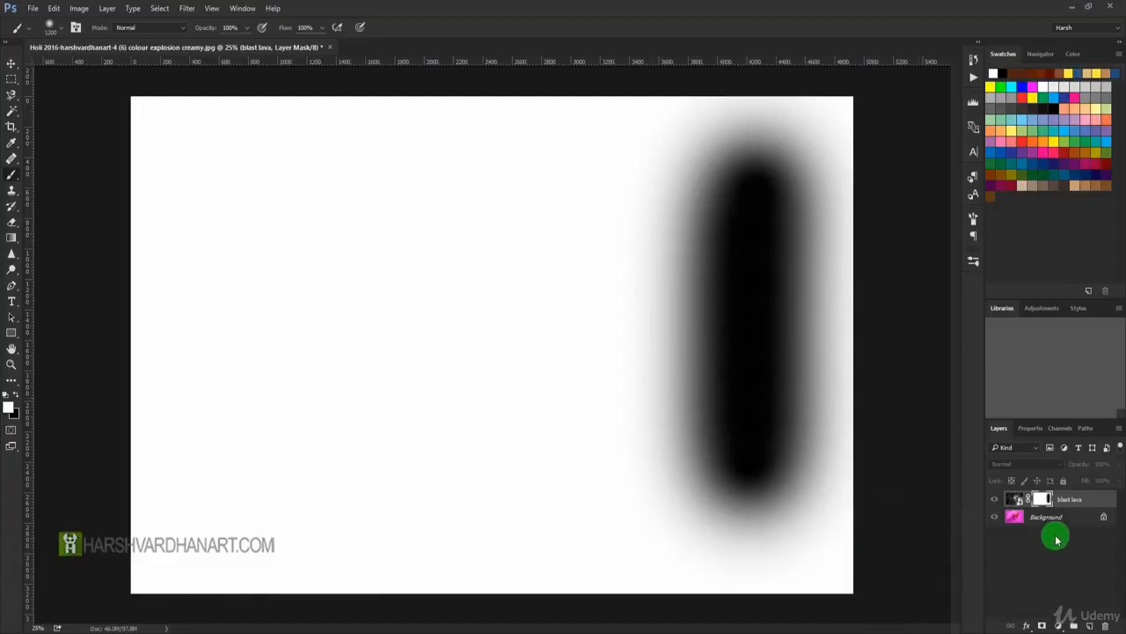
left_click(1043, 499, "alt")
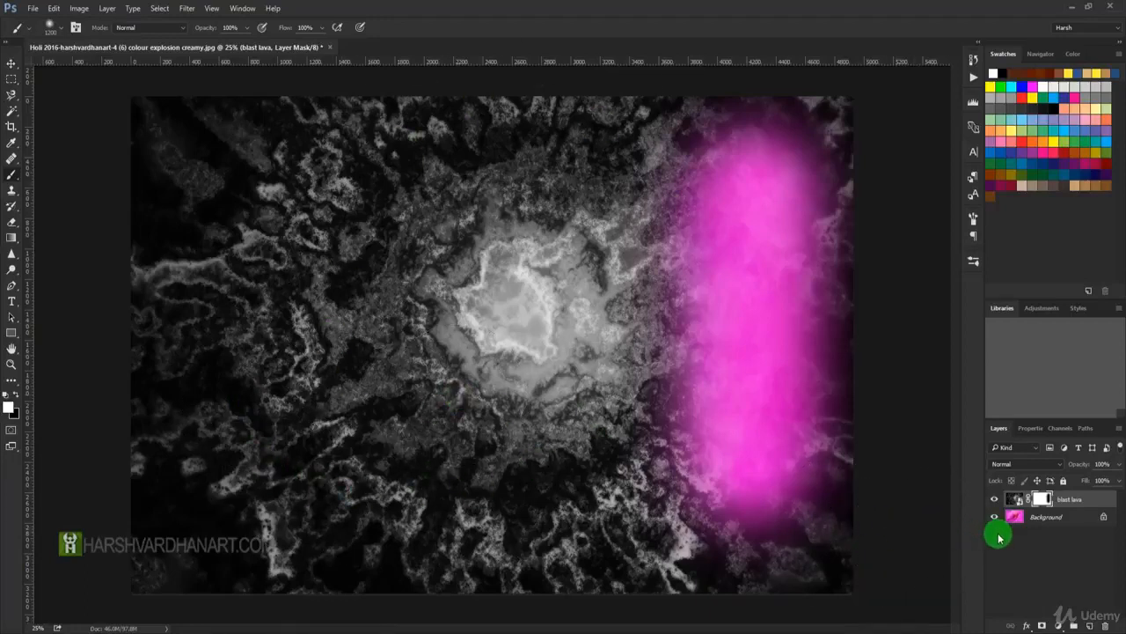
left_click(1040, 499)
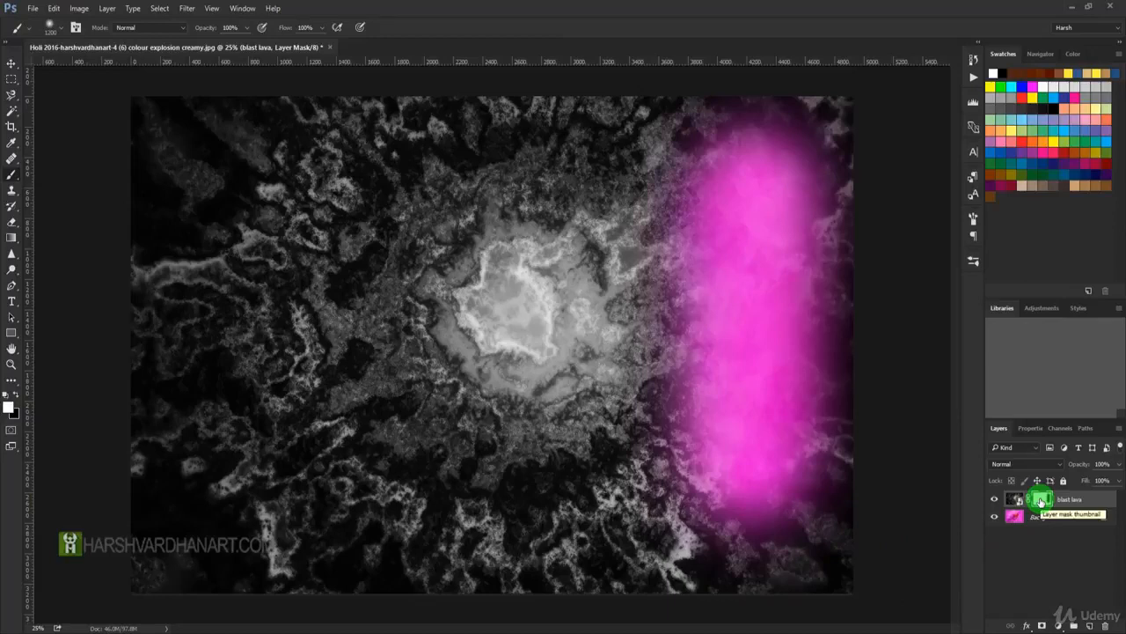
left_click(1040, 500, "alt")
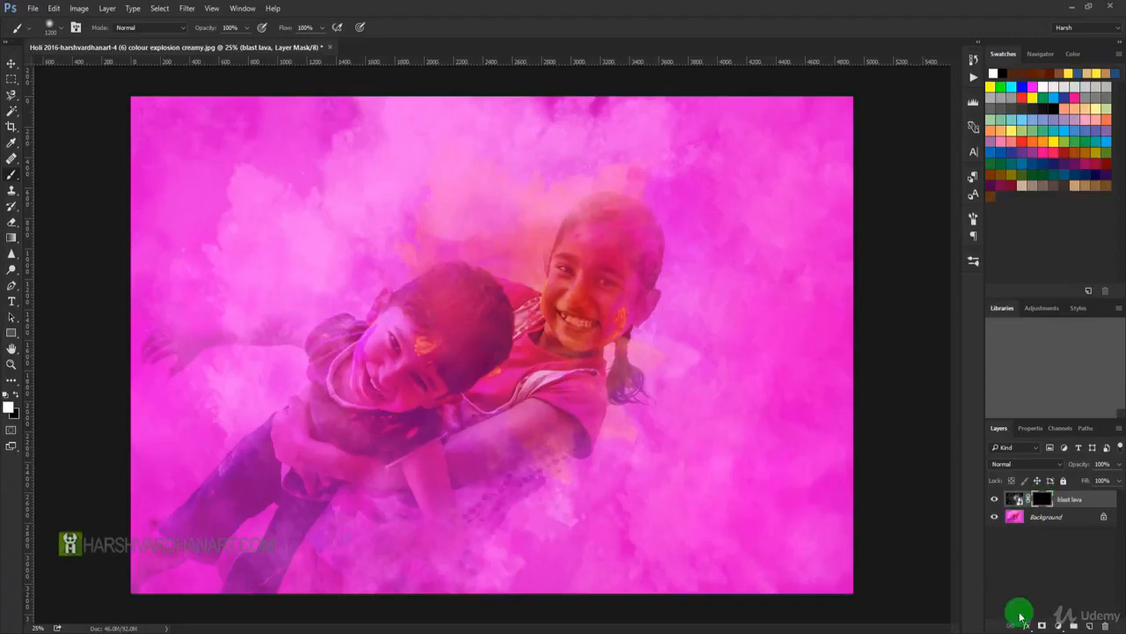
Activate the Gradient tool and choose the Foreground to Transparent preset in the Gradient Editor.
left_click(12, 238)
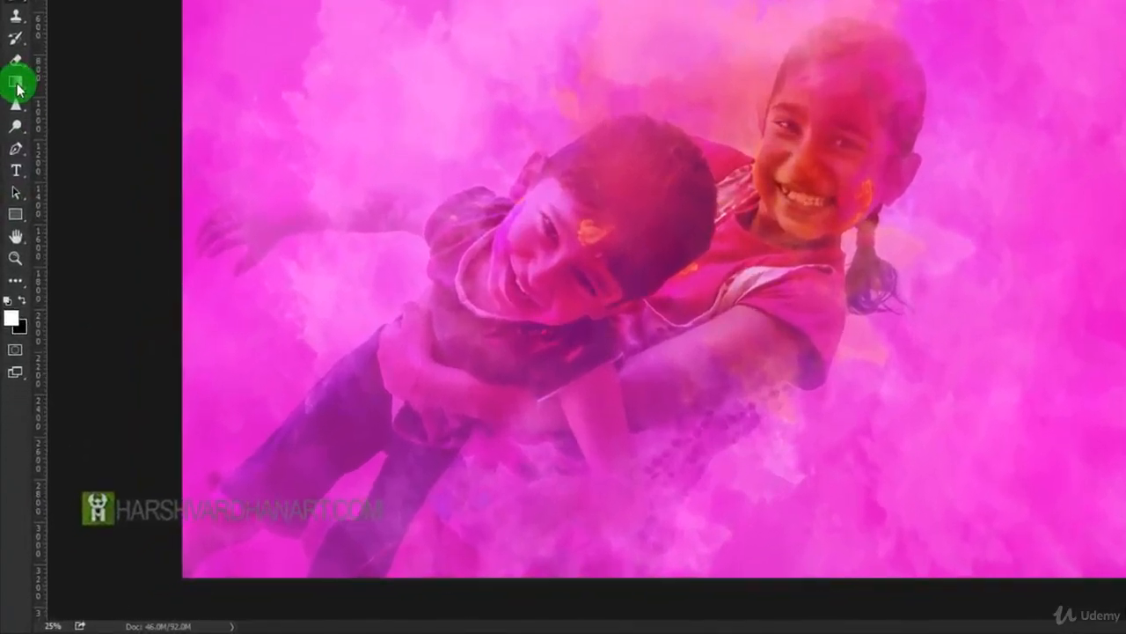
key("g")
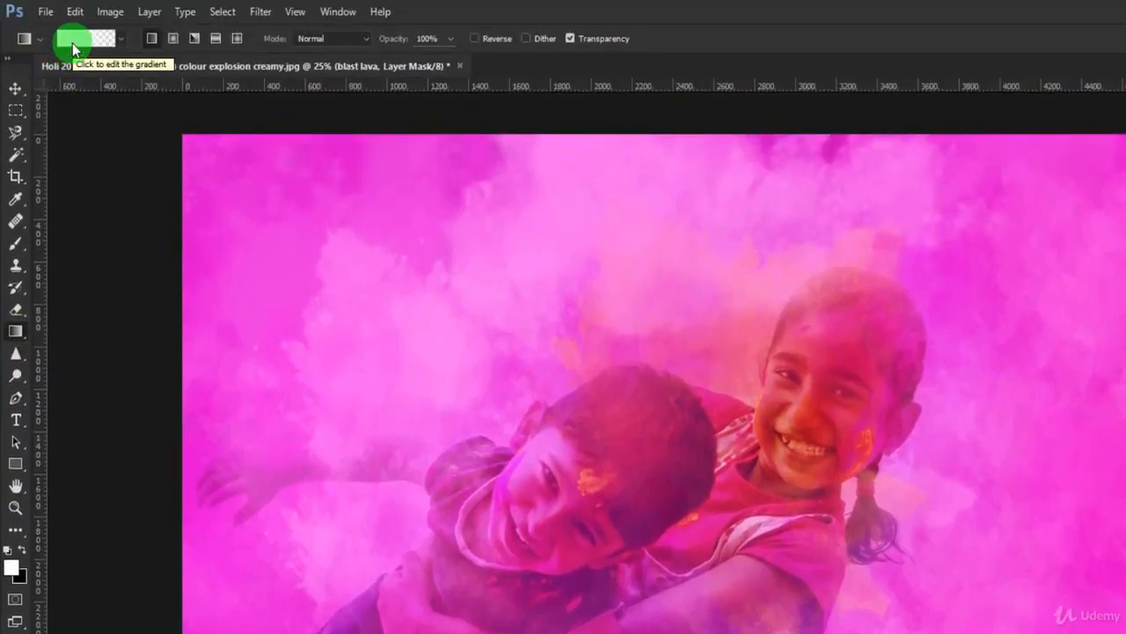
left_click(73, 46)
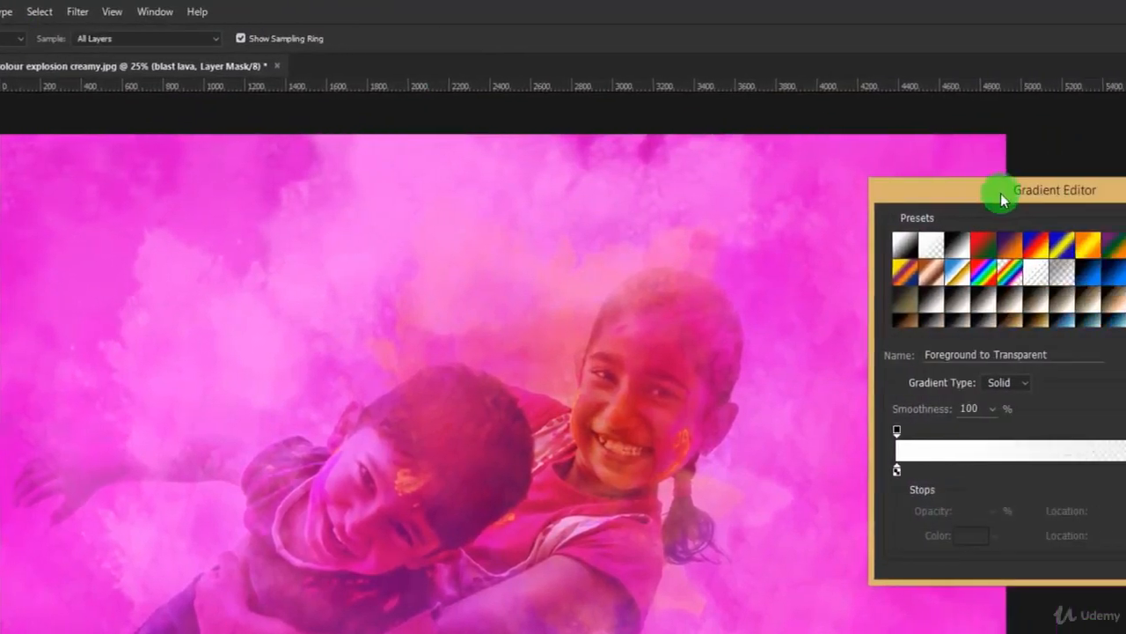
left_click_drag(1089, 191, 1118, 136)
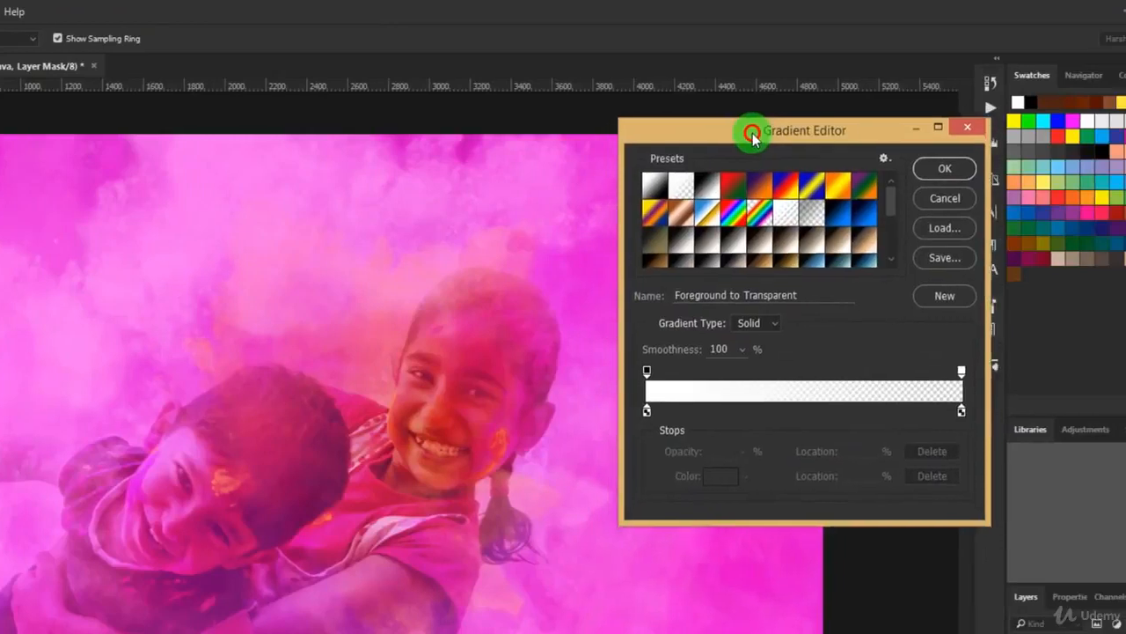
left_click_drag(753, 137, 762, 135)
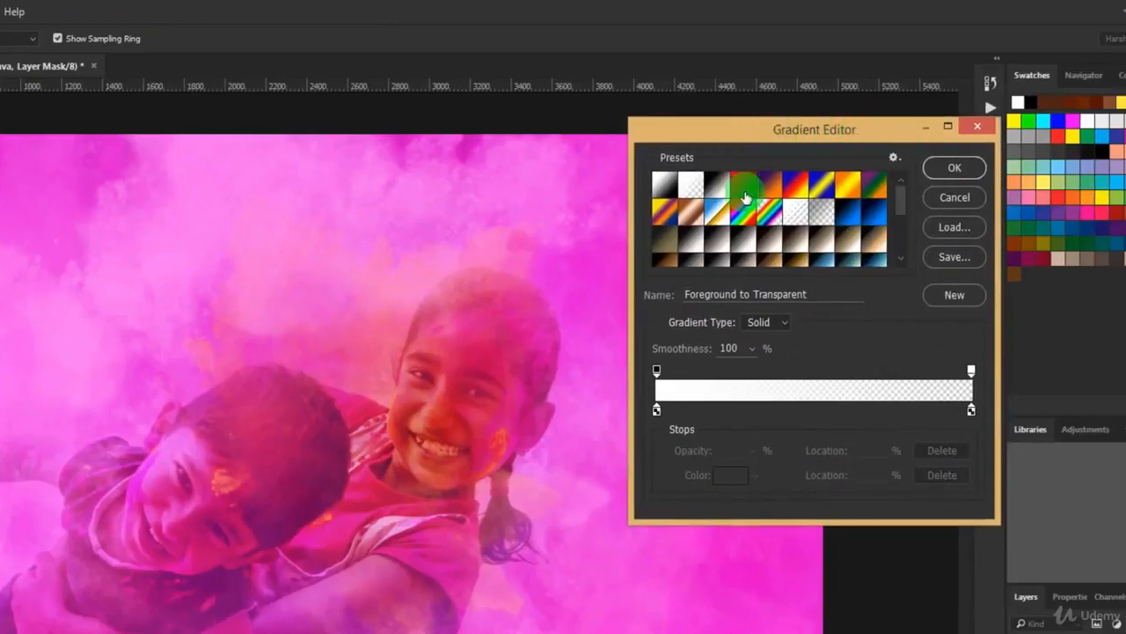
left_click(689, 190)
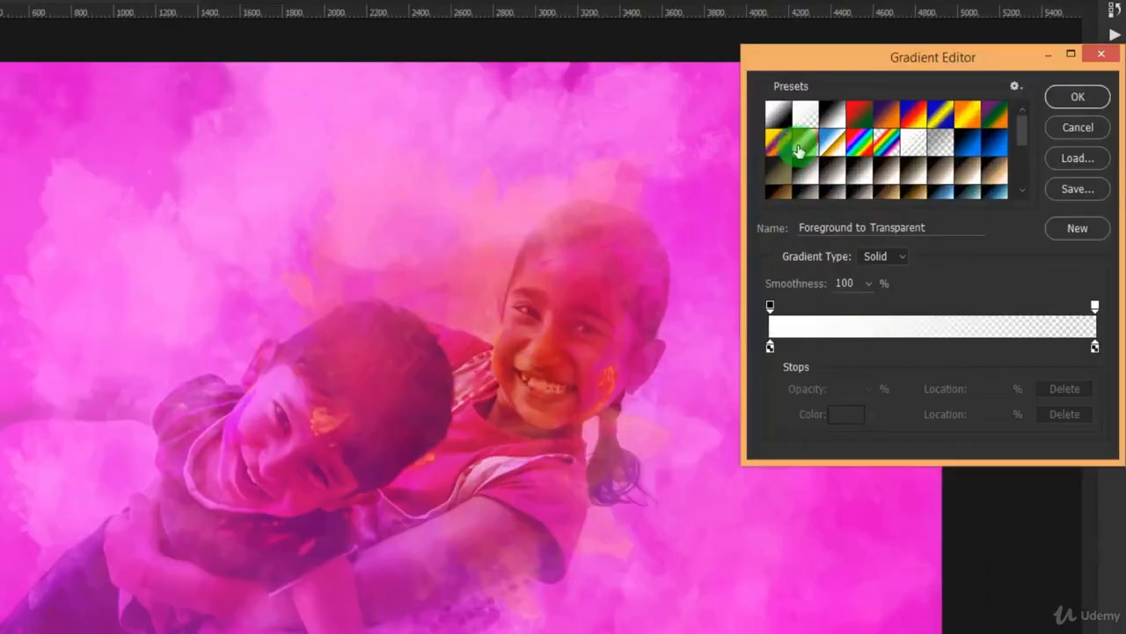
left_click(873, 95)
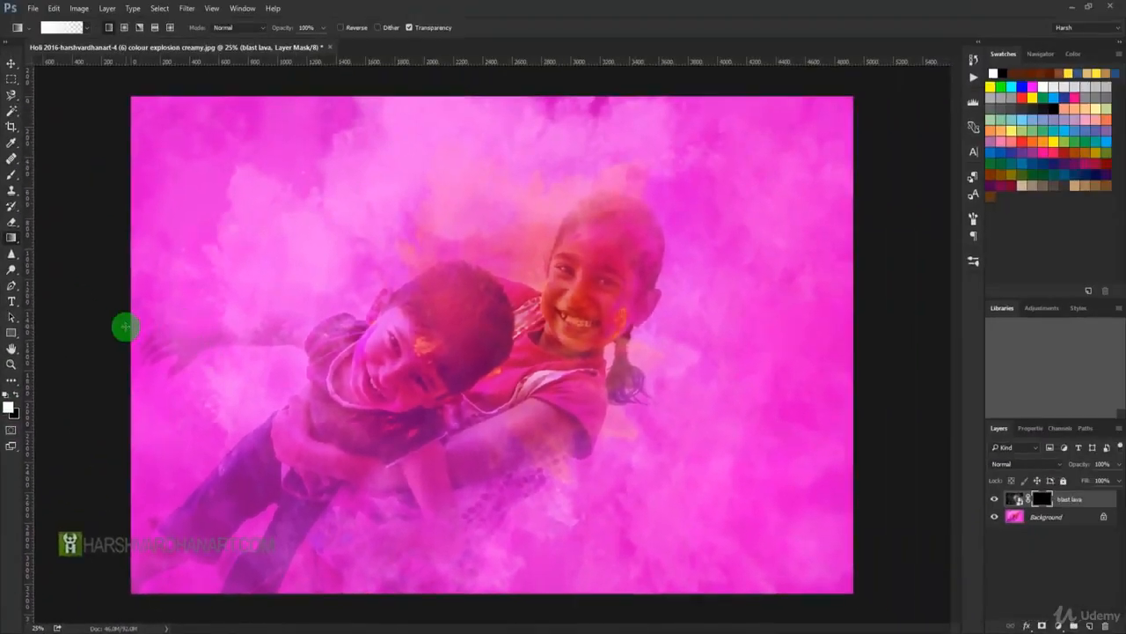
Draw a linear white gradient on the blast lava mask from the image's left edge to its centre and view the mask alone.
left_click_drag(125, 327, 159, 324)
left_click_drag(325, 324, 543, 319)
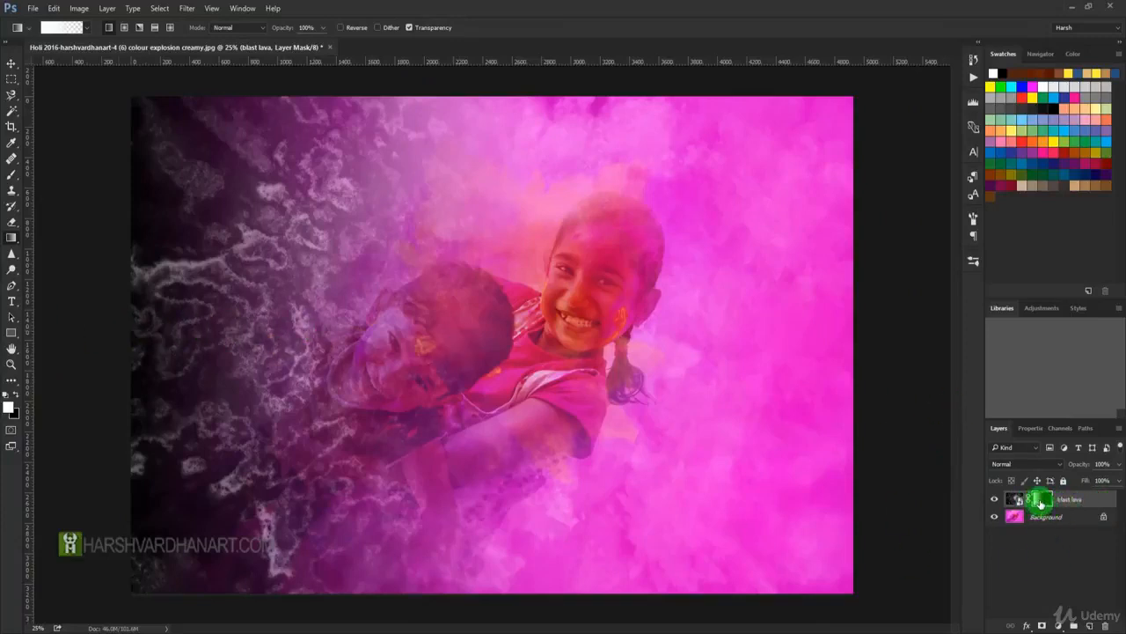
left_click(1041, 502, "alt")
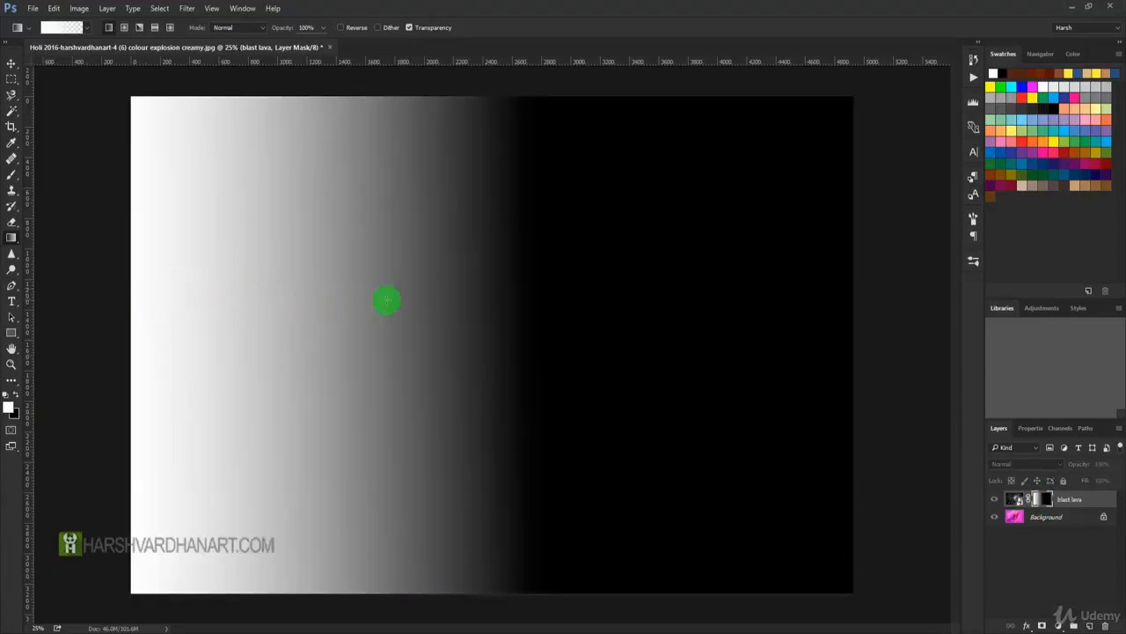
left_click(1041, 501, "alt")
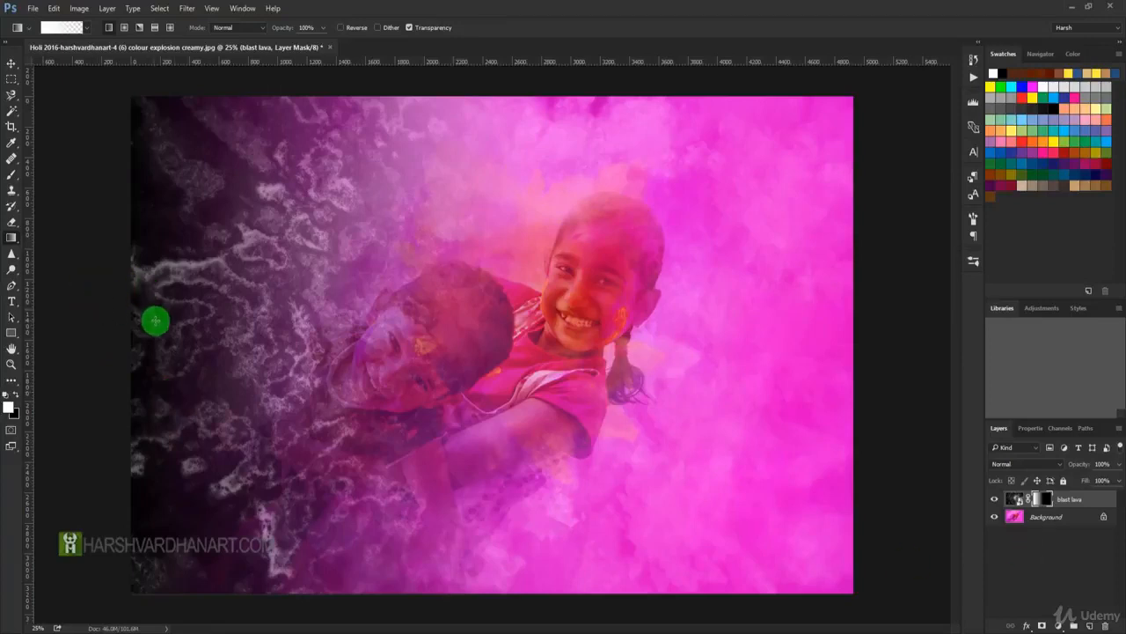
Add linear white gradients inward from the image's other edges on the blast lava mask, and clear them by filling the mask with black.
left_click_drag(117, 326, 410, 323)
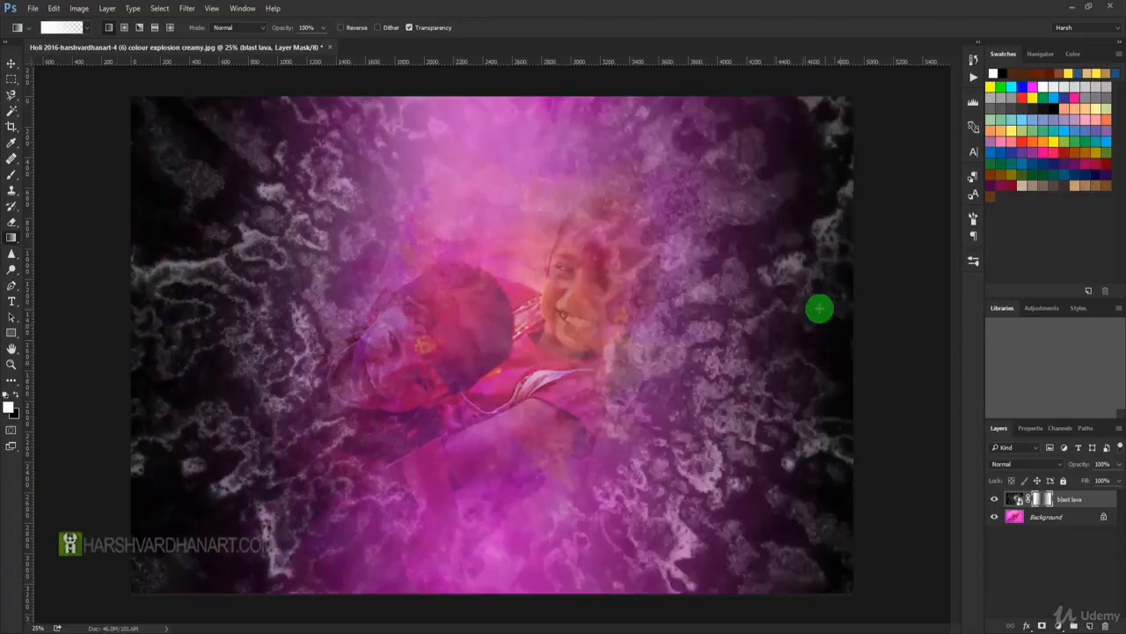
left_click_drag(486, 157, 491, 295)
left_click_drag(541, 628, 521, 418)
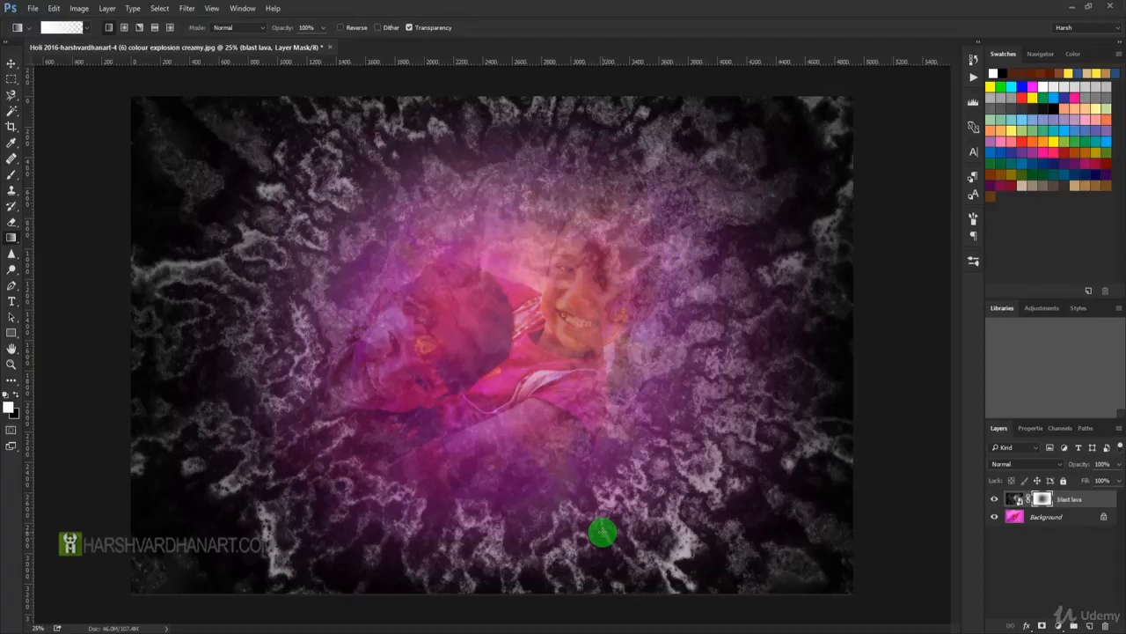
key("ctrl+BackSpace")
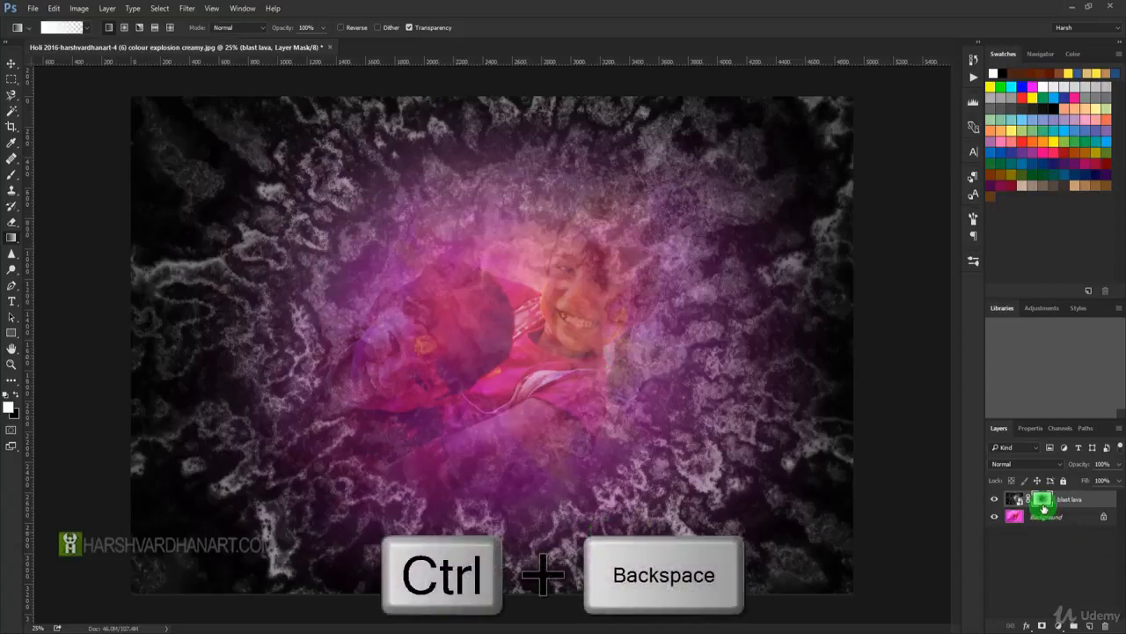
key("ctrl+BackSpace")
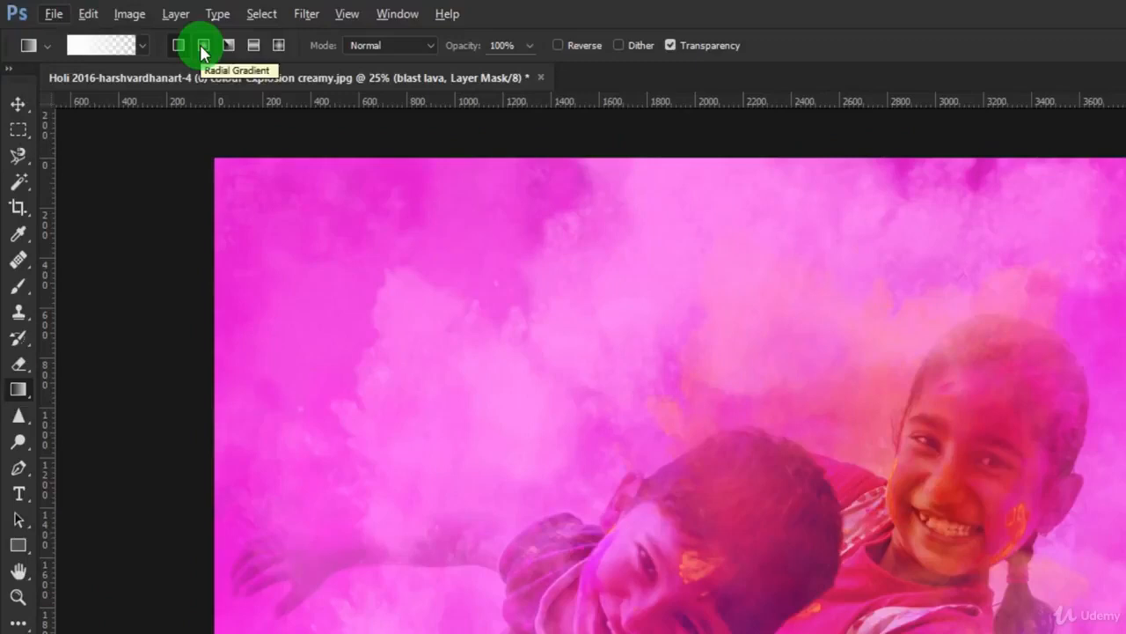
Switch to a Radial Gradient, draw it on the mask from the image centre to the upper-right corner, and view the mask alone.
left_click(203, 46)
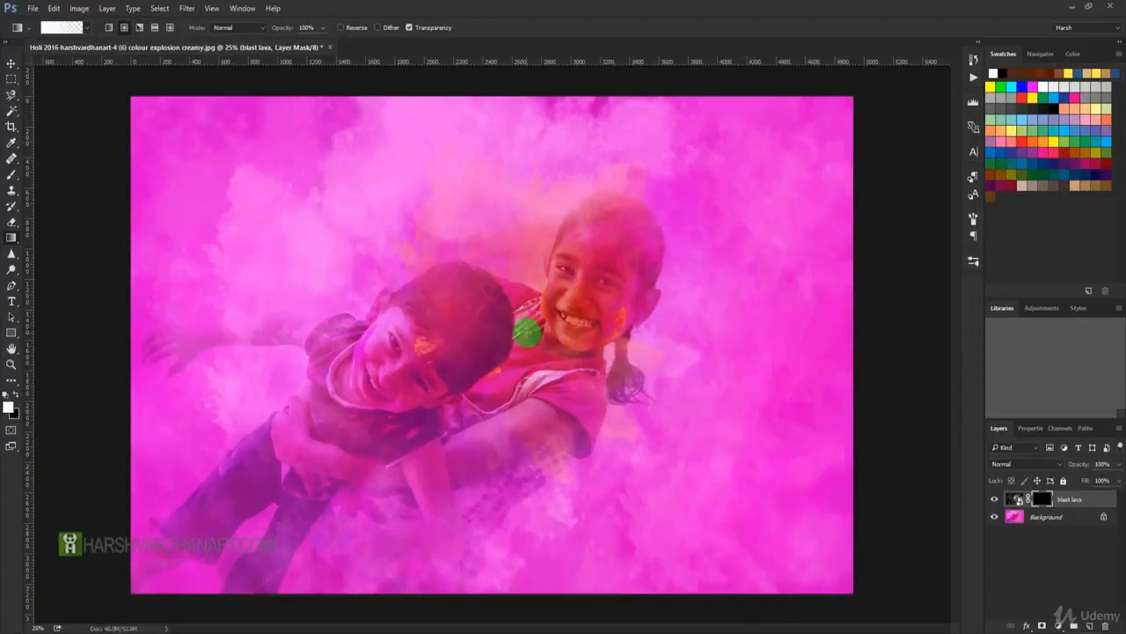
left_click_drag(507, 348, 866, 91)
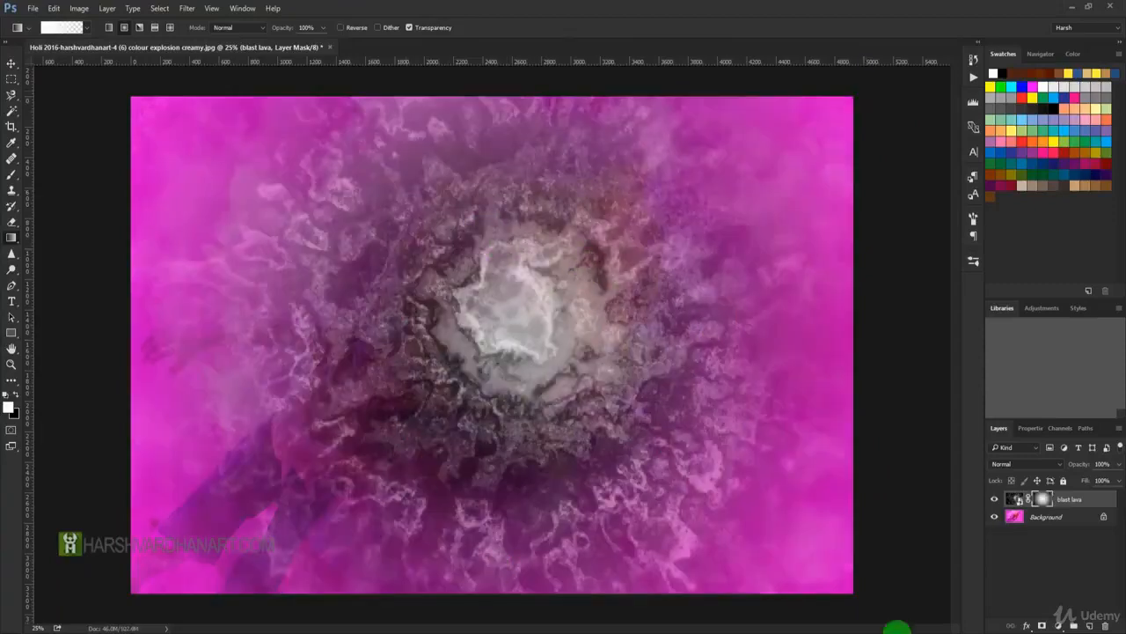
left_click(1042, 499, "alt")
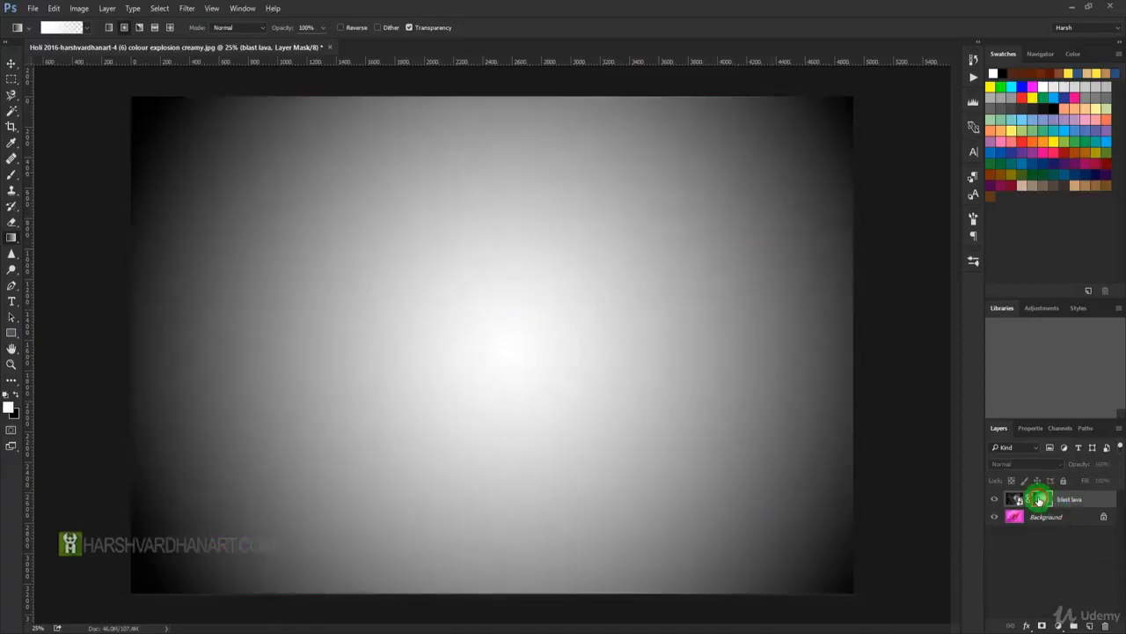
left_click(1040, 499, "alt")
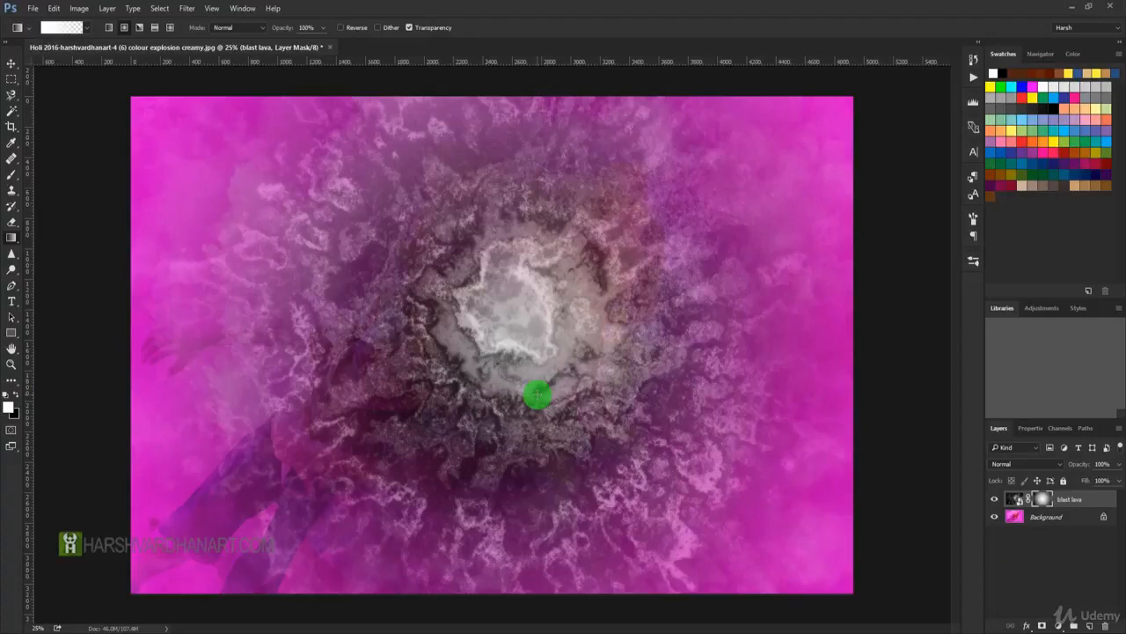
Invert the radial gradient mask, invert it back and refill the mask with black.
key("ctrl+i")
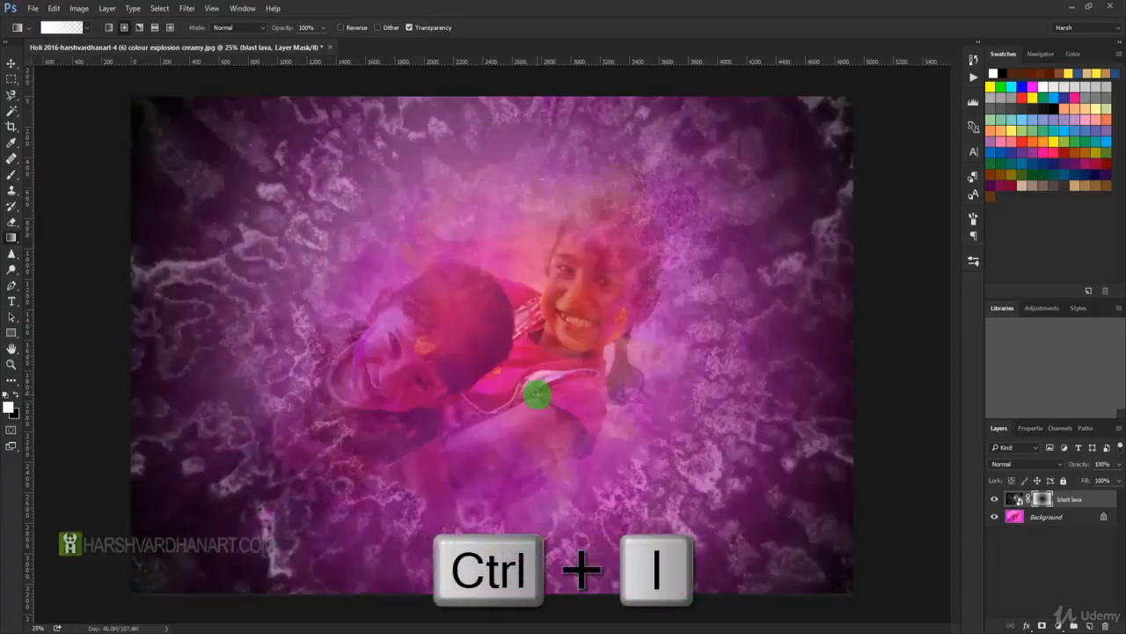
key("ctrl+i")
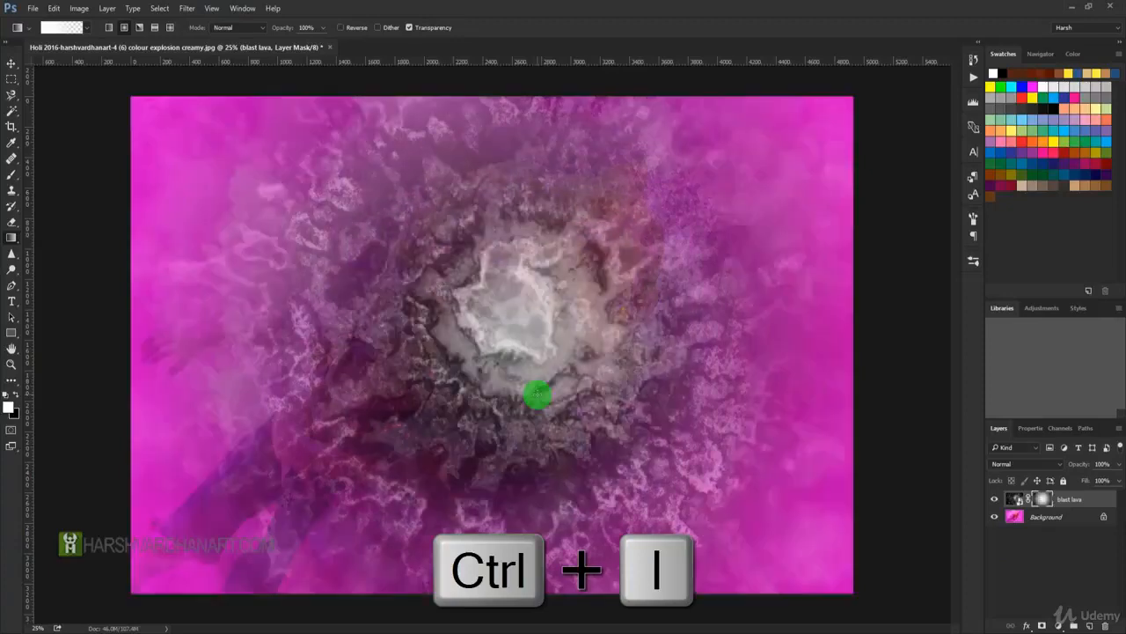
key("ctrl+i")
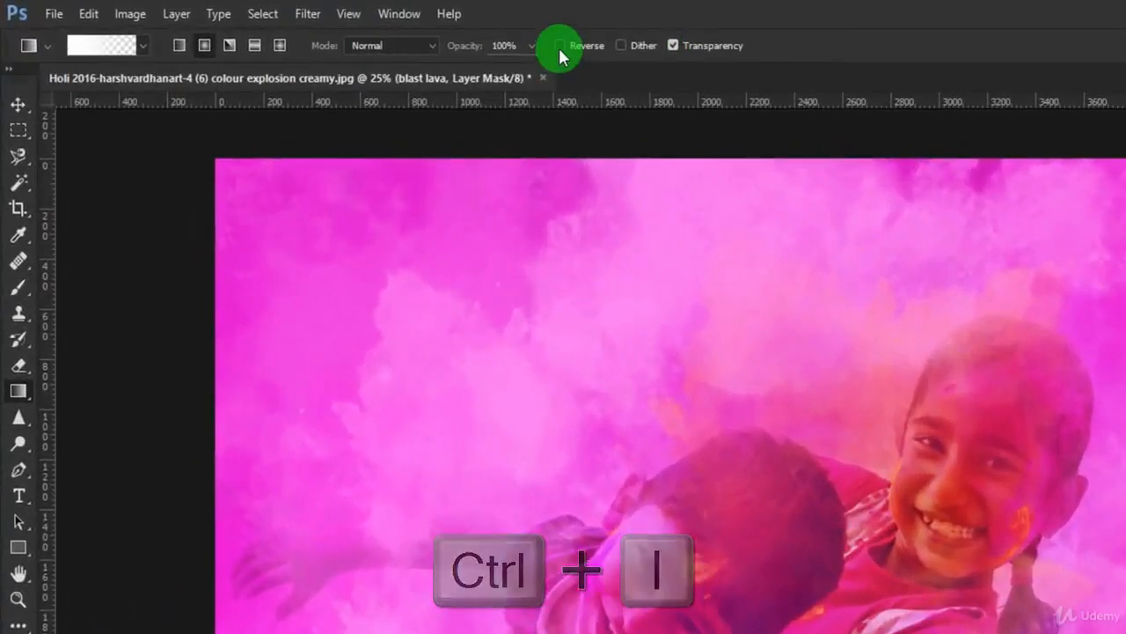
Enable the gradient's Reverse option and draw a radial gradient on the mask from between the children to the upper-right corner.
left_click(560, 45)
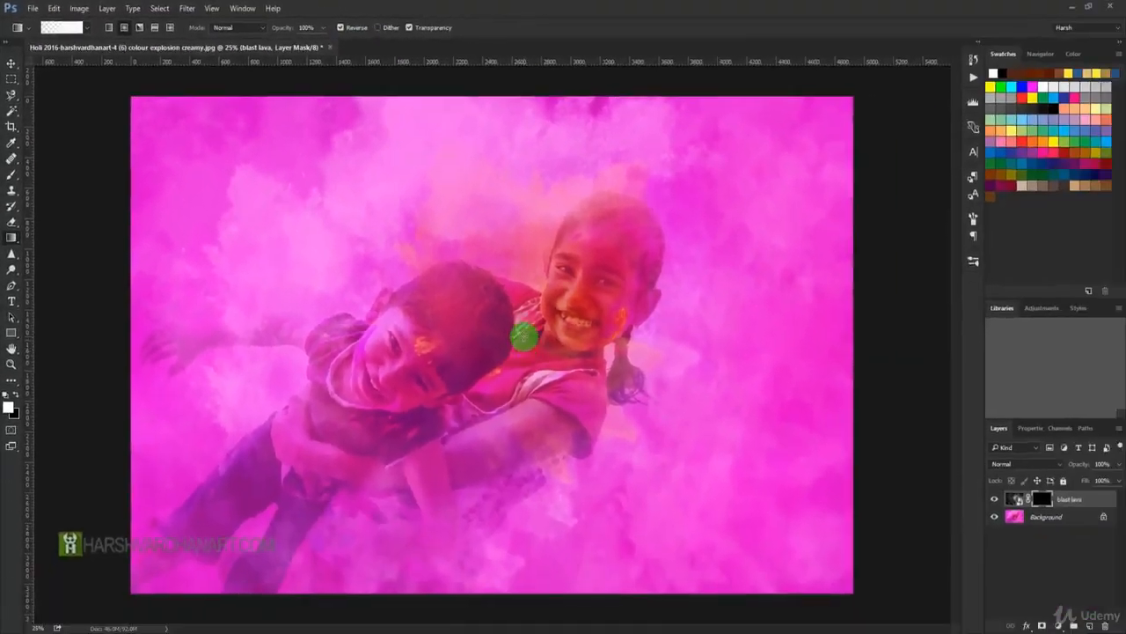
left_click_drag(828, 138, 855, 94)
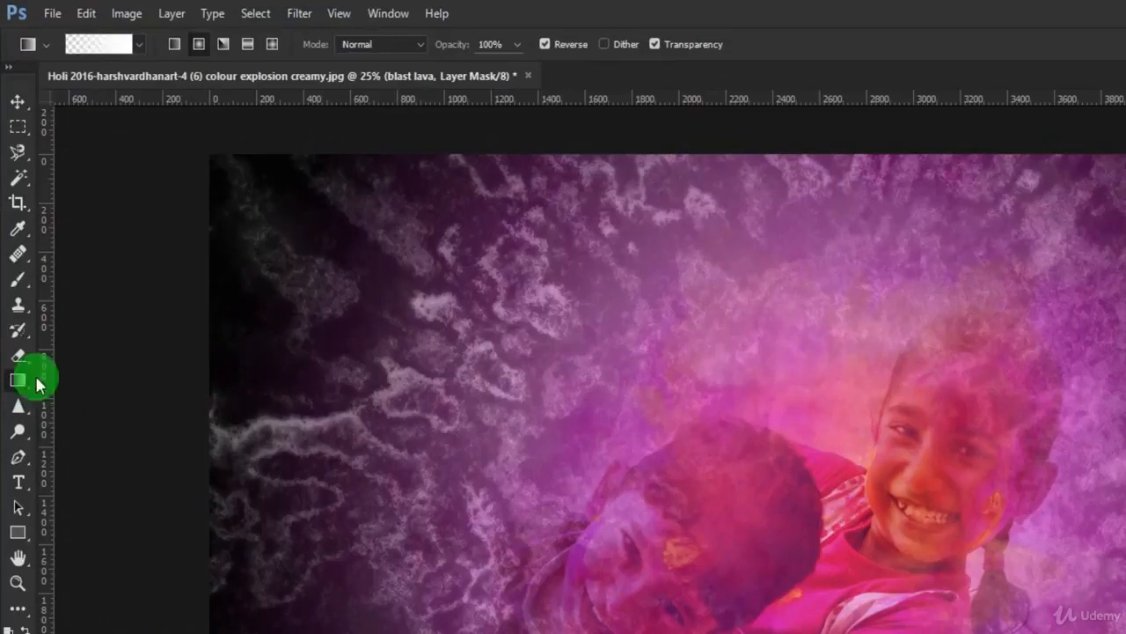
With the Brush tool at 11% opacity, paint on the blast lava mask over the two children, using black to reveal them.
left_click(29, 293)
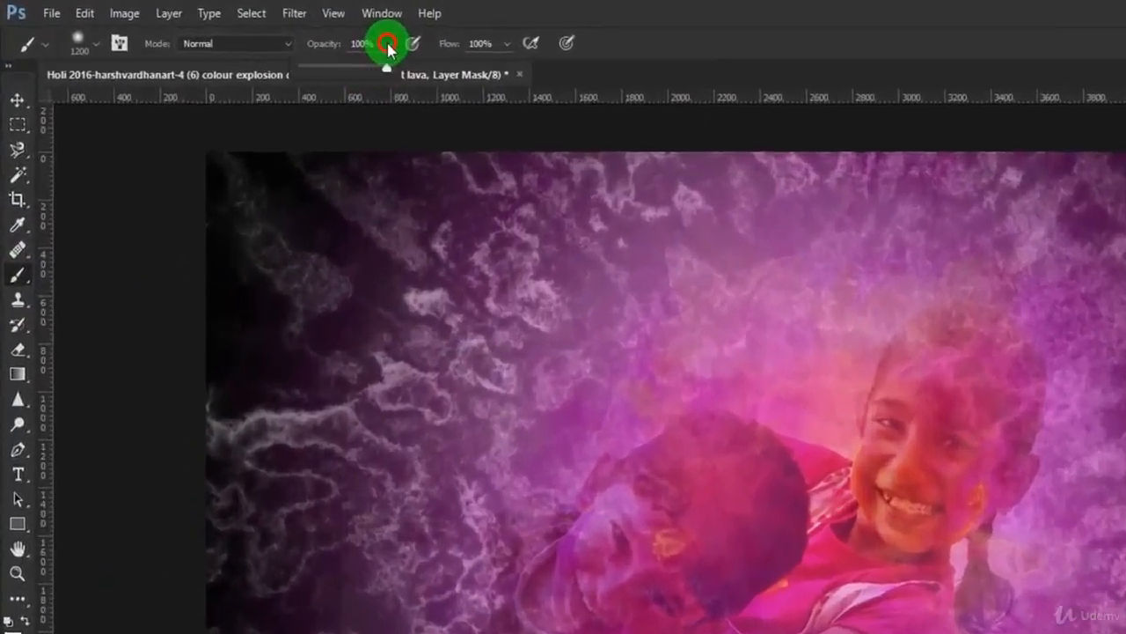
left_click_drag(271, 30, 222, 47)
left_click_drag(398, 85, 388, 86)
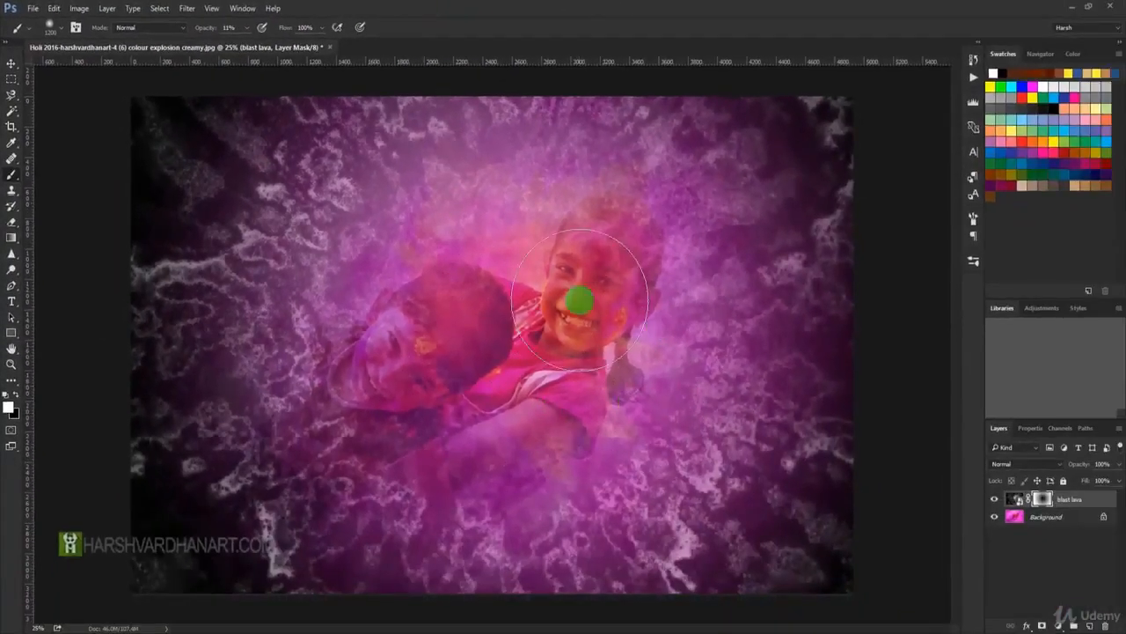
mouse_move(621, 306)
left_mouse_down()
mouse_move(575, 286)
mouse_move(575, 267)
mouse_move(607, 258)
left_mouse_up()
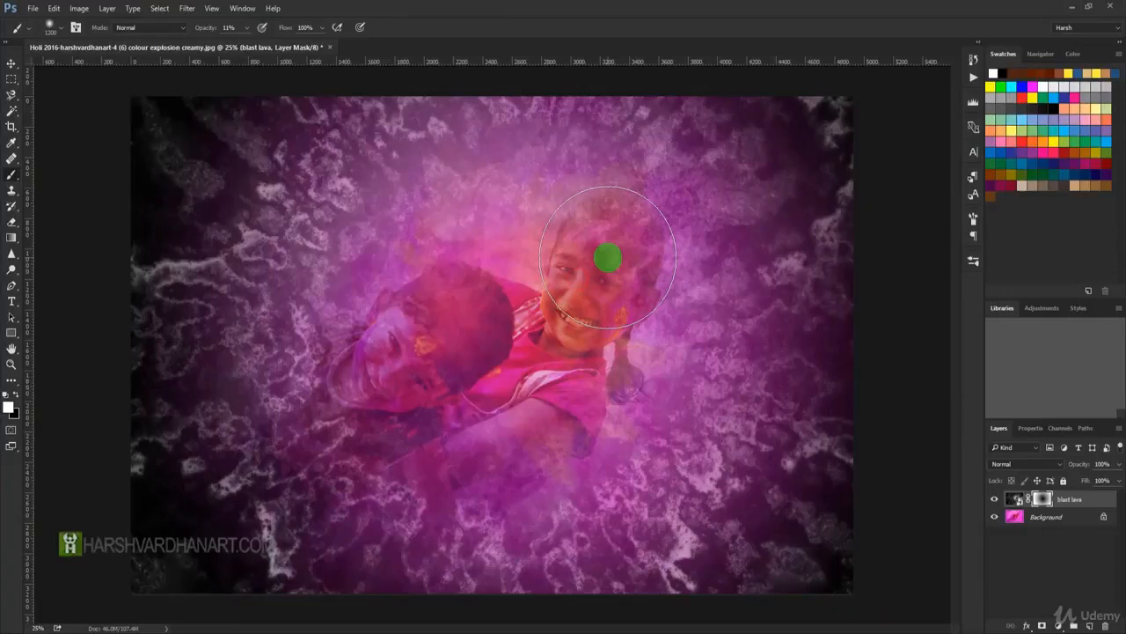
mouse_move(559, 353)
left_mouse_down()
mouse_move(576, 317)
mouse_move(501, 344)
mouse_move(627, 238)
mouse_move(573, 281)
mouse_move(559, 326)
left_mouse_up()
mouse_move(406, 348)
left_mouse_down()
mouse_move(377, 359)
mouse_move(420, 347)
mouse_move(366, 358)
mouse_move(382, 367)
mouse_move(420, 339)
mouse_move(438, 362)
mouse_move(389, 383)
mouse_move(415, 376)
mouse_move(387, 370)
mouse_move(371, 394)
mouse_move(465, 353)
mouse_move(559, 374)
left_mouse_up()
mouse_move(535, 449)
left_mouse_down()
mouse_move(568, 395)
mouse_move(624, 243)
mouse_move(599, 244)
mouse_move(607, 229)
mouse_move(591, 262)
mouse_move(604, 255)
mouse_move(639, 322)
mouse_move(619, 378)
mouse_move(578, 423)
mouse_move(451, 480)
mouse_move(483, 445)
mouse_move(367, 334)
mouse_move(307, 346)
mouse_move(440, 307)
mouse_move(399, 307)
mouse_move(390, 259)
mouse_move(520, 241)
mouse_move(589, 257)
mouse_move(624, 372)
mouse_move(390, 440)
mouse_move(496, 463)
mouse_move(593, 311)
mouse_move(536, 335)
mouse_move(630, 377)
mouse_move(604, 297)
mouse_move(573, 327)
mouse_move(484, 502)
mouse_move(844, 180)
mouse_move(810, 374)
mouse_move(830, 113)
mouse_move(796, 462)
left_mouse_up()
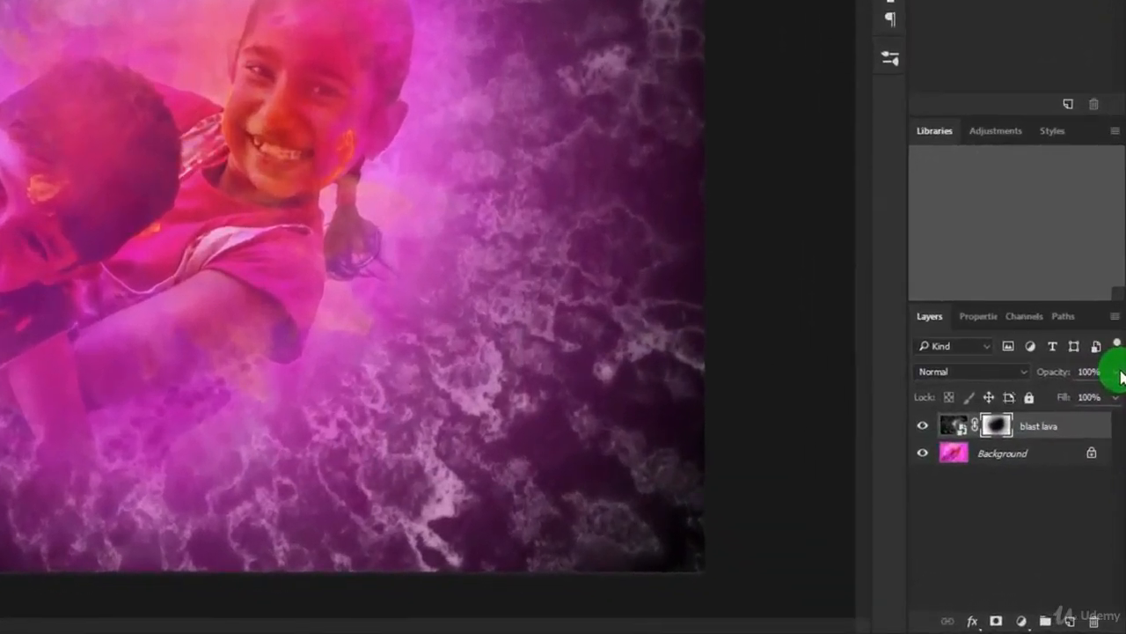
Lower the blast lava layer's opacity to 63% and deselect the layer.
left_click(1117, 409)
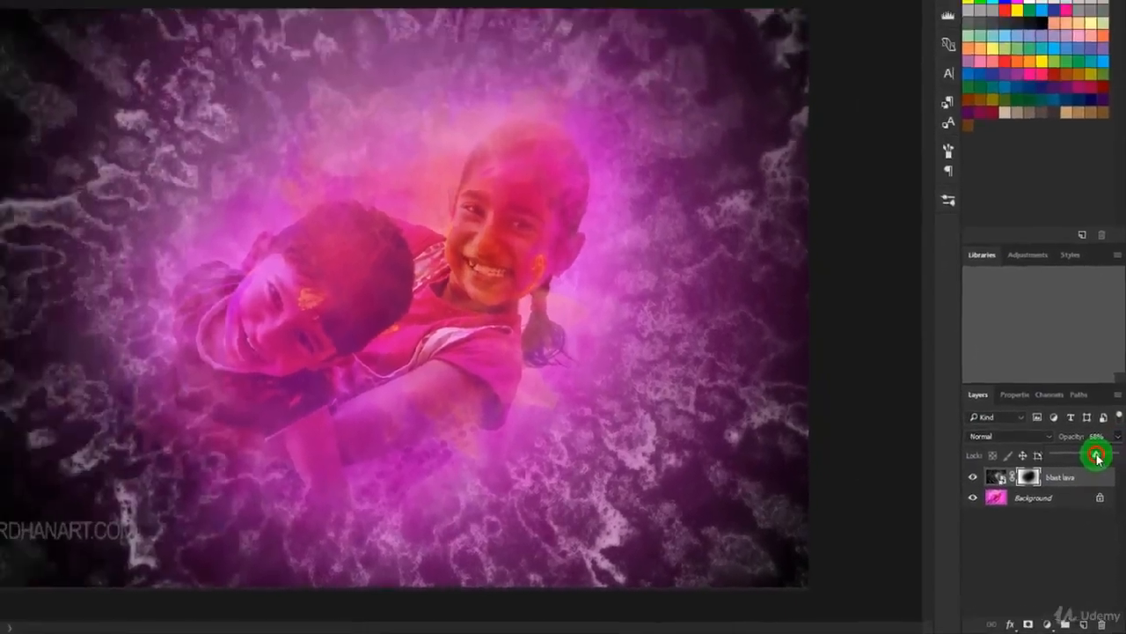
left_click(1090, 413)
left_click_drag(1100, 482, 1099, 482)
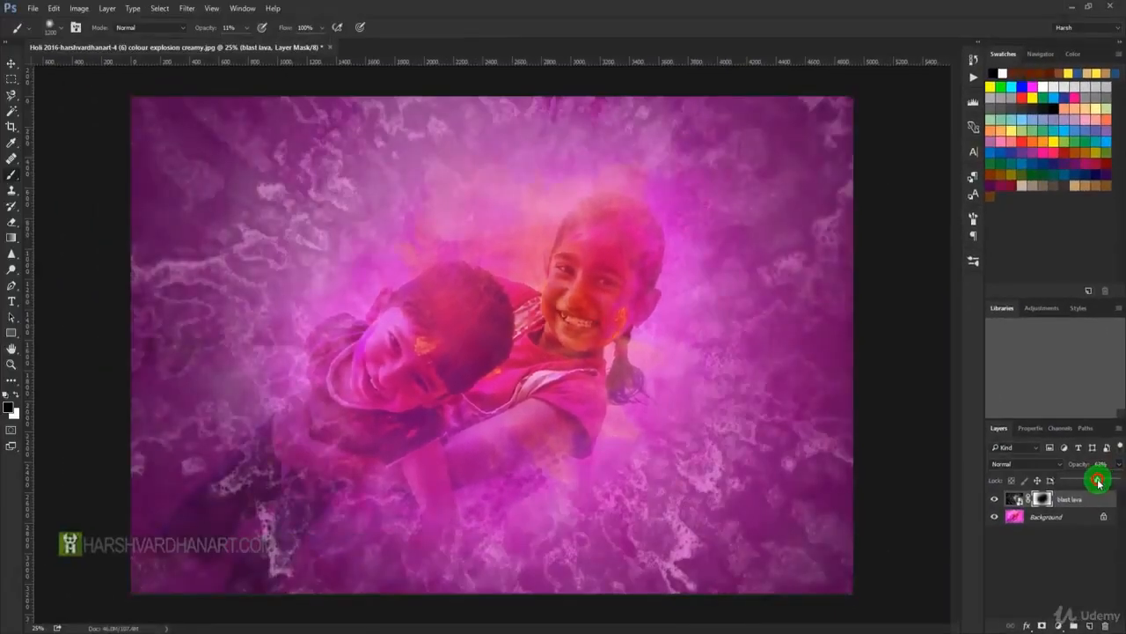
left_click(1086, 549)
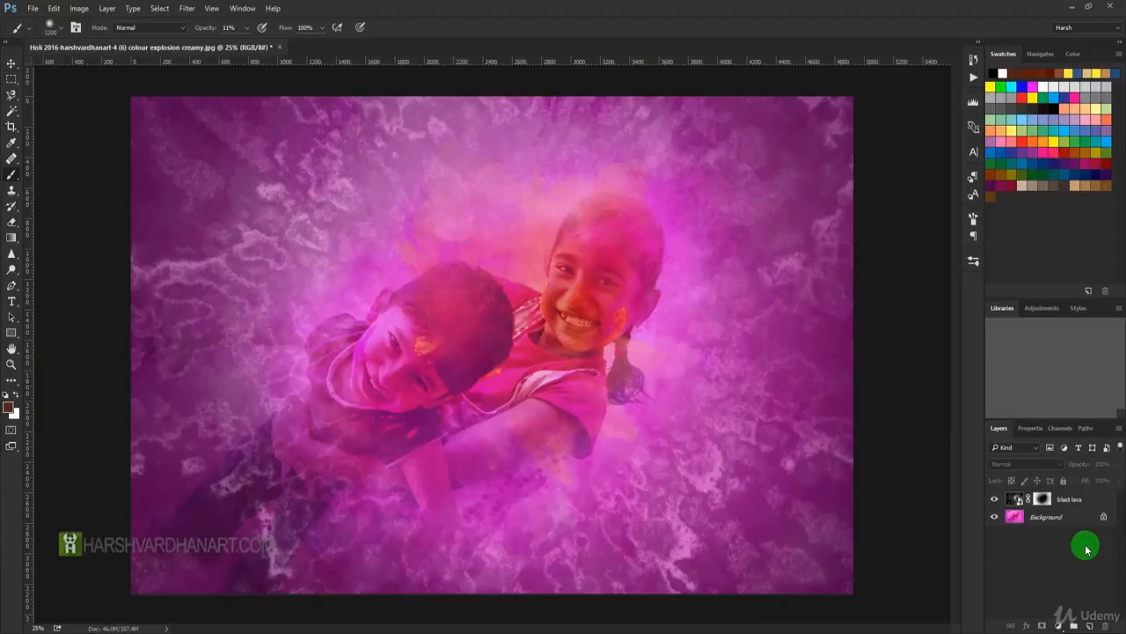
Select the blast lava layer and try the Soft Light and Overlay blending modes on it.
left_click(1012, 498)
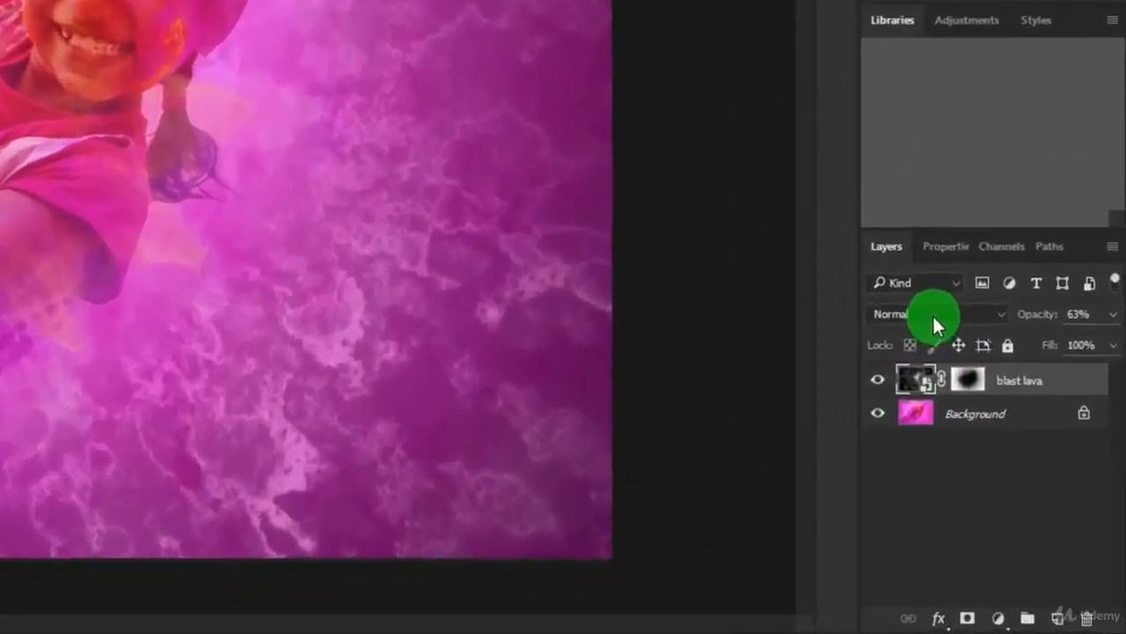
left_click(1020, 464)
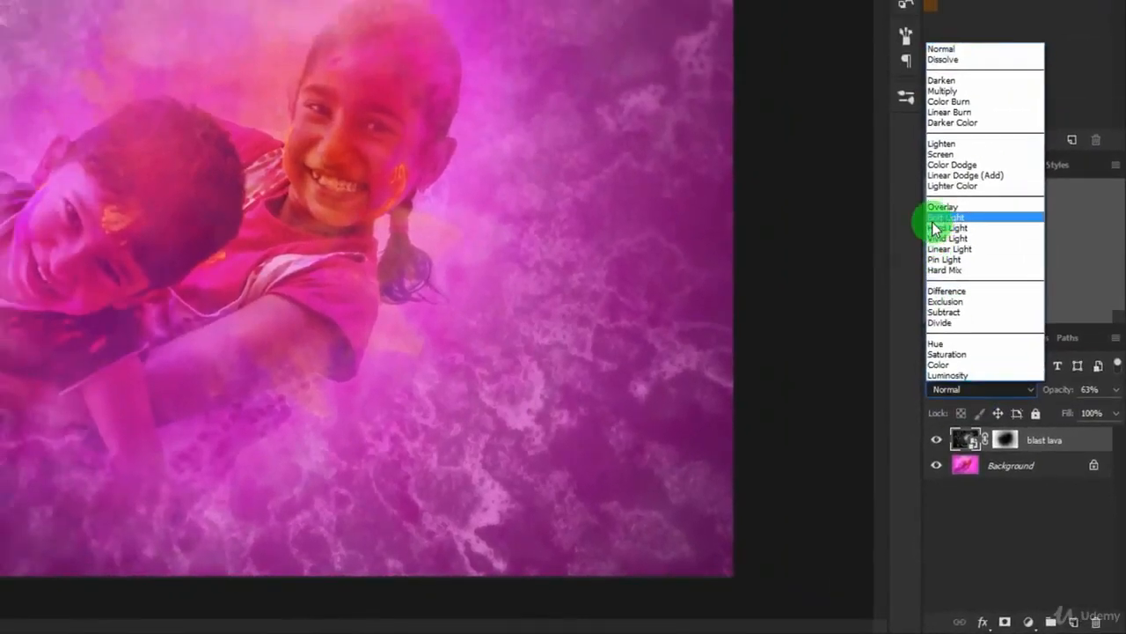
left_click(935, 220)
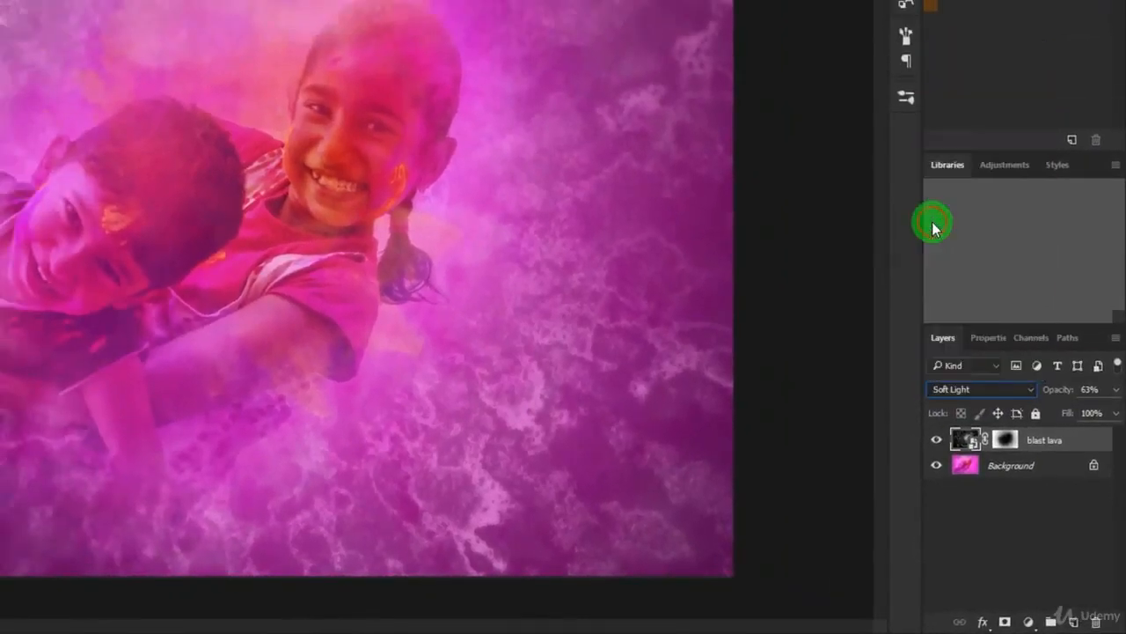
left_click(955, 393)
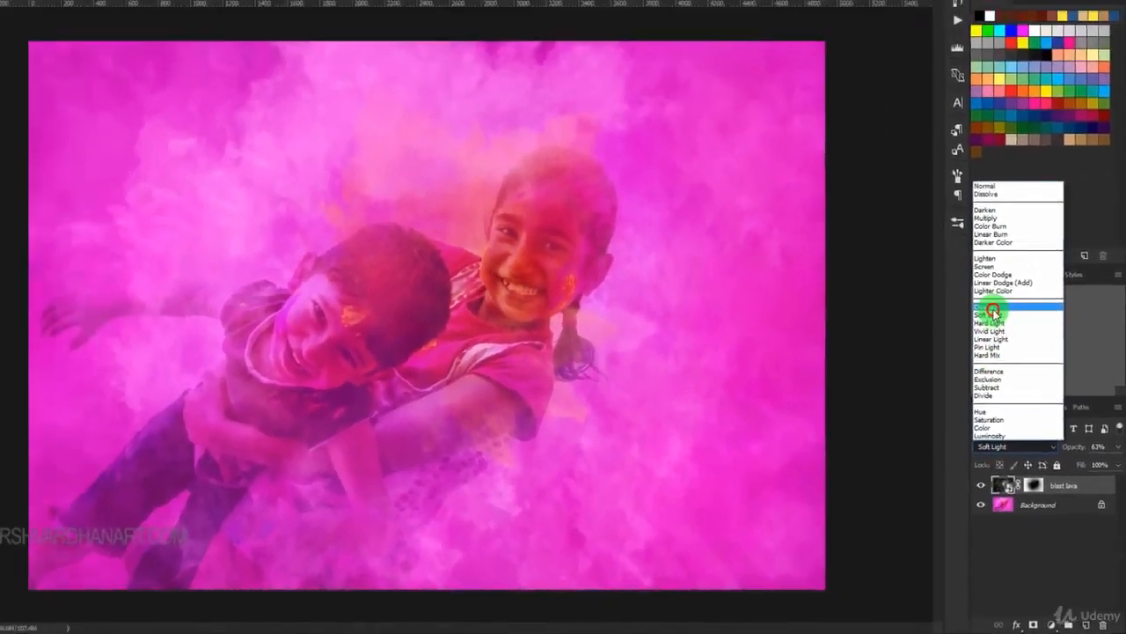
left_click(942, 206)
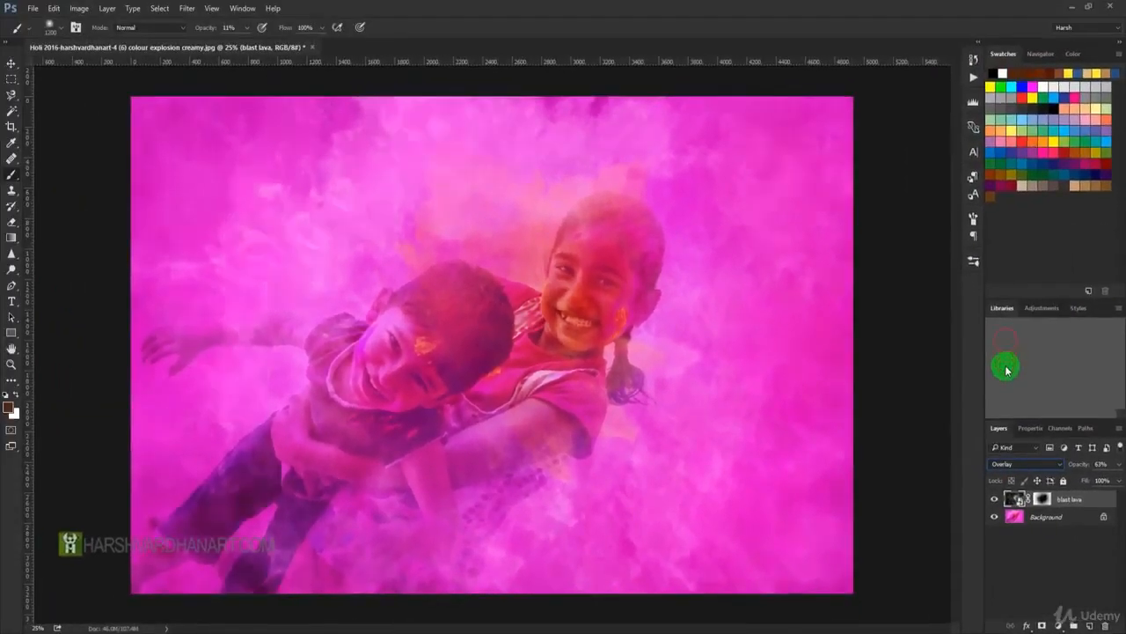
Raise the blast lava layer's opacity to 100% and set its blending mode to Soft Light.
left_click(1120, 466)
mouse_move(1120, 466)
left_mouse_down()
mouse_move(1101, 472)
mouse_move(1118, 483)
left_mouse_up()
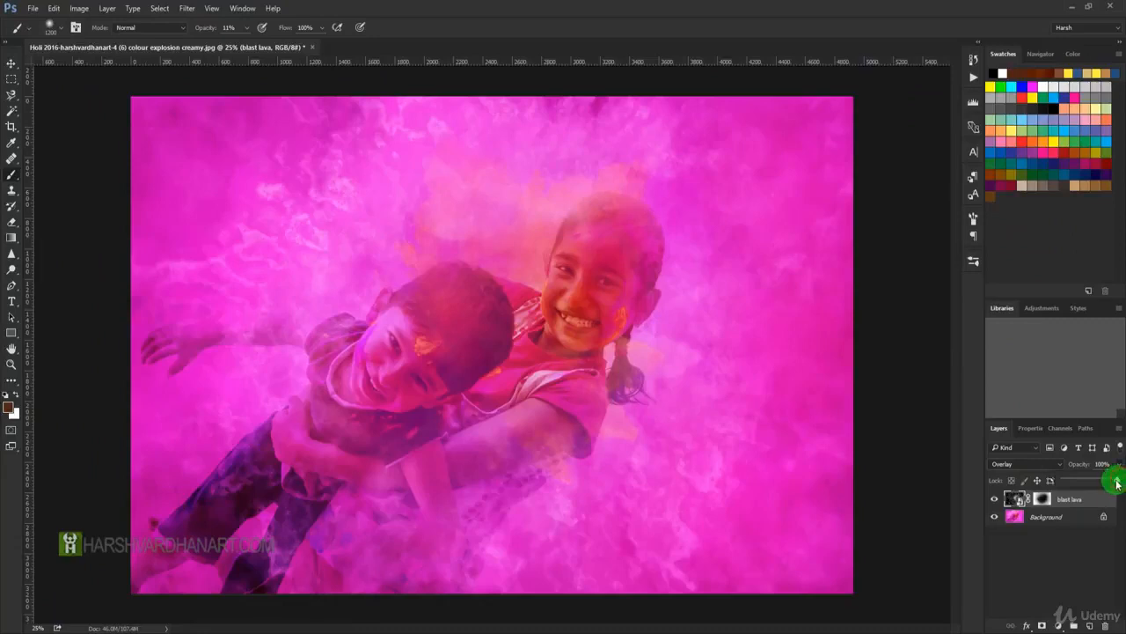
left_click(1036, 462)
left_click(1004, 348)
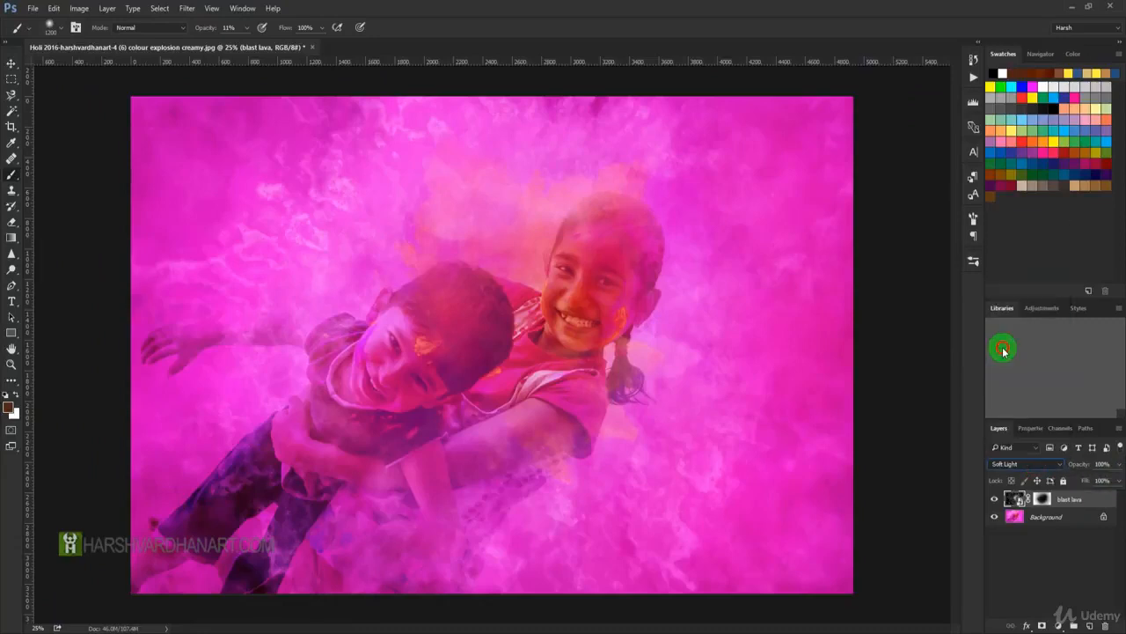
Step the blast lava layer upward through the blending modes, including Linear Dodge (Add), Lighten, Darker Color and Color Burn, ending on Multiply.
key("Up")
key("Up")
key("Up")
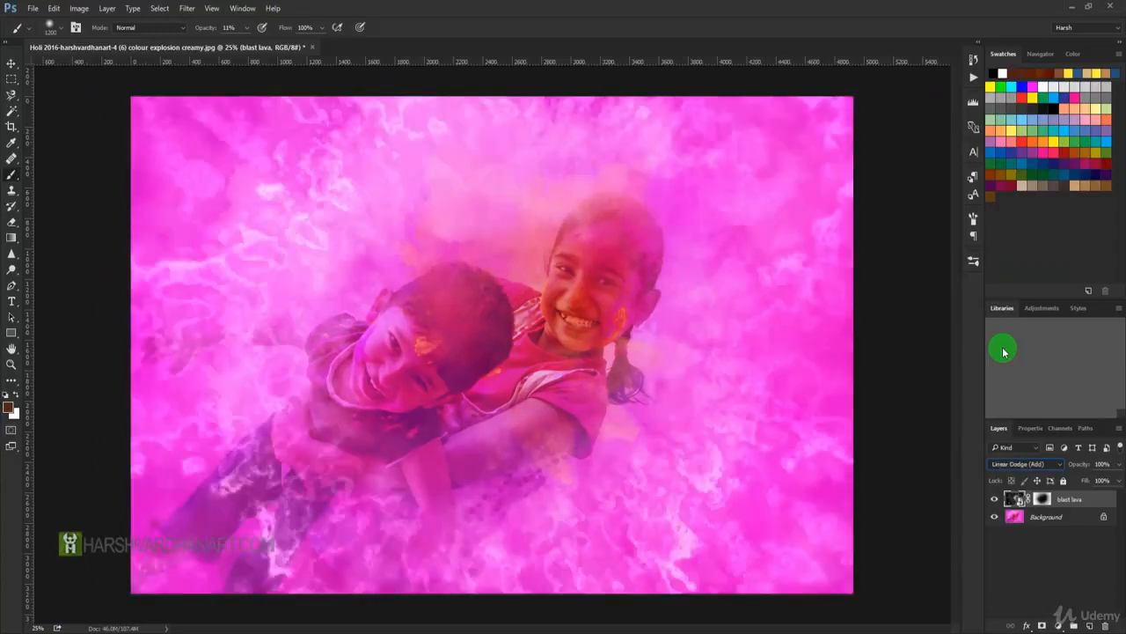
key("Up")
key("Up")
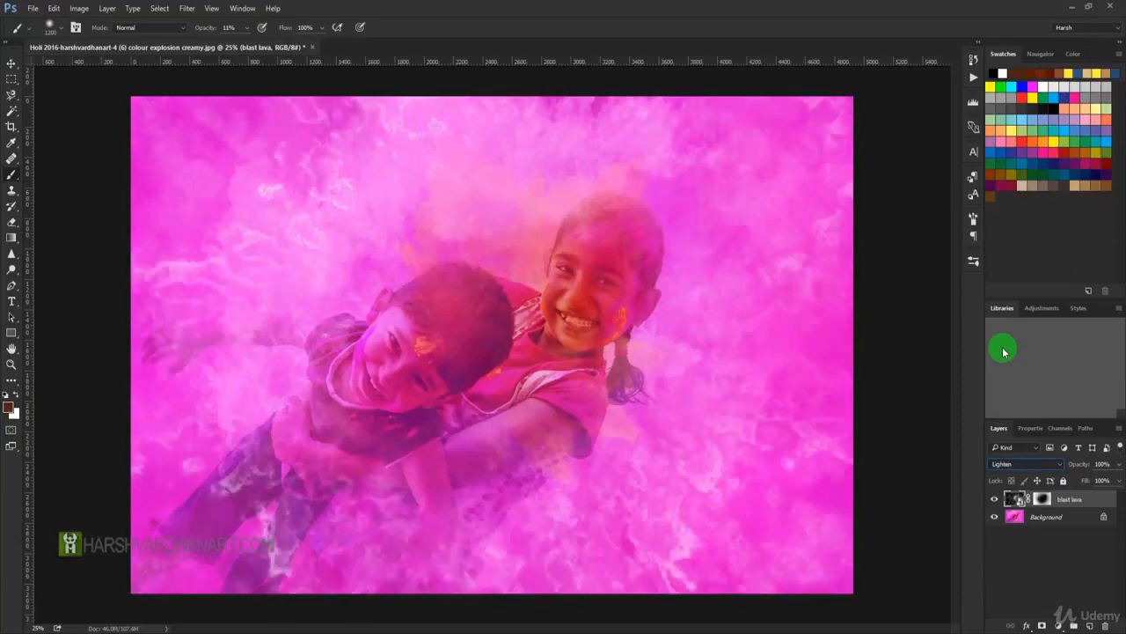
key("Up")
key("Up")
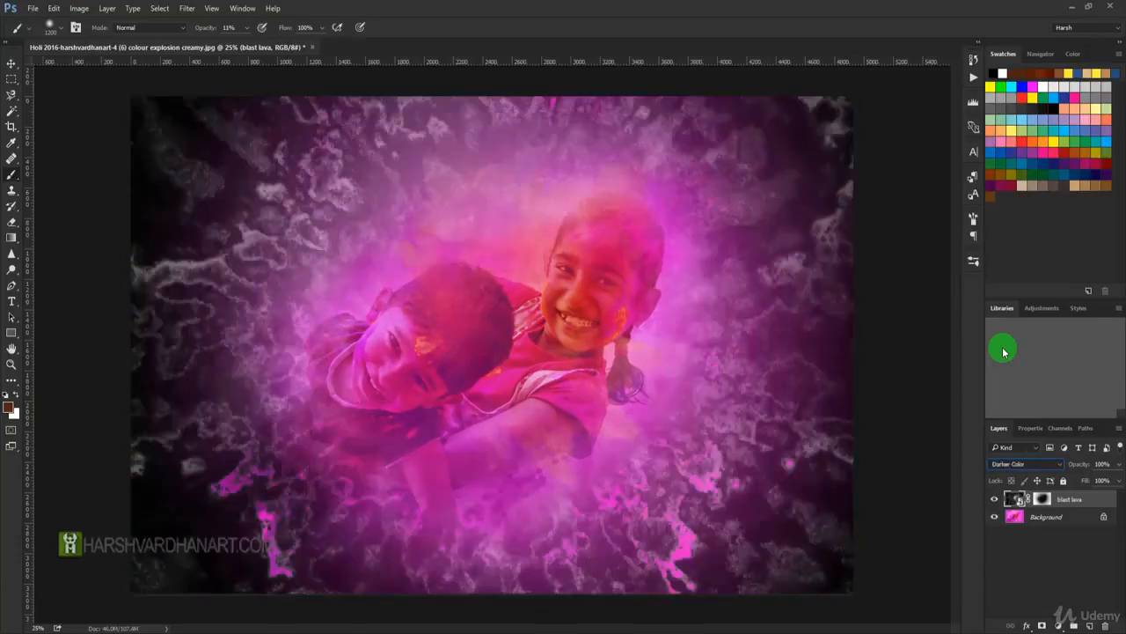
key("Up")
key("Up")
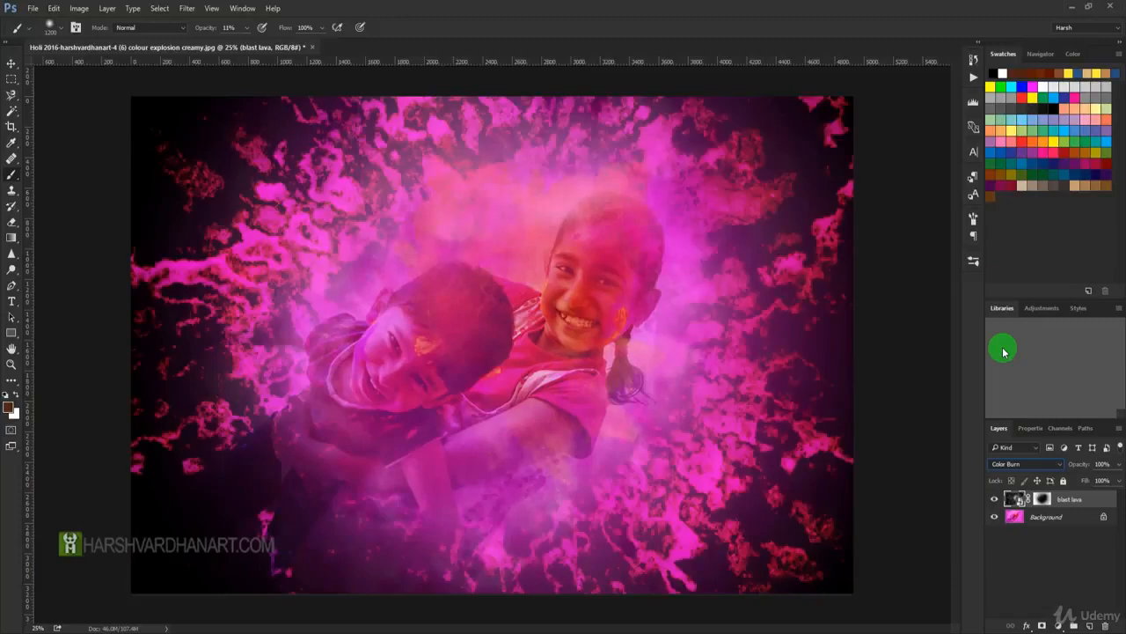
key("Up")
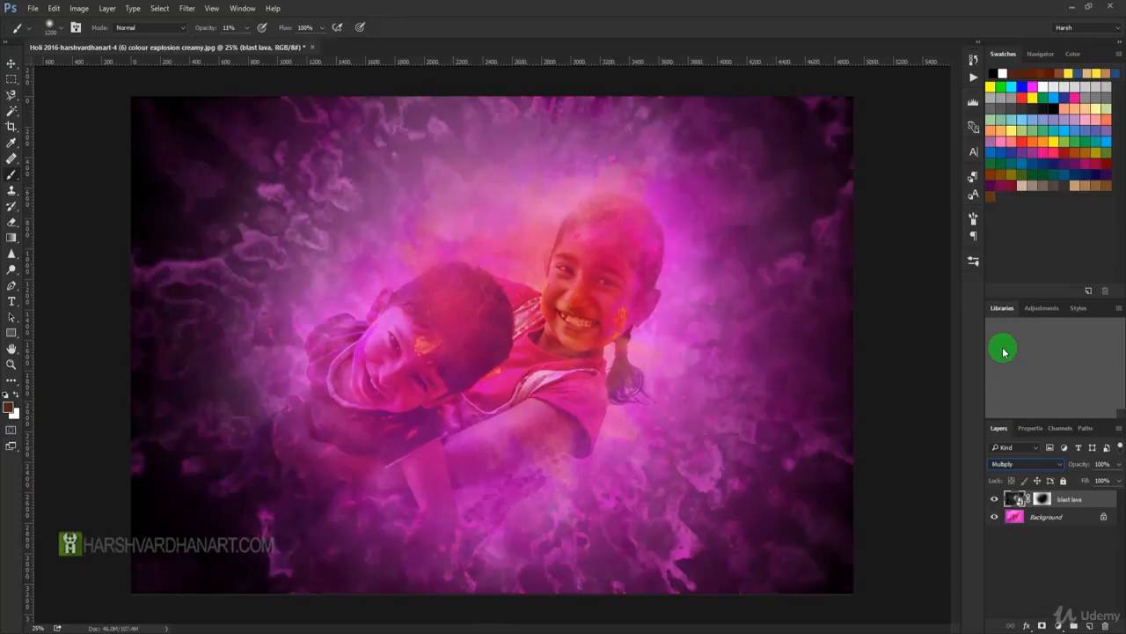
Lower the opacity of the Multiply-blended blast lava layer to 64% and deselect the layer.
left_click(1118, 464)
mouse_move(1100, 480)
left_mouse_down()
mouse_move(1079, 473)
mouse_move(1098, 479)
left_mouse_up()
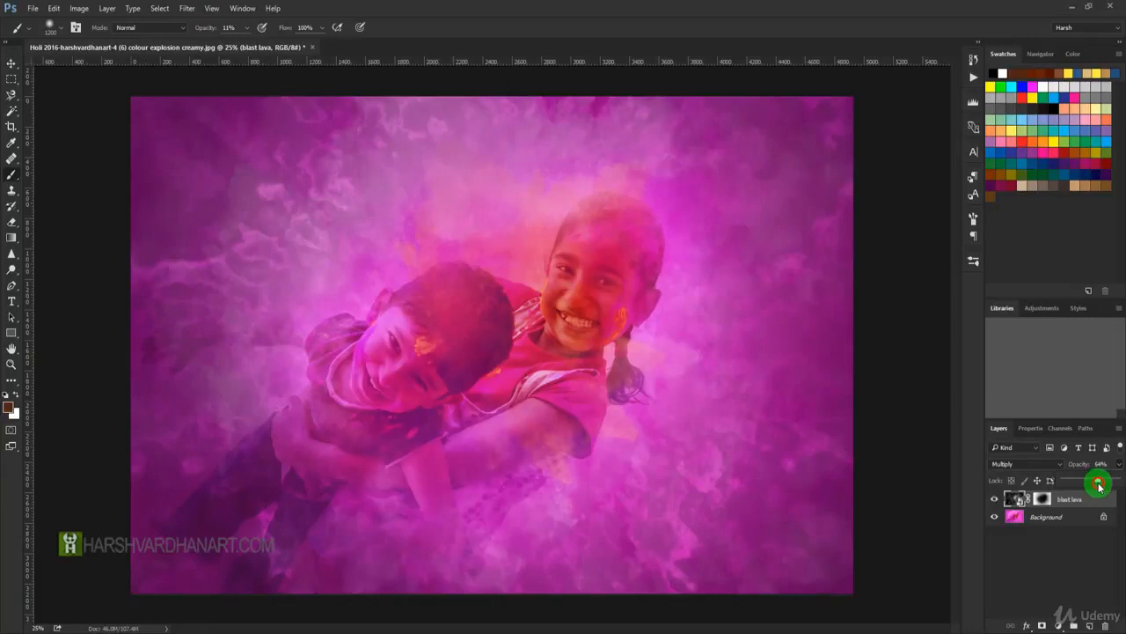
left_click(1066, 561)
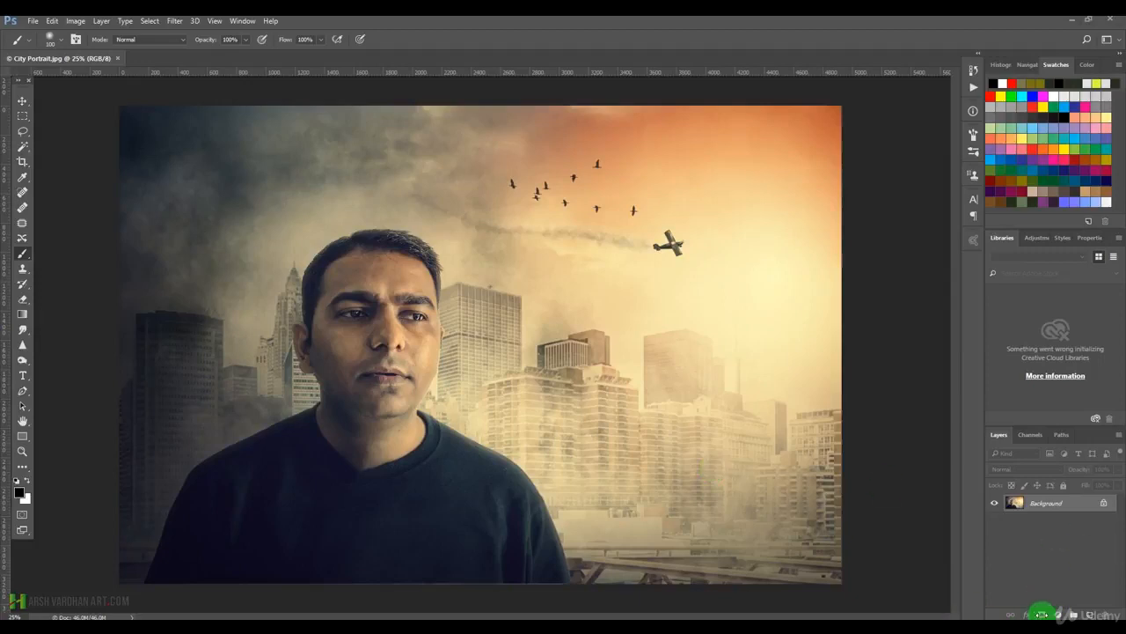
Add a white layer mask to the City Portrait background and undo it, and do the same with a black layer mask.
key("super+plus")
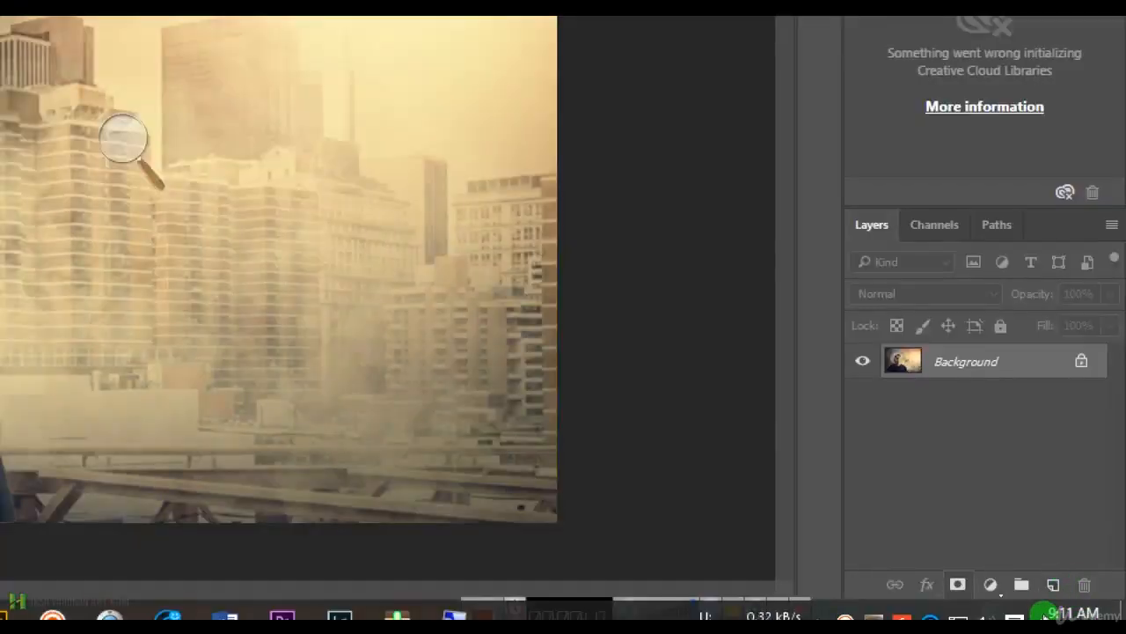
left_click(957, 584)
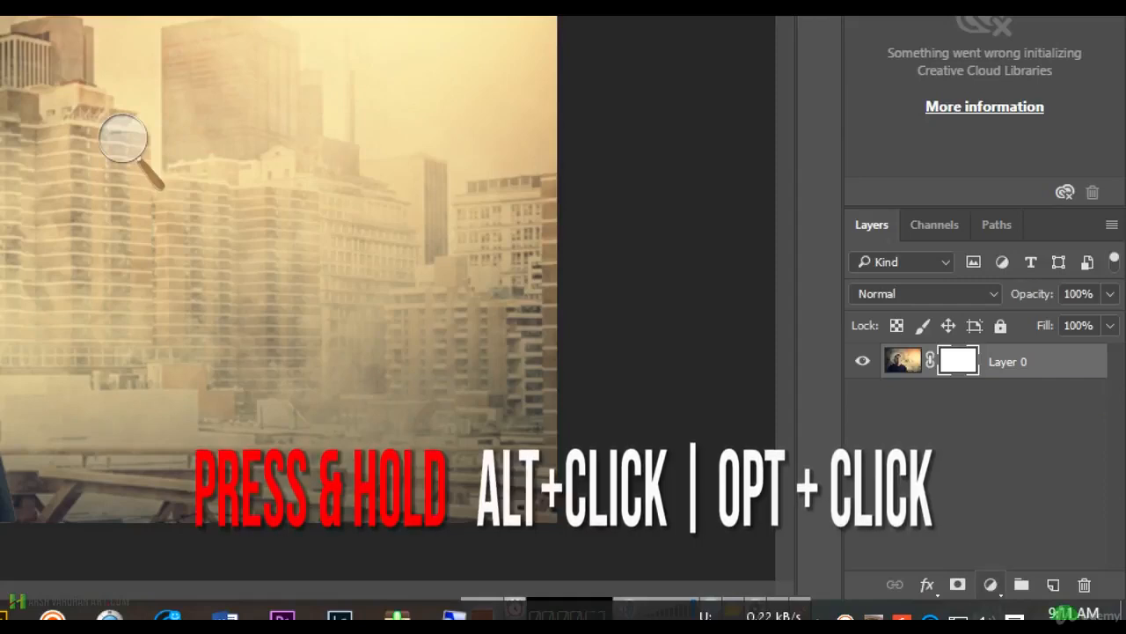
key("ctrl+z")
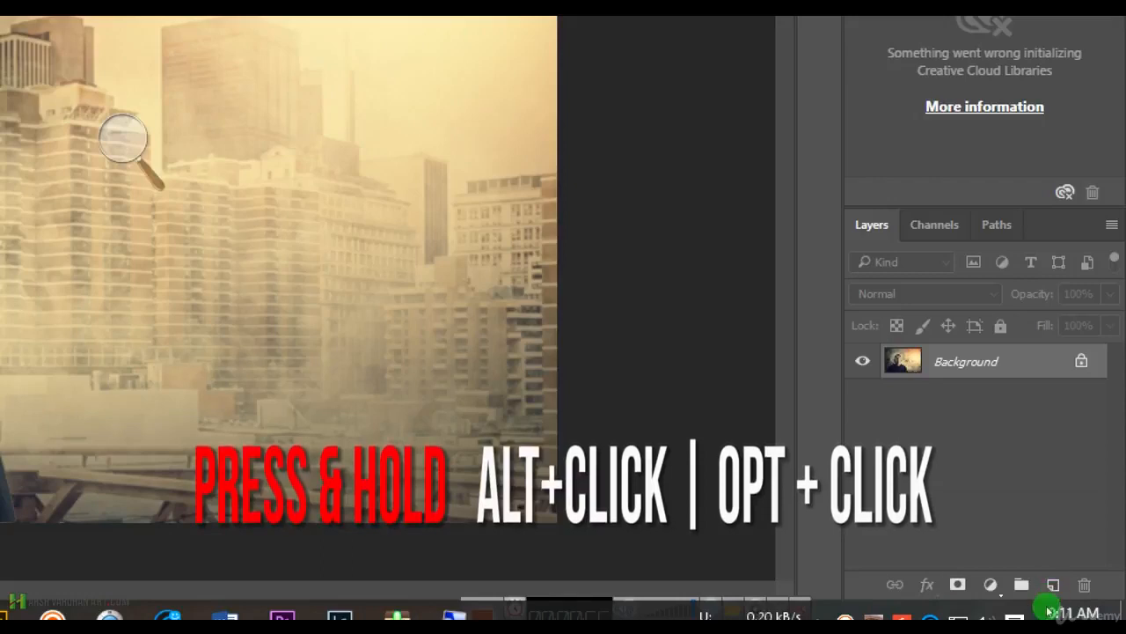
left_click(957, 584, "alt")
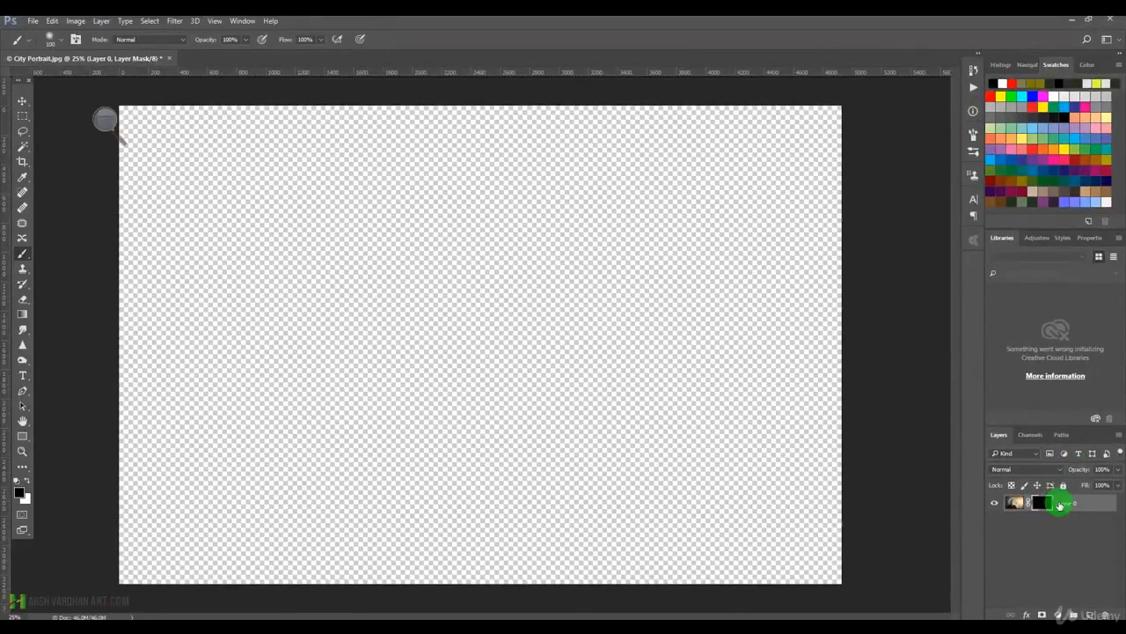
key("ctrl+z")
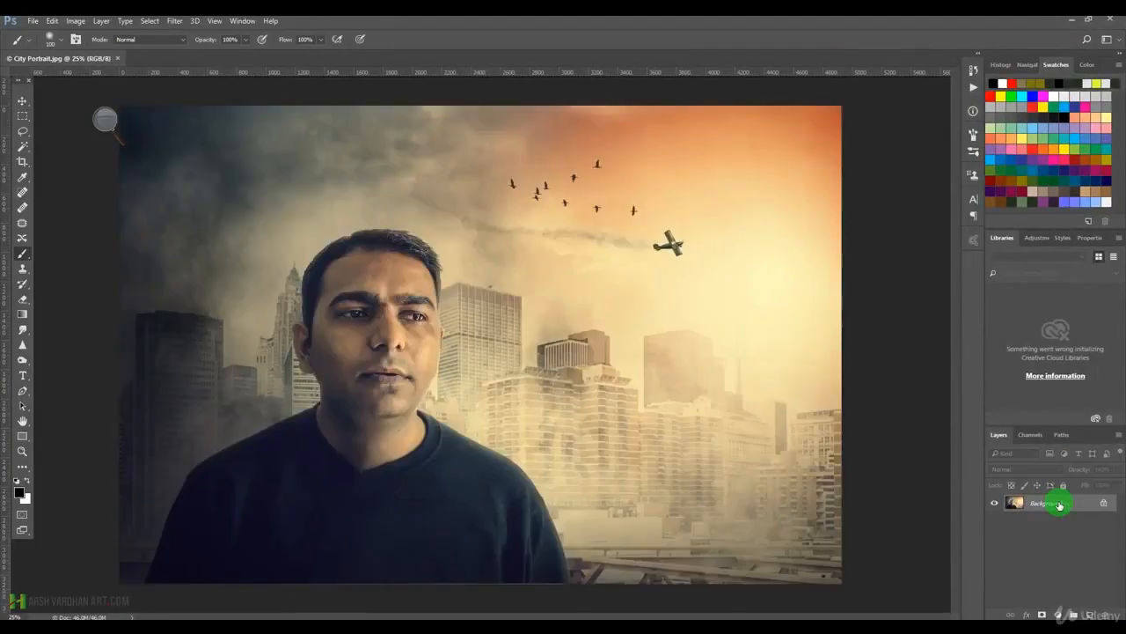
Add a white layer mask to the City Portrait background, invert it to black and invert it back to white.
left_click(1042, 613)
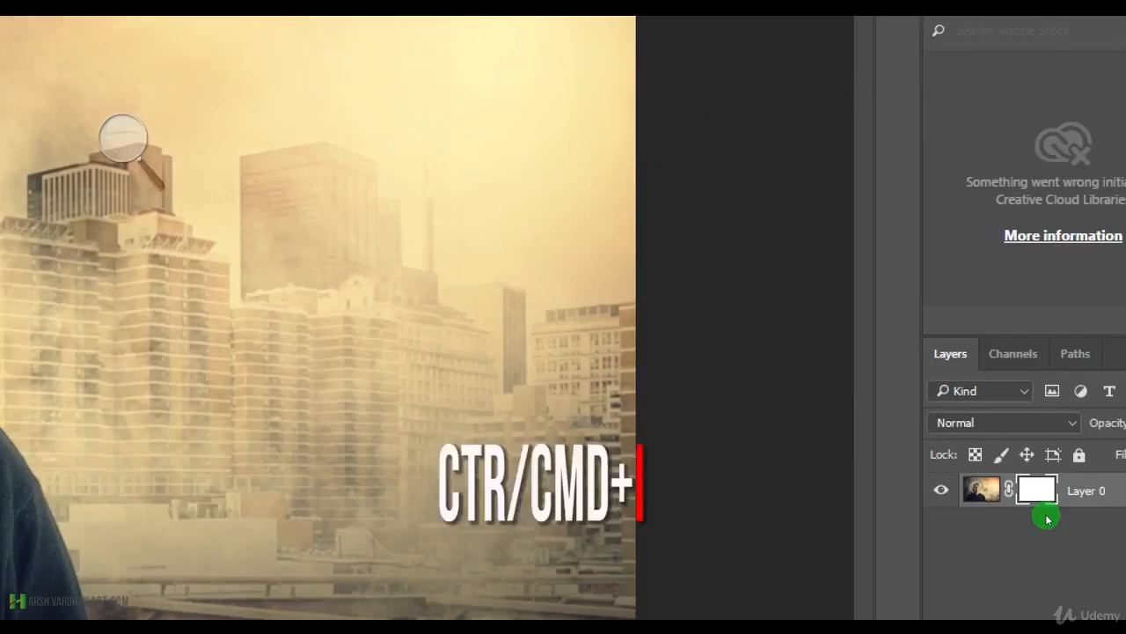
key("ctrl+i")
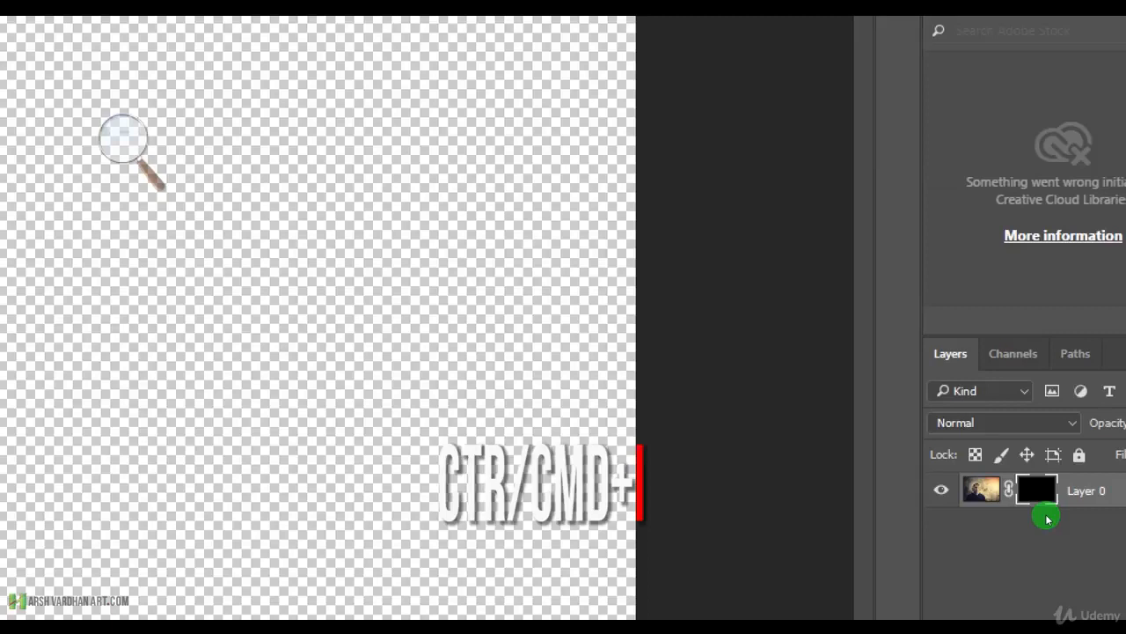
key("ctrl+i")
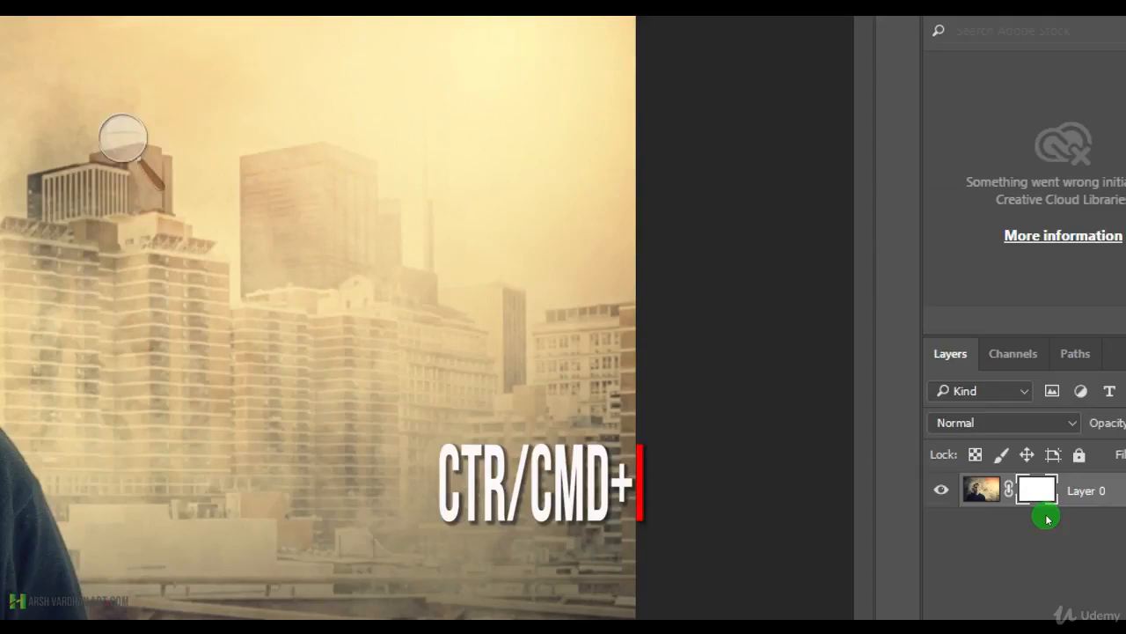
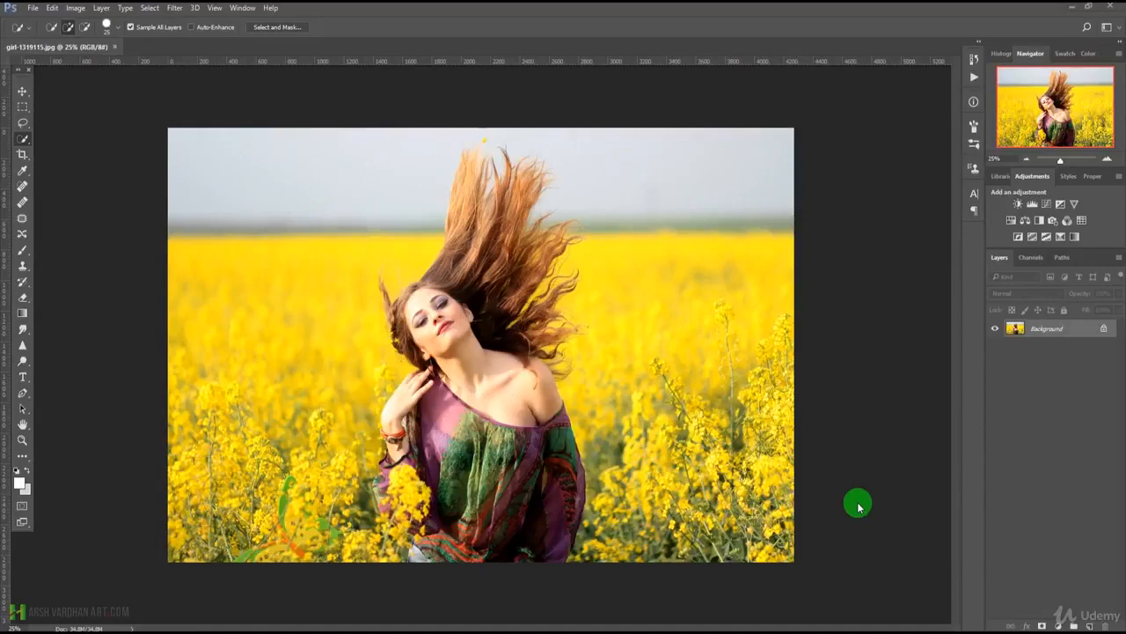
Look up the installed Photoshop CC release in the program's About information and close it.
left_click(246, 9)
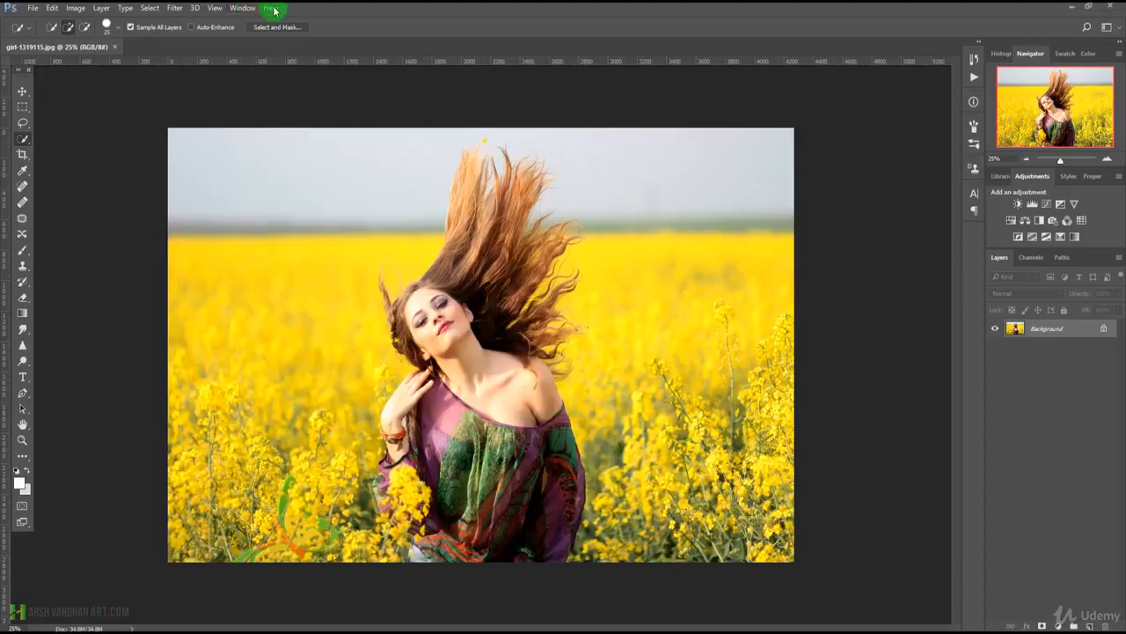
left_click(272, 9)
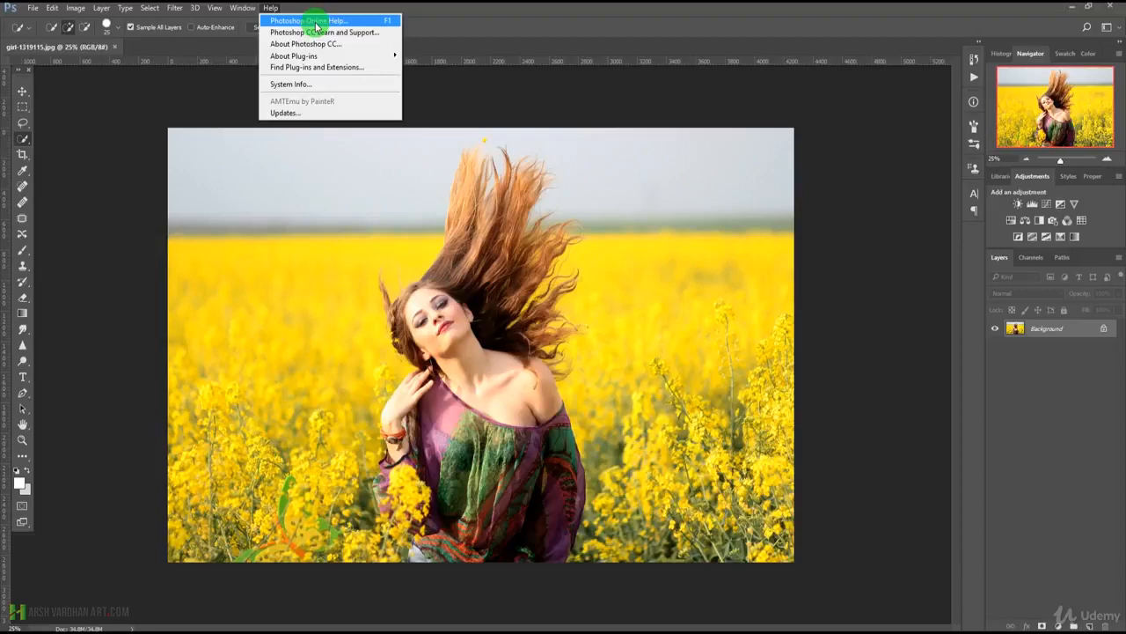
left_click(308, 44)
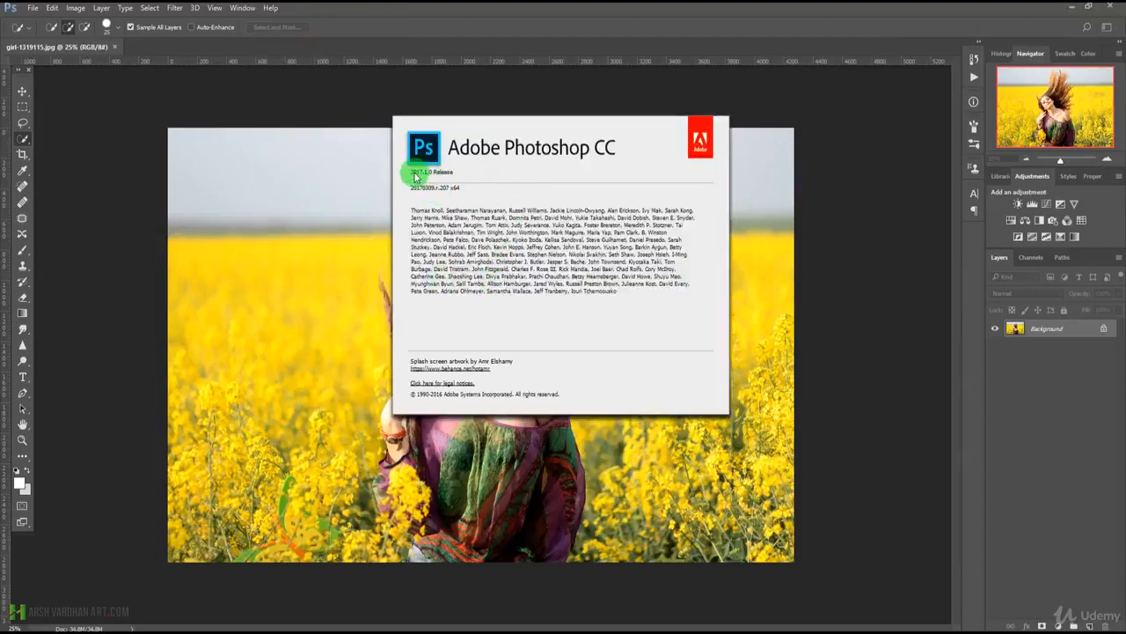
left_click(744, 104)
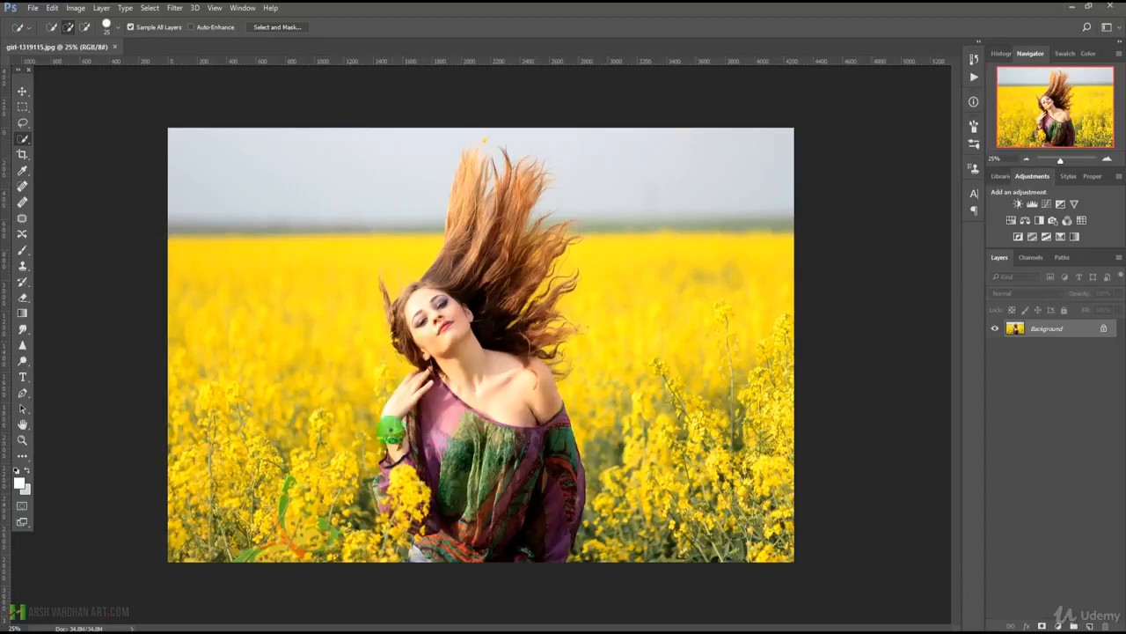
Choose the Quick Selection tool and open the photo of the woman in the Select and Mask workspace.
right_click(21, 145)
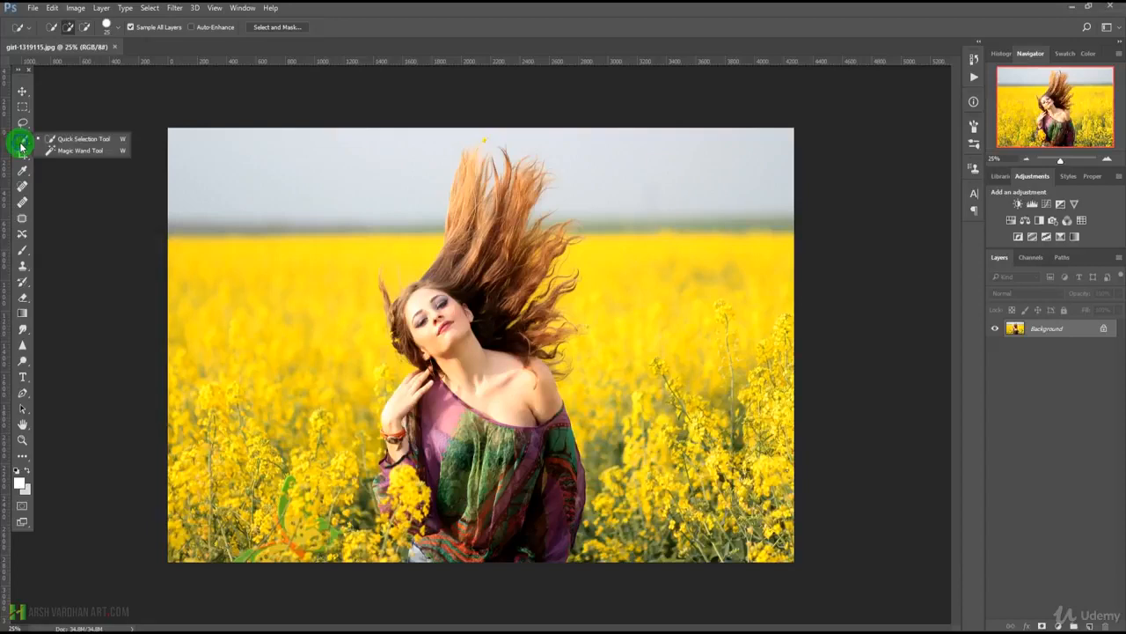
left_click(68, 139)
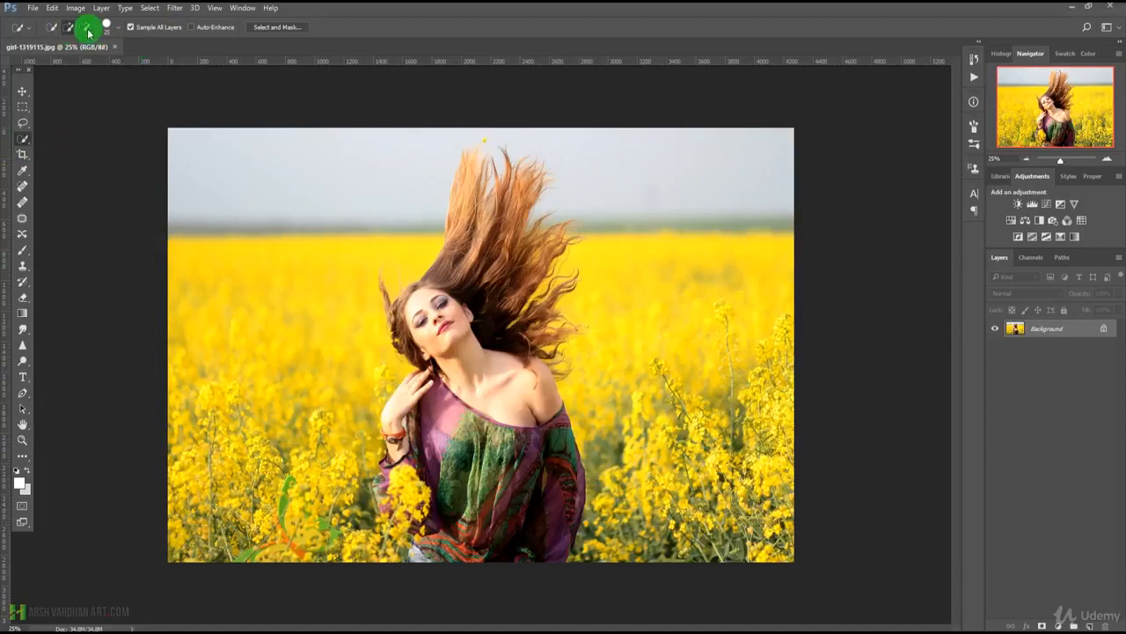
key("super+plus")
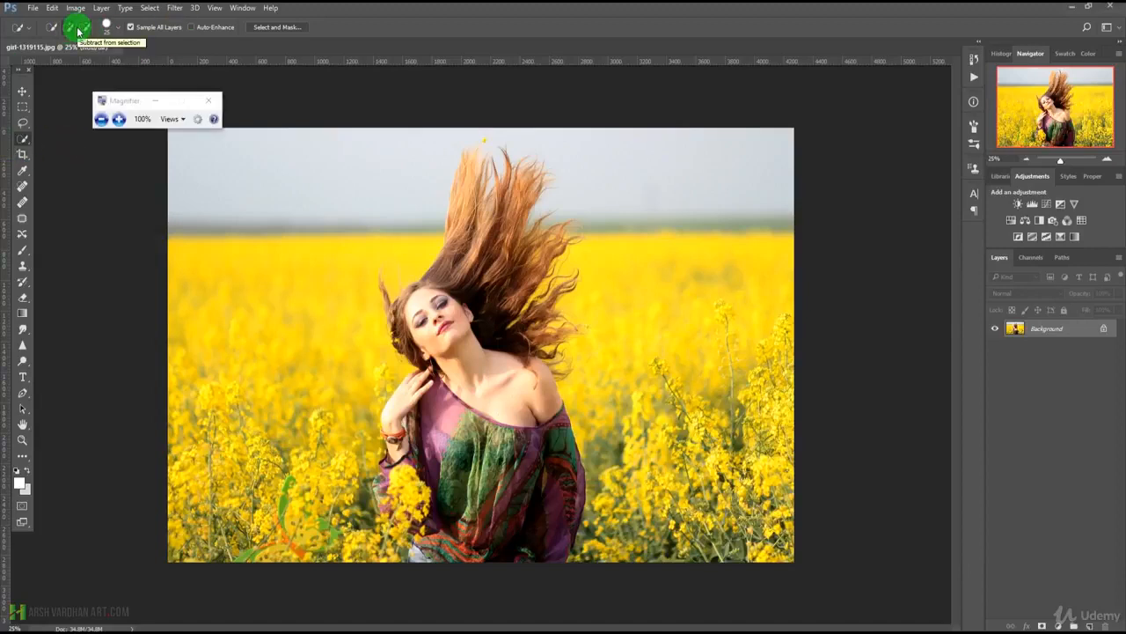
key("super+plus")
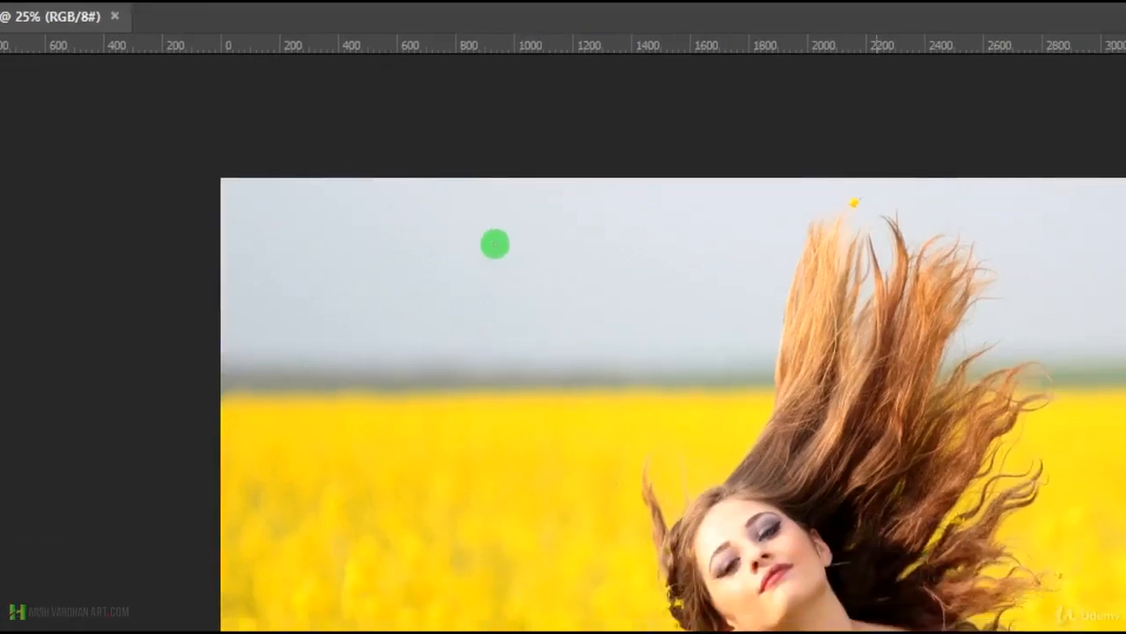
key("super+Escape")
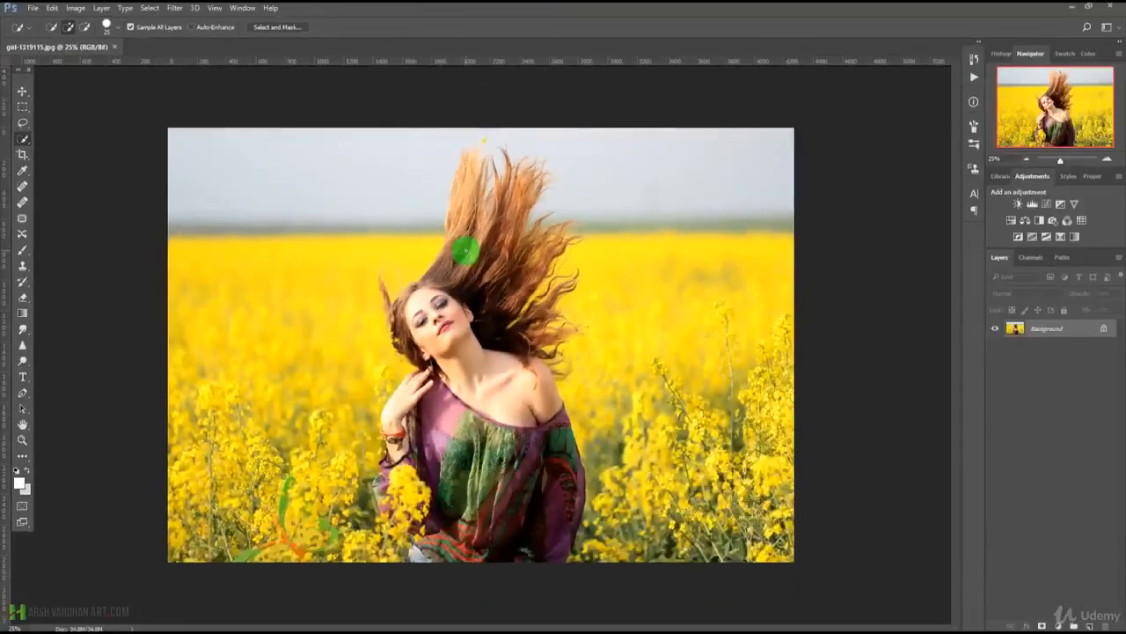
left_click(279, 28)
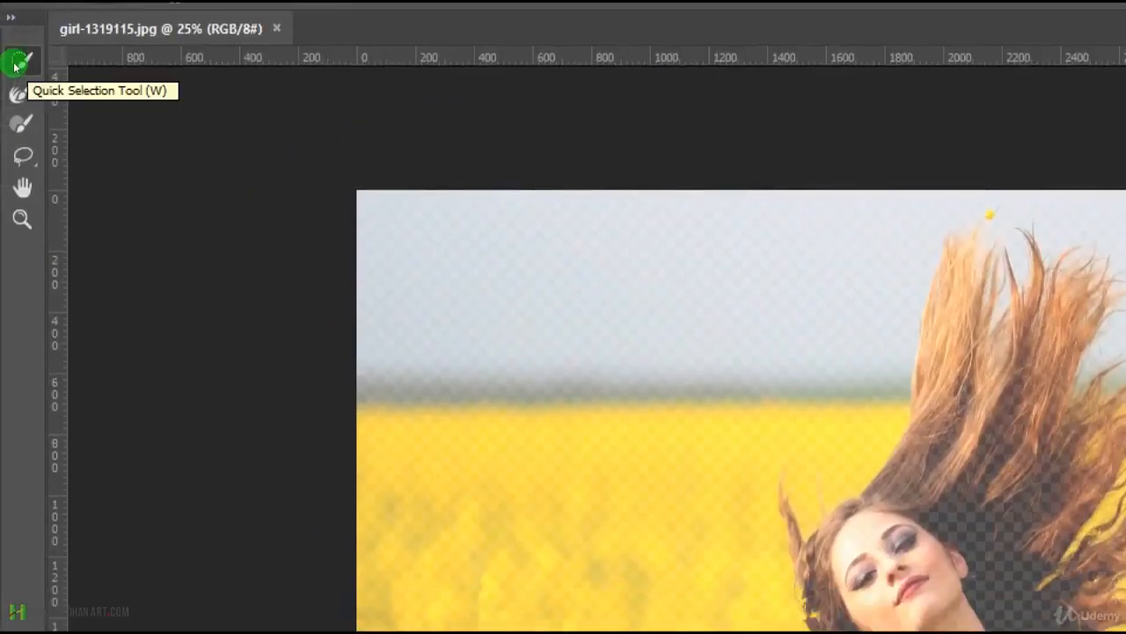
Activate the Lasso tool in the Select and Mask workspace and disable Sample All Layers.
left_click(17, 119)
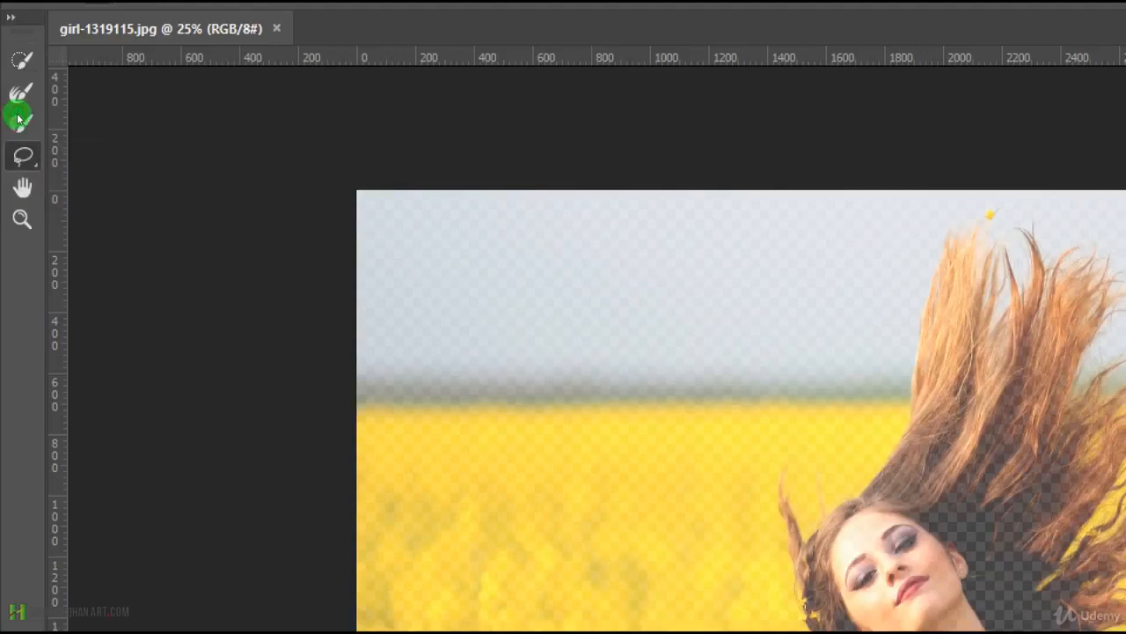
left_click(10, 147)
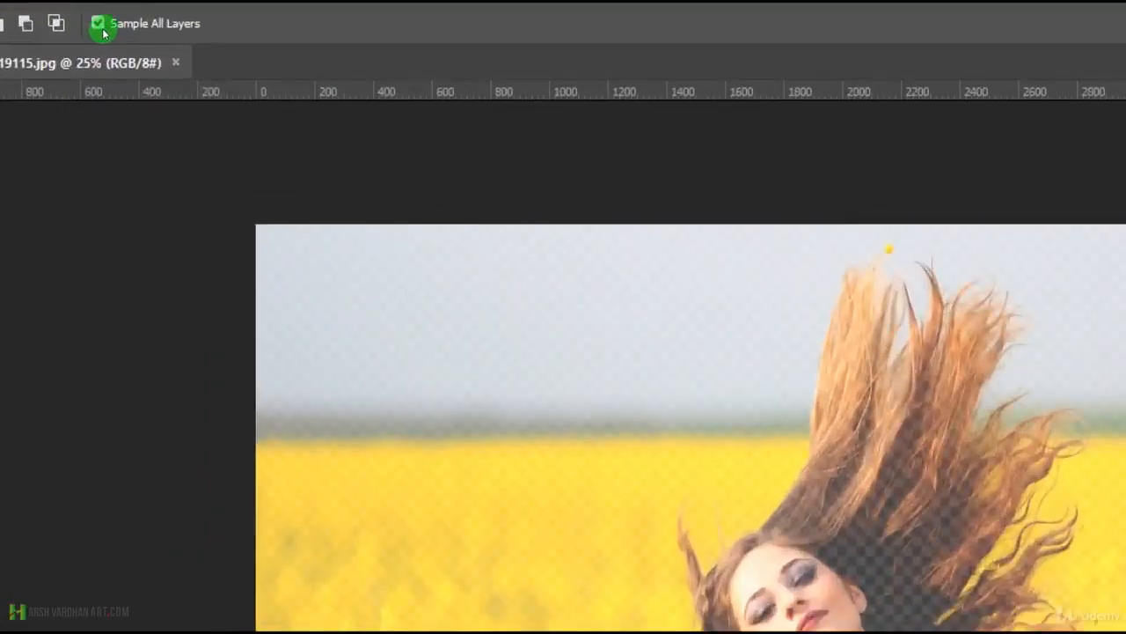
left_click(98, 27)
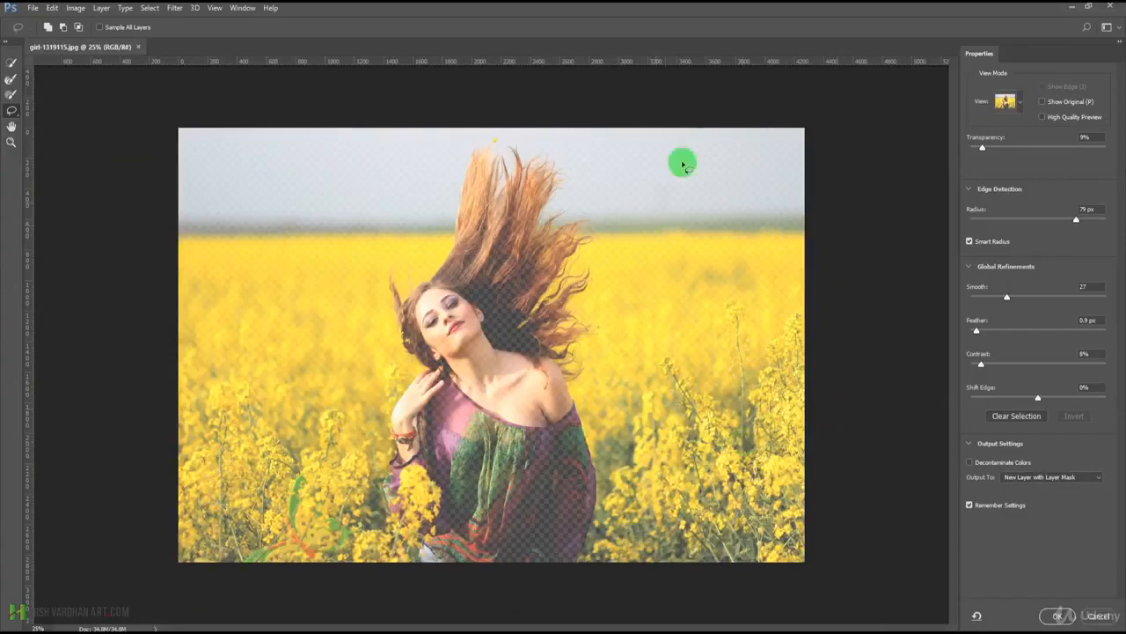
Preview the onion skin at 100% transparency, return it to 9%, and set the edge detection radius to 2 px, keeping the Onion Skin view.
left_click_drag(982, 150, 1108, 148)
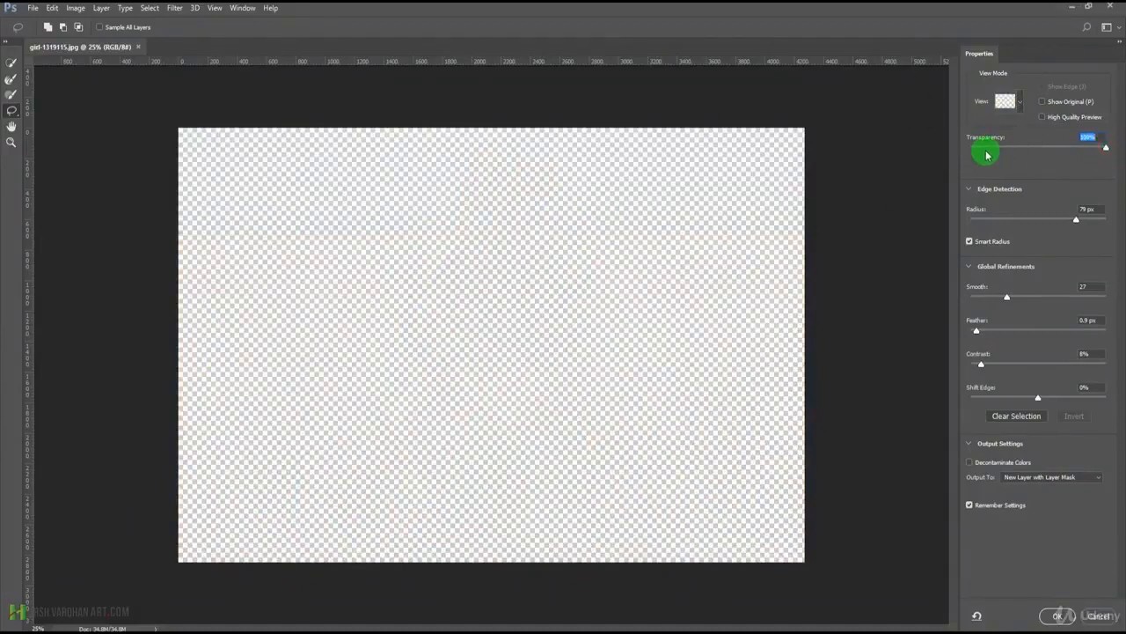
mouse_move(990, 150)
left_mouse_down()
mouse_move(1060, 149)
mouse_move(970, 150)
mouse_move(1043, 141)
mouse_move(994, 153)
left_mouse_up()
left_click(991, 220)
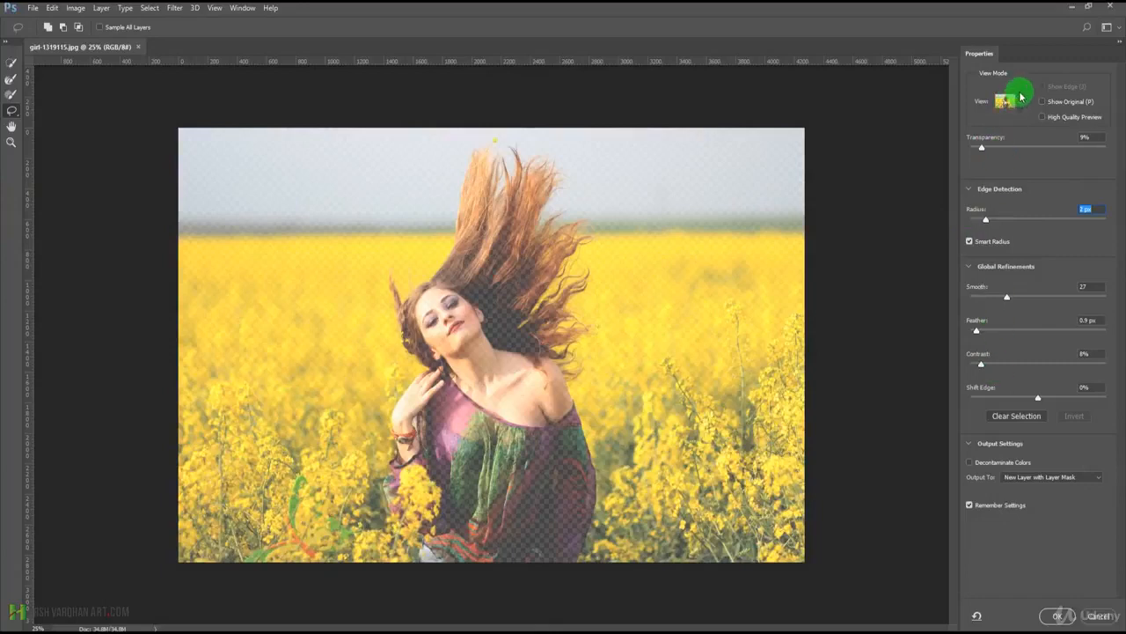
left_click(1019, 99)
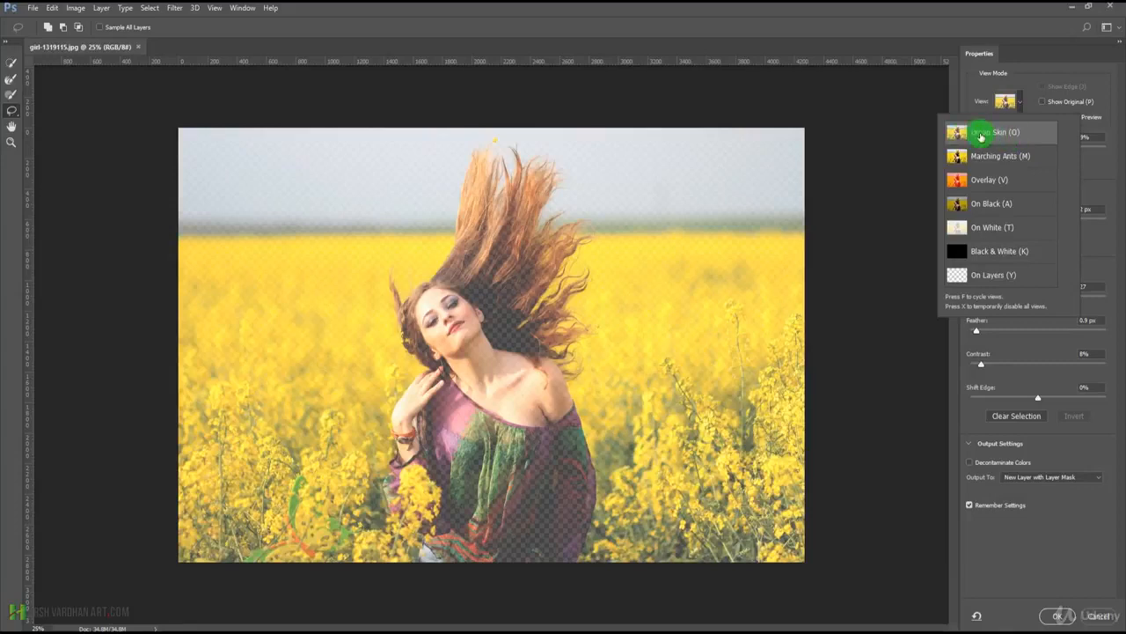
left_click(969, 92)
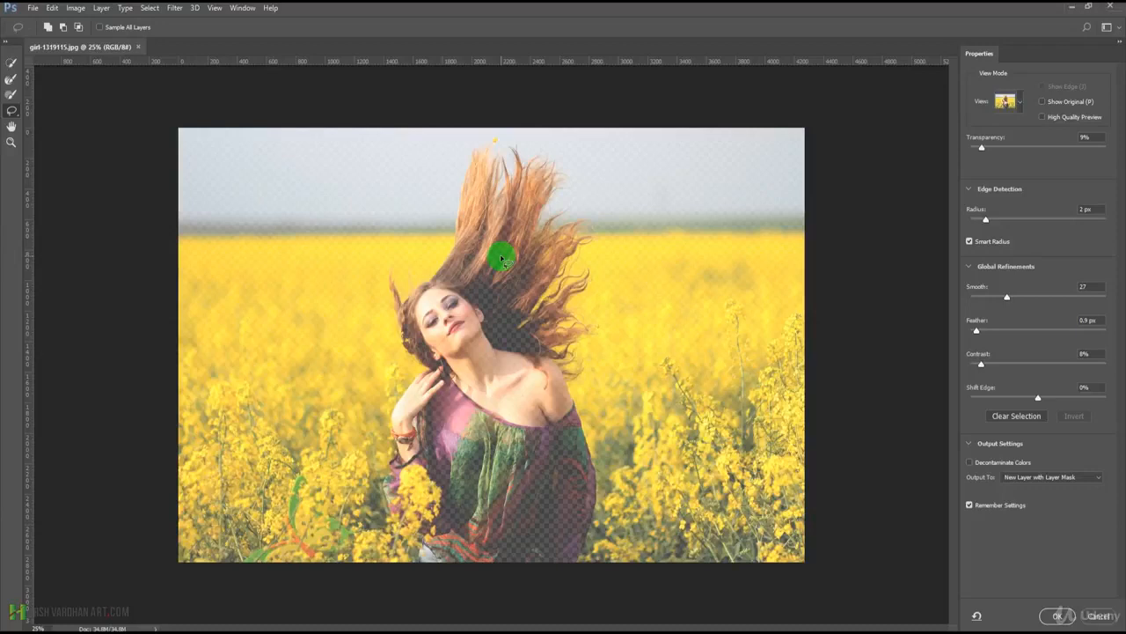
Paint a quick selection over the woman's hair, face, body and dress, reducing the brush size to 35 for the outer hair strands.
left_click(12, 65)
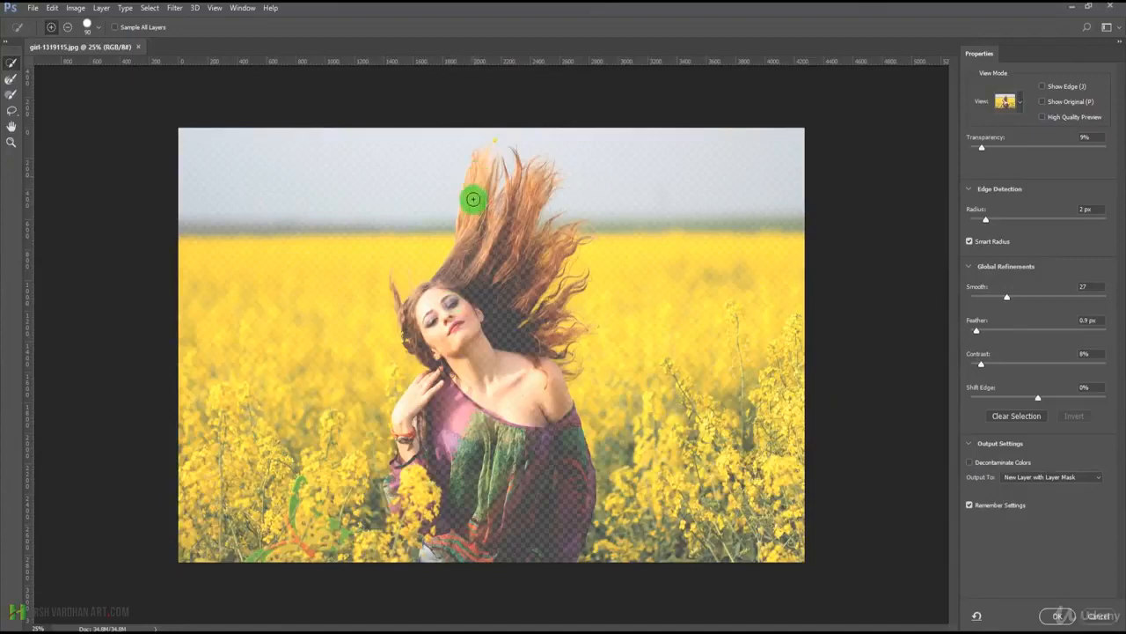
mouse_move(478, 294)
left_mouse_down()
mouse_move(492, 240)
mouse_move(508, 214)
left_mouse_up()
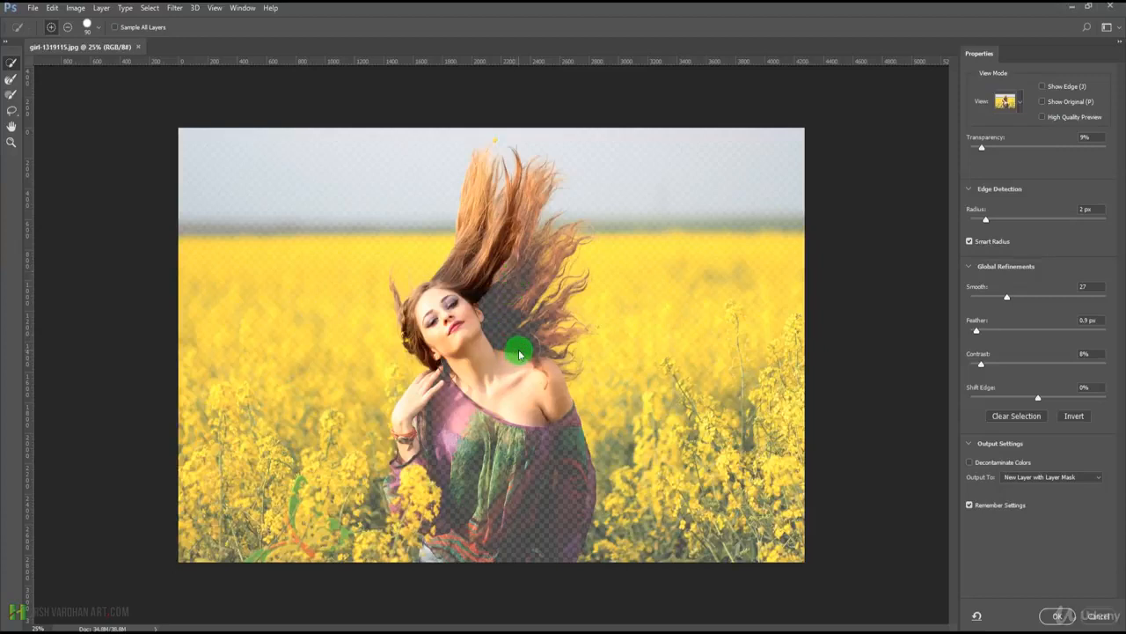
left_click_drag(519, 355, 507, 330)
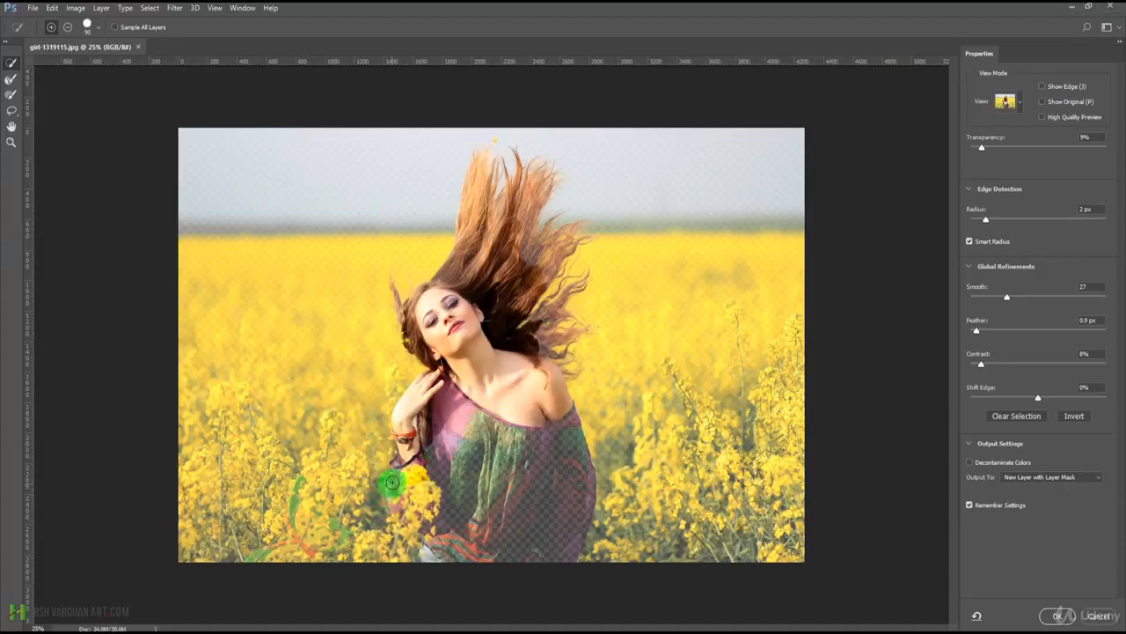
mouse_move(469, 429)
left_mouse_down()
mouse_move(494, 466)
mouse_move(499, 535)
mouse_move(530, 415)
mouse_move(549, 396)
mouse_move(573, 423)
left_mouse_up()
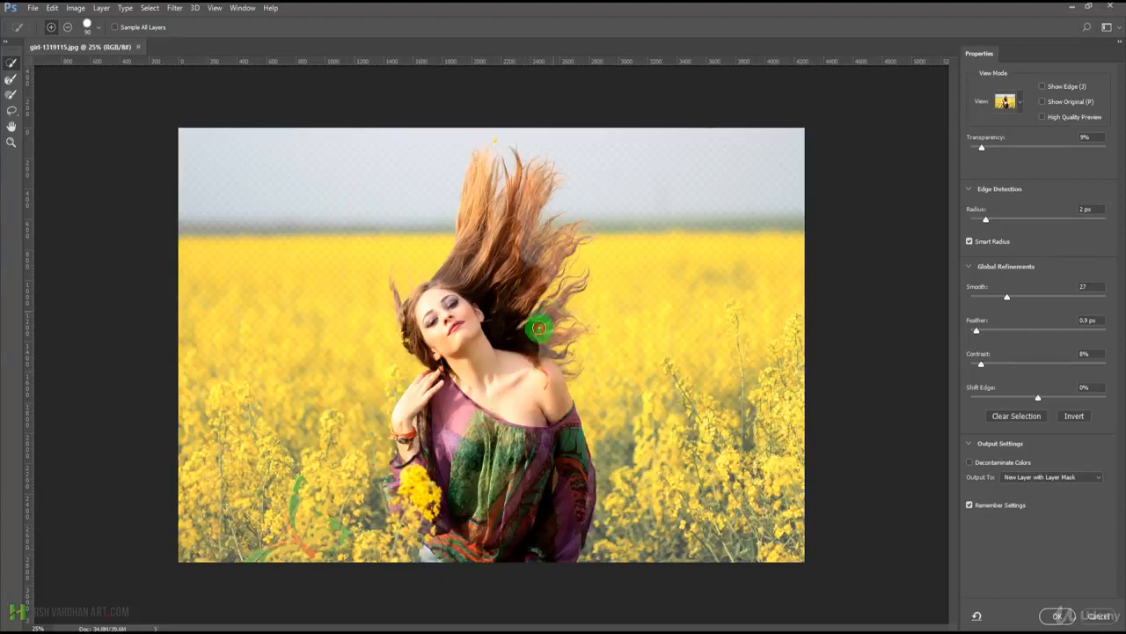
left_click(541, 257)
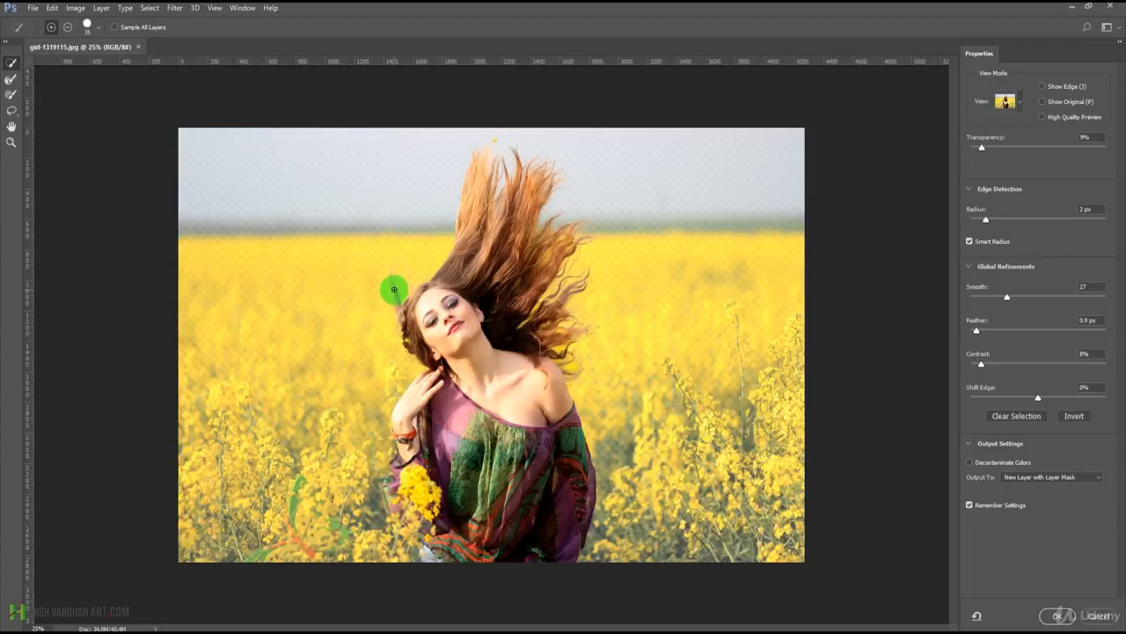
mouse_move(394, 289)
left_mouse_down()
mouse_move(407, 313)
mouse_move(398, 309)
left_mouse_up()
Examine the cutout at 100% onion skin transparency and review the available view modes.
left_click_drag(984, 147, 1112, 148)
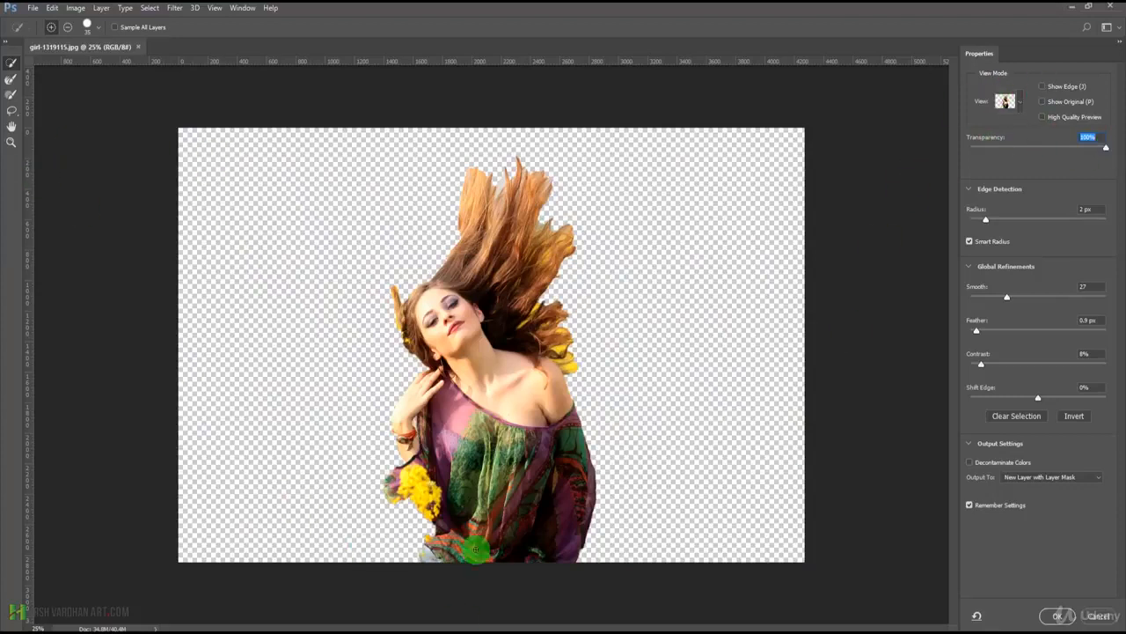
left_click(1019, 101)
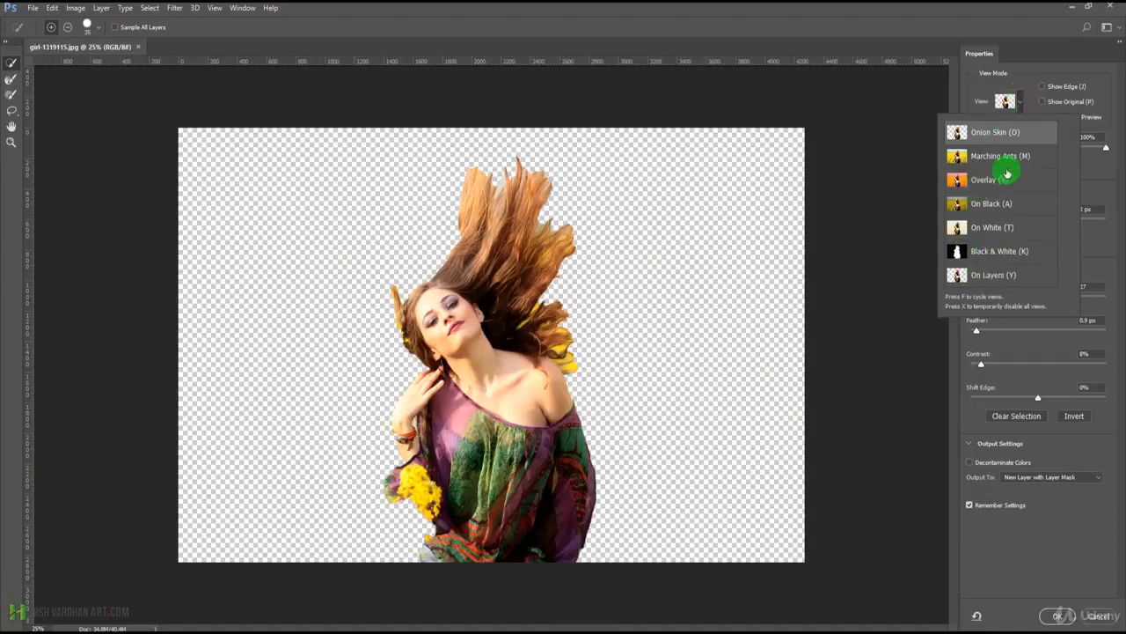
left_click(1012, 79)
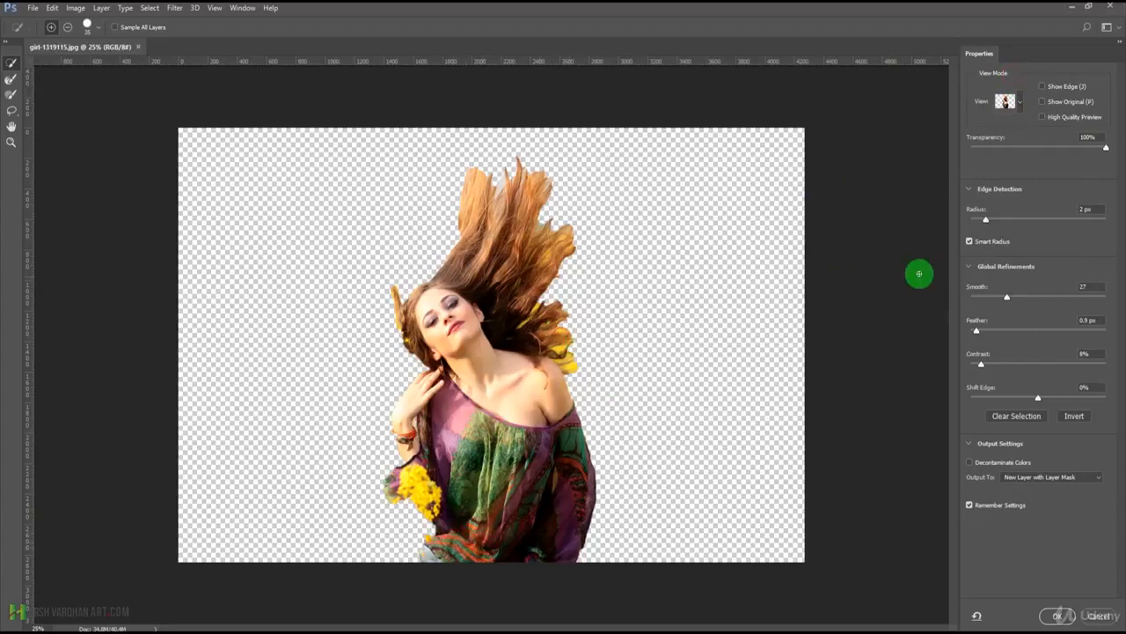
Set the onion skin transparency to 48% and extend the selection over the outer hair tips and the yellow flowers beside her arm.
mouse_move(992, 149)
left_mouse_down()
mouse_move(1028, 151)
mouse_move(965, 201)
mouse_move(1000, 168)
left_mouse_up()
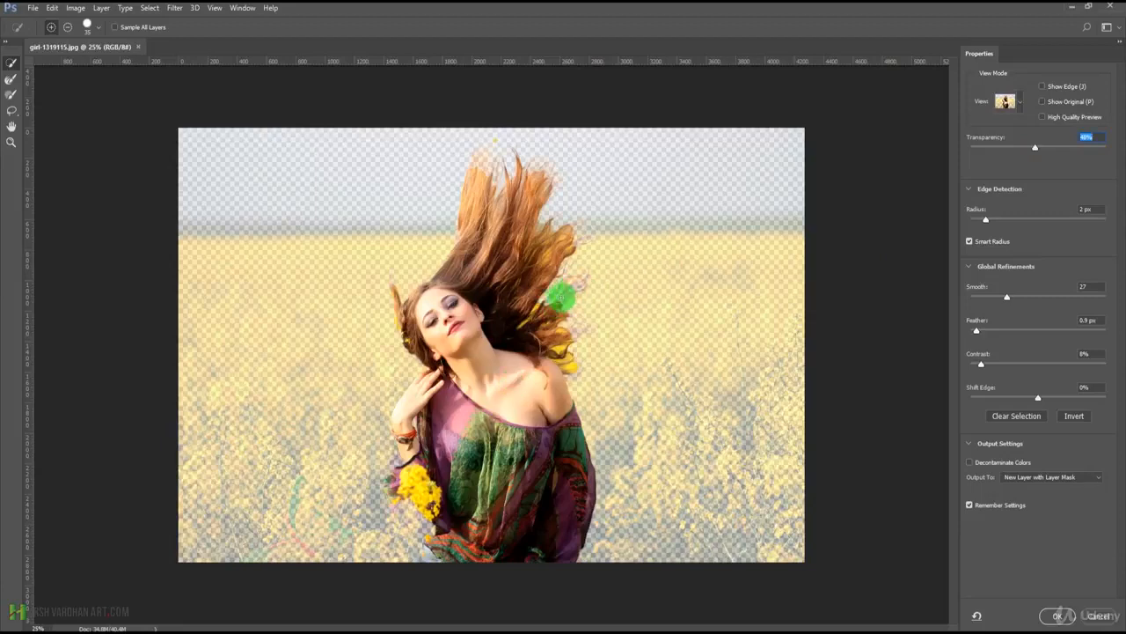
left_click(590, 244)
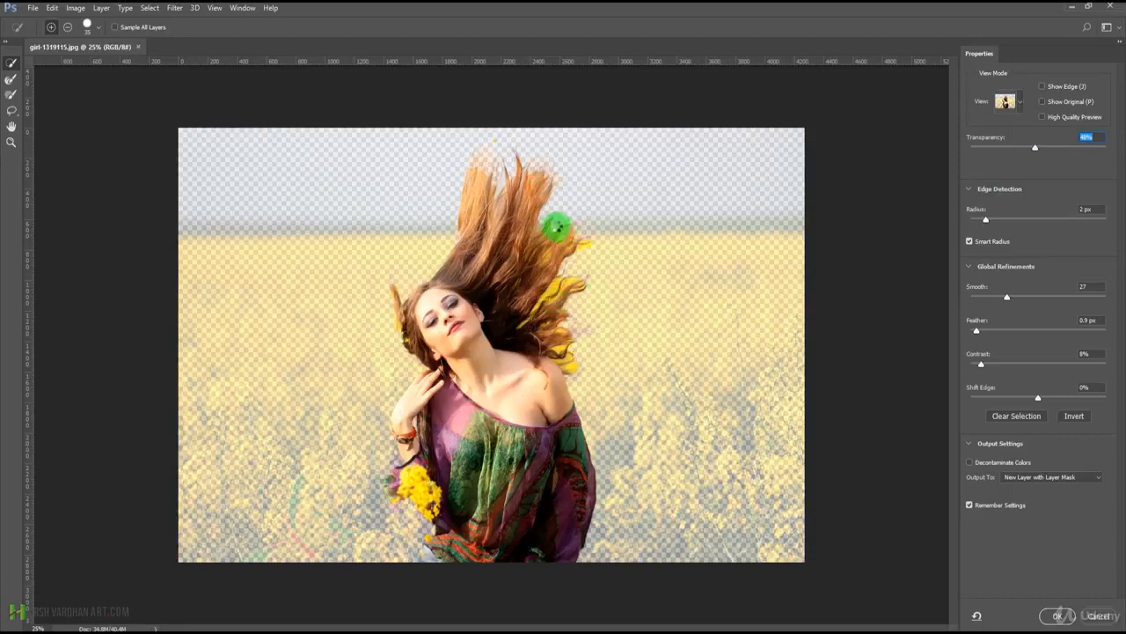
left_click(486, 146)
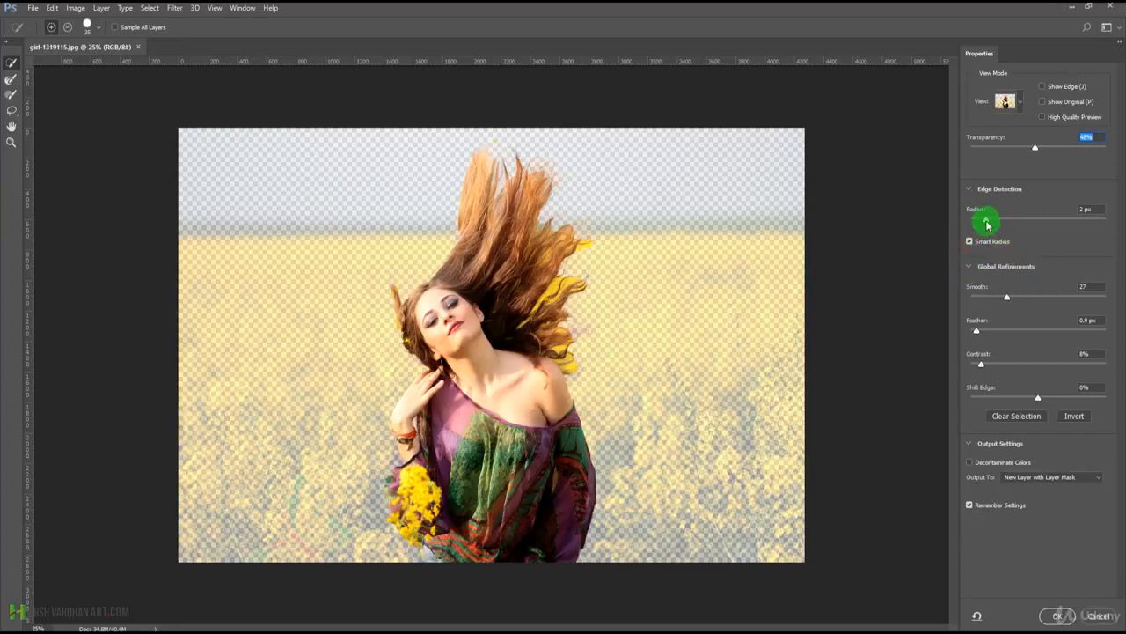
Raise the edge detection radius in stages to about 88 px with Smart Radius on.
left_click_drag(987, 222, 1015, 223)
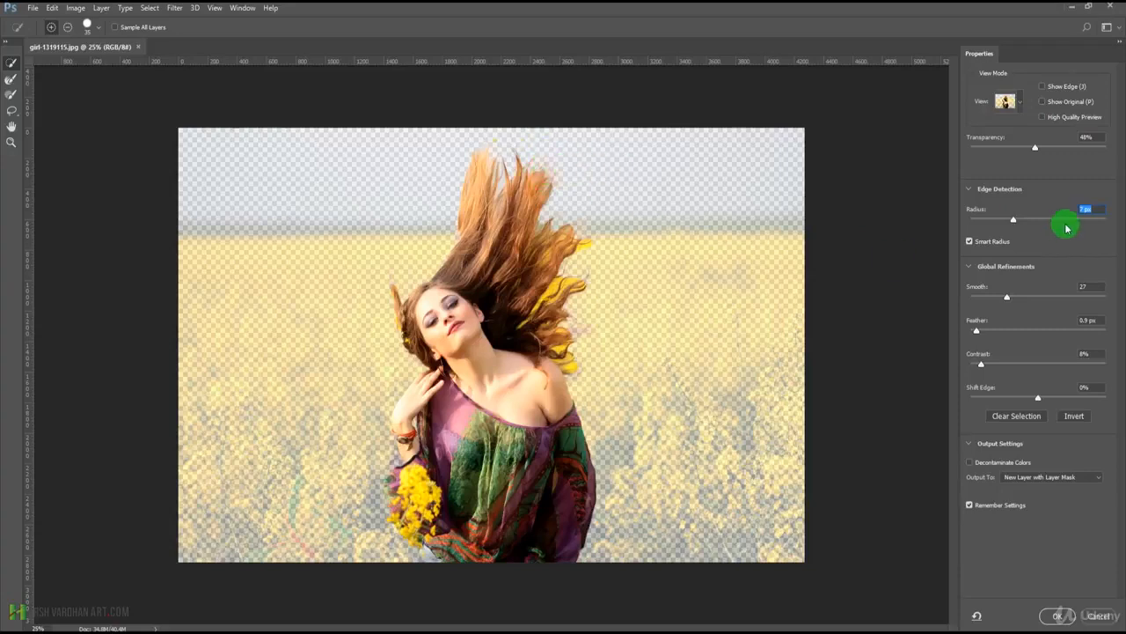
left_click_drag(1008, 219, 1060, 220)
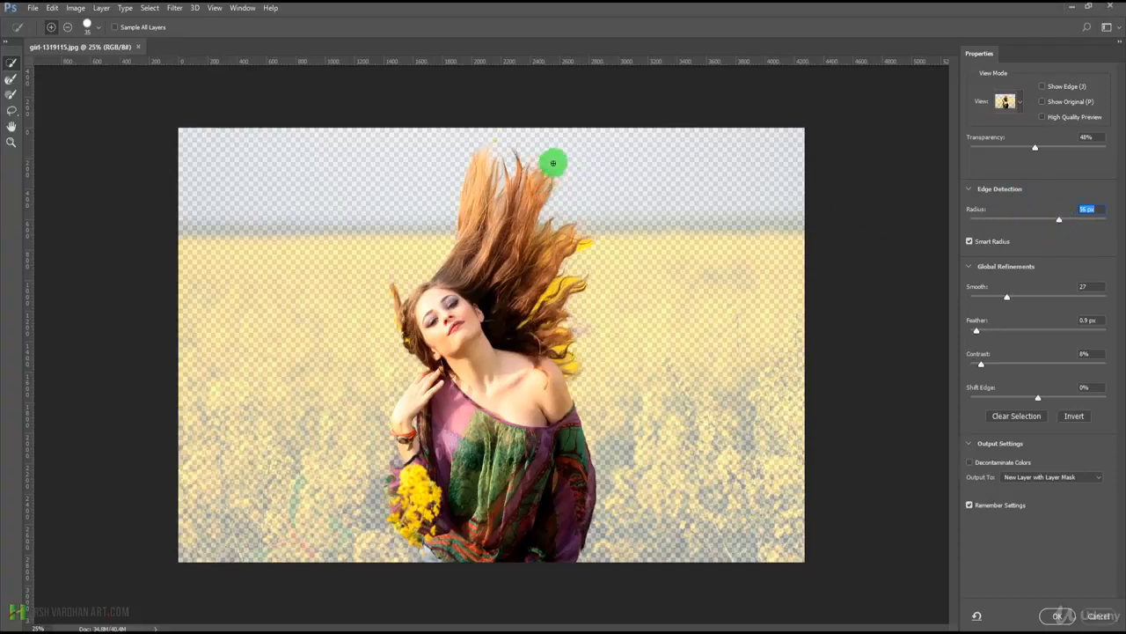
left_click(1043, 221)
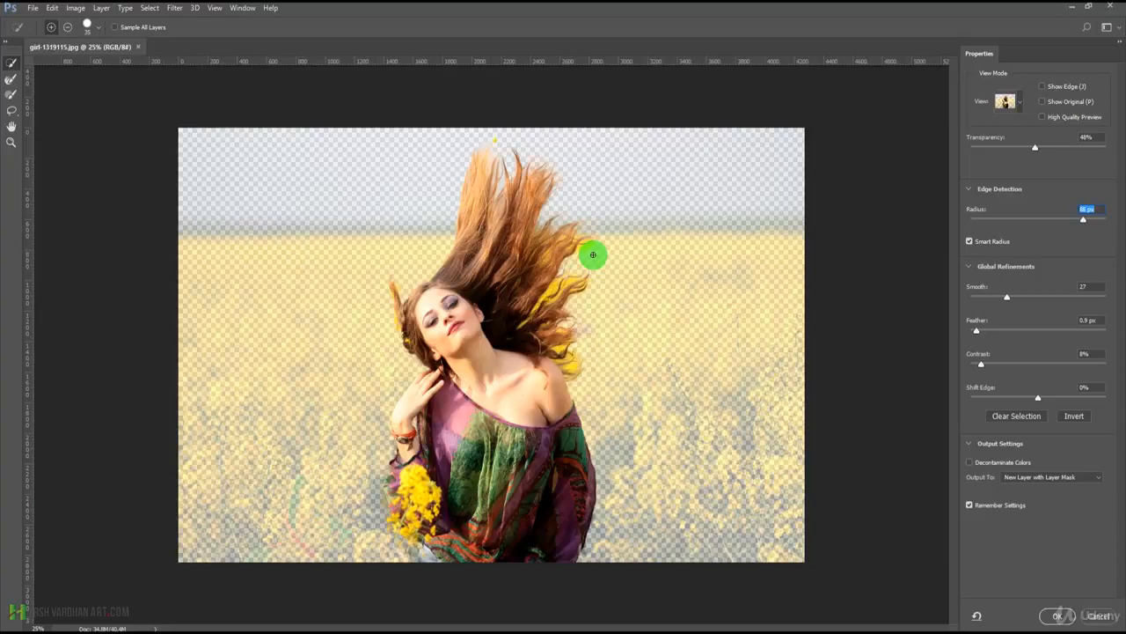
Brush over the yellow gaps among the hair strands above her bare shoulder with the Refine Edge Brush at size 45.
mouse_move(593, 254)
left_mouse_down()
mouse_move(551, 295)
mouse_move(572, 290)
mouse_move(515, 320)
mouse_move(545, 319)
mouse_move(563, 343)
mouse_move(571, 330)
mouse_move(558, 350)
mouse_move(569, 379)
mouse_move(576, 371)
mouse_move(550, 348)
mouse_move(563, 290)
left_mouse_up()
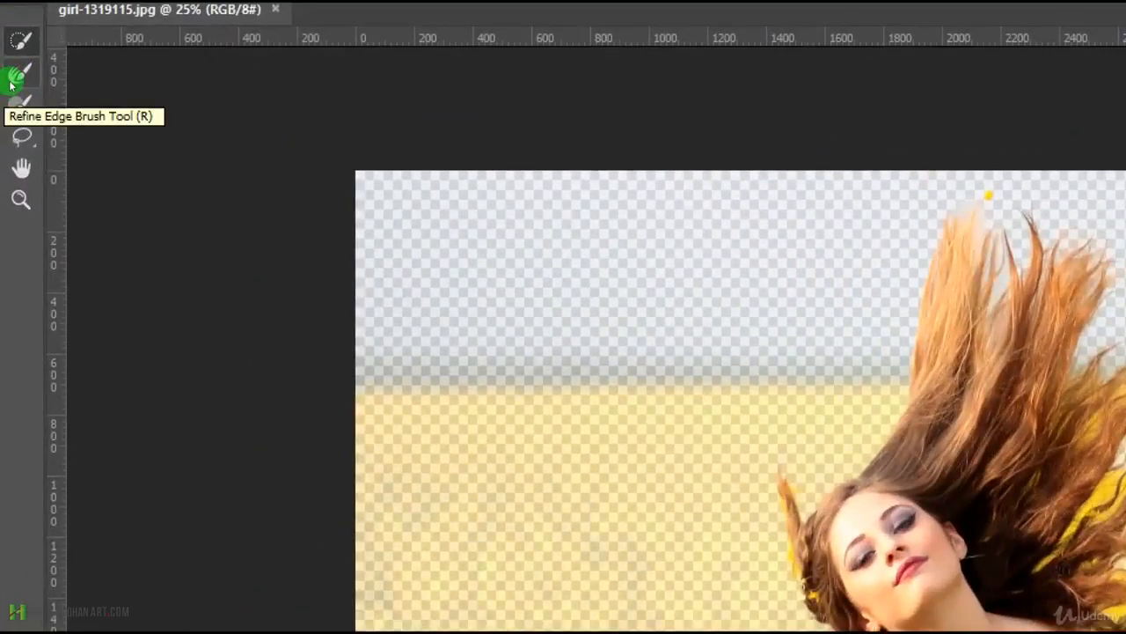
left_click(10, 83)
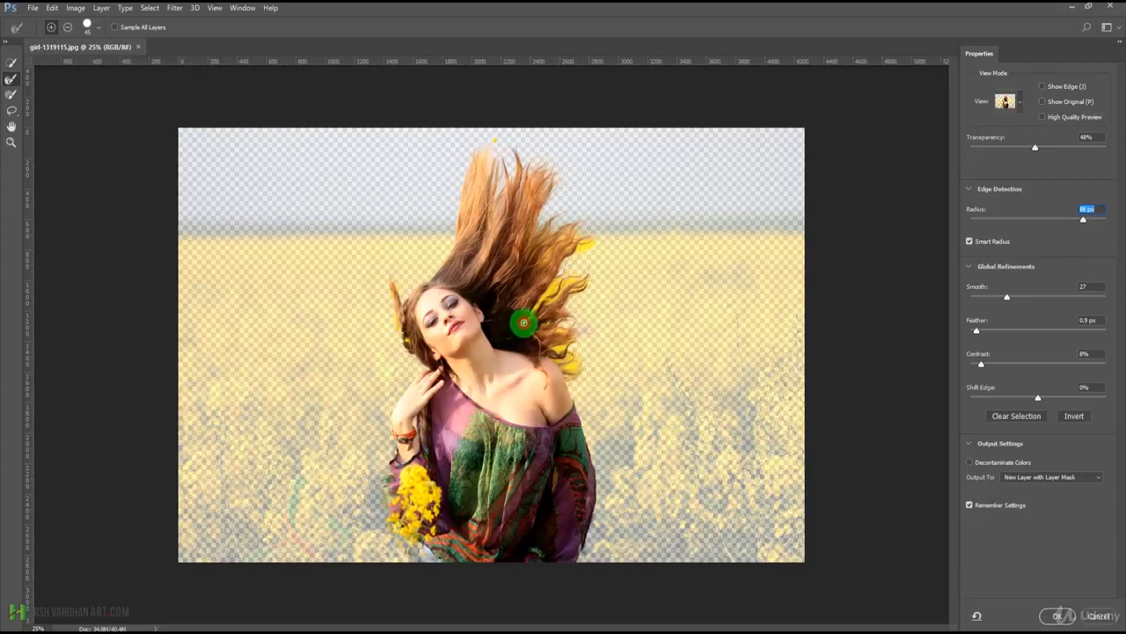
mouse_move(537, 302)
left_mouse_down()
mouse_move(559, 282)
mouse_move(542, 301)
mouse_move(555, 329)
mouse_move(561, 299)
mouse_move(530, 313)
mouse_move(522, 335)
mouse_move(559, 327)
mouse_move(537, 304)
mouse_move(527, 316)
mouse_move(556, 289)
mouse_move(548, 342)
mouse_move(527, 299)
left_mouse_up()
mouse_move(560, 294)
left_mouse_down()
mouse_move(572, 281)
mouse_move(553, 321)
left_mouse_up()
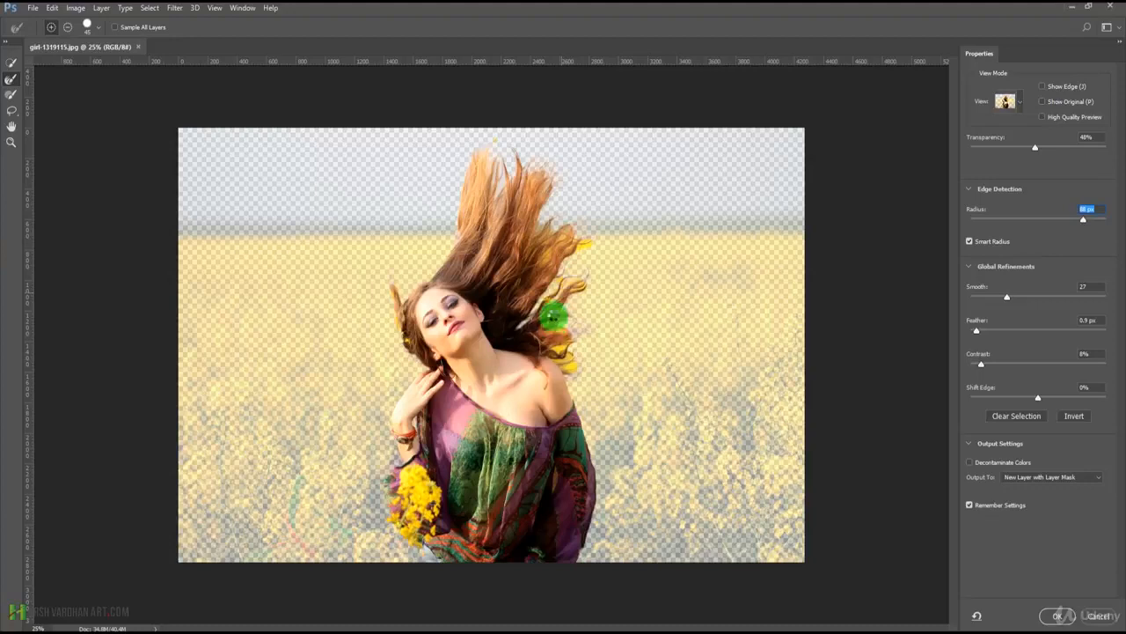
mouse_move(543, 337)
left_mouse_down()
mouse_move(557, 328)
mouse_move(540, 357)
mouse_move(559, 349)
mouse_move(548, 272)
mouse_move(567, 254)
mouse_move(536, 276)
mouse_move(543, 258)
mouse_move(561, 255)
left_mouse_up()
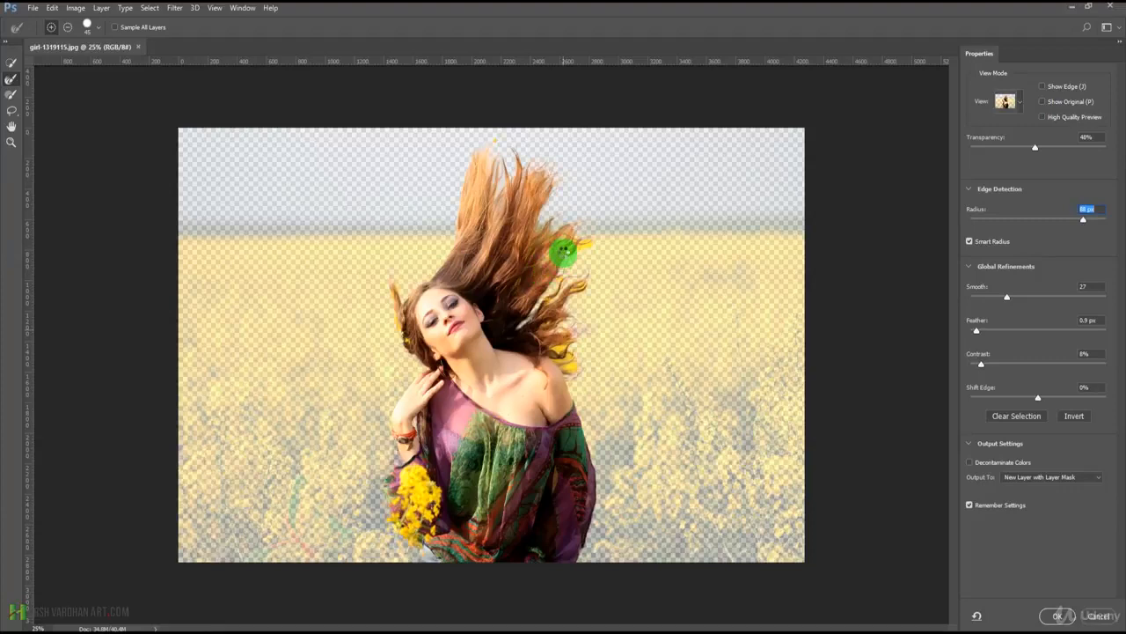
mouse_move(565, 253)
left_mouse_down()
mouse_move(587, 241)
mouse_move(573, 249)
mouse_move(571, 222)
mouse_move(556, 238)
mouse_move(561, 253)
left_mouse_up()
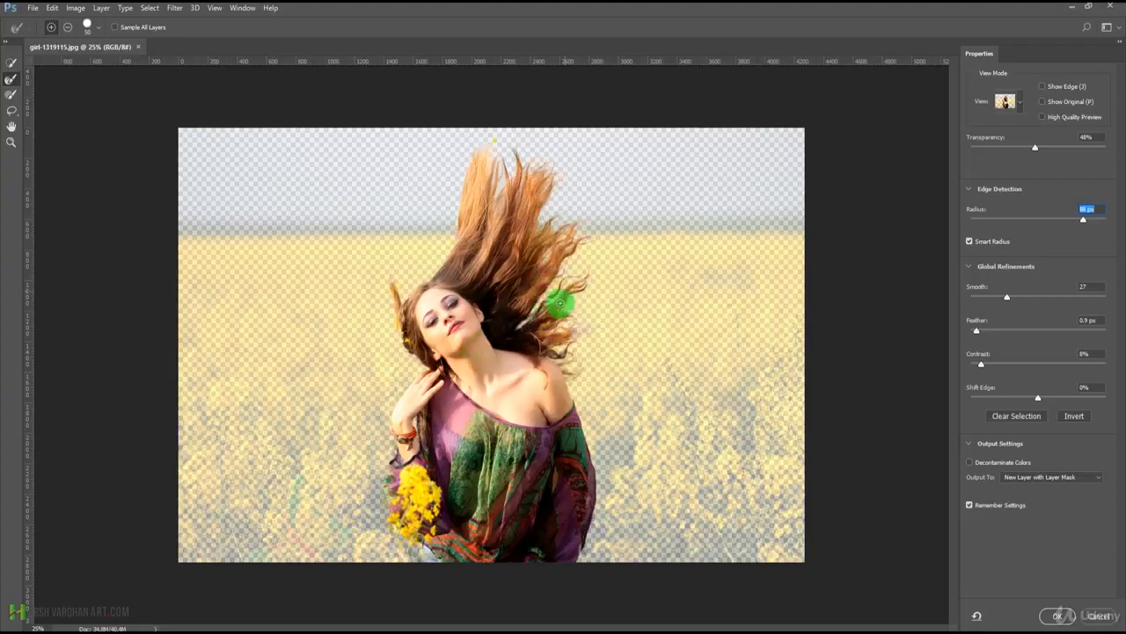
Refine the outer strands above her bare shoulder and the inner hair up to the raised tips with a size 50 brush.
mouse_move(586, 276)
left_mouse_down()
mouse_move(527, 334)
mouse_move(554, 349)
left_mouse_up()
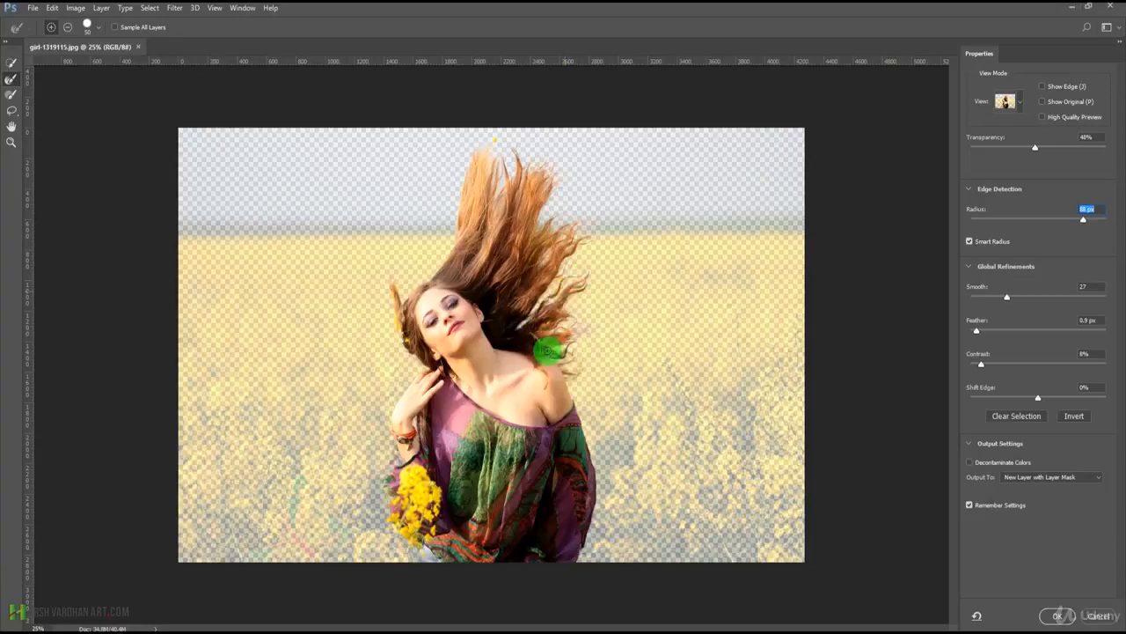
left_click_drag(547, 350, 544, 329)
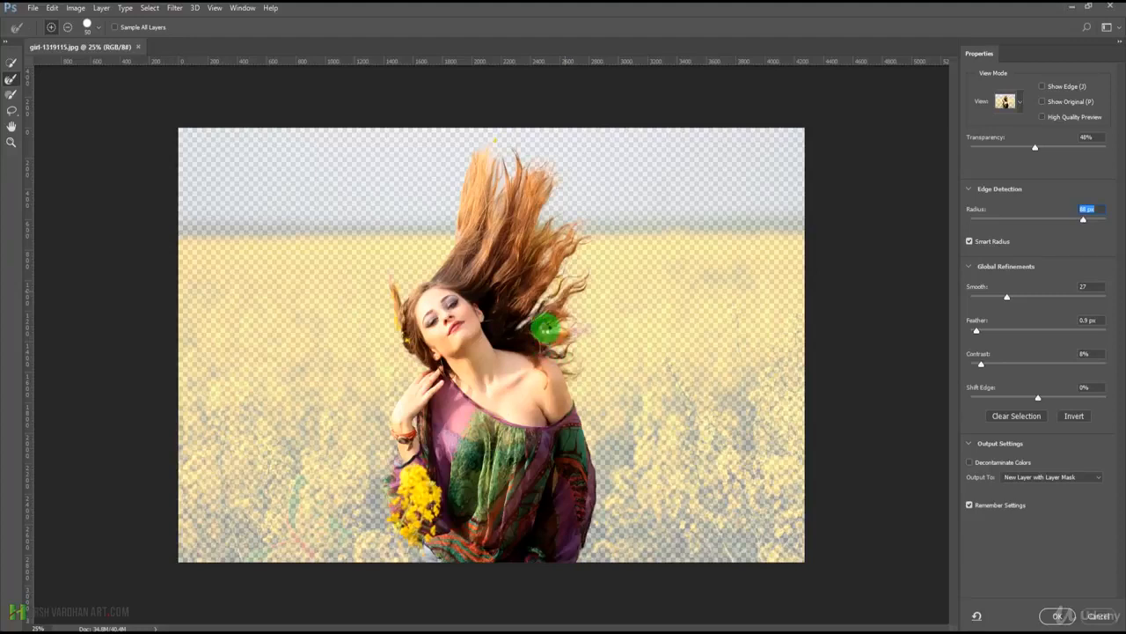
mouse_move(545, 329)
left_mouse_down()
mouse_move(525, 288)
mouse_move(552, 275)
mouse_move(564, 282)
mouse_move(555, 298)
mouse_move(543, 272)
left_mouse_up()
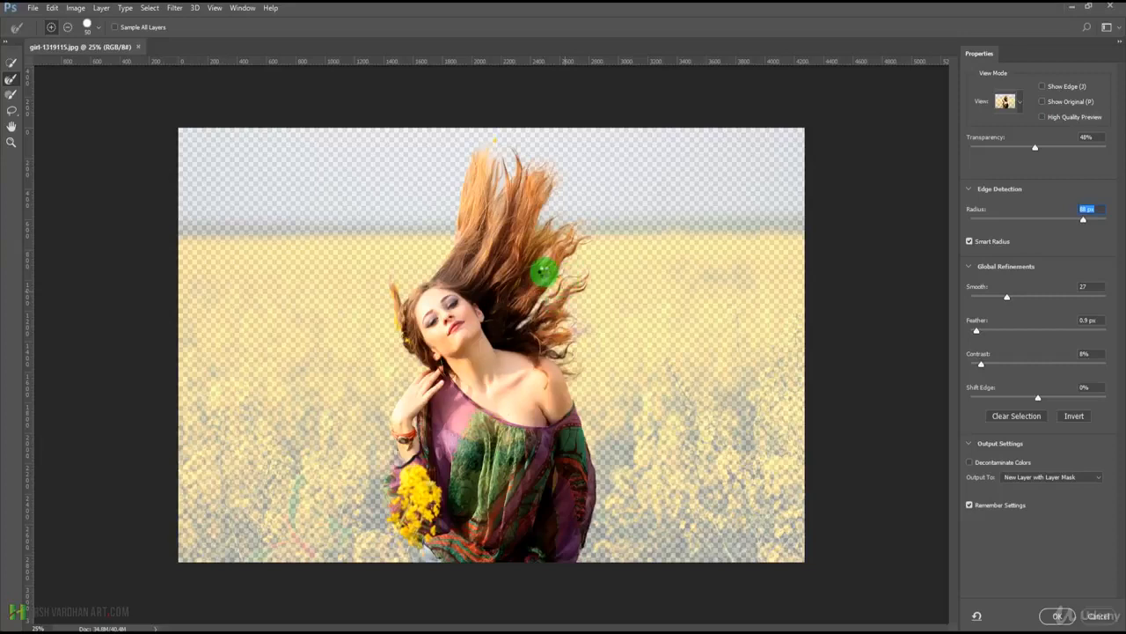
mouse_move(543, 272)
left_mouse_down()
mouse_move(558, 209)
mouse_move(549, 254)
mouse_move(552, 234)
mouse_move(523, 259)
left_mouse_up()
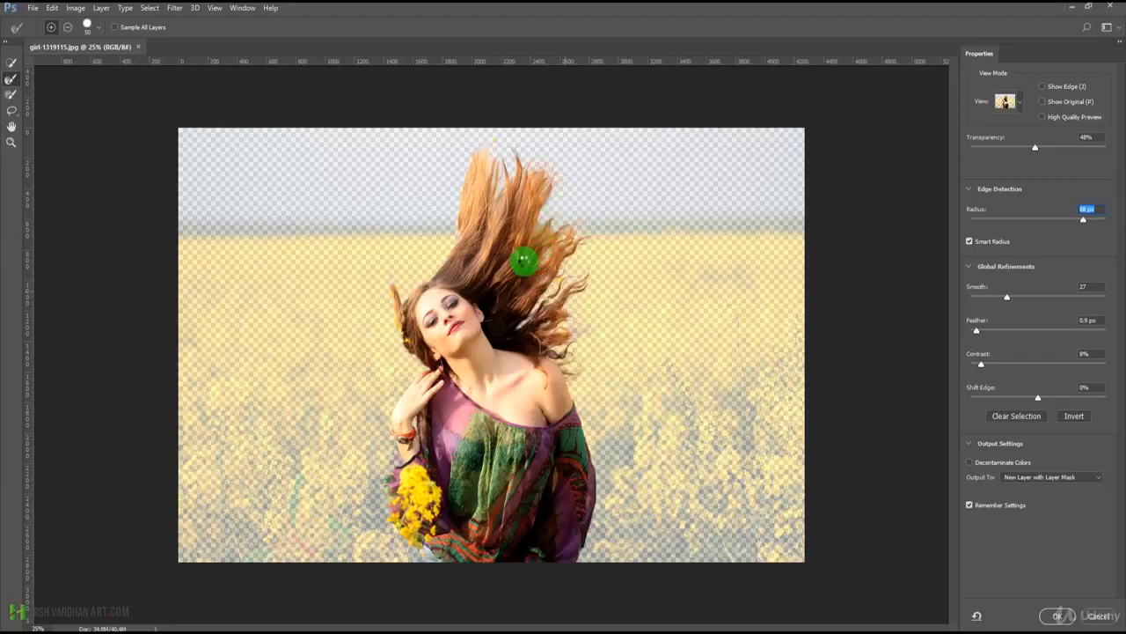
mouse_move(524, 259)
left_mouse_down()
mouse_move(549, 220)
mouse_move(530, 241)
mouse_move(536, 224)
mouse_move(554, 230)
mouse_move(527, 280)
left_mouse_up()
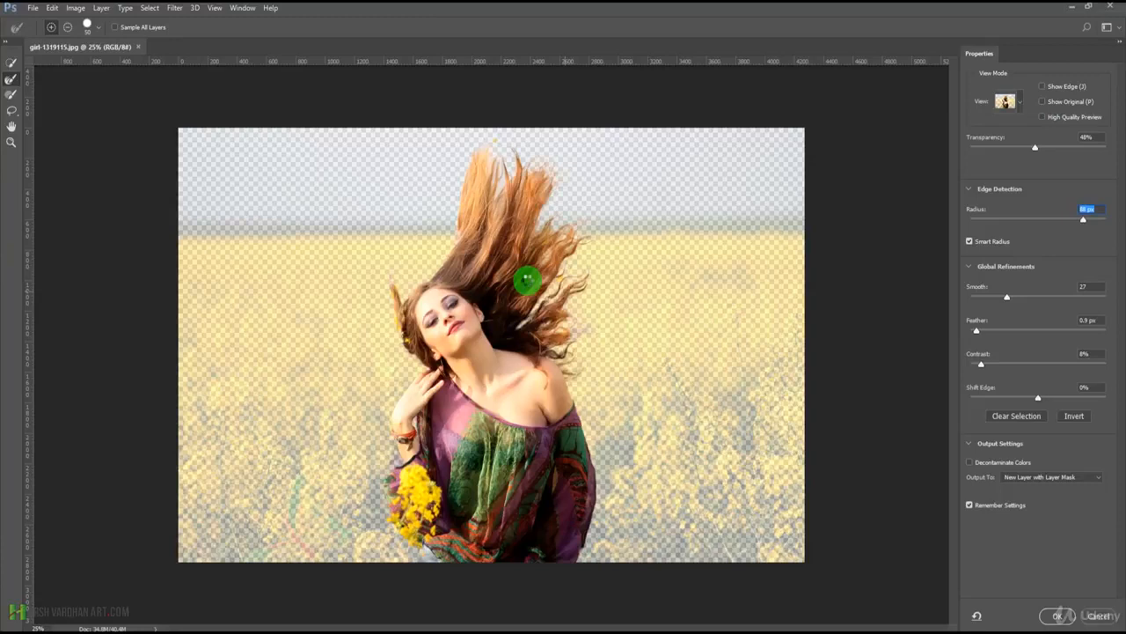
left_click_drag(528, 279, 498, 209)
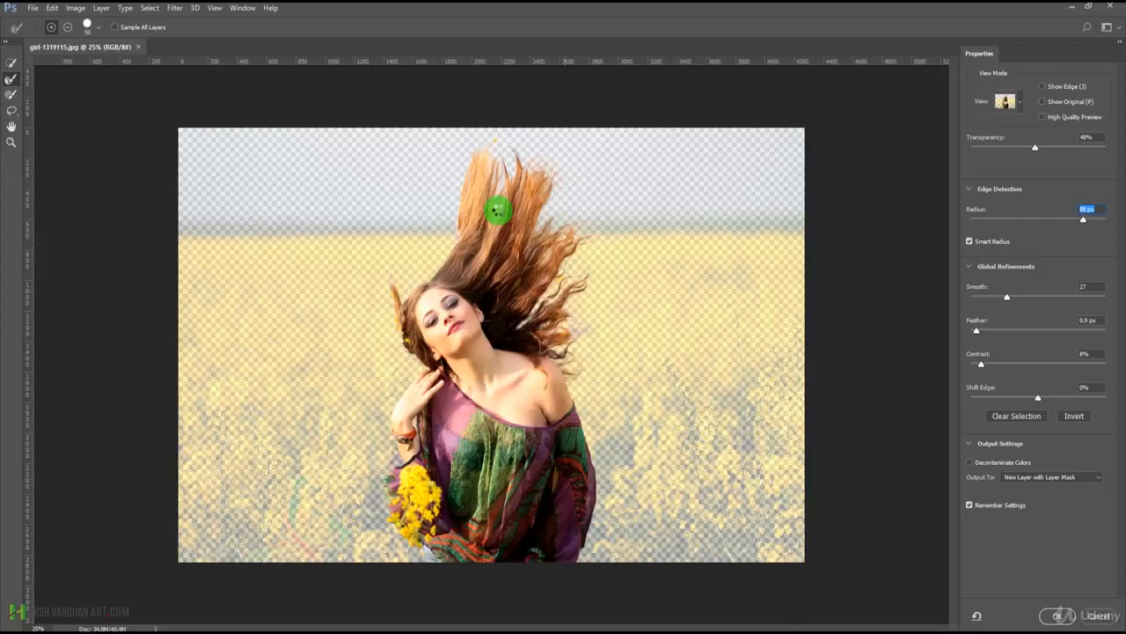
mouse_move(498, 210)
left_mouse_down()
mouse_move(501, 157)
mouse_move(484, 184)
mouse_move(496, 137)
mouse_move(479, 153)
mouse_move(491, 138)
mouse_move(484, 160)
mouse_move(497, 141)
mouse_move(491, 334)
mouse_move(512, 285)
mouse_move(547, 288)
mouse_move(464, 314)
mouse_move(497, 291)
mouse_move(495, 152)
mouse_move(518, 299)
mouse_move(527, 286)
mouse_move(511, 259)
mouse_move(509, 310)
mouse_move(452, 330)
mouse_move(412, 328)
mouse_move(404, 343)
mouse_move(390, 277)
mouse_move(407, 339)
mouse_move(445, 349)
left_mouse_up()
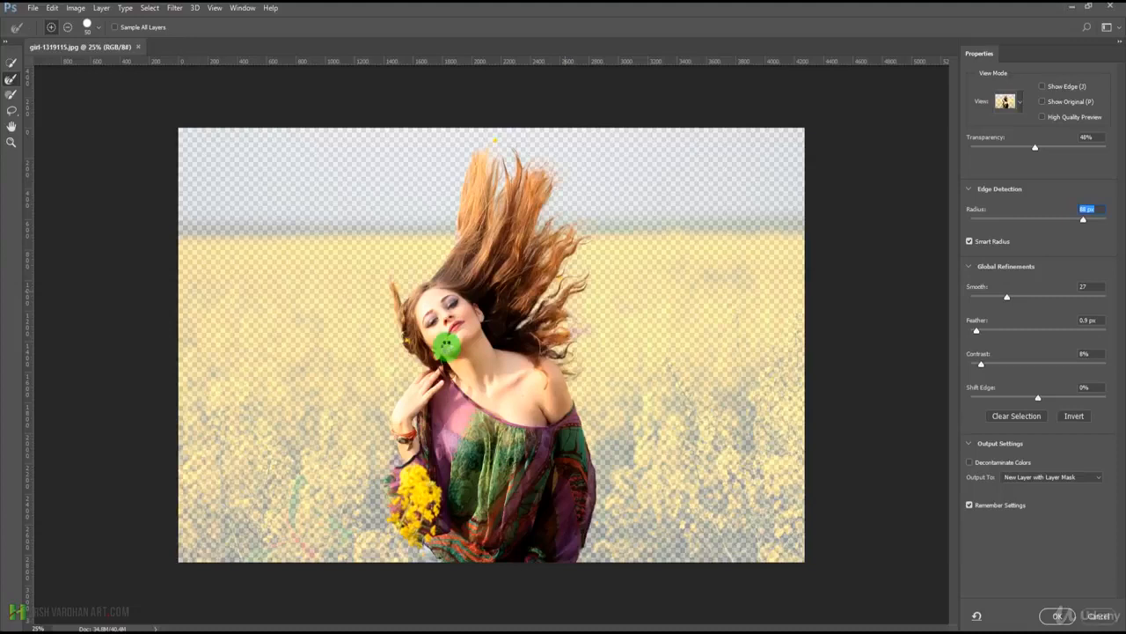
Brush over the remaining gaps and loose strand tips just above her bare shoulder.
left_click_drag(523, 322, 554, 279)
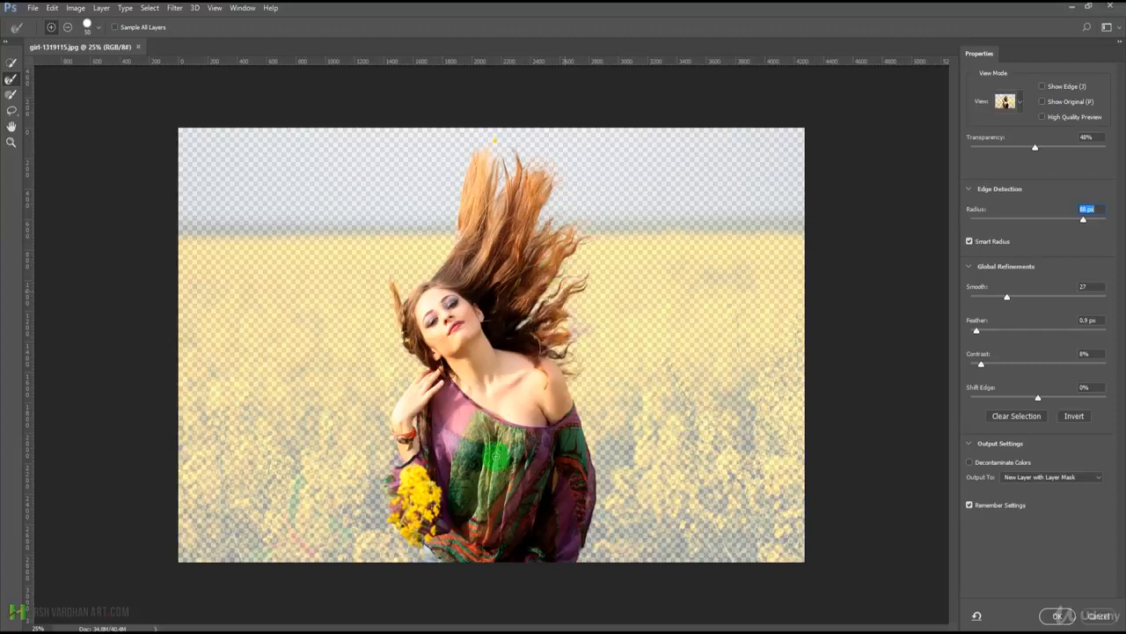
left_click_drag(588, 336, 557, 343)
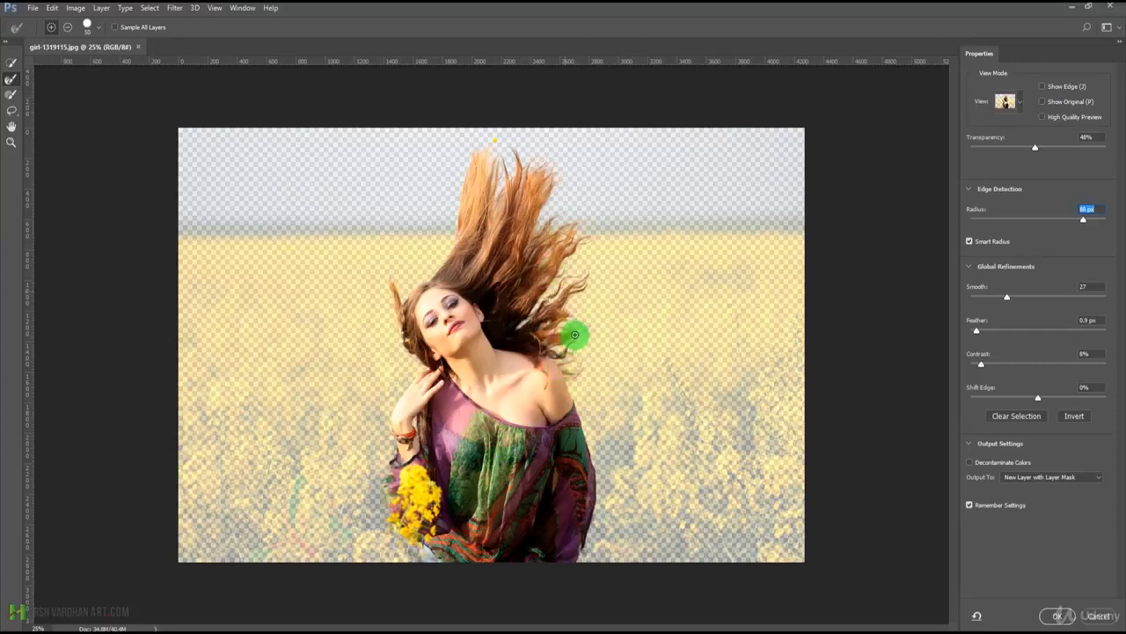
left_click_drag(593, 326, 567, 336)
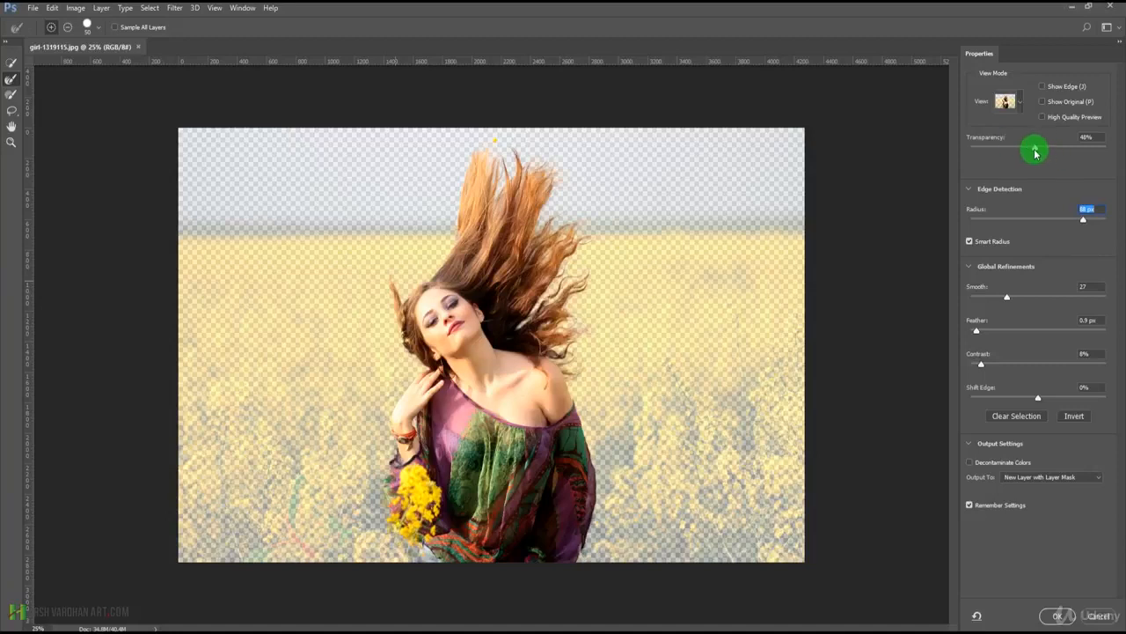
Check the cutout at 100% onion skin transparency, set the transparency to 30%, and set the edge contrast to 11%.
left_click_drag(1035, 149, 1108, 148)
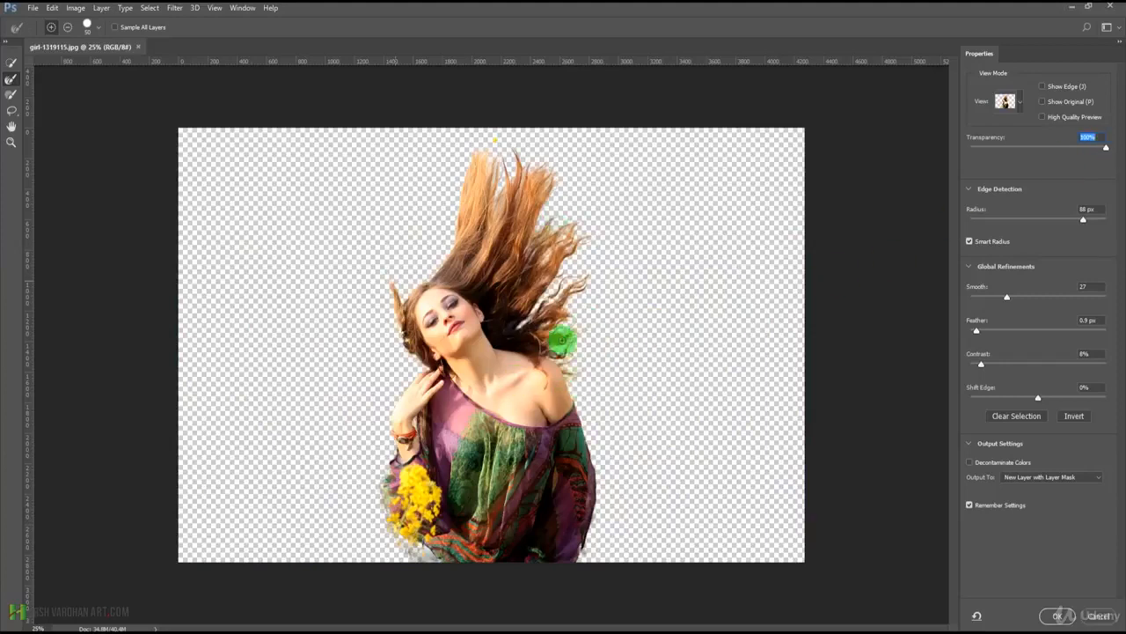
left_click(1010, 147)
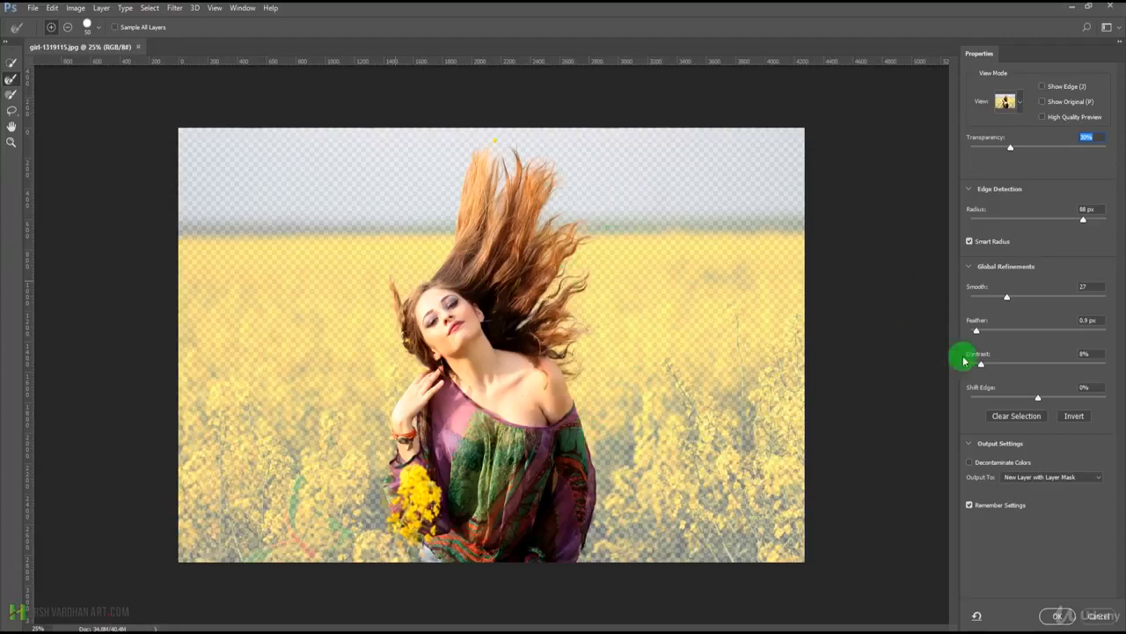
left_click_drag(980, 367, 983, 369)
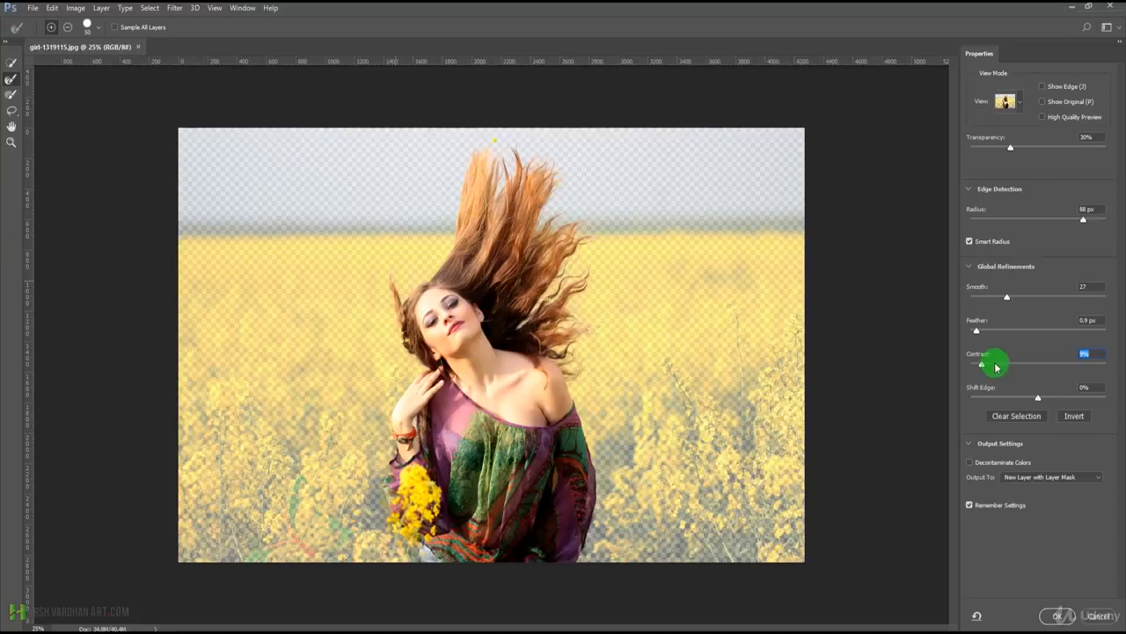
left_click_drag(1035, 364, 1046, 366)
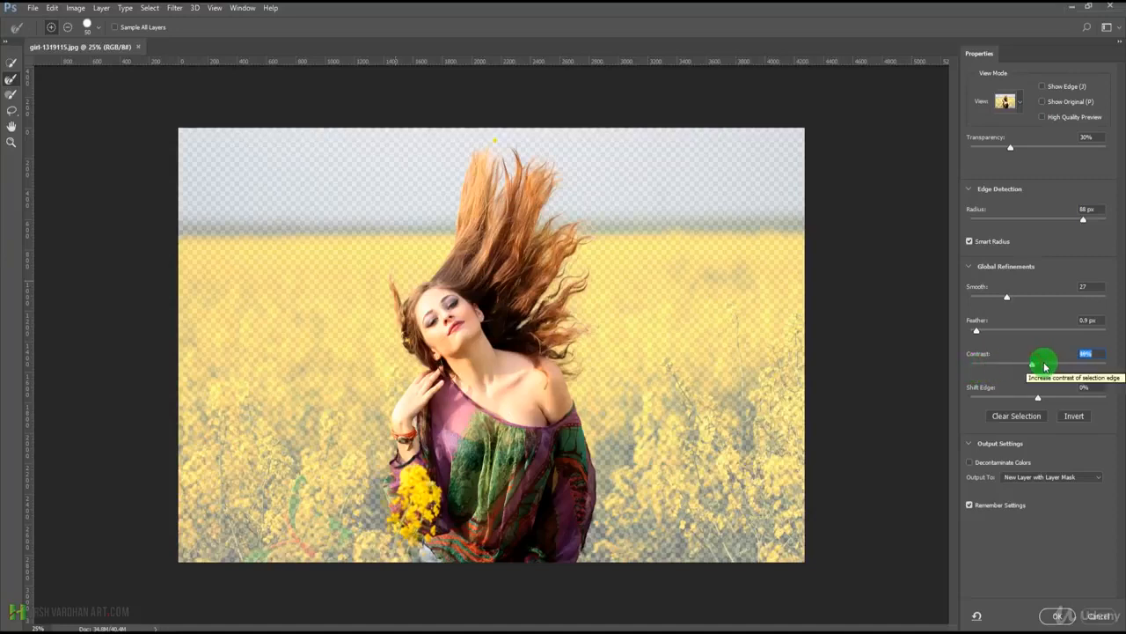
left_click(984, 364)
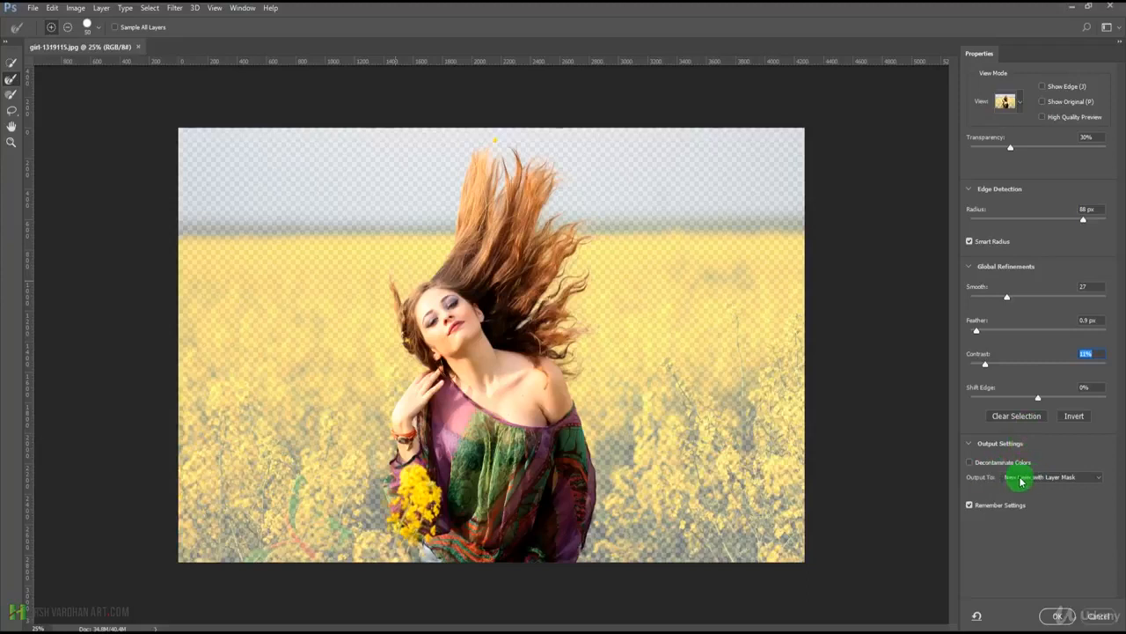
Enable Decontaminate Colors and output the cutout to a New Layer with Layer Mask.
left_click(969, 463)
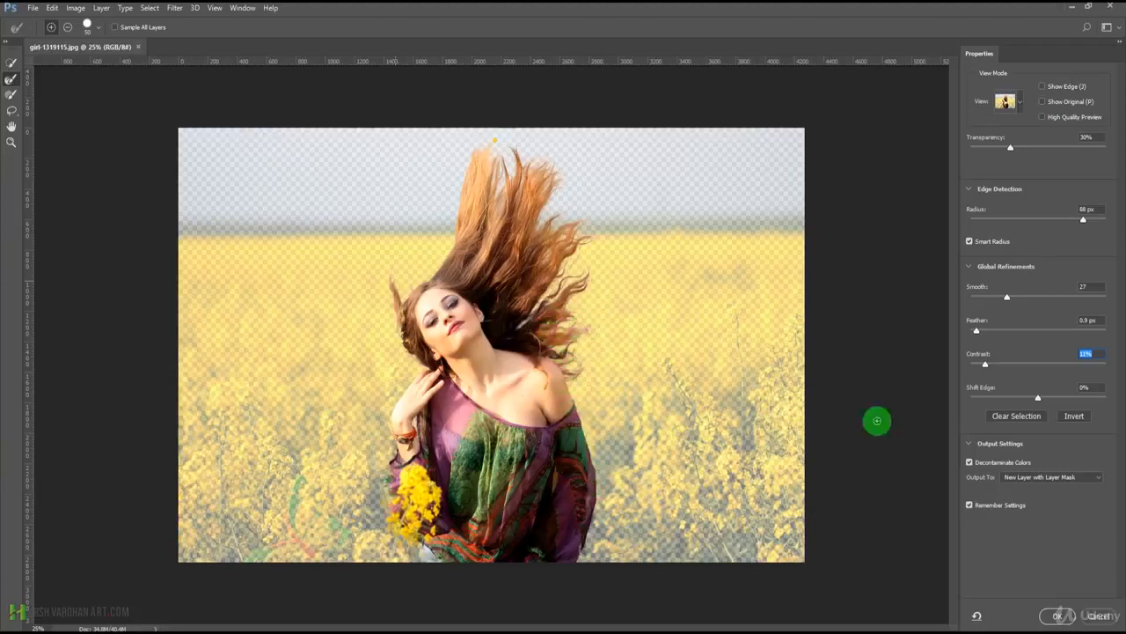
left_click(970, 466)
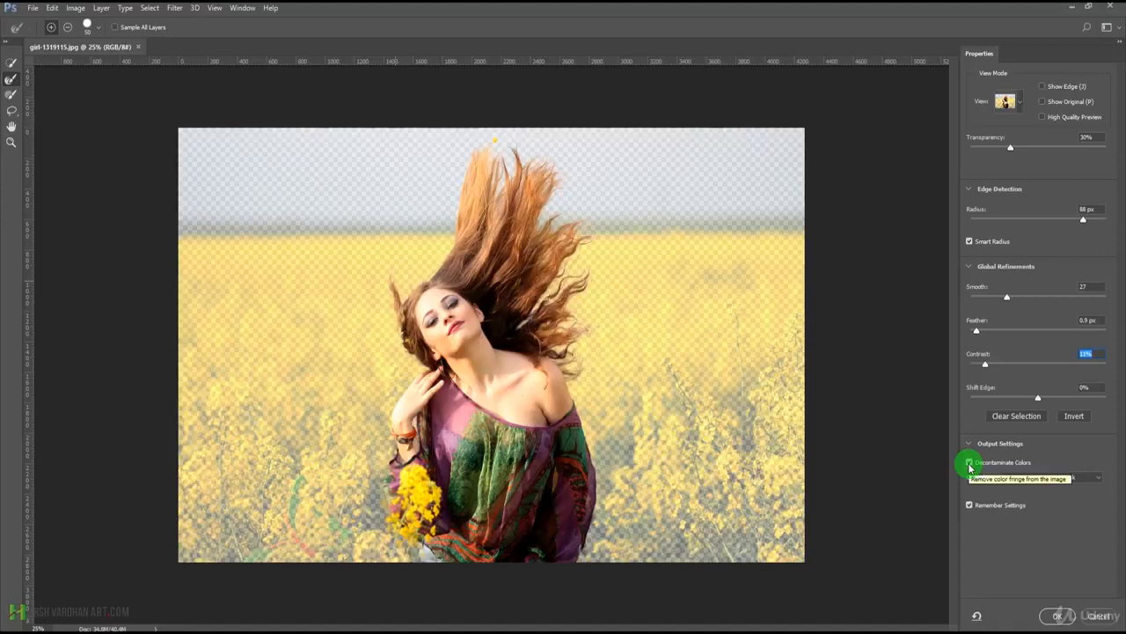
left_click(1044, 477)
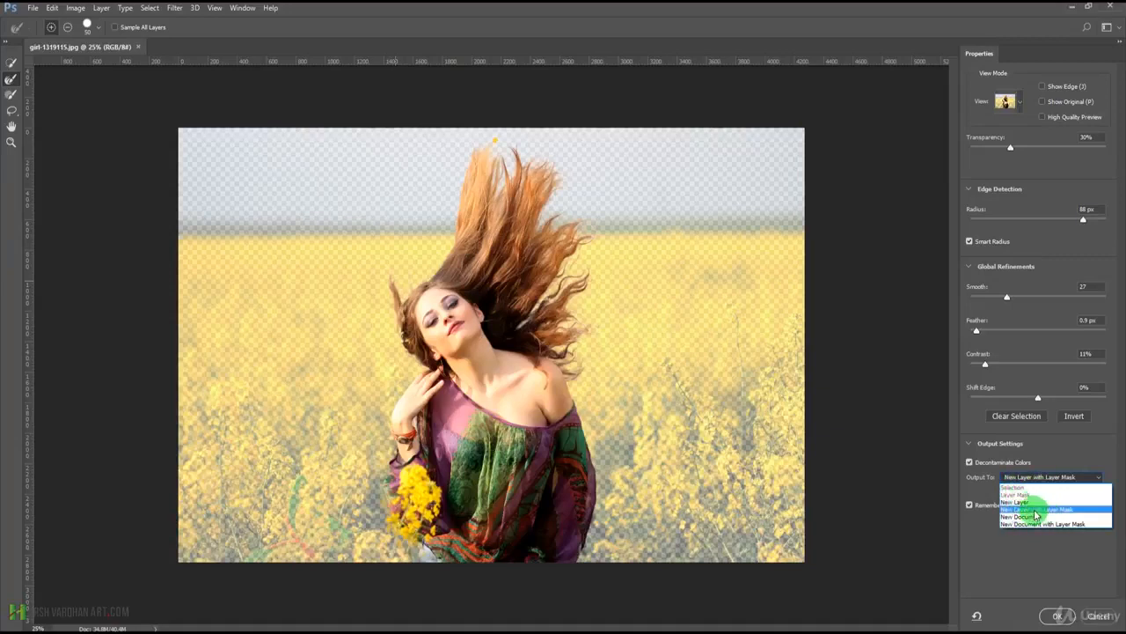
left_click(1035, 510)
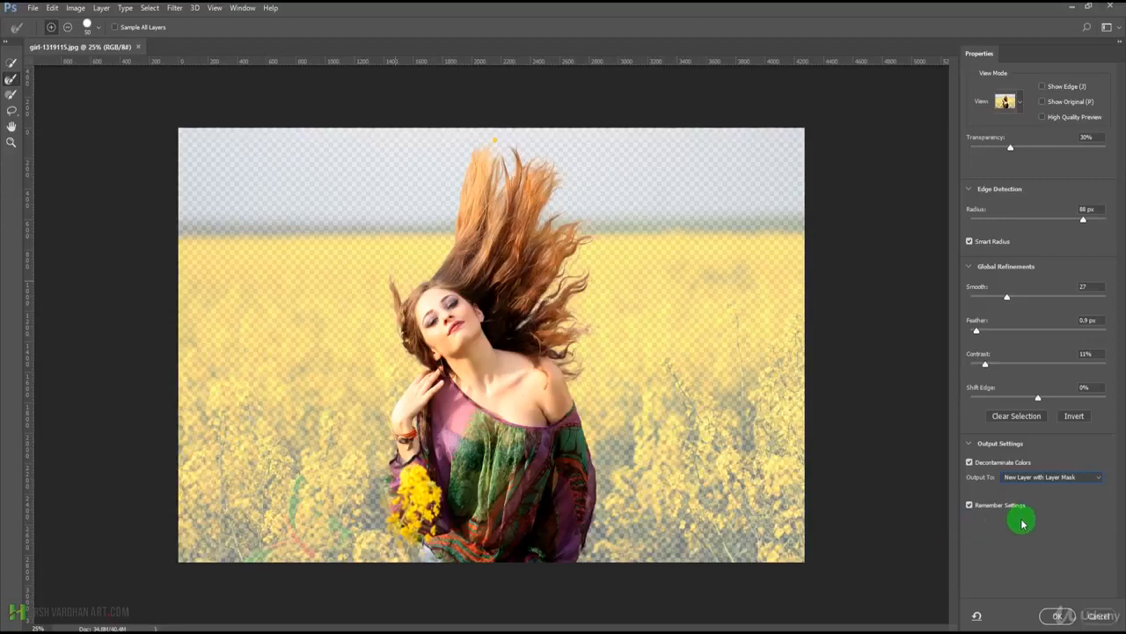
left_click(1056, 615)
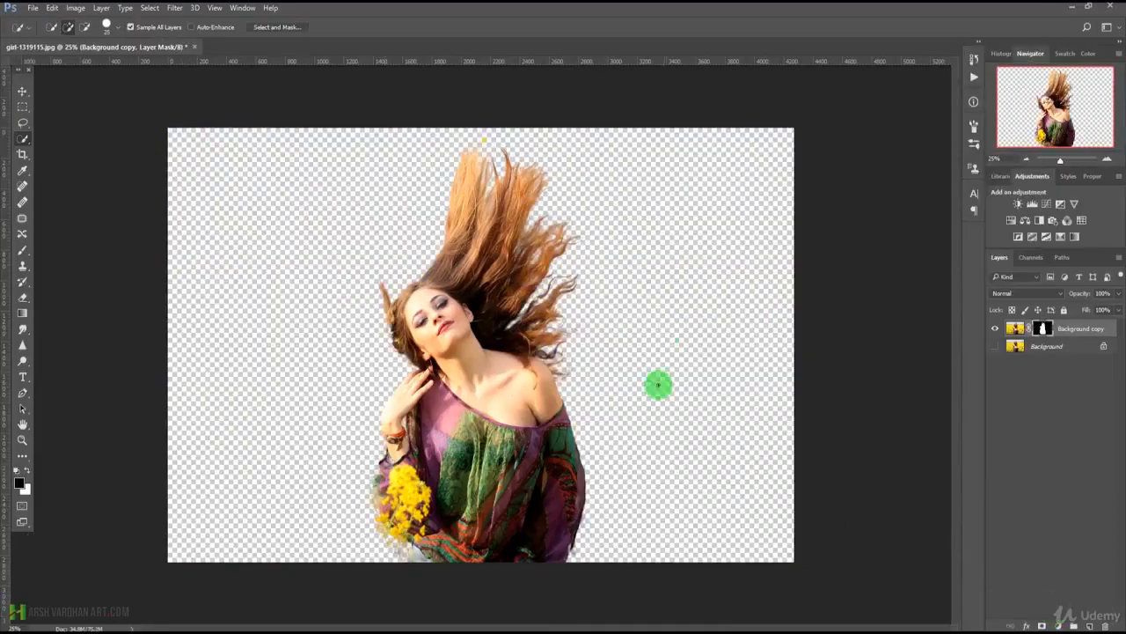
left_click_drag(521, 348, 539, 374)
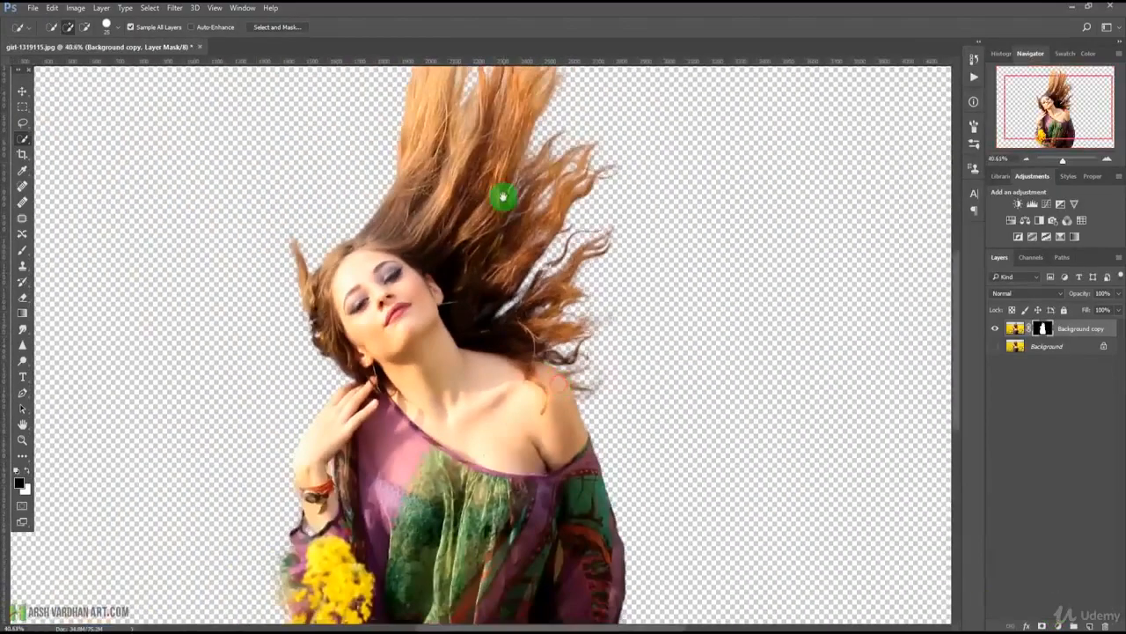
left_click_drag(503, 198, 510, 306)
left_click_drag(582, 239, 528, 311)
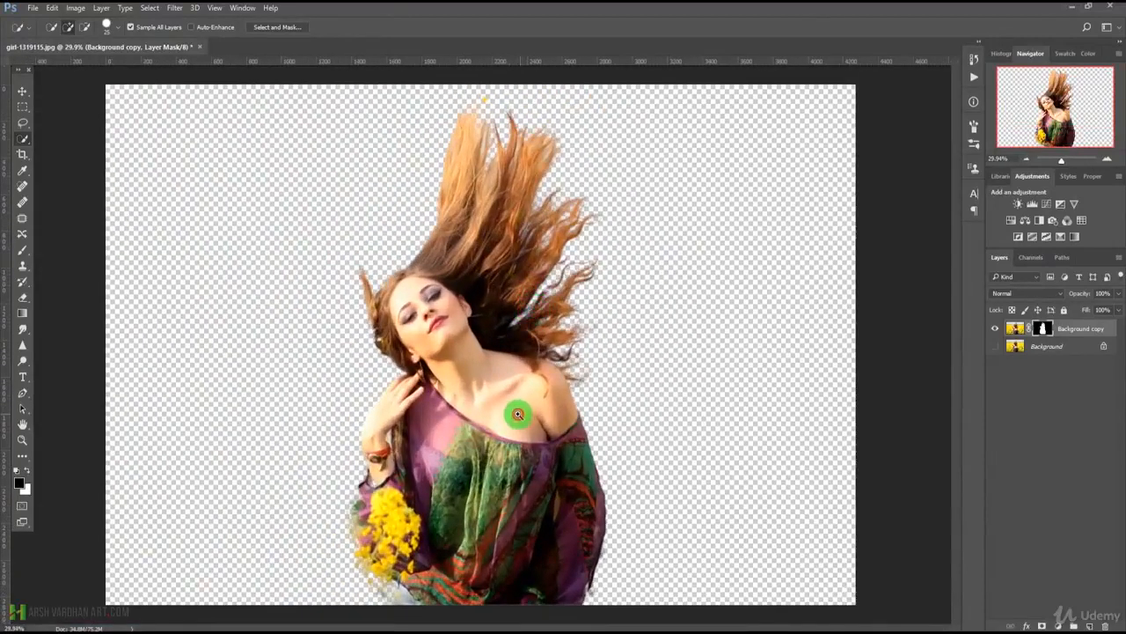
left_click_drag(516, 410, 508, 413)
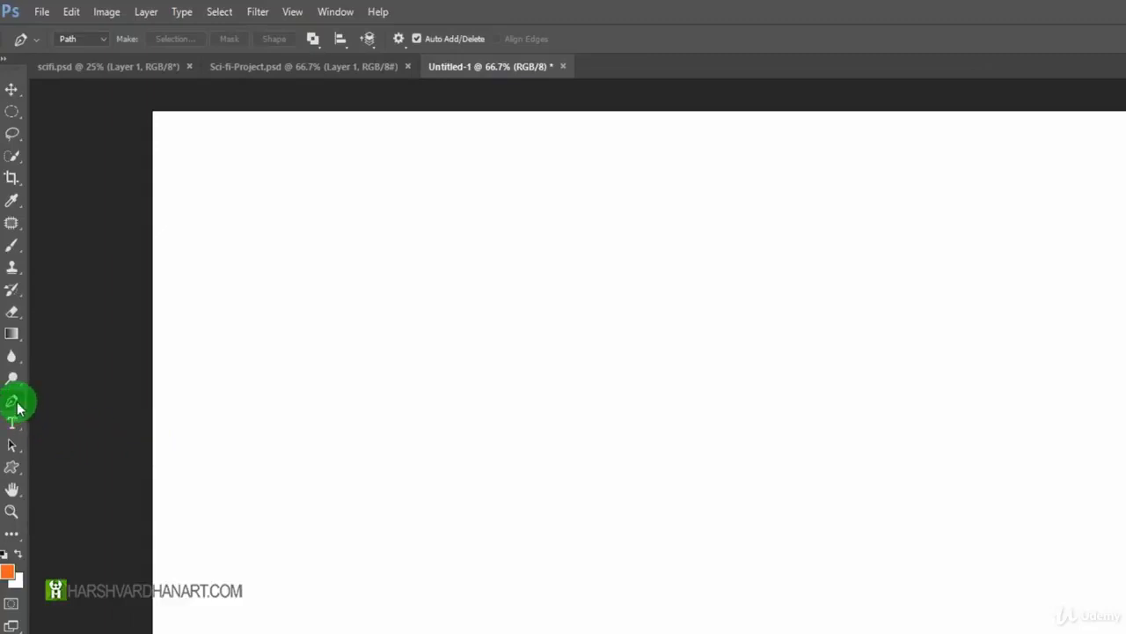
Choose the Pen Tool in the blank Untitled-1 document and set its drawing mode to Shape.
left_click(17, 405)
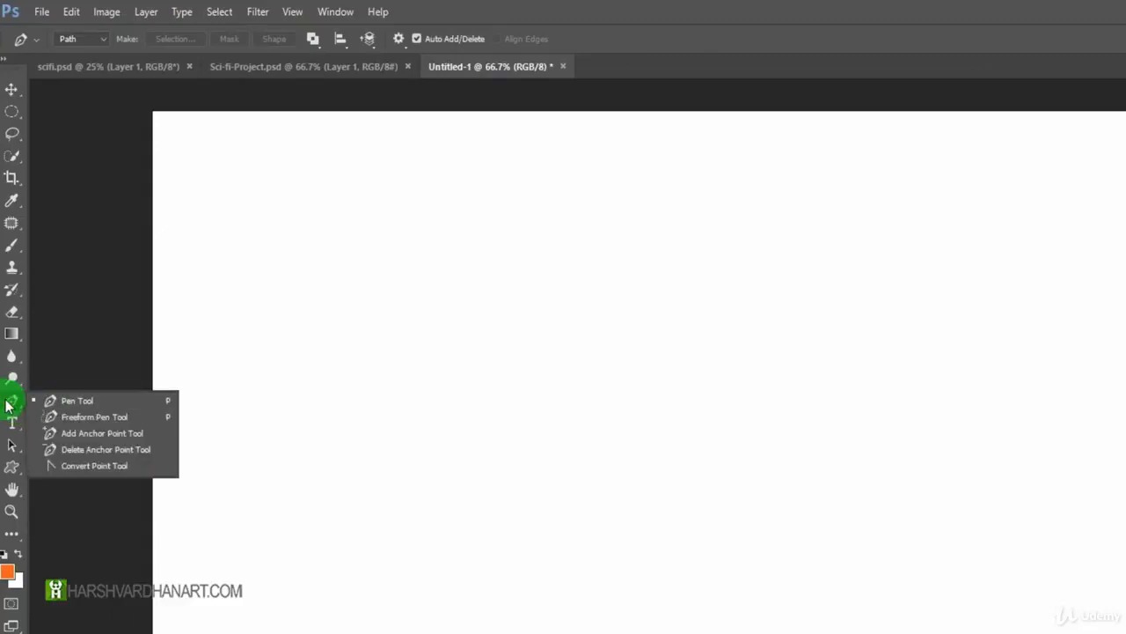
left_click(91, 410)
key("p")
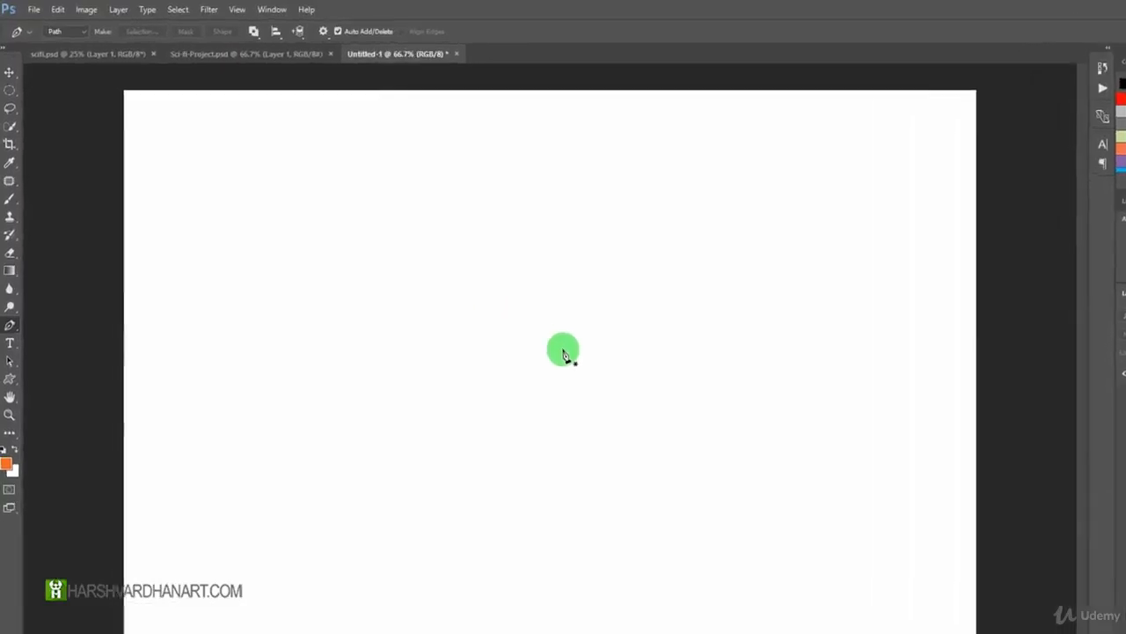
left_click(105, 39)
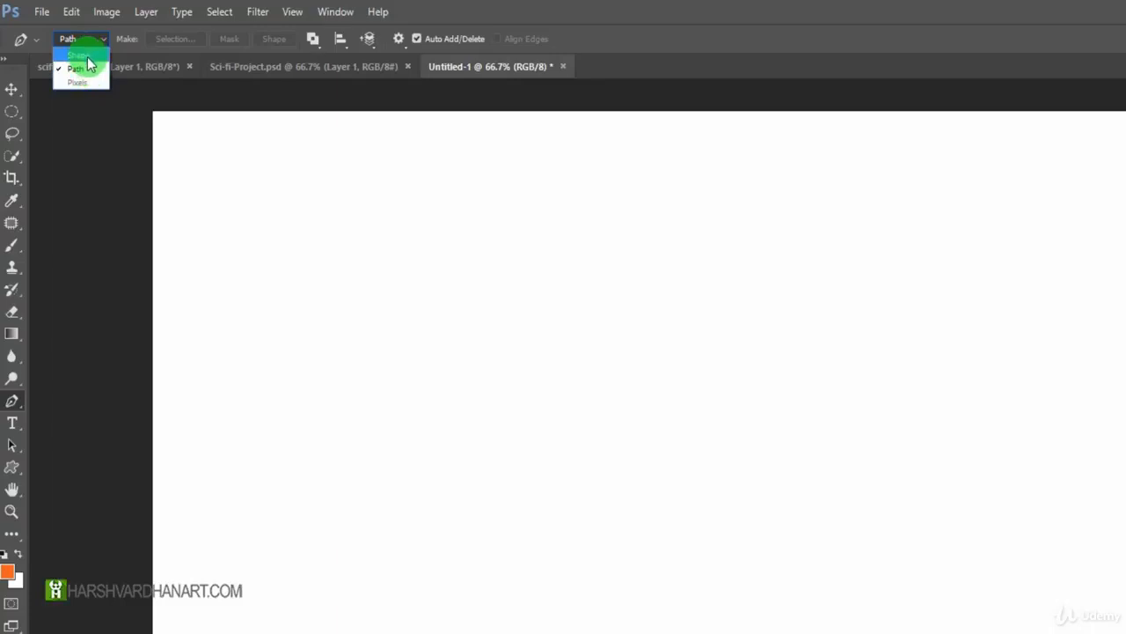
left_click(84, 55)
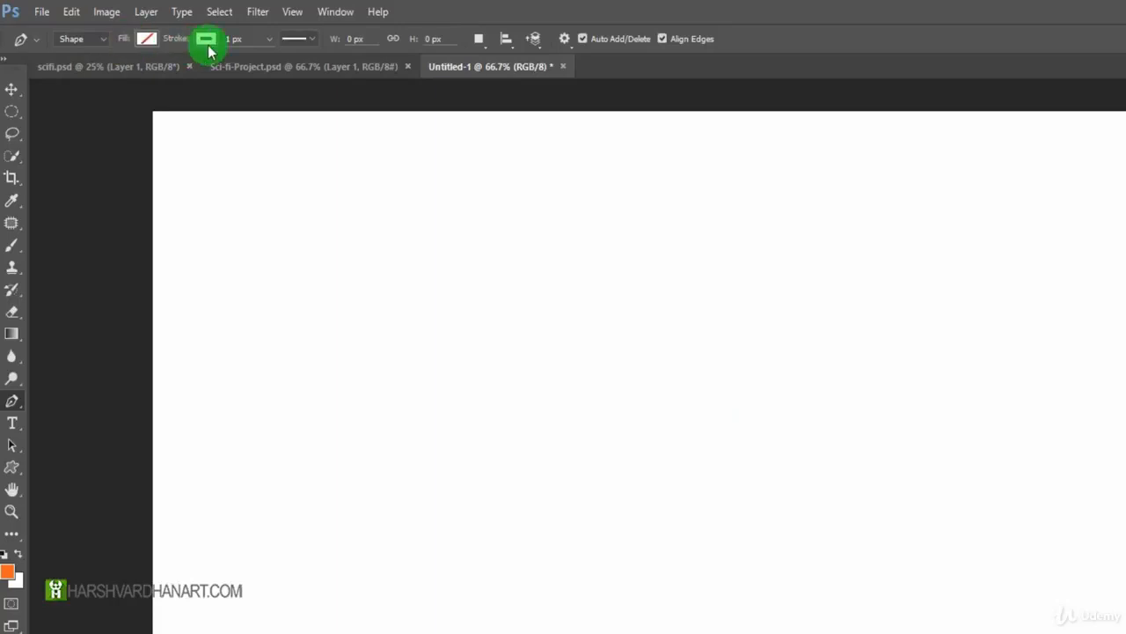
Look through the pattern fills and set the Pen Tool's shape fill to solid red.
left_click(143, 49)
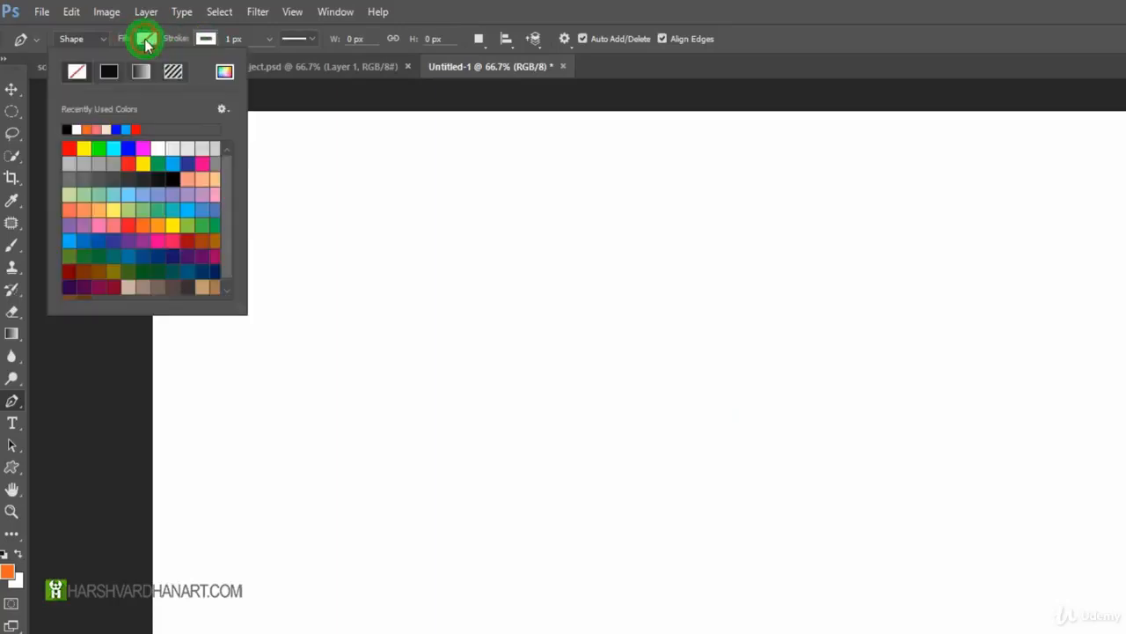
left_click(77, 72)
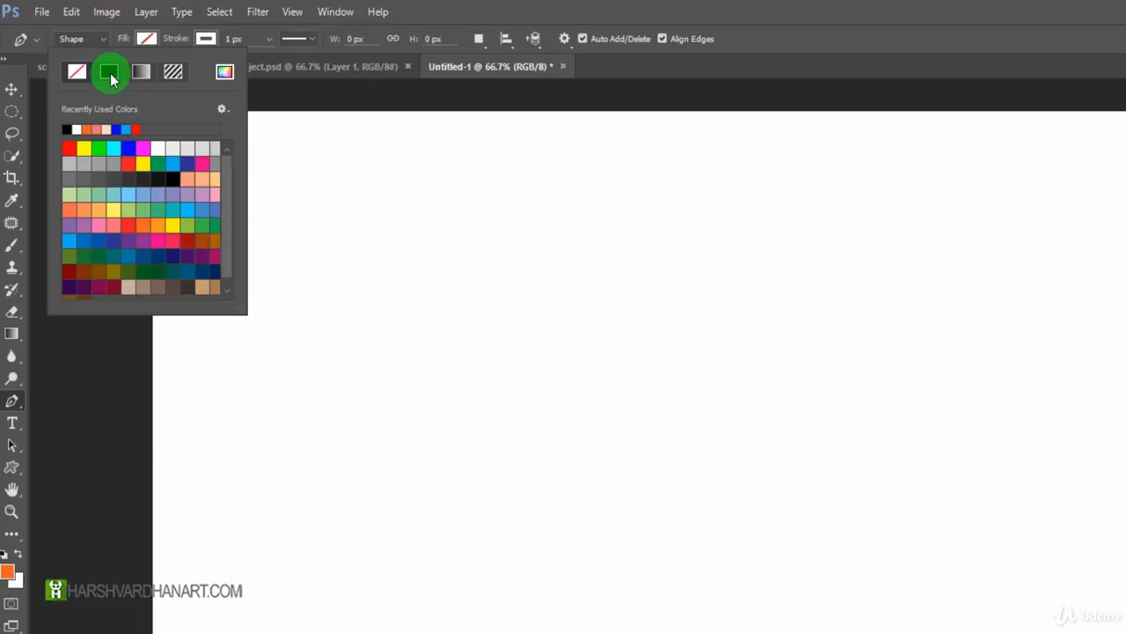
left_click(174, 72)
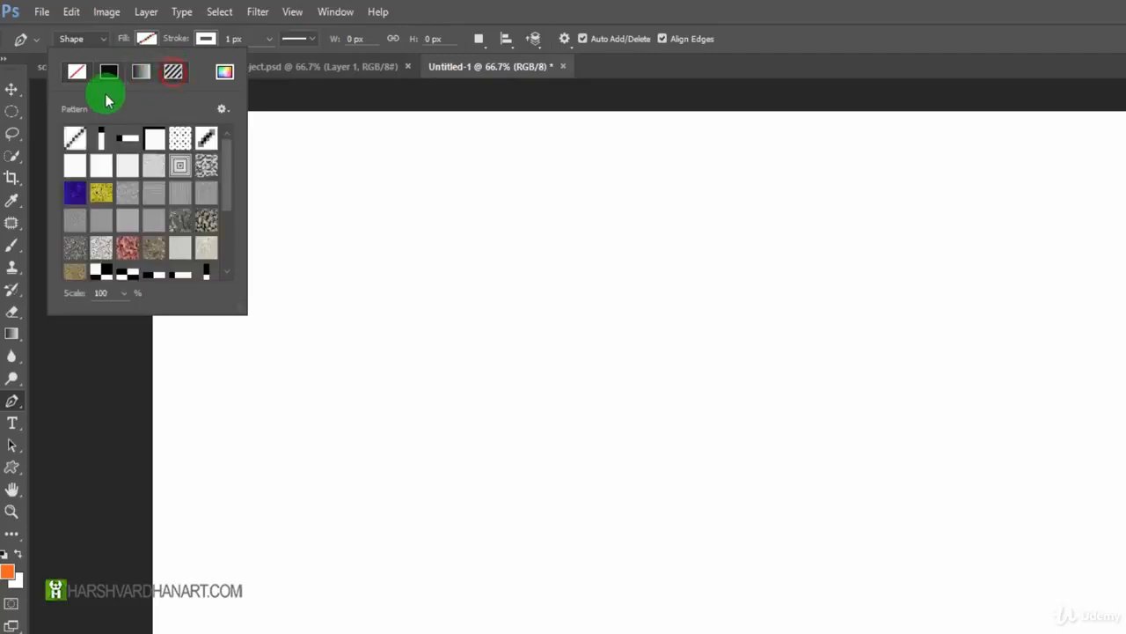
scroll(180, 176, "down", 1)
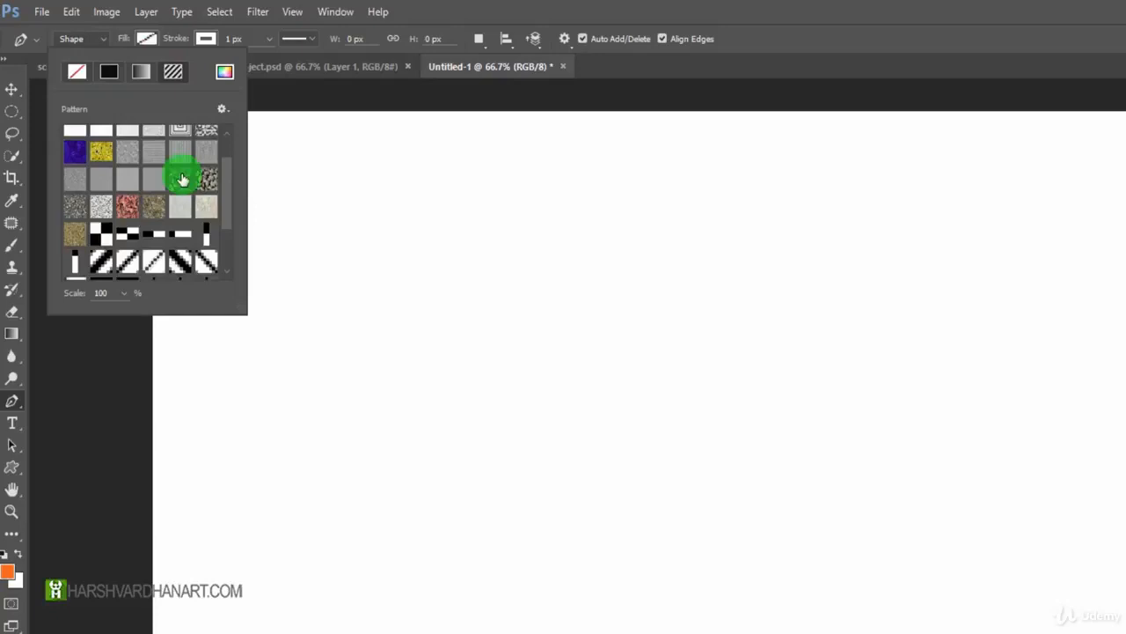
scroll(155, 219, "up", 1)
left_click(107, 72)
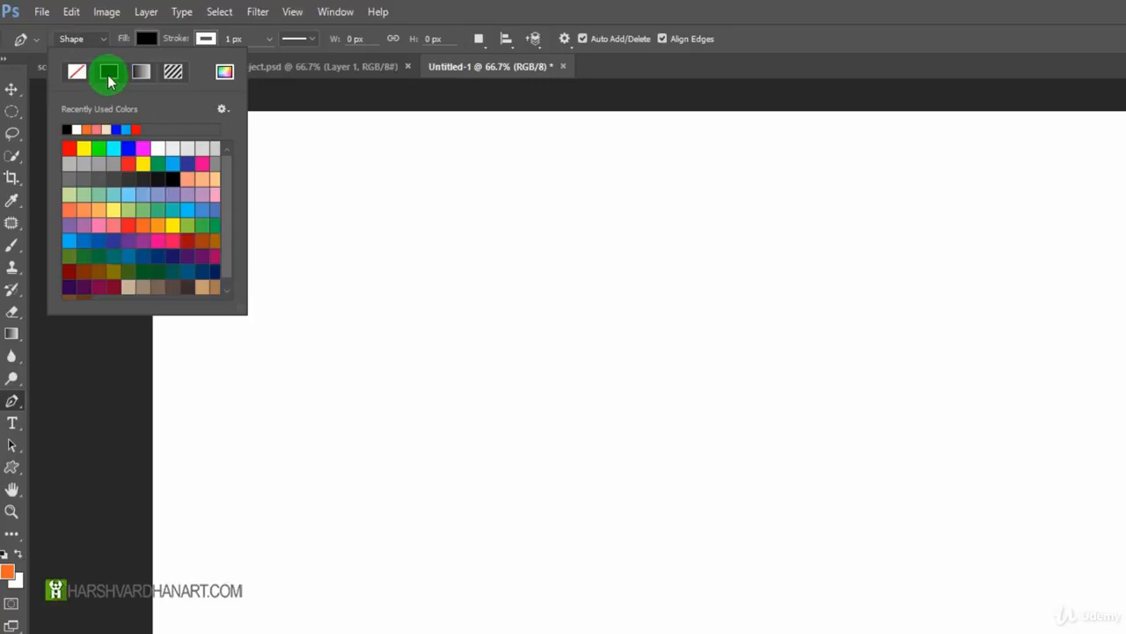
left_click(72, 145)
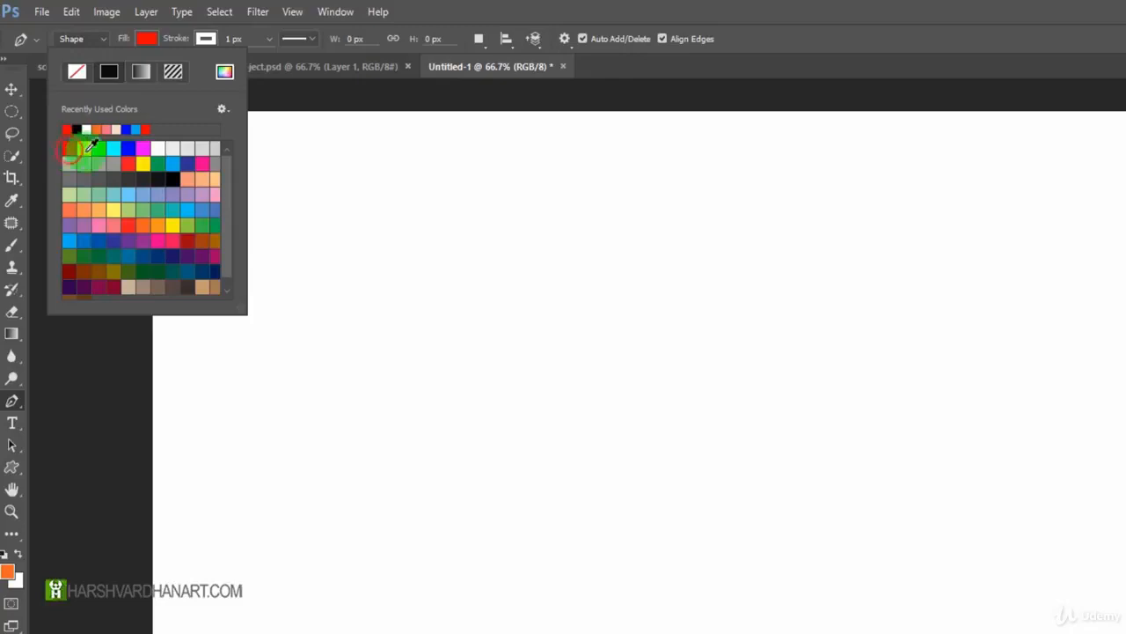
left_click(551, 7)
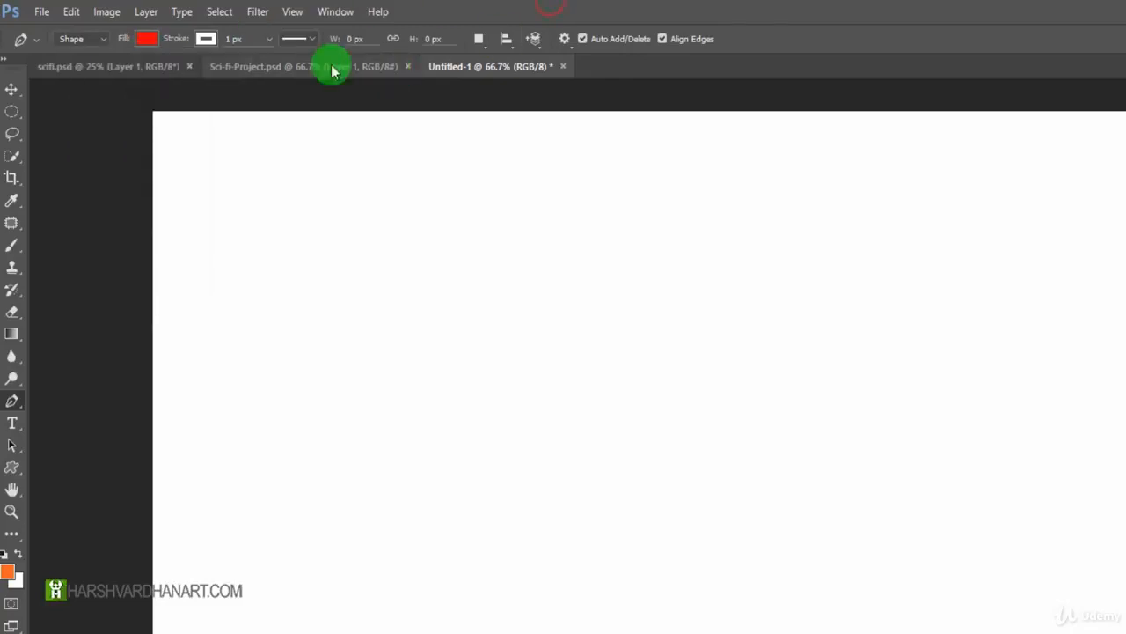
Set the shape stroke to none and look at the stroke width and line style options.
left_click(206, 41)
left_click(205, 42)
left_click(205, 42)
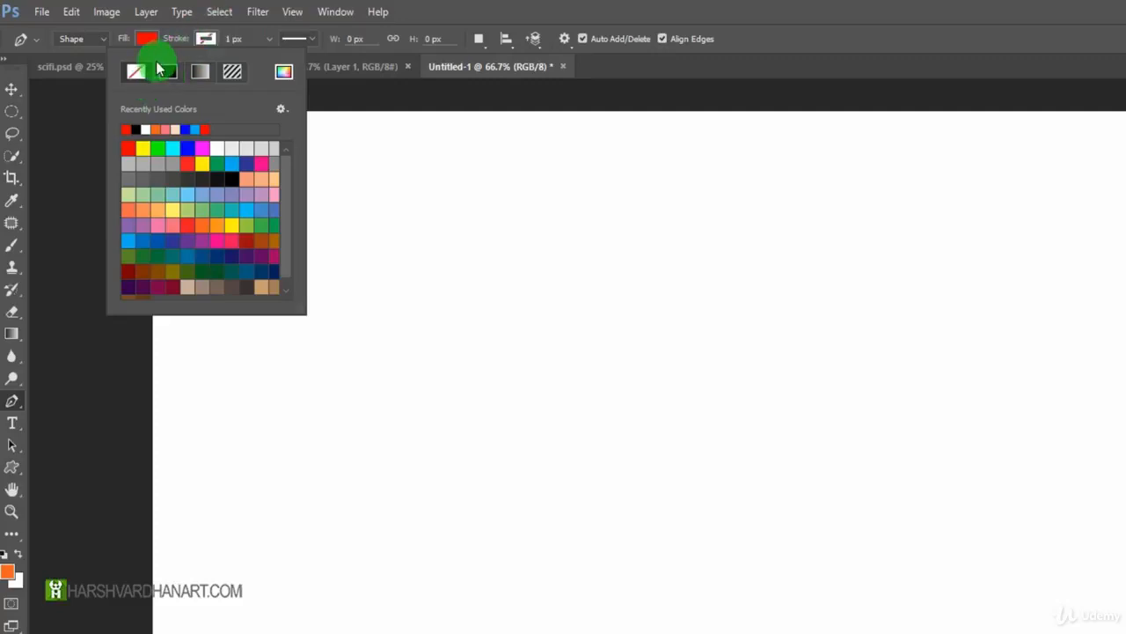
left_click(269, 38)
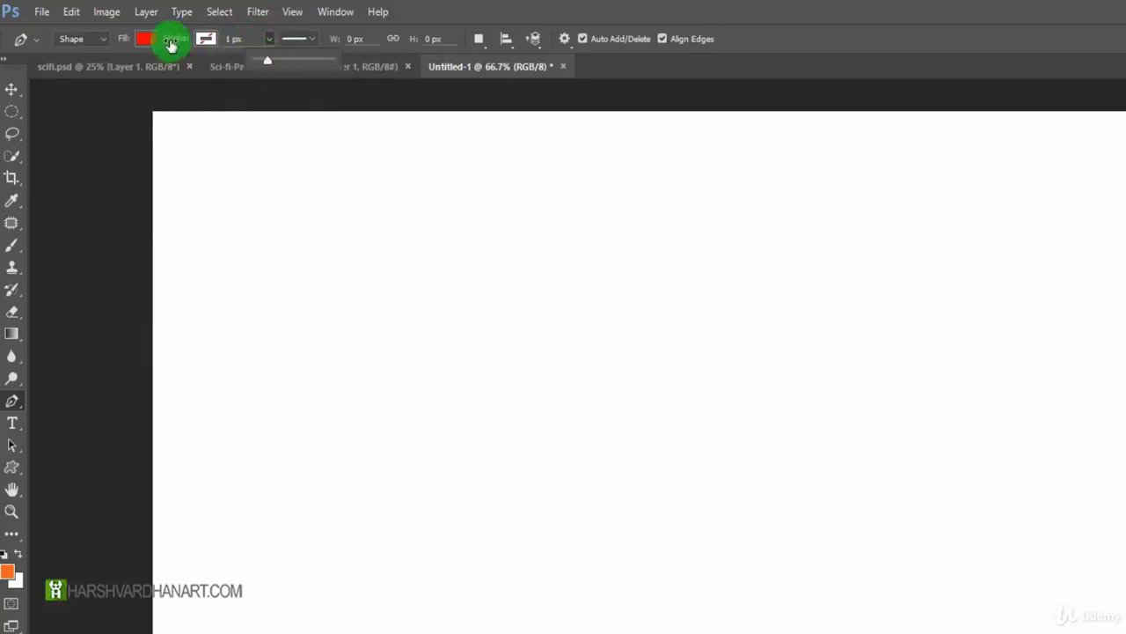
left_click(316, 39)
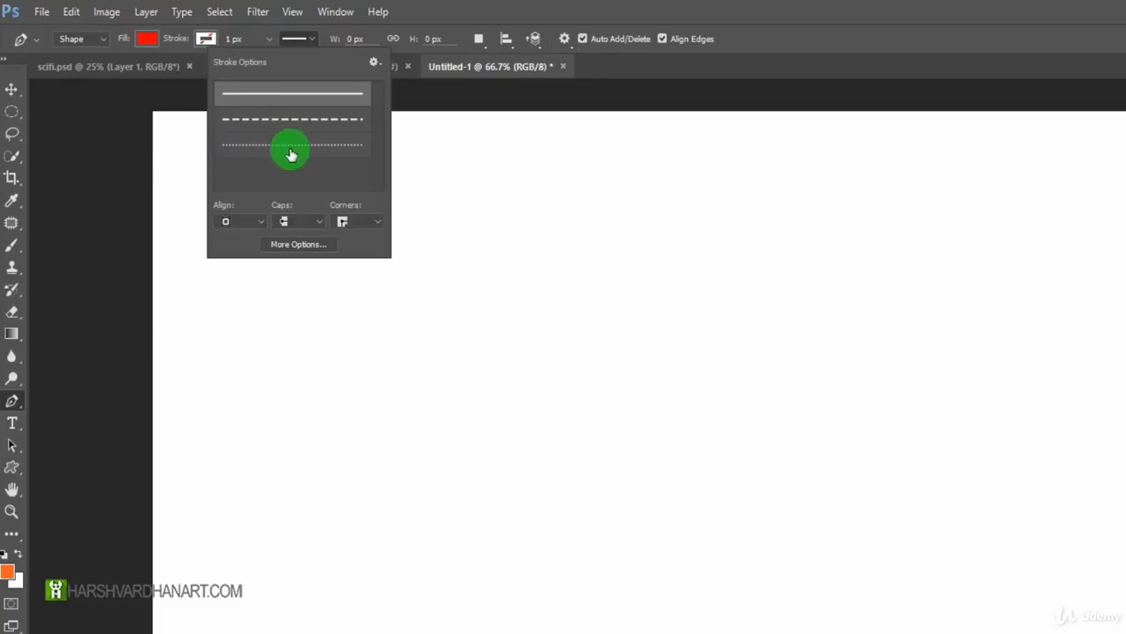
left_click(436, 8)
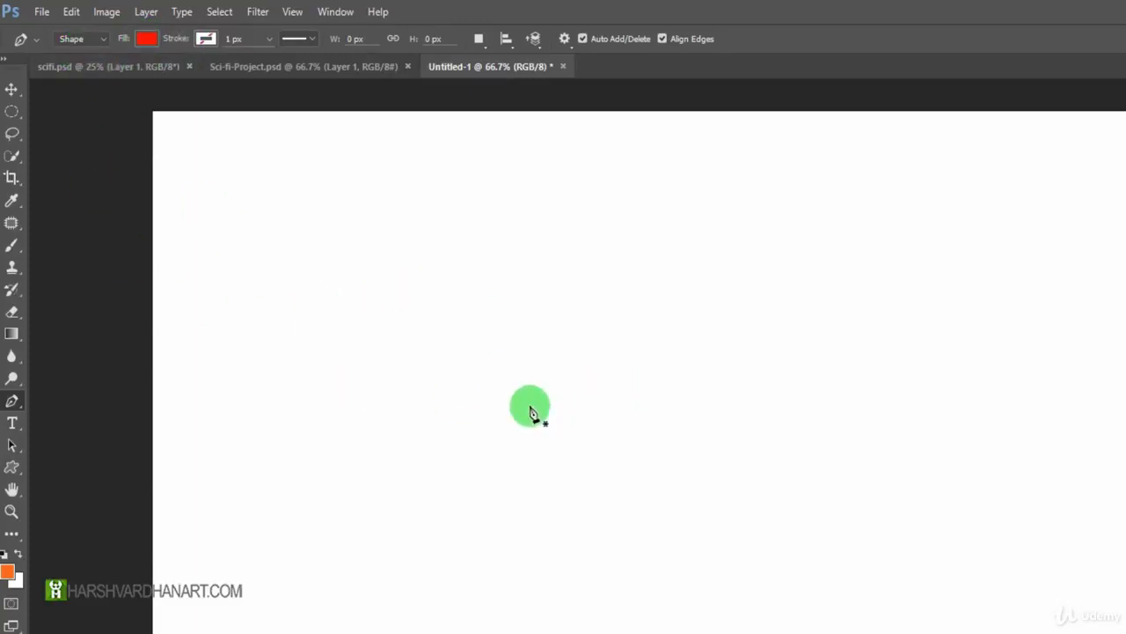
Draw a straight-edged triangle about 501 px wide and 404 px high, and undo it.
left_click(439, 319)
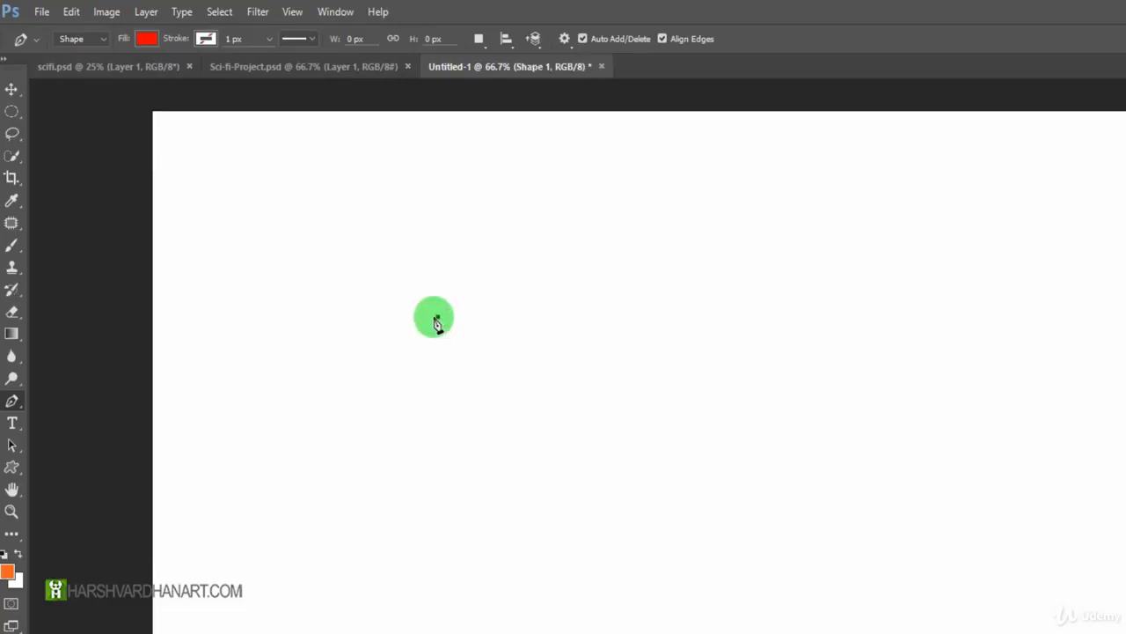
left_click(712, 323)
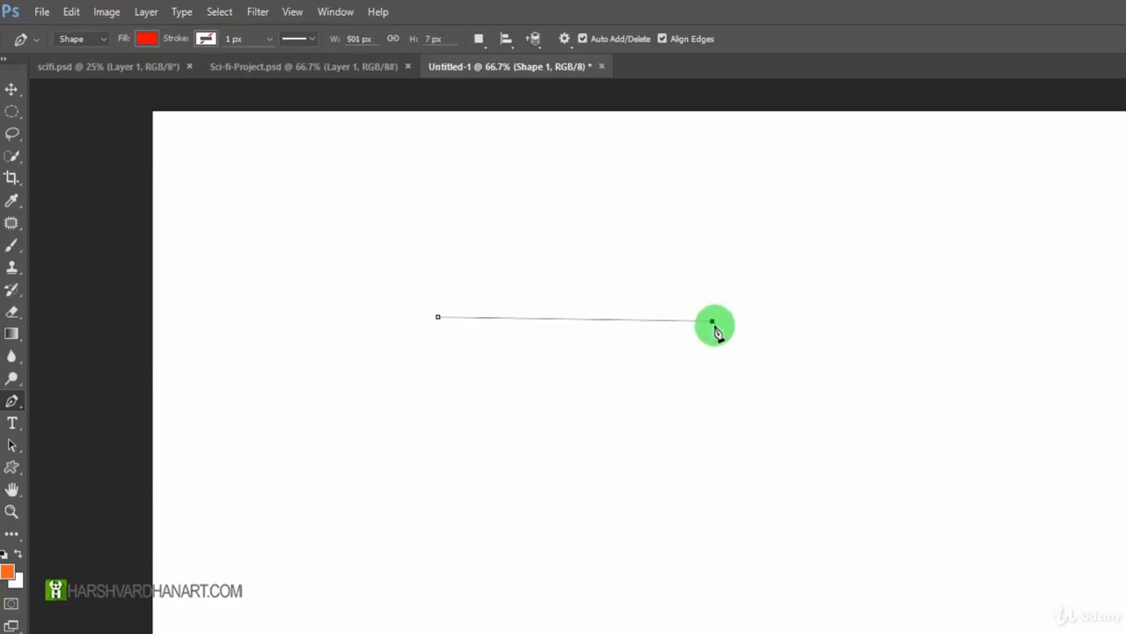
left_click(561, 547)
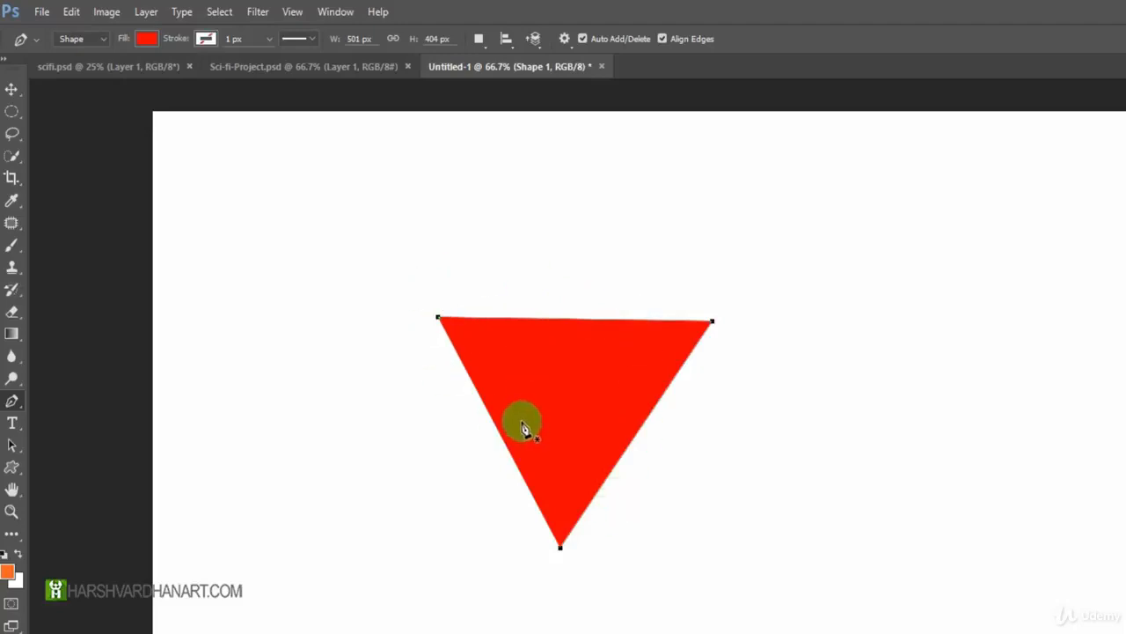
key("ctrl+alt+z")
key("ctrl+alt+z")
key("ctrl+alt+z")
key("ctrl+alt+z")
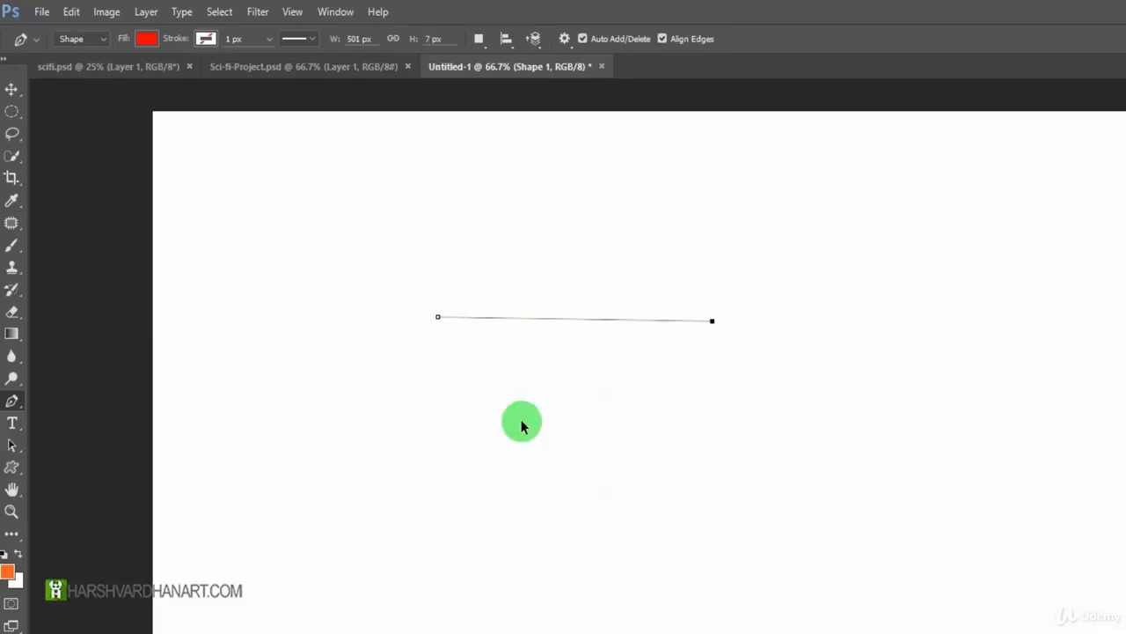
Draw a curved shape segment about 357 px wide and try continuing it through lower anchor points, undoing each one.
left_click(468, 347)
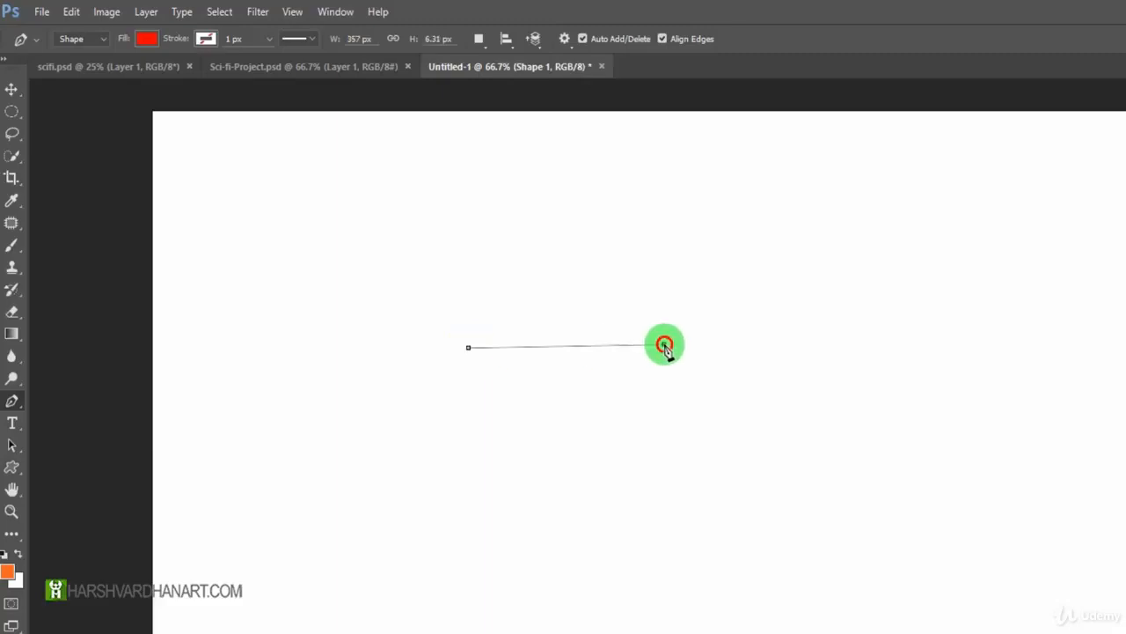
left_click_drag(664, 344, 775, 457)
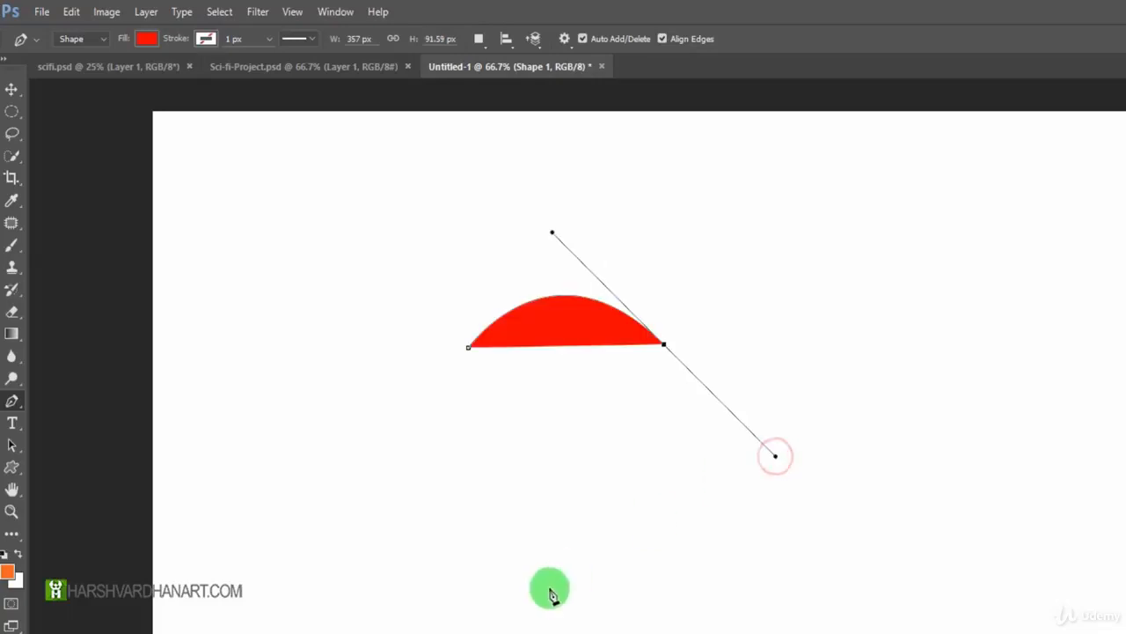
left_click(468, 424)
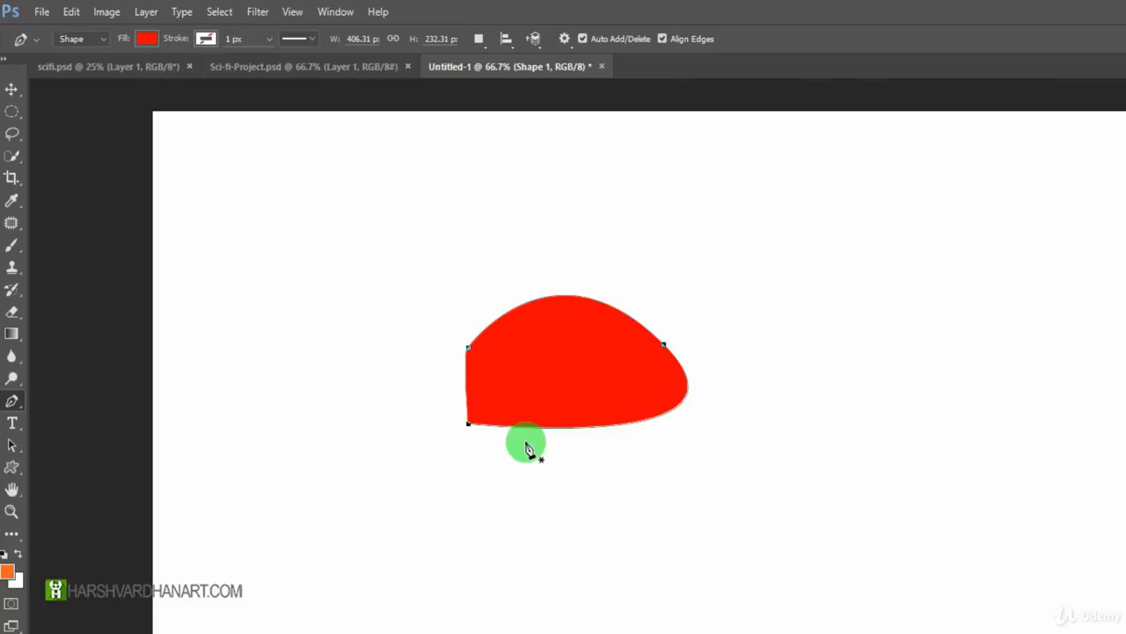
key("Delete")
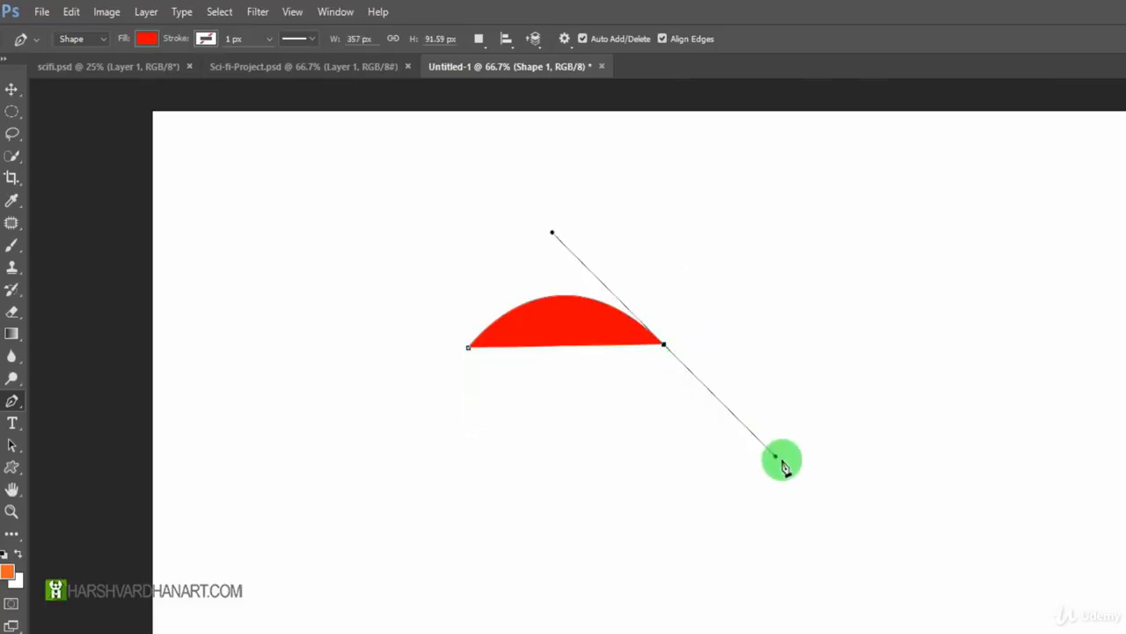
left_click_drag(545, 495, 506, 487)
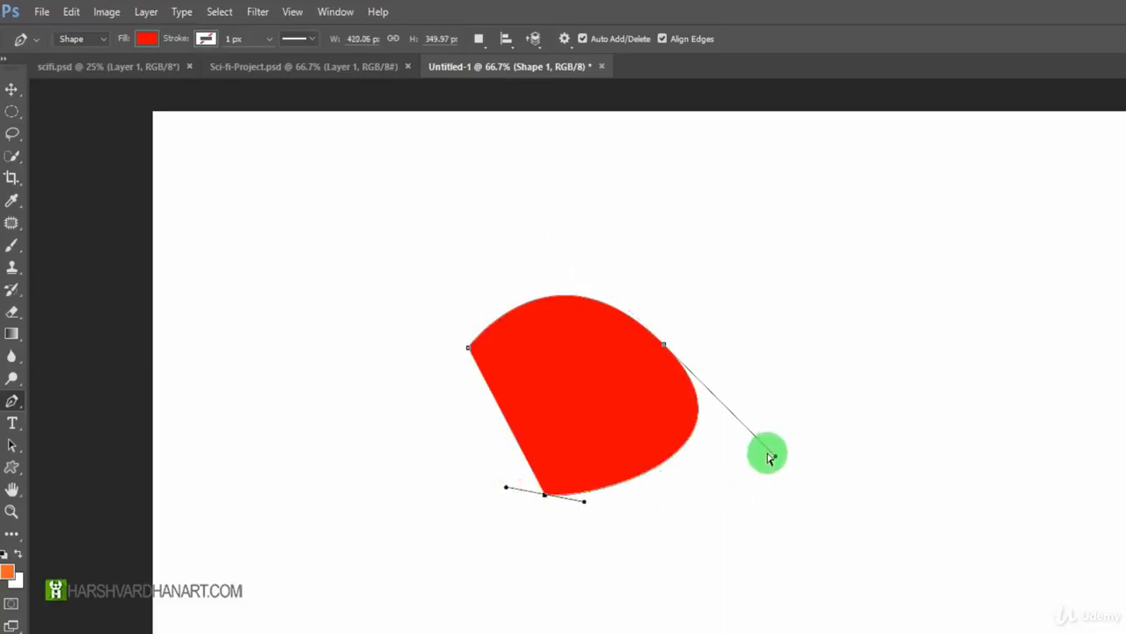
key("ctrl+z")
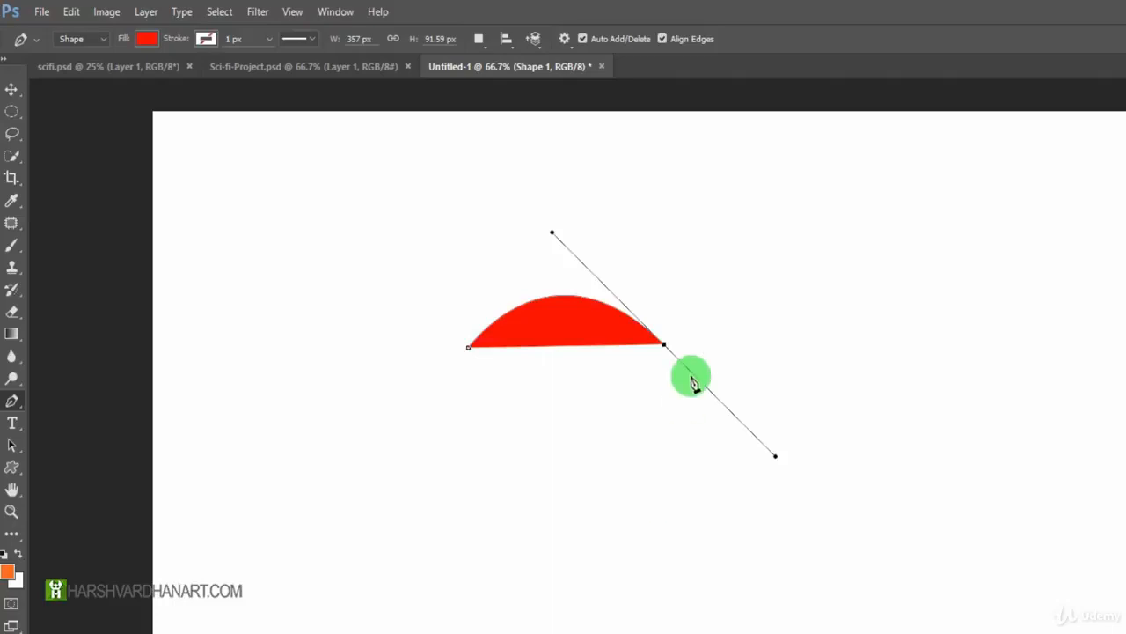
Retract the outgoing direction handle at the curve's end and close the shape with straight edges through a lower corner point.
key("alt")
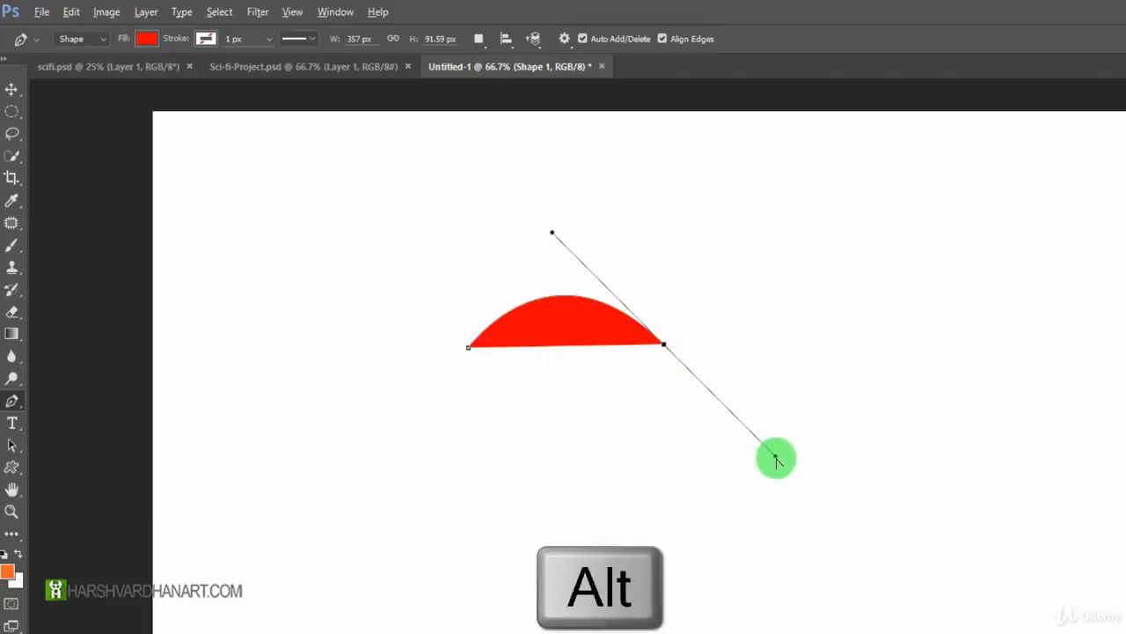
left_click_drag(776, 458, 663, 349)
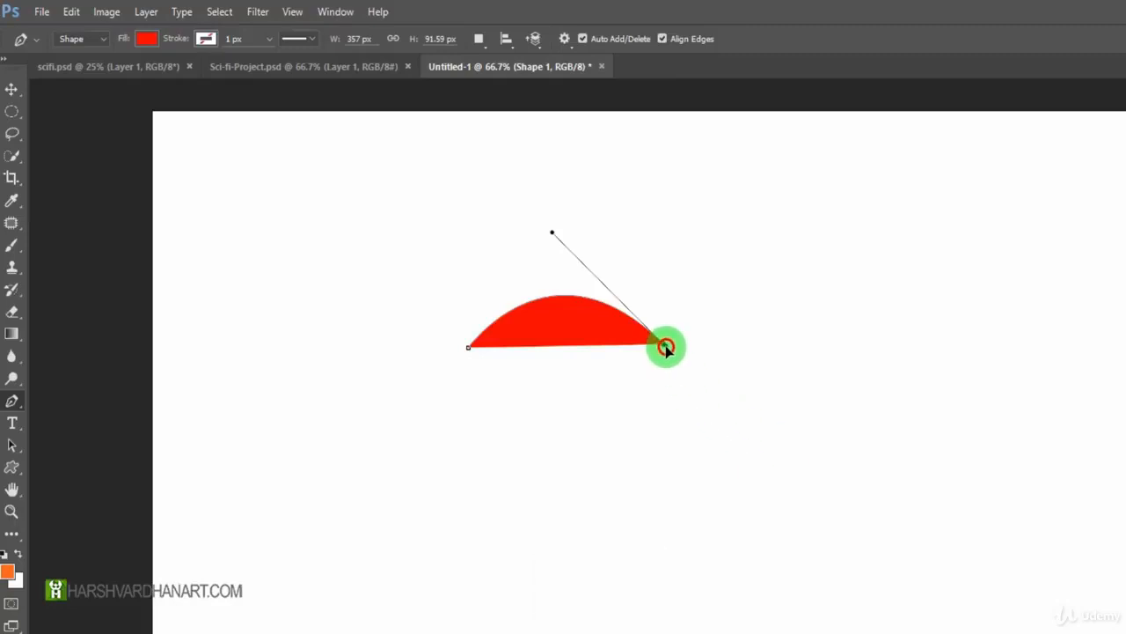
left_click(592, 498)
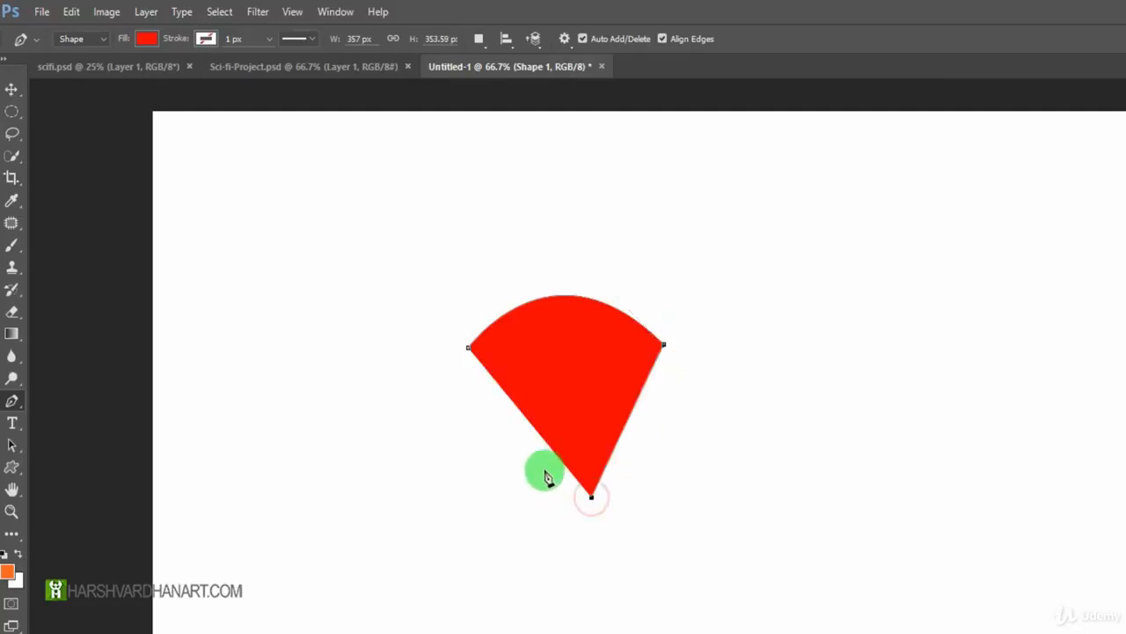
left_click(468, 349)
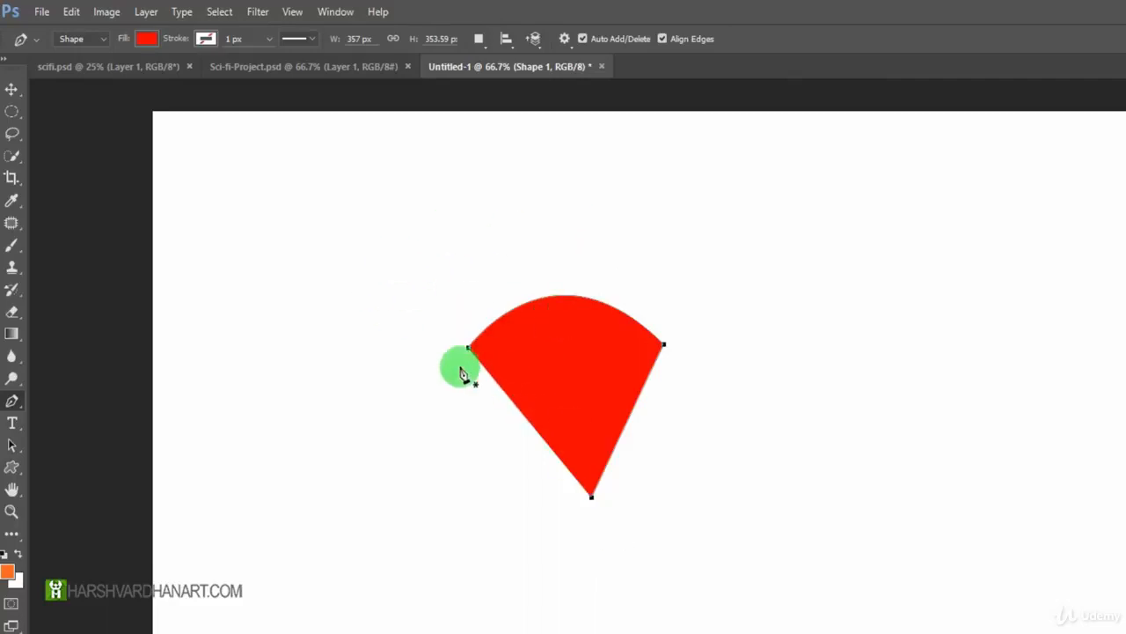
Undo the fan shape's straight edges and the retracted direction handle.
key("ctrl+alt+z")
key("ctrl+alt+z")
key("ctrl+alt+z")
key("ctrl+alt+z")
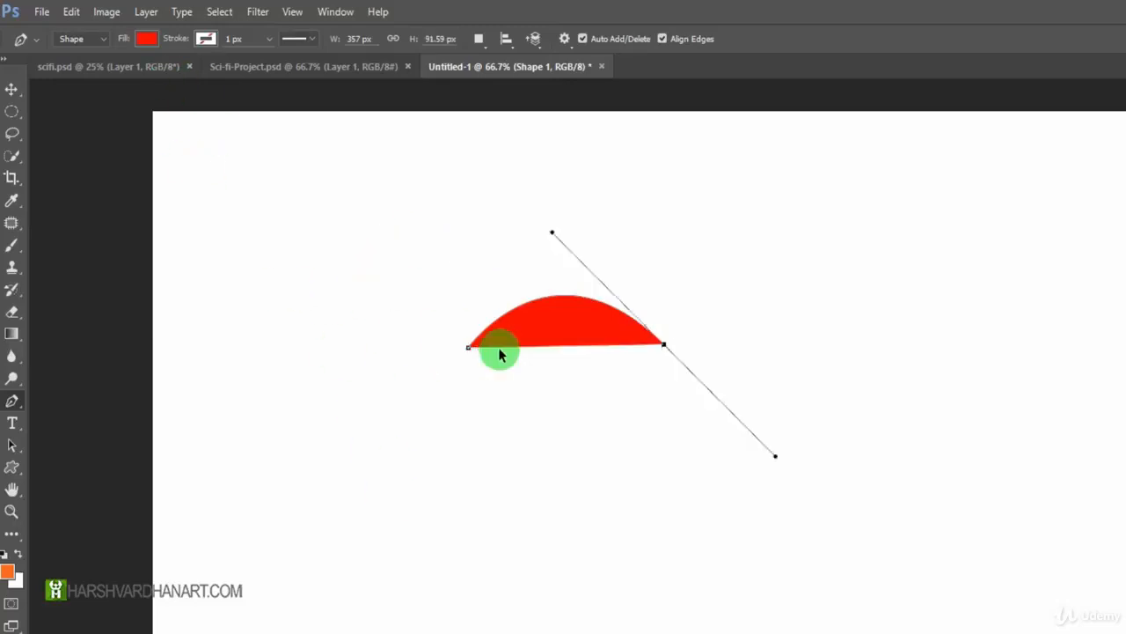
Set the Pen Tool's drawing mode to Path and draw a closed four-cornered path with straight segments.
left_click(101, 38)
left_click(79, 68)
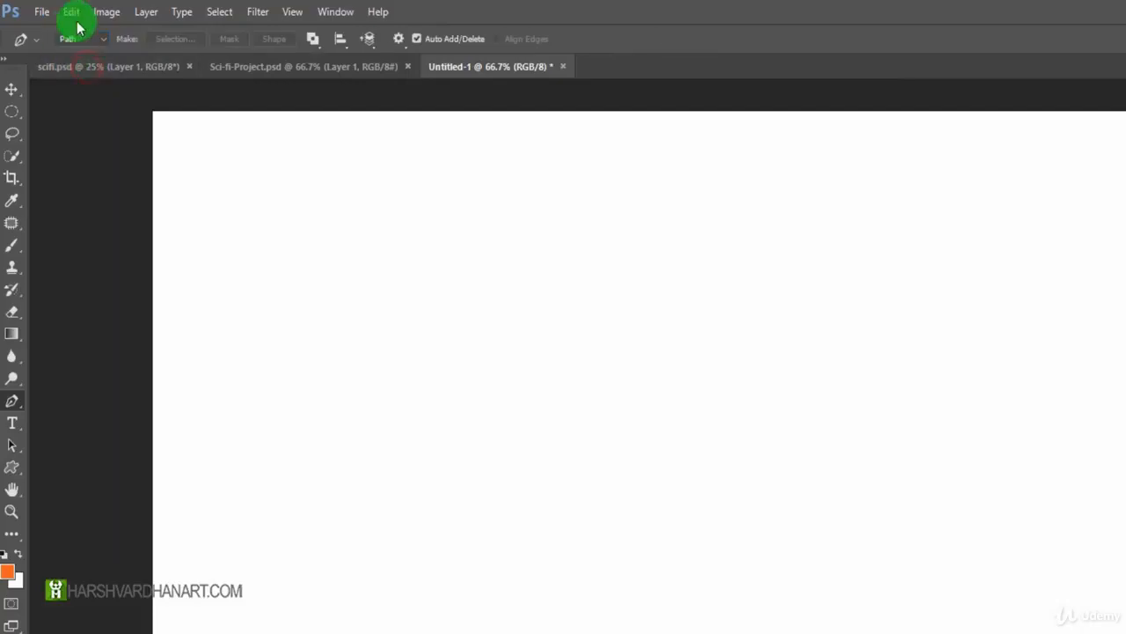
left_click(444, 338)
left_click(839, 353)
left_click(720, 548)
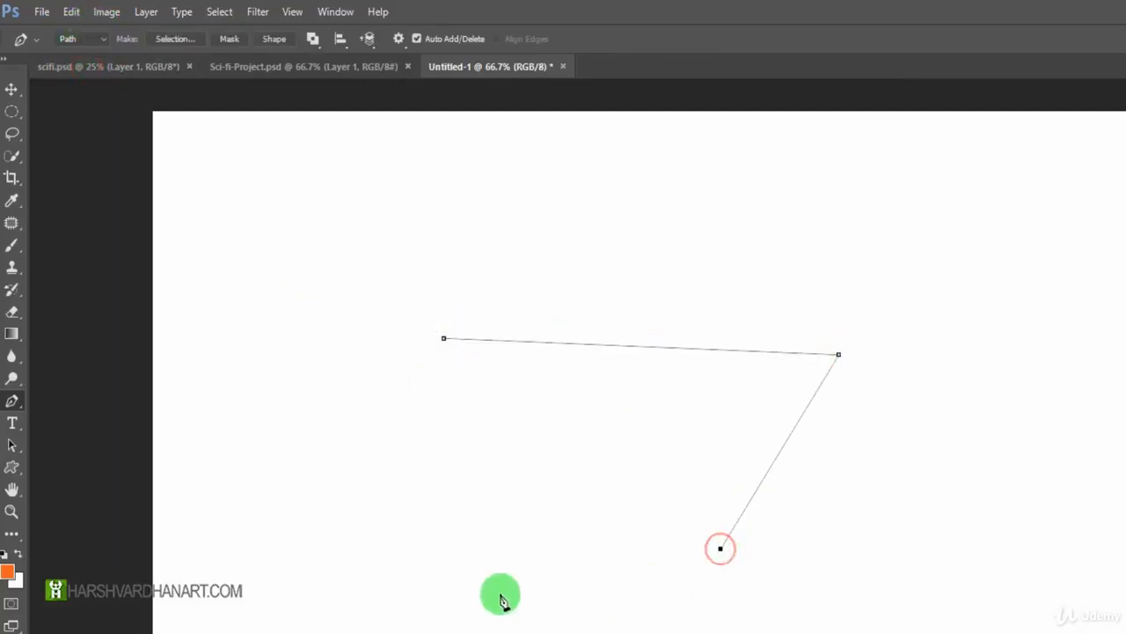
left_click(498, 589)
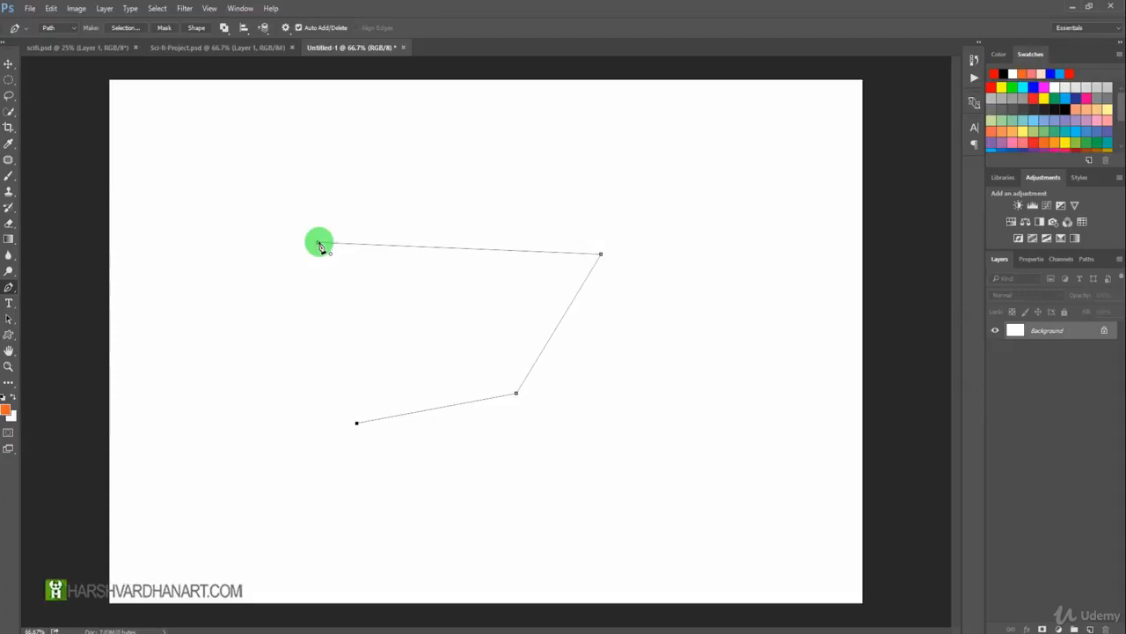
left_click(318, 243)
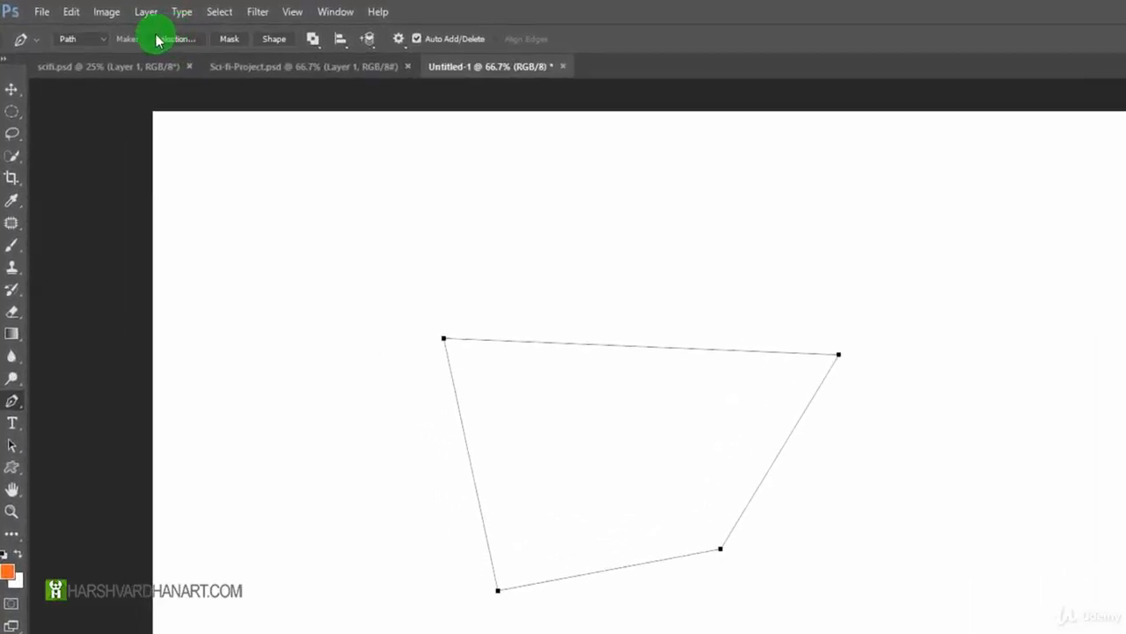
Make a new anti-aliased selection from the path with a 1-pixel feather radius, and undo it.
left_click(165, 40)
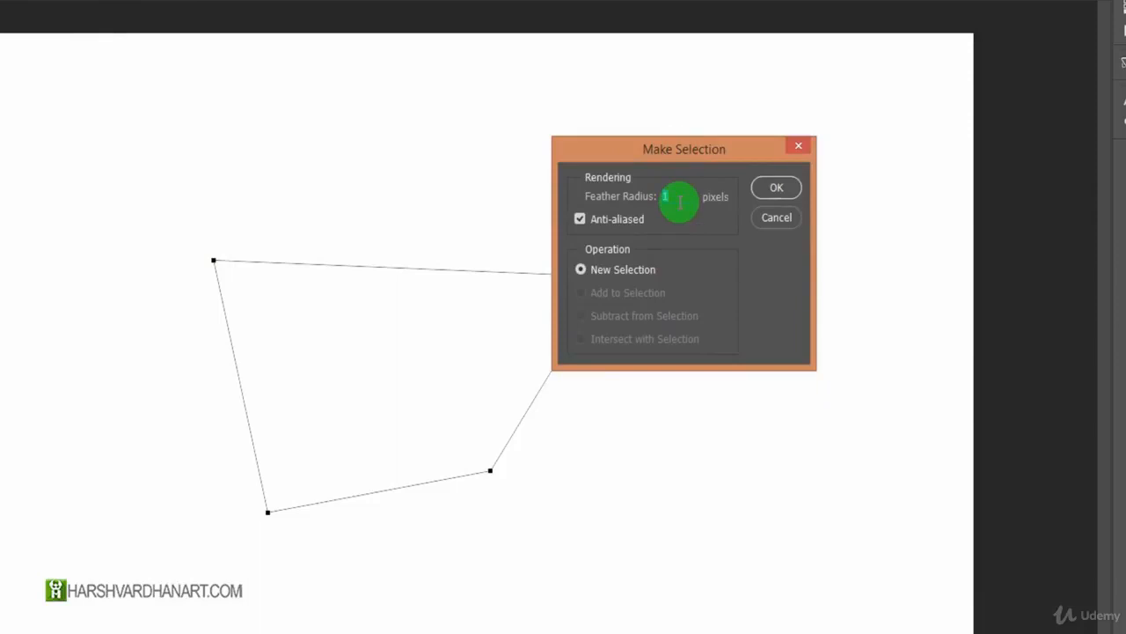
left_click_drag(681, 204, 704, 213)
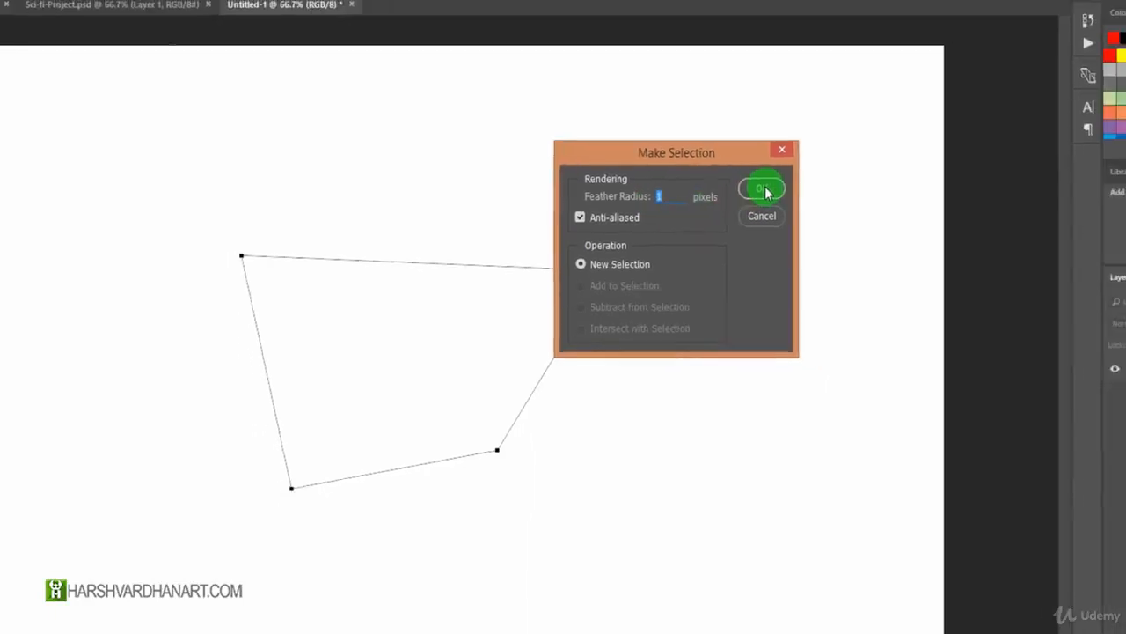
left_click(763, 191)
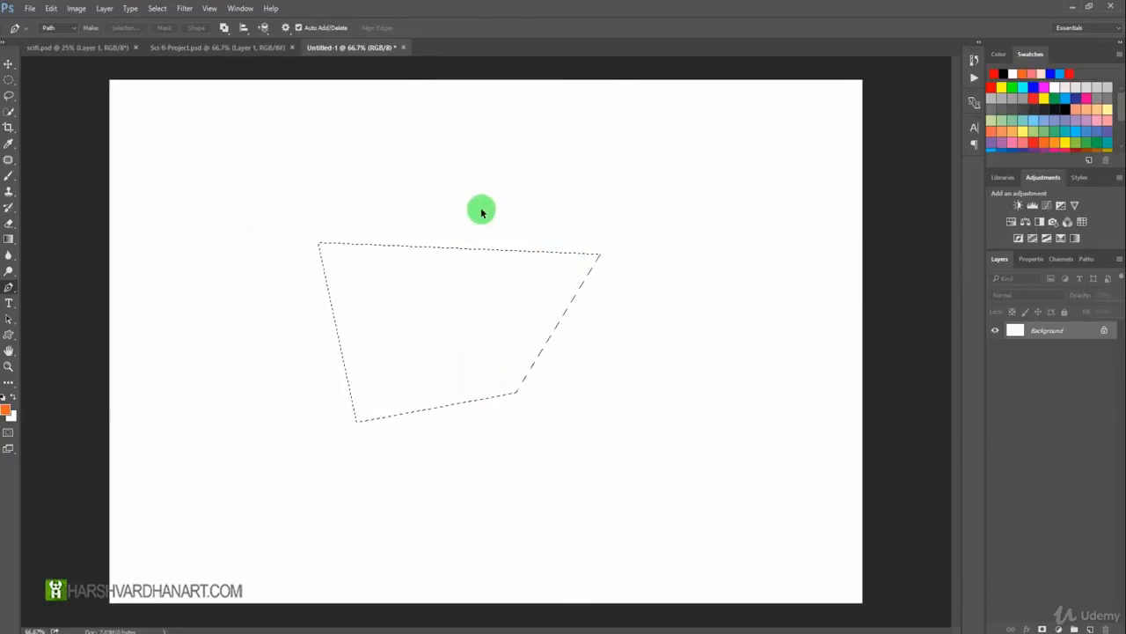
key("ctrl+alt+z")
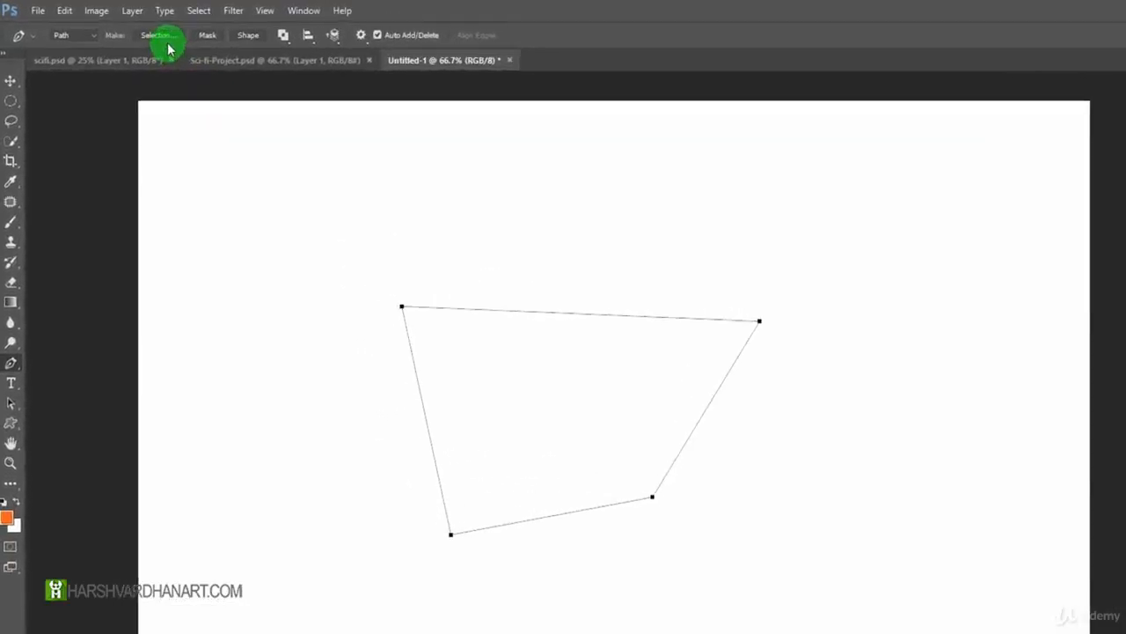
Try converting the path to a filled shape and to a mask, and delete the path.
left_click(273, 40)
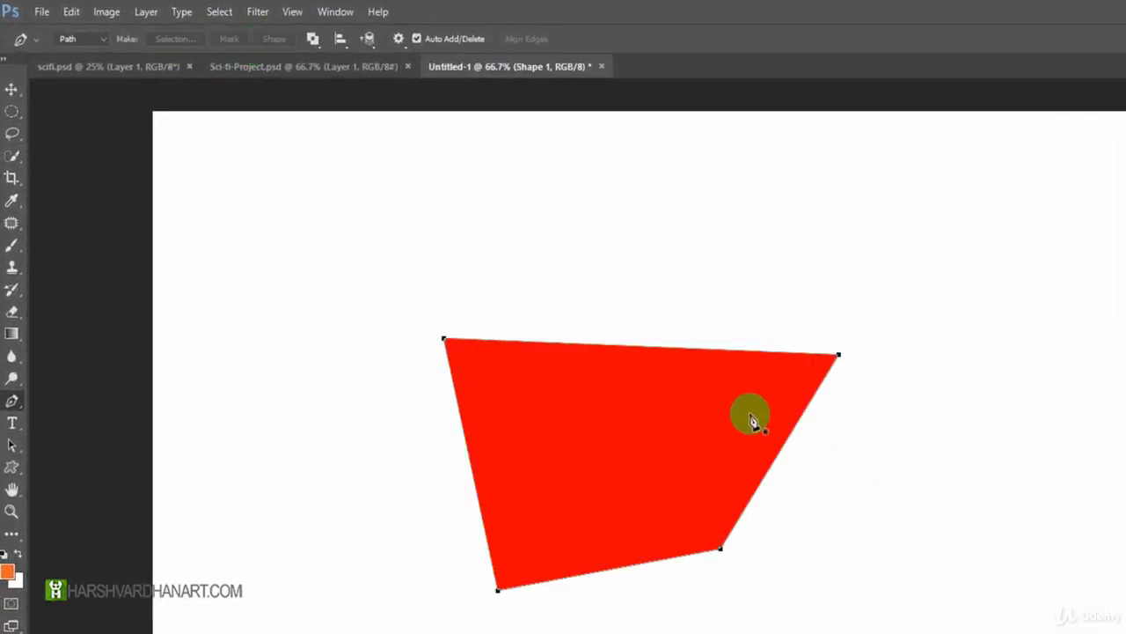
key("ctrl+z")
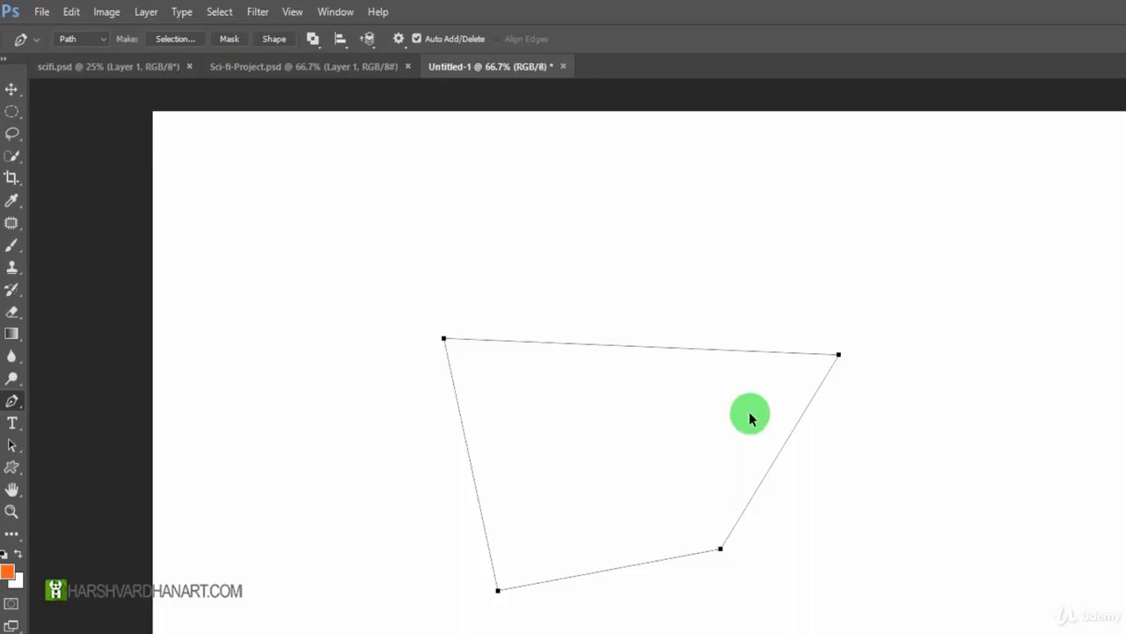
left_click(230, 40)
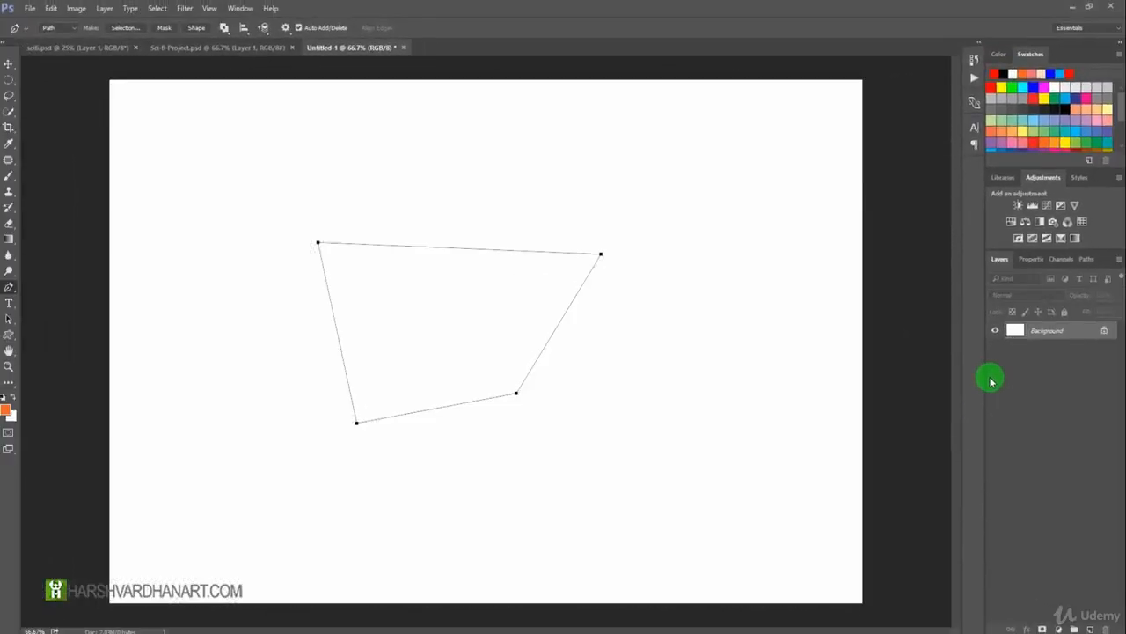
key("Delete")
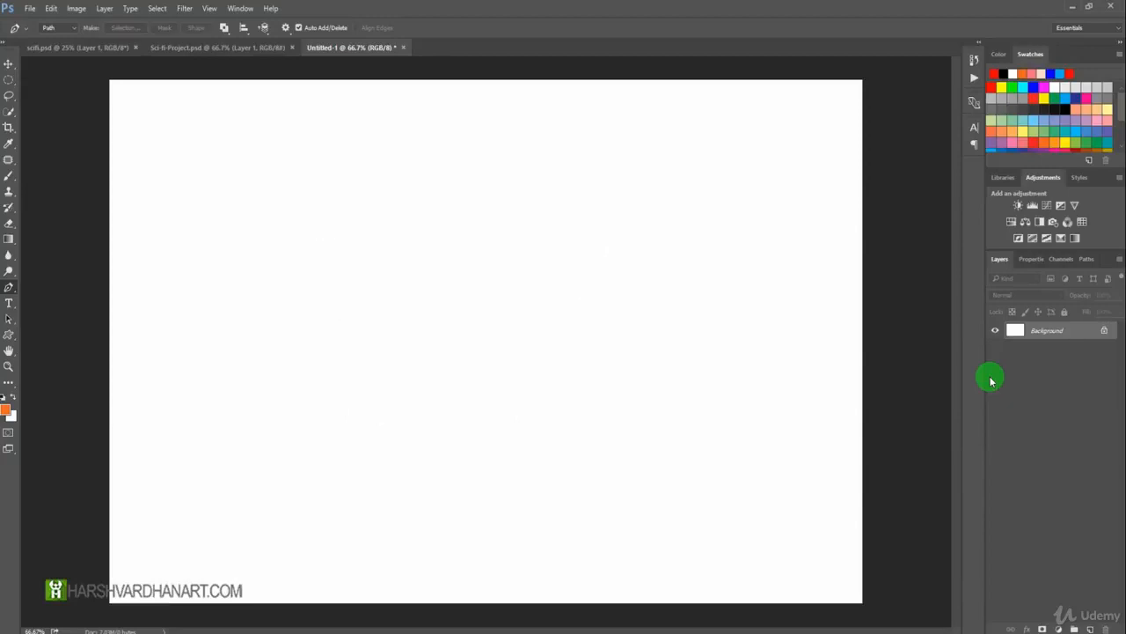
Draw a smaller closed four-cornered path and pull direction handles from its lower-right corner to curve the adjoining segments.
left_click(370, 264)
left_click(542, 279)
left_click(473, 352)
left_click(388, 340)
left_click(369, 266)
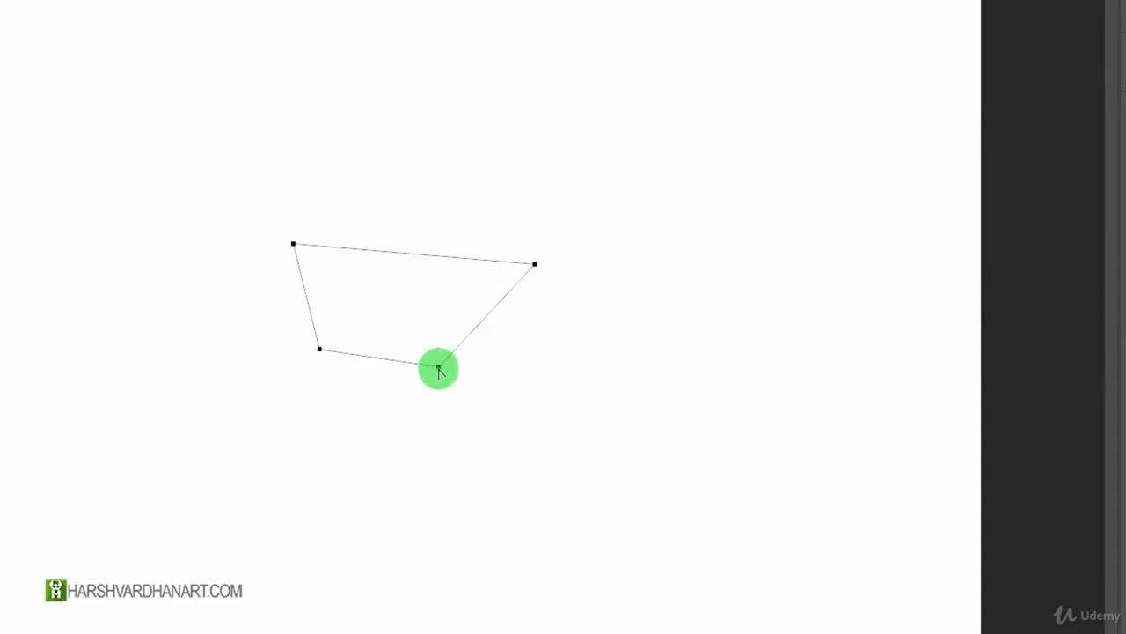
left_click_drag(438, 366, 368, 388)
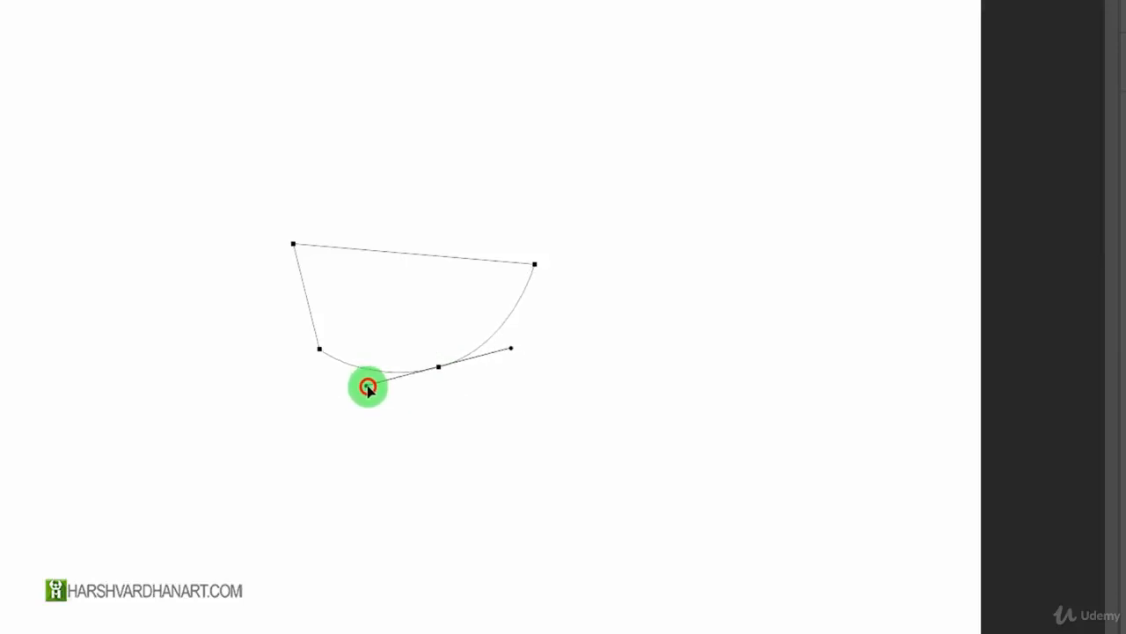
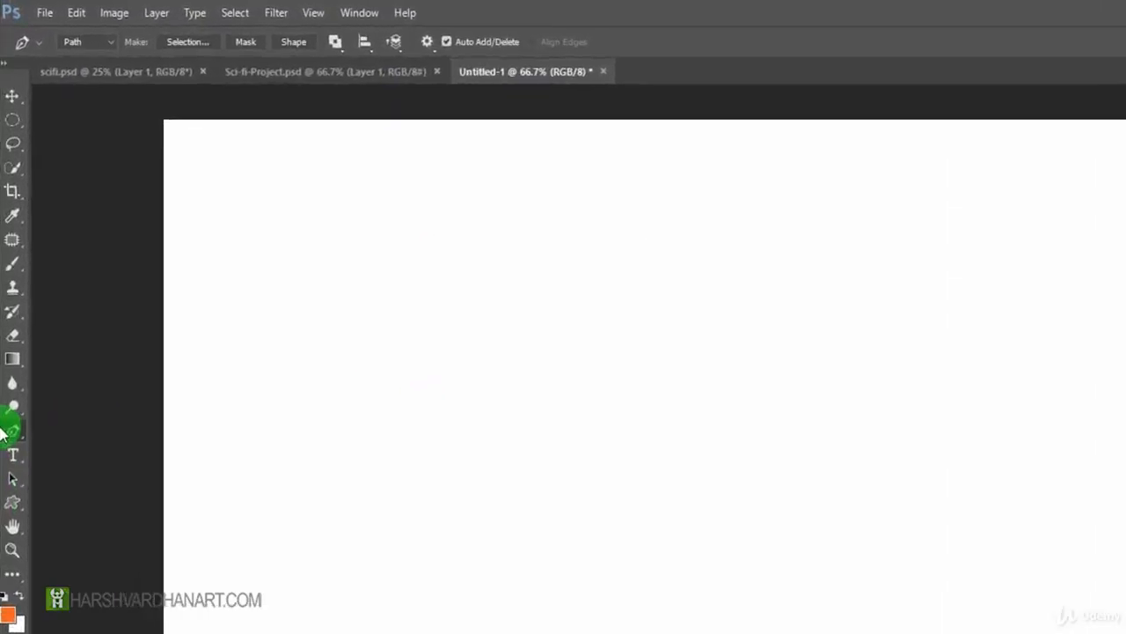
Draw a closed four-cornered path with straight segments, wider at the top than at the base, and convert it to a filled shape.
right_click(8, 287)
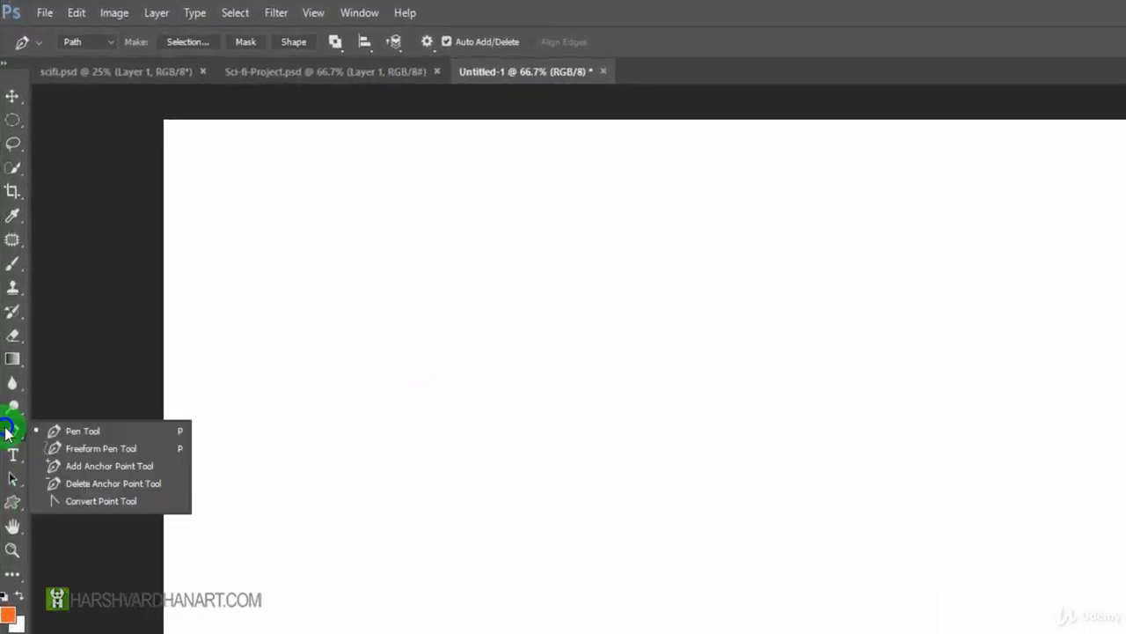
left_click(77, 432)
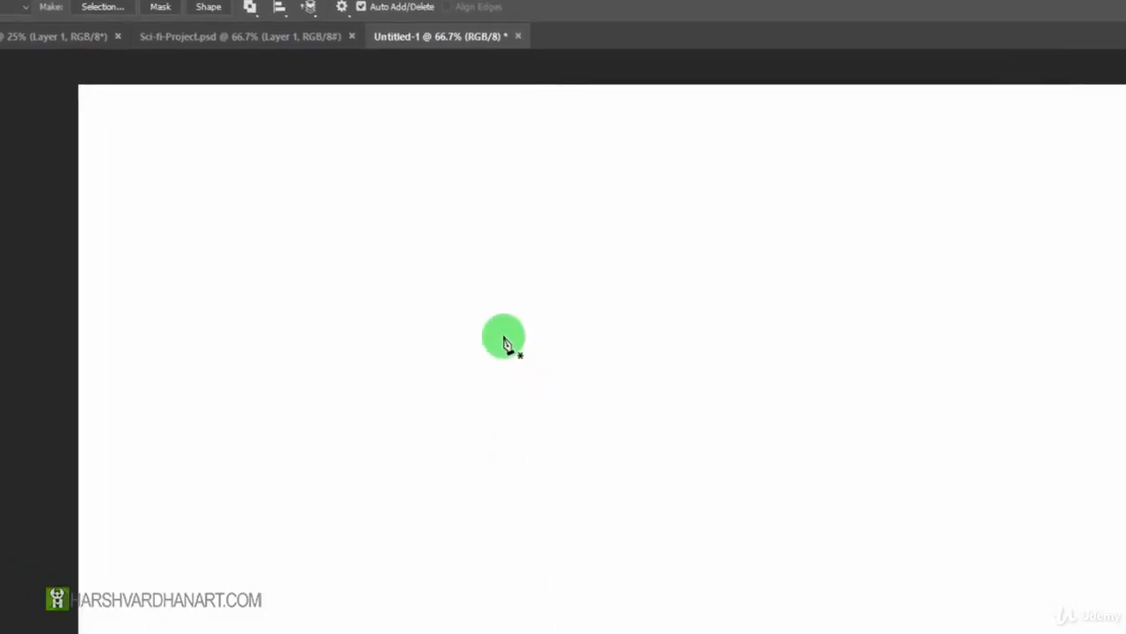
left_click(466, 314)
left_click(745, 314)
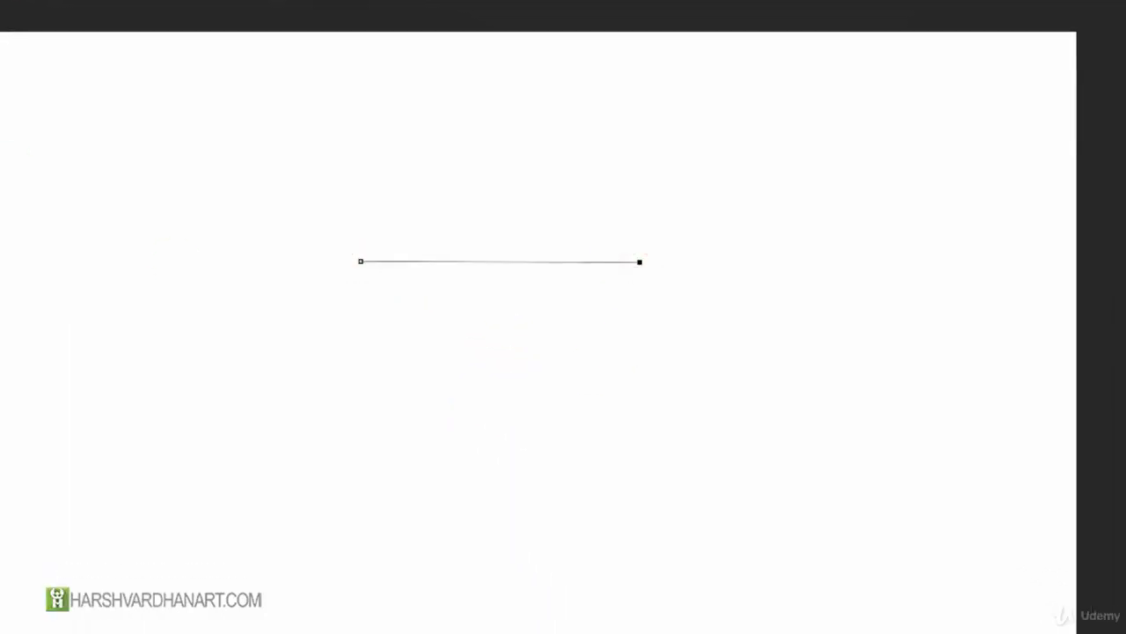
left_click(536, 490)
left_click(411, 489)
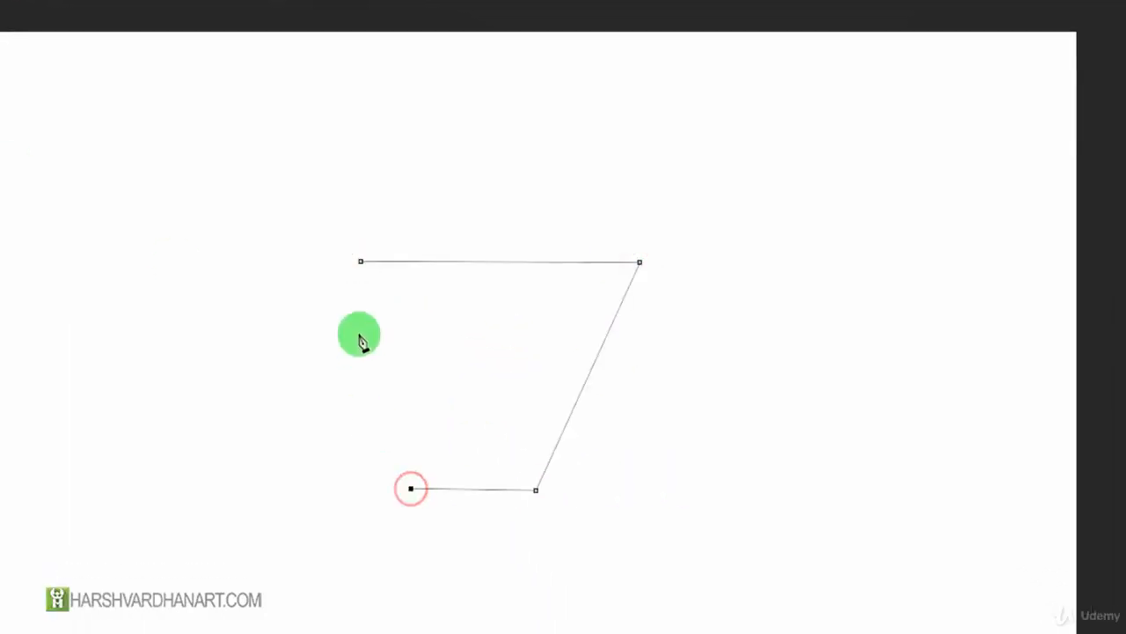
left_click(361, 262)
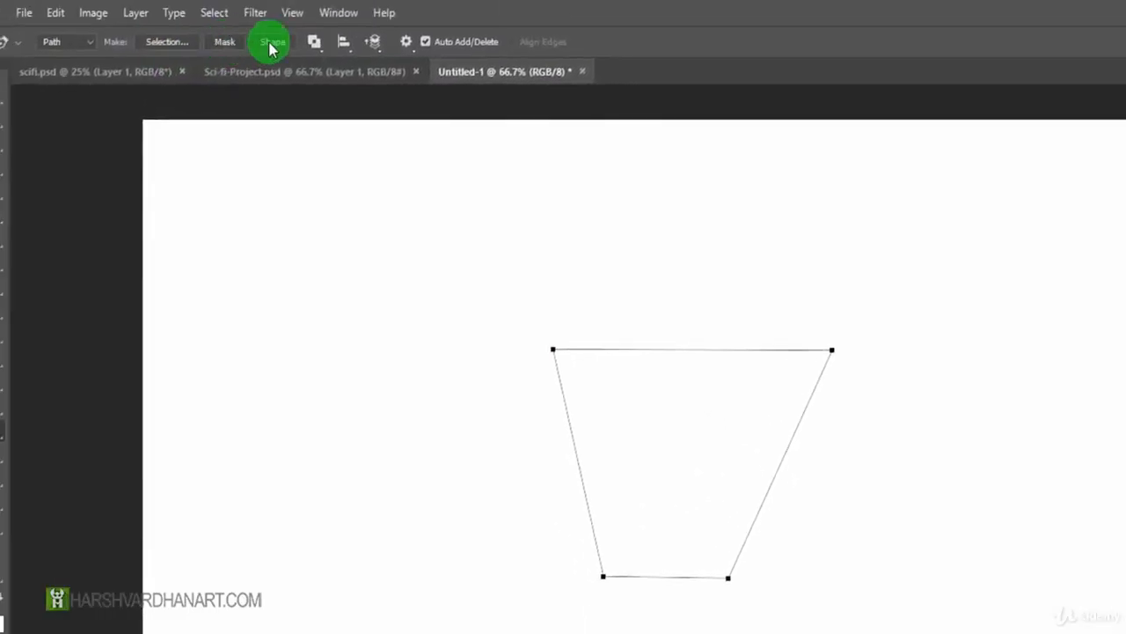
left_click(274, 44)
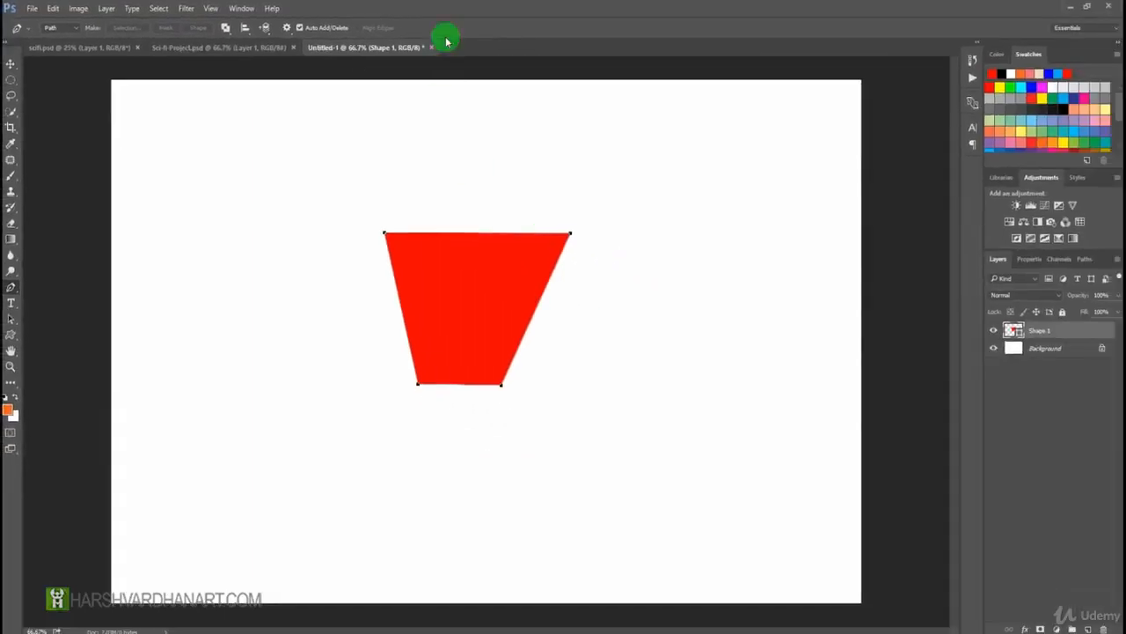
Load the red shape layer's outline as a selection and open Refine Edge for it.
left_click(13, 67)
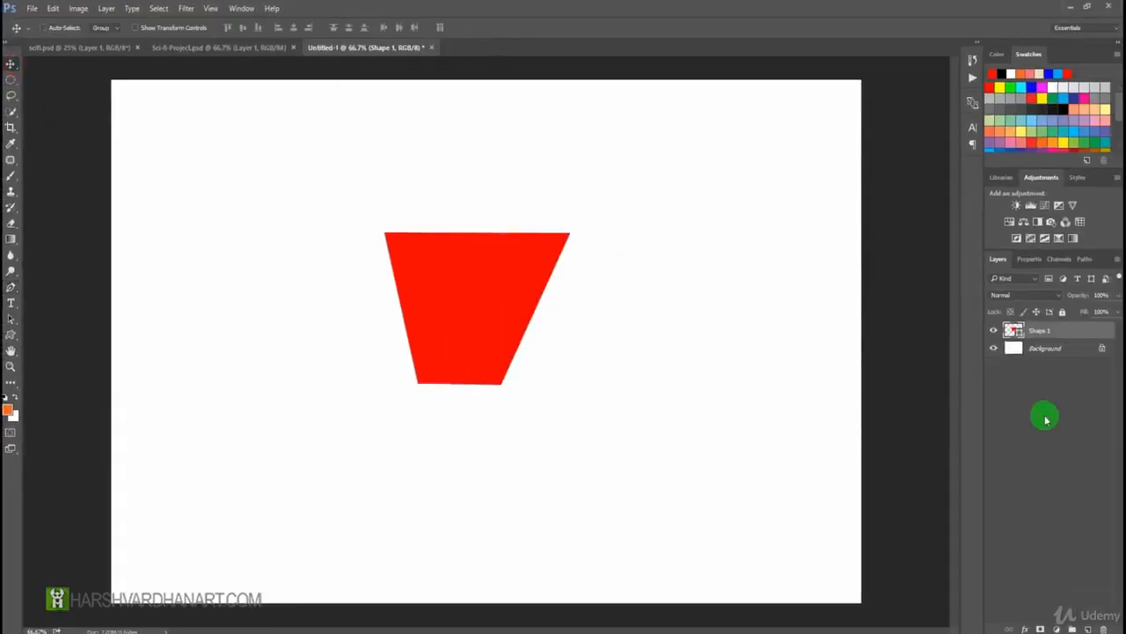
left_click(1015, 332, "ctrl")
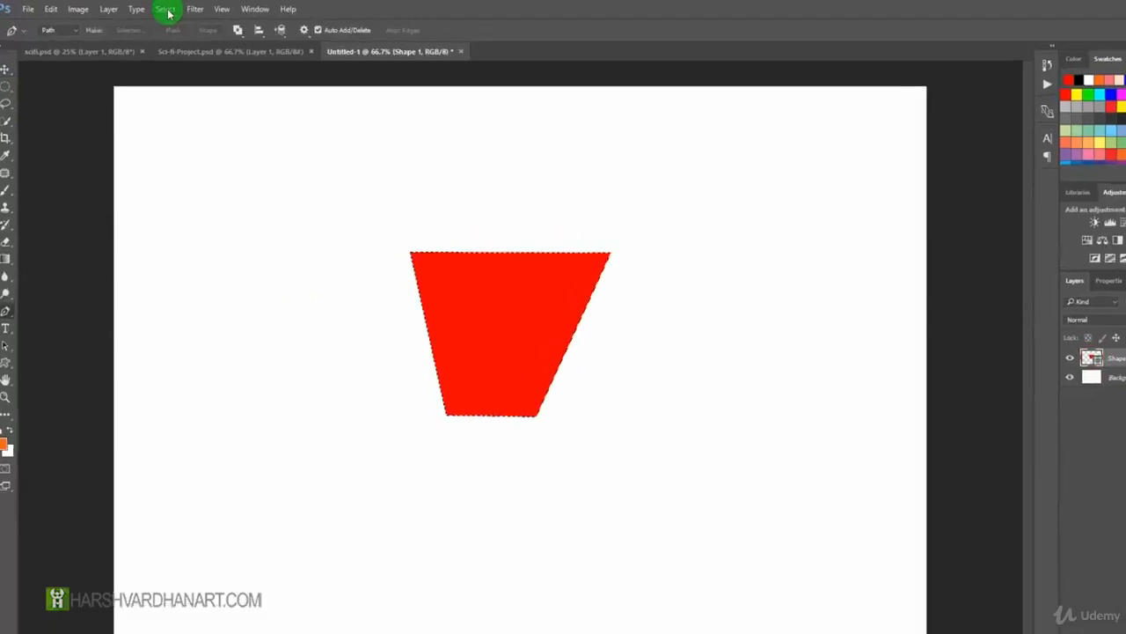
left_click(168, 12)
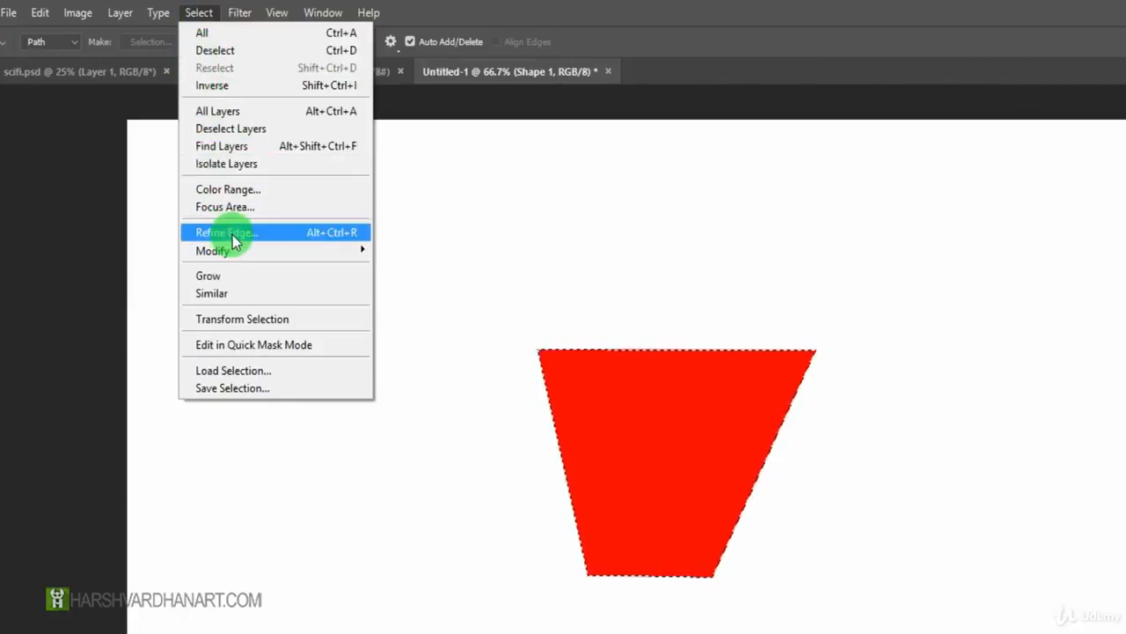
left_click(312, 235)
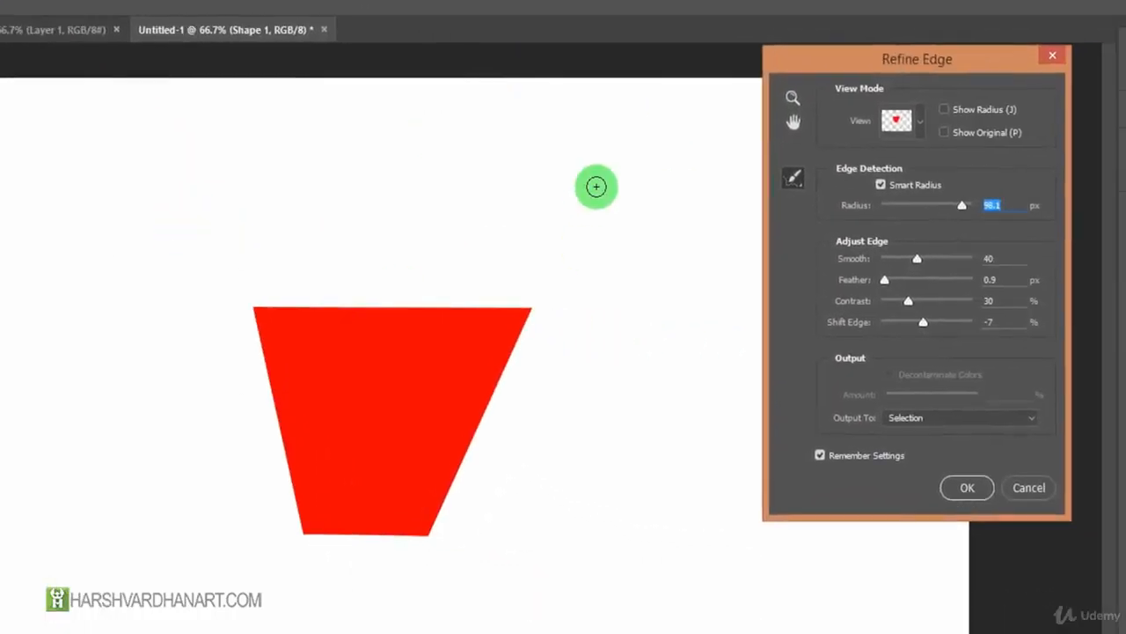
Turn off Smart Radius, set Radius, Smooth and Contrast to 0, and set Shift Edge to -100%.
left_click_drag(860, 82, 744, 79)
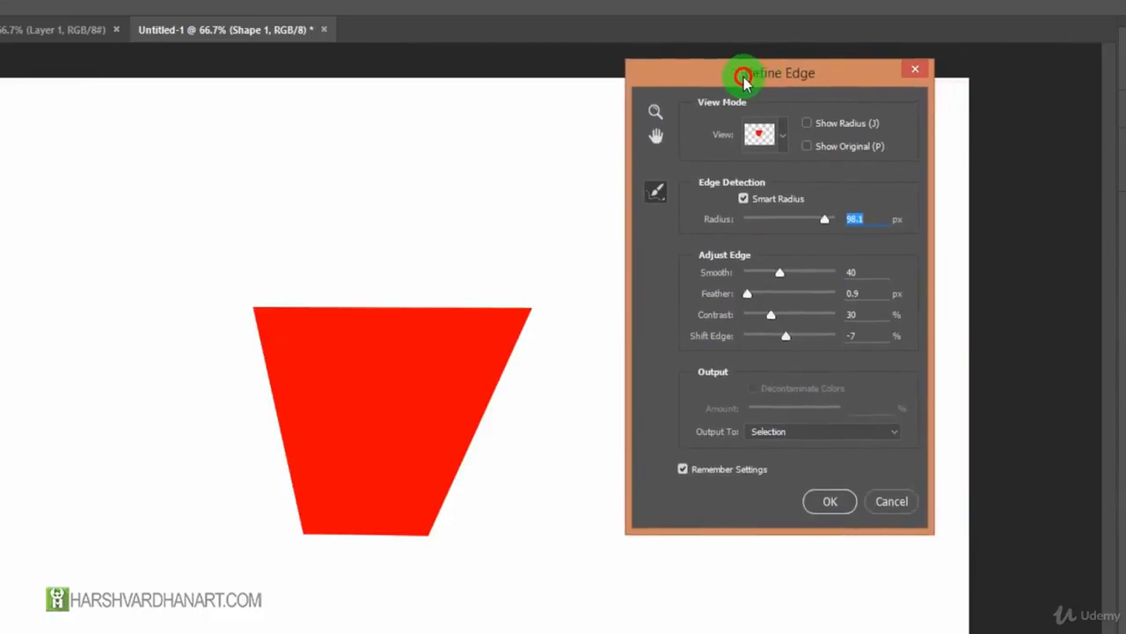
left_click(745, 198)
left_click_drag(824, 220, 611, 238)
left_click_drag(754, 276, 724, 280)
left_click_drag(773, 315, 683, 334)
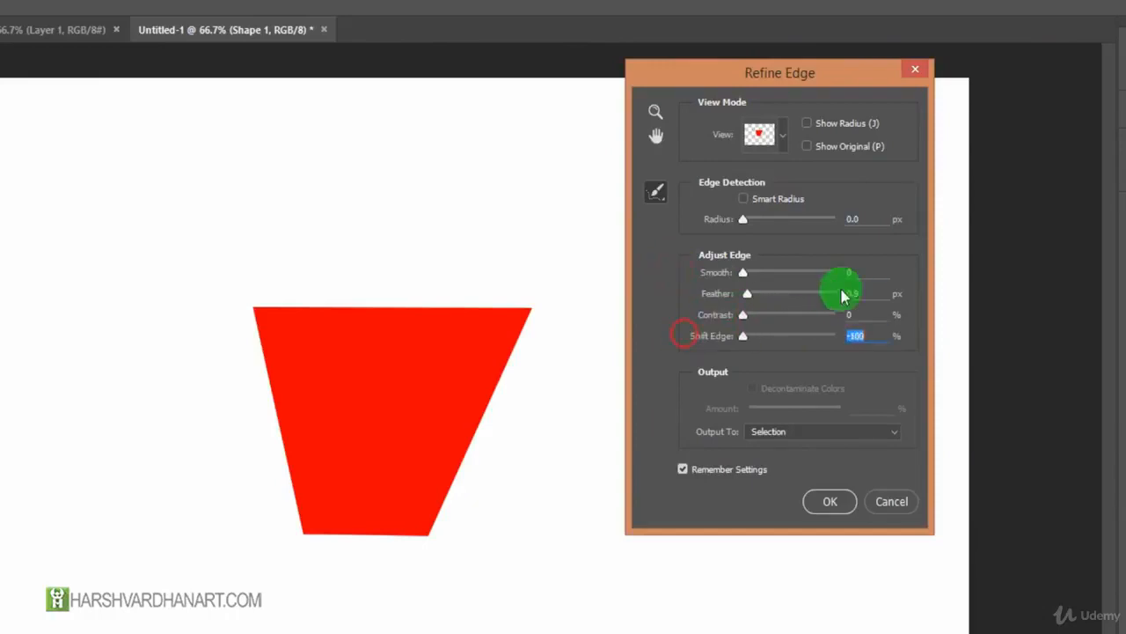
left_click_drag(778, 78, 753, 108)
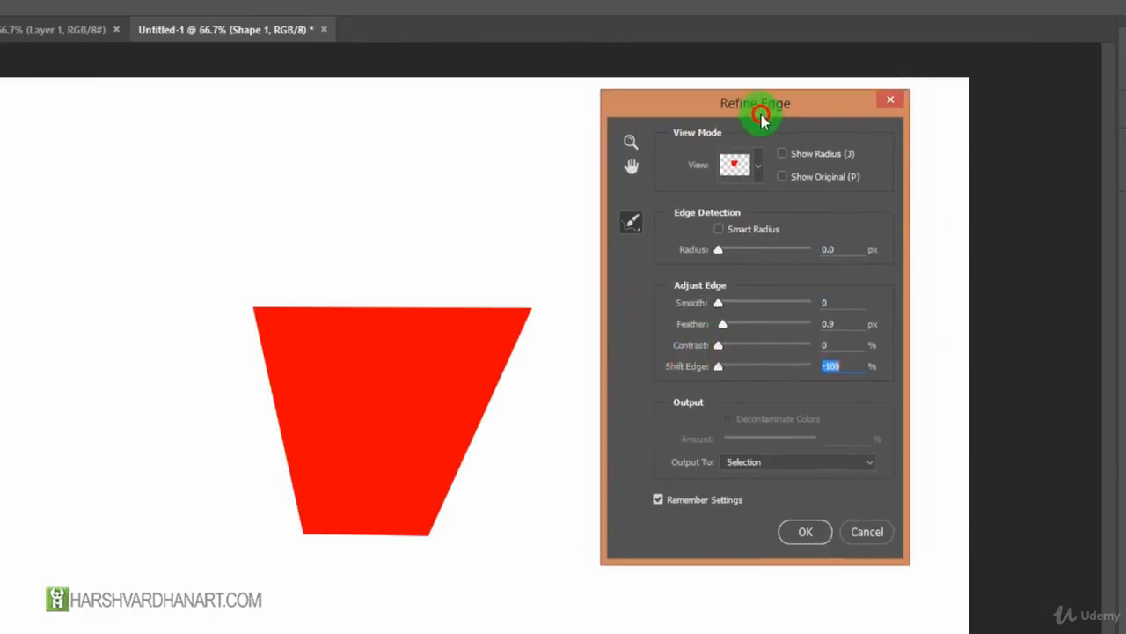
Preview the selection in the Marching Ants, Overlay, On Black, On White and Black & White view modes.
left_click(757, 172)
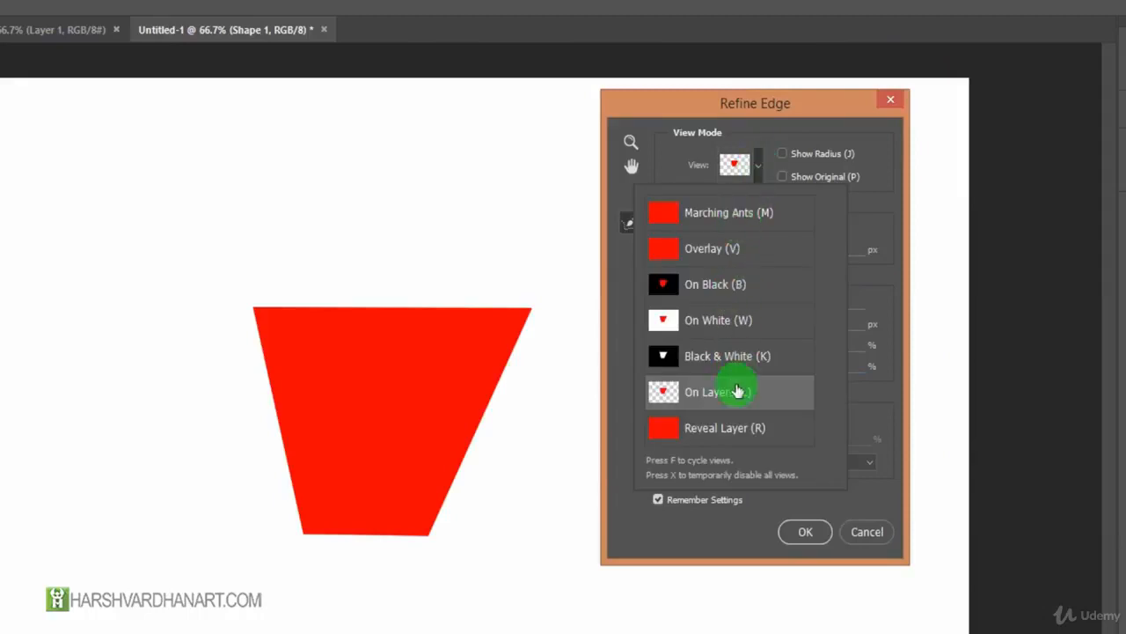
left_click(719, 214)
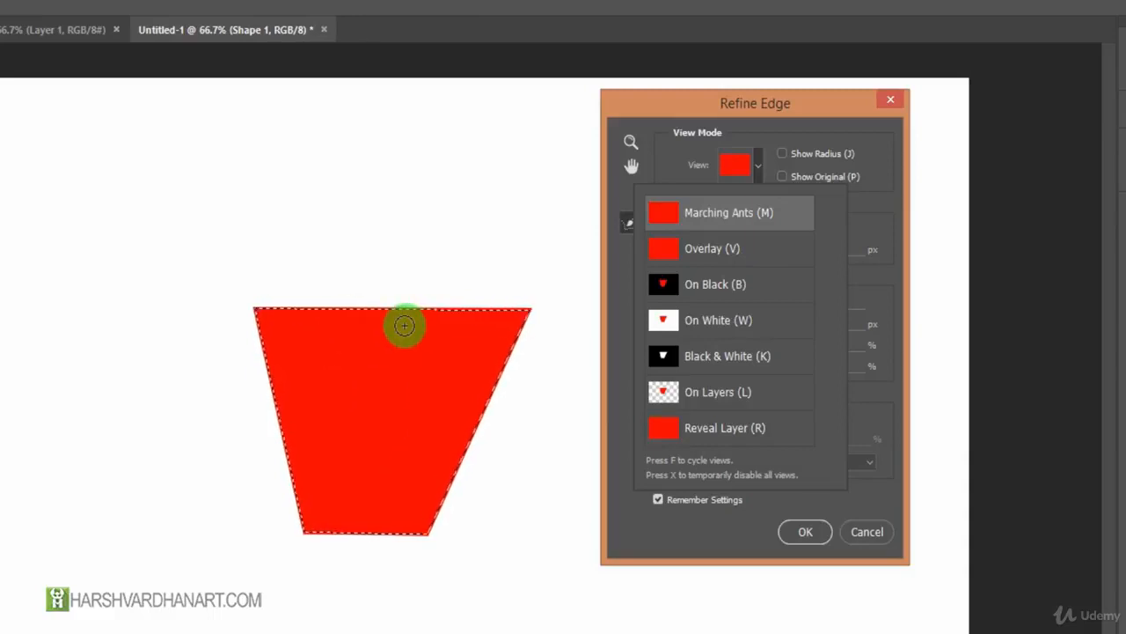
left_click(695, 248)
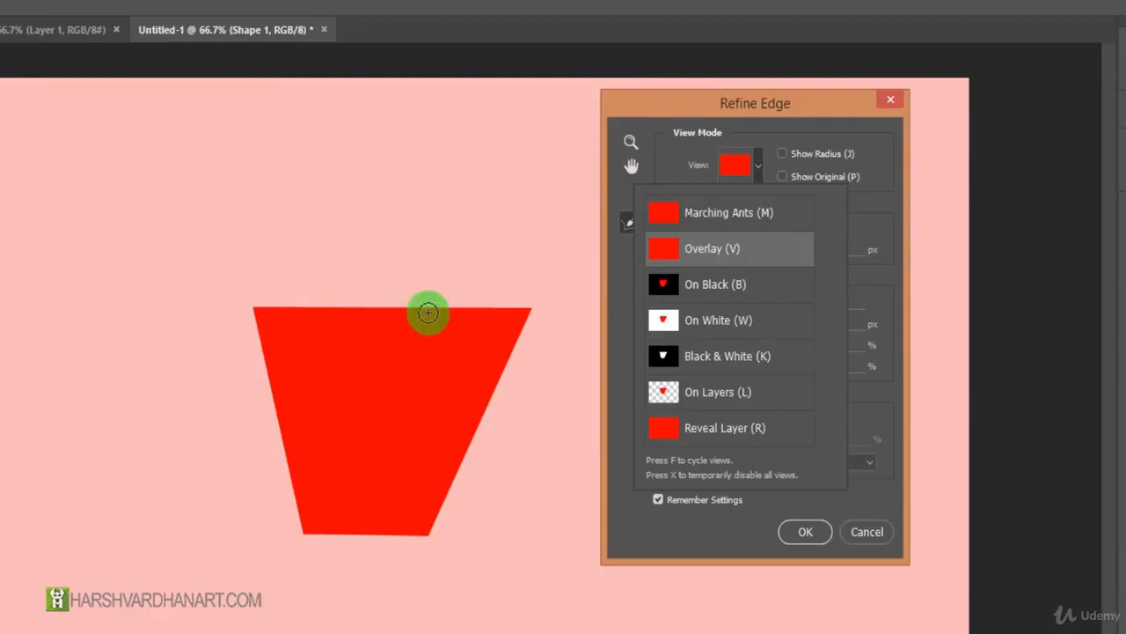
left_click(715, 287)
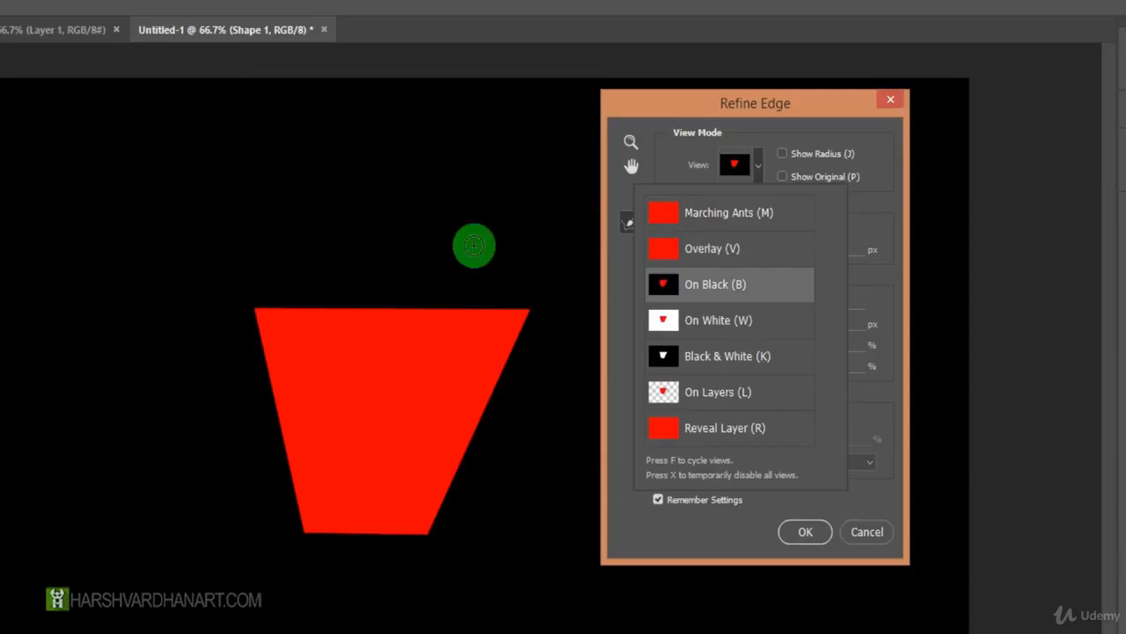
left_click(723, 321)
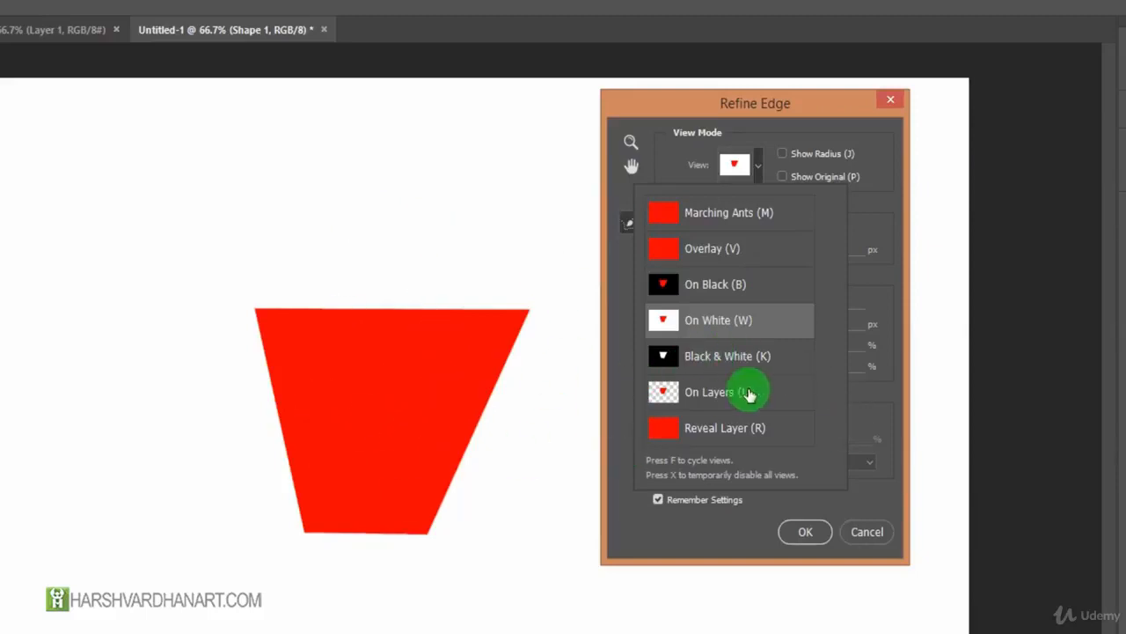
left_click(666, 354)
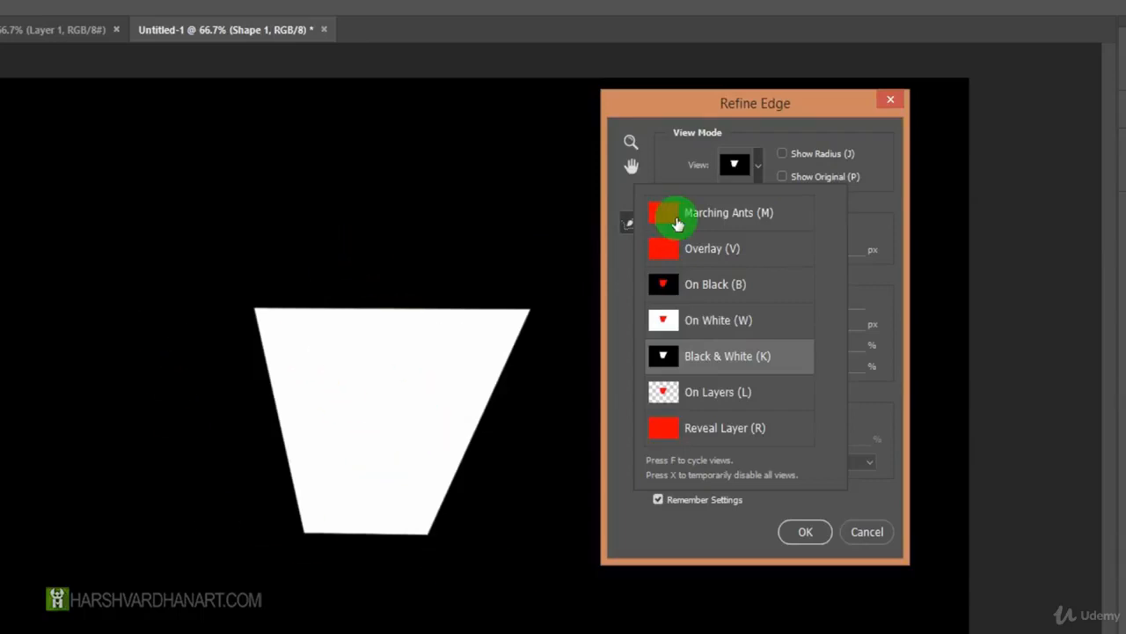
Preview the selection in the On Layers, Reveal Layer and Marching Ants view modes, and set the view to On White.
left_click_drag(782, 100, 861, 68)
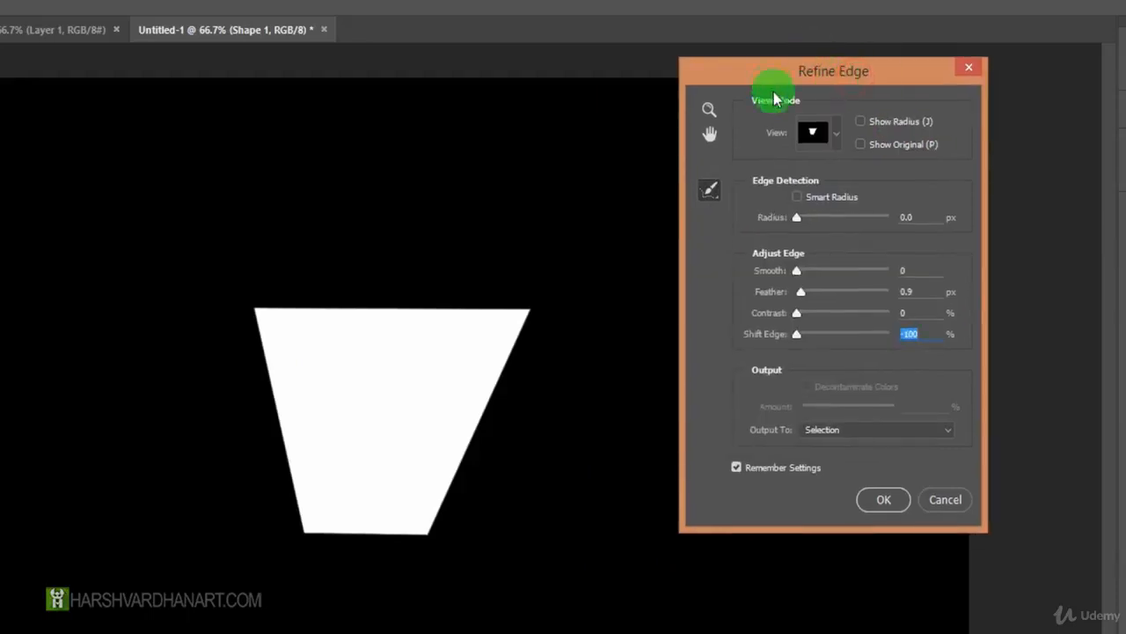
left_click(816, 148)
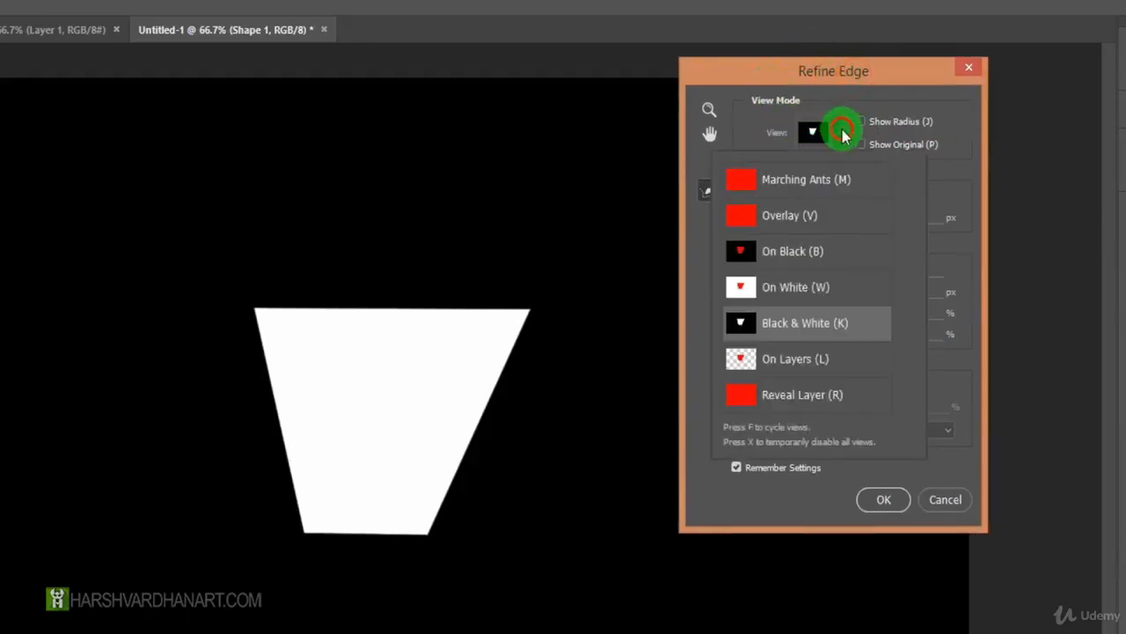
left_click(759, 359)
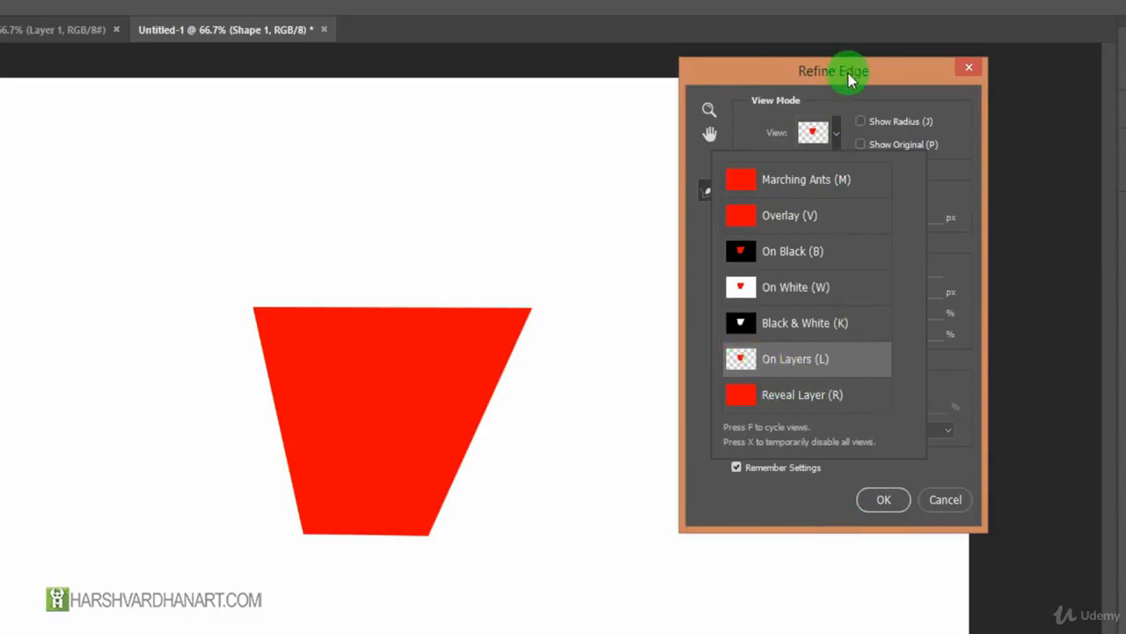
left_click_drag(854, 76, 843, 44)
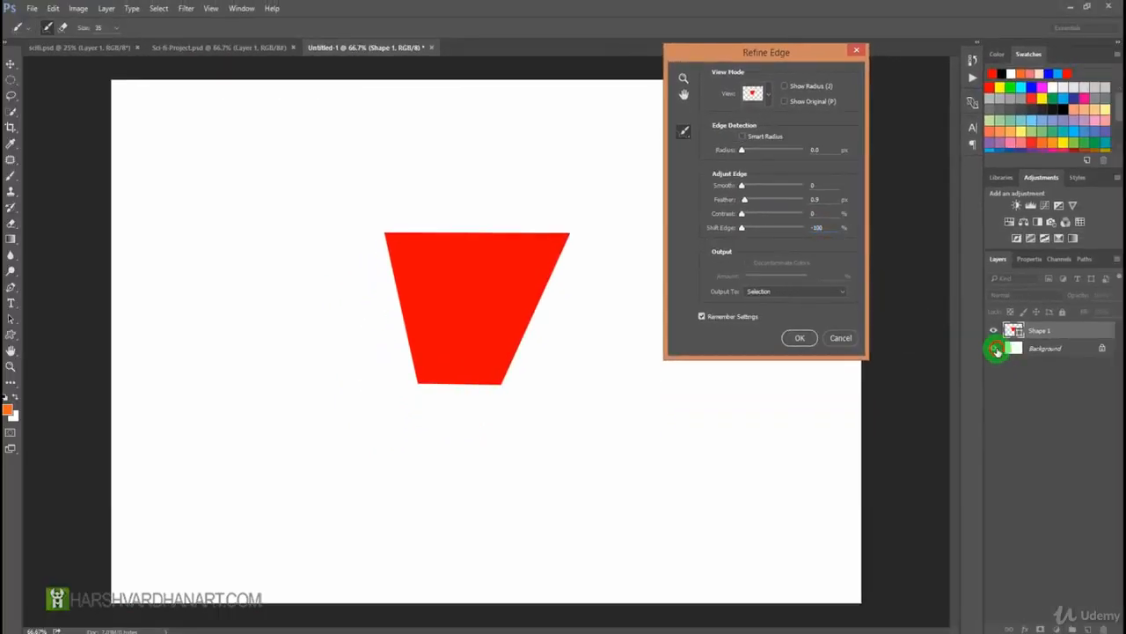
left_click(773, 97)
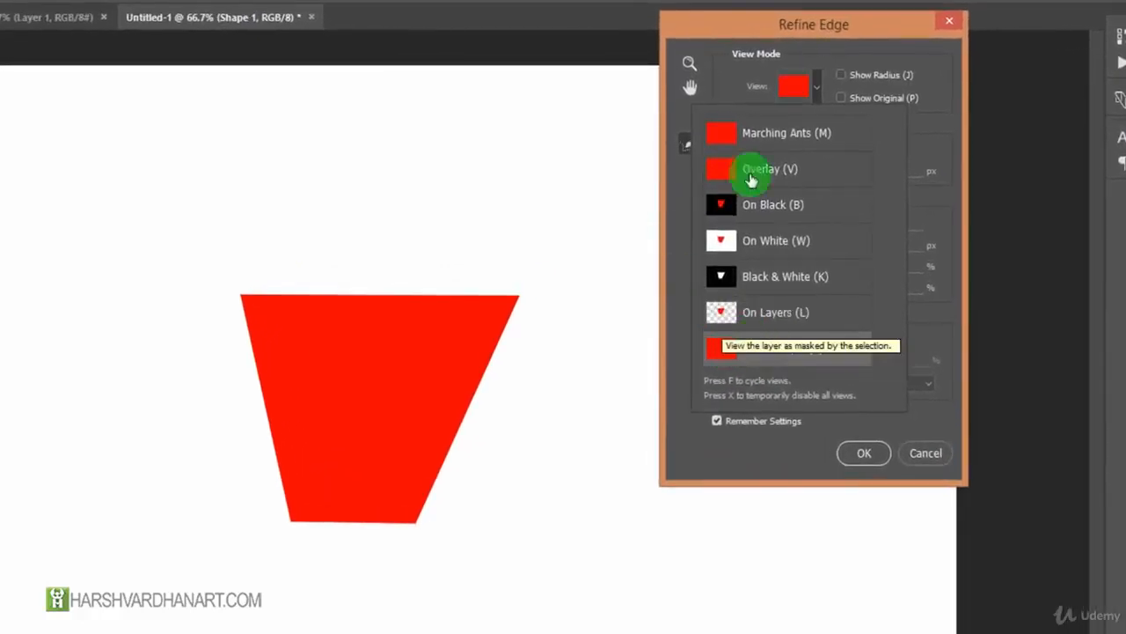
left_click(785, 135)
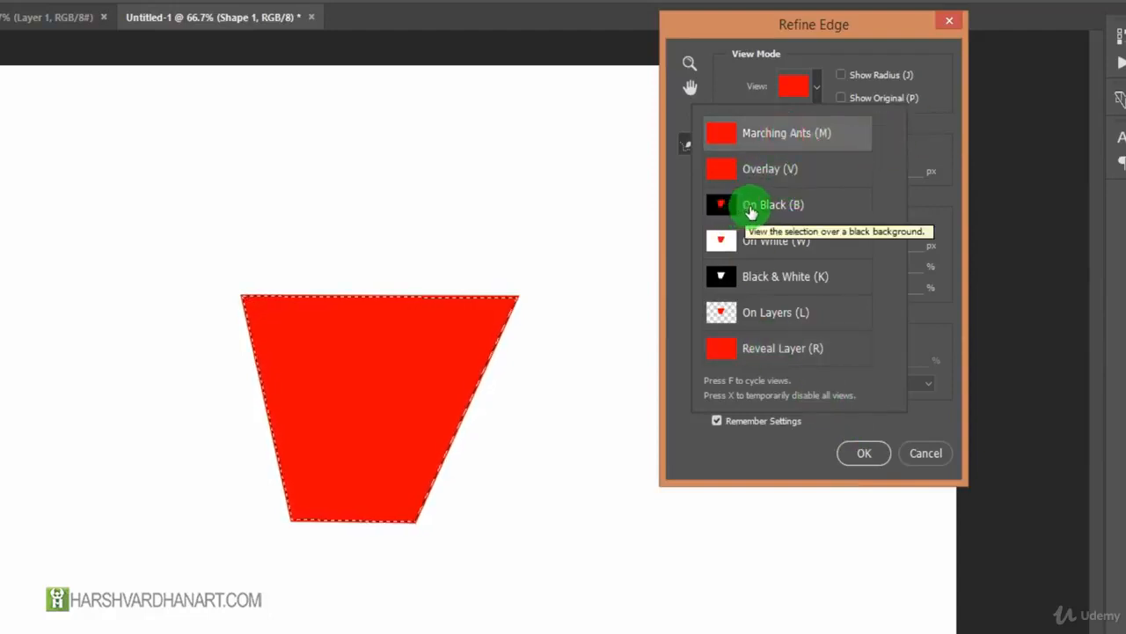
left_click(747, 238)
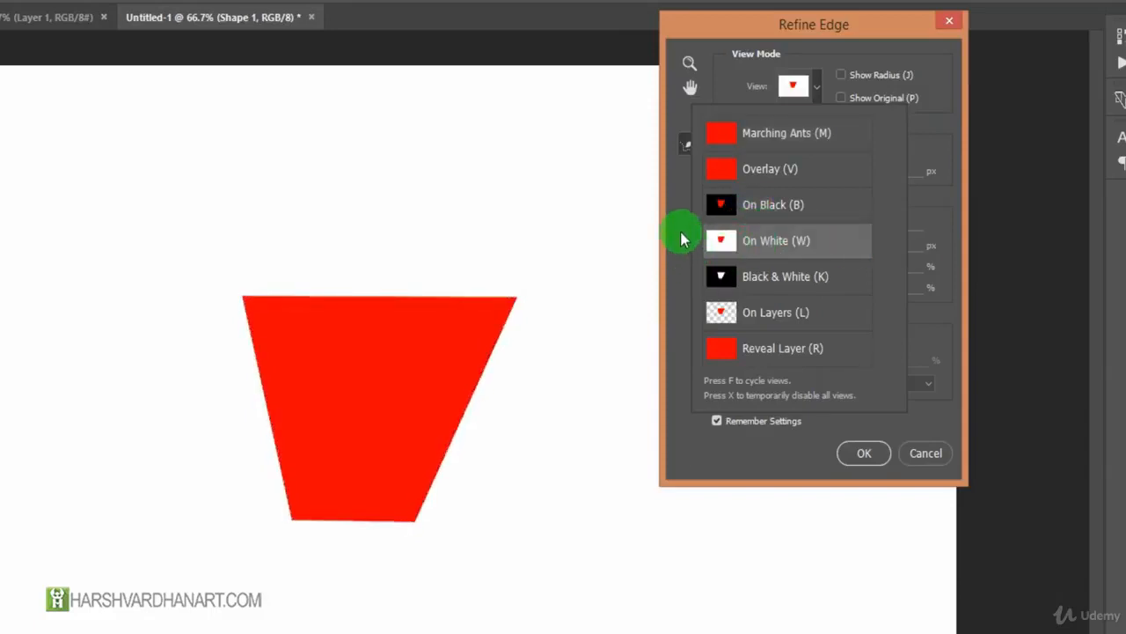
left_click(682, 202)
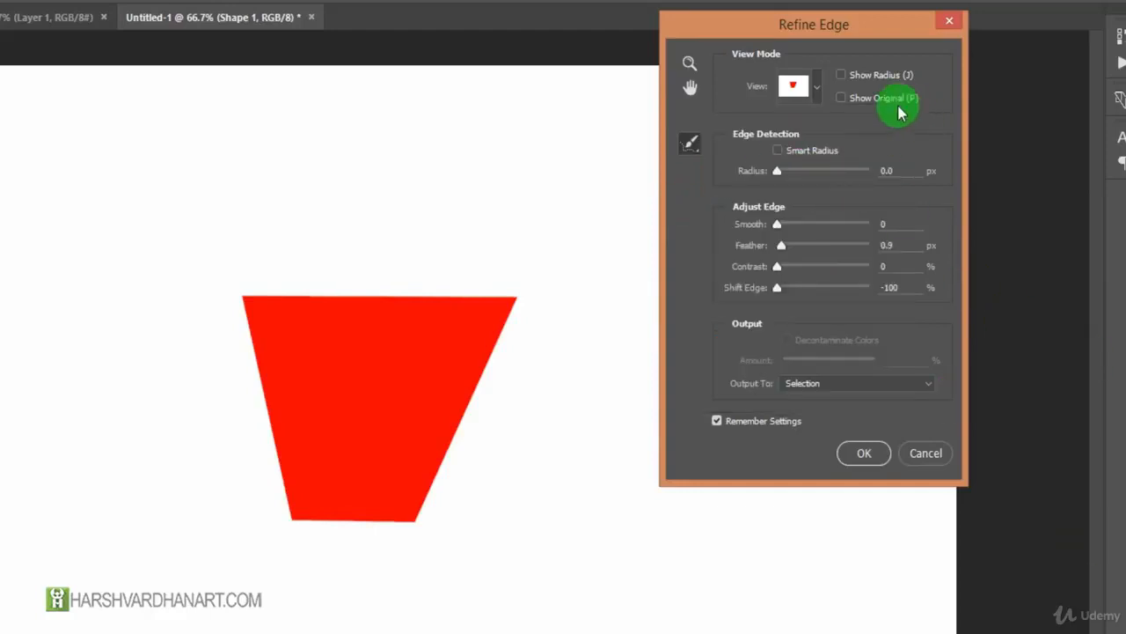
Toggle Show Radius and Show Original on and off to compare the refinement area and the original selection.
left_click(840, 75)
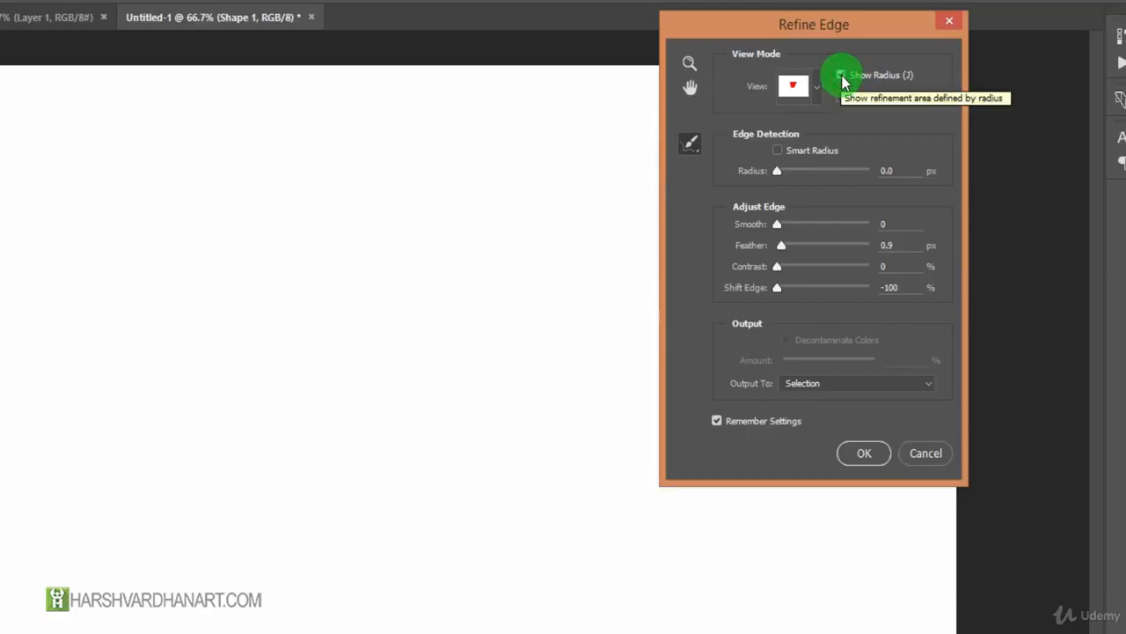
left_click(841, 76)
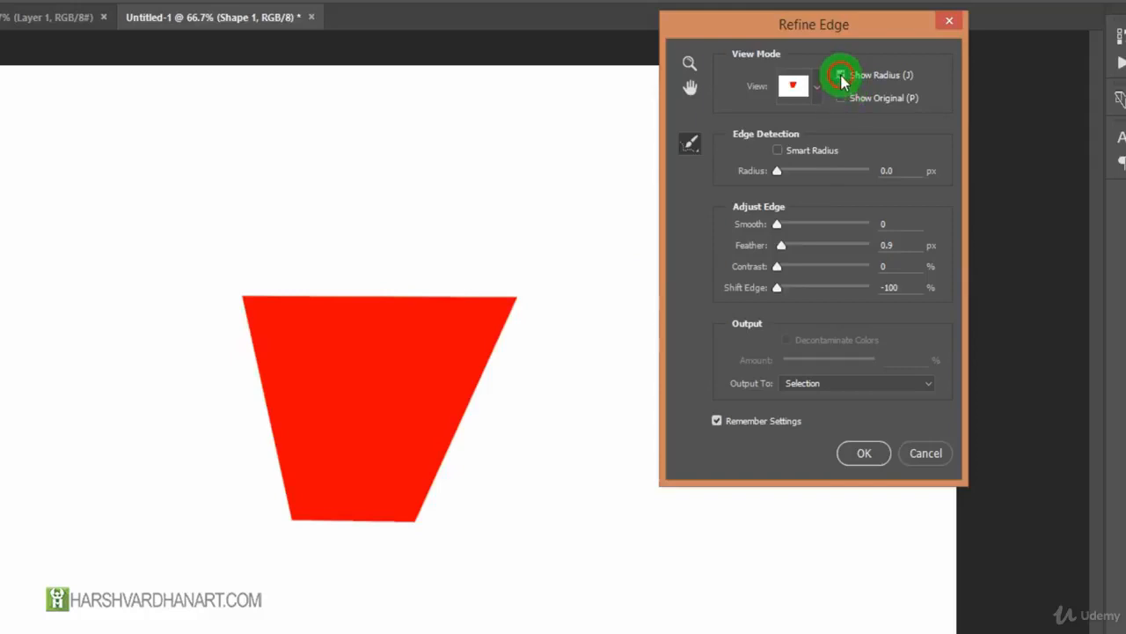
left_click(841, 76)
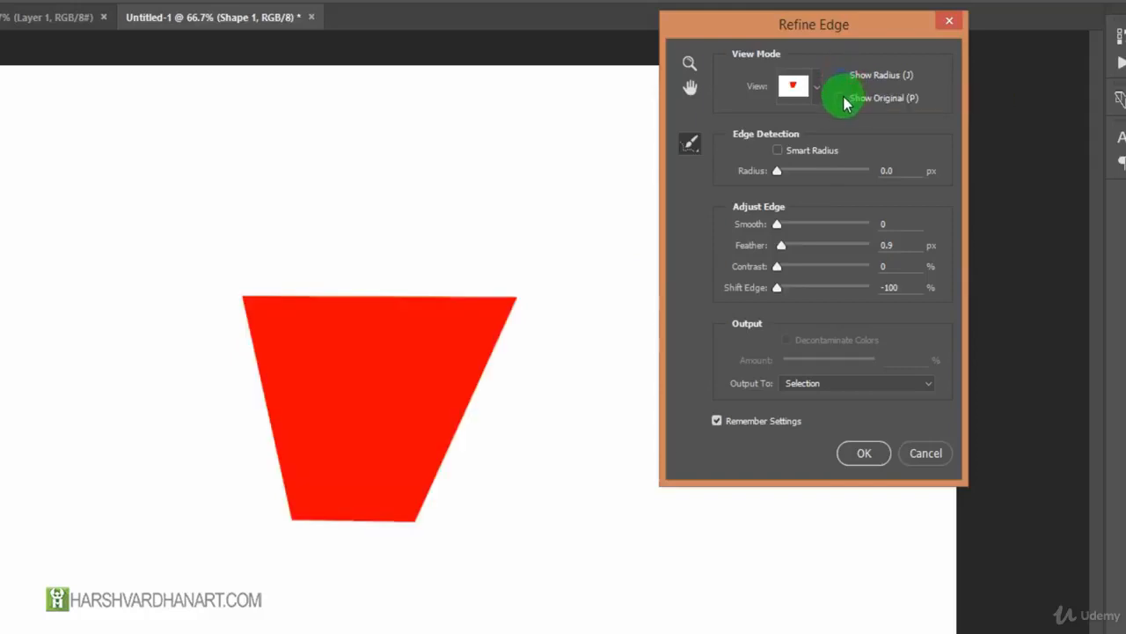
left_click(842, 99)
left_click(842, 99)
left_click(842, 99)
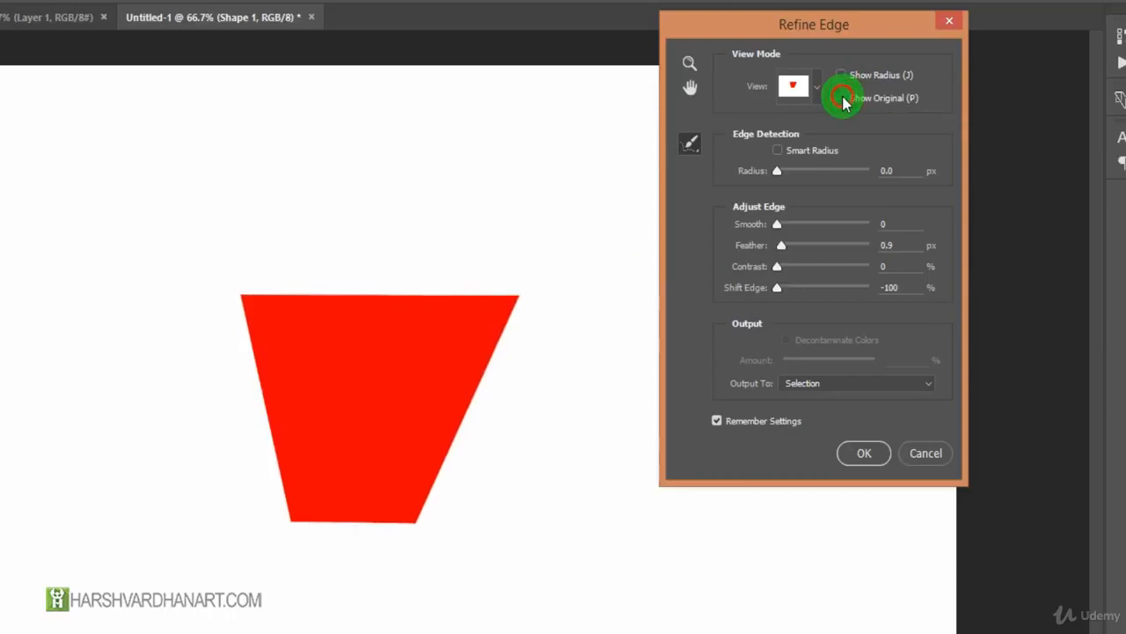
left_click(842, 99)
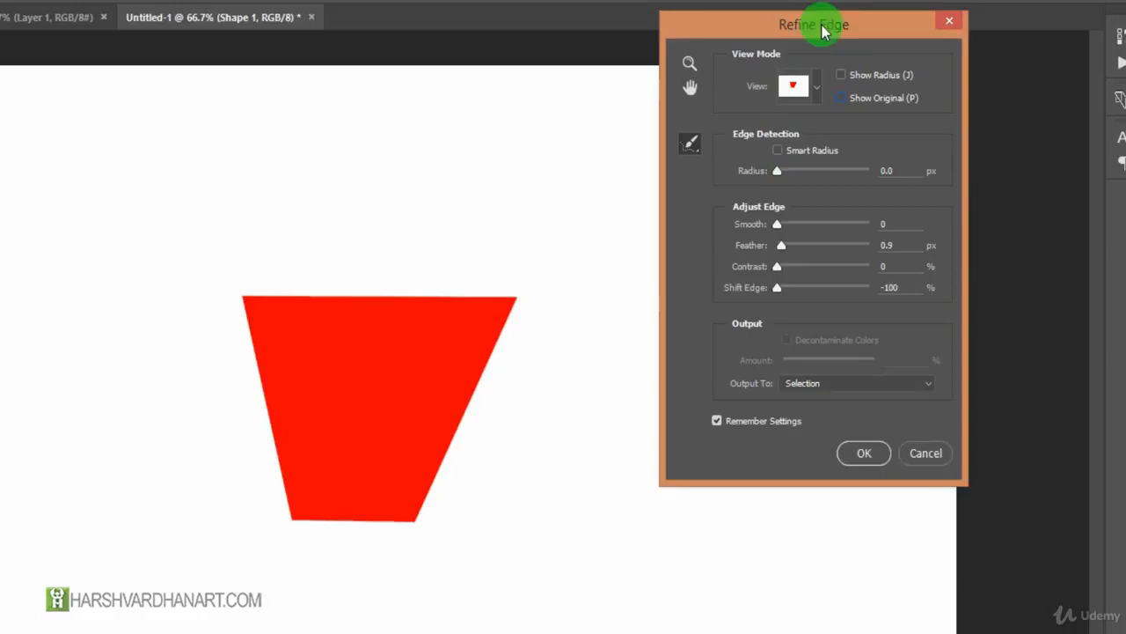
Turn on Smart Radius and raise the edge detection radius to 125.3 px.
left_click_drag(823, 33, 748, 26)
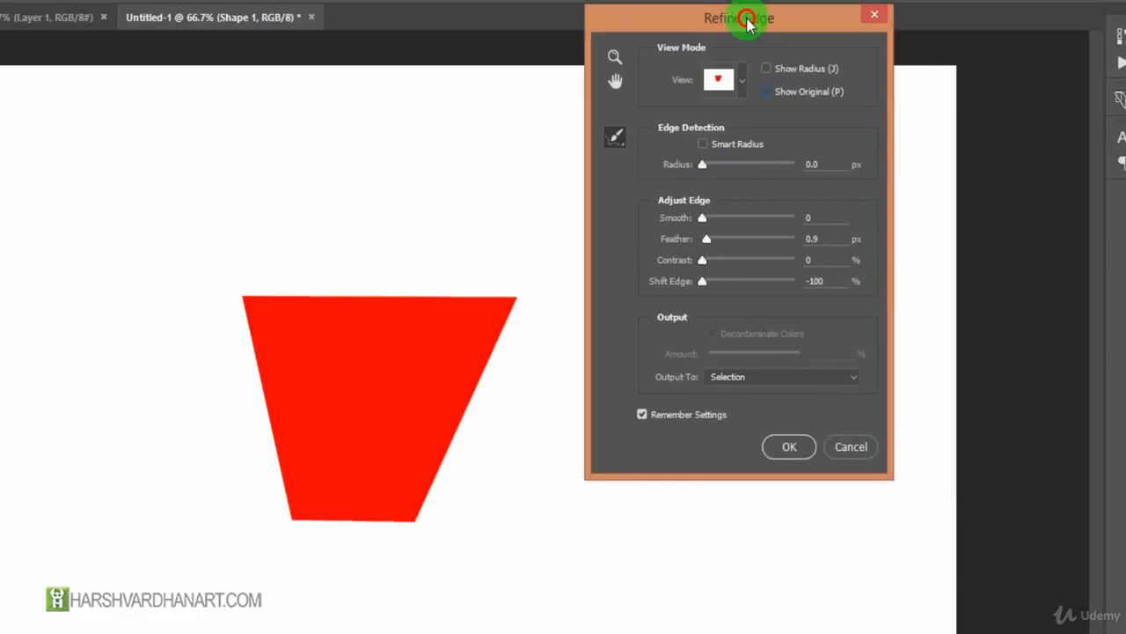
left_click(702, 145)
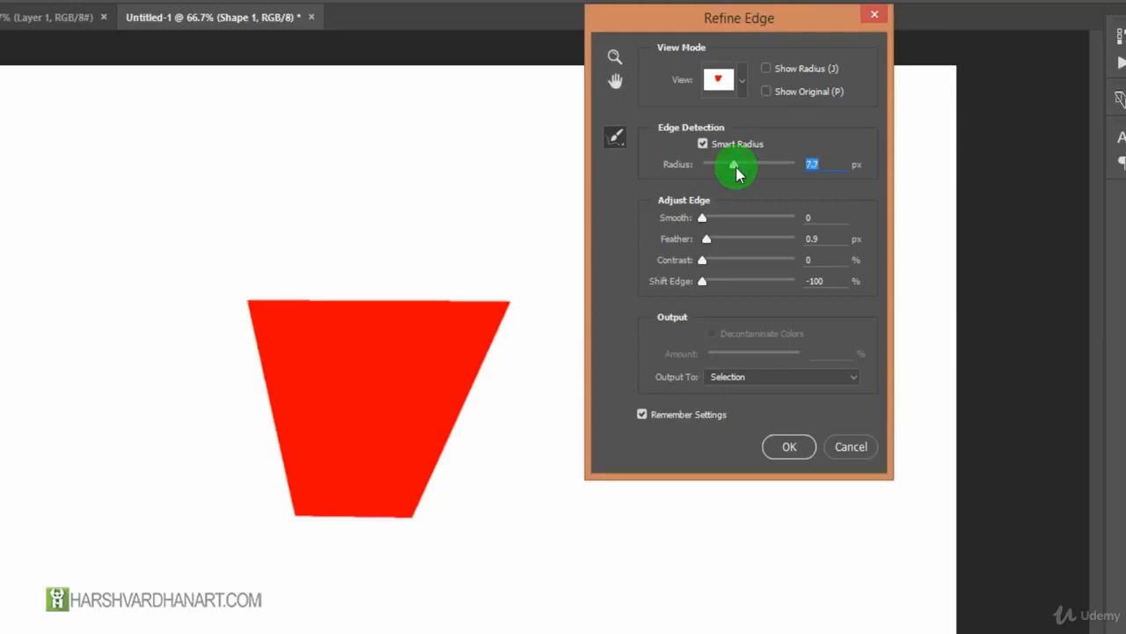
left_click_drag(755, 167, 788, 167)
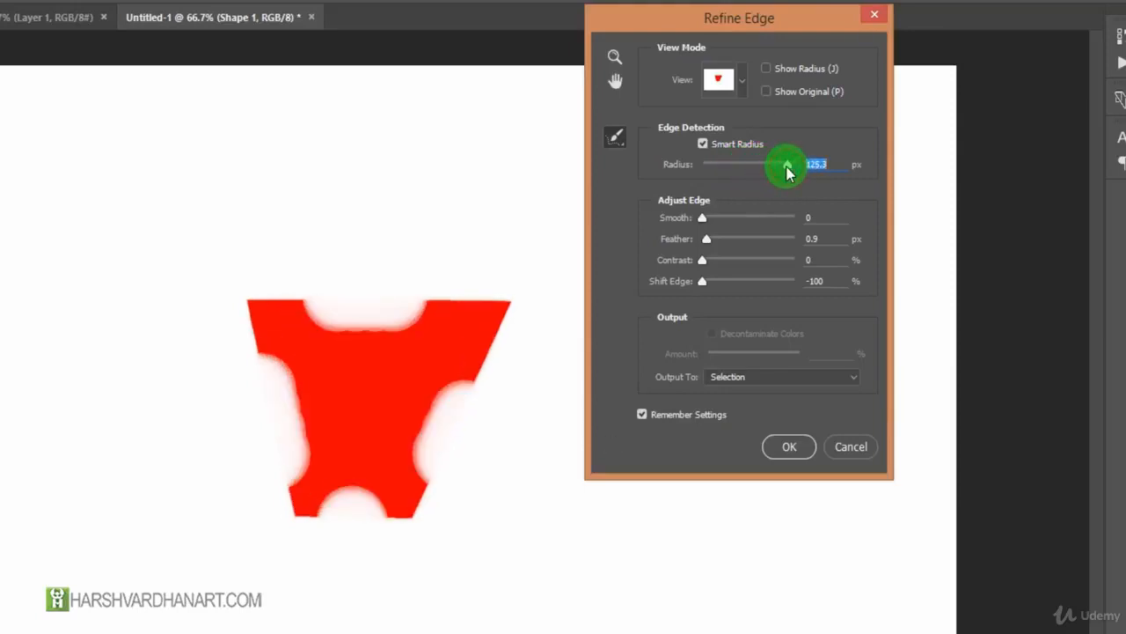
Raise the edge detection radius to 185.6 px, reset it to 0.0 px, and turn off Smart Radius.
left_click(406, 508)
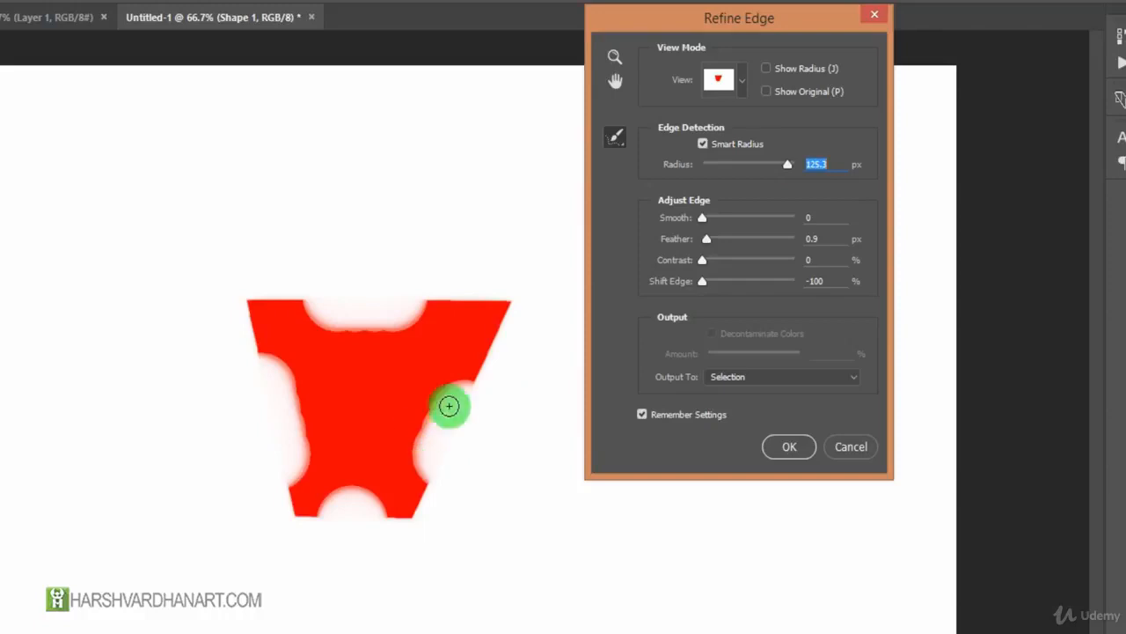
mouse_move(785, 166)
left_mouse_down()
mouse_move(736, 170)
mouse_move(793, 173)
left_mouse_up()
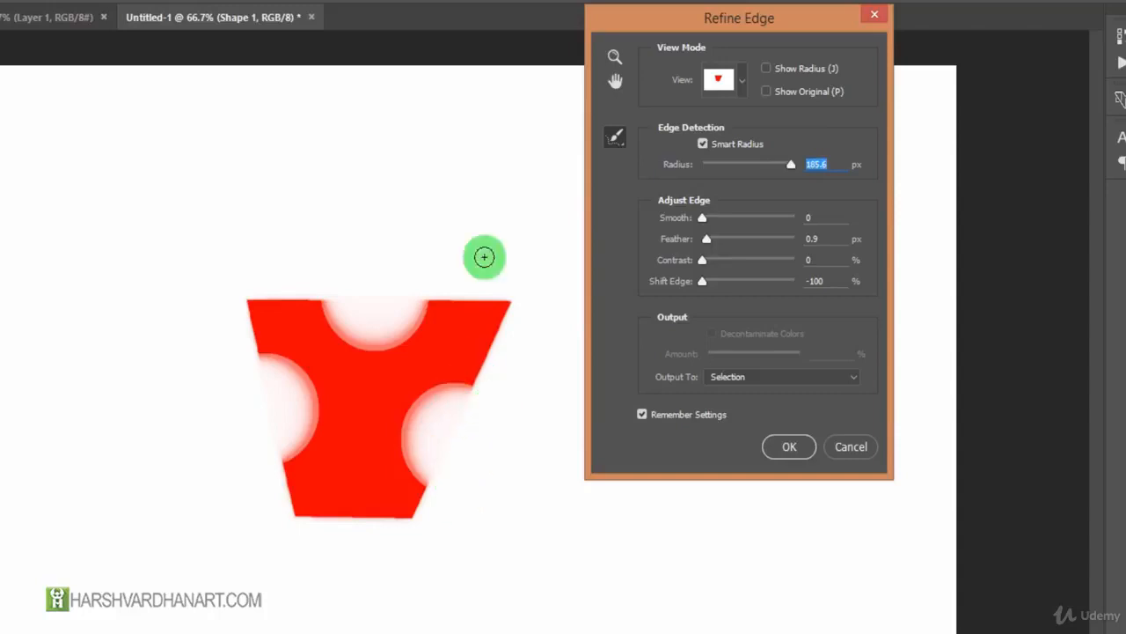
left_click_drag(709, 167, 704, 165)
left_click(703, 143)
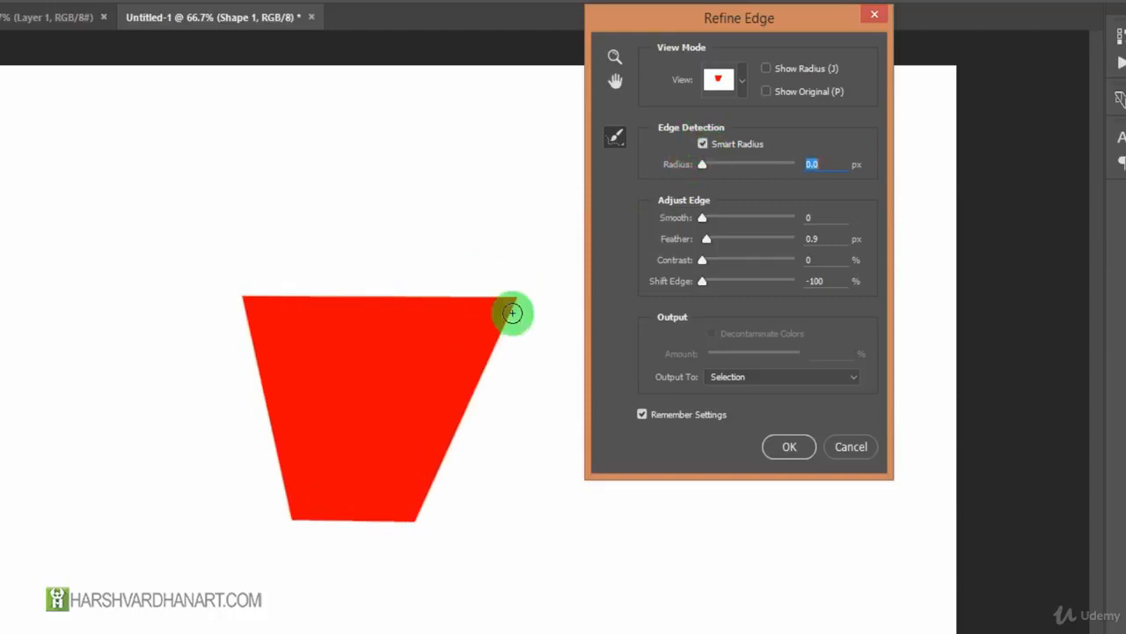
left_click(702, 144)
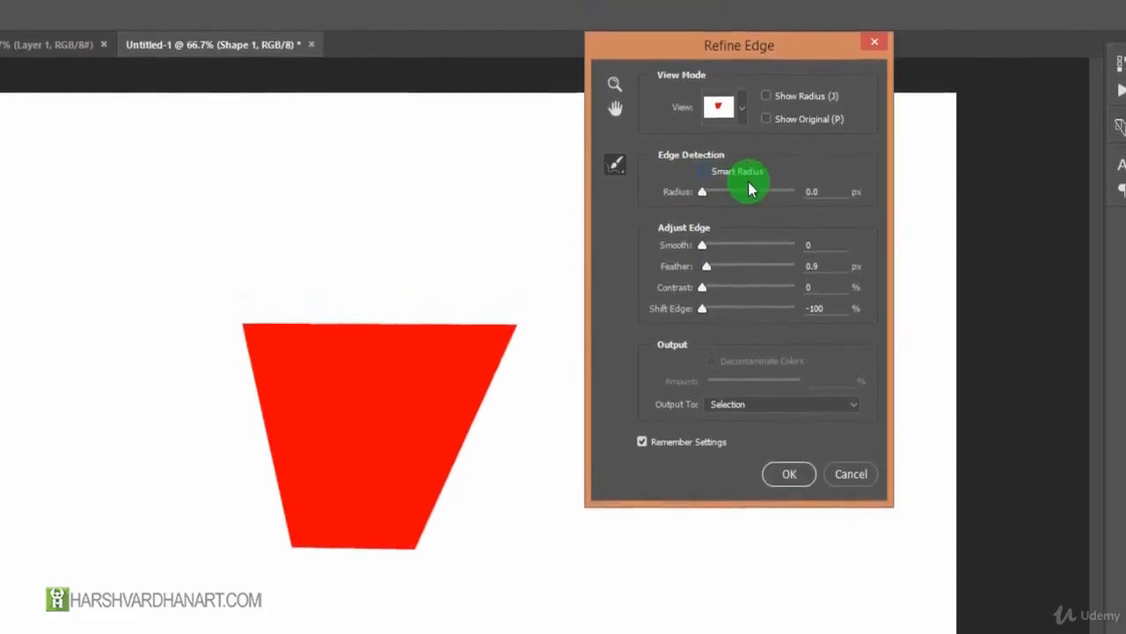
left_click_drag(721, 42, 694, 23)
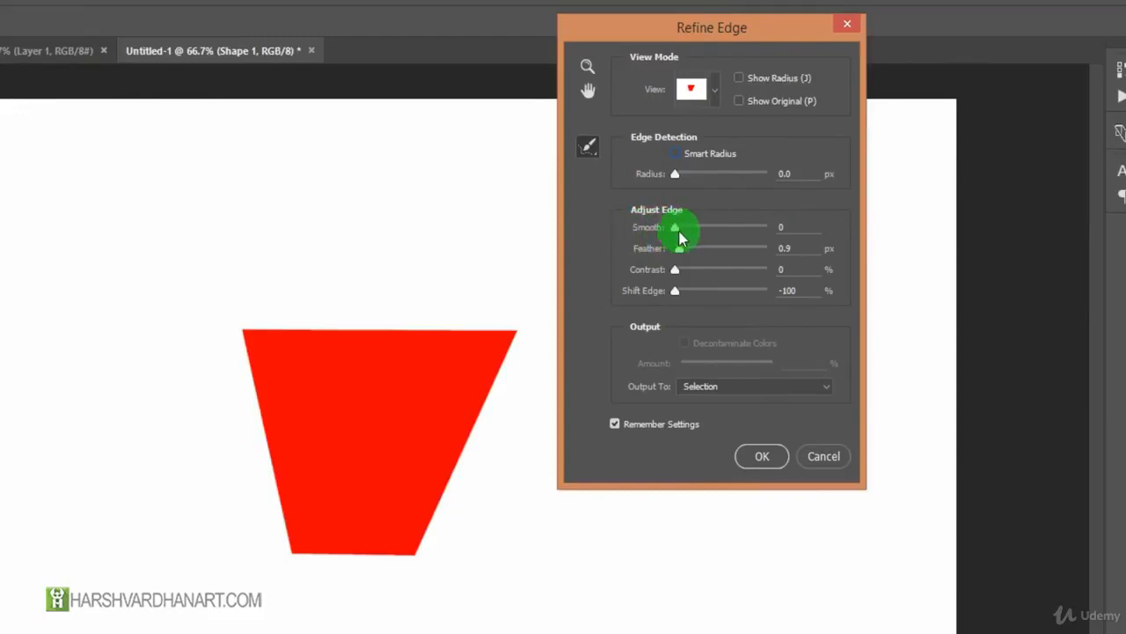
Preview the Smooth adjustment at 95 and at 100, resetting it to 0 after each preview.
left_click_drag(676, 231, 762, 231)
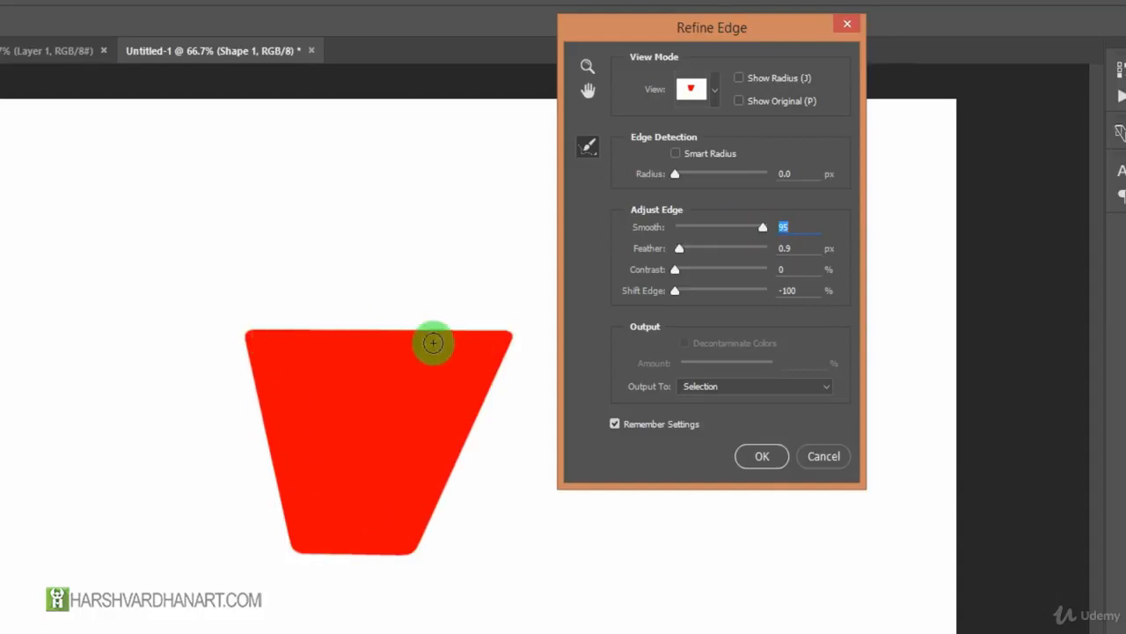
left_click_drag(744, 227, 616, 220)
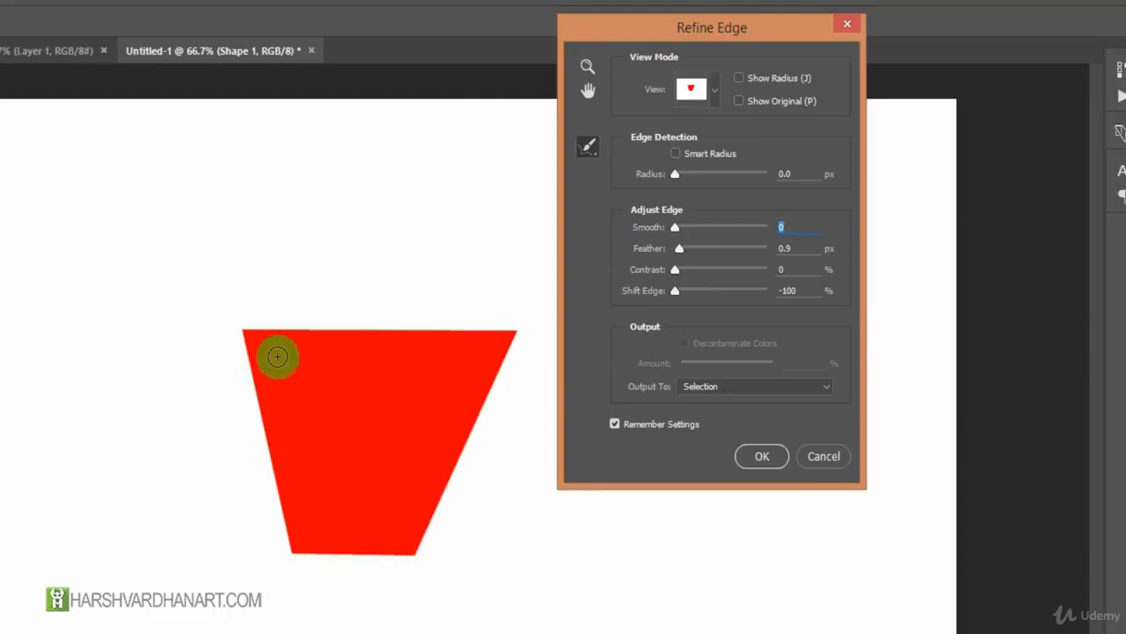
left_click_drag(671, 225, 786, 227)
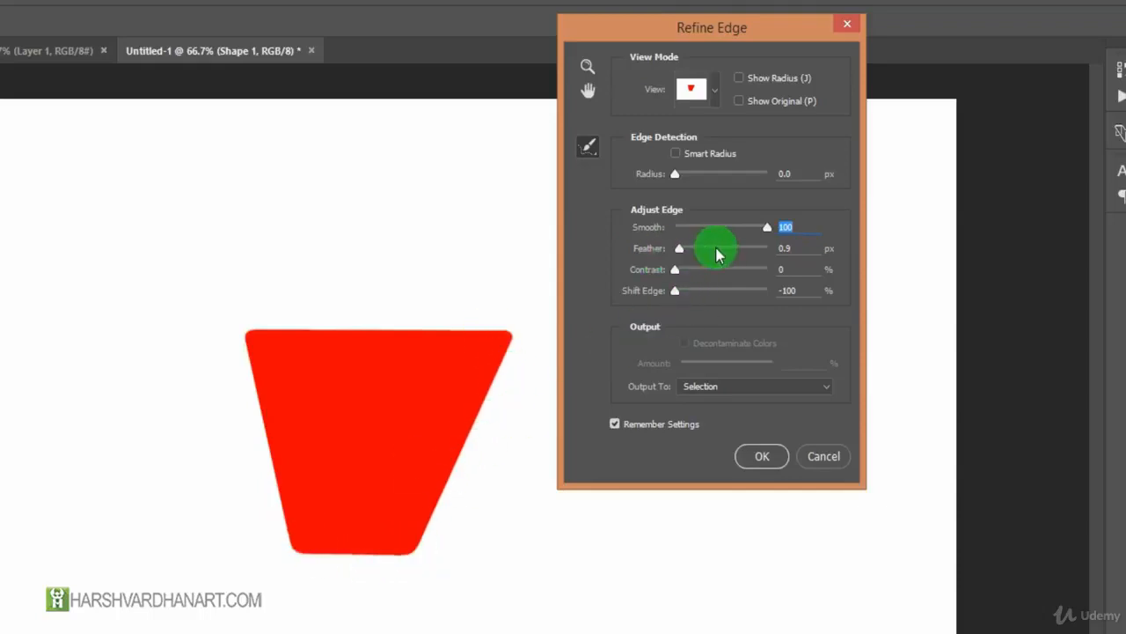
left_click_drag(686, 221, 608, 234)
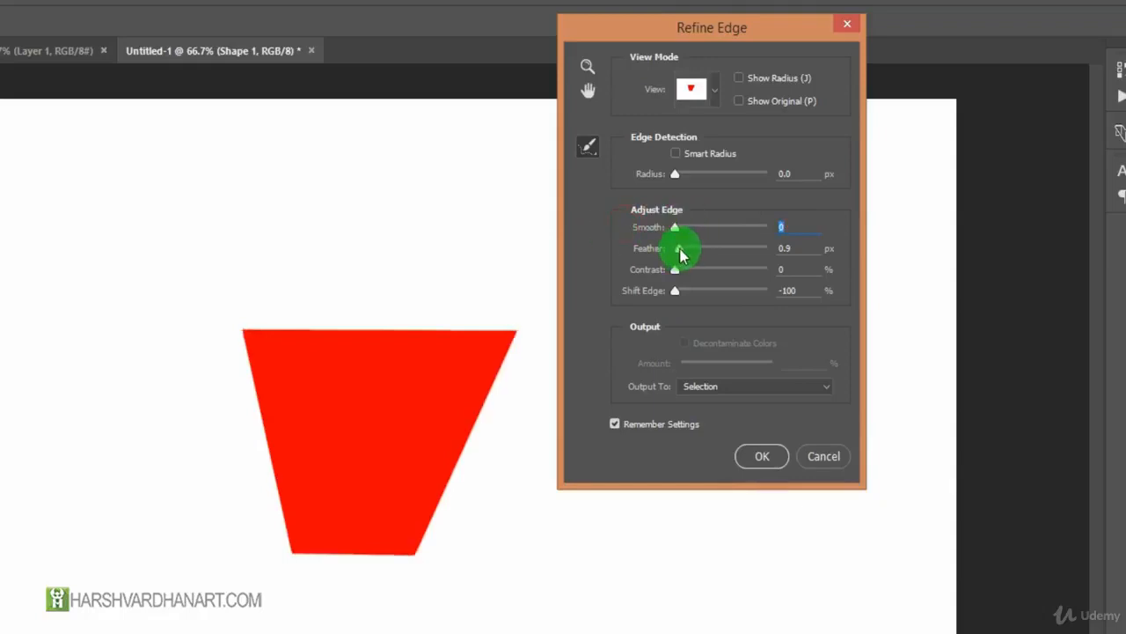
Preview larger Feather amounts of 3.0, 12.5 and 25.2 px, and settle on a feather of 10.0 px.
left_click_drag(682, 250, 691, 253)
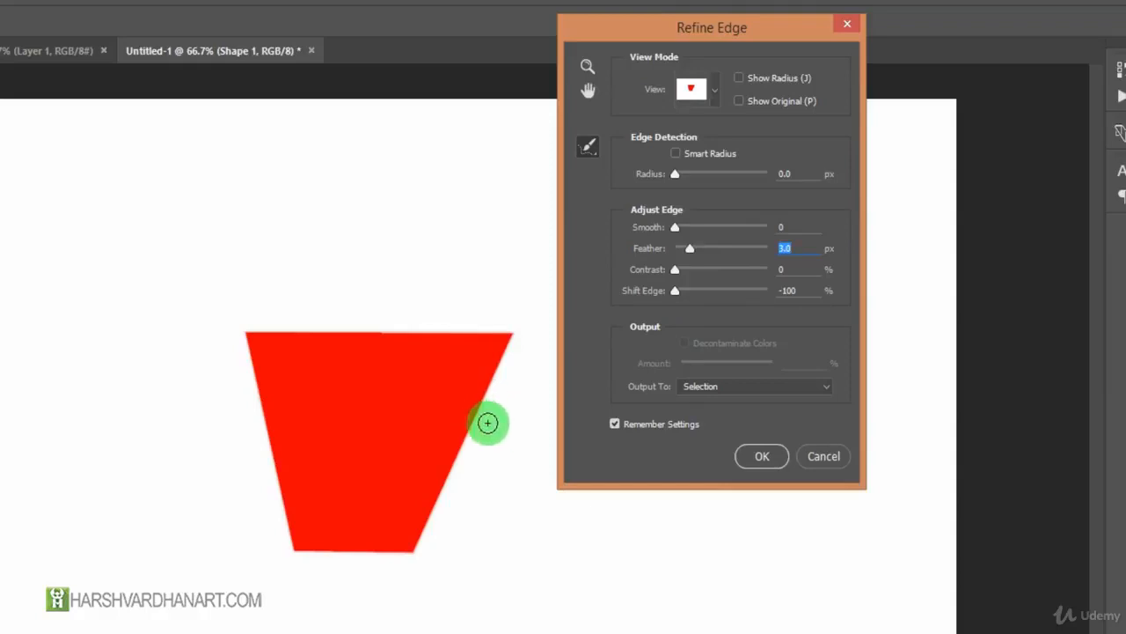
left_click_drag(690, 249, 720, 257)
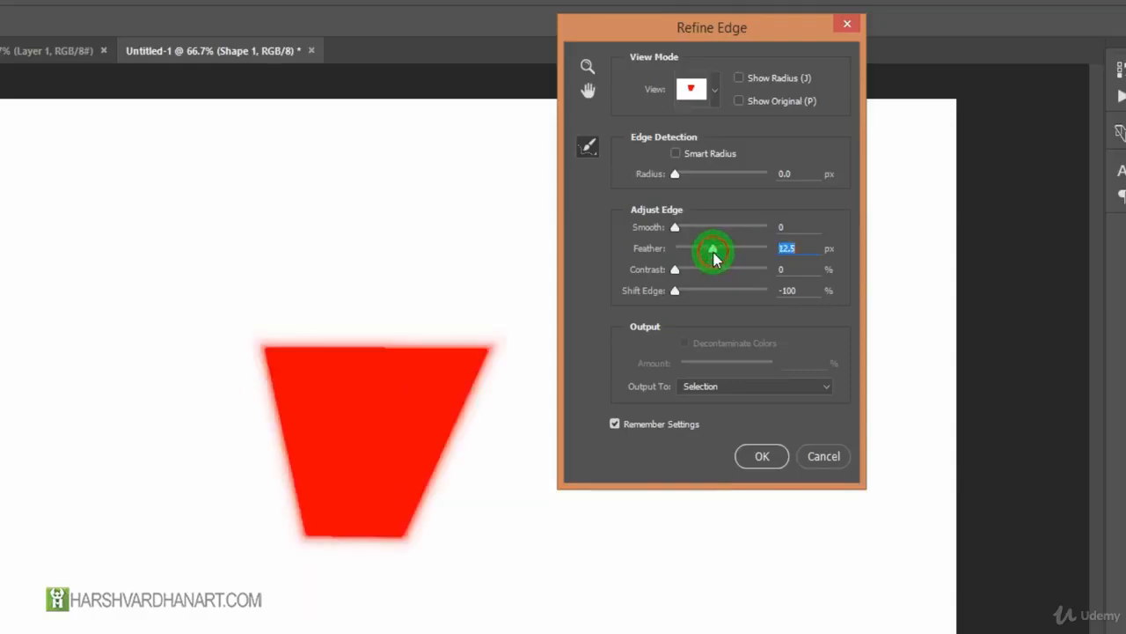
left_click(717, 253)
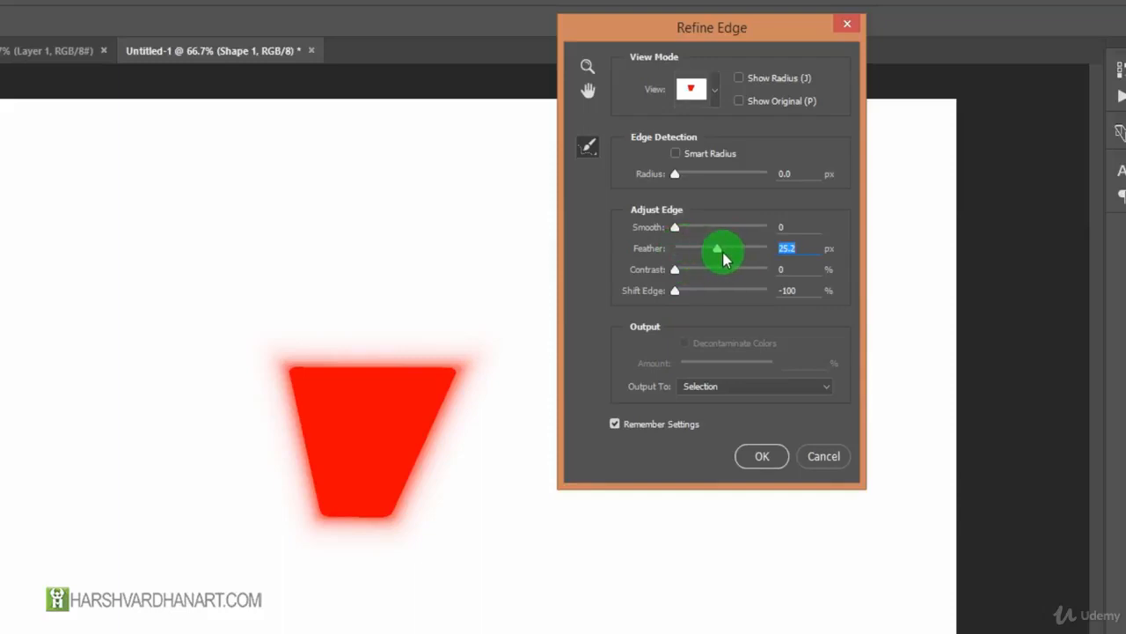
mouse_move(717, 252)
left_mouse_down()
mouse_move(674, 251)
mouse_move(731, 250)
mouse_move(713, 252)
left_mouse_up()
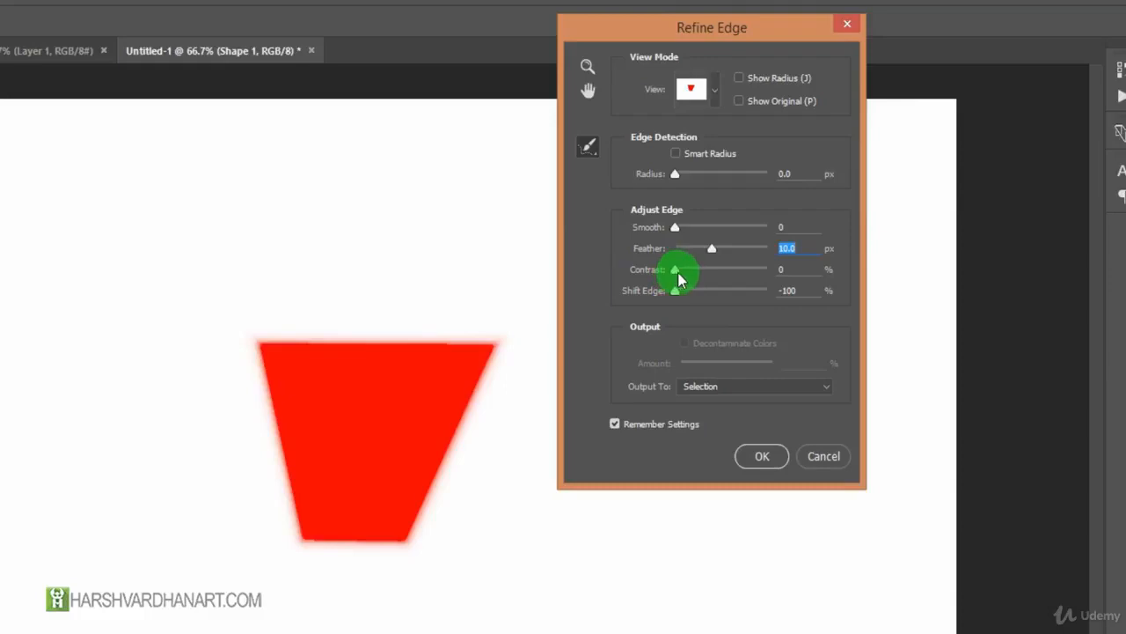
Try edge Contrast at 36% and 100% before resetting it to 0%, and set Shift Edge to -7%.
left_click_drag(676, 270, 702, 273)
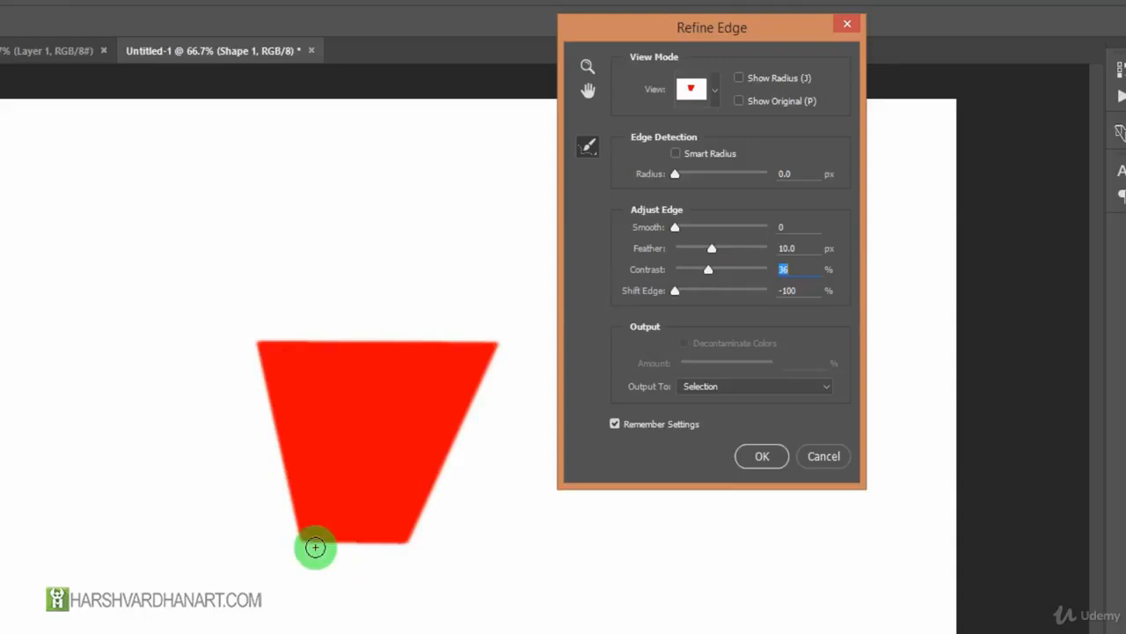
left_click_drag(709, 271, 767, 273)
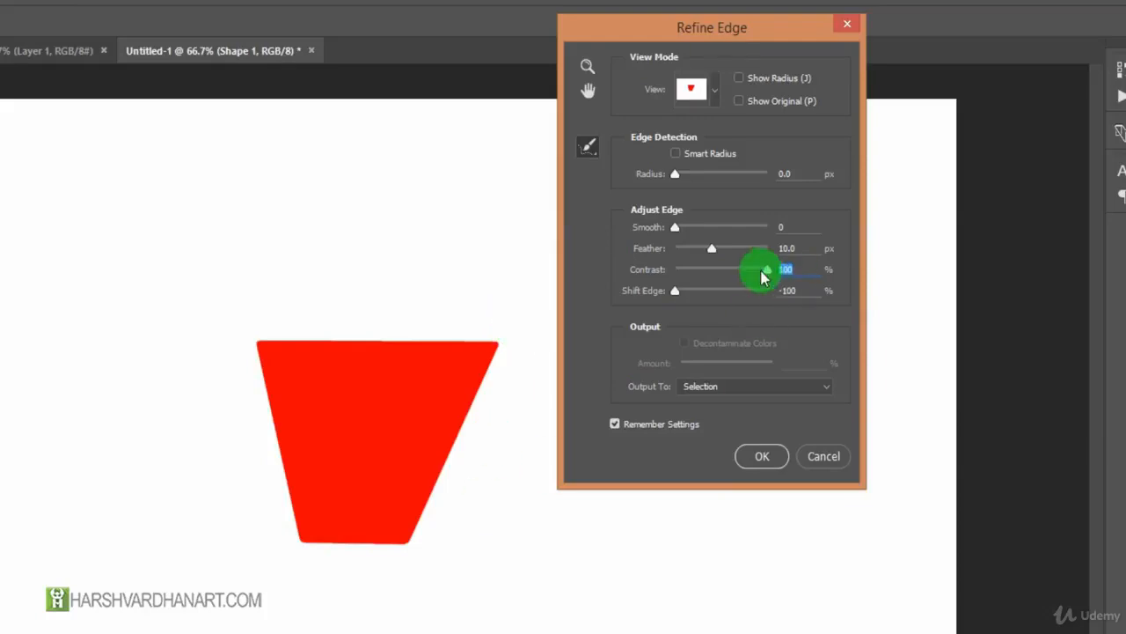
left_click_drag(721, 291, 742, 299)
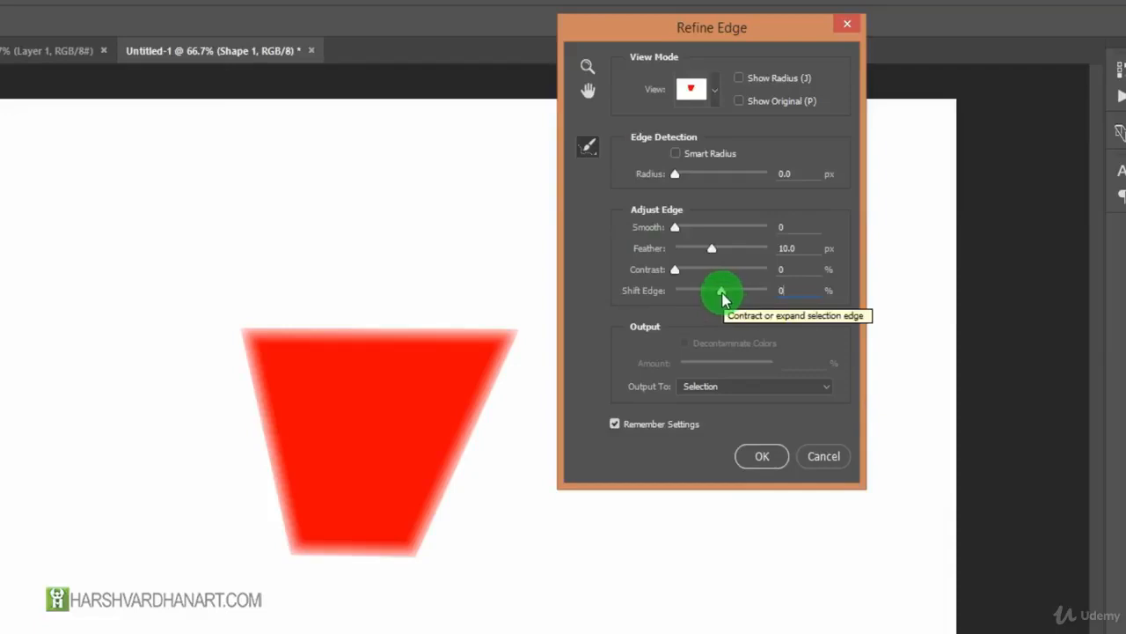
left_click(722, 294)
mouse_move(713, 294)
left_mouse_down()
mouse_move(666, 295)
mouse_move(768, 298)
mouse_move(718, 298)
left_mouse_up()
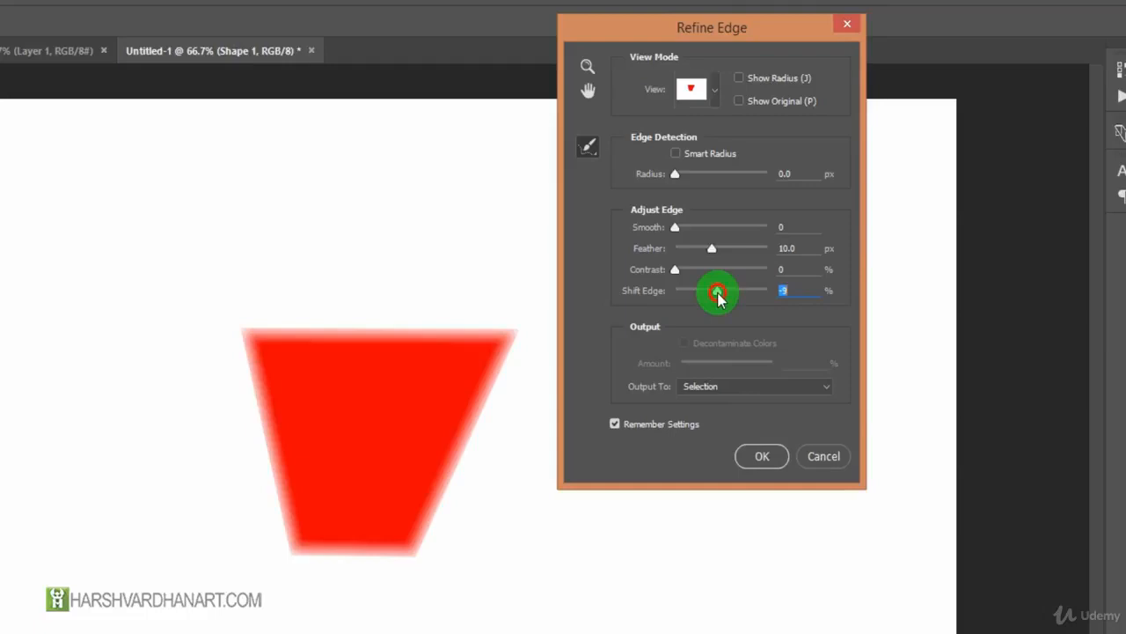
left_click_drag(721, 297, 721, 298)
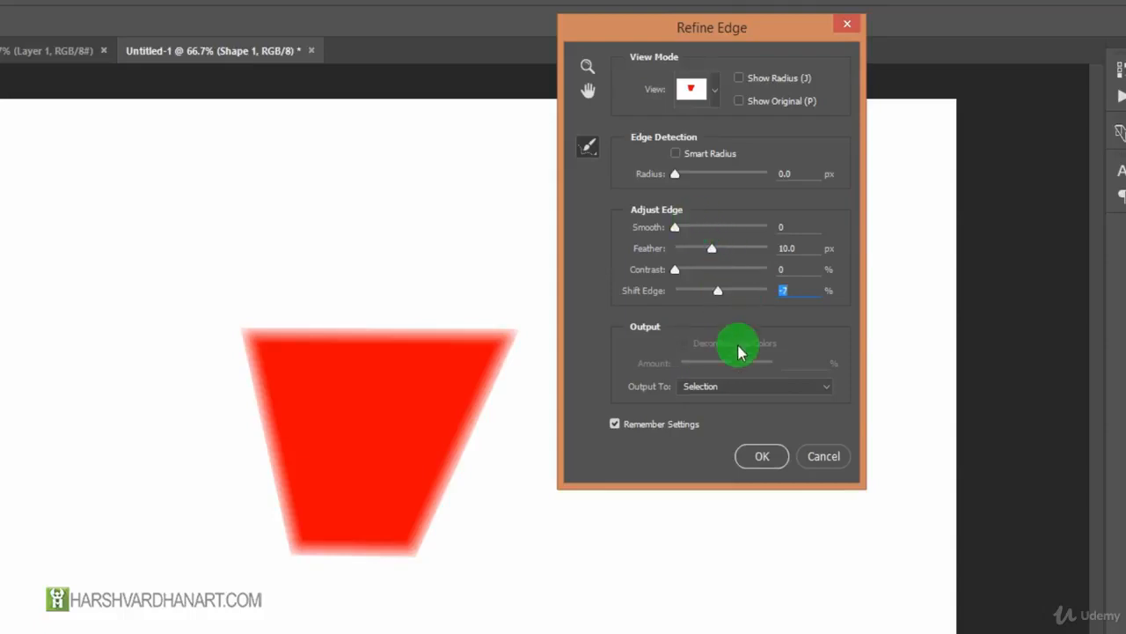
Review the available output types for the refined selection and set the output to Layer Mask.
left_click(740, 392)
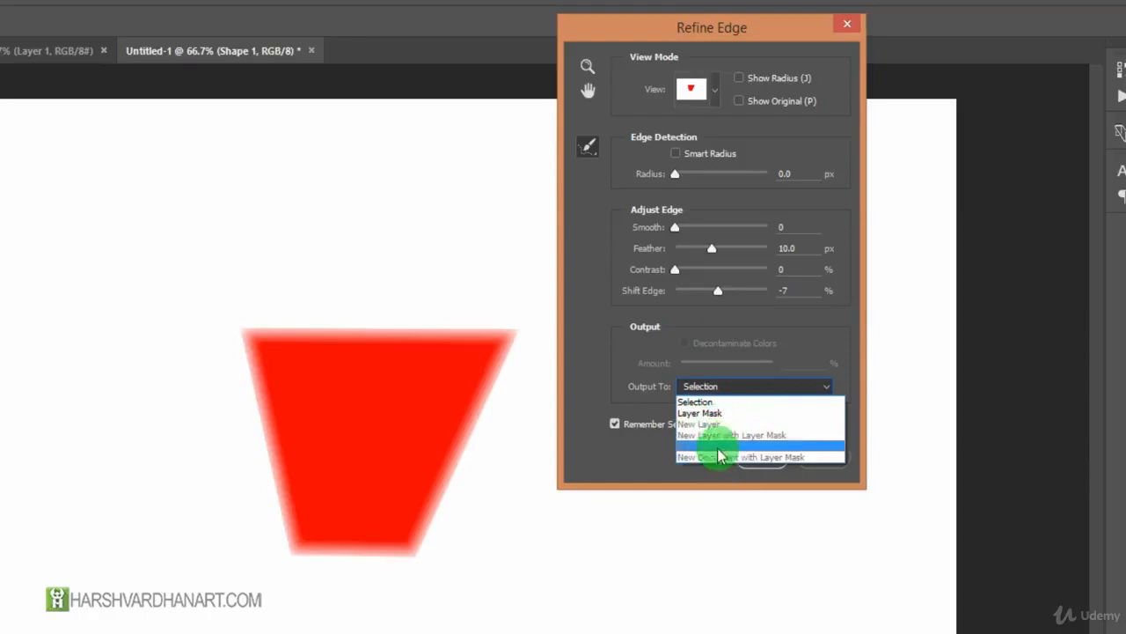
left_click(794, 338)
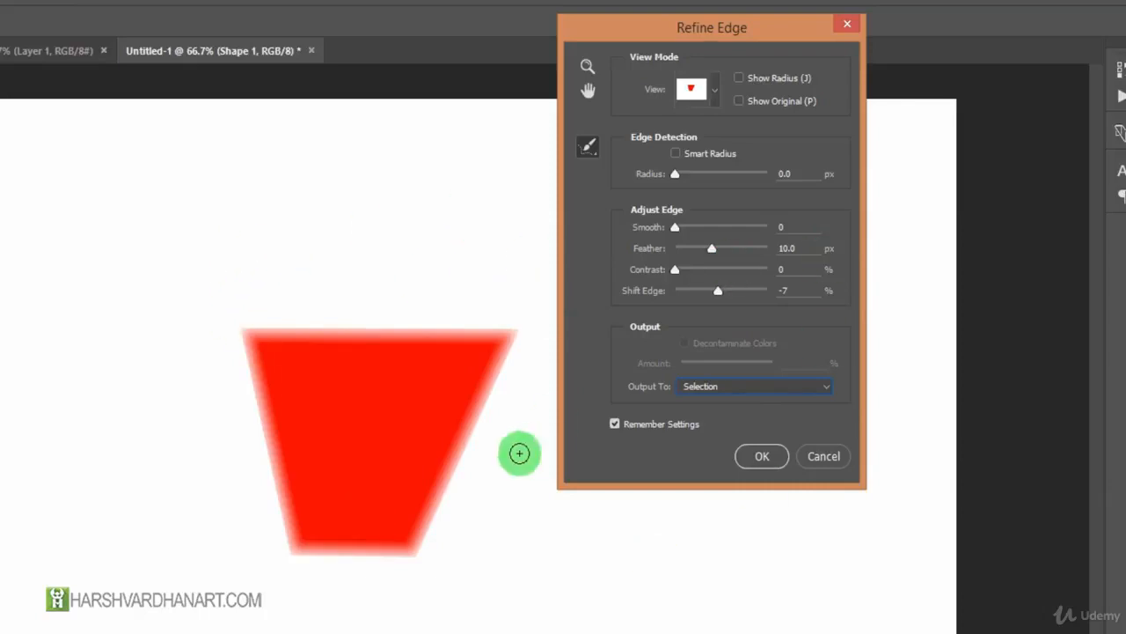
left_click(705, 391)
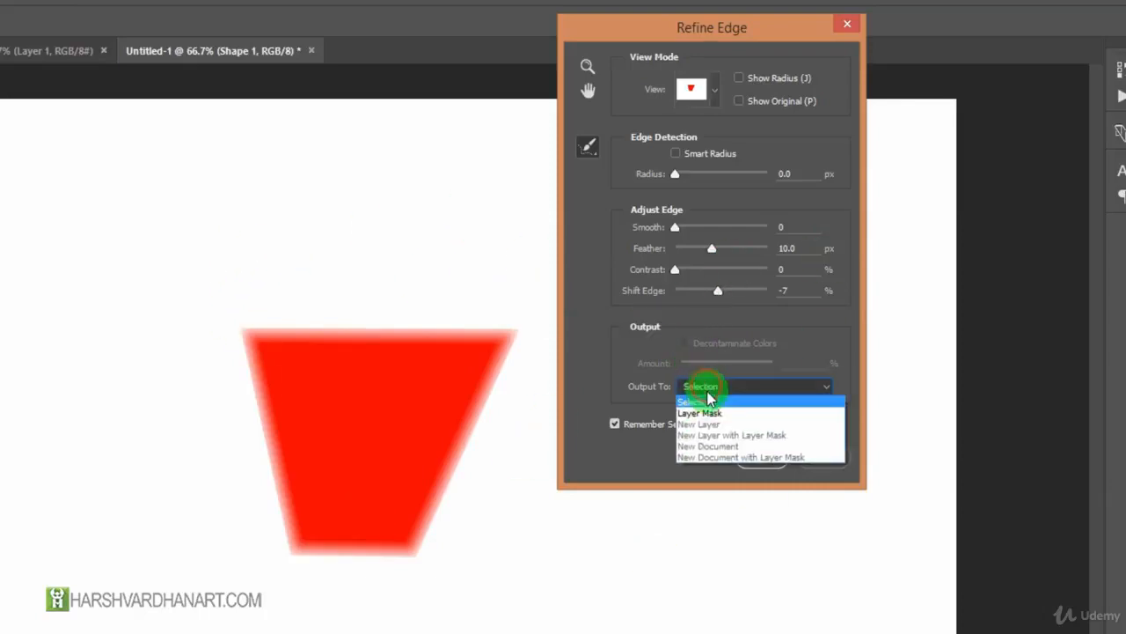
left_click(709, 413)
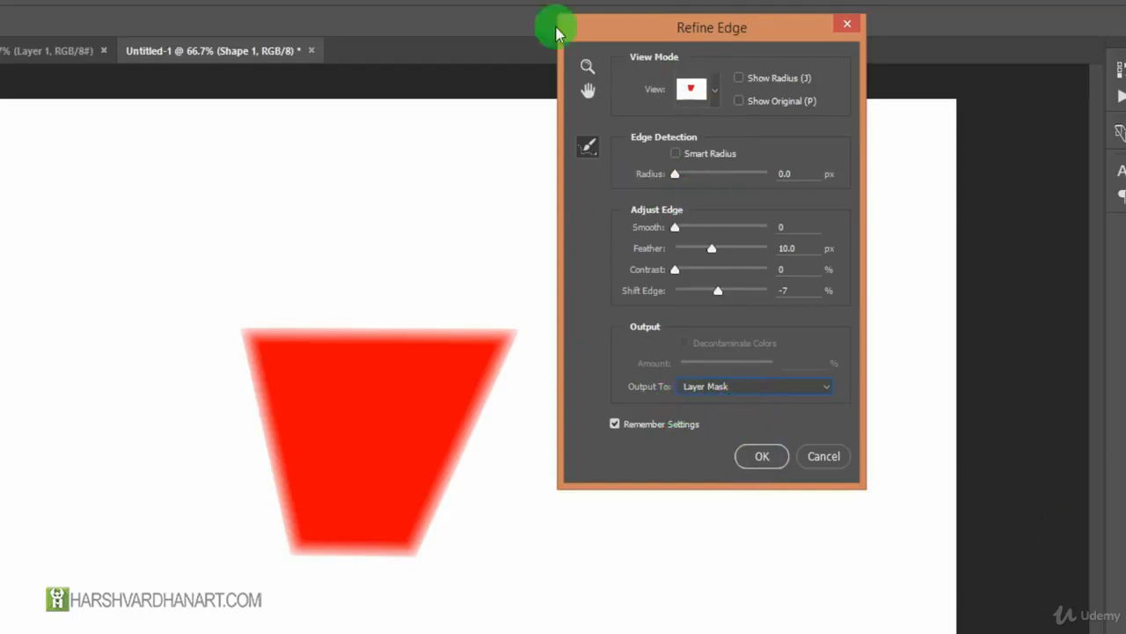
Zoom in on the feathered shape to 200%, zoom back out to 66.7%, and pick the Hand tool.
left_click(589, 66)
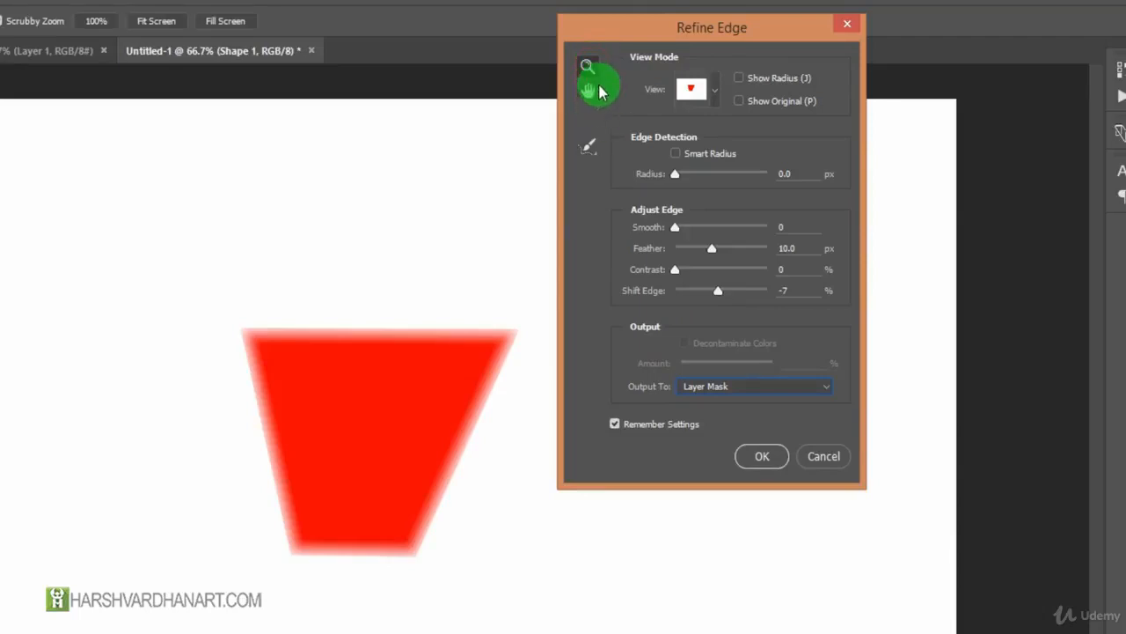
left_click(401, 371)
left_click(398, 371)
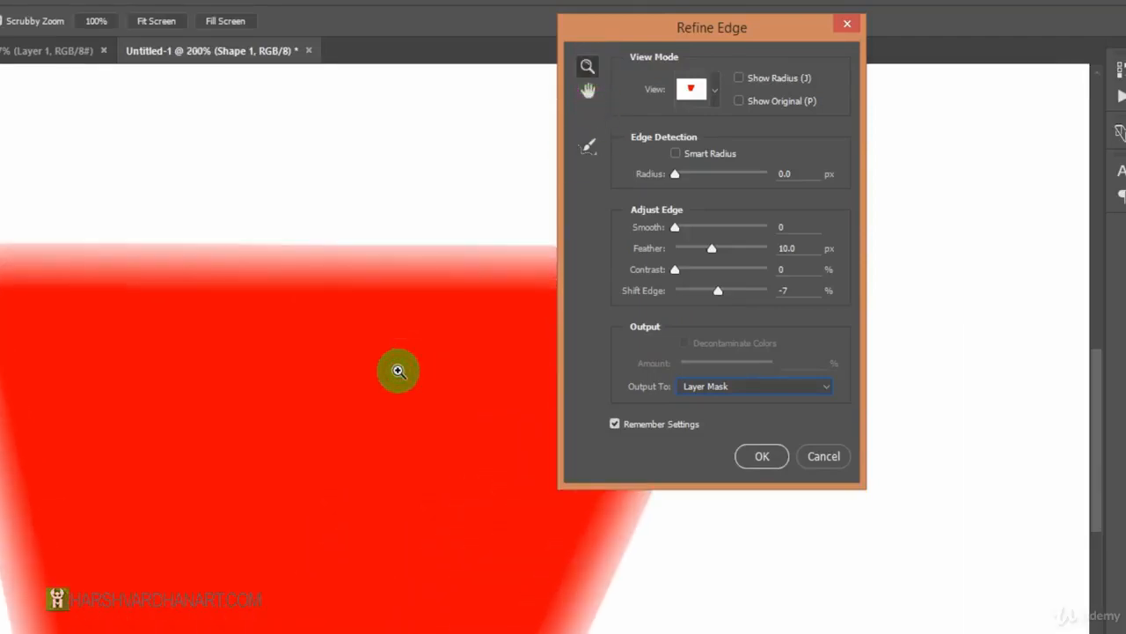
key("alt")
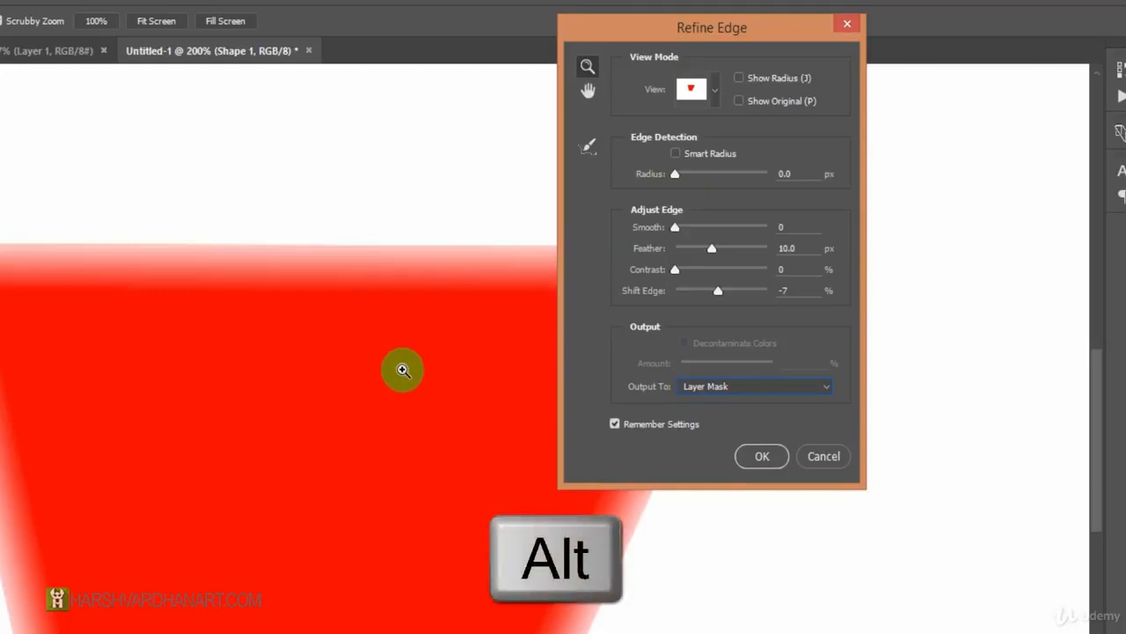
left_click(402, 361, "alt")
left_click(399, 360, "alt")
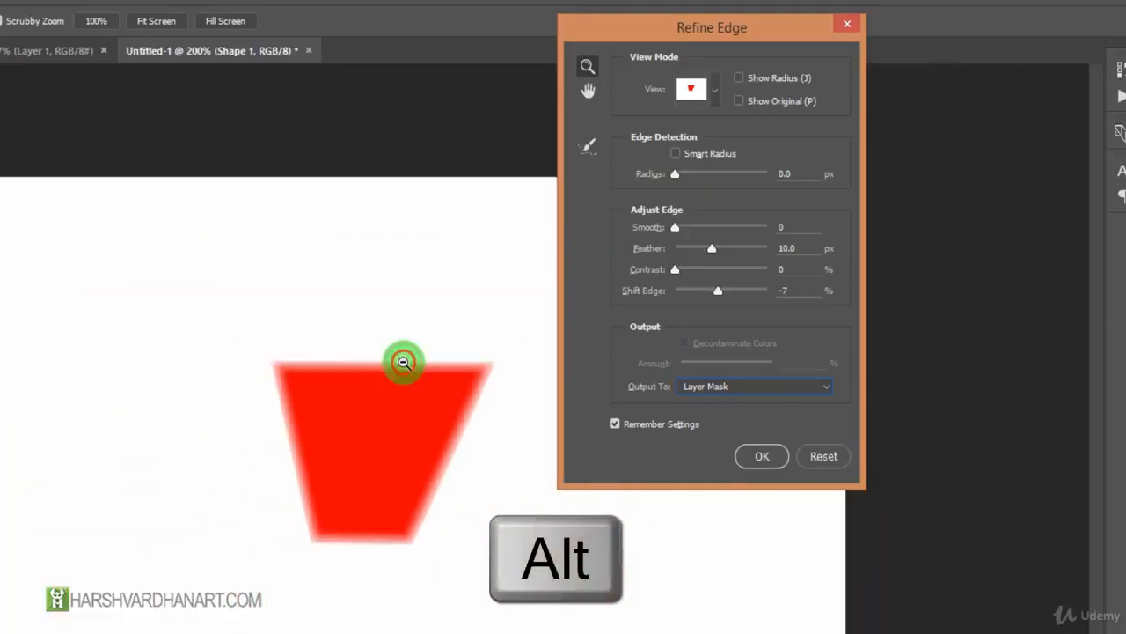
left_click(400, 364, "alt")
left_click(409, 447, "alt")
left_click(409, 447)
left_click(409, 447)
left_click(588, 90)
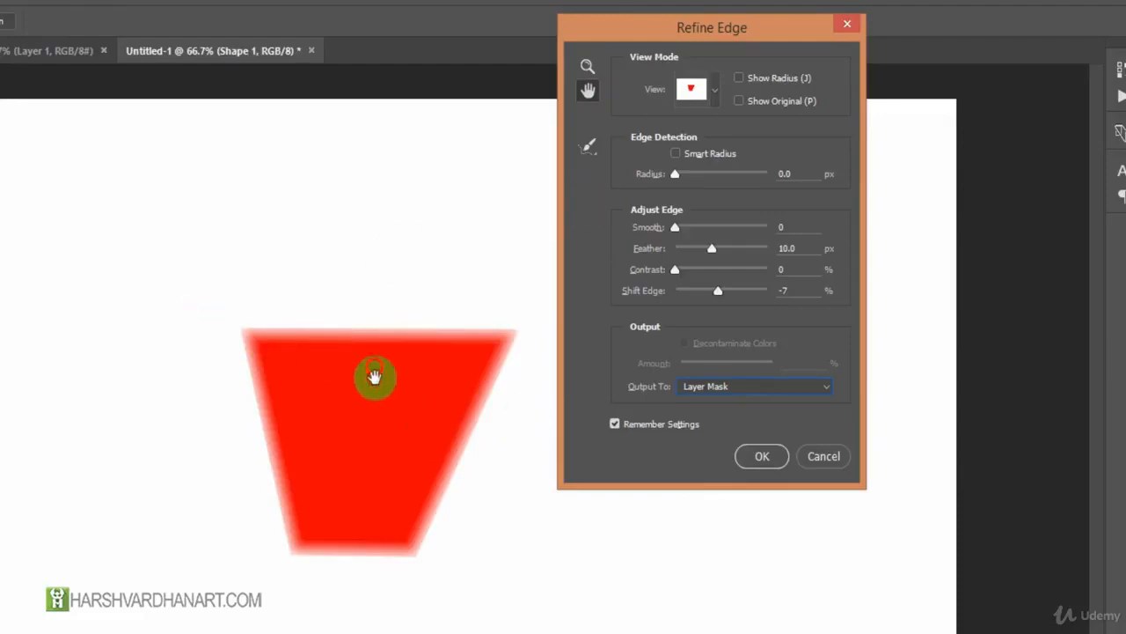
Paint edge refinements along the shape's right and top edges with the Refine Radius tool.
mouse_move(710, 30)
left_mouse_down()
mouse_move(812, 101)
mouse_move(759, 63)
left_mouse_up()
left_click_drag(628, 186, 675, 187)
mouse_move(477, 390)
left_mouse_down()
mouse_move(517, 327)
mouse_move(483, 389)
mouse_move(509, 369)
mouse_move(534, 319)
mouse_move(459, 425)
mouse_move(520, 317)
mouse_move(413, 547)
mouse_move(445, 481)
mouse_move(396, 544)
mouse_move(482, 362)
mouse_move(396, 546)
left_mouse_up()
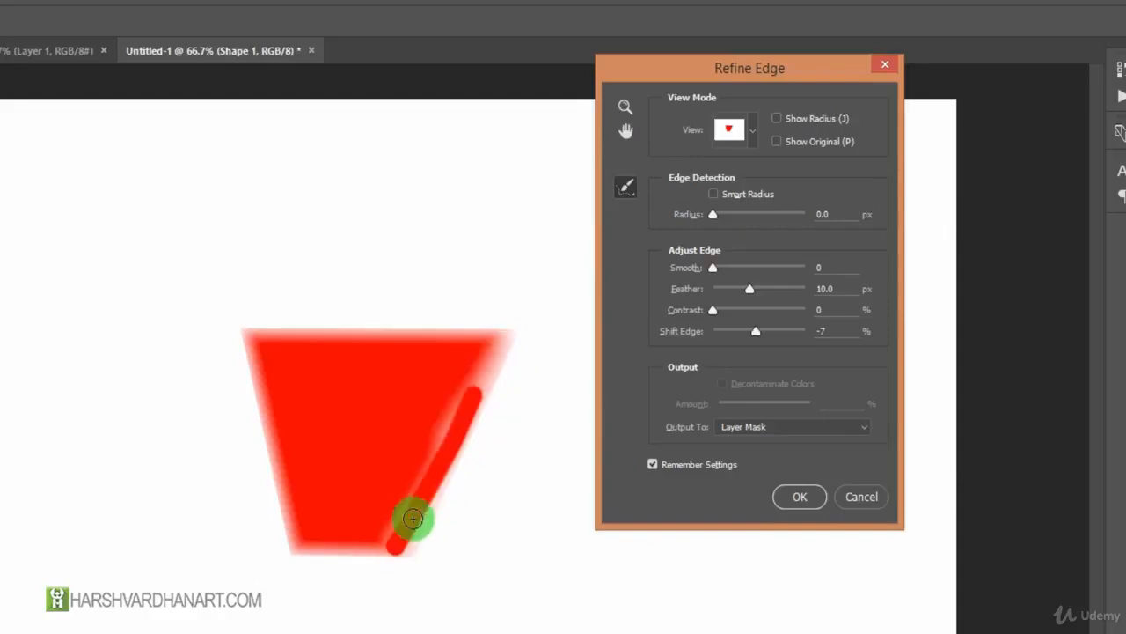
left_click_drag(495, 334, 395, 557)
mouse_move(478, 416)
left_mouse_down()
mouse_move(410, 536)
mouse_move(448, 455)
mouse_move(410, 574)
left_mouse_up()
mouse_move(502, 334)
left_mouse_down()
mouse_move(279, 334)
mouse_move(410, 332)
mouse_move(282, 359)
mouse_move(475, 355)
left_mouse_up()
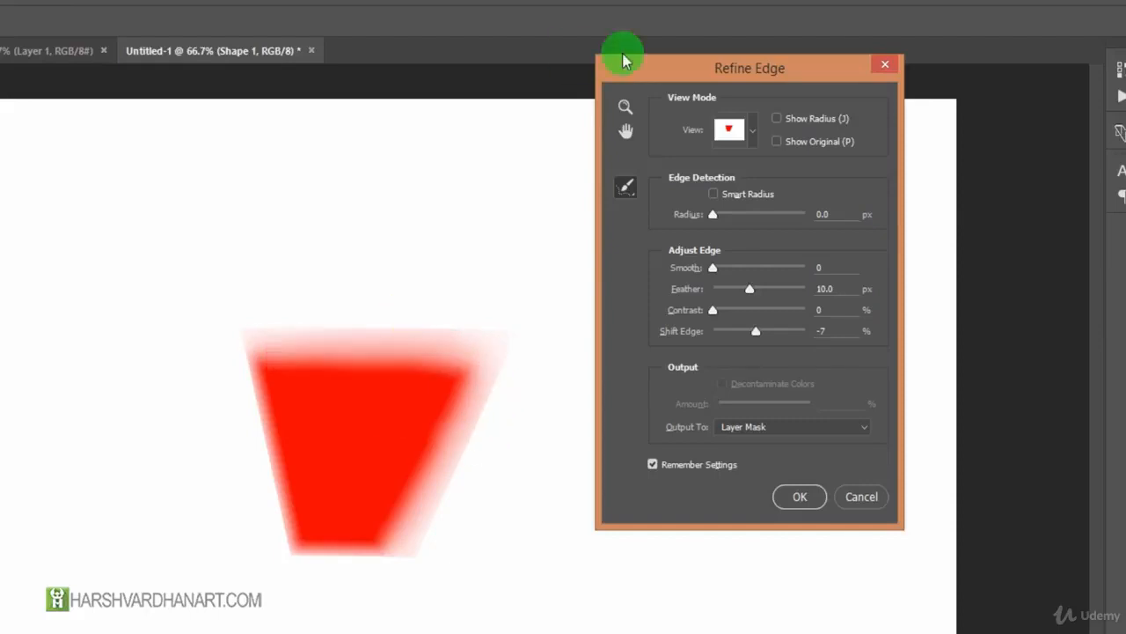
Erase the painted refinements with the Erase Refinements tool and apply the result as a layer mask on Shape 1.
left_click_drag(625, 186, 685, 207)
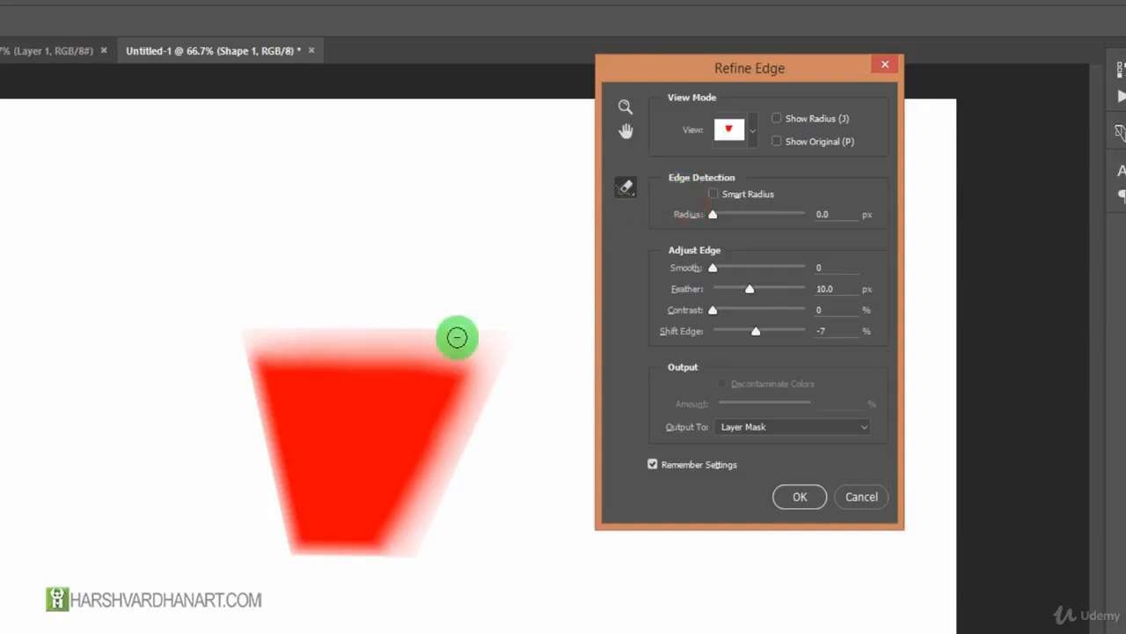
mouse_move(249, 350)
left_mouse_down()
mouse_move(446, 346)
mouse_move(229, 337)
mouse_move(528, 324)
mouse_move(420, 470)
mouse_move(502, 353)
mouse_move(367, 581)
mouse_move(511, 356)
mouse_move(382, 604)
mouse_move(451, 495)
mouse_move(521, 324)
mouse_move(392, 570)
mouse_move(520, 365)
mouse_move(514, 318)
mouse_move(386, 605)
mouse_move(506, 303)
mouse_move(352, 419)
left_mouse_up()
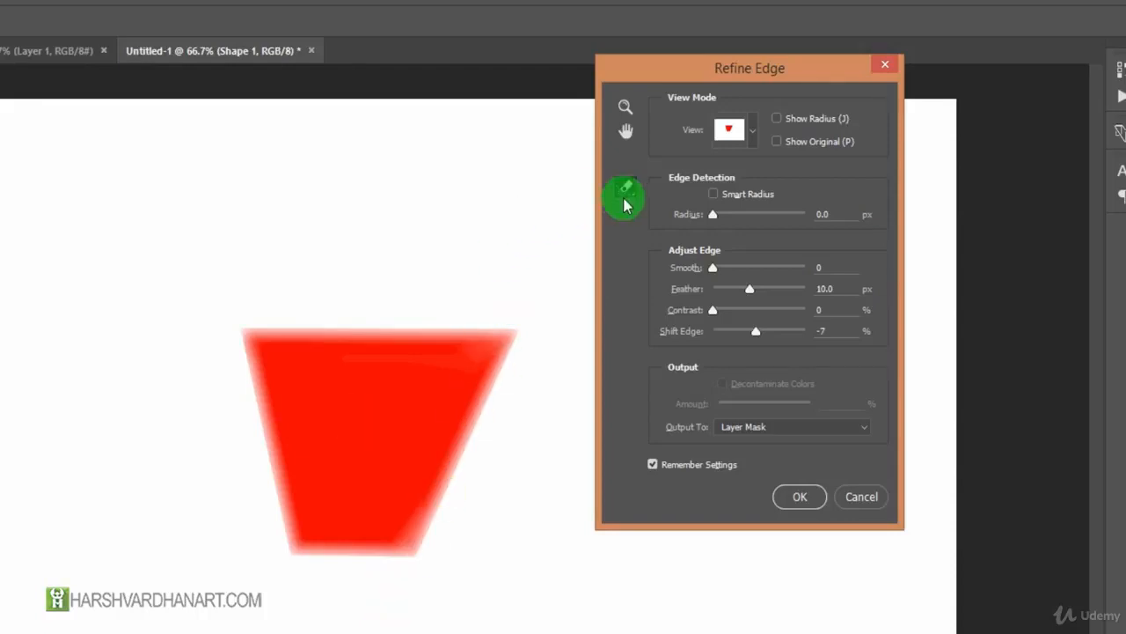
left_click(800, 496)
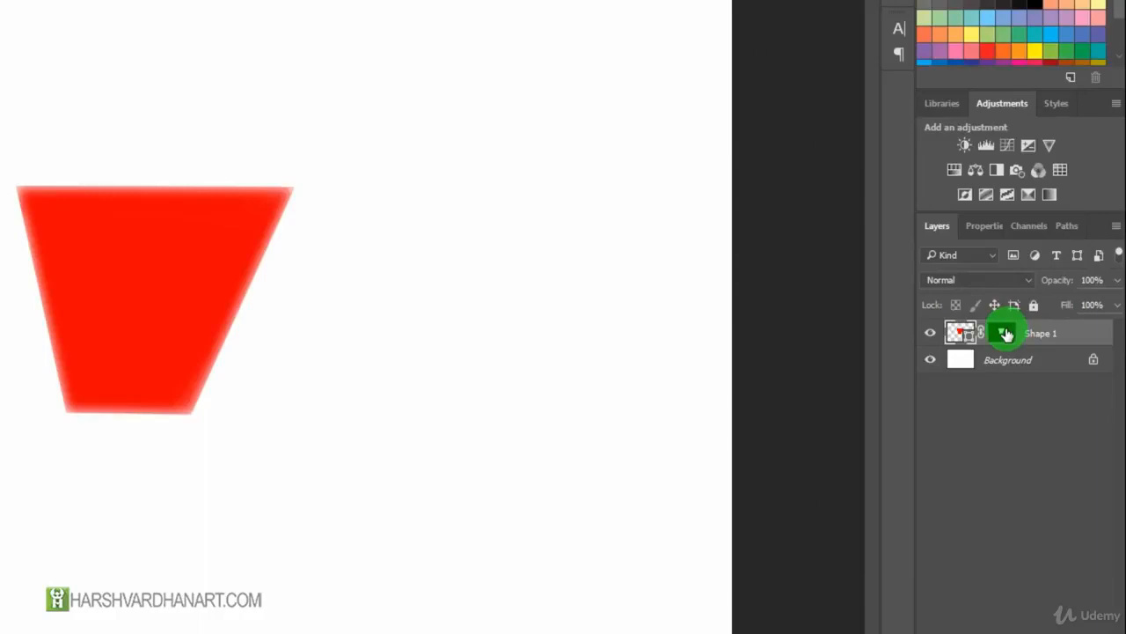
left_click(1004, 334, "shift")
left_click(1004, 333, "shift")
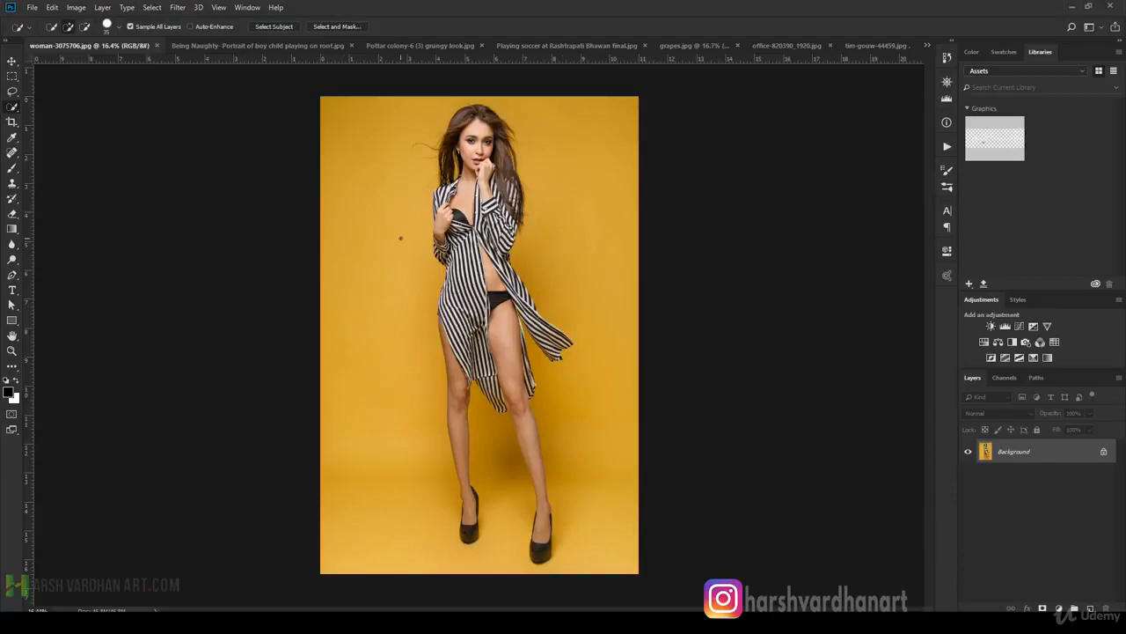
key("super")
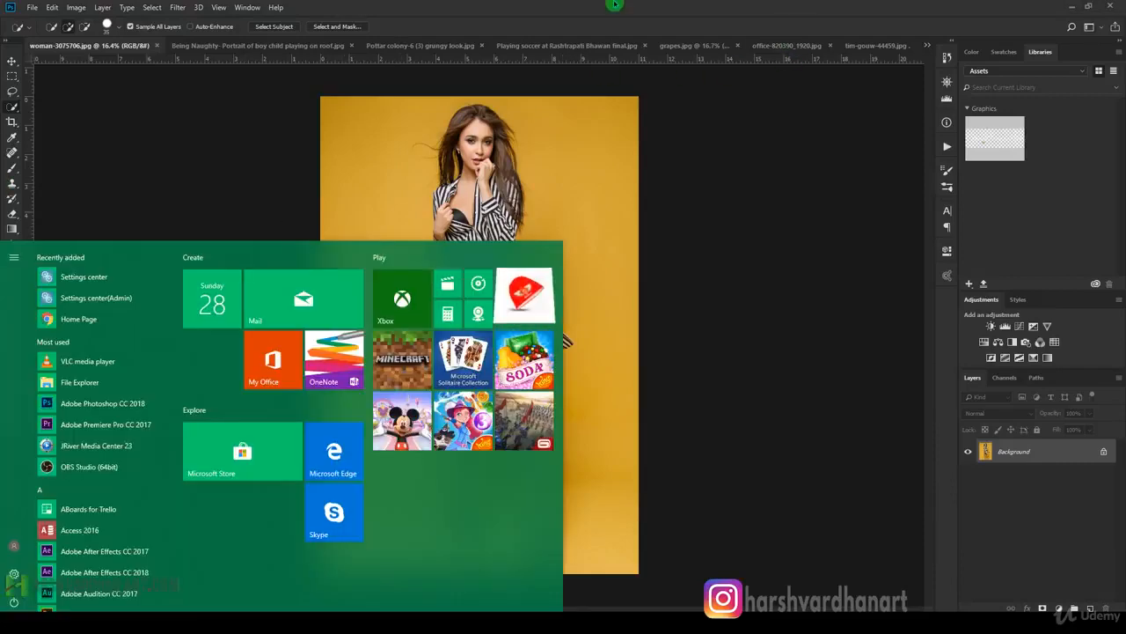
left_click(628, 5)
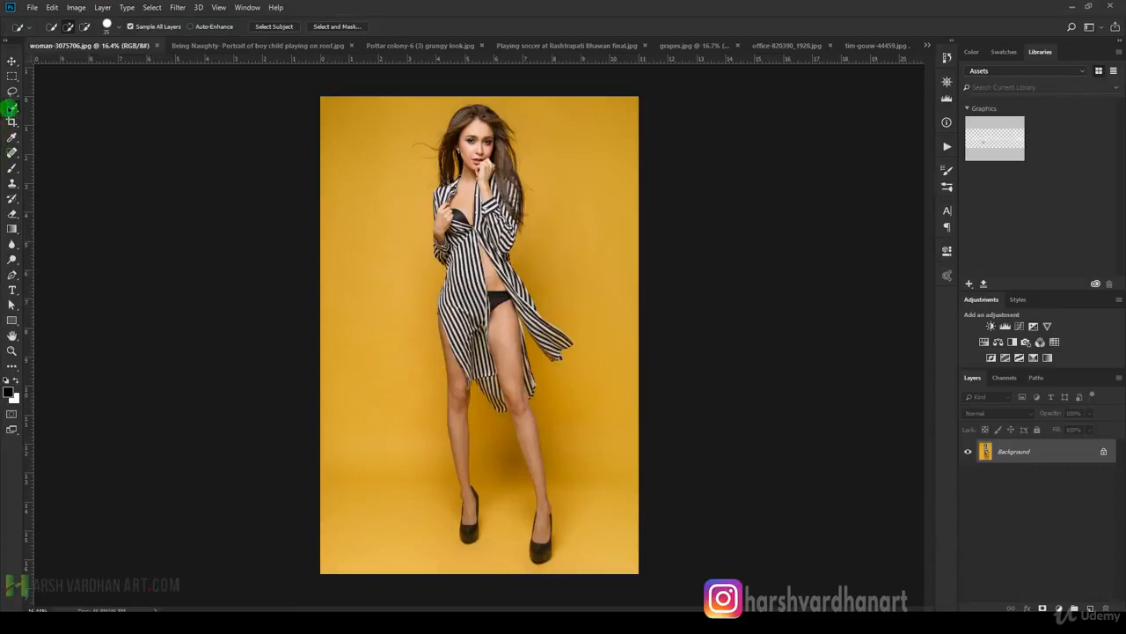
Choose the Magic Wand tool and select the woman in the studio photo with Select Subject.
right_click(11, 107)
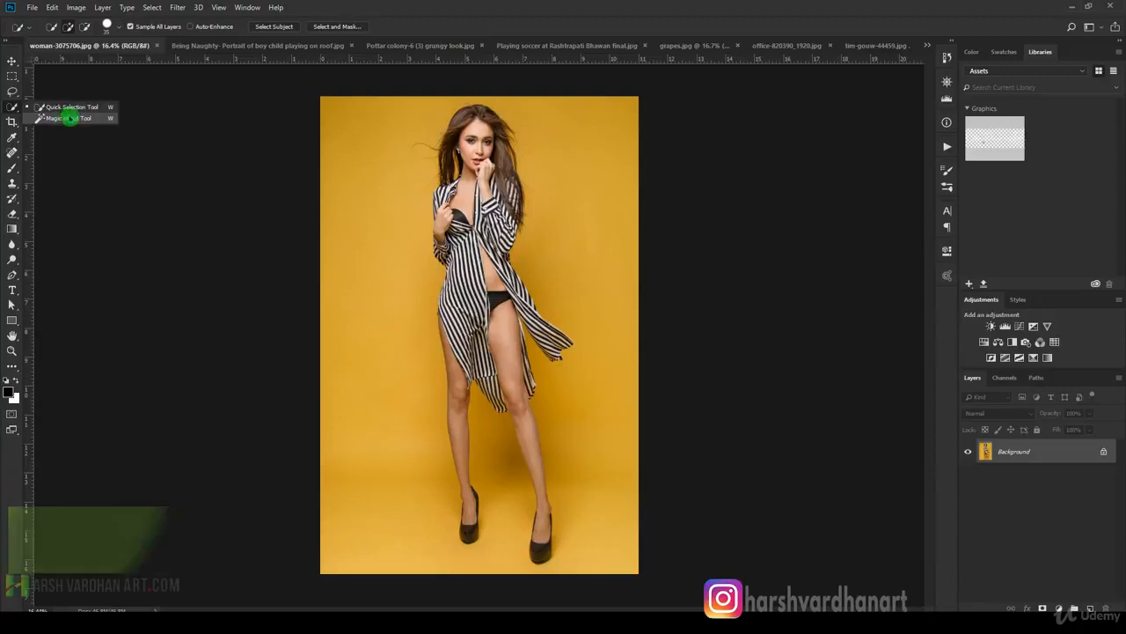
left_click(68, 118)
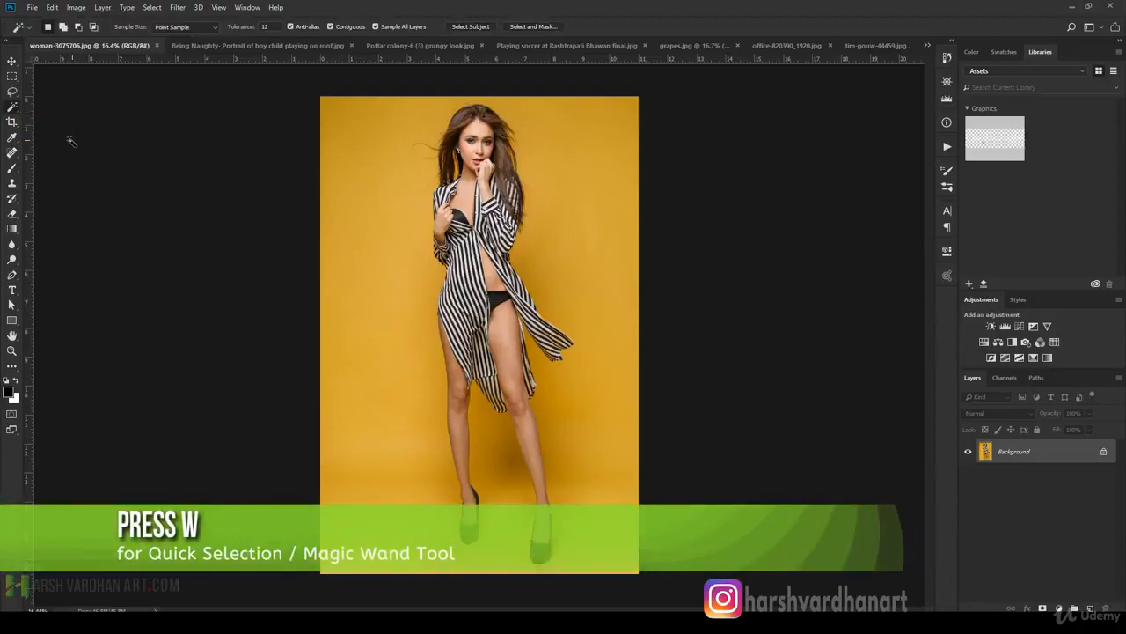
left_click(13, 111)
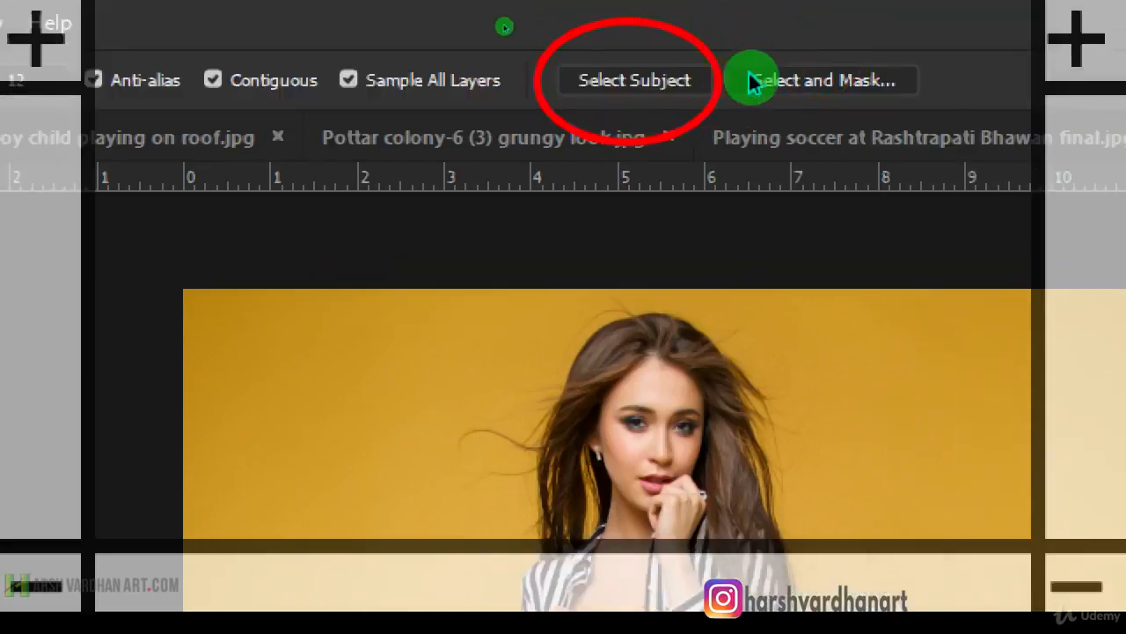
left_click(667, 77)
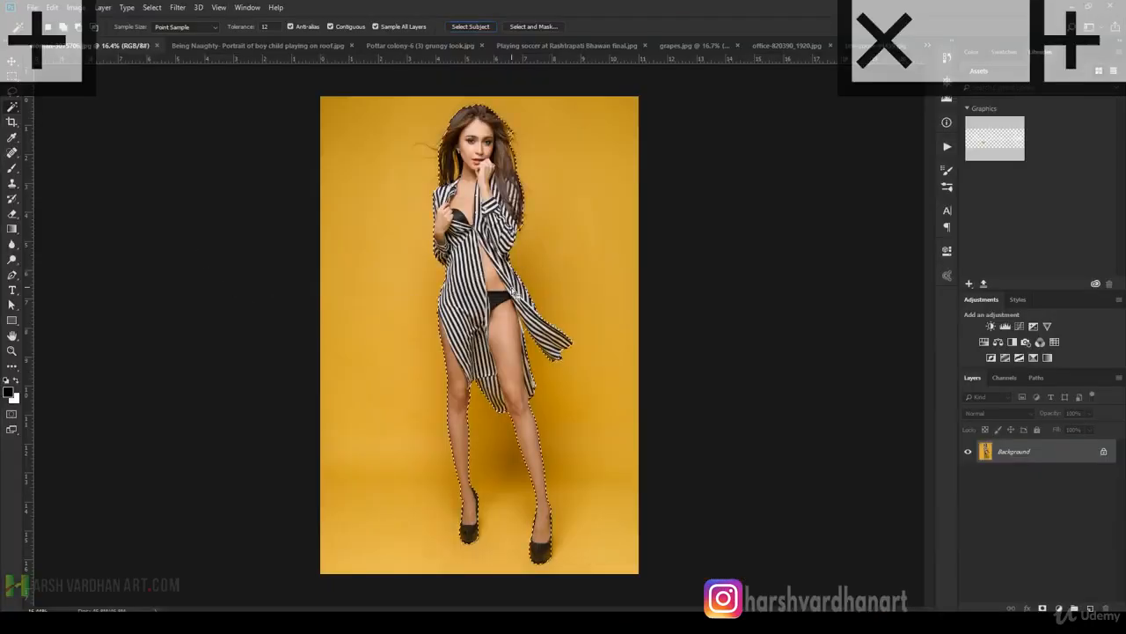
Examine the selection outline around the woman's shirt, hair, legs and shoes.
left_click_drag(499, 353, 586, 382)
left_click_drag(526, 301, 594, 334)
left_click_drag(530, 149, 591, 422)
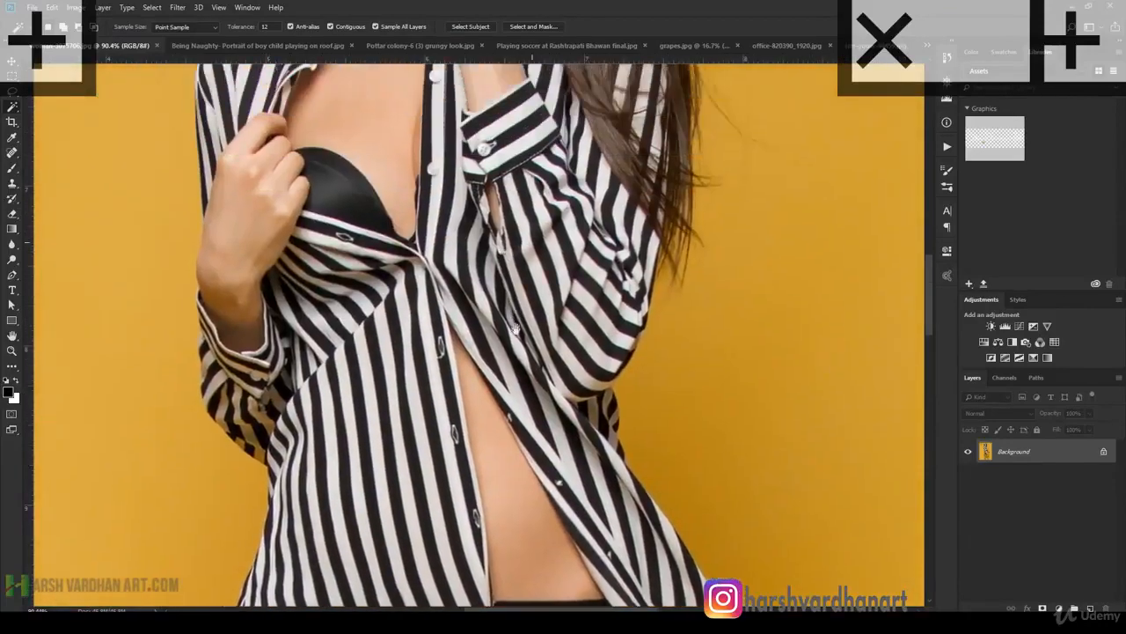
left_click_drag(519, 185, 550, 388)
left_click_drag(513, 163, 535, 423)
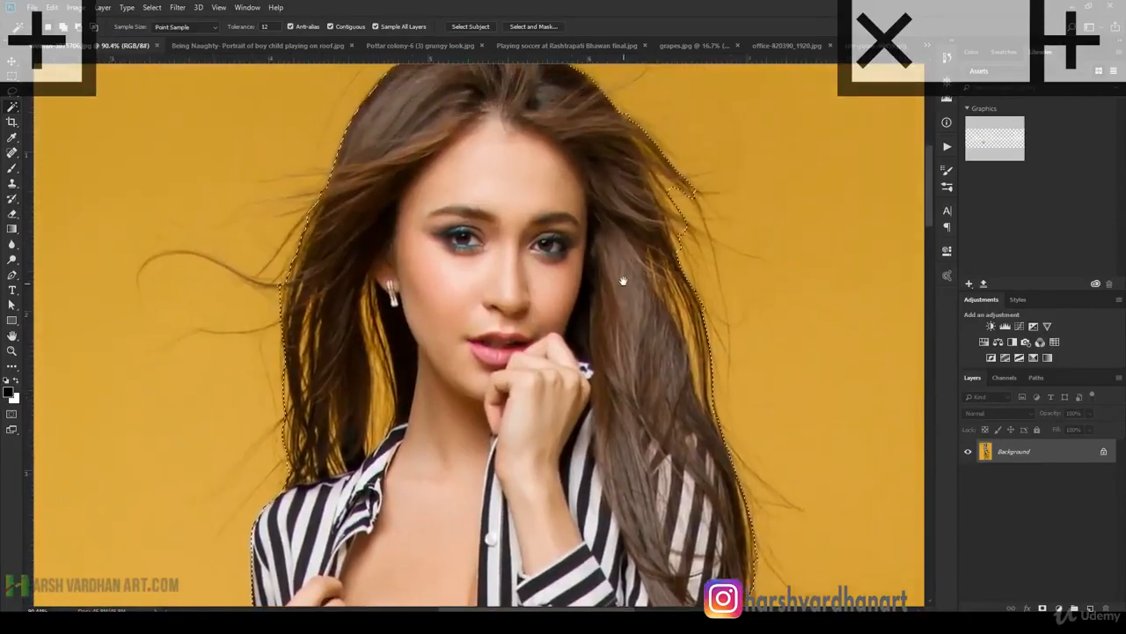
left_click_drag(631, 271, 536, 286)
left_click_drag(585, 537, 542, 396)
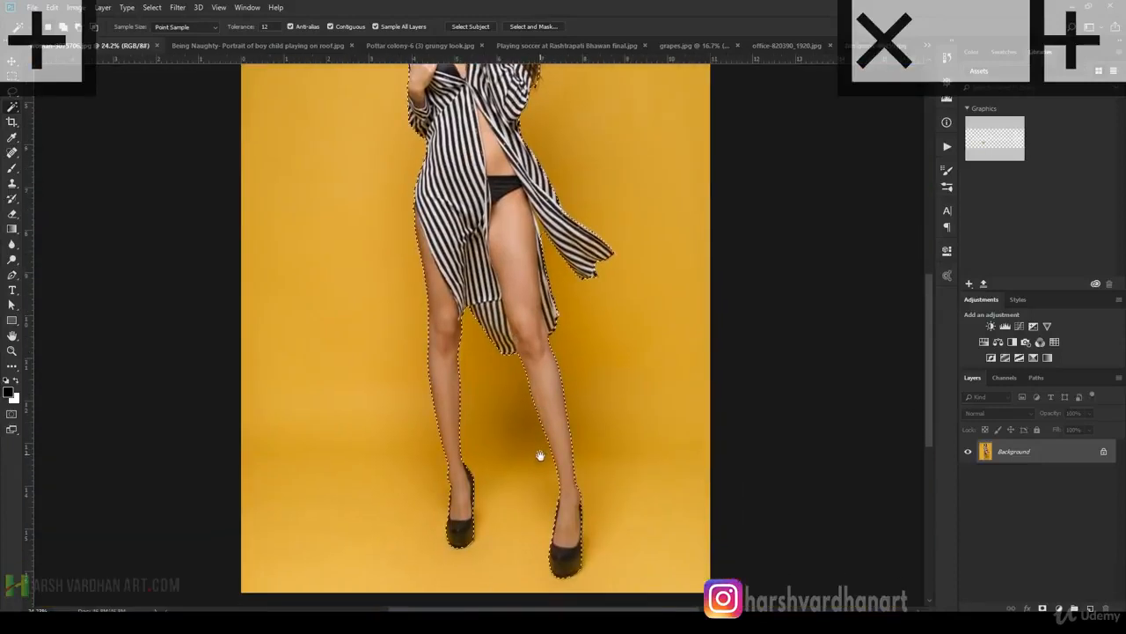
left_click_drag(508, 259, 553, 329)
mouse_move(519, 212)
left_mouse_down()
mouse_move(607, 315)
mouse_move(595, 256)
mouse_move(537, 238)
mouse_move(517, 198)
left_mouse_up()
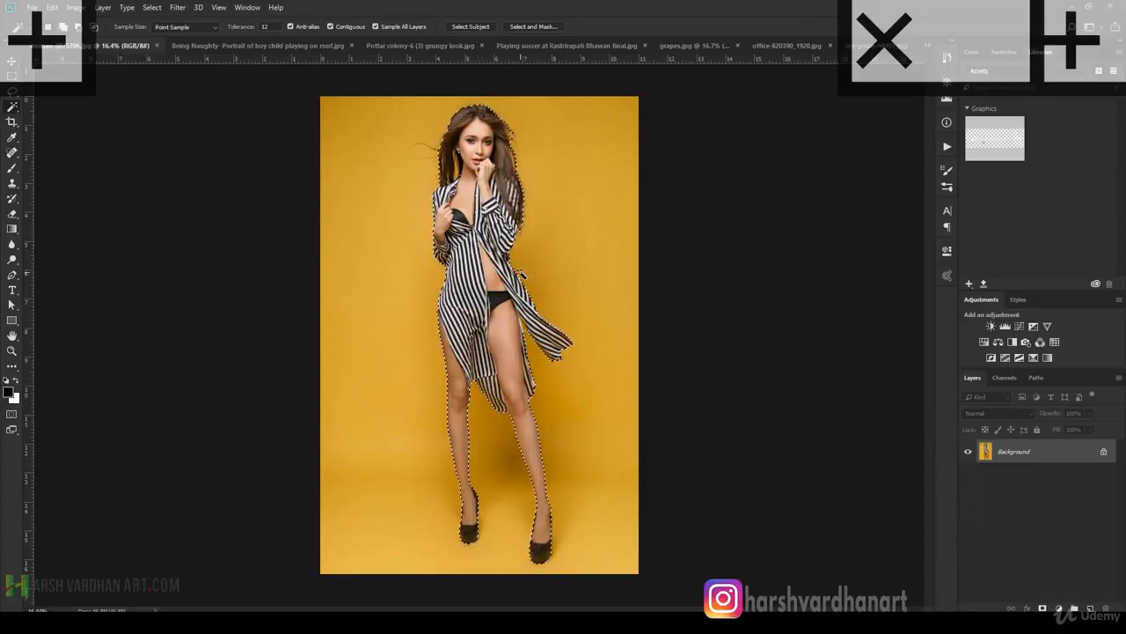
Refine the woman's selection in Select and Mask with Smart Radius on, and output it as New Layer with Layer Mask.
mouse_move(463, 116)
left_mouse_down()
mouse_move(517, 160)
mouse_move(498, 146)
left_mouse_up()
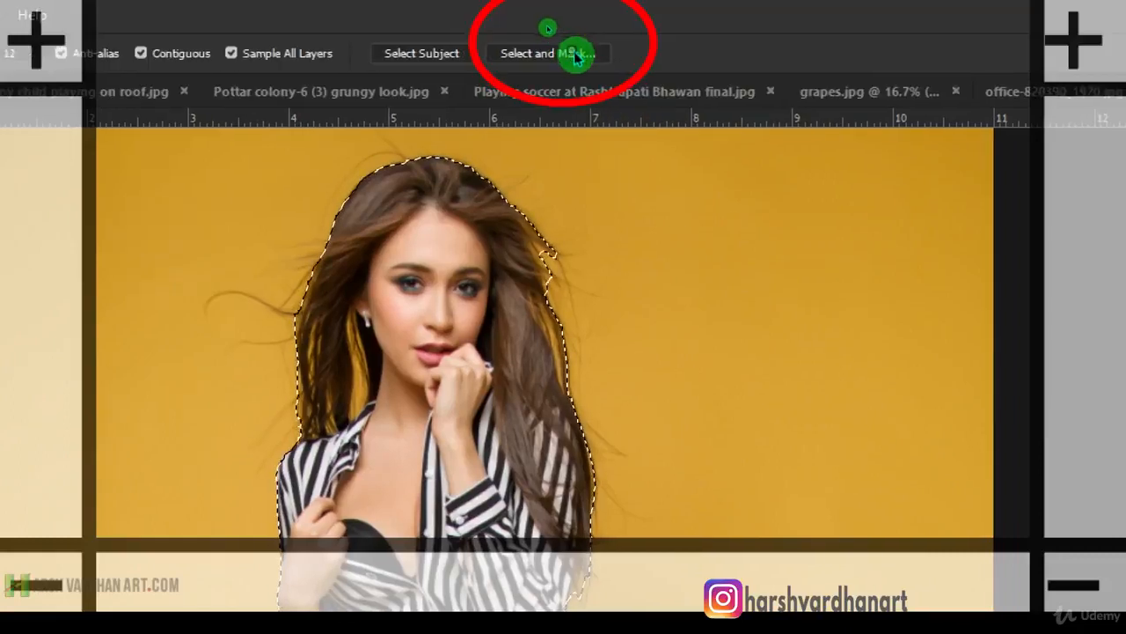
left_click(562, 41)
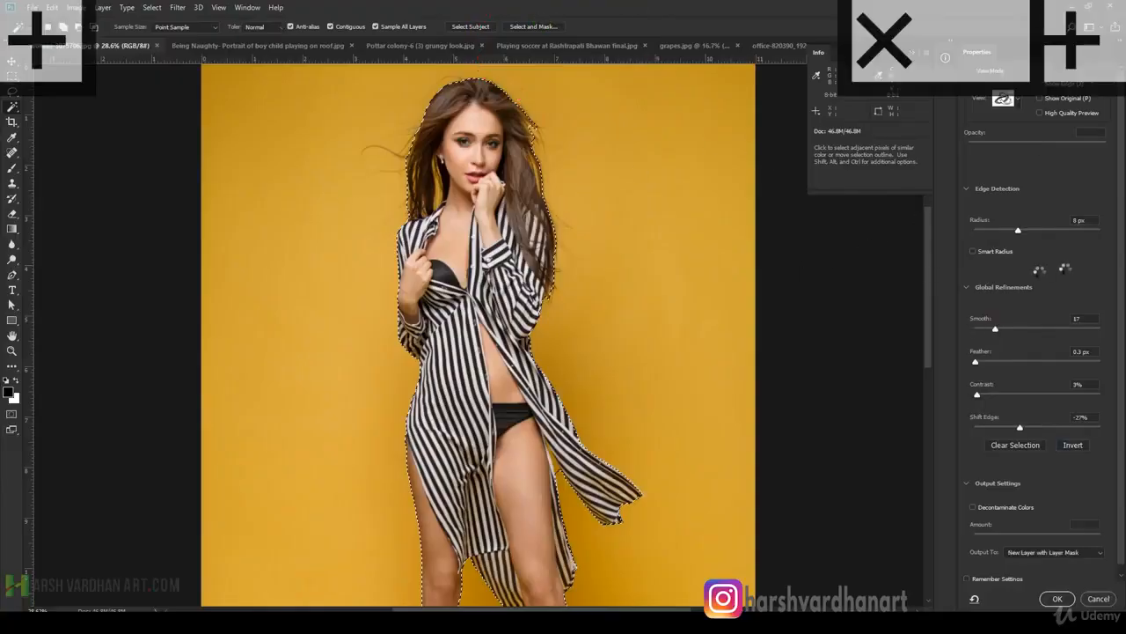
left_click(973, 250)
left_click_drag(672, 279, 619, 314)
key("ctrl+0")
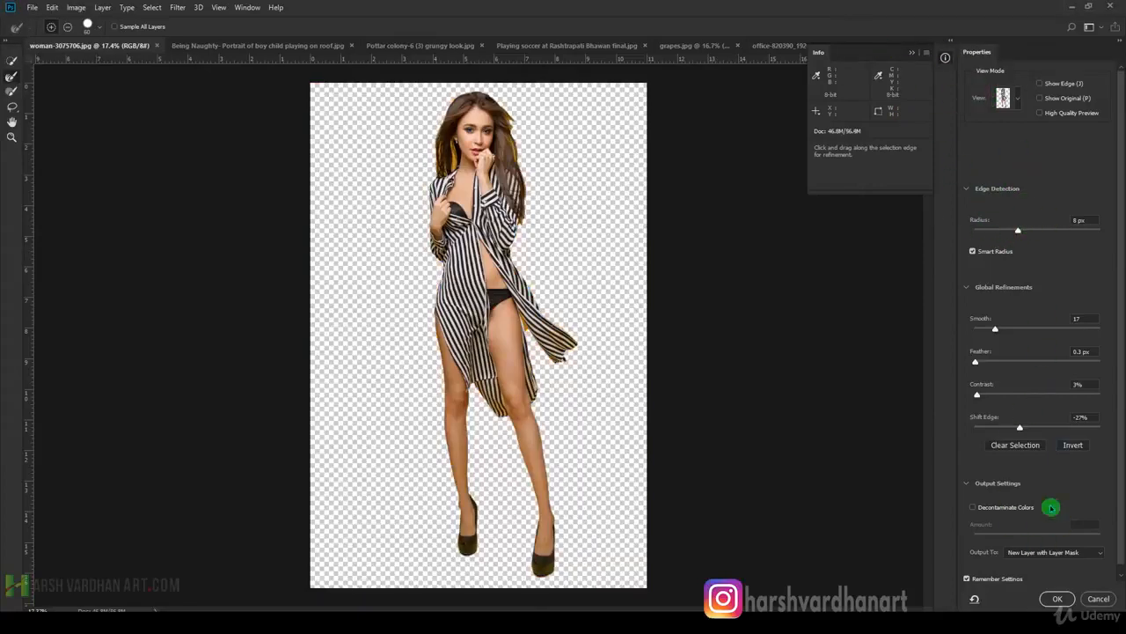
left_click(1059, 598)
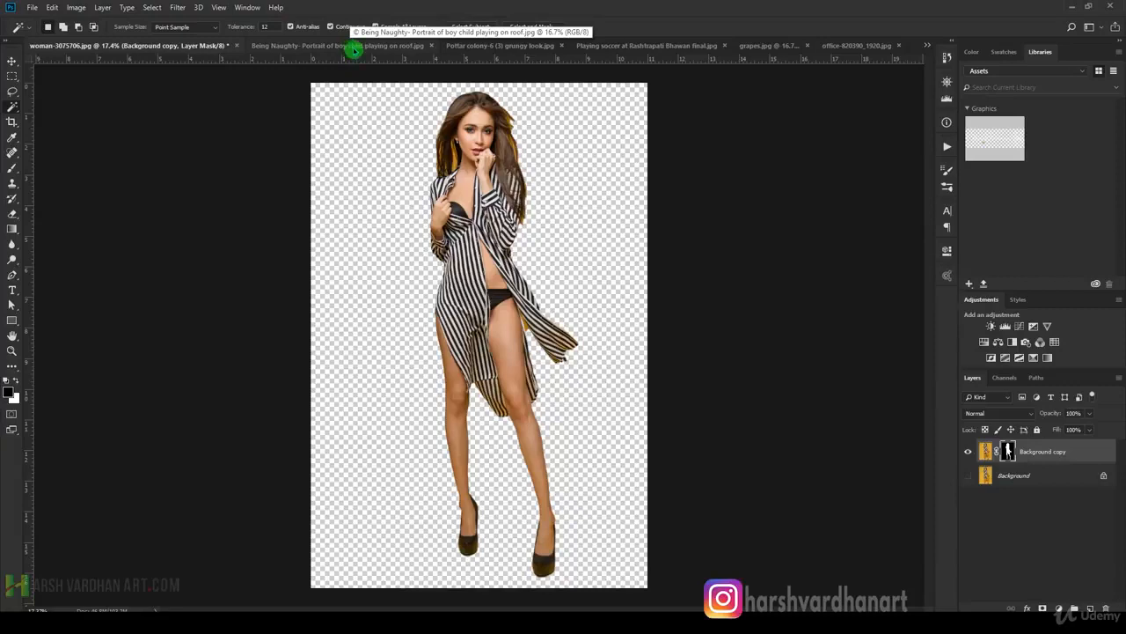
Select the boy in the roof portrait with Select Subject and subtract the gap between his shoes using the Quick Selection tool.
left_click(372, 45)
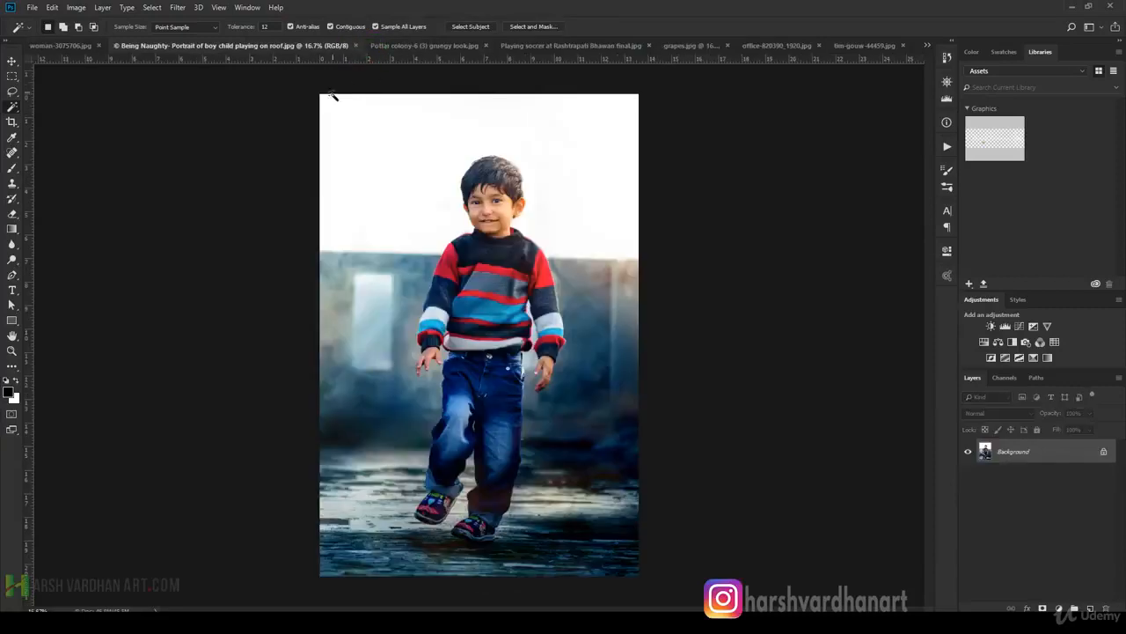
left_click(472, 27)
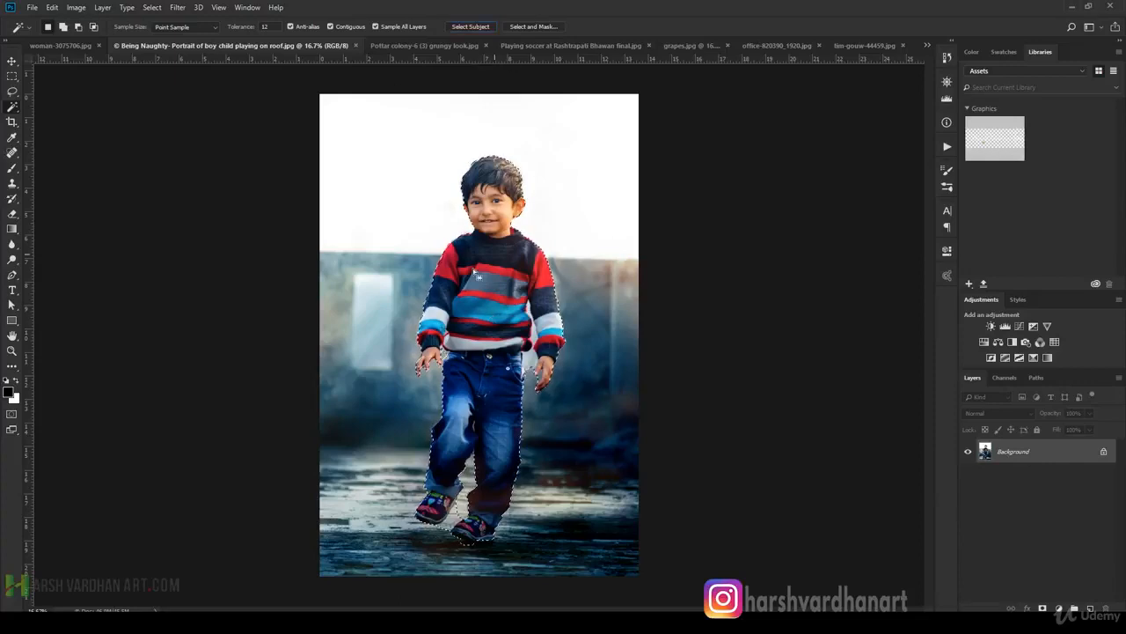
left_click_drag(525, 374, 575, 410)
left_click_drag(575, 410, 595, 128)
left_click_drag(460, 486, 524, 211)
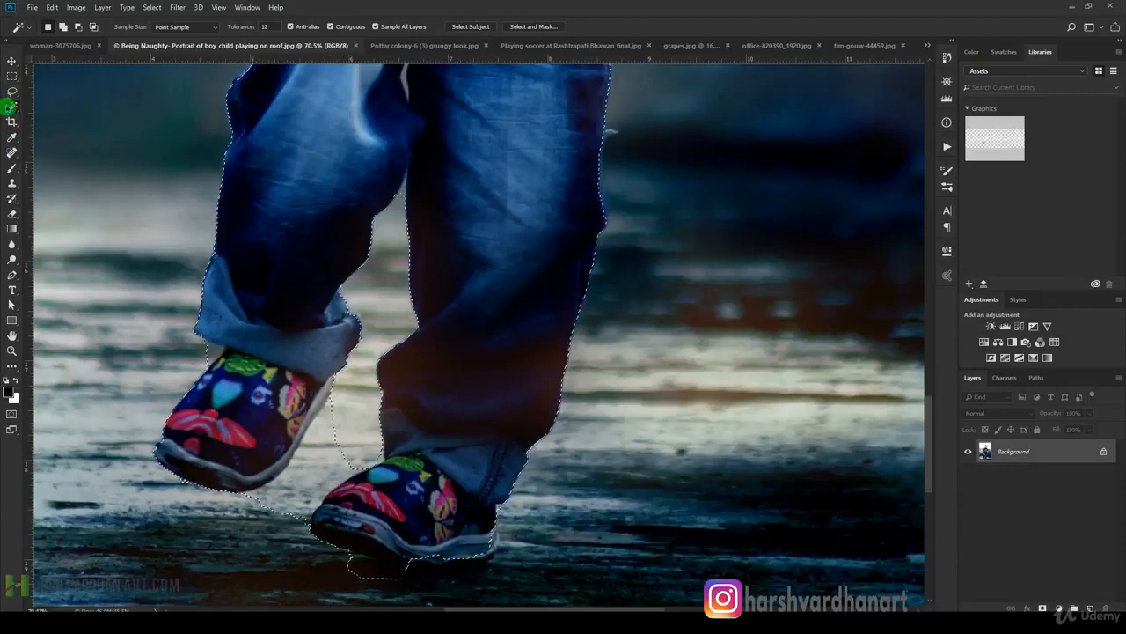
left_click(15, 108, "alt")
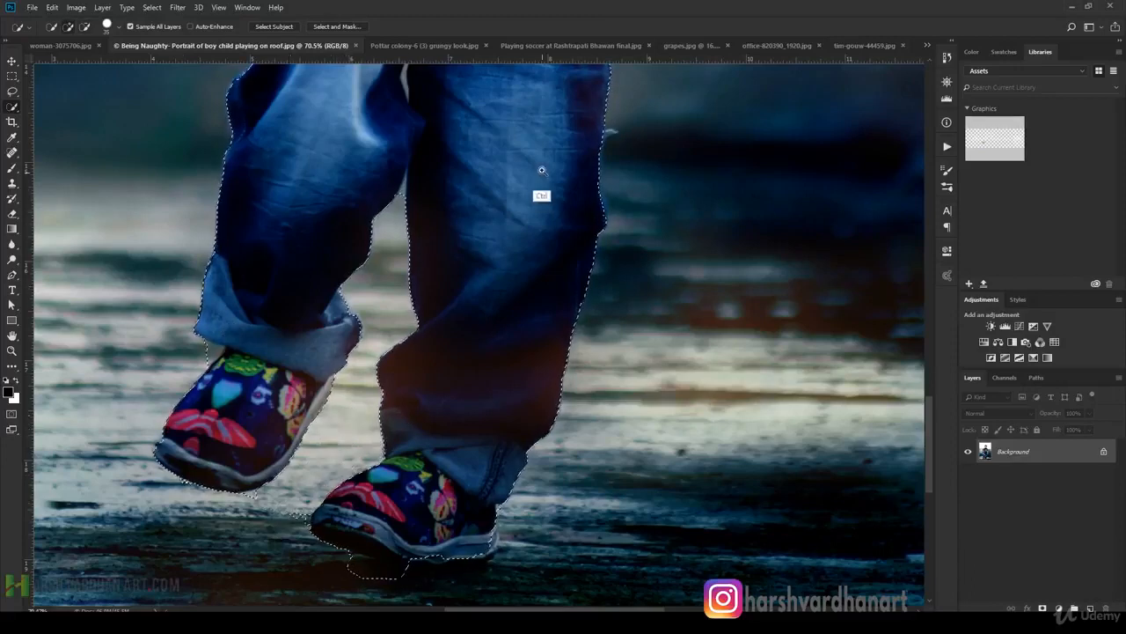
Examine the selection edges around the boy's sweater, hands and face, and clear the selection.
scroll(529, 141, "down", 5)
scroll(527, 131, "up", 4)
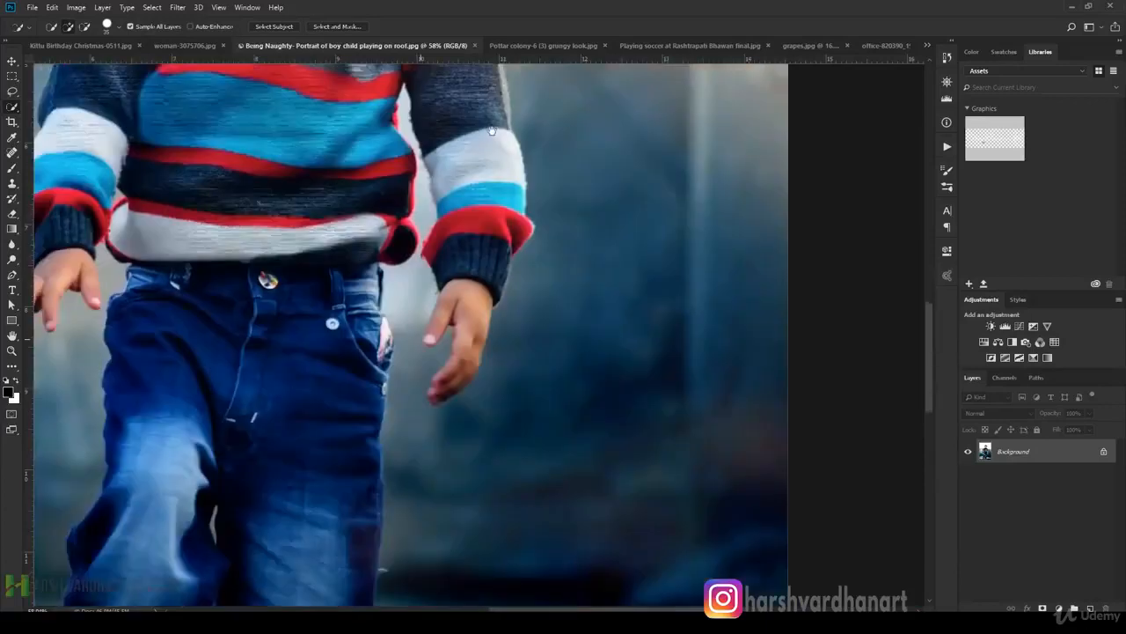
left_click_drag(492, 130, 474, 139)
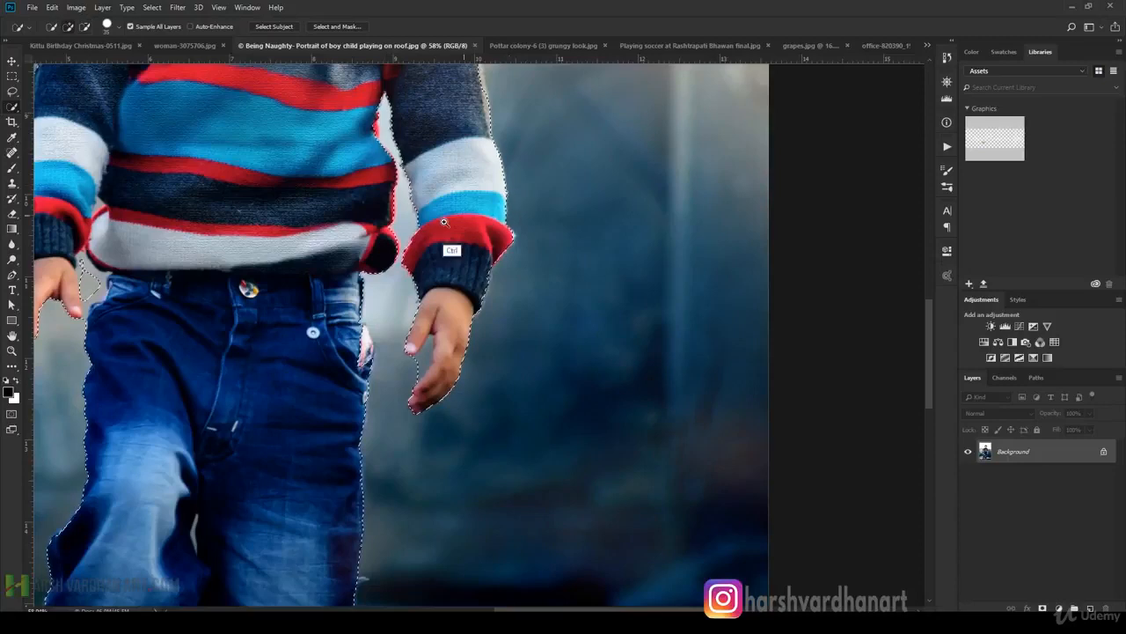
scroll(463, 230, "down", 1)
scroll(463, 230, "down", 3)
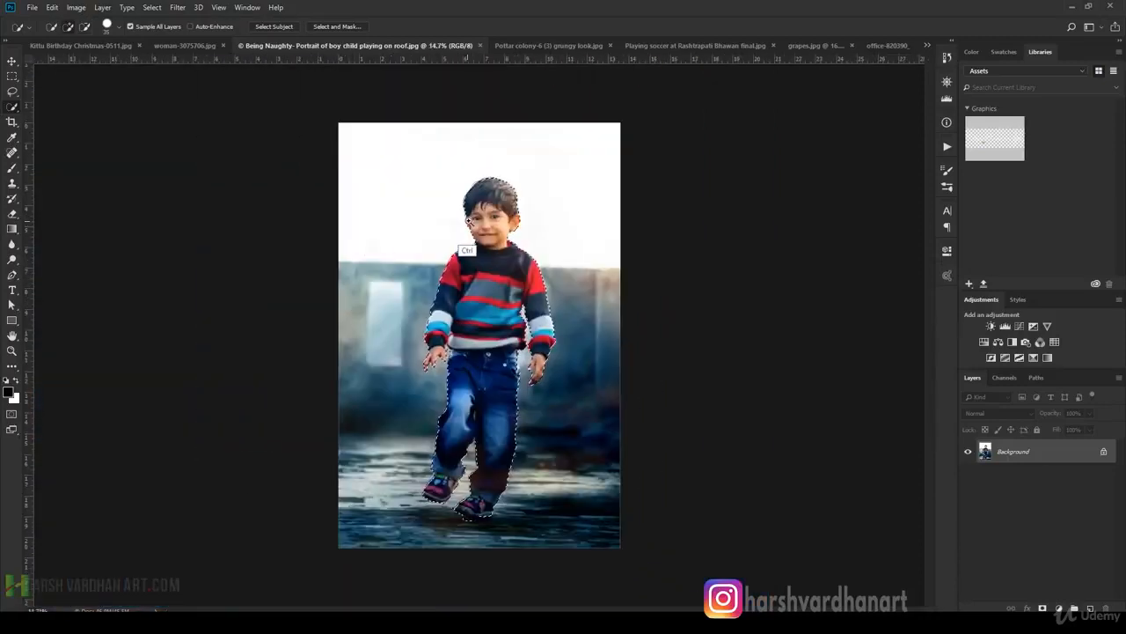
scroll(515, 233, "up", 1)
scroll(515, 233, "up", 3)
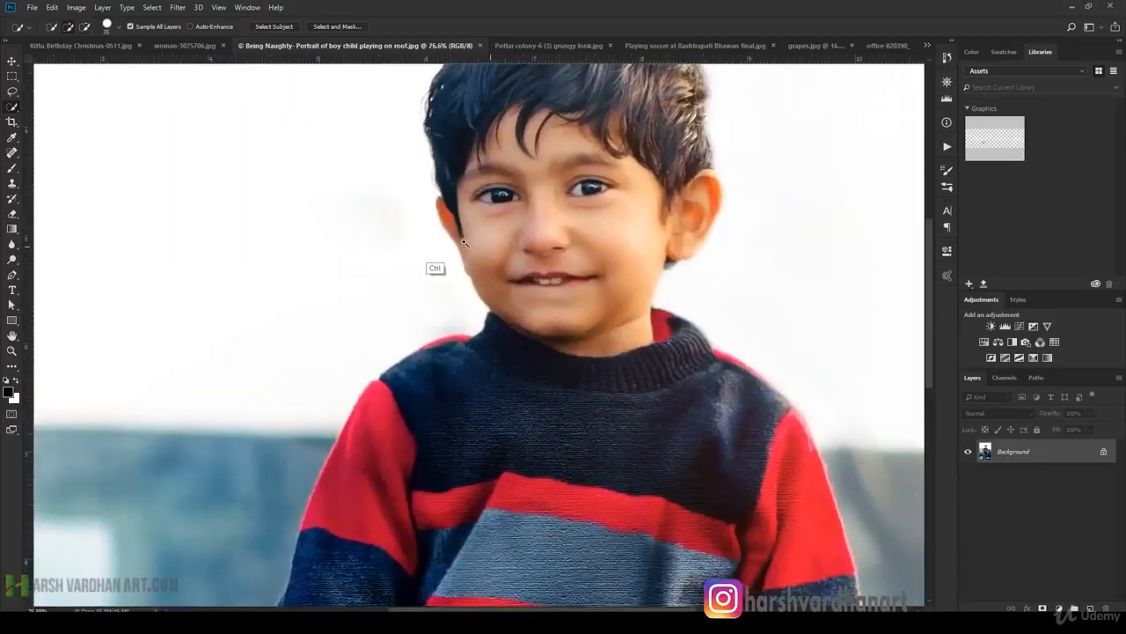
scroll(561, 215, "down", 8)
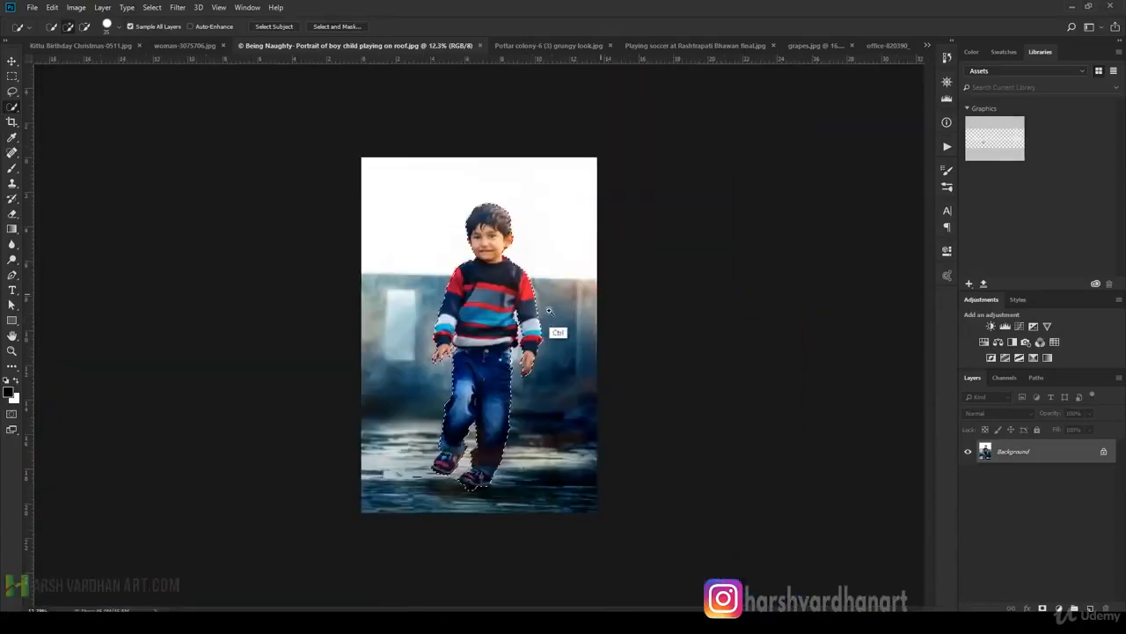
scroll(454, 272, "up", 2)
scroll(455, 272, "down", 1)
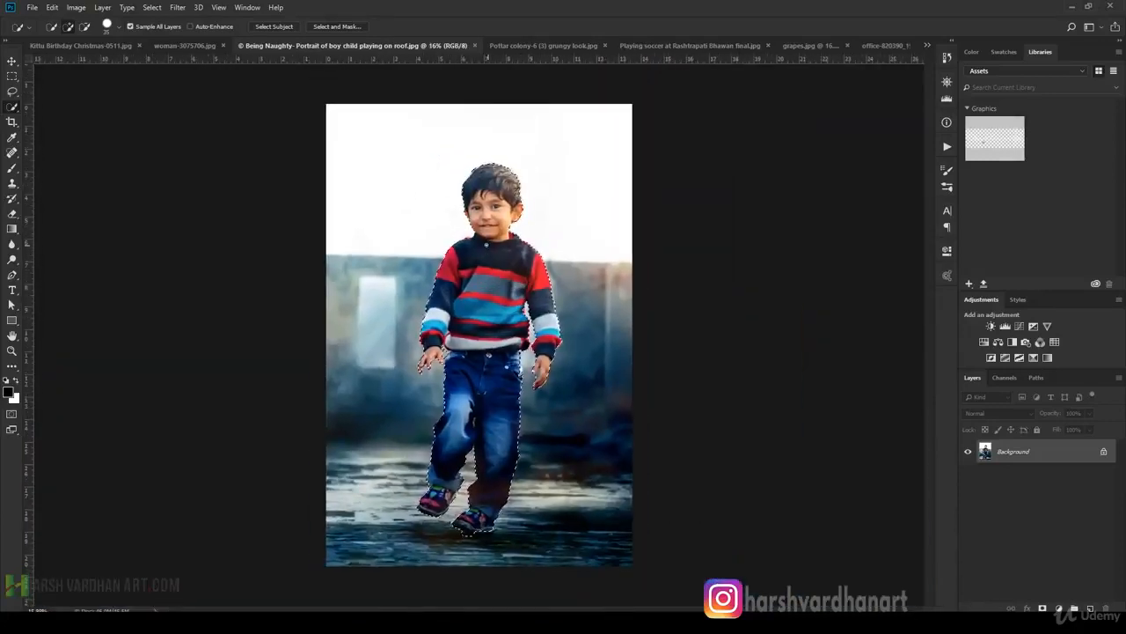
Run Select Subject on the Pottar colony photo, inspect the outline around the three boys, and deselect it.
left_click(515, 45)
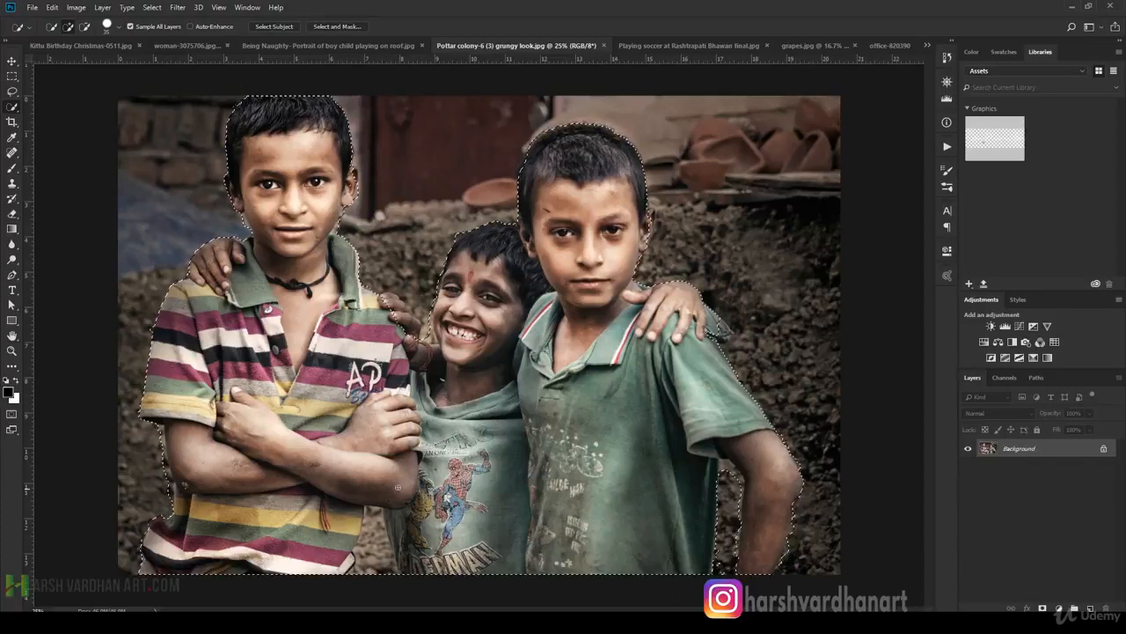
left_click_drag(359, 334, 430, 264)
left_click_drag(649, 164, 502, 280)
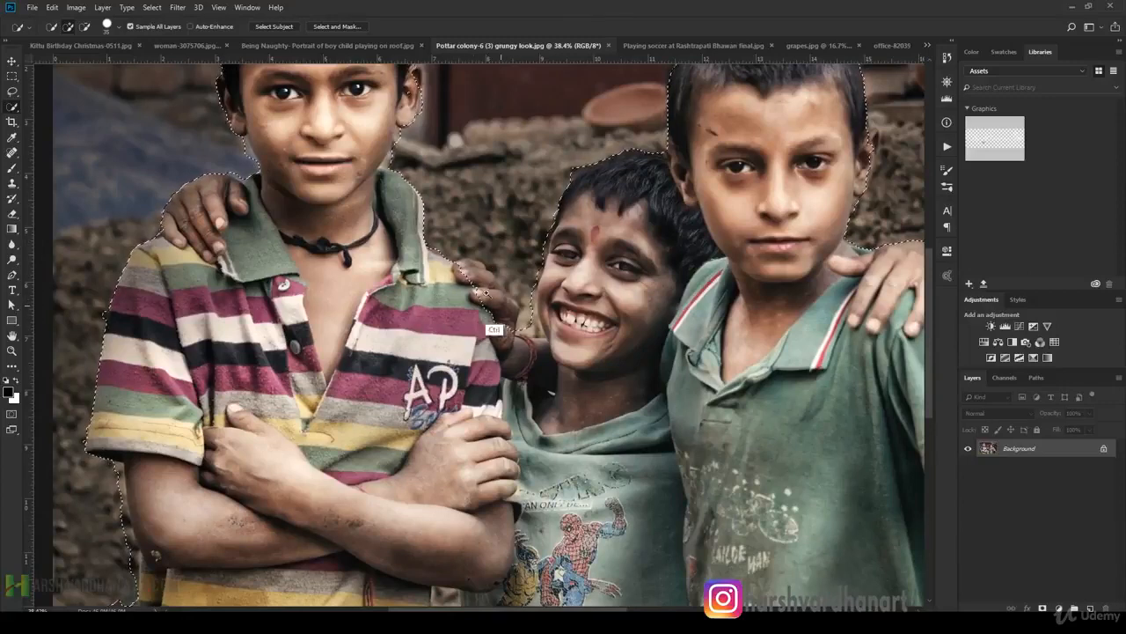
left_click_drag(473, 232, 399, 248)
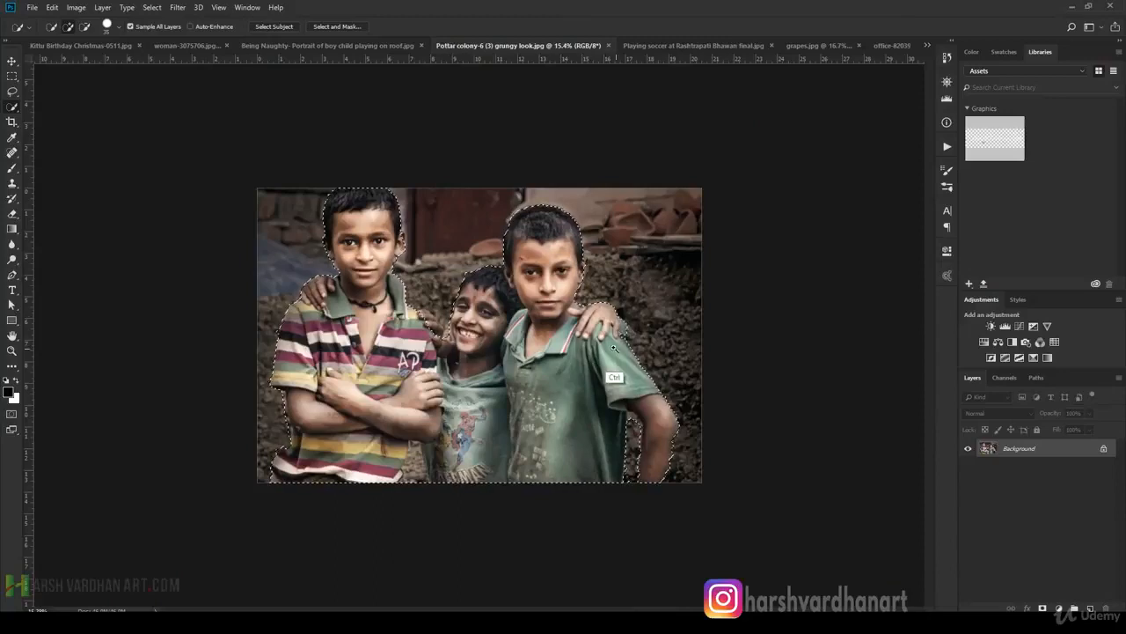
left_click_drag(623, 340, 566, 348)
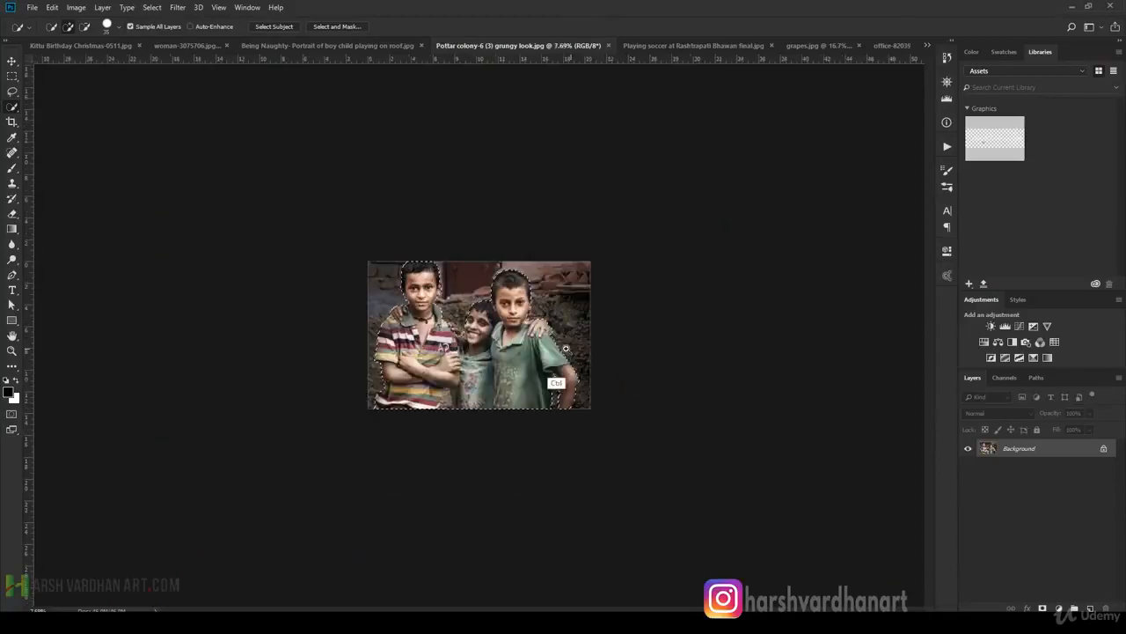
key("ctrl+d")
Close the Pottar colony and roof portrait photos and run Select Subject on the Rashtrapati Bhawan soccer photo.
left_click(652, 47)
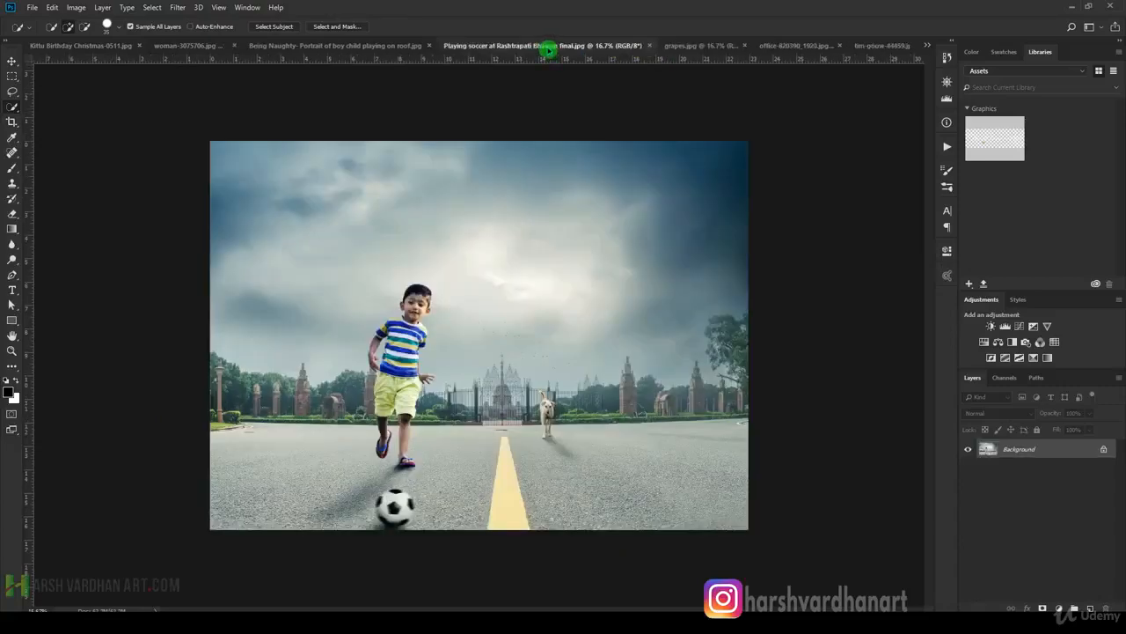
left_click(402, 46)
left_click(481, 46)
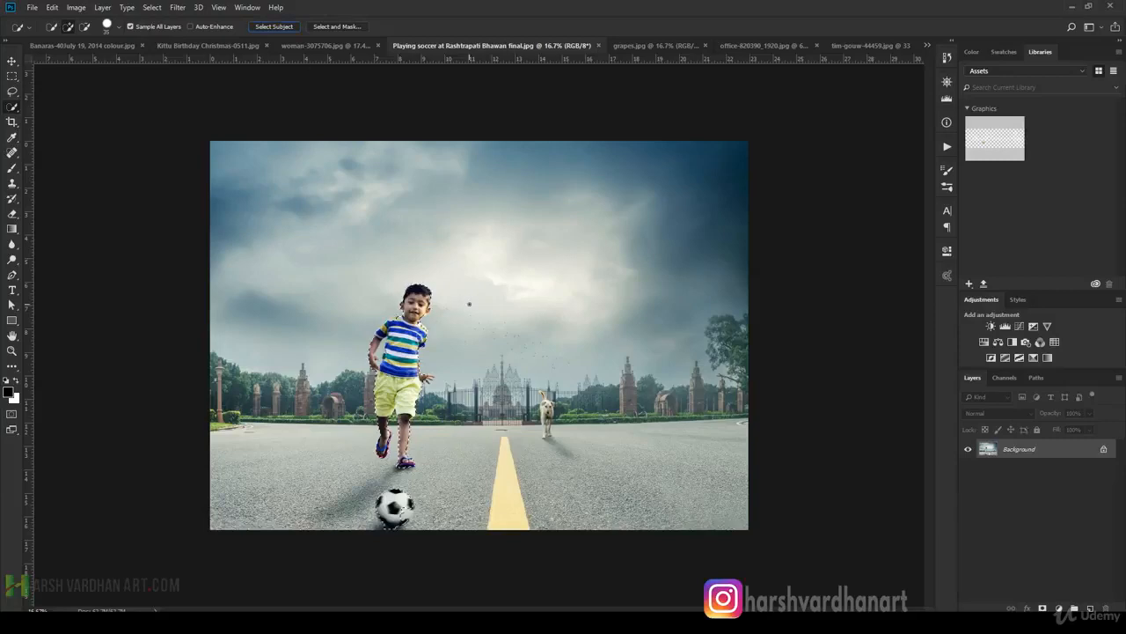
Examine the selection around the running boy's body, sandals and soccer ball, and clear the selection.
left_click_drag(396, 452, 429, 378)
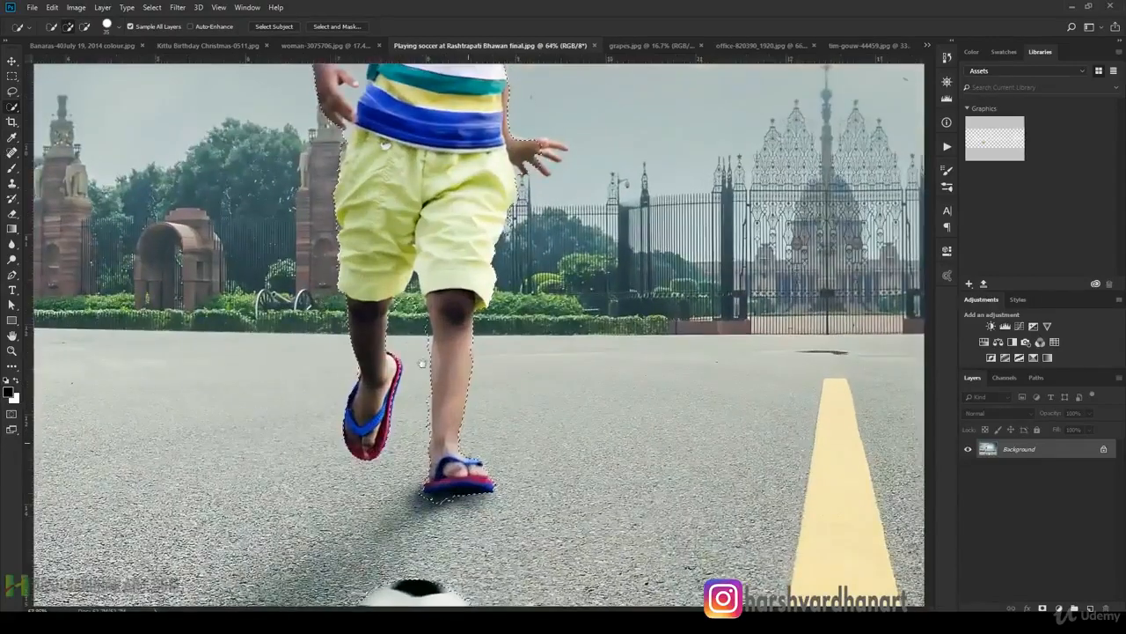
left_click_drag(430, 311, 420, 343)
left_click_drag(467, 228, 444, 209)
left_click_drag(469, 170, 447, 167)
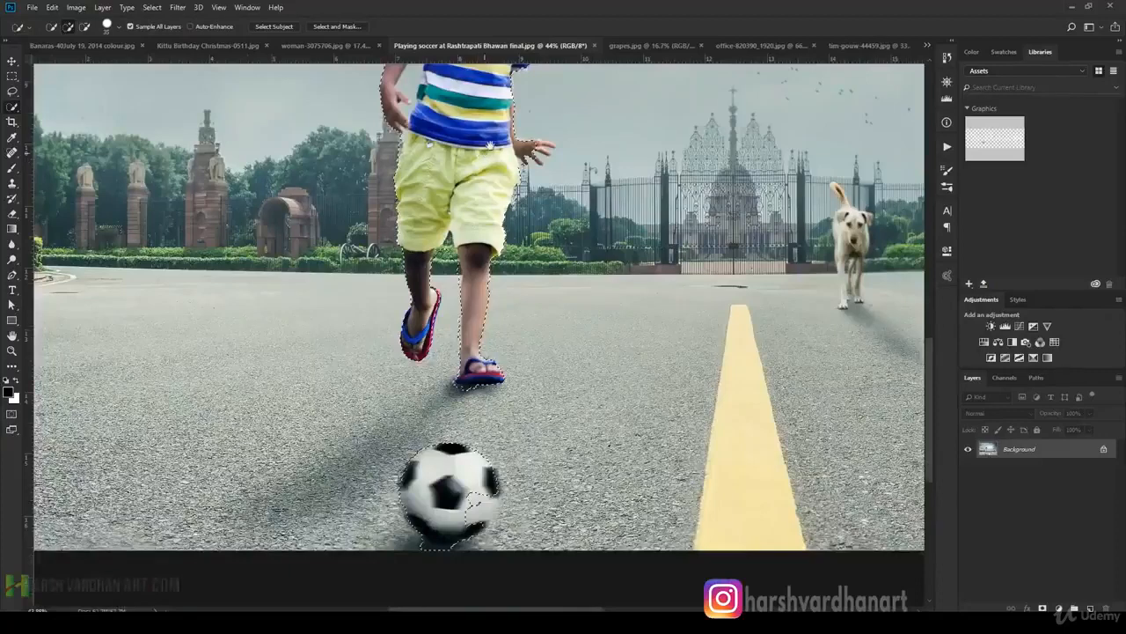
left_click_drag(496, 138, 487, 319)
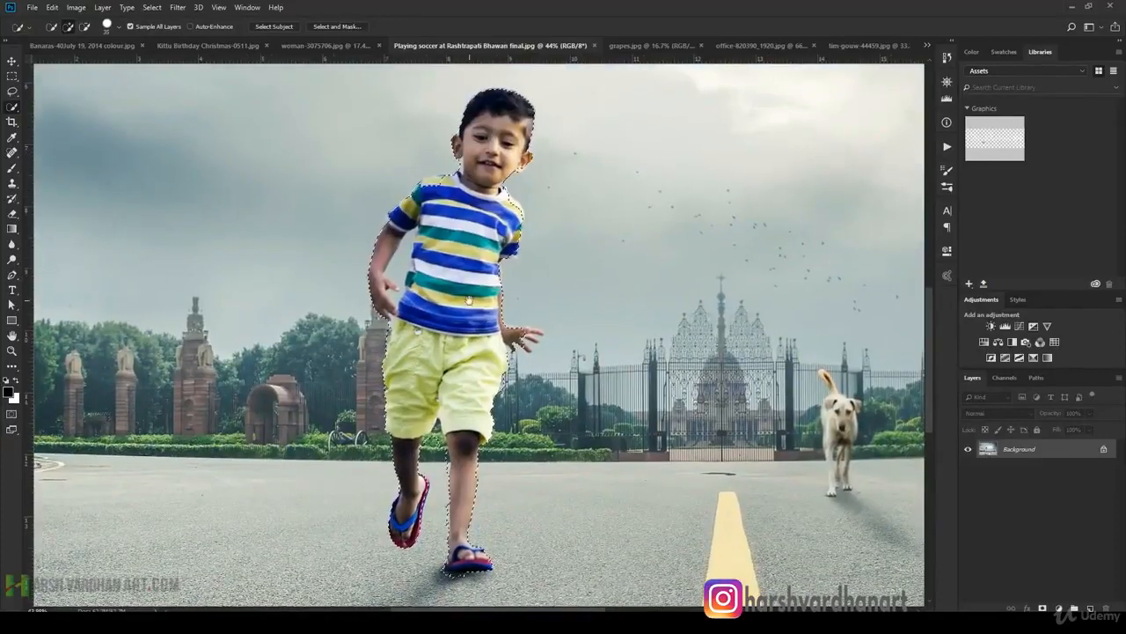
left_click_drag(464, 387, 478, 354)
left_click_drag(486, 483, 463, 346)
scroll(420, 259, "down", 1)
mouse_move(420, 259)
left_mouse_down()
mouse_move(379, 246)
mouse_move(441, 402)
left_mouse_up()
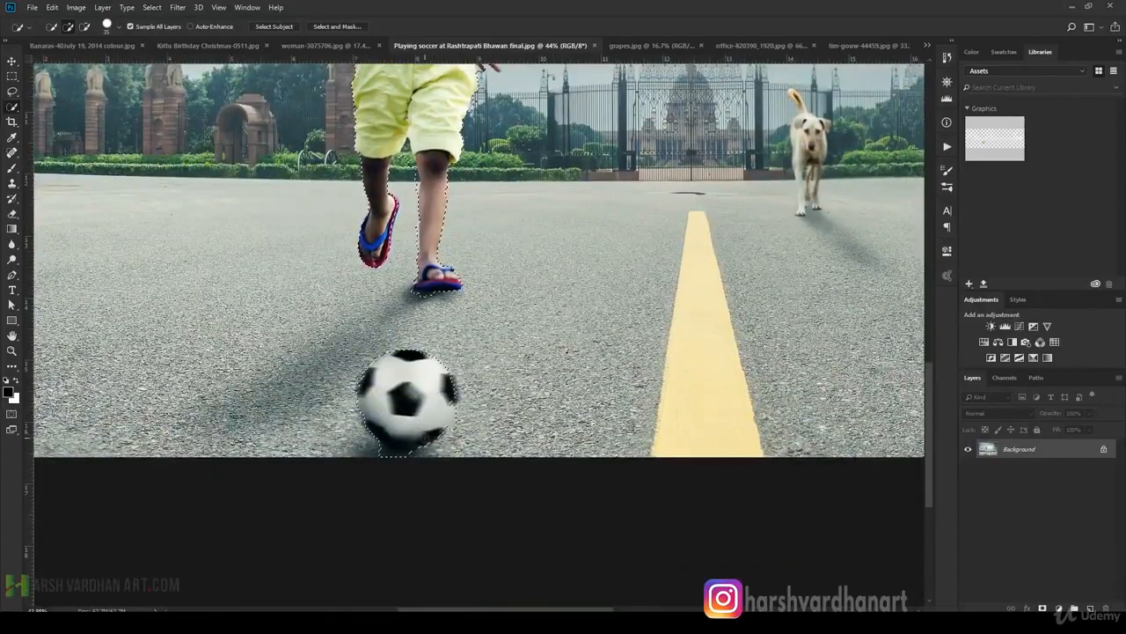
left_click_drag(481, 255, 424, 289)
left_click_drag(478, 211, 444, 282)
key("ctrl+d")
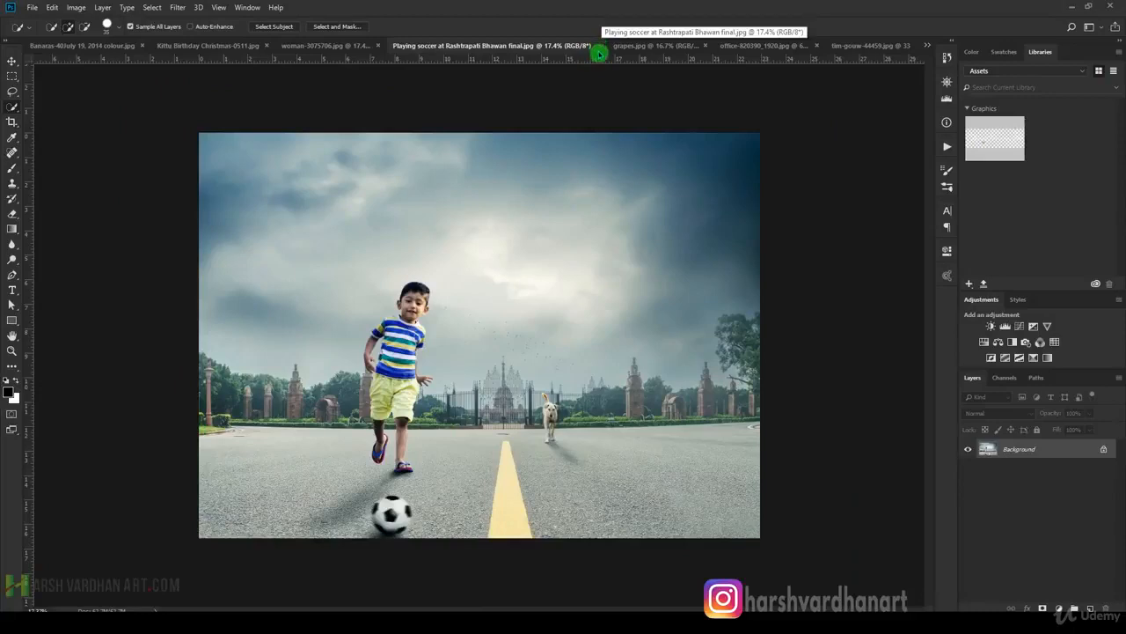
Close the soccer photo and select the bunch of grapes in grapes.jpg with Select Subject.
left_click(599, 46)
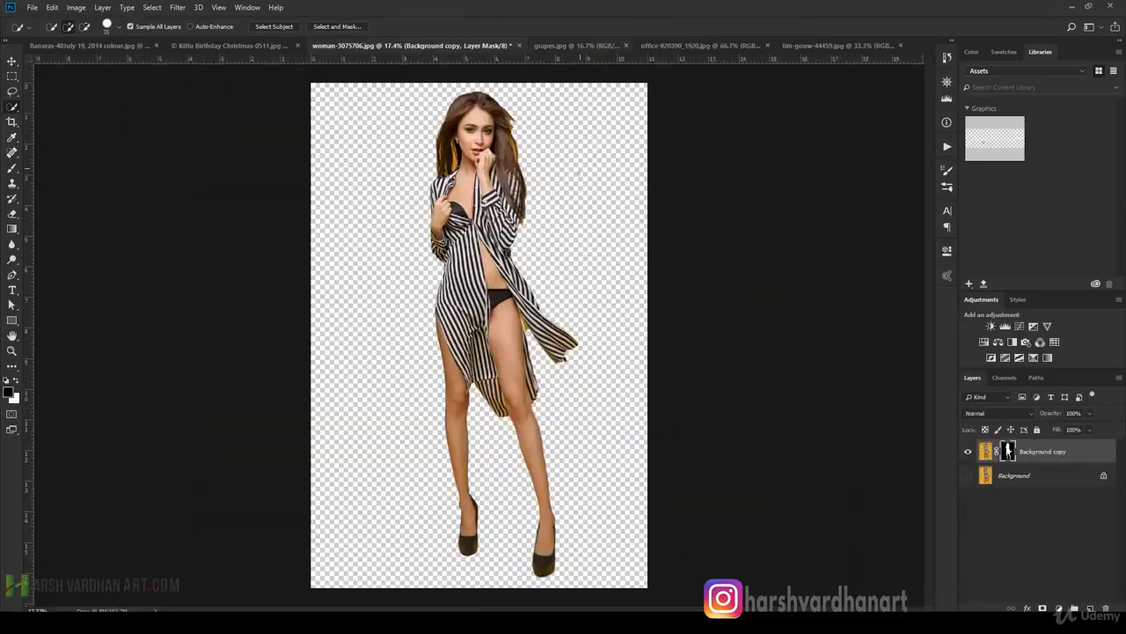
left_click(583, 47)
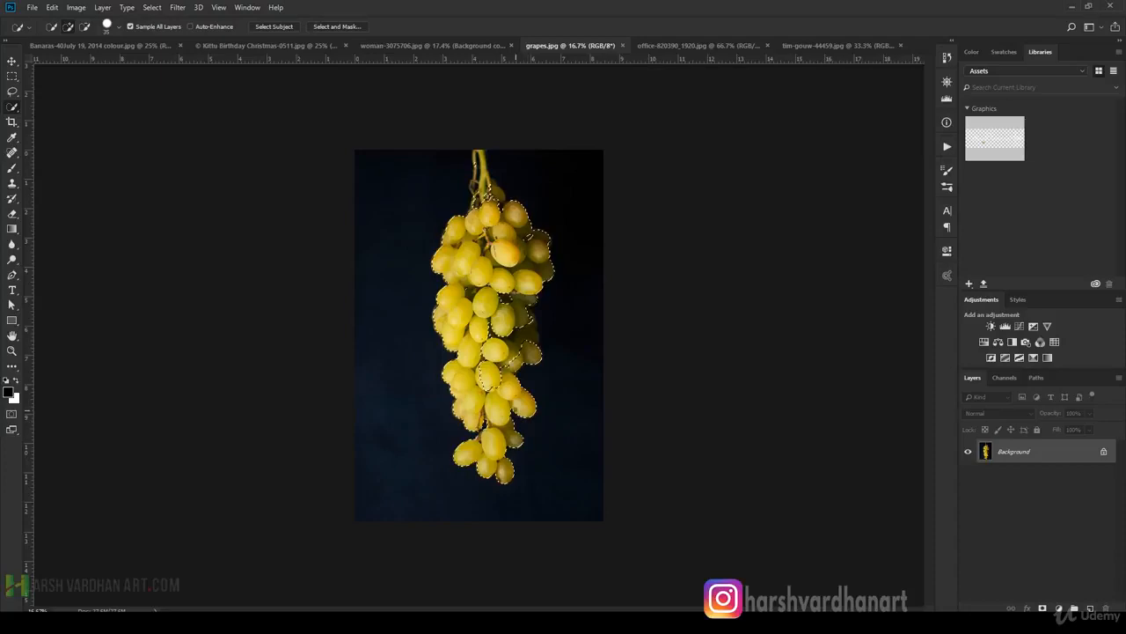
Examine the selection outline around the grapes, deselect it, and close grapes.jpg.
scroll(492, 345, "up", 3)
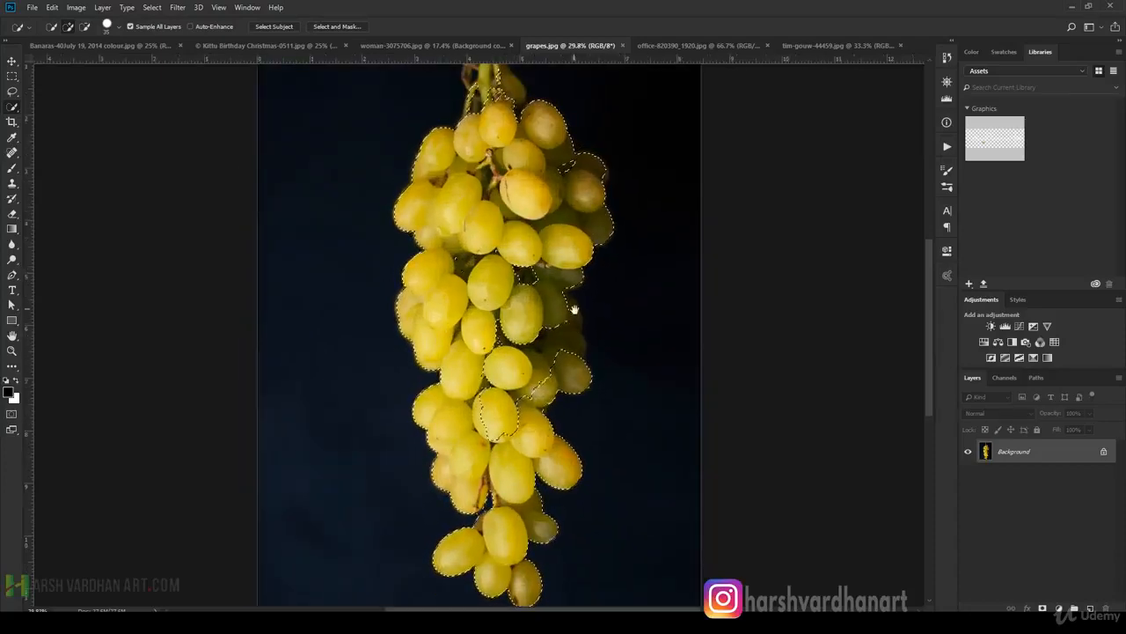
left_click_drag(574, 247, 513, 344)
key("ctrl+d")
left_click(621, 49)
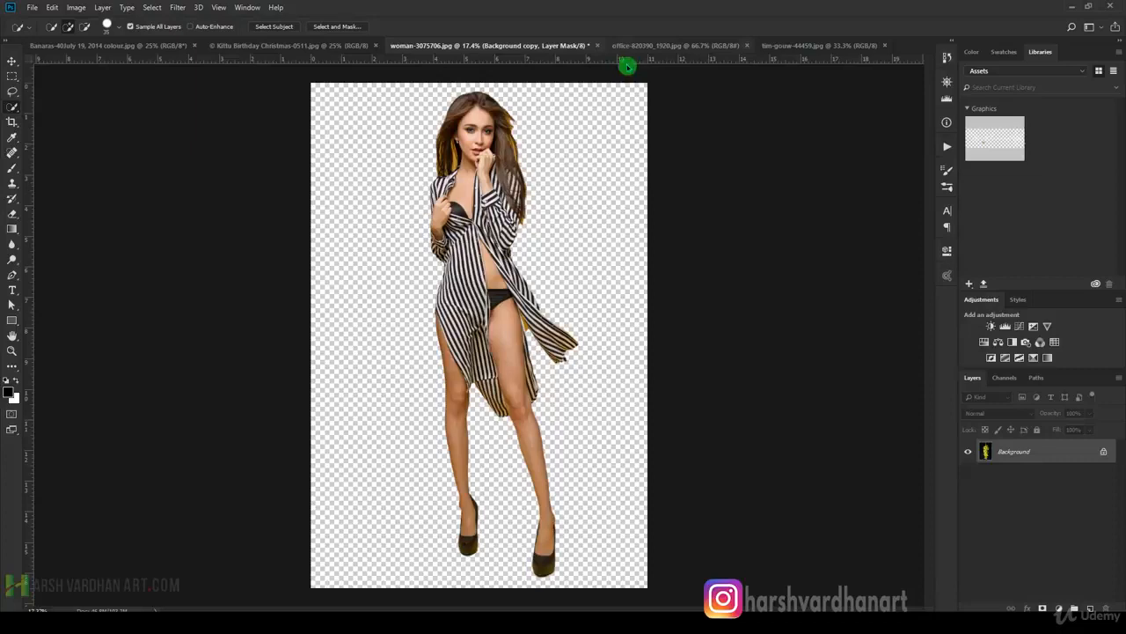
Bring up the office desk photo office-820390_1920.jpg and run Select Subject on it.
left_click(652, 44)
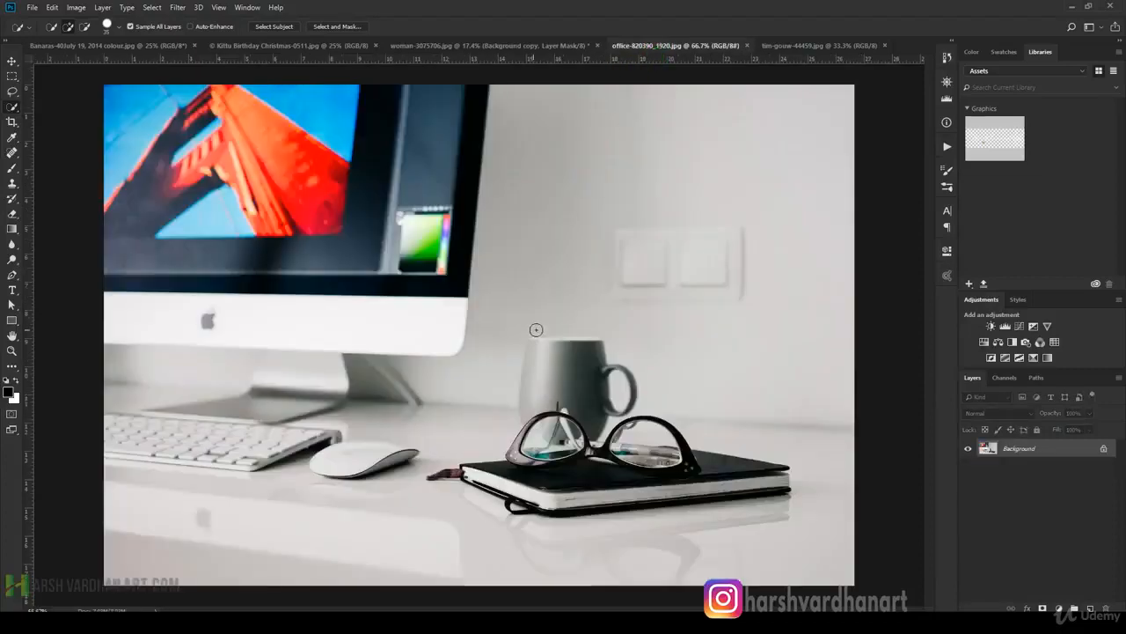
left_click_drag(554, 262, 540, 329)
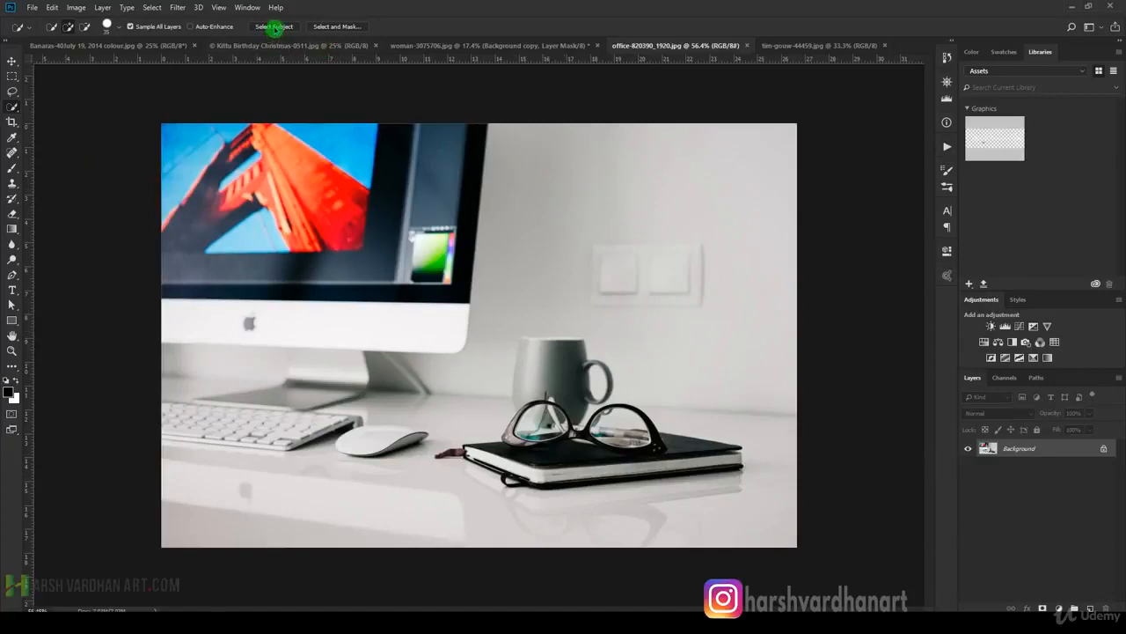
left_click(280, 27)
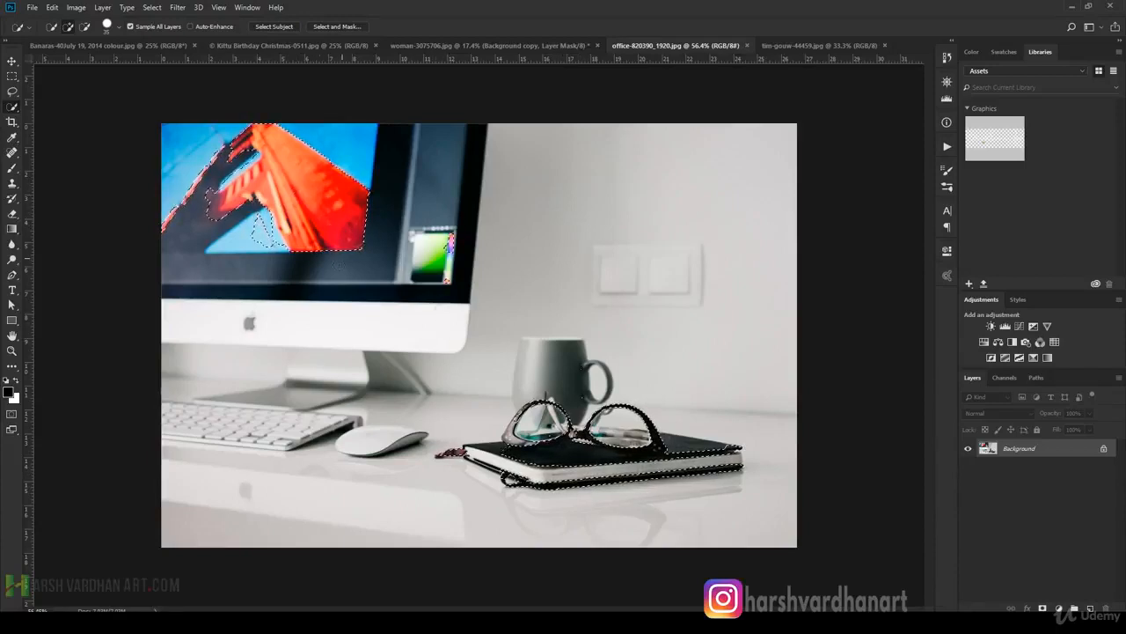
Inspect the selection around the glasses and notebook, clear it, and close the office photo.
mouse_move(620, 463)
left_mouse_down()
mouse_move(641, 467)
mouse_move(530, 462)
mouse_move(637, 461)
left_mouse_up()
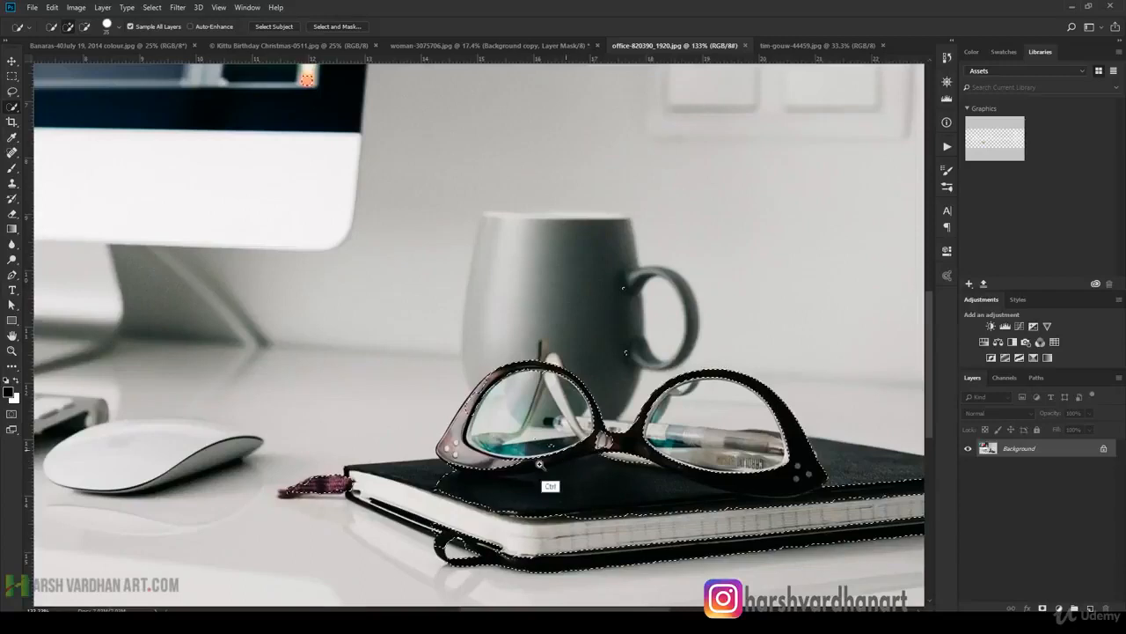
left_click_drag(557, 451, 493, 453)
key("ctrl+d")
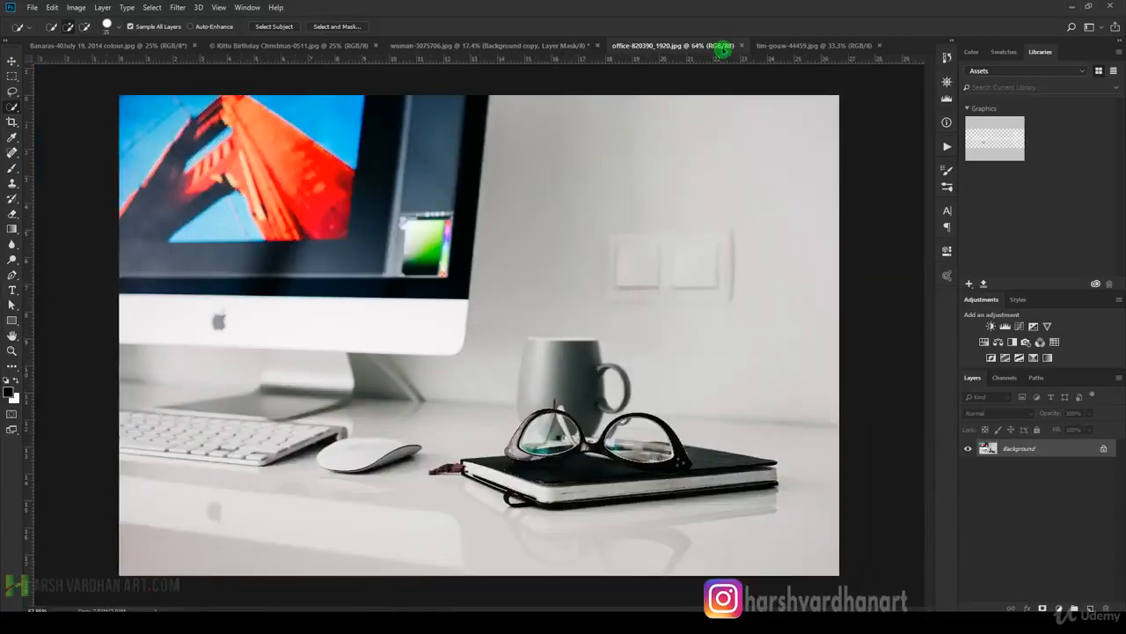
left_click(740, 45)
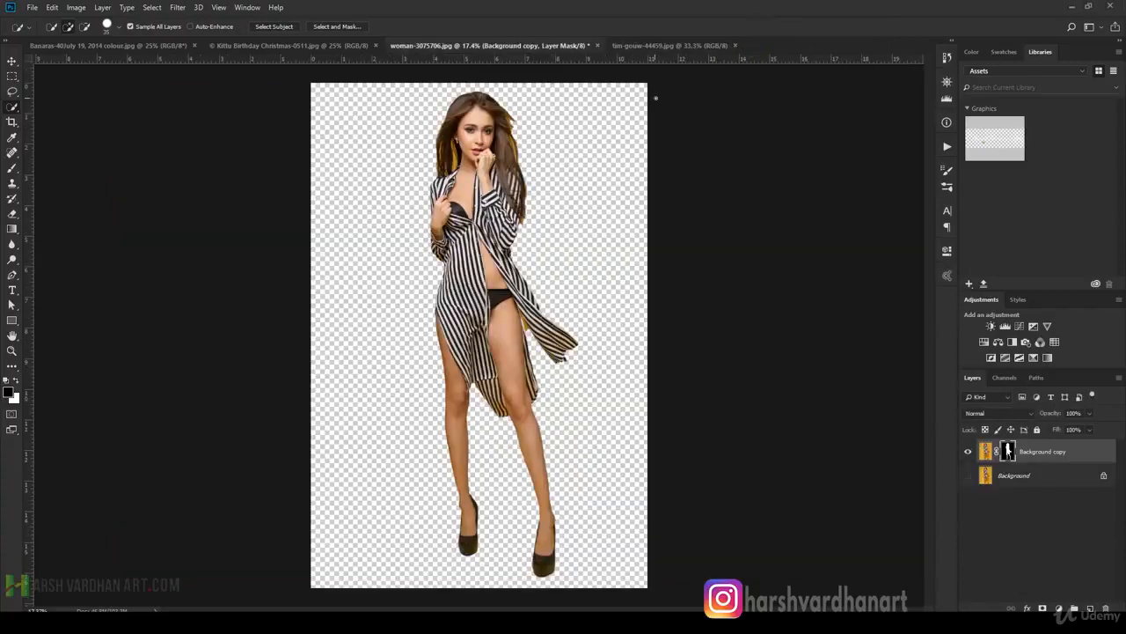
Run Select Subject on the foggy road photo, inspect the outline on the distant road, and close the photo with the selection cleared.
left_click(630, 45)
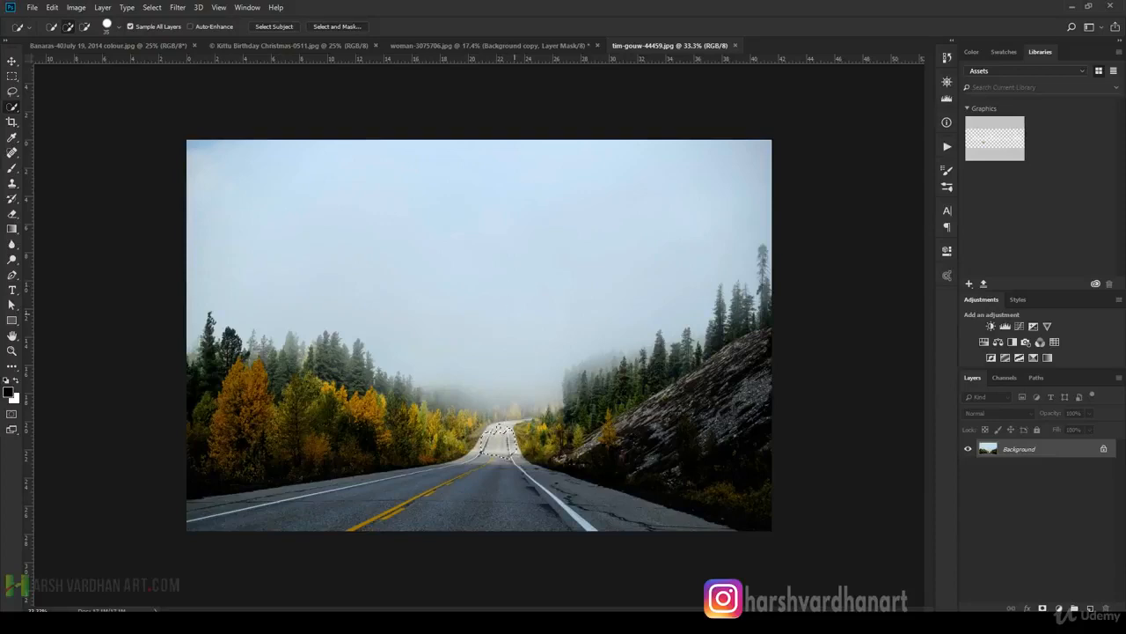
left_click_drag(480, 465, 552, 492)
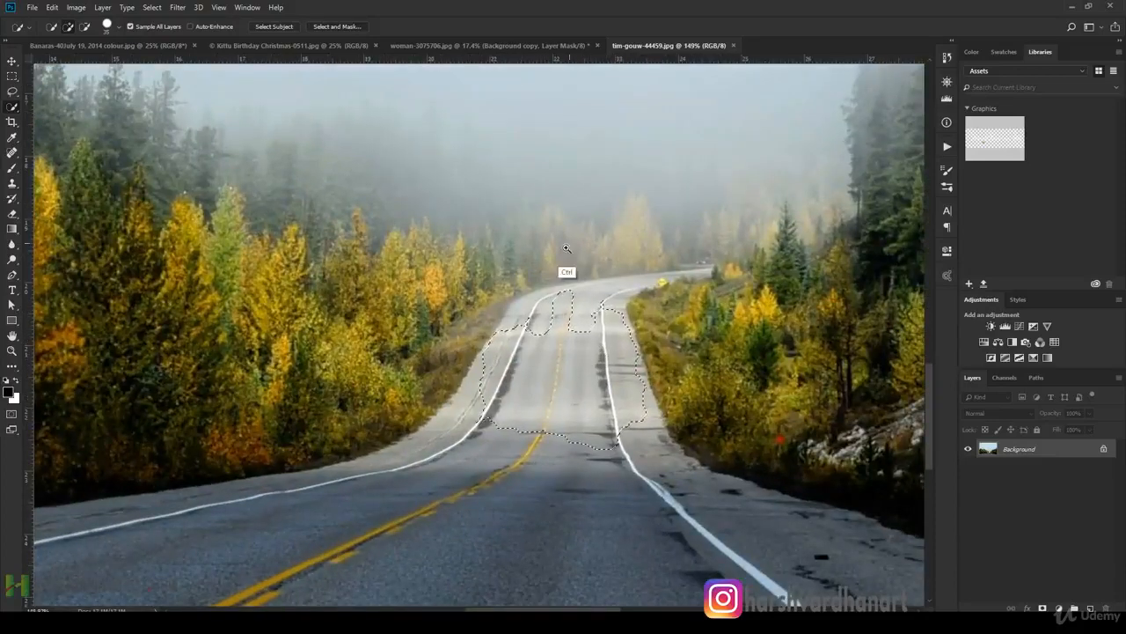
left_click_drag(628, 371, 581, 408)
left_click_drag(624, 365, 565, 421)
left_click_drag(496, 426, 535, 421)
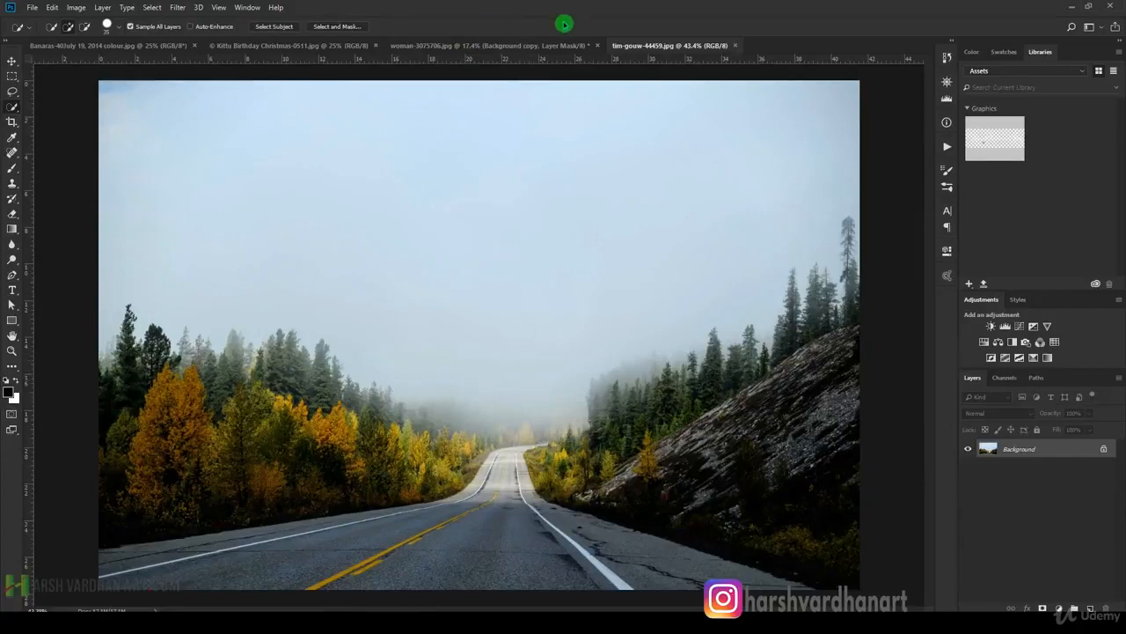
left_click(729, 48)
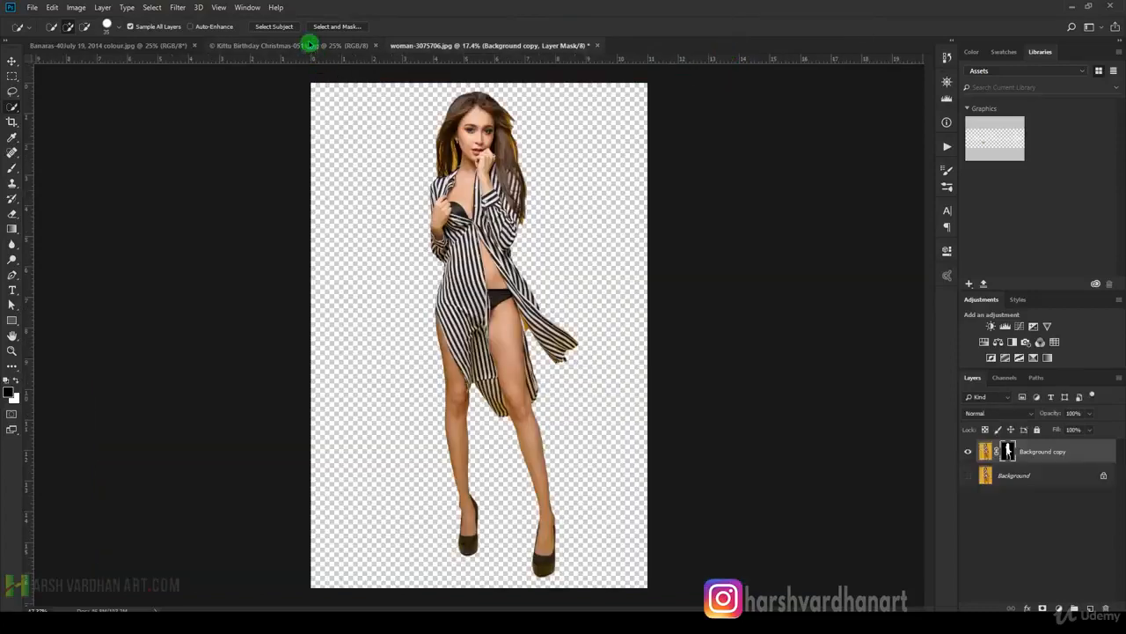
Bring up the Christmas photo of the two children and select them with Select Subject.
left_click(309, 44)
left_click(152, 46)
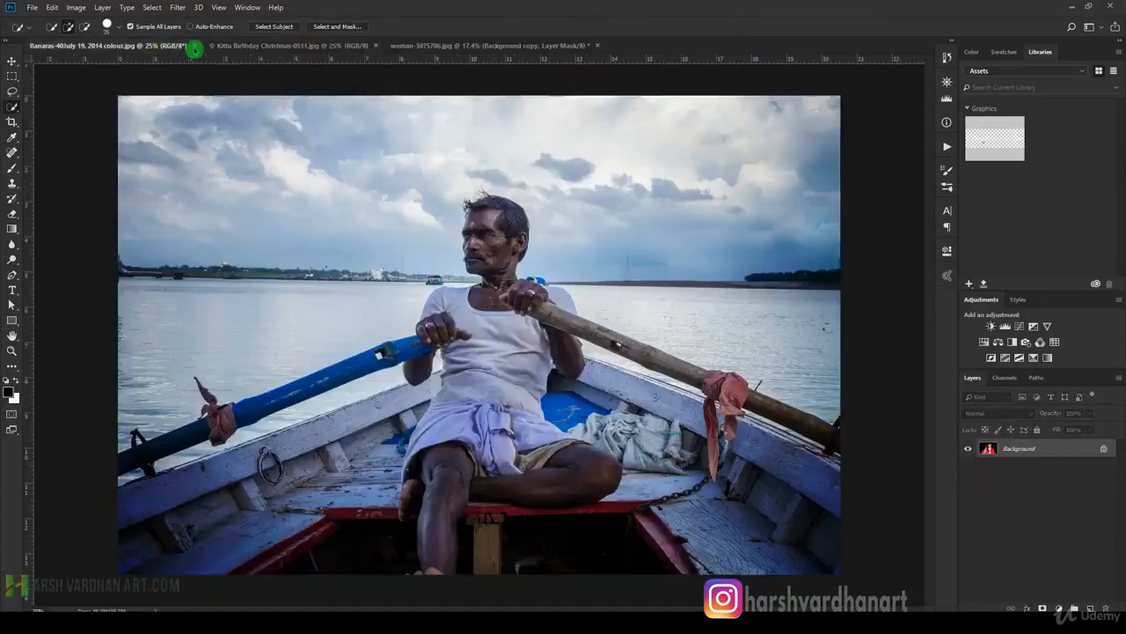
left_click(234, 47)
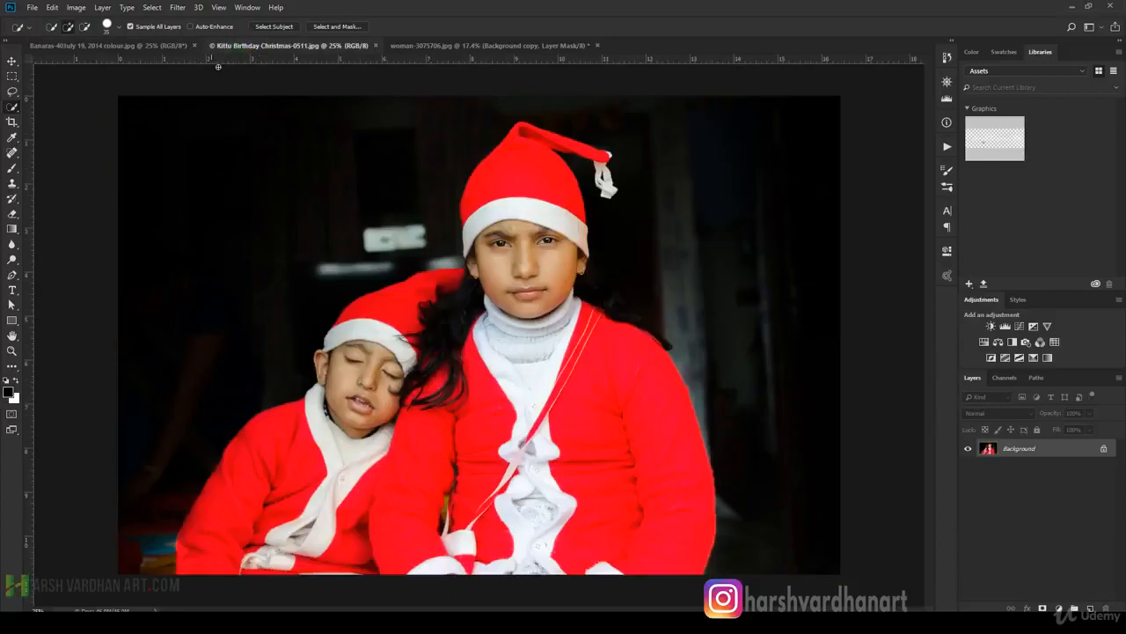
left_click(274, 28)
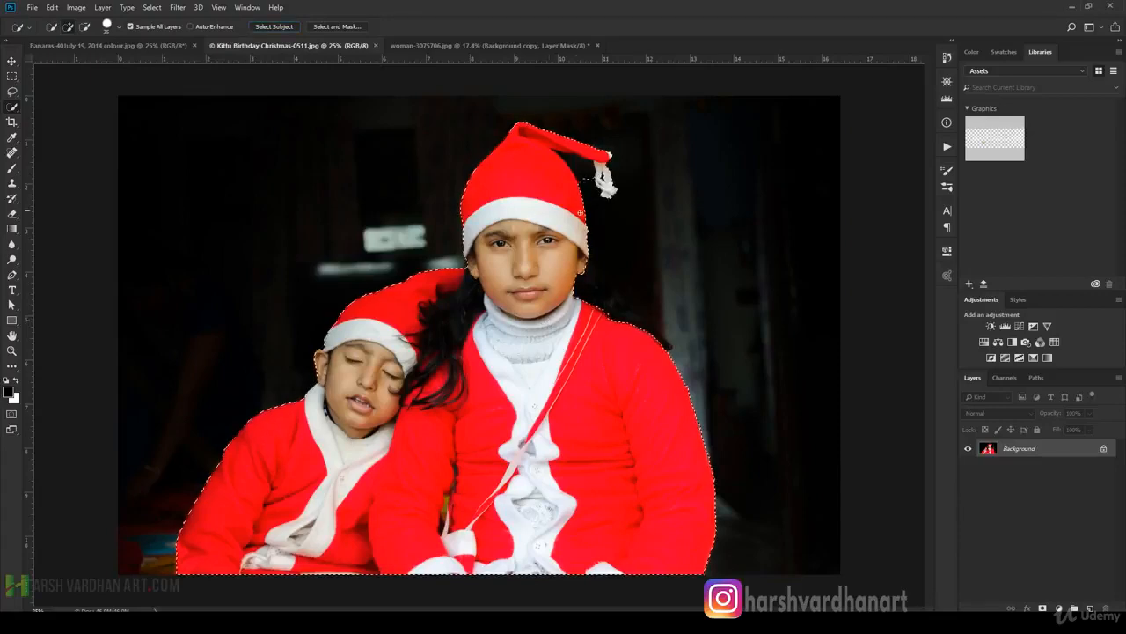
Inspect the selection around the taller child's hat and subtract the dark gap between the hat and its hanging tassel.
left_click_drag(639, 428, 682, 461)
left_click_drag(599, 258, 593, 513)
left_click_drag(558, 285, 547, 494)
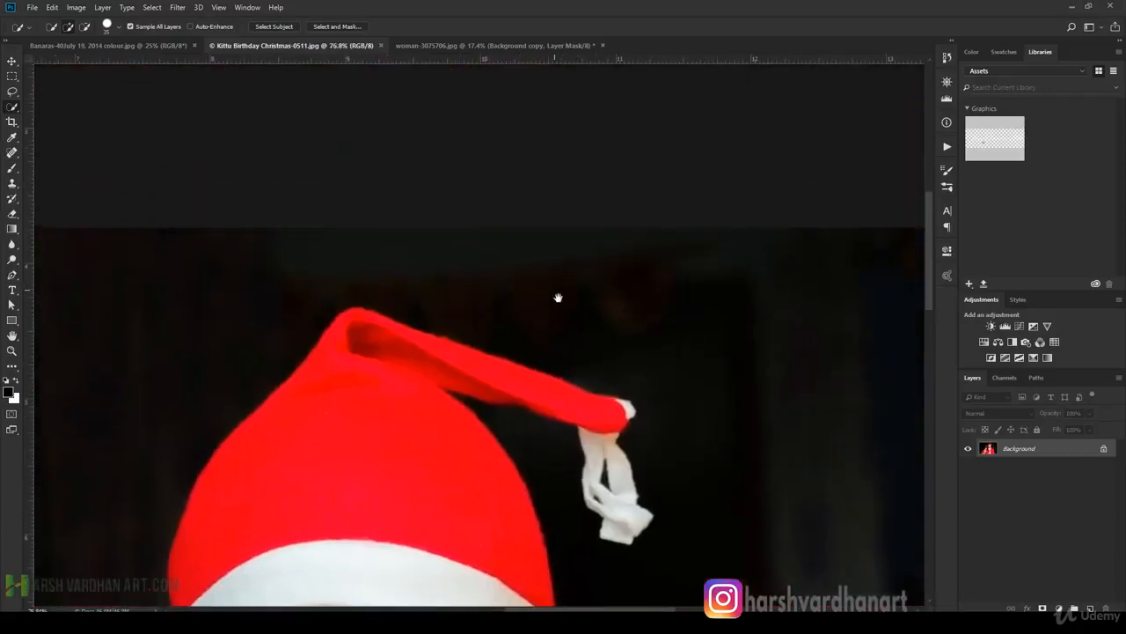
left_click_drag(506, 176, 526, 151)
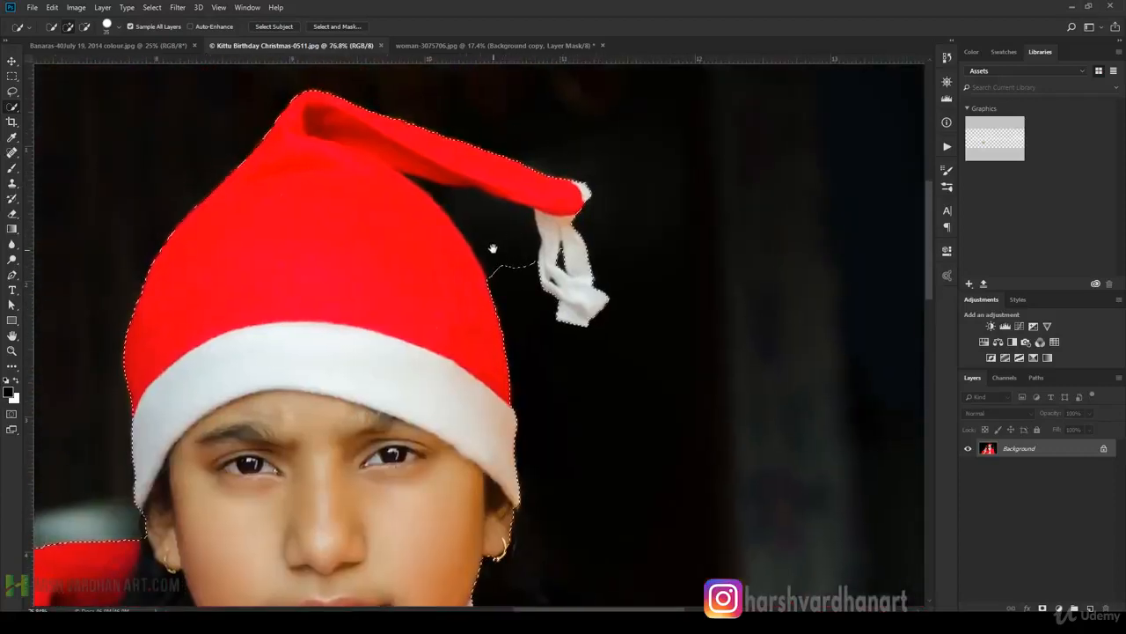
left_click_drag(475, 221, 467, 252)
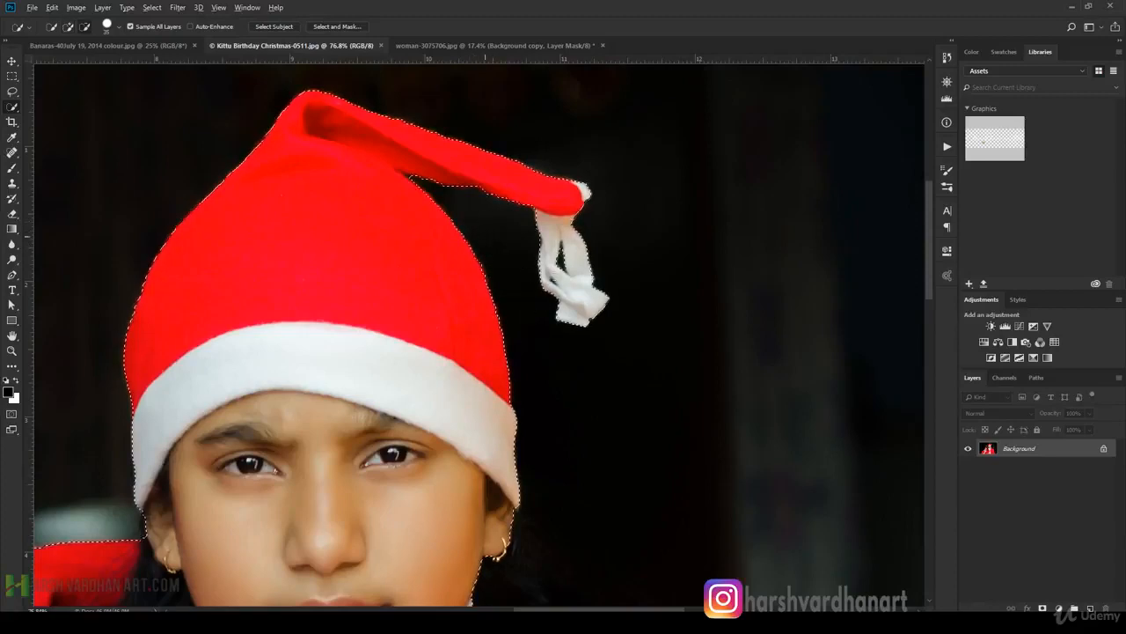
Deselect the two children and close the Christmas photo.
left_click_drag(629, 232, 395, 454)
key("ctrl+d")
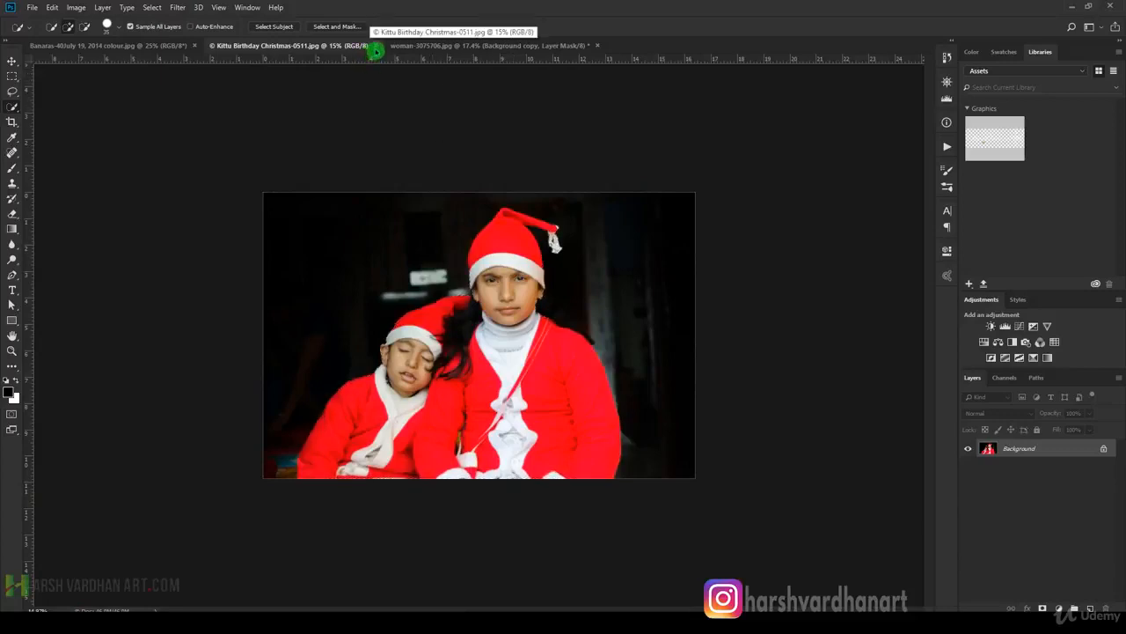
left_click(374, 46)
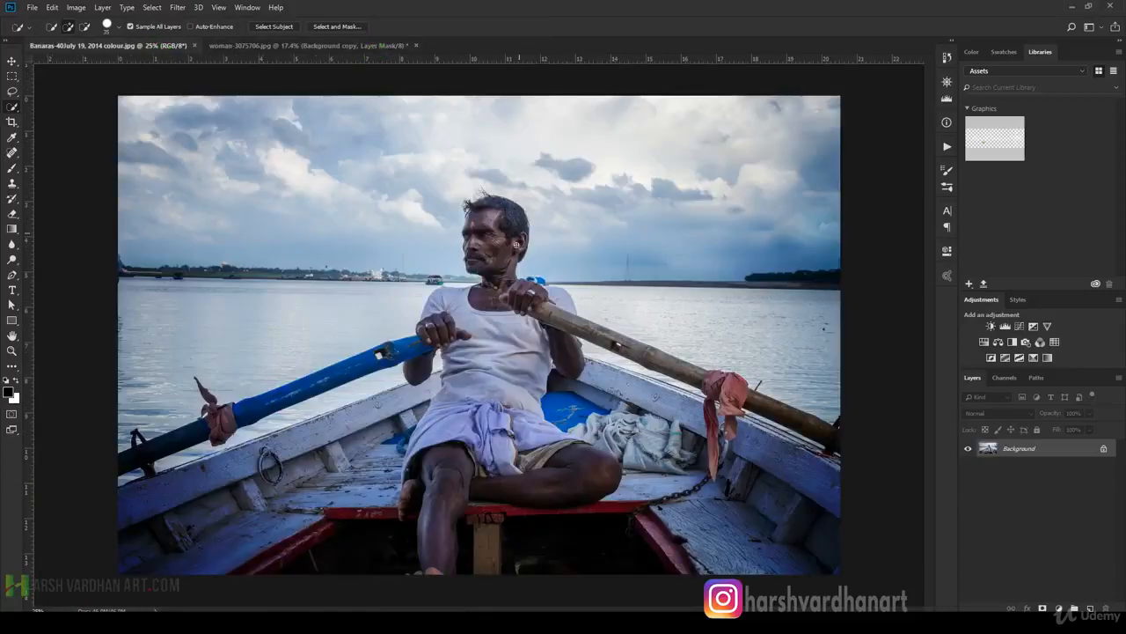
Run Select Subject on the Banaras boat photo and inspect the outline around the man's hands, arms and oars.
left_click(272, 27)
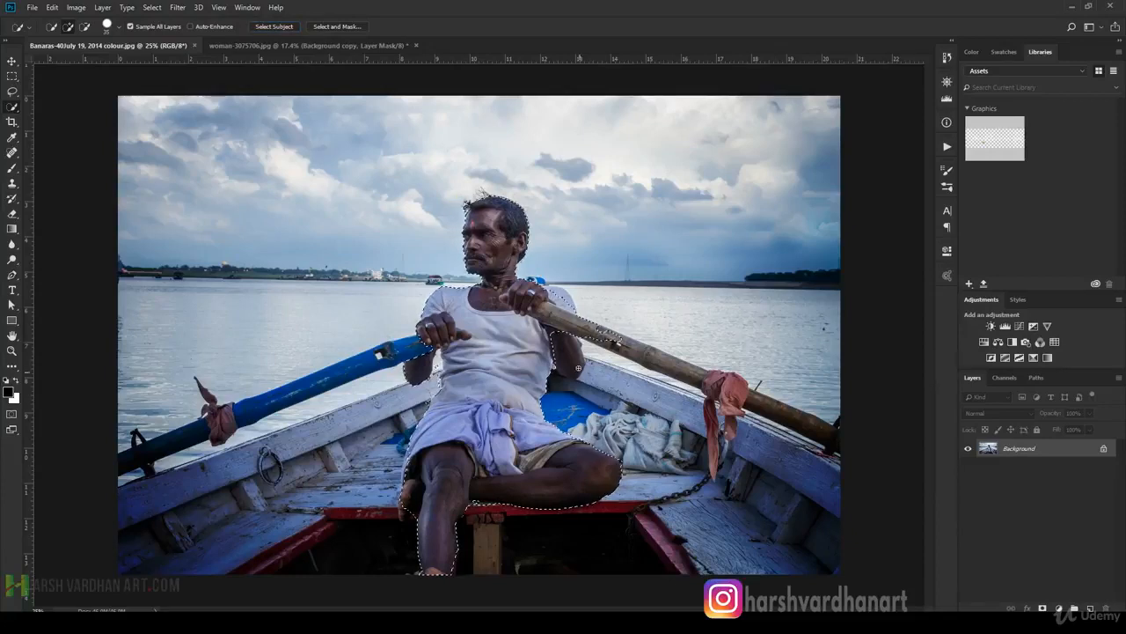
key("ctrl+plus")
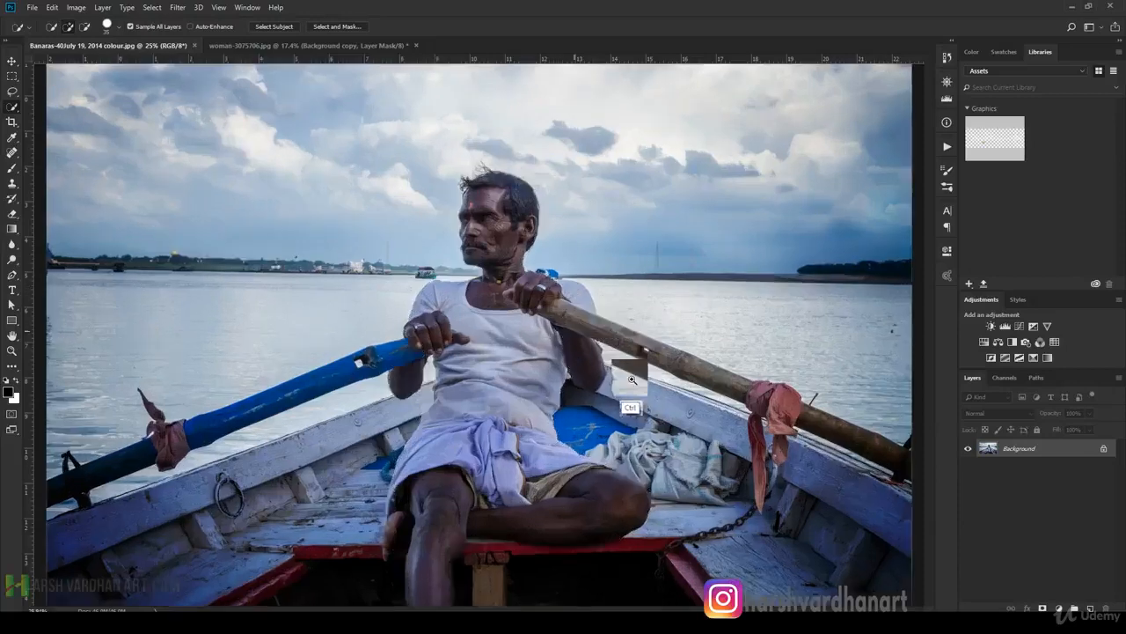
left_click_drag(630, 378, 631, 383)
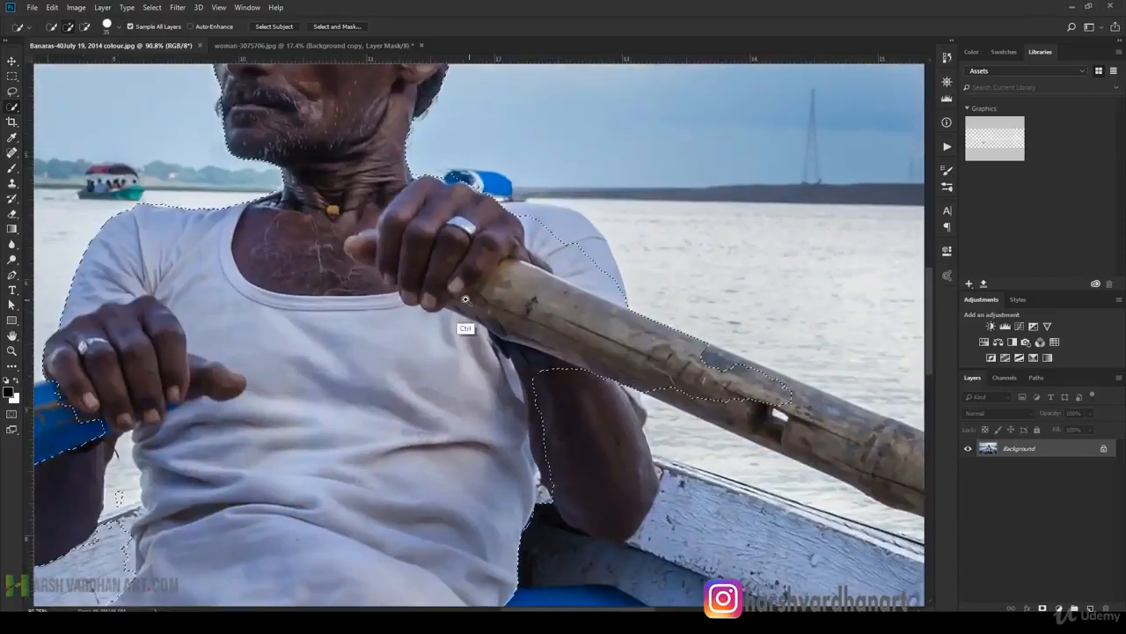
key("ctrl+0")
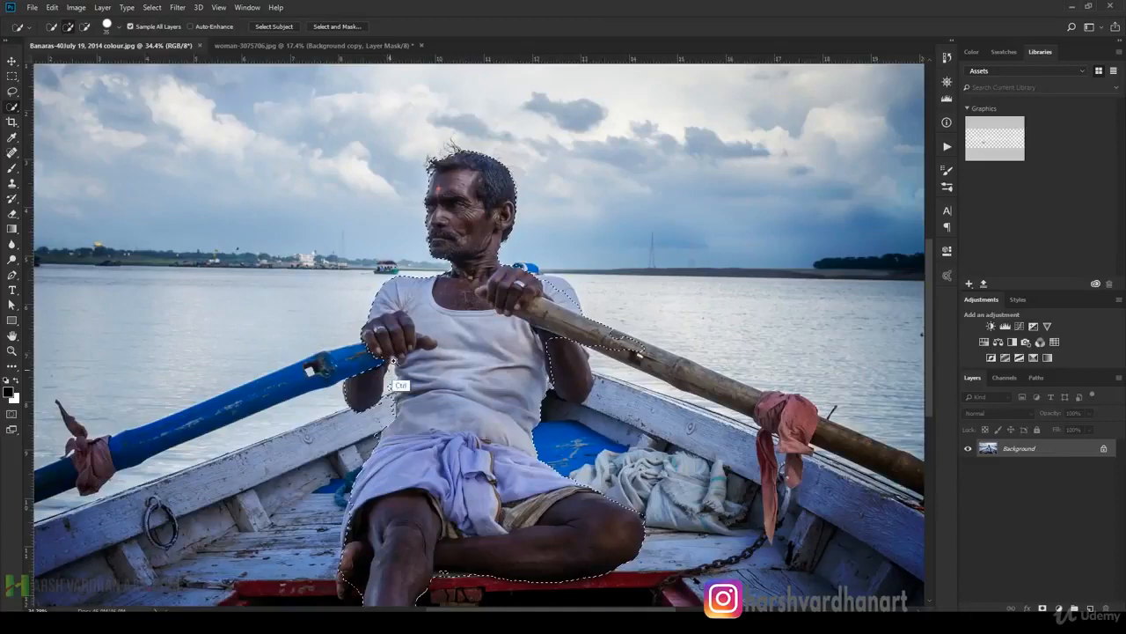
left_click_drag(471, 475, 472, 505)
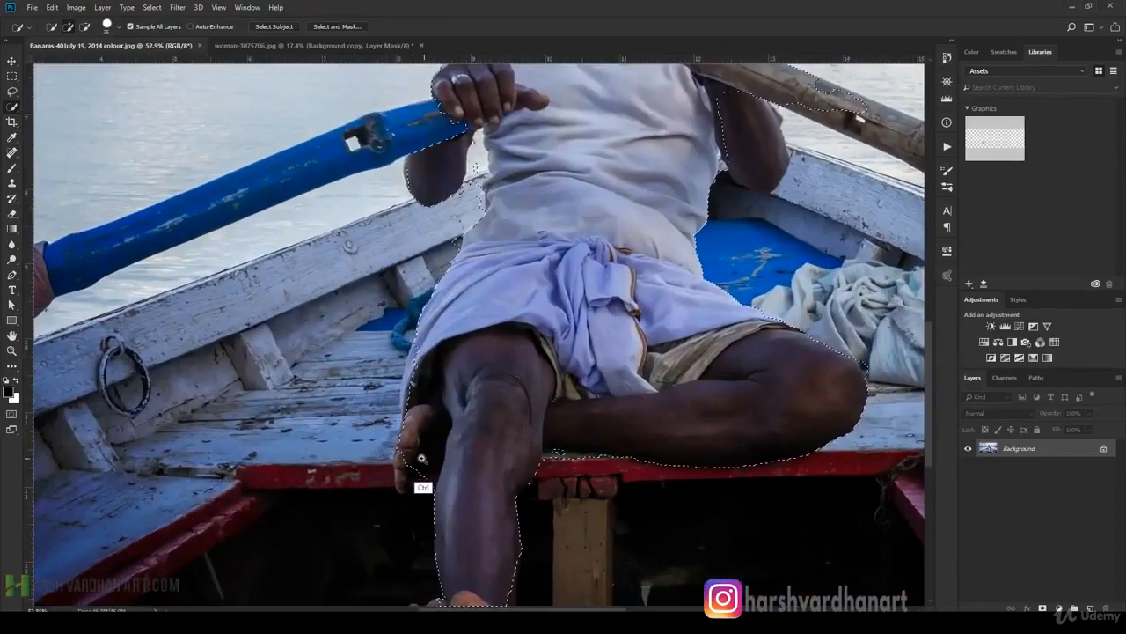
Examine the selection around the boatman's legs, feet and body, and deselect it.
left_click_drag(404, 487, 420, 468)
left_click_drag(684, 358, 610, 385)
mouse_move(521, 378)
left_mouse_down()
mouse_move(578, 377)
mouse_move(585, 360)
left_mouse_up()
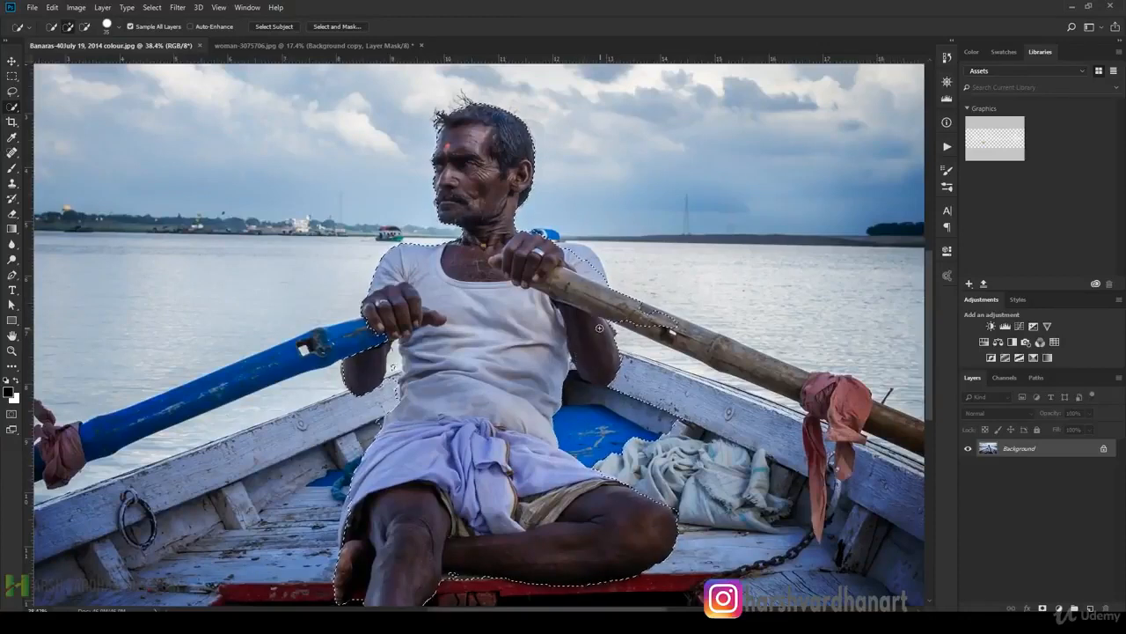
left_click_drag(658, 389, 572, 415)
left_click_drag(520, 364, 574, 378)
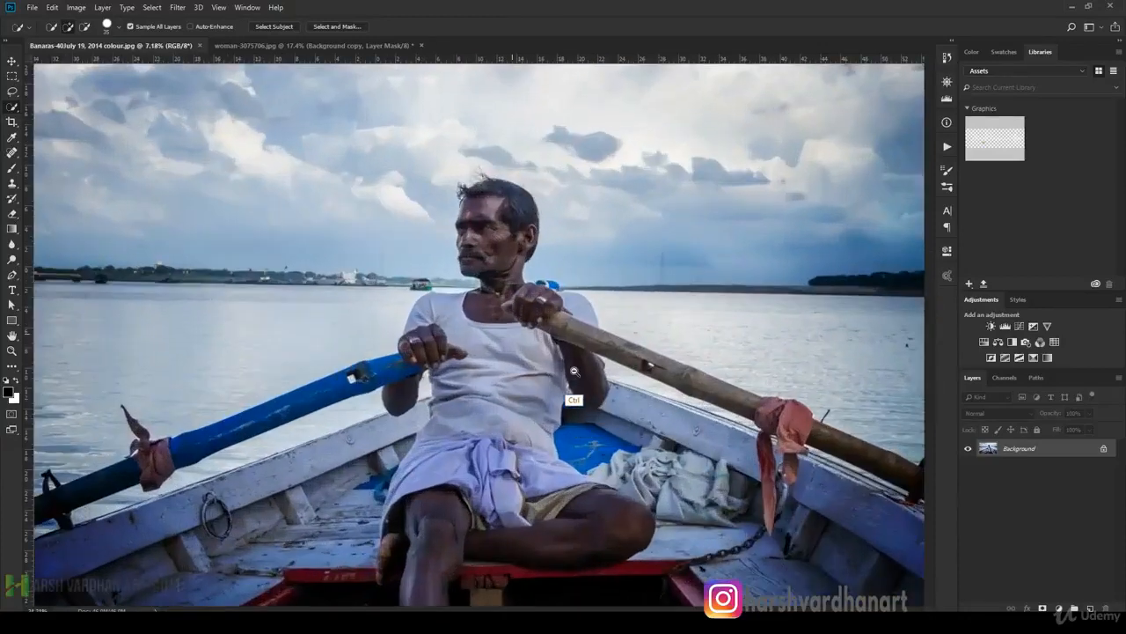
key("ctrl+d")
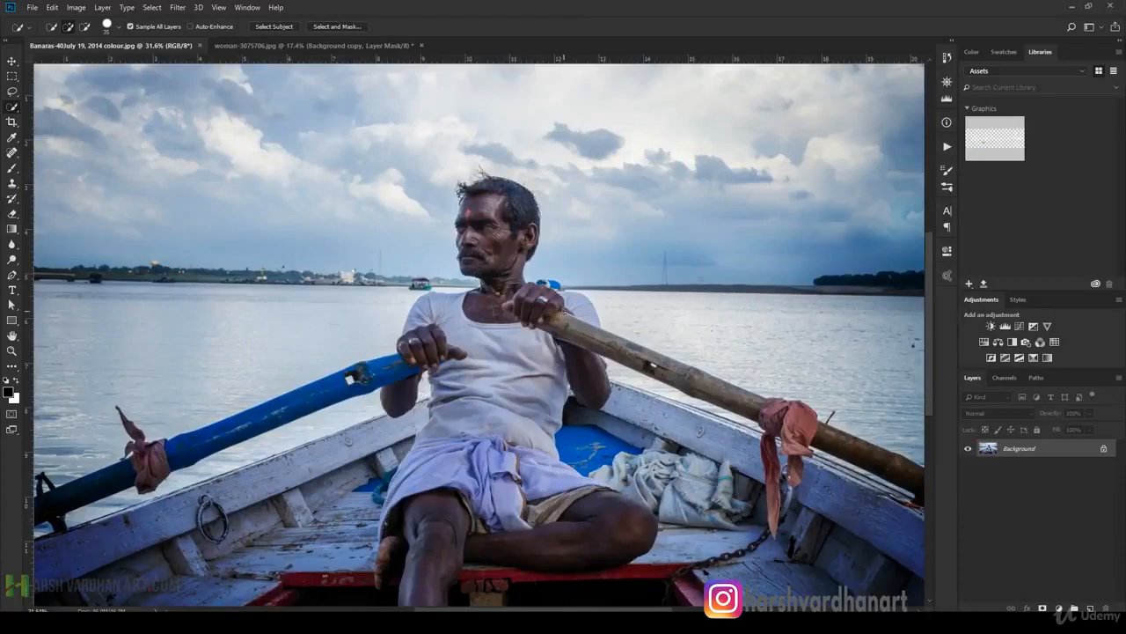
left_click_drag(556, 320, 559, 281)
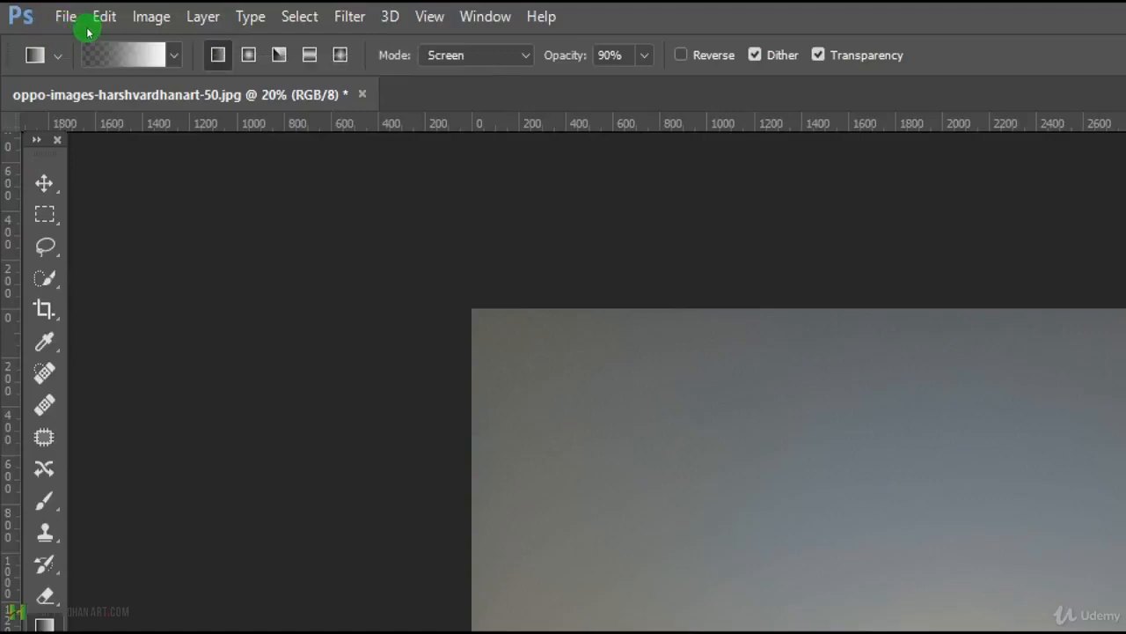
Browse the gradient presets available for the Gradient tool in the oppo-images-harshvardhanart-50.jpg document.
left_click(88, 31)
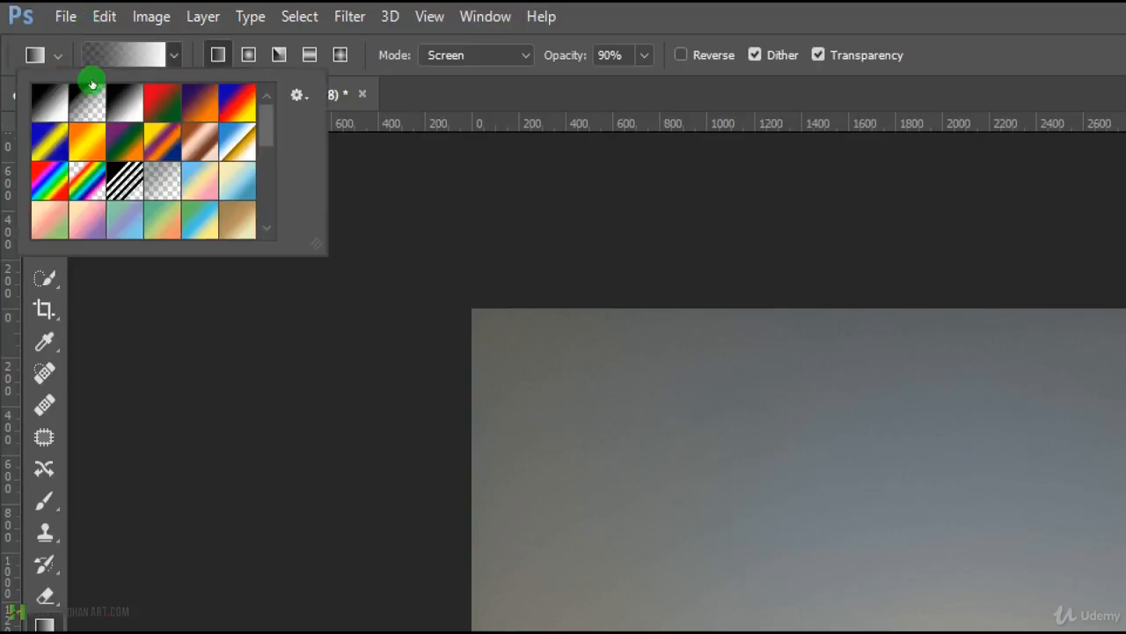
scroll(110, 93, "down", 3)
scroll(113, 102, "down", 1)
scroll(114, 100, "up", 5)
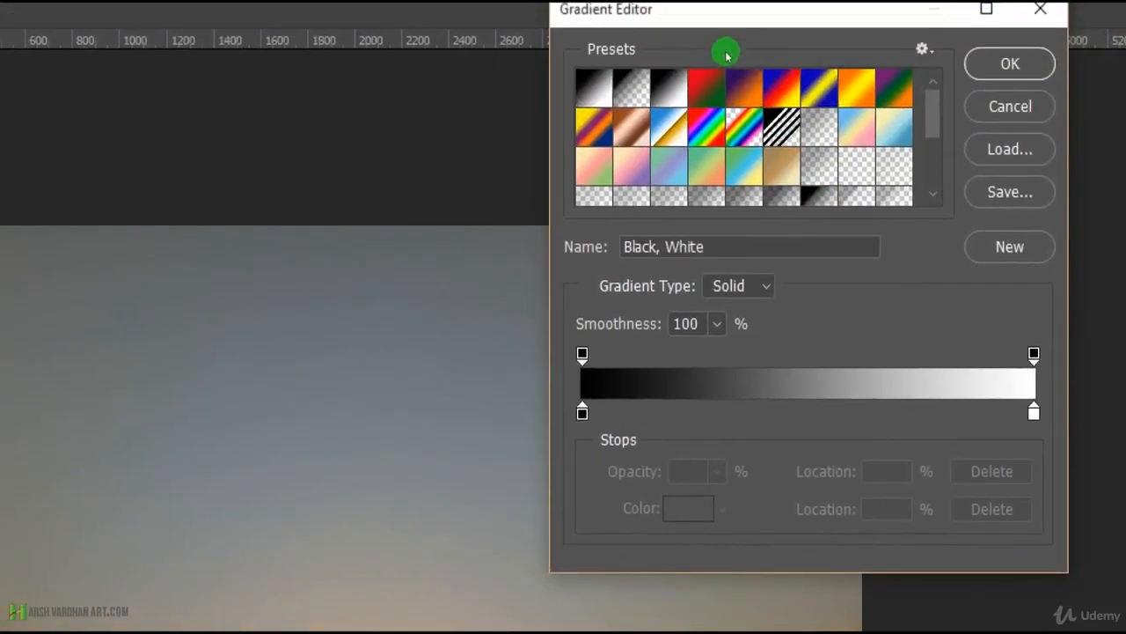
Append the Pastels gradient set to the current presets and view the end of the preset list.
left_click_drag(845, 23, 571, 58)
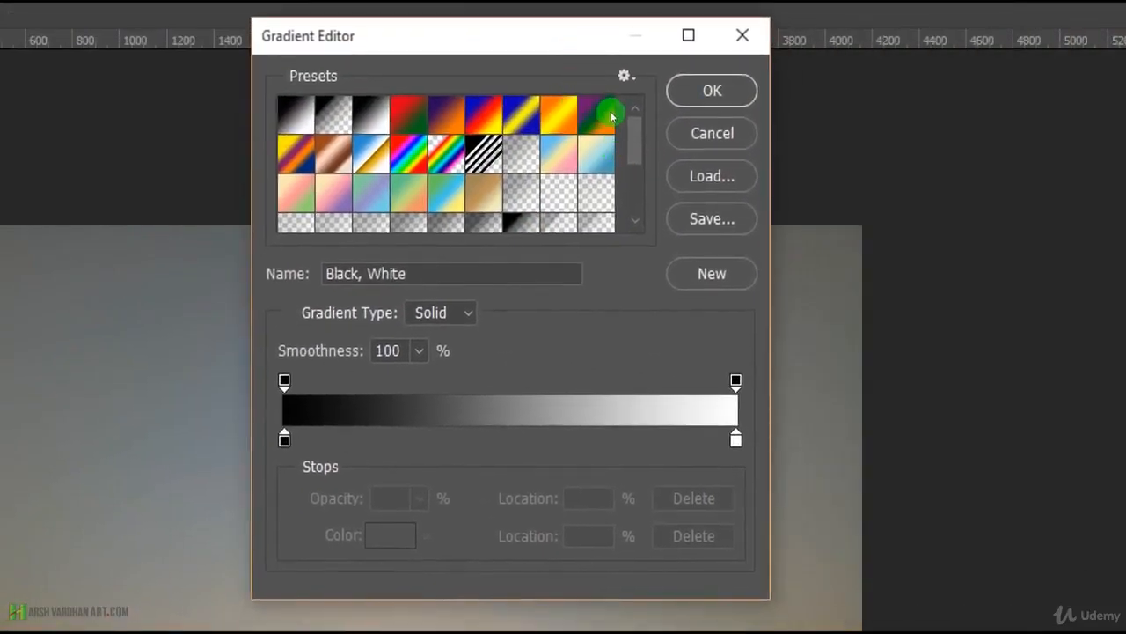
scroll(612, 116, "down", 5)
scroll(612, 116, "up", 5)
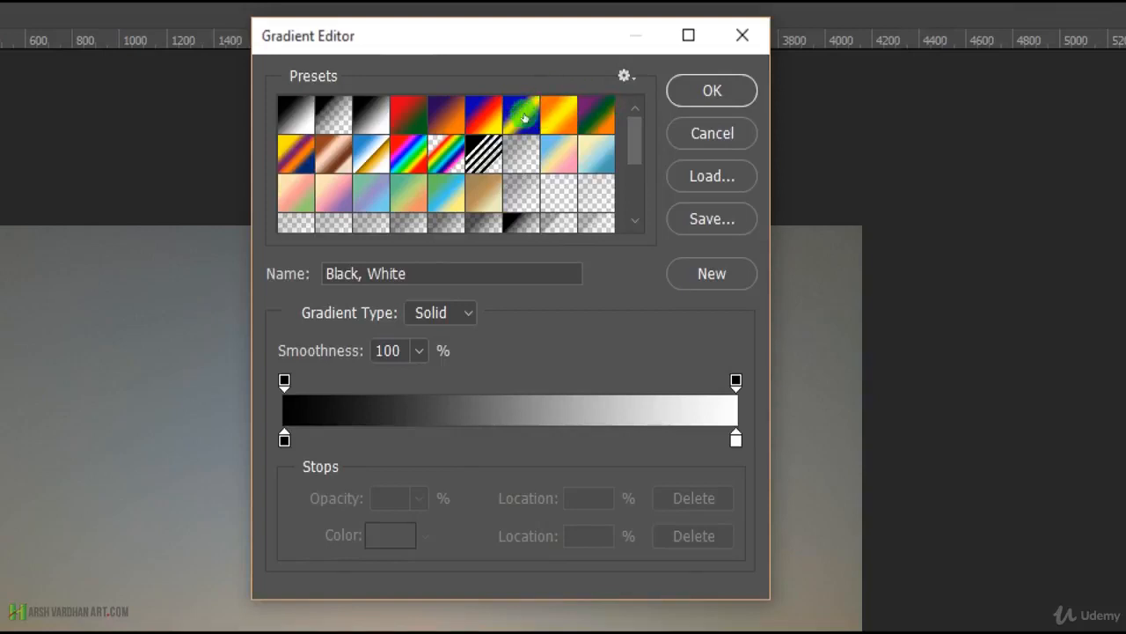
left_click(607, 84)
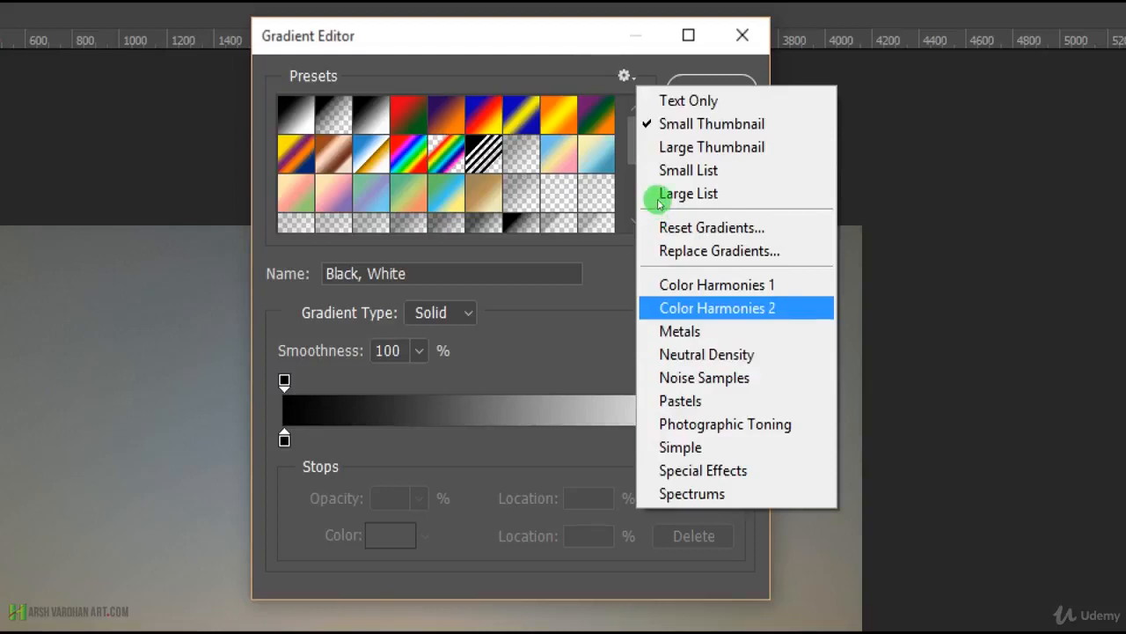
key("Return")
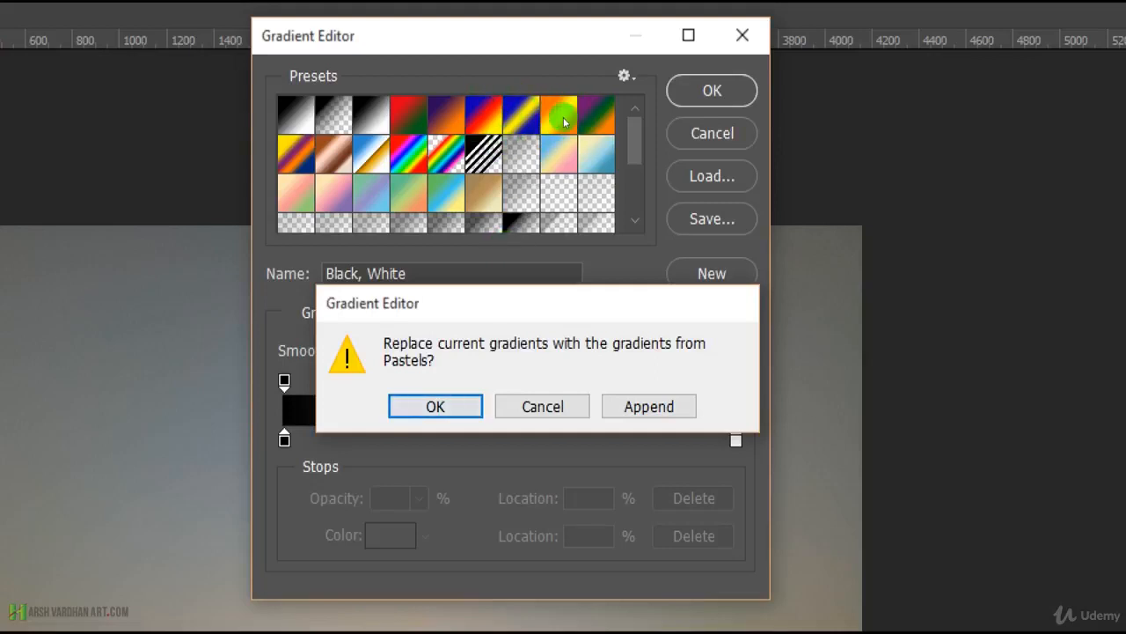
left_click(617, 137)
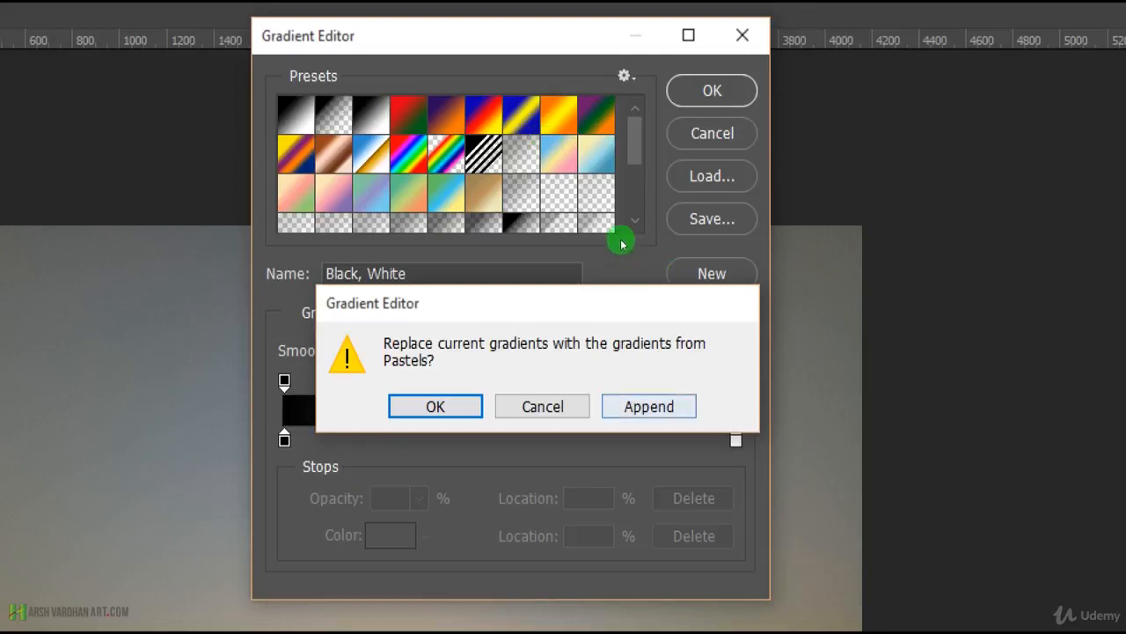
left_click(649, 406)
left_click_drag(635, 141, 634, 192)
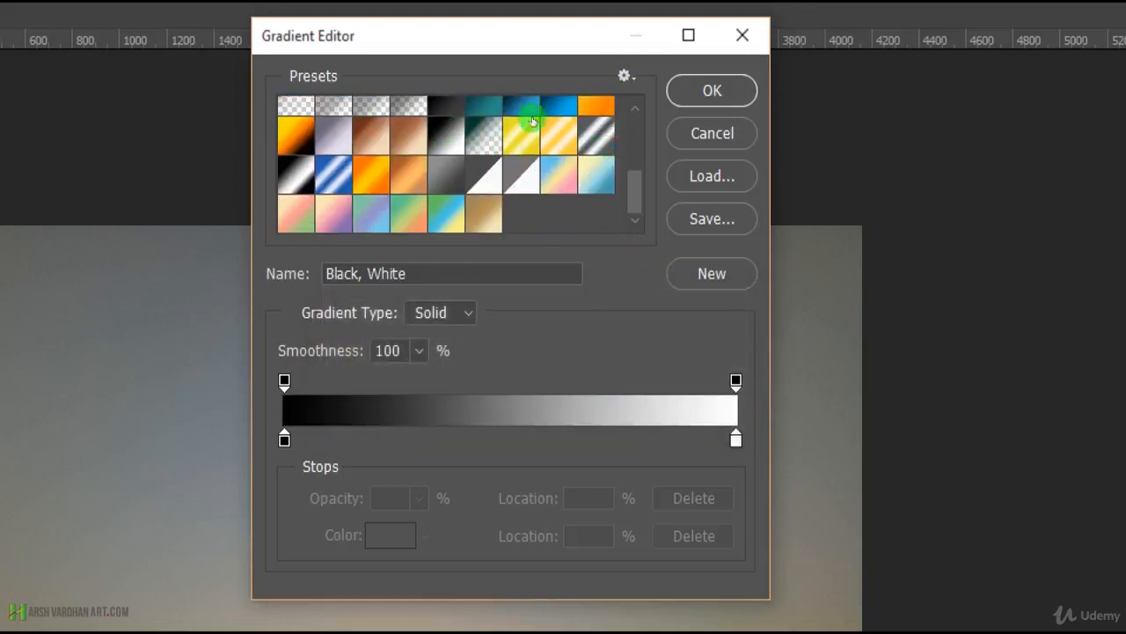
Append the Special Effects gradient set to the current presets.
left_click(621, 75)
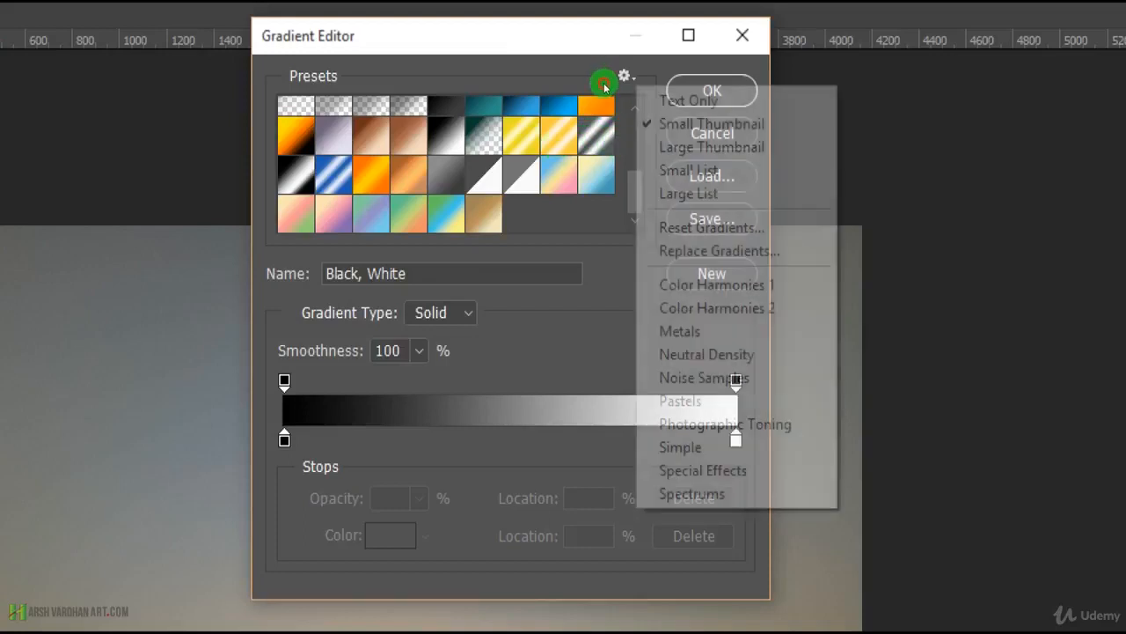
key("Up")
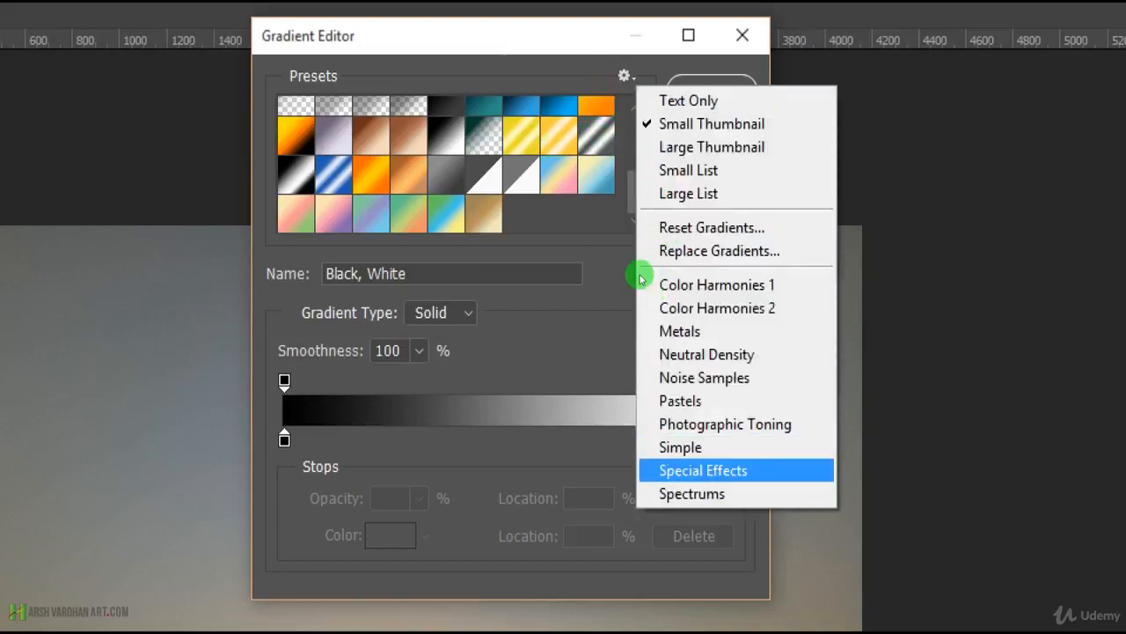
key("Return")
key("Tab")
key("Tab")
key("Return")
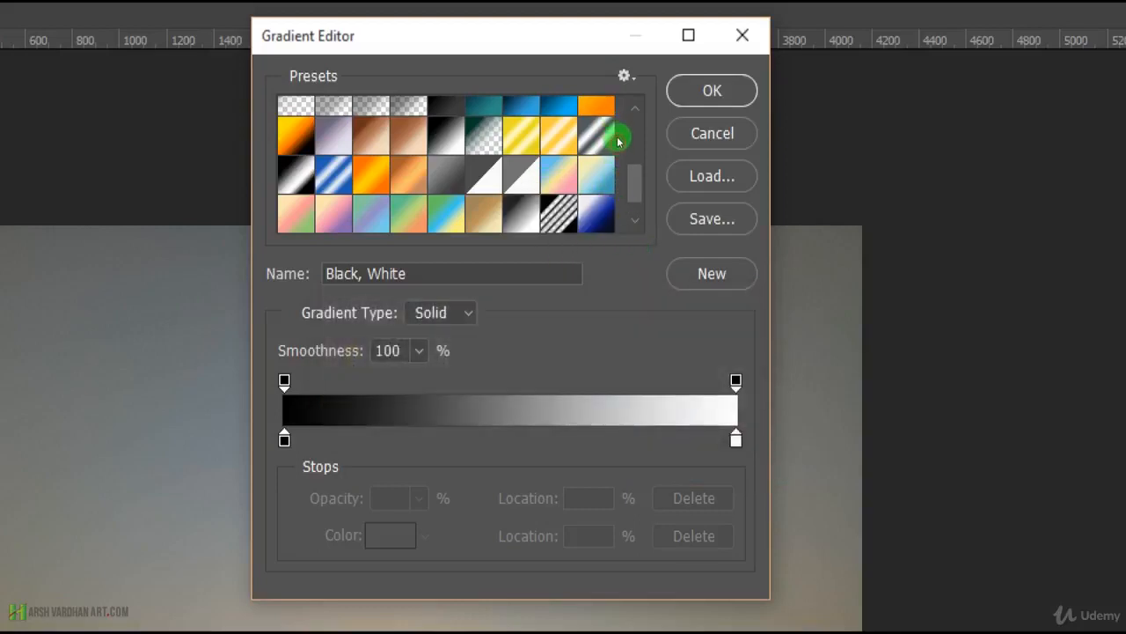
scroll(598, 134, "down", 1)
left_click(624, 76)
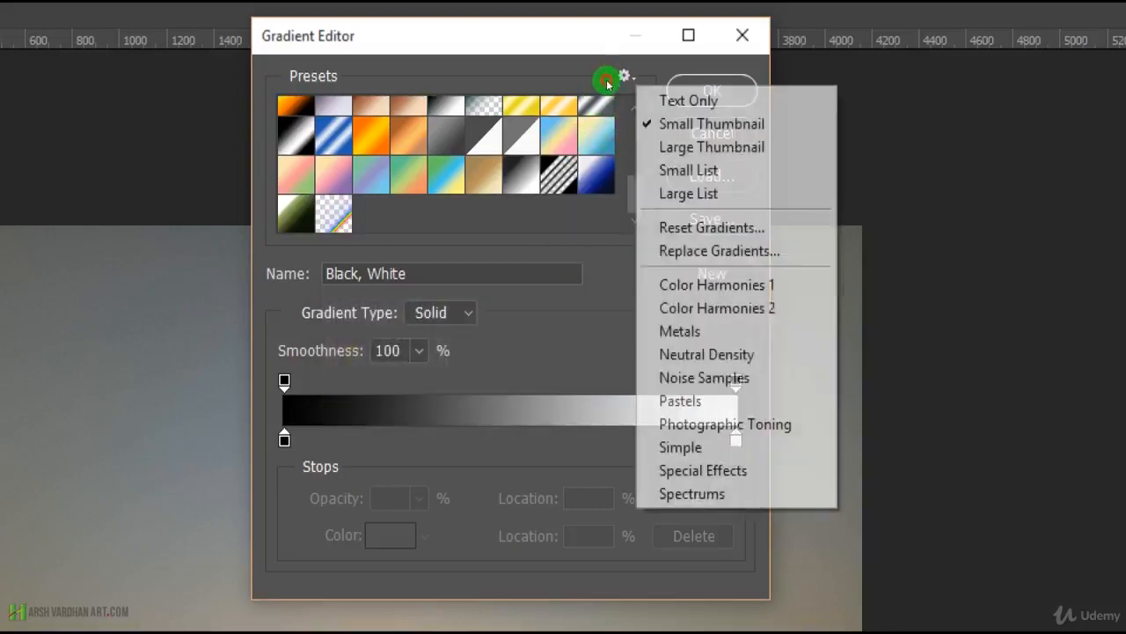
key("Down")
key("Down")
key("Down")
key("Down")
key("Down")
key("Down")
key("Down")
key("Down")
key("Up")
key("Up")
key("Up")
key("Up")
key("Down")
key("Down")
key("Up")
key("Up")
key("Down")
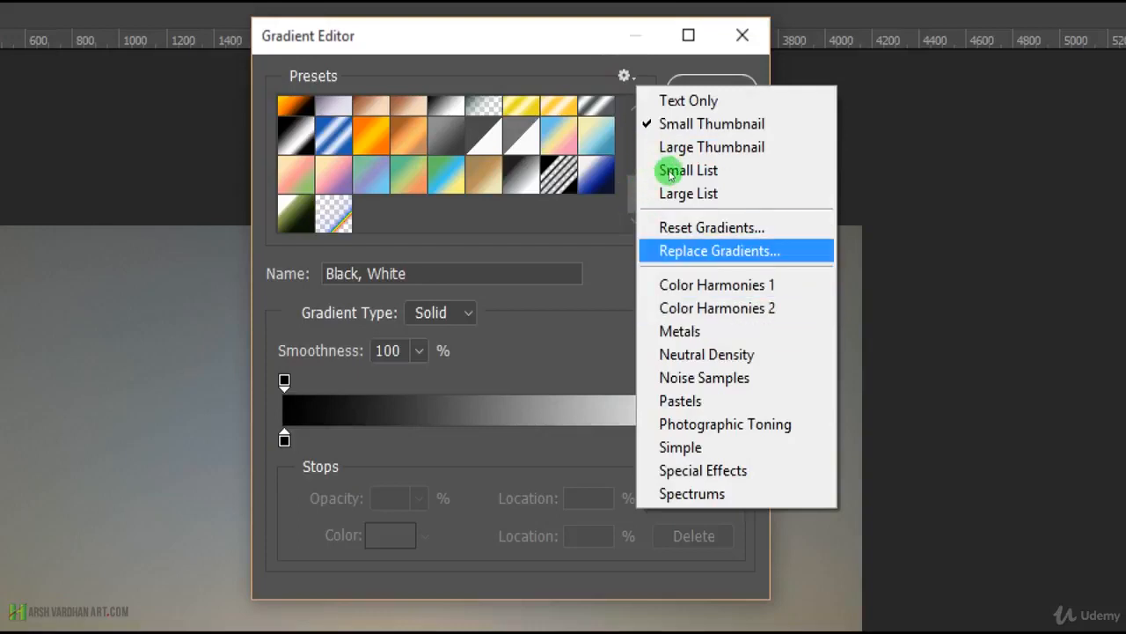
left_click(584, 64)
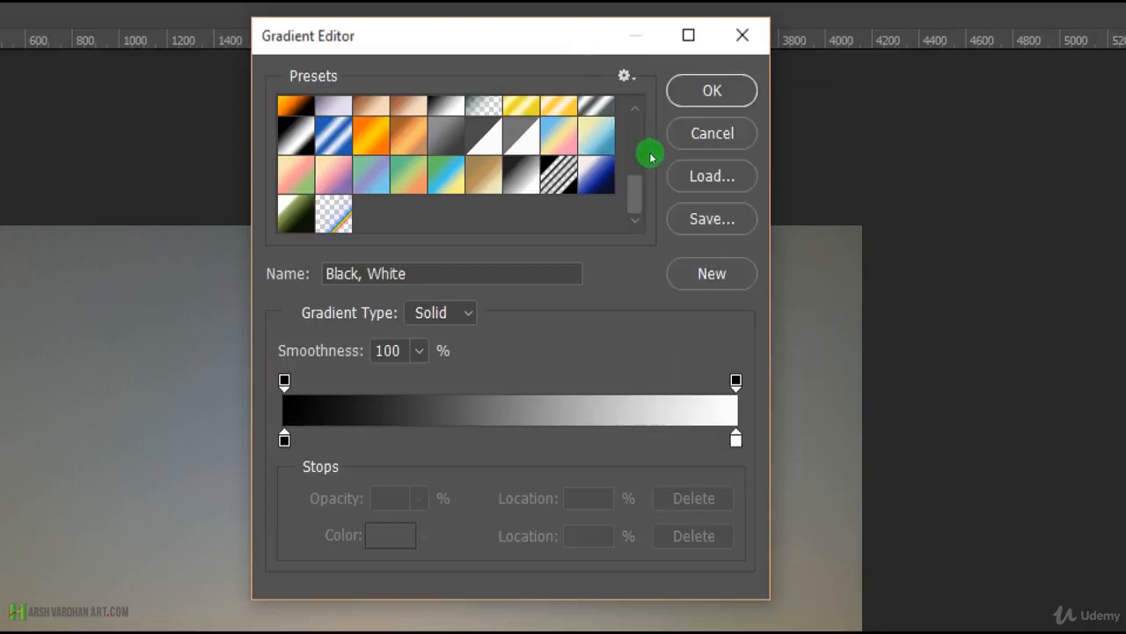
Look at the file dialogs for loading and saving gradients in GRD format.
left_click(695, 176)
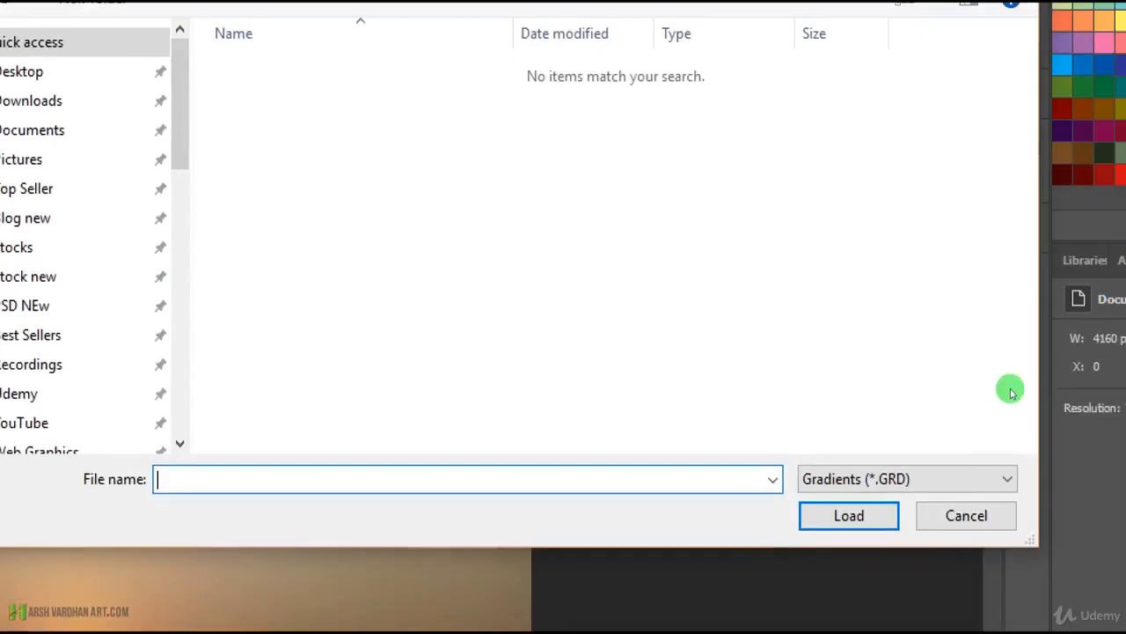
left_click(966, 515)
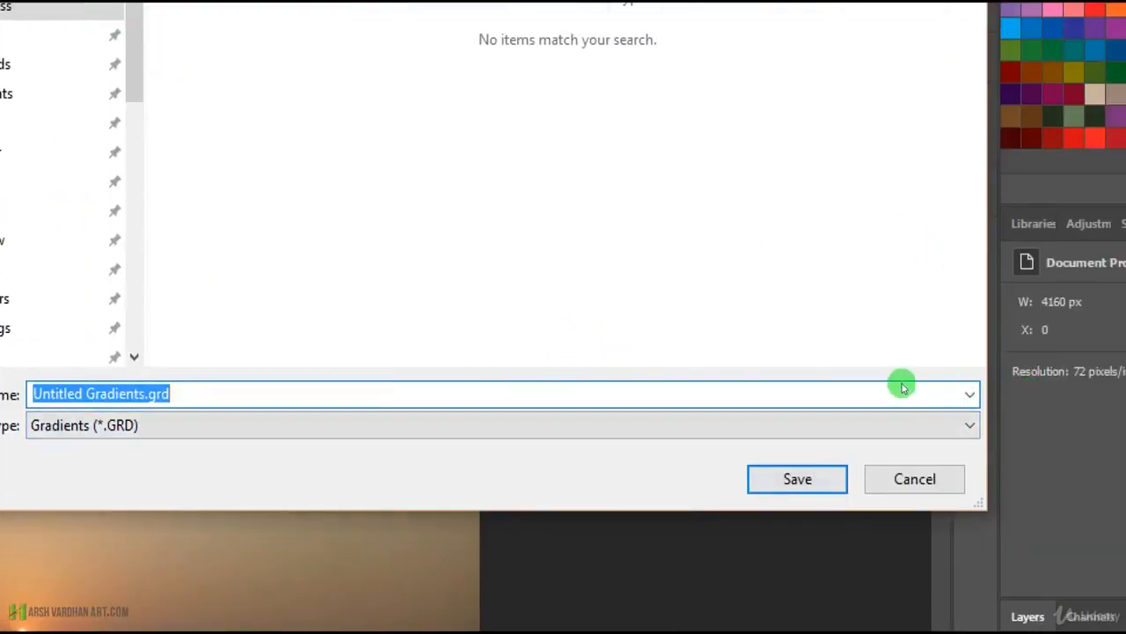
key("Return")
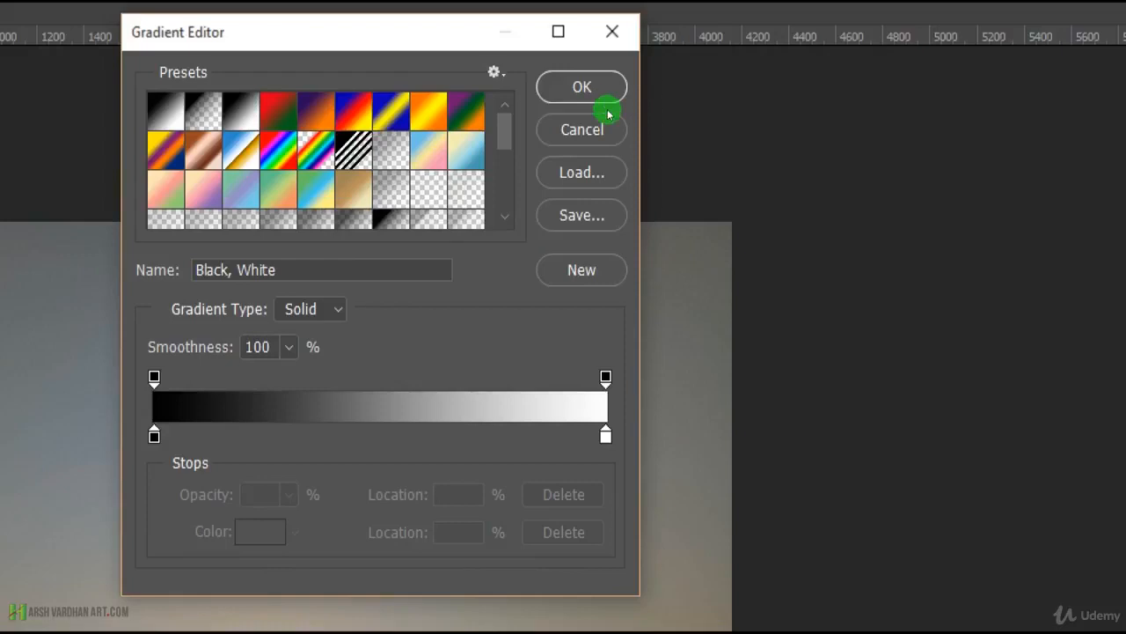
Add the Black, White gradient as a new preset and insert a pure blue color stop at 46%.
scroll(608, 114, "down", 5)
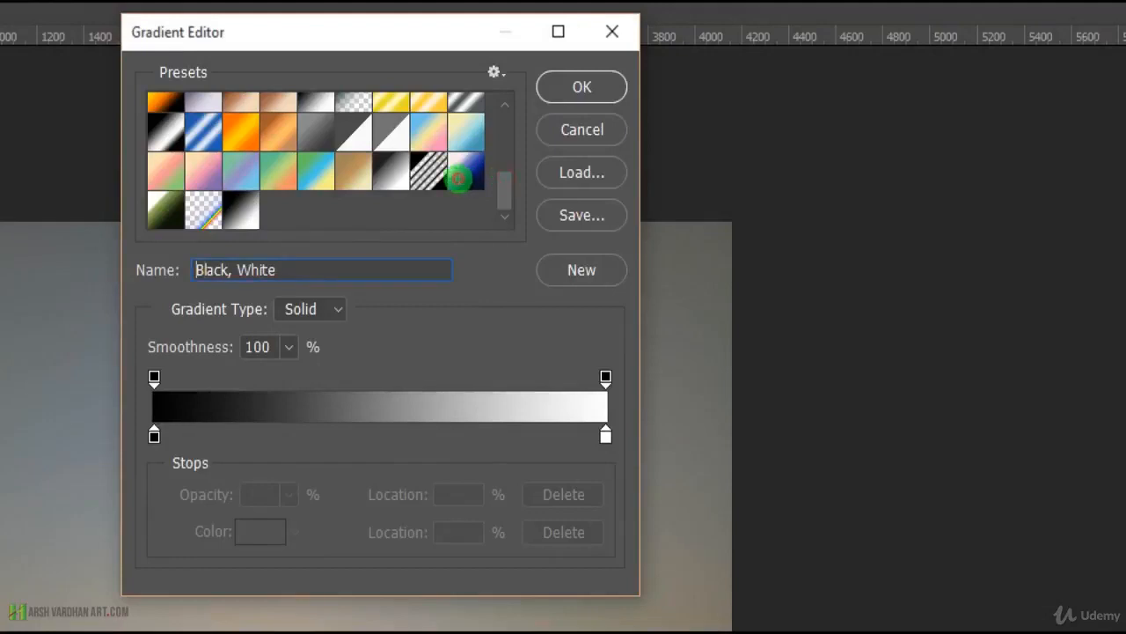
left_click(510, 178)
left_click(505, 180)
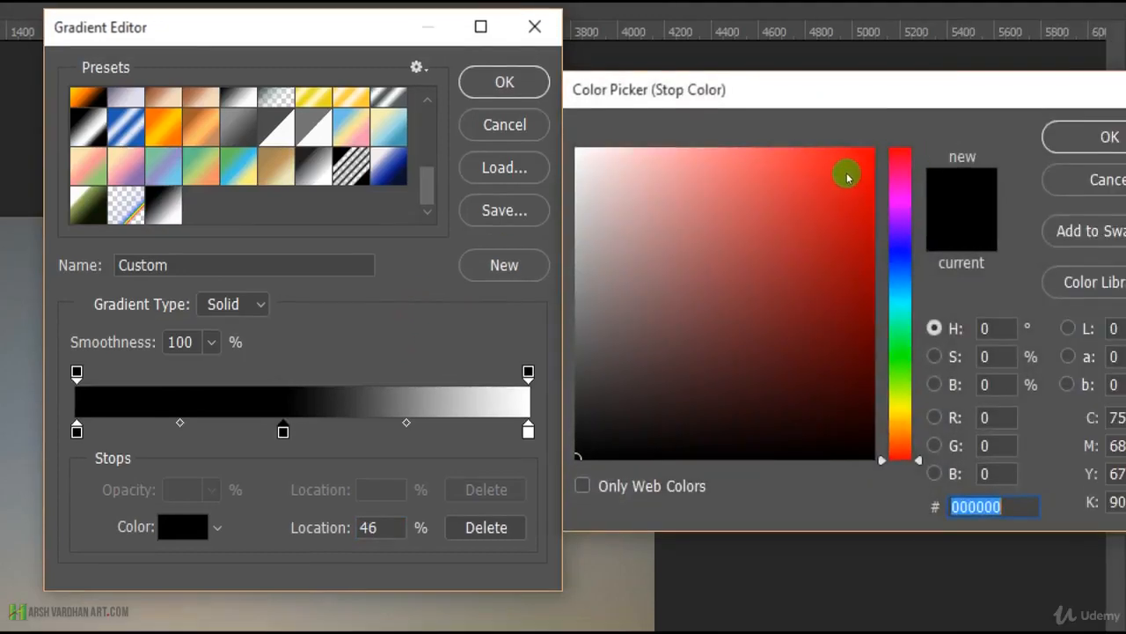
left_click(900, 254)
left_click(874, 148)
left_click(1100, 136)
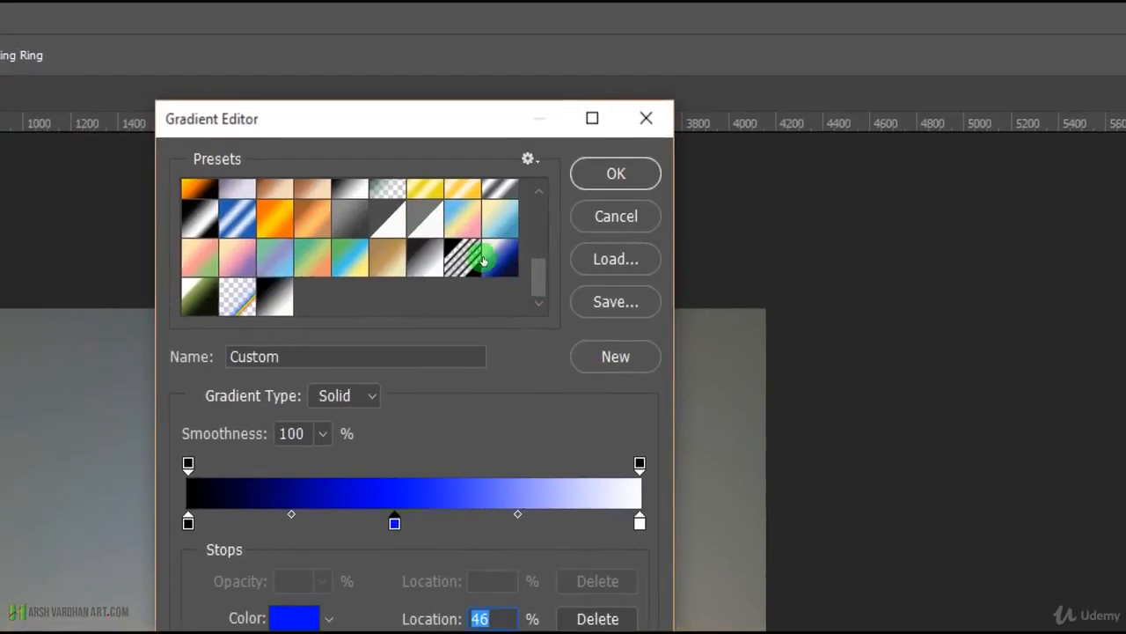
Adjust the color midpoints on either side of the blue stop.
left_click_drag(292, 514, 320, 514)
left_click(503, 263)
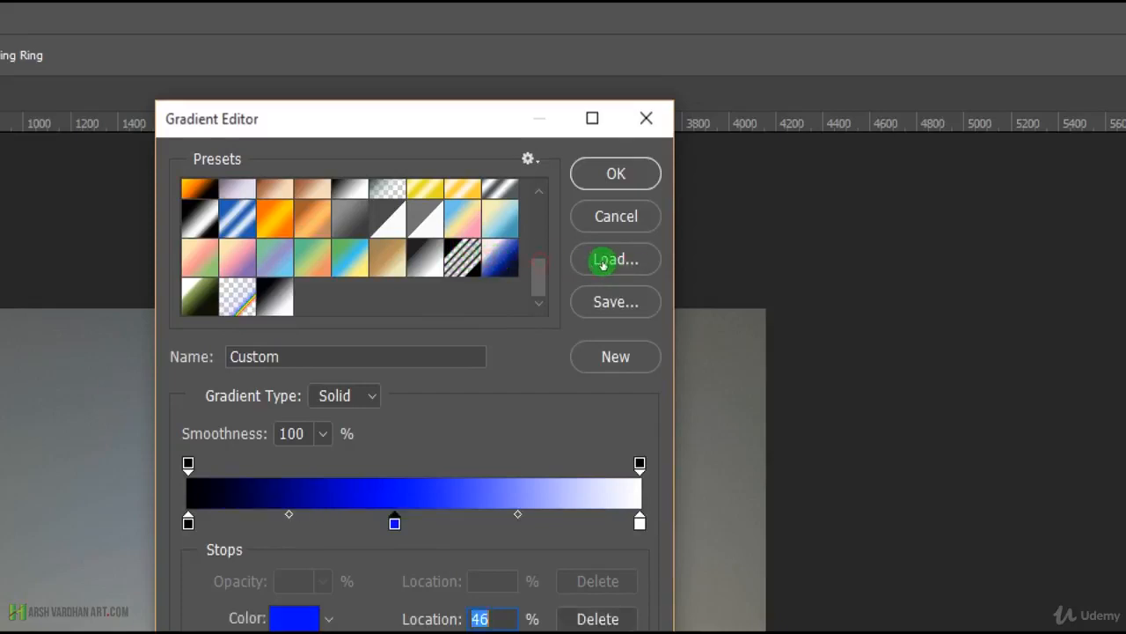
mouse_move(519, 514)
left_mouse_down()
mouse_move(588, 514)
mouse_move(518, 513)
left_mouse_up()
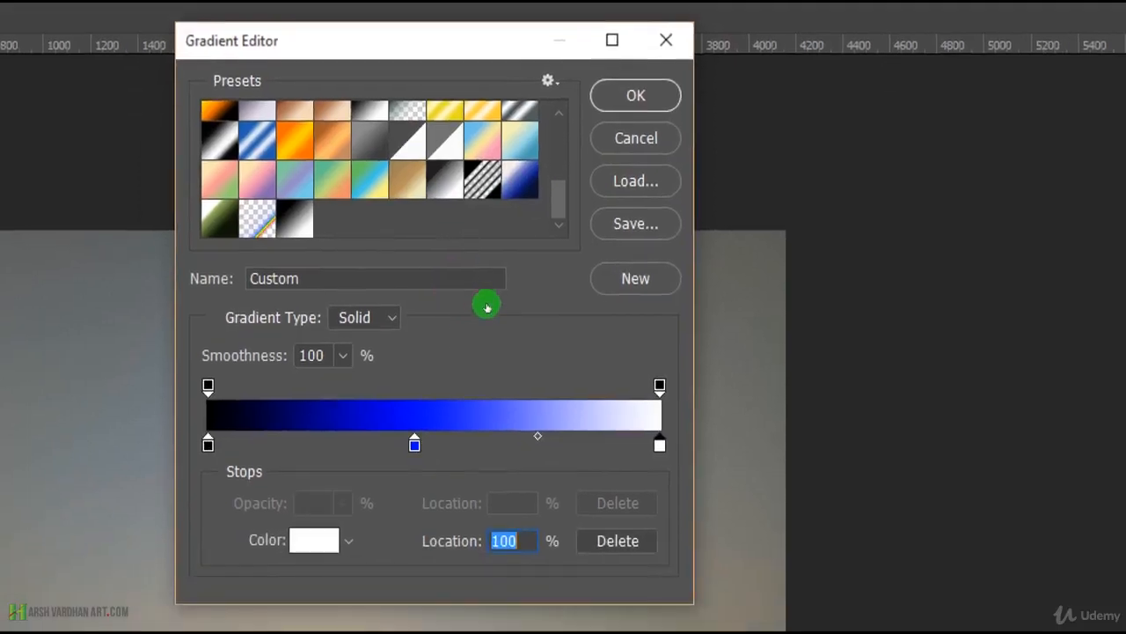
Change the white end stop's color to red #d41d1d.
double_click(660, 445)
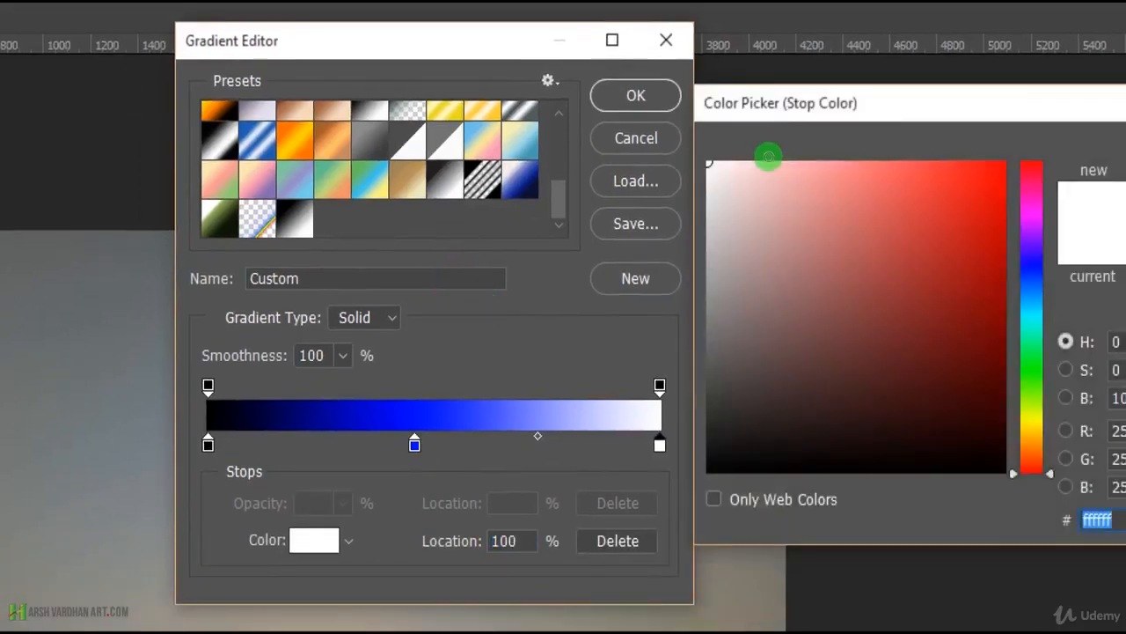
left_click(965, 214)
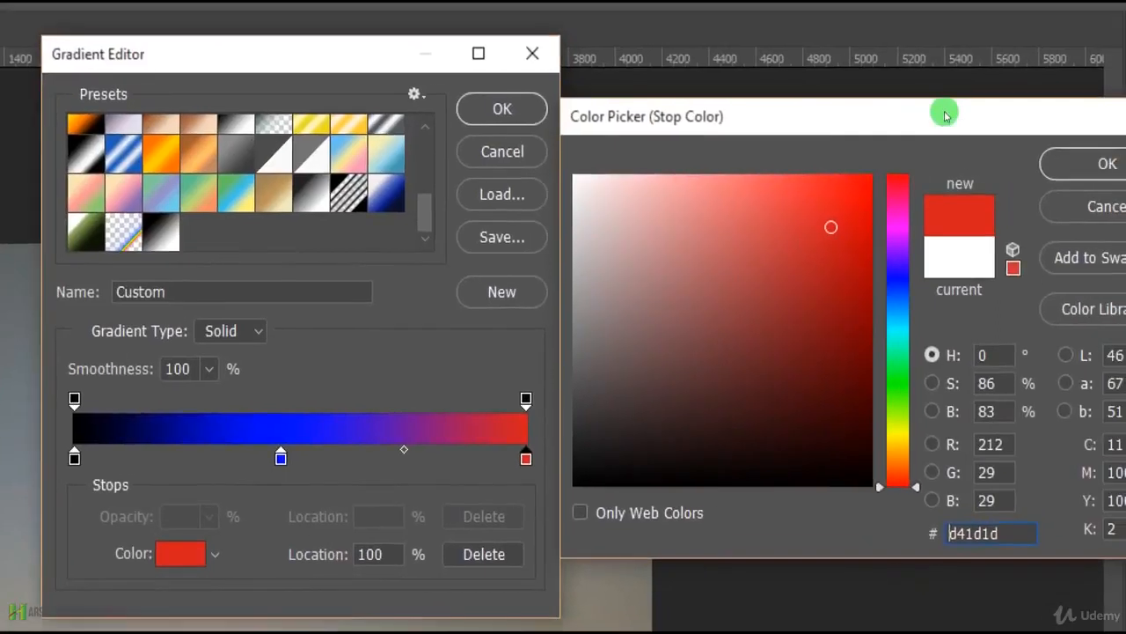
key("Return")
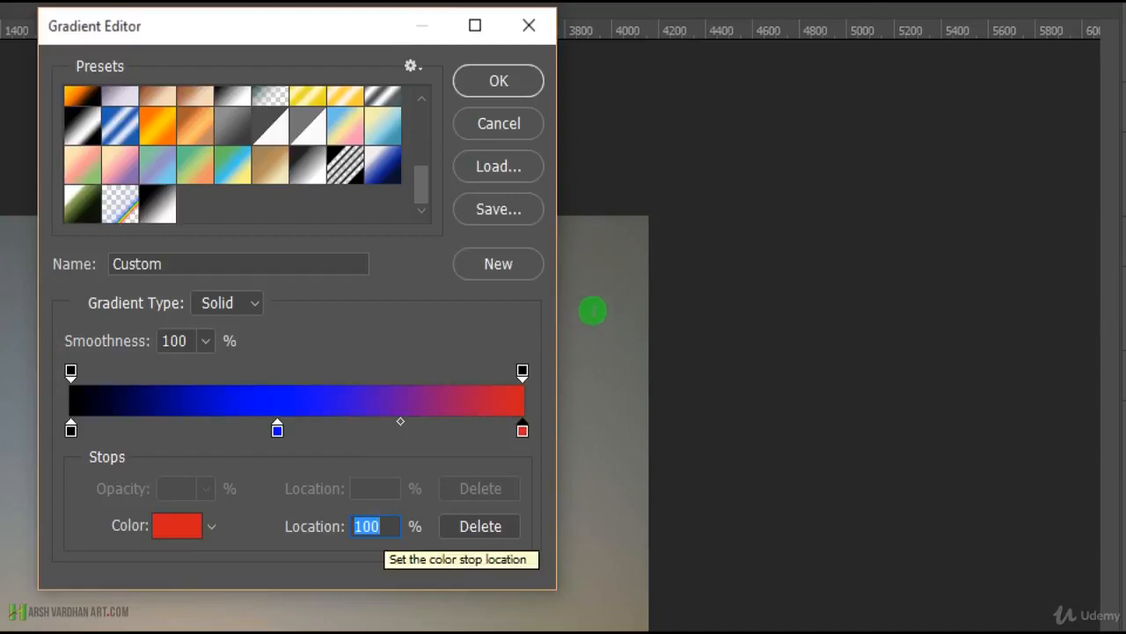
Set the red stop's location to 40% and return it to 100%.
type("40")
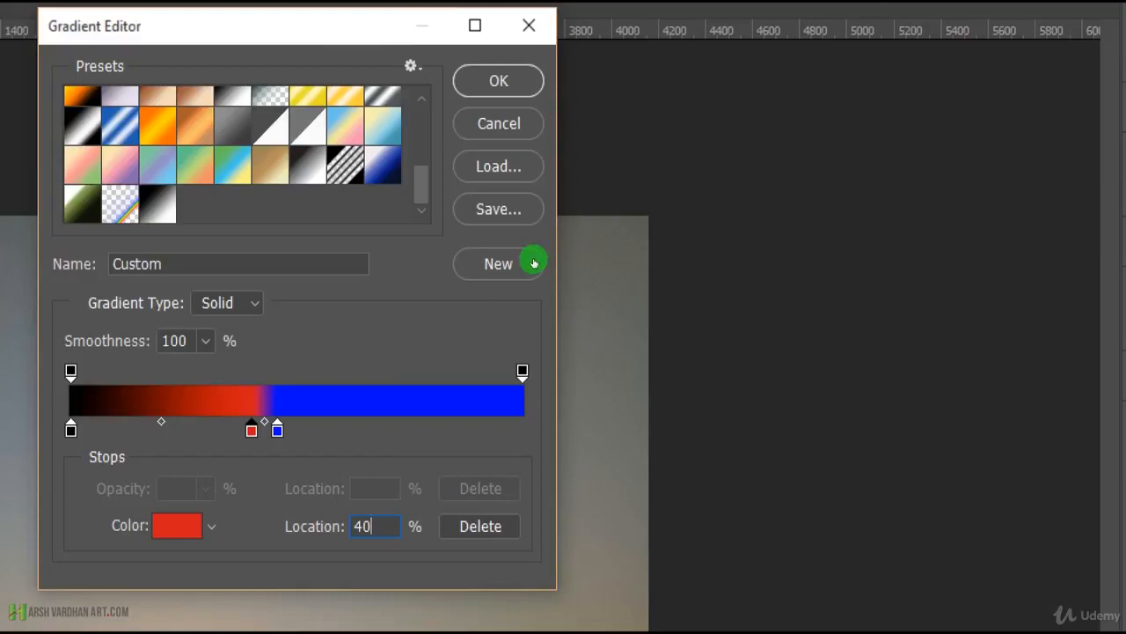
left_click(553, 310)
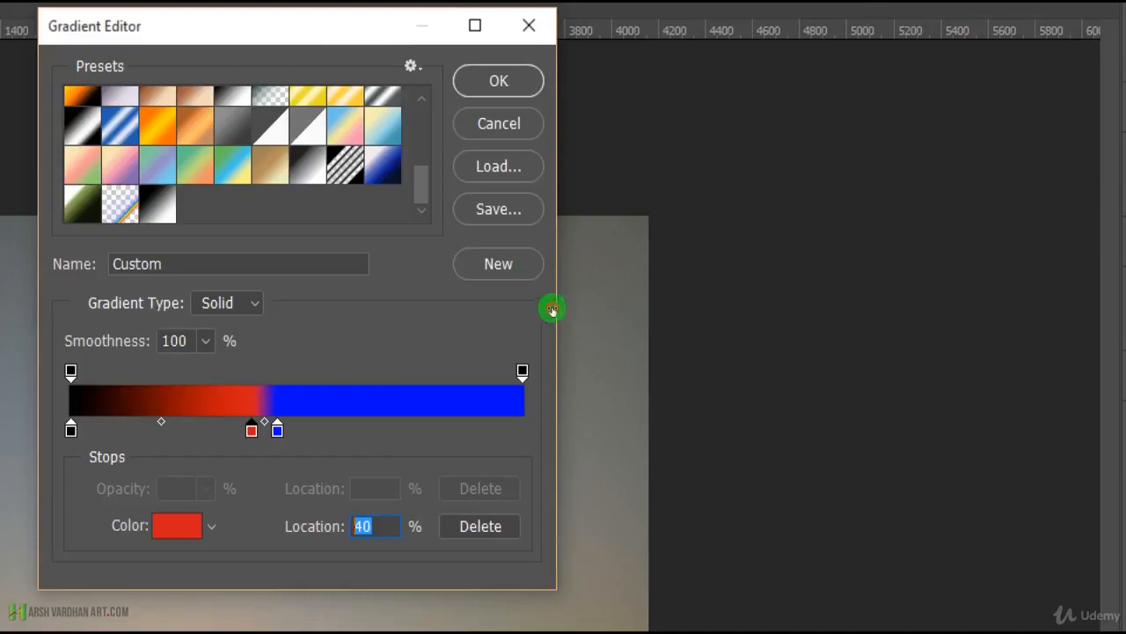
type("100")
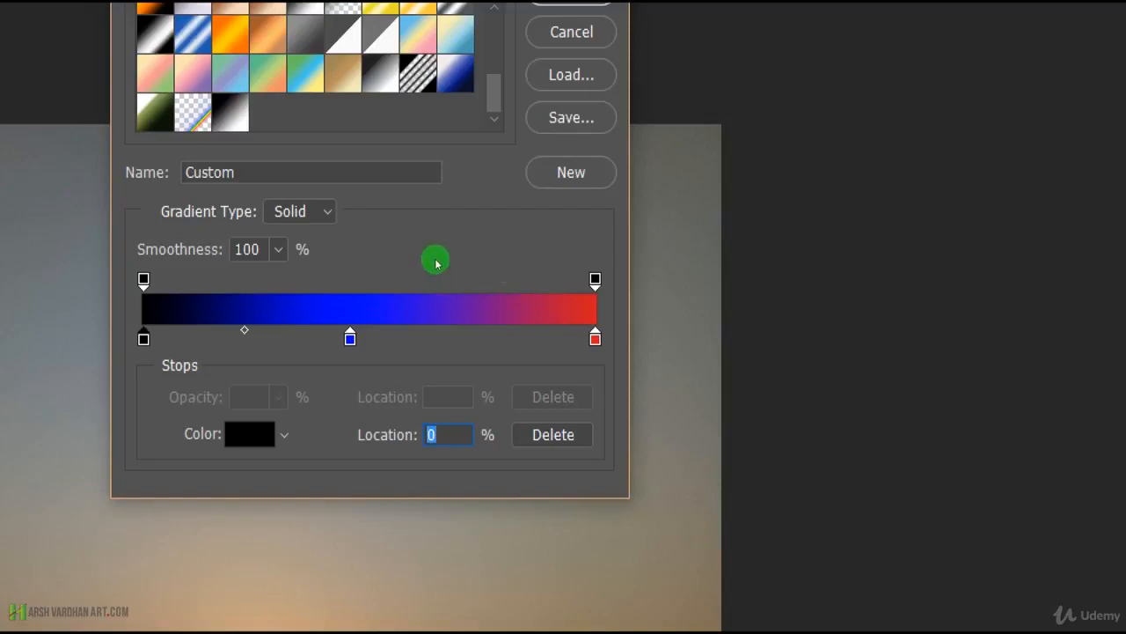
Remove the black color stop from the gradient's start and put a black stop back at 0%.
left_click_drag(436, 263, 146, 463)
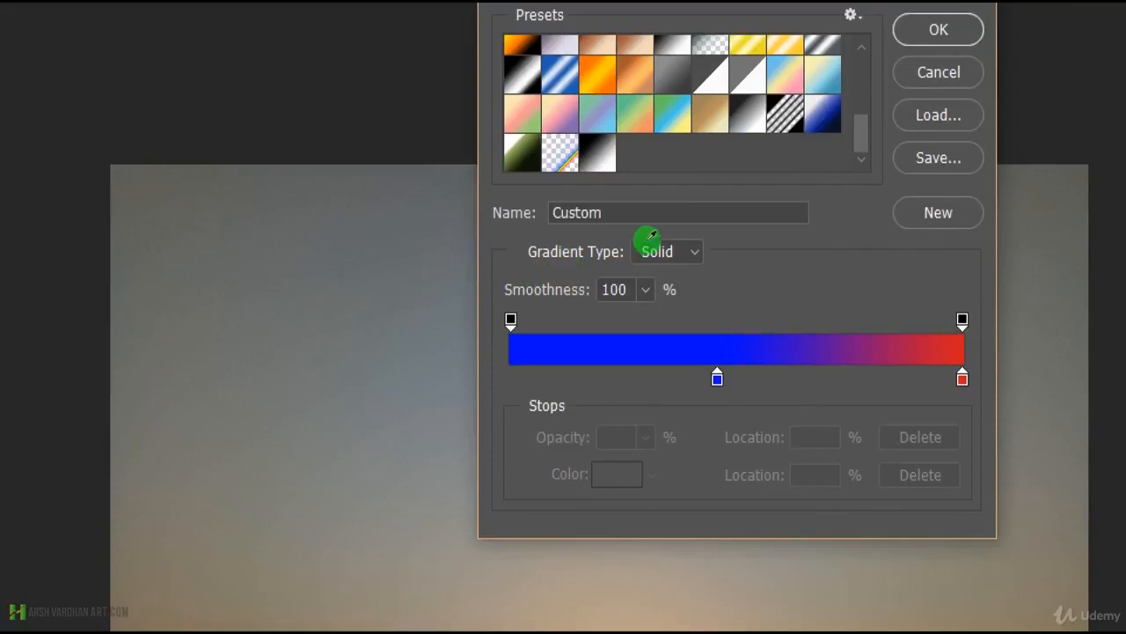
left_click(438, 258)
type("00")
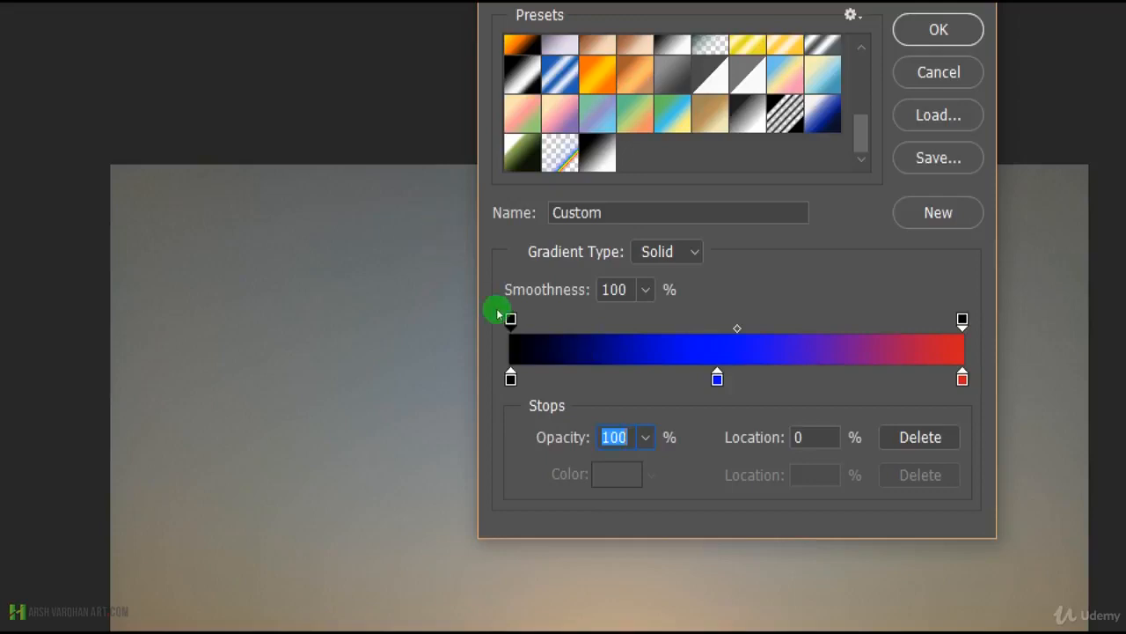
Try several opacities on the gradient's starting opacity stop, down to 0%, and settle on 84%.
left_click(645, 438)
left_click_drag(645, 469, 550, 469)
mouse_move(457, 308)
left_mouse_down()
mouse_move(478, 306)
mouse_move(483, 285)
mouse_move(470, 304)
mouse_move(491, 307)
mouse_move(478, 305)
left_mouse_up()
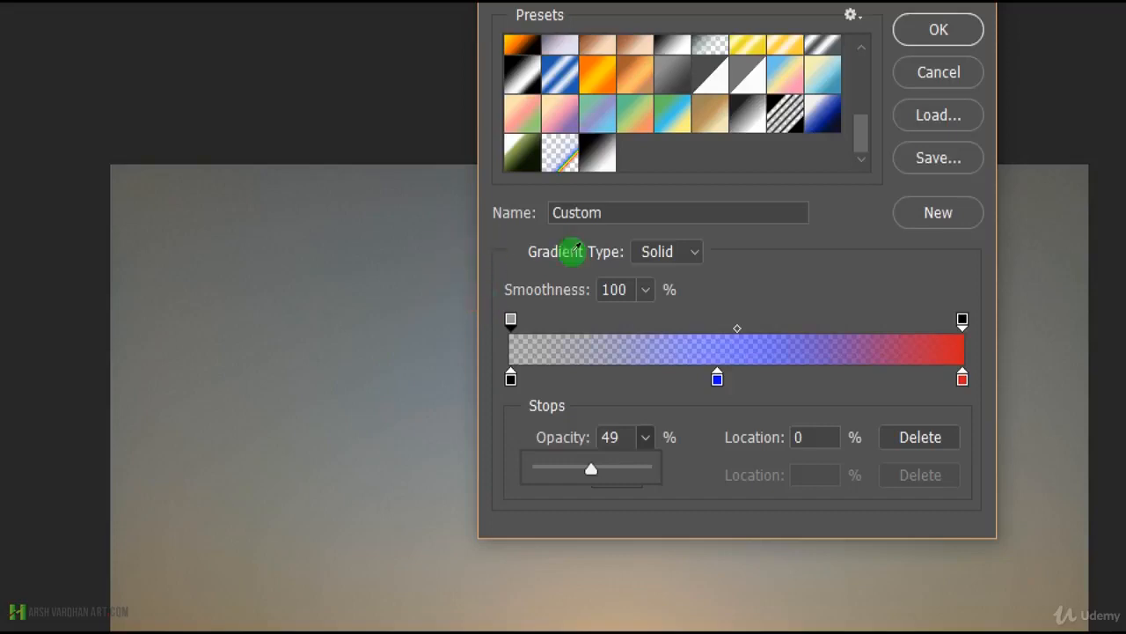
left_click_drag(475, 311, 441, 306)
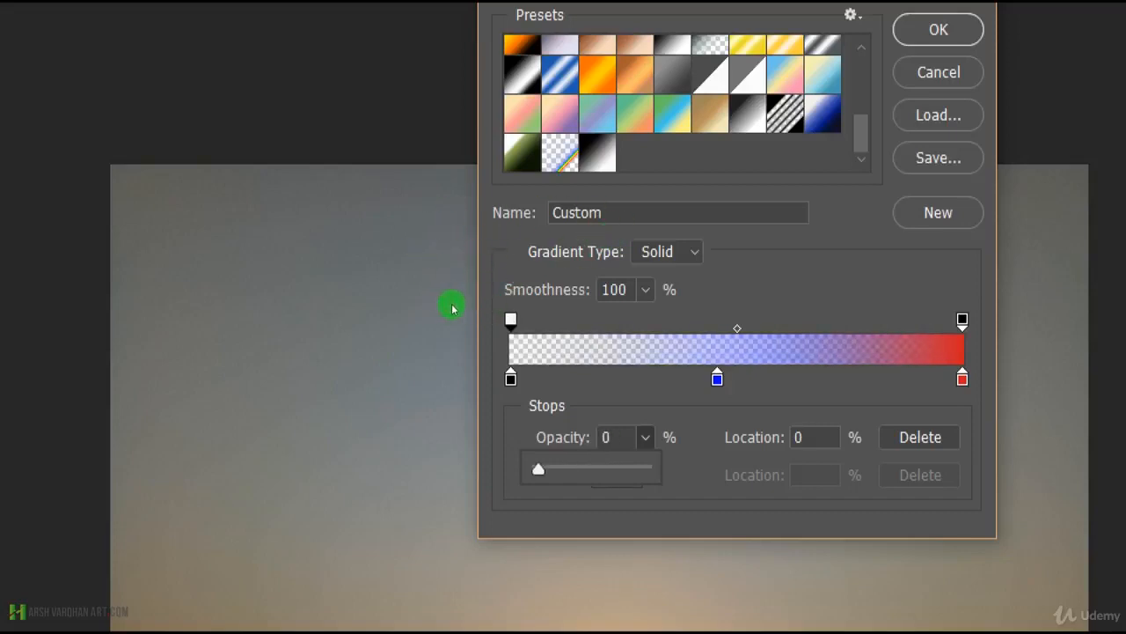
left_click_drag(451, 306, 495, 307)
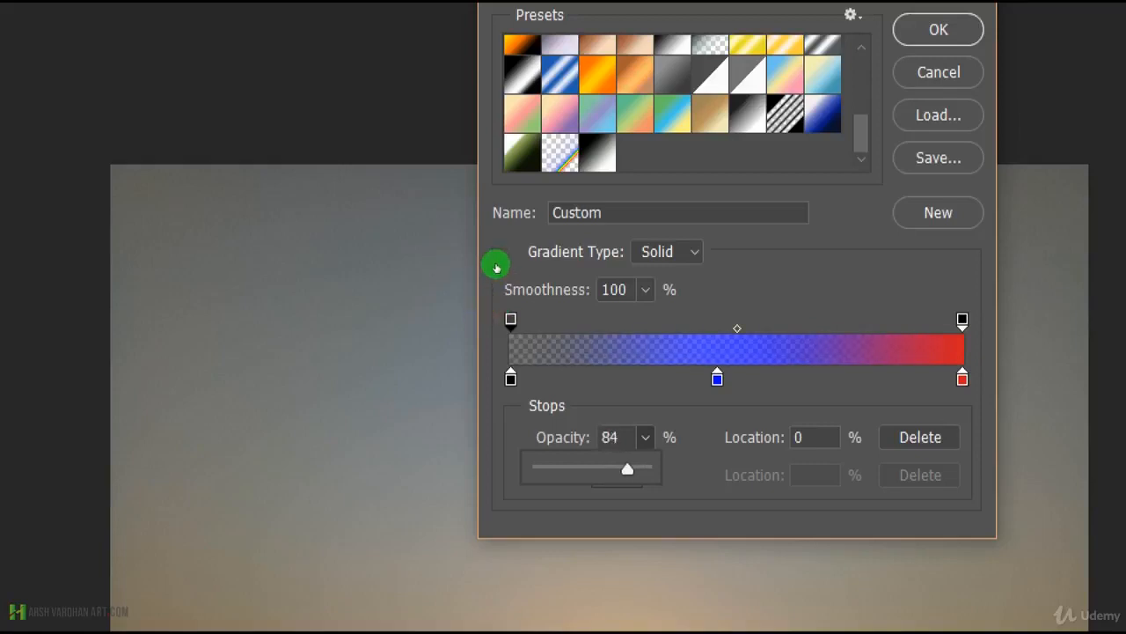
Add black color stops at 25% and just past the blue stop, and remove an extra black stop placed at 76%.
left_click(495, 265)
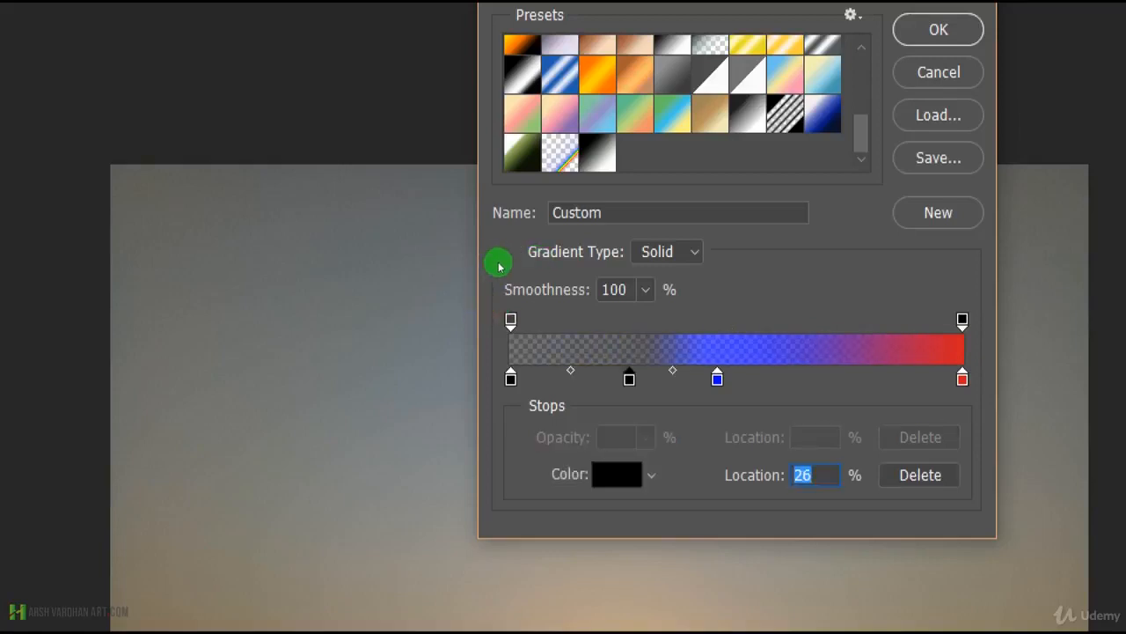
left_click_drag(495, 264, 465, 337)
left_click(493, 266)
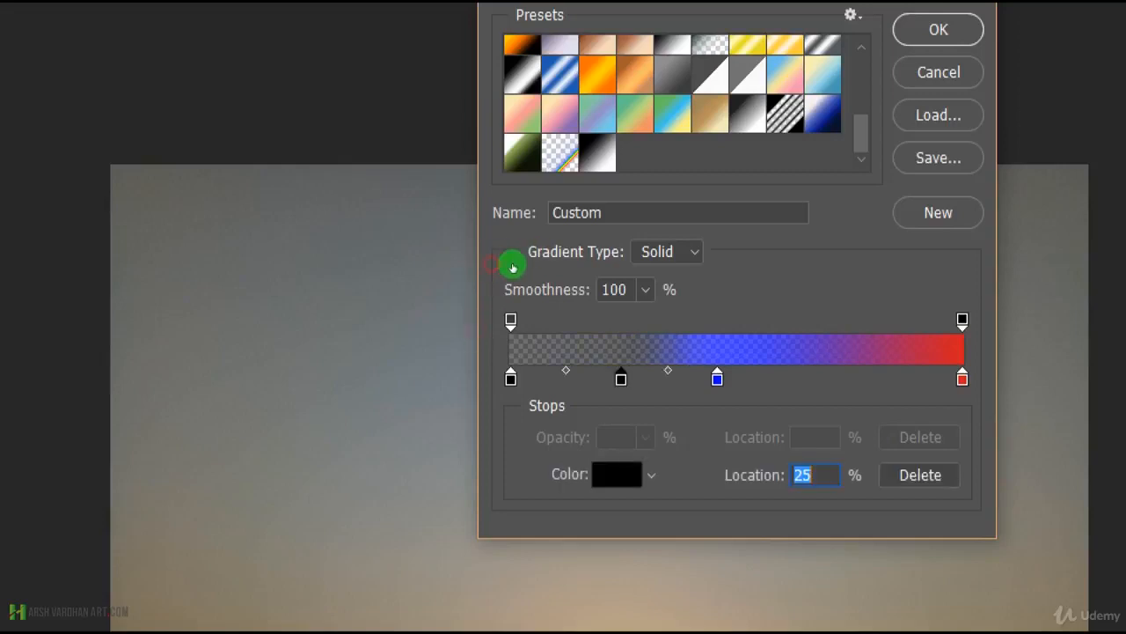
left_click(568, 263)
left_click(609, 263)
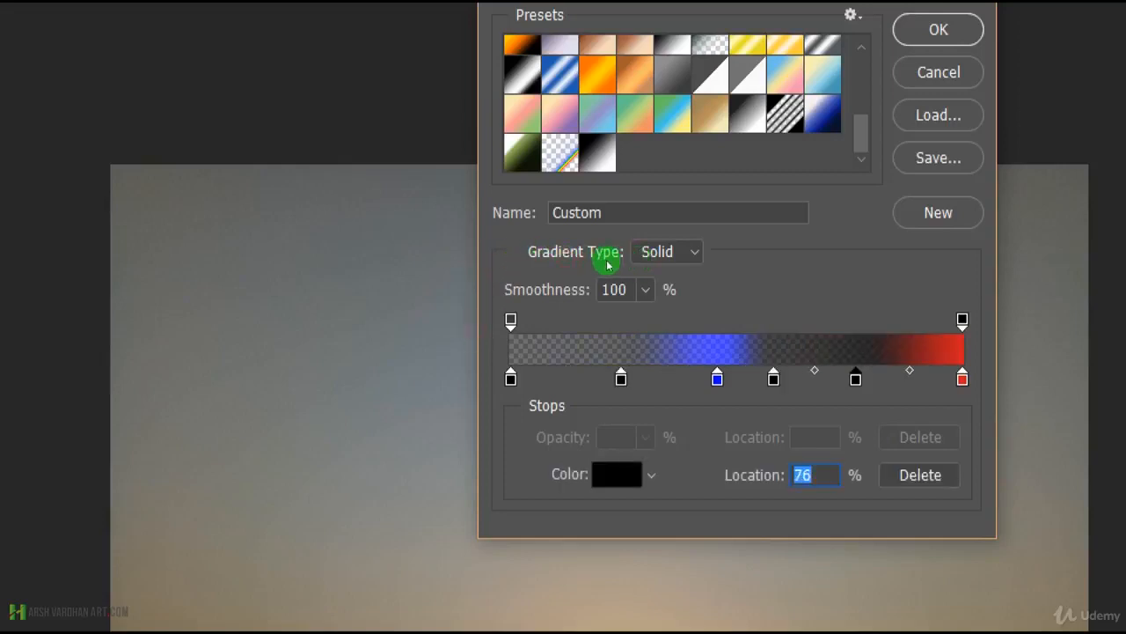
left_click_drag(608, 263, 600, 295)
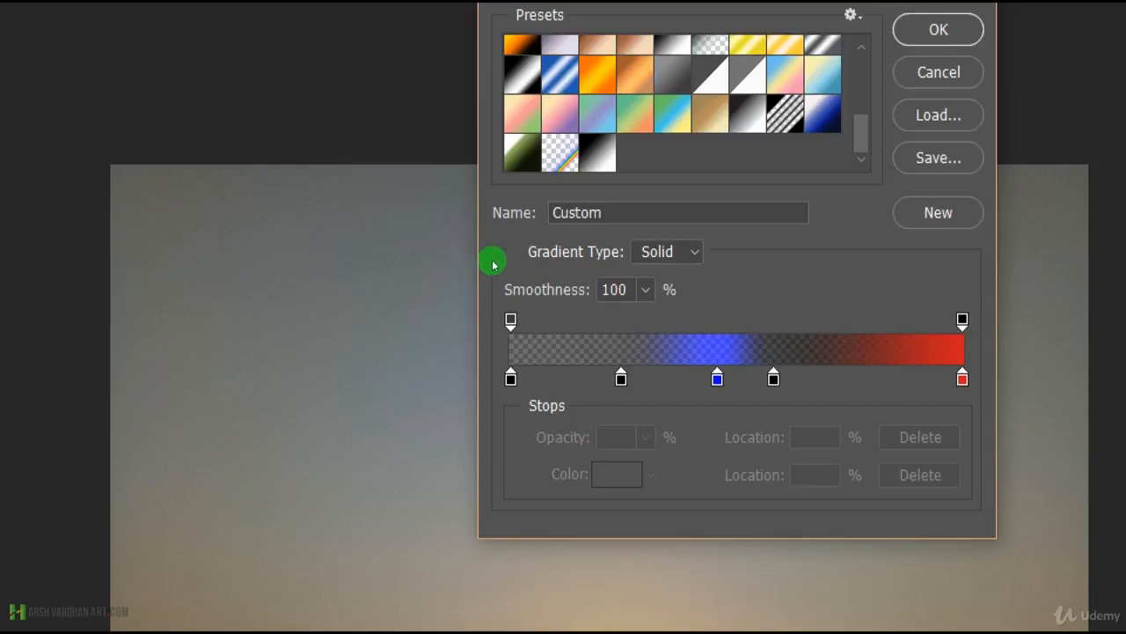
Remove the black color stop between the start and the blue stop, and set the starting opacity stop to 81%.
left_click_drag(493, 264, 498, 314)
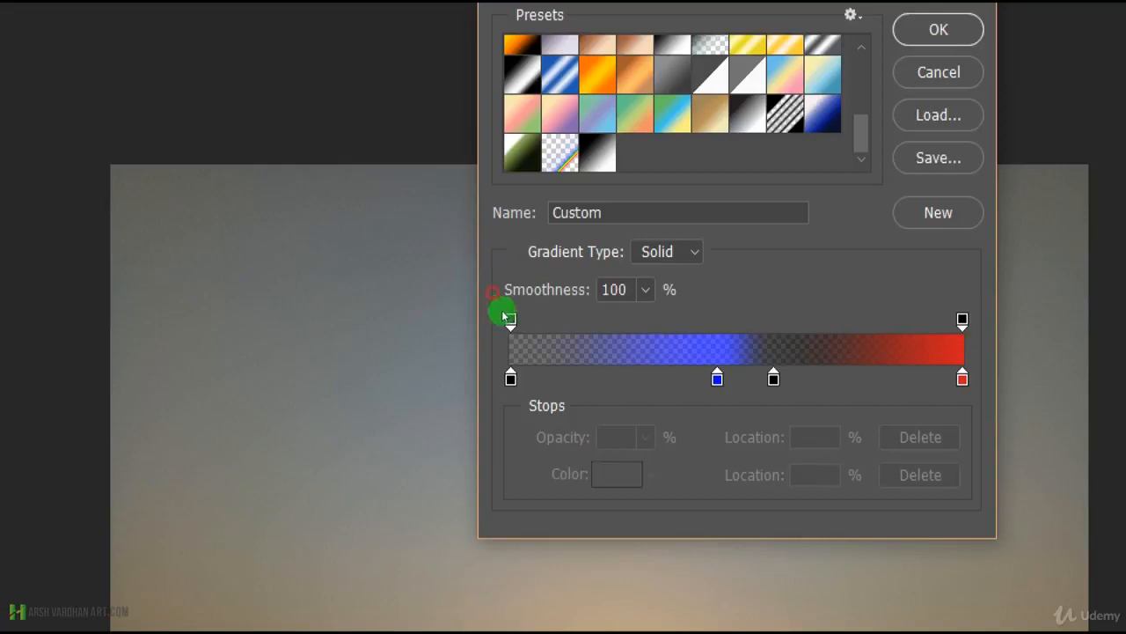
left_click(540, 264)
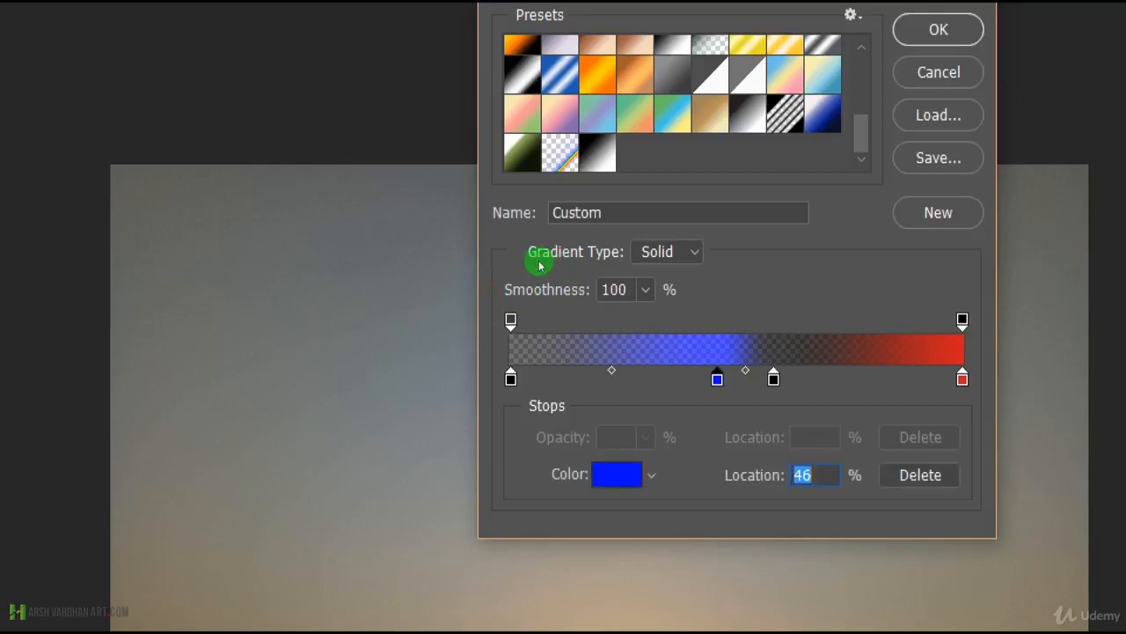
left_click(435, 233)
left_click(504, 301)
mouse_move(503, 300)
left_mouse_down()
mouse_move(491, 305)
mouse_move(500, 302)
left_mouse_up()
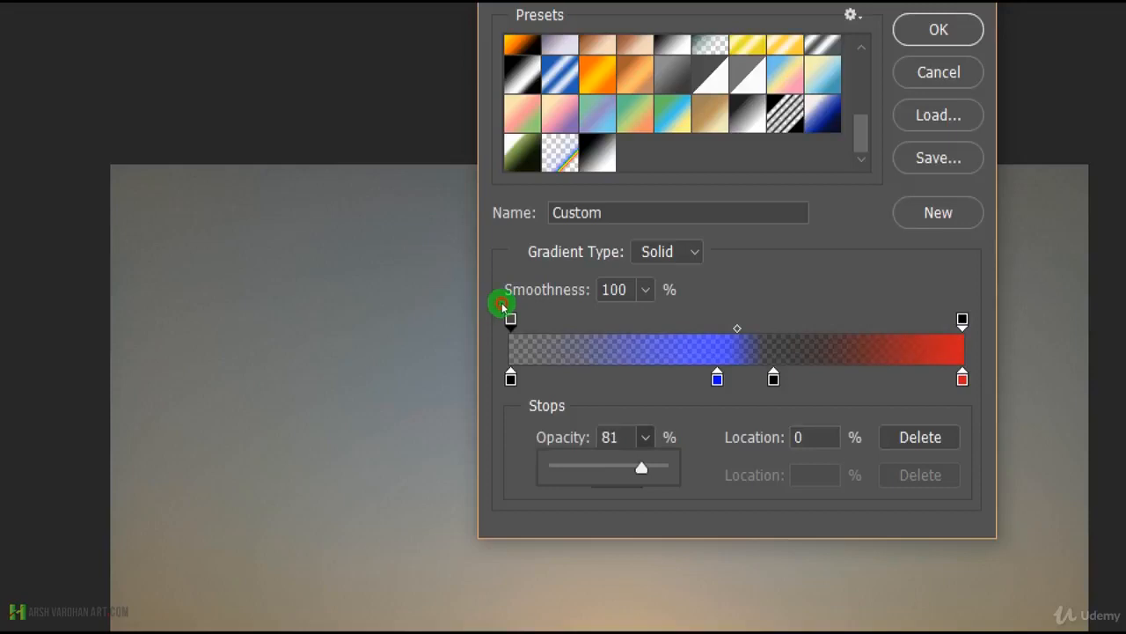
Try the opacity slider on the gradient's ending opacity stop and leave it at 100%.
left_click(664, 232)
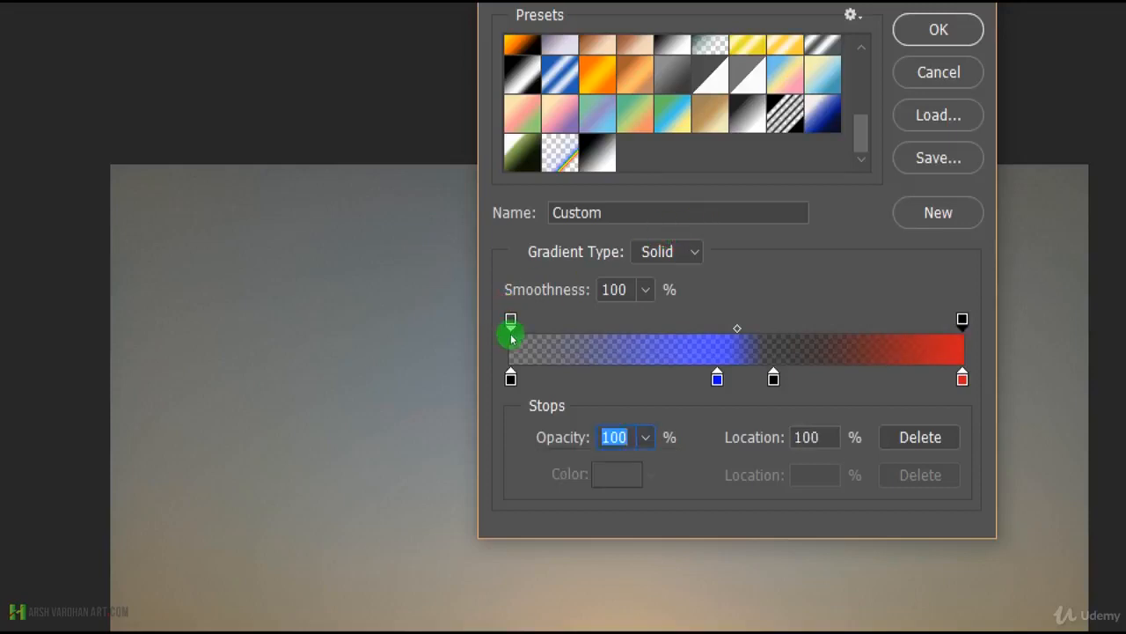
left_click(499, 304)
mouse_move(495, 307)
left_mouse_down()
mouse_move(465, 305)
mouse_move(506, 301)
left_mouse_up()
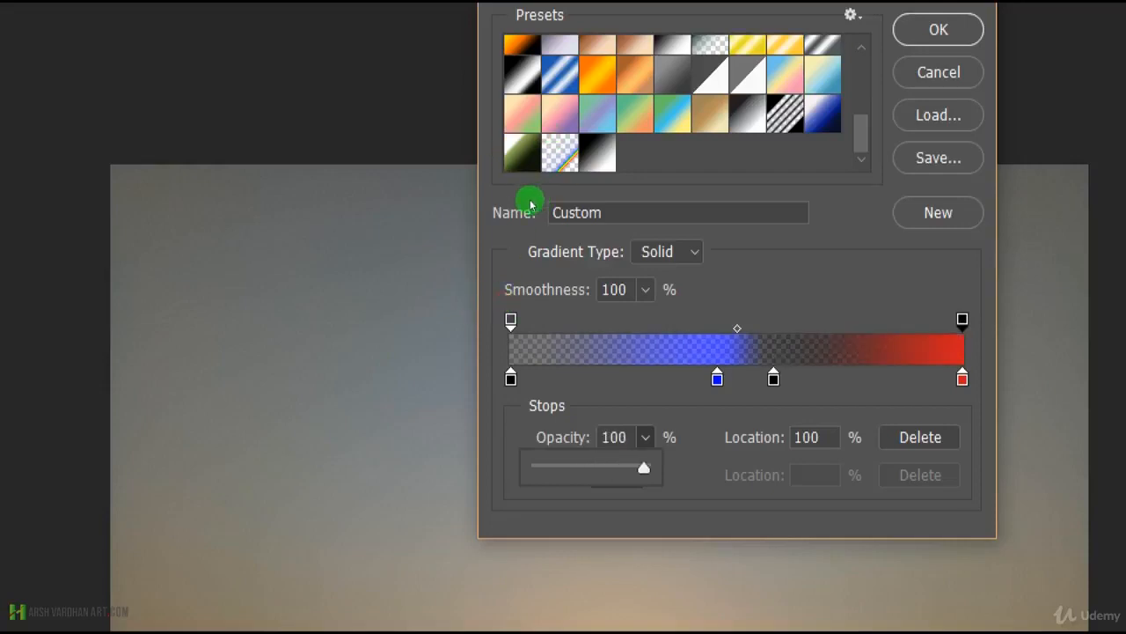
Change the gradient type from Solid to Noise.
left_click(528, 197)
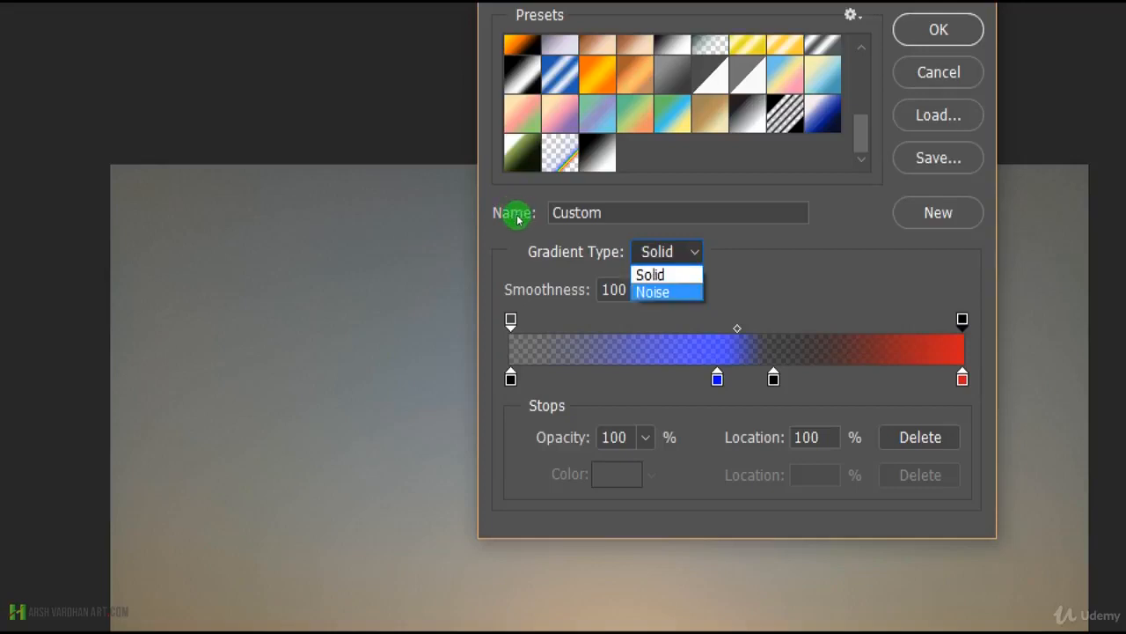
left_click(516, 222)
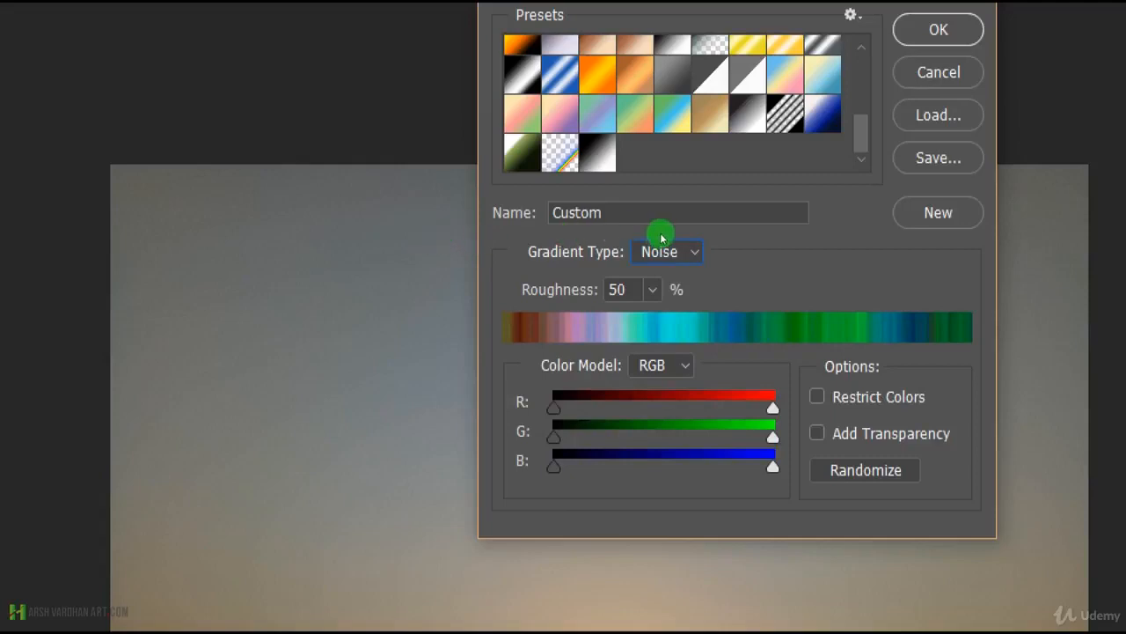
mouse_move(455, 282)
left_mouse_down()
mouse_move(498, 273)
mouse_move(439, 279)
left_mouse_up()
Look through the noise gradient's color models (RGB, HSB, LAB) and keep RGB.
left_click(518, 255)
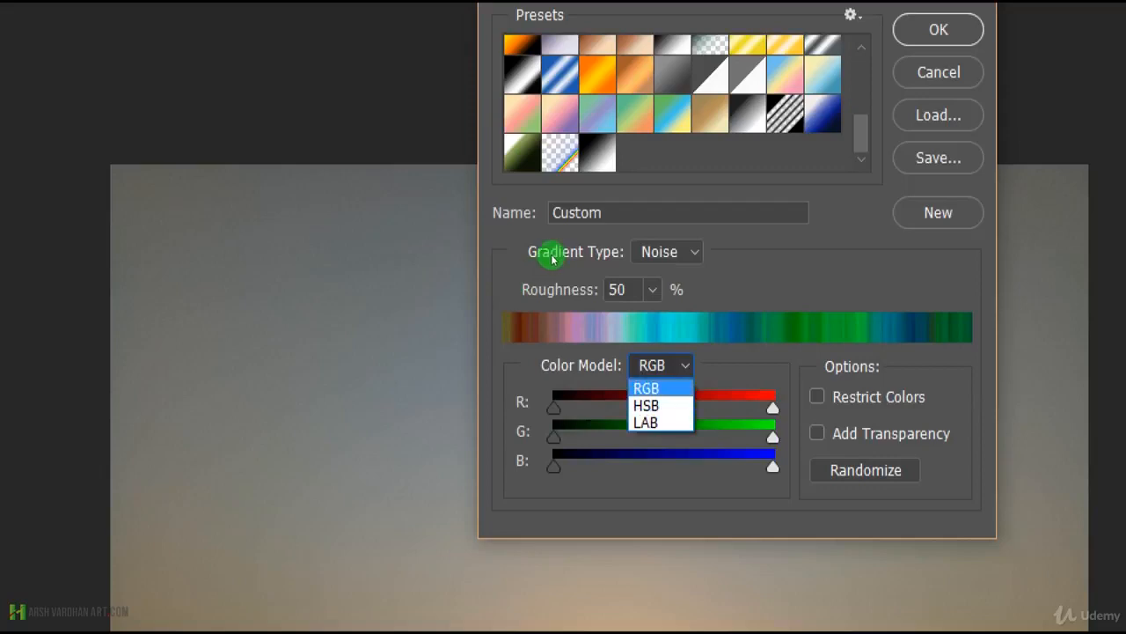
left_click(549, 256)
left_click(518, 255)
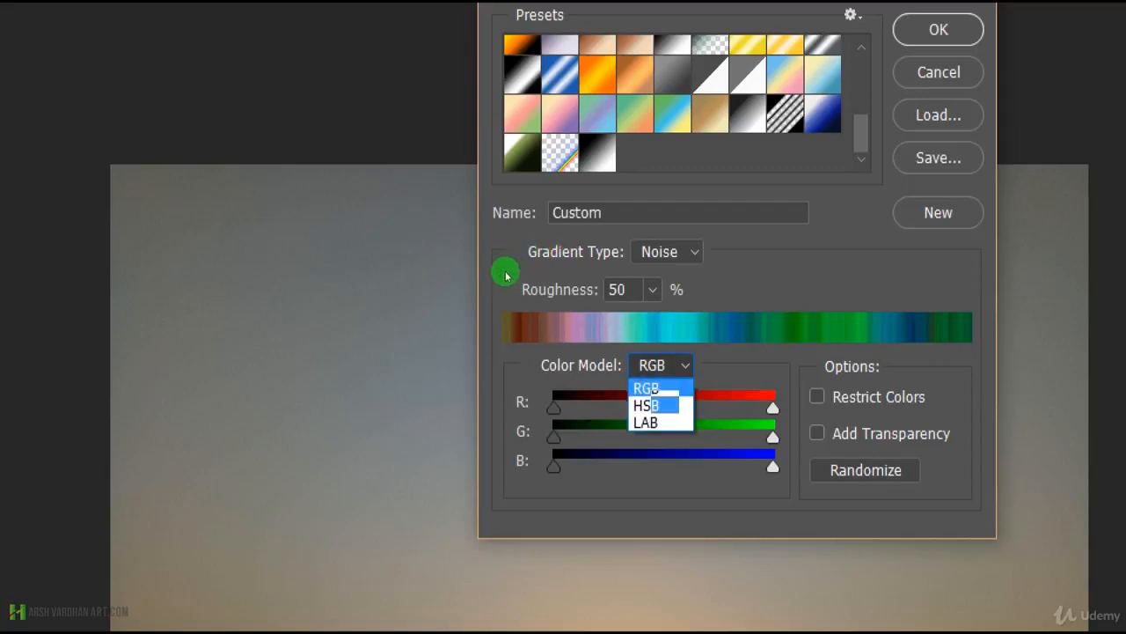
left_click(662, 385)
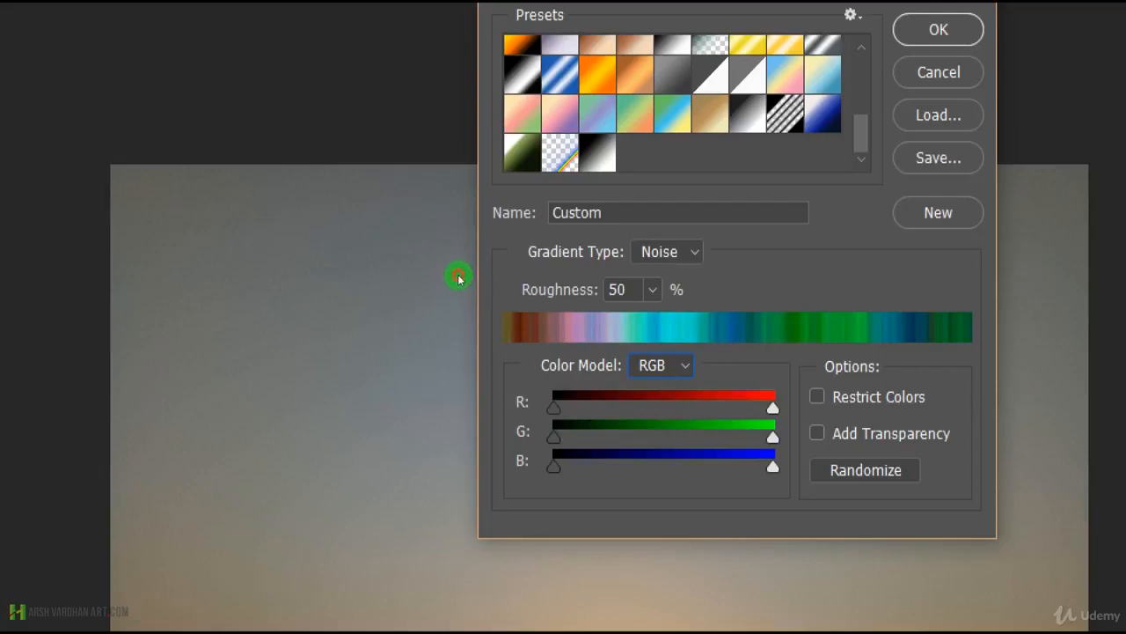
left_click(522, 254)
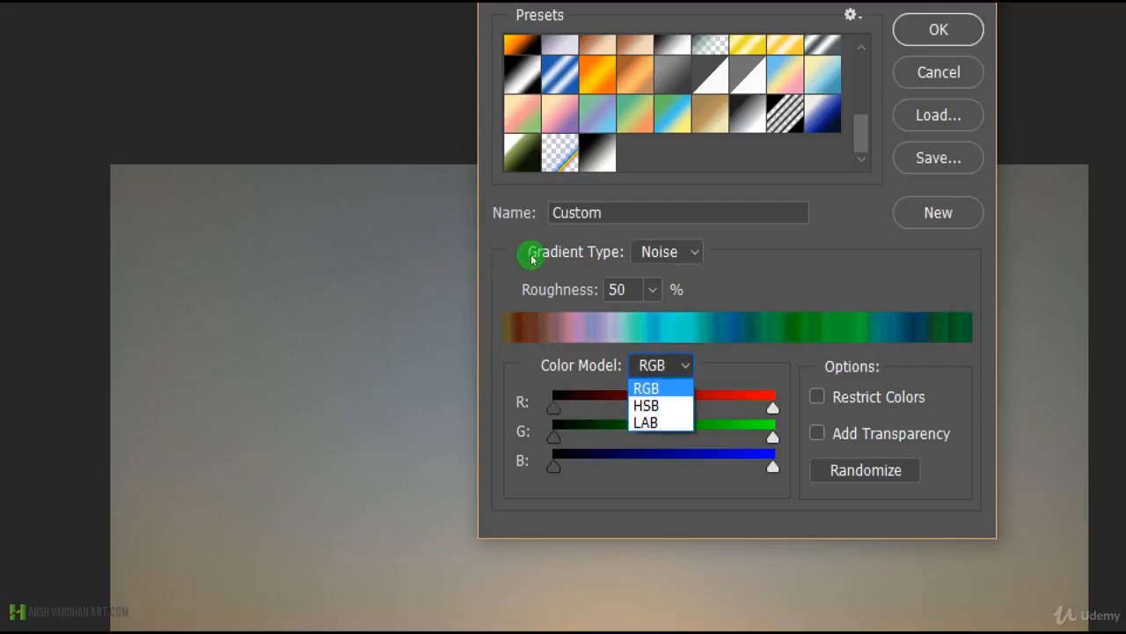
left_click(527, 254)
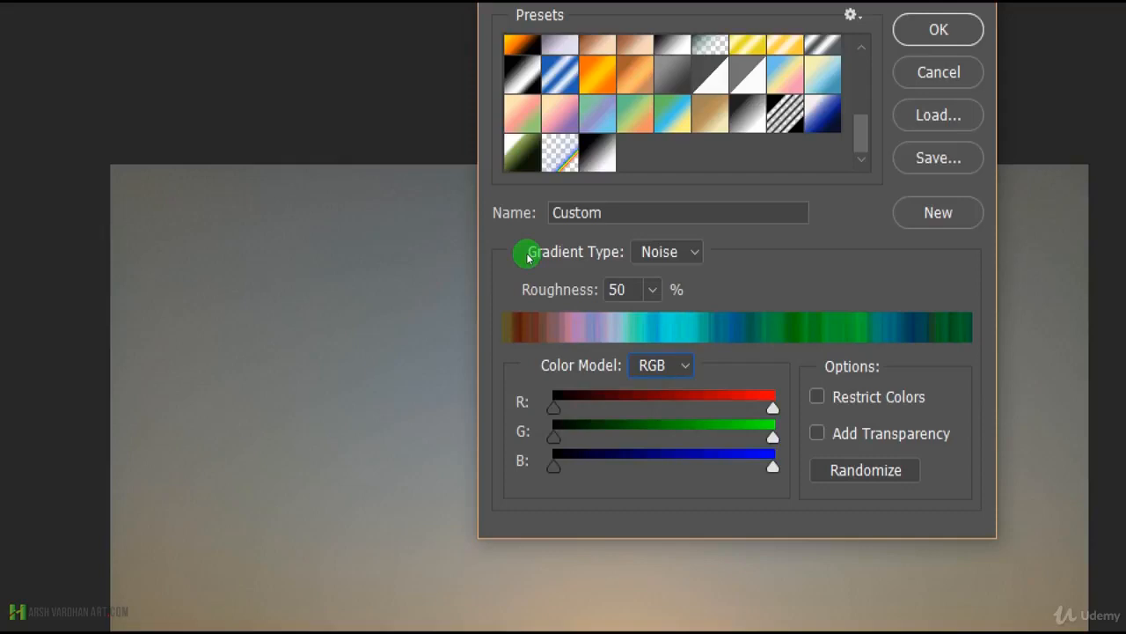
mouse_move(460, 279)
left_mouse_down()
mouse_move(498, 274)
mouse_move(450, 274)
mouse_move(510, 287)
mouse_move(443, 285)
left_mouse_up()
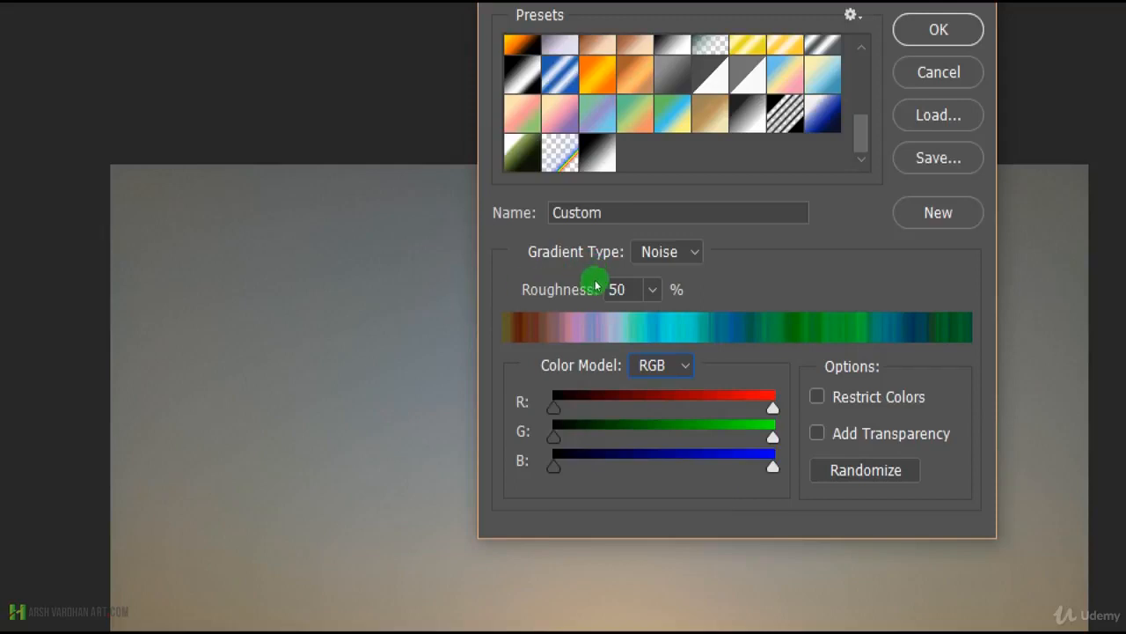
Try the Restrict Colors and Add Transparency options on the noise gradient, leaving both off.
left_click(817, 397)
left_click(817, 397)
left_click(817, 433)
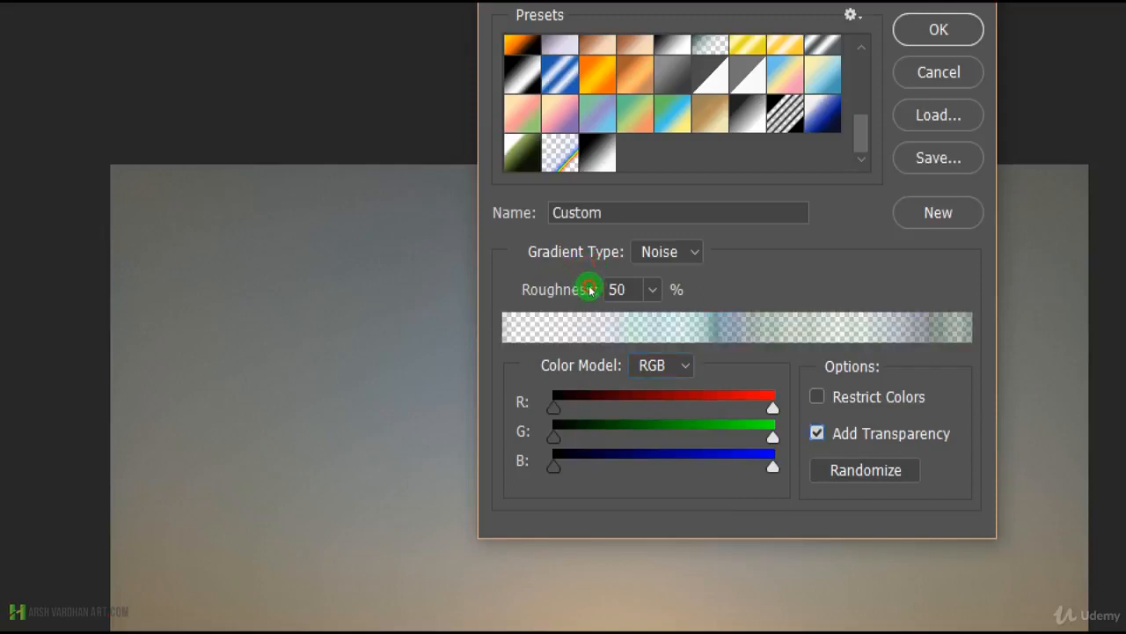
left_click(817, 433)
left_click(818, 433)
left_click(818, 433)
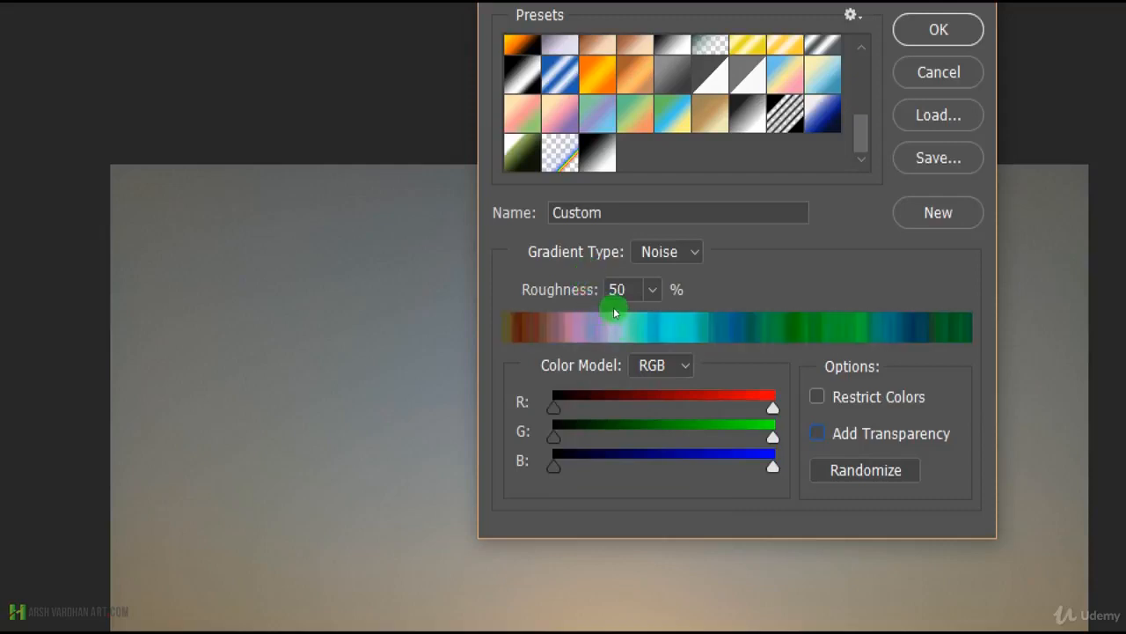
Randomize the noise gradient's colors several times.
left_click(866, 470)
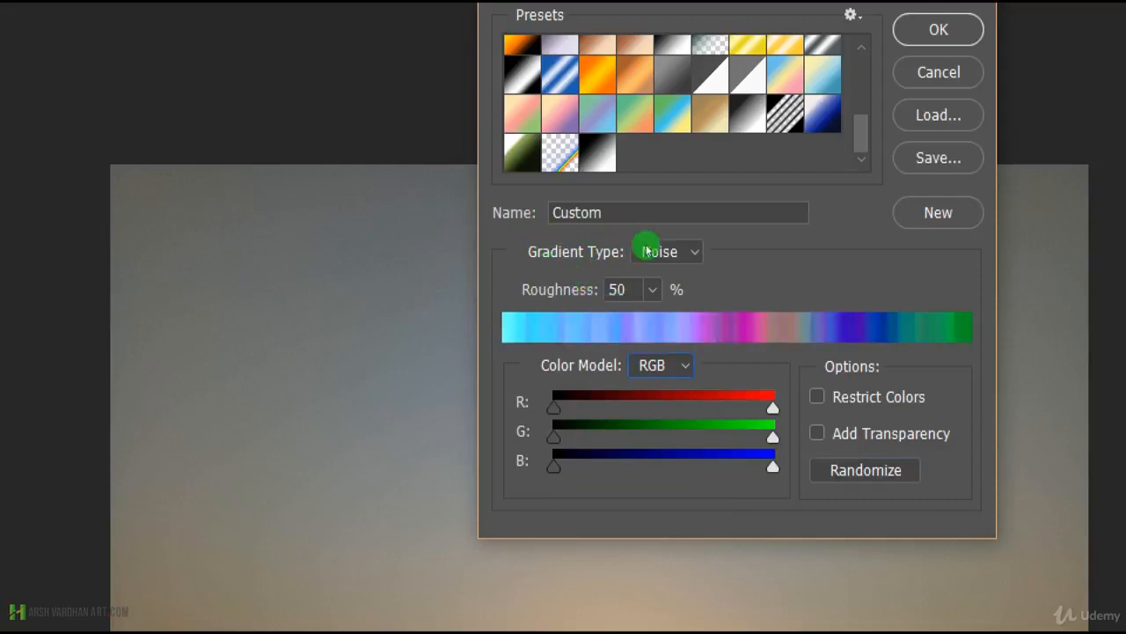
left_click(866, 470)
left_click(866, 470)
left_click(866, 470)
left_click(865, 470)
left_click(866, 469)
left_click(866, 470)
left_click(866, 470)
left_click(866, 470)
Return the gradient type to Solid and apply the orange-yellow-orange preset as the active gradient.
left_click(667, 251)
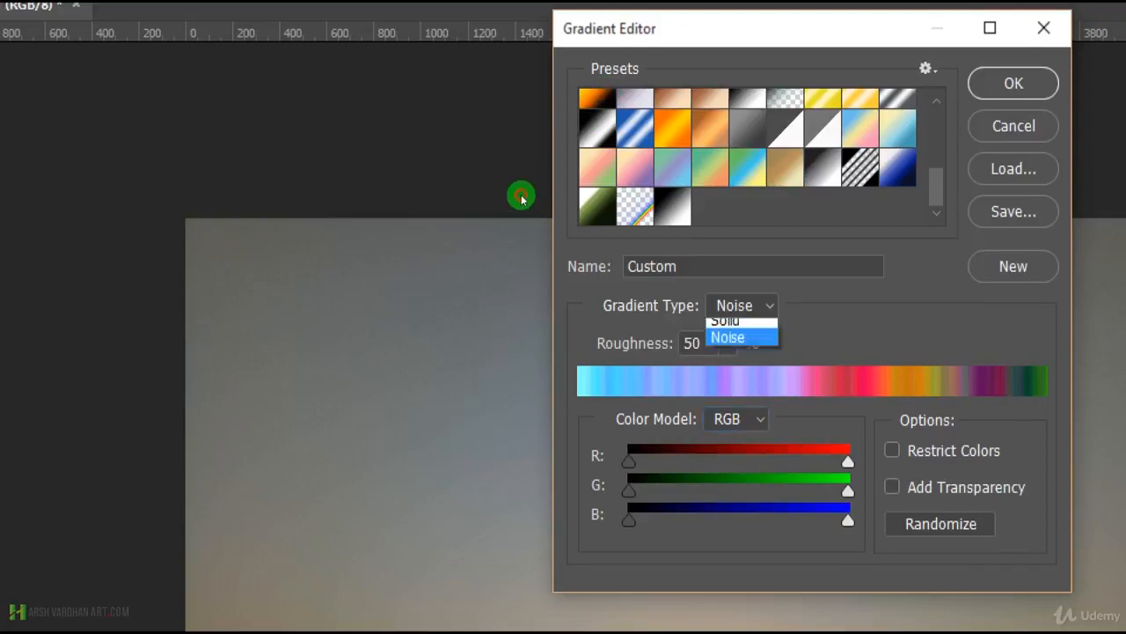
left_click(728, 322)
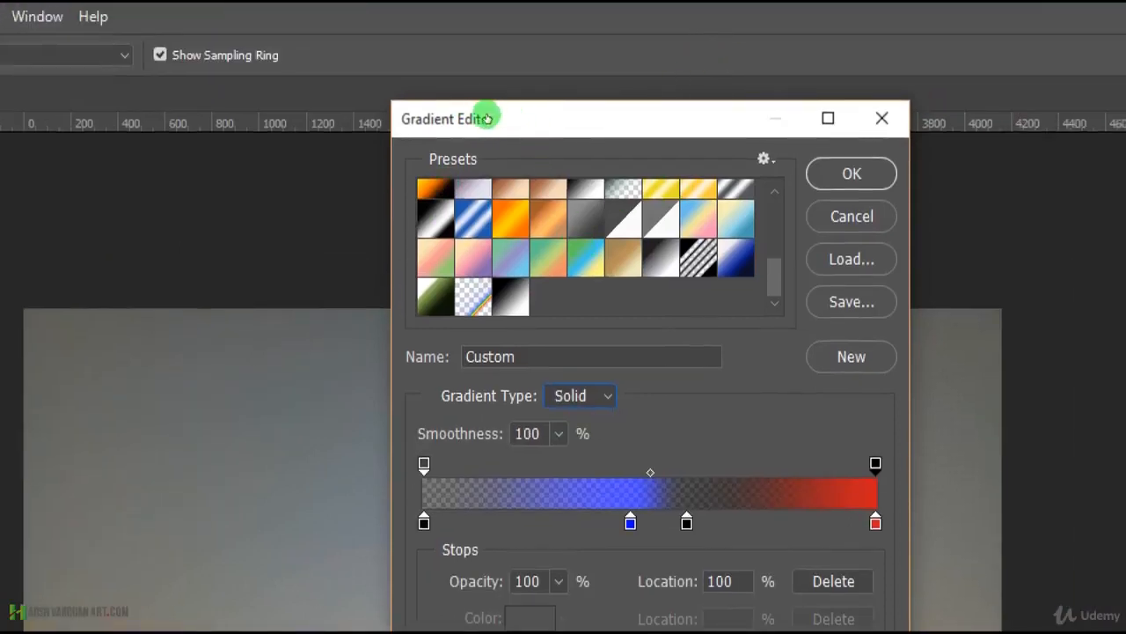
left_click(672, 128)
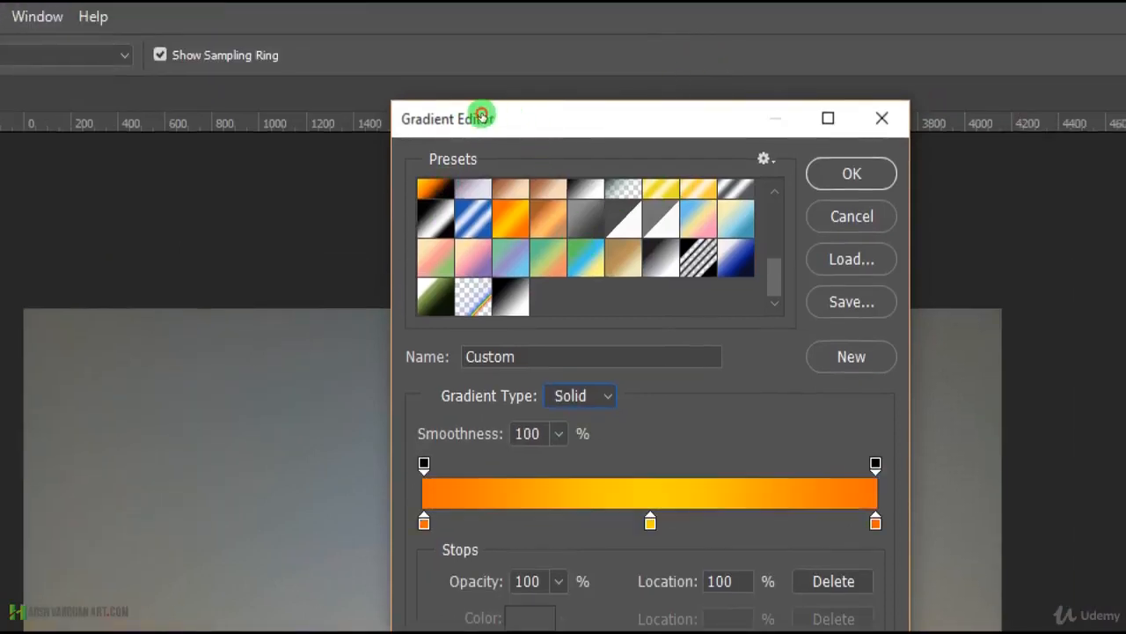
key("Return")
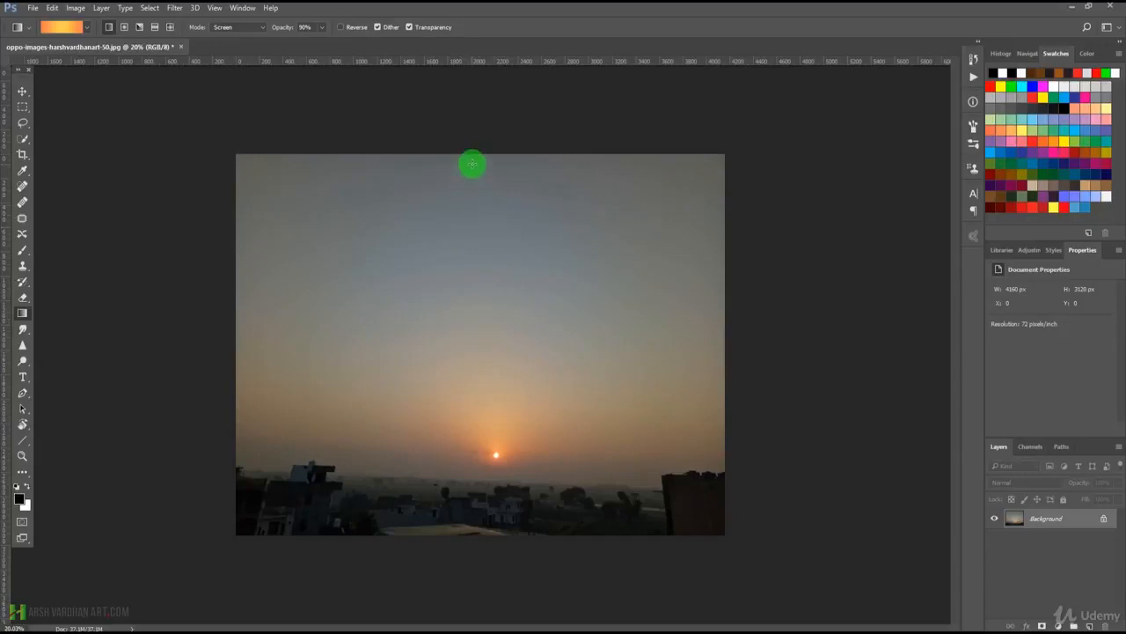
Try the linear gradient vertically over the photo, first downward from the top edge and then upward from the bottom edge, undoing each.
left_click_drag(472, 156, 469, 434)
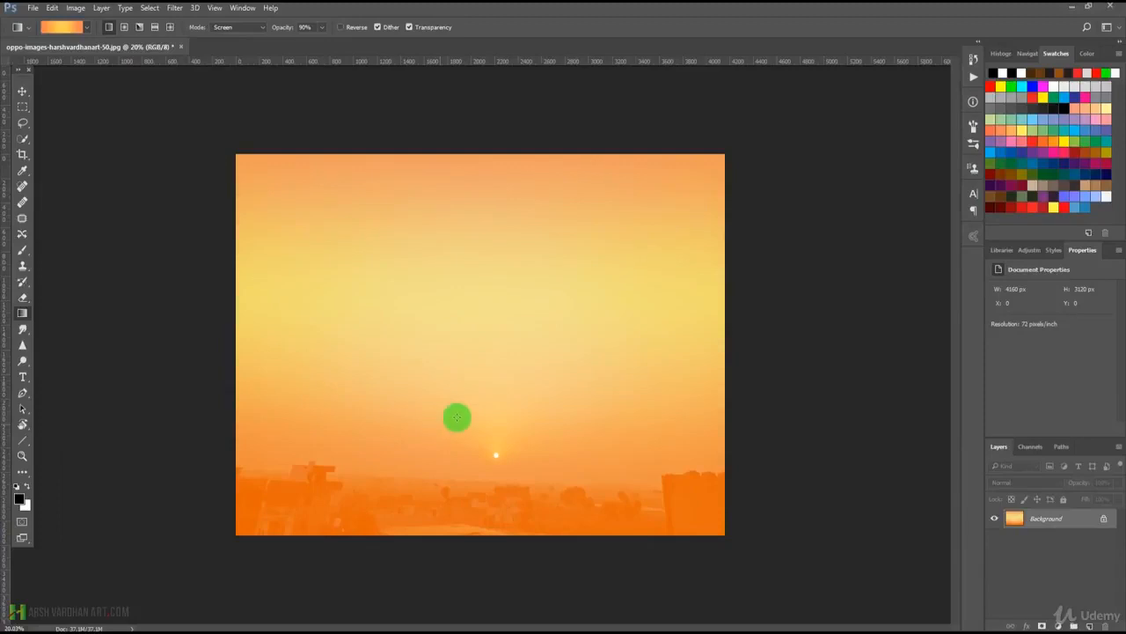
key("ctrl+z")
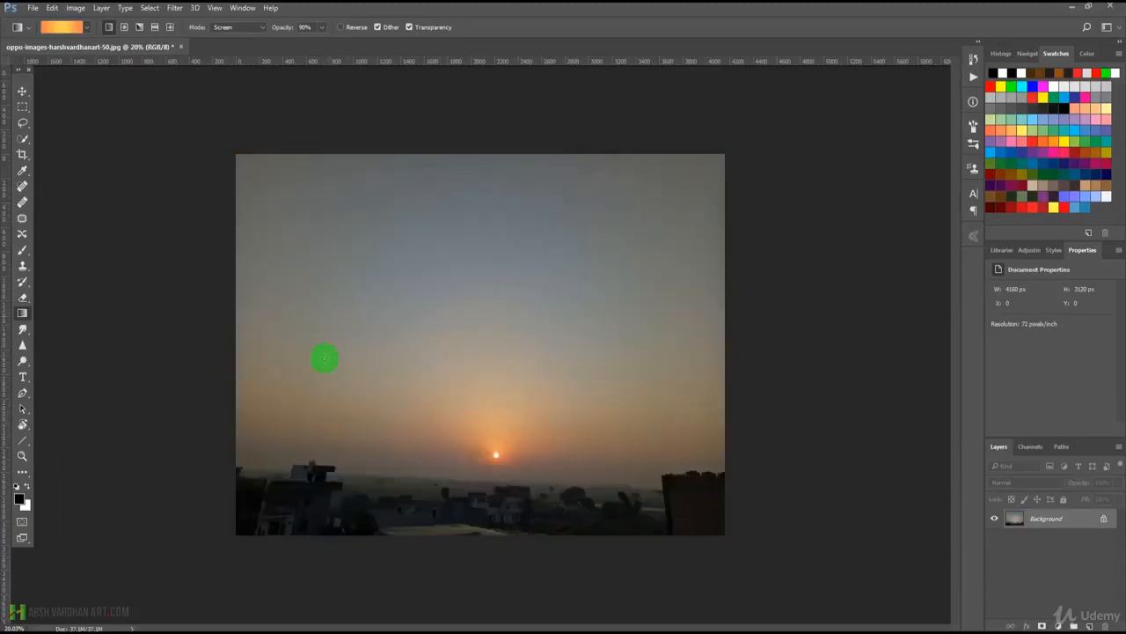
left_click_drag(486, 541, 483, 272)
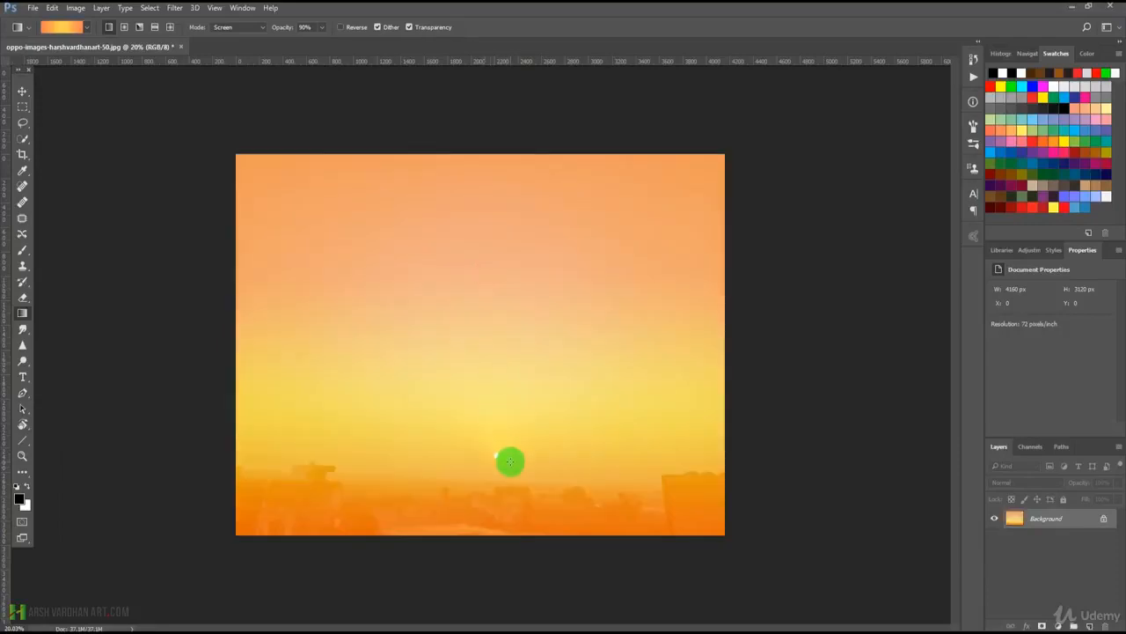
key("ctrl+z")
Try the linear gradient horizontally over the photo, first from the left edge and then from the right edge, undoing each.
left_click_drag(217, 333, 531, 329)
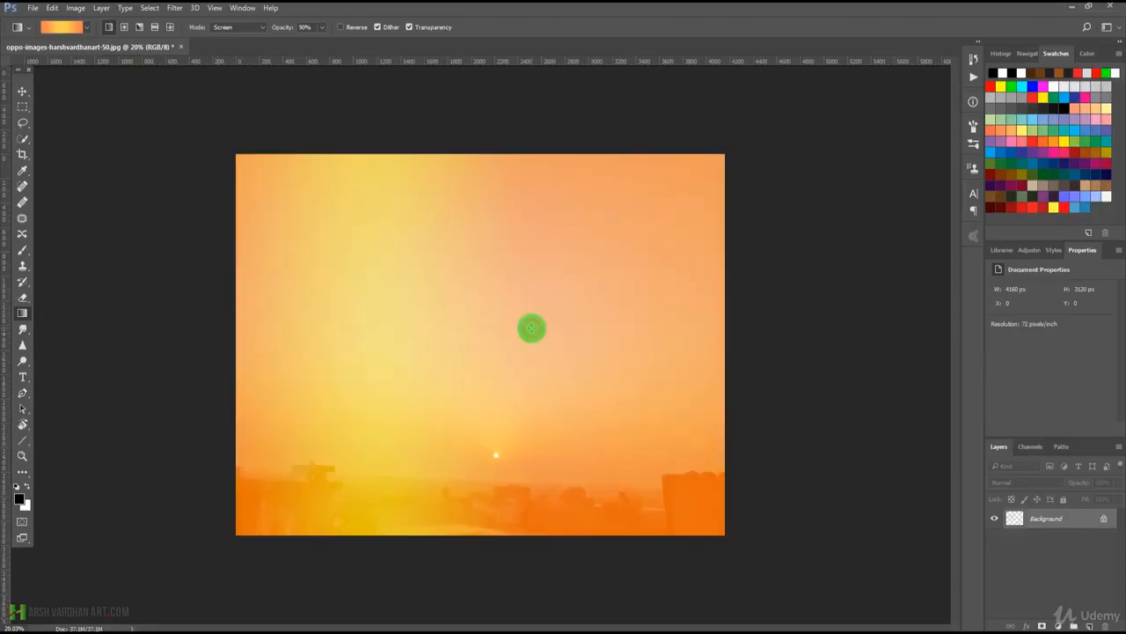
key("ctrl+z")
left_click_drag(757, 317, 648, 318)
left_click_drag(453, 317, 453, 317)
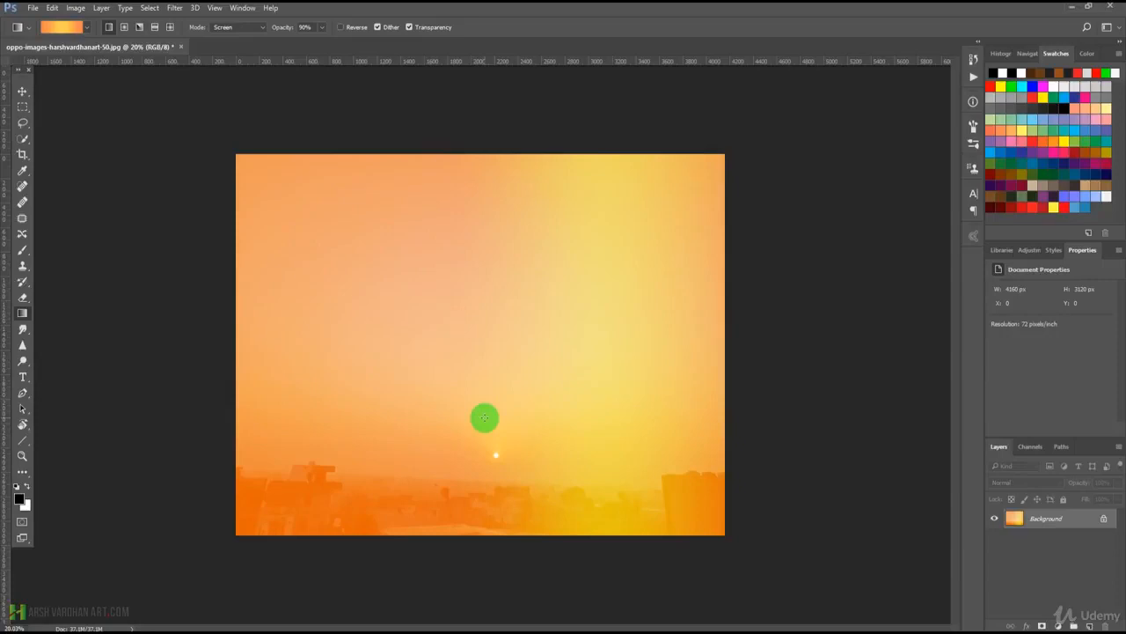
key("ctrl+z")
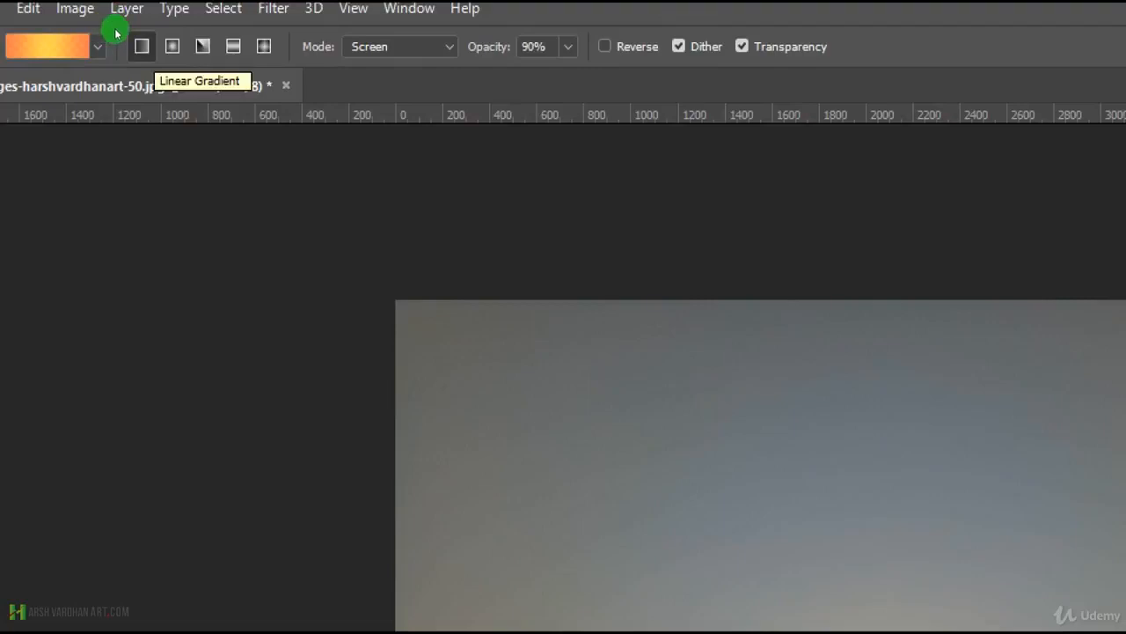
Switch to the radial gradient style, draw it outward from the photo's centre, undo it, and redraw it from the upper-right corner to the centre.
left_click(173, 46)
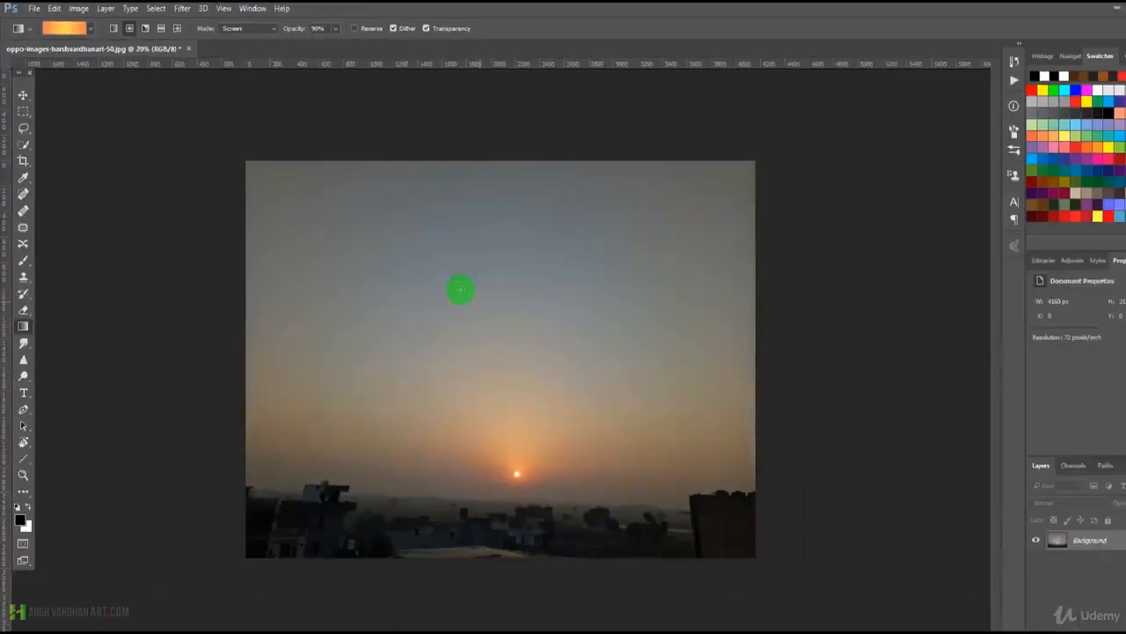
left_click_drag(557, 308, 739, 209)
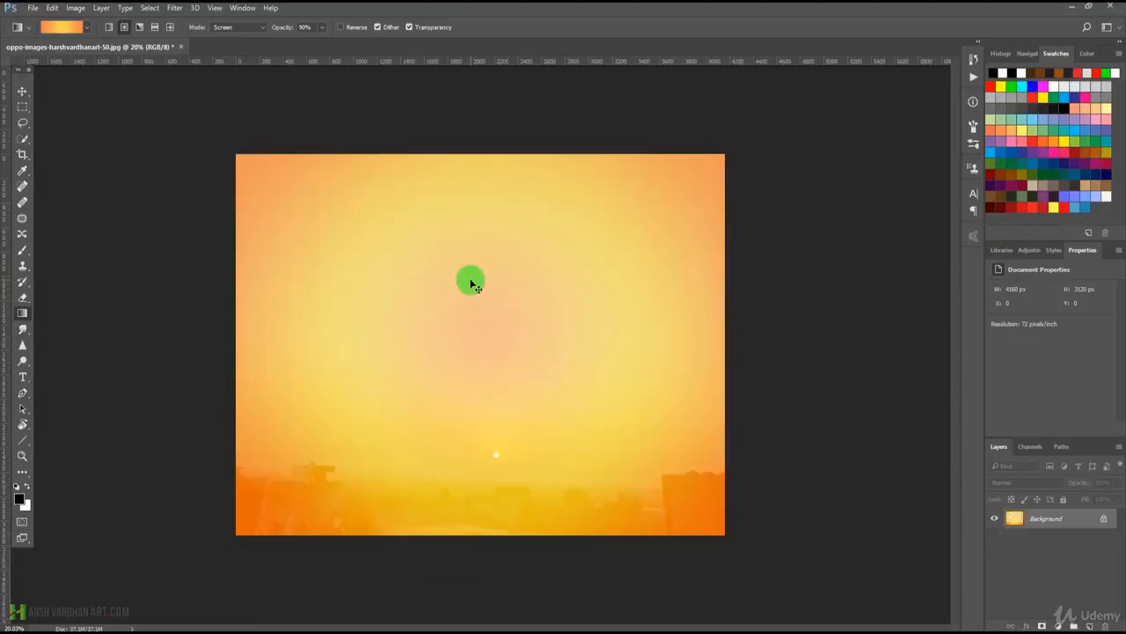
key("ctrl+z")
left_click_drag(735, 166, 495, 331)
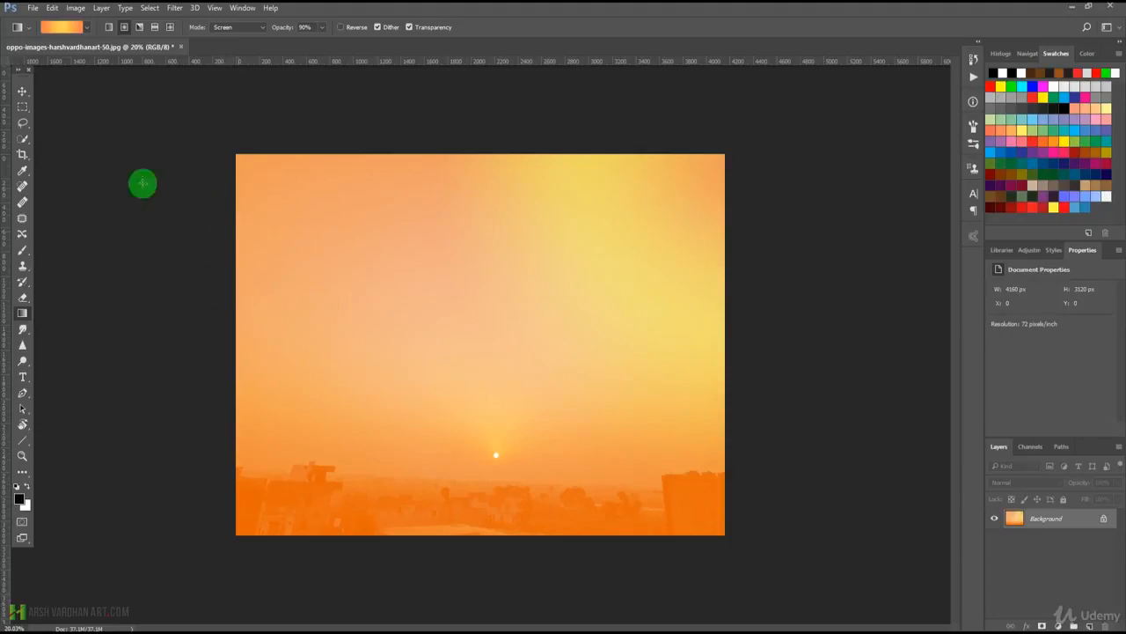
Make the Black, White preset the active gradient and undo the orange radial gradient on the photo.
left_click(60, 31)
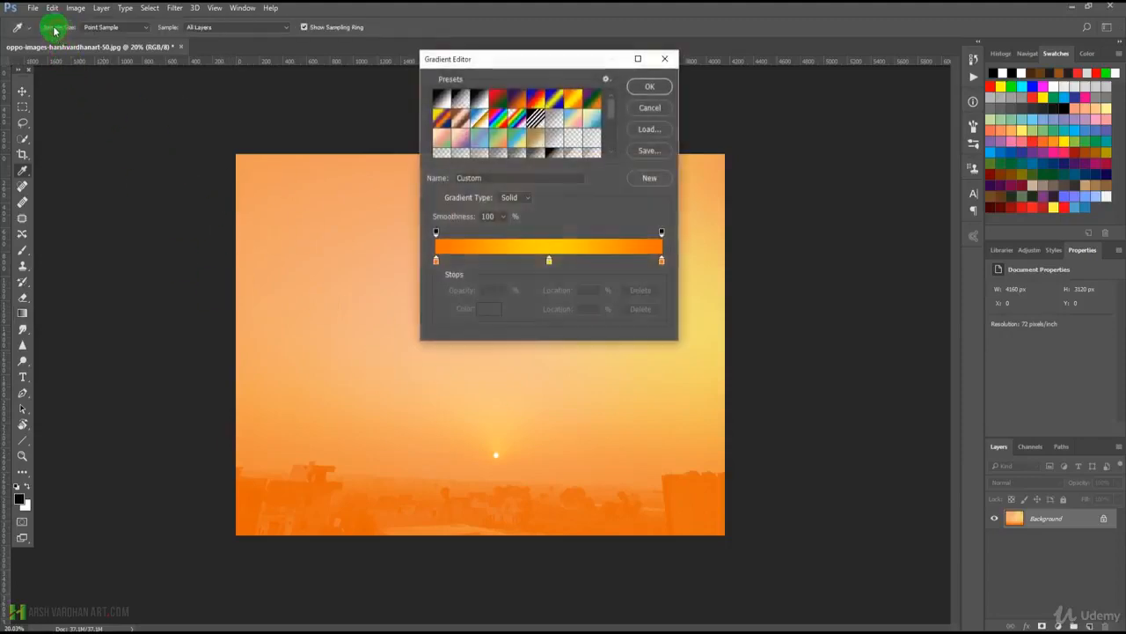
left_click(481, 100)
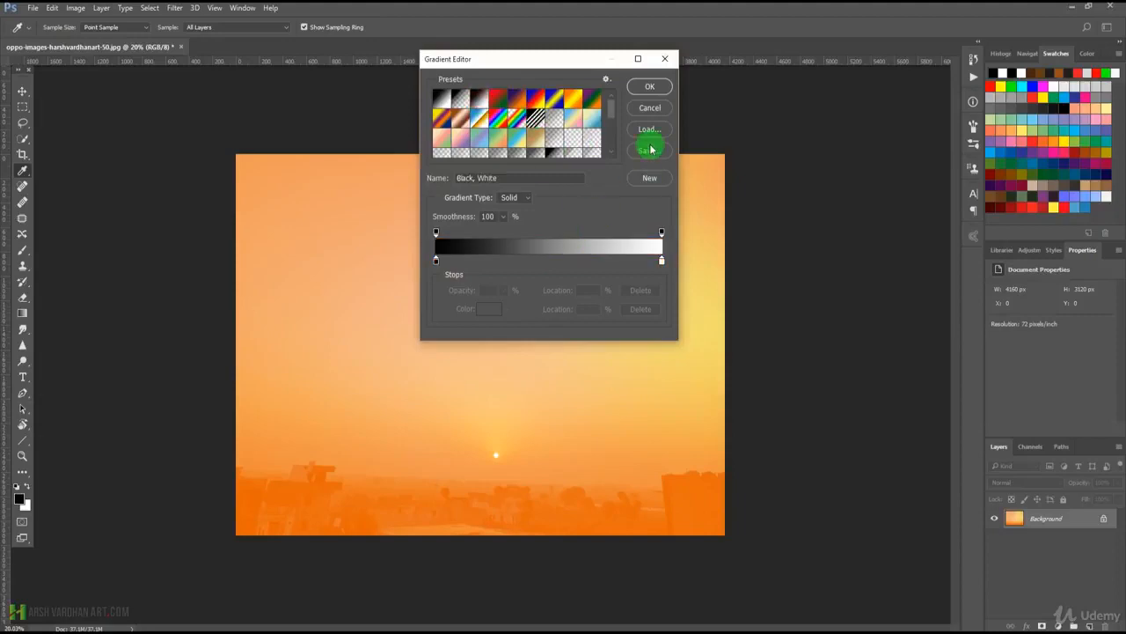
left_click(650, 86)
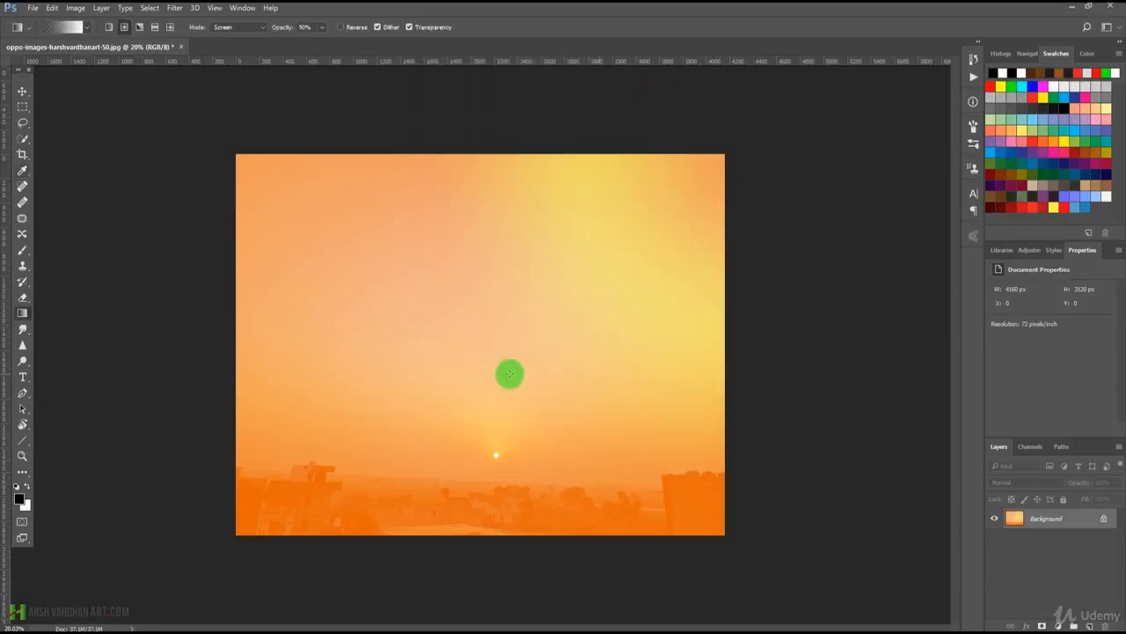
key("ctrl+z")
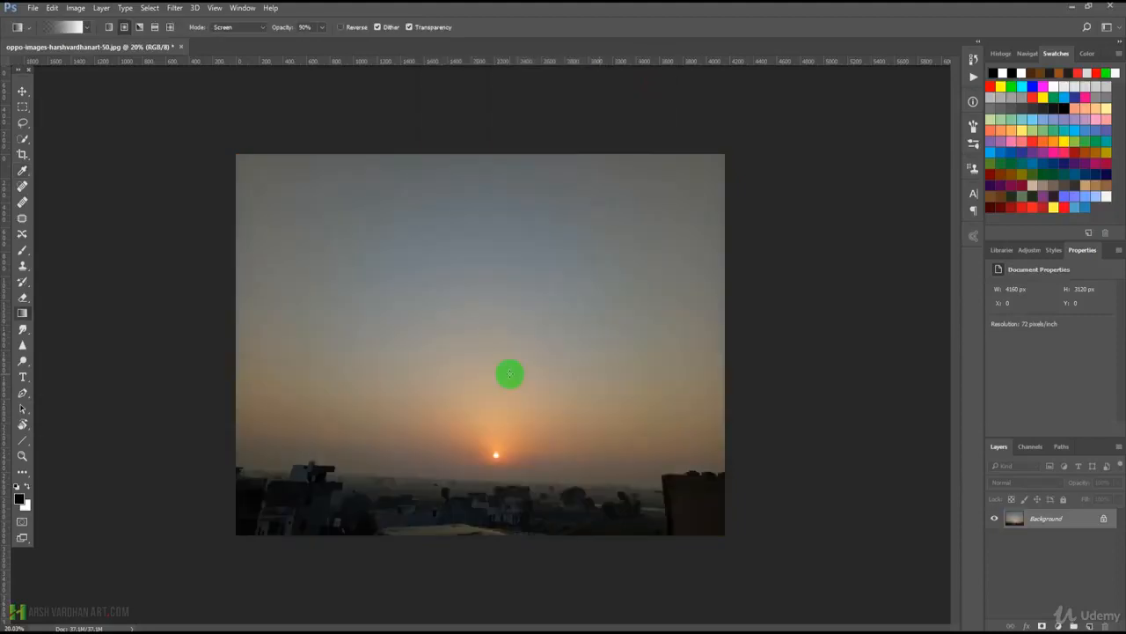
Add a new layer above the Background, try a black-to-white radial gradient from its centre outward, and undo the gradient.
left_click(1090, 624)
left_click_drag(492, 347, 725, 382)
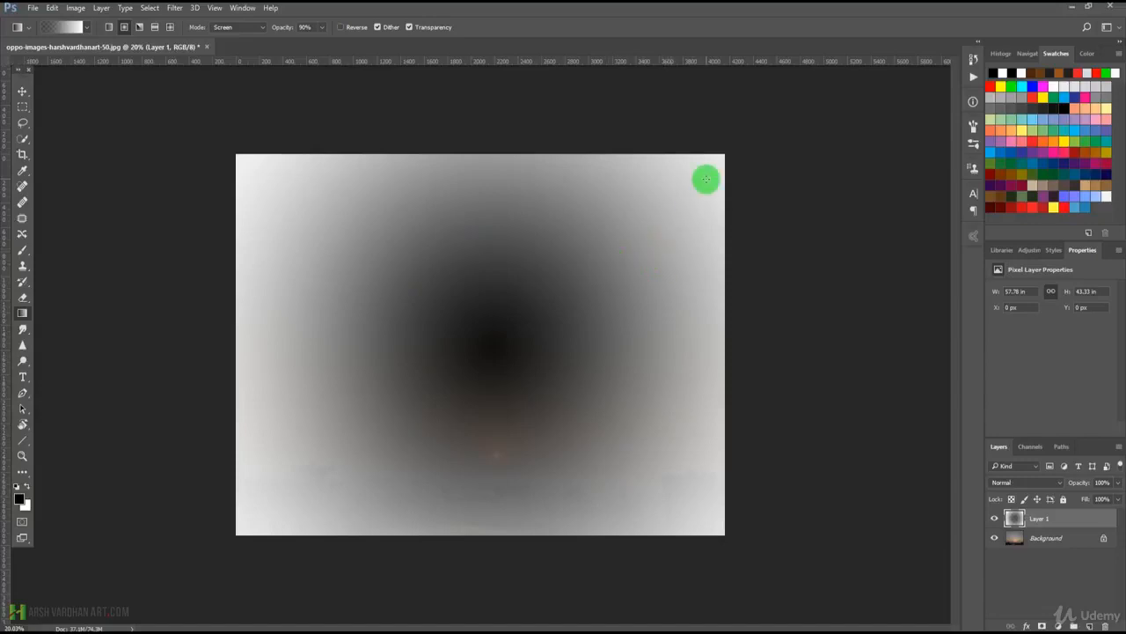
key("ctrl+z")
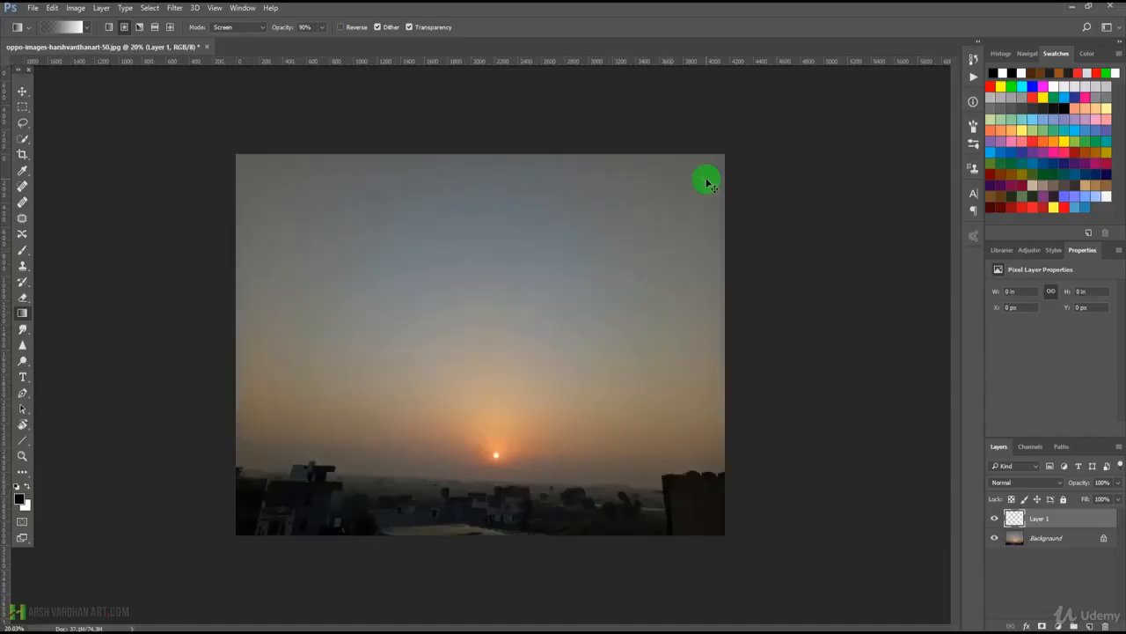
Try the radial gradient from the upper-right corner inward and, with Reverse enabled, from the photo's centre outward, undoing each.
left_click_drag(726, 152, 495, 343)
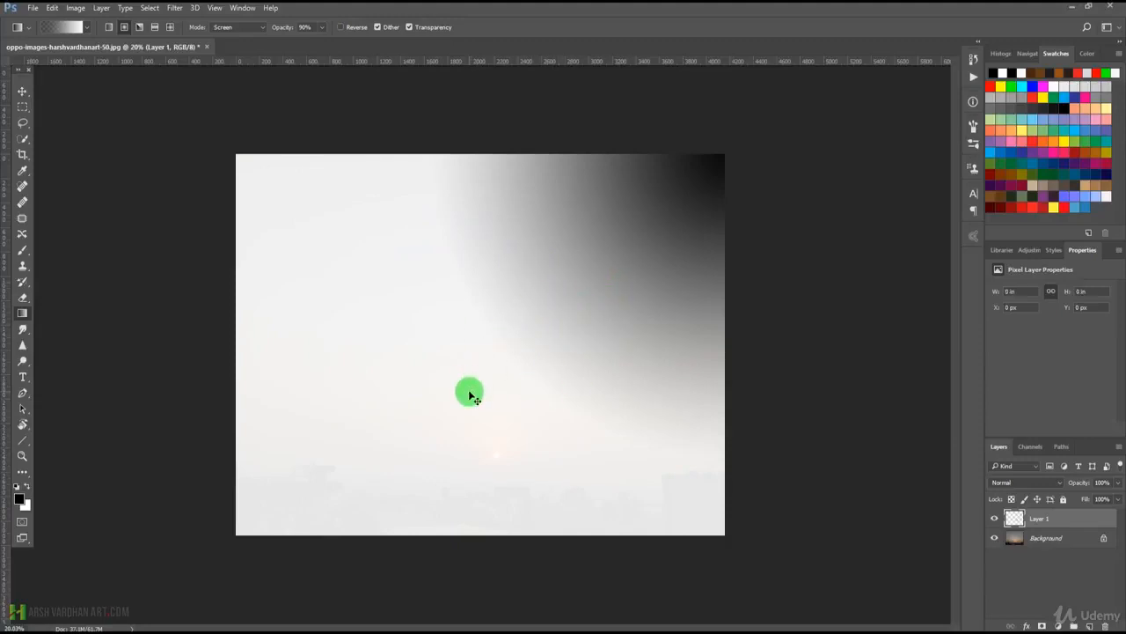
key("ctrl+z")
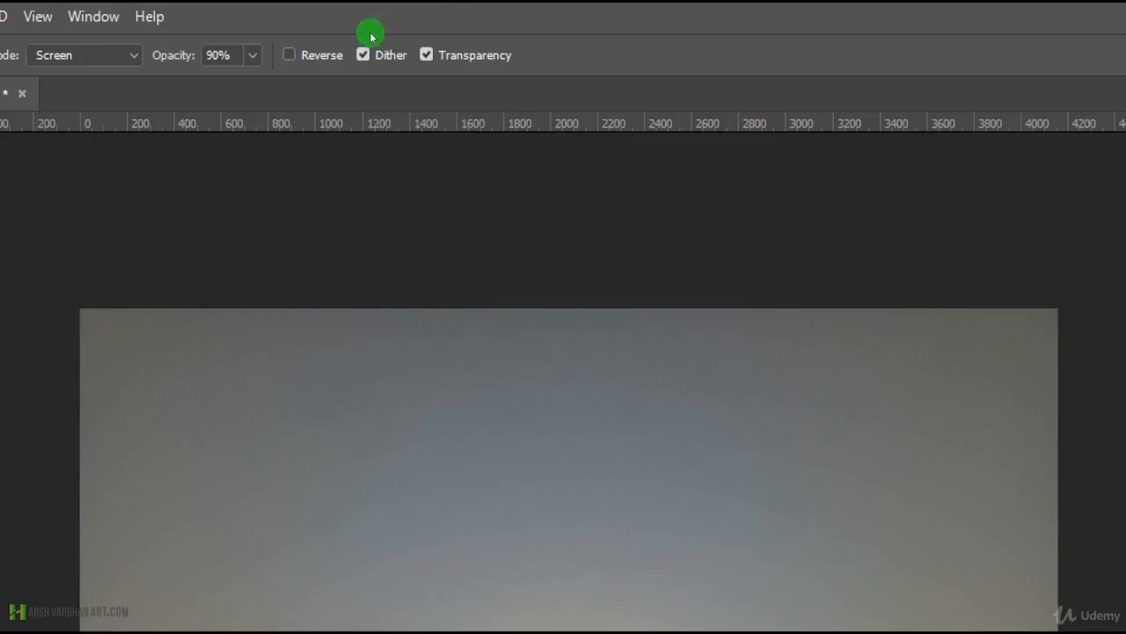
left_click(330, 54)
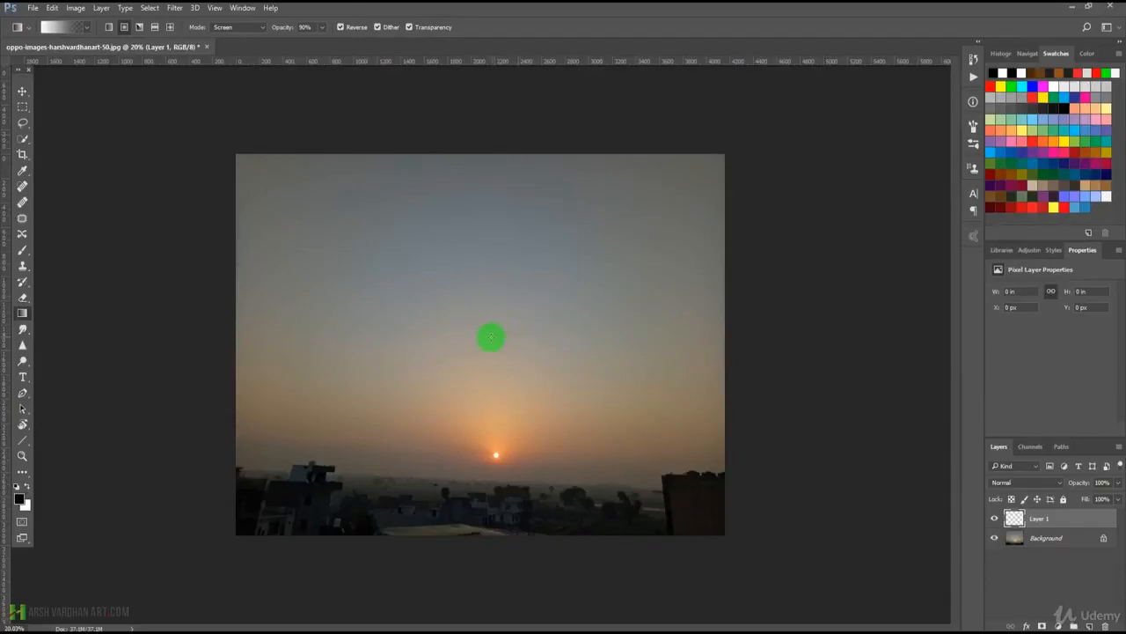
left_click_drag(491, 337, 741, 146)
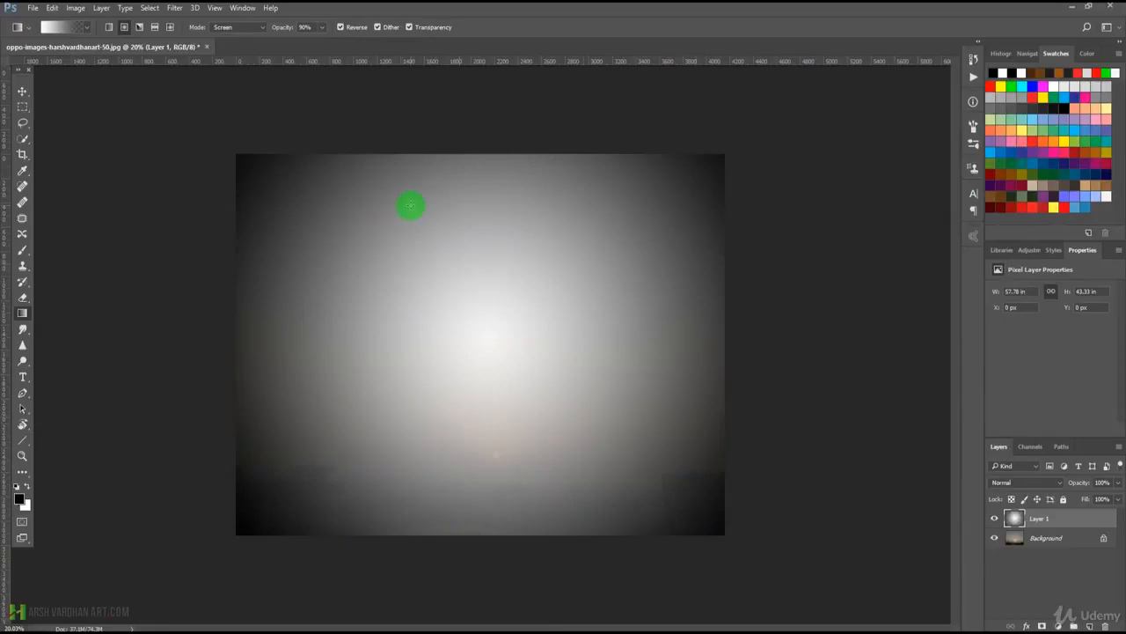
key("ctrl+z")
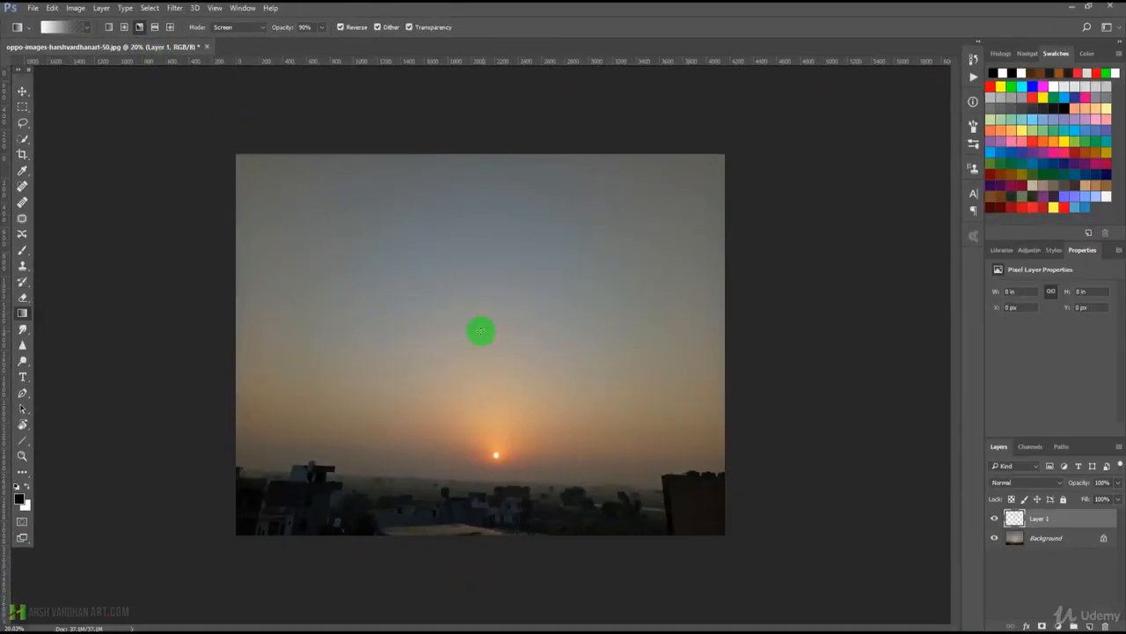
Try the angle gradient style from the photo's centre toward the upper-right, lower-left and upper-left, undoing each gradient.
left_click_drag(479, 331, 776, 196)
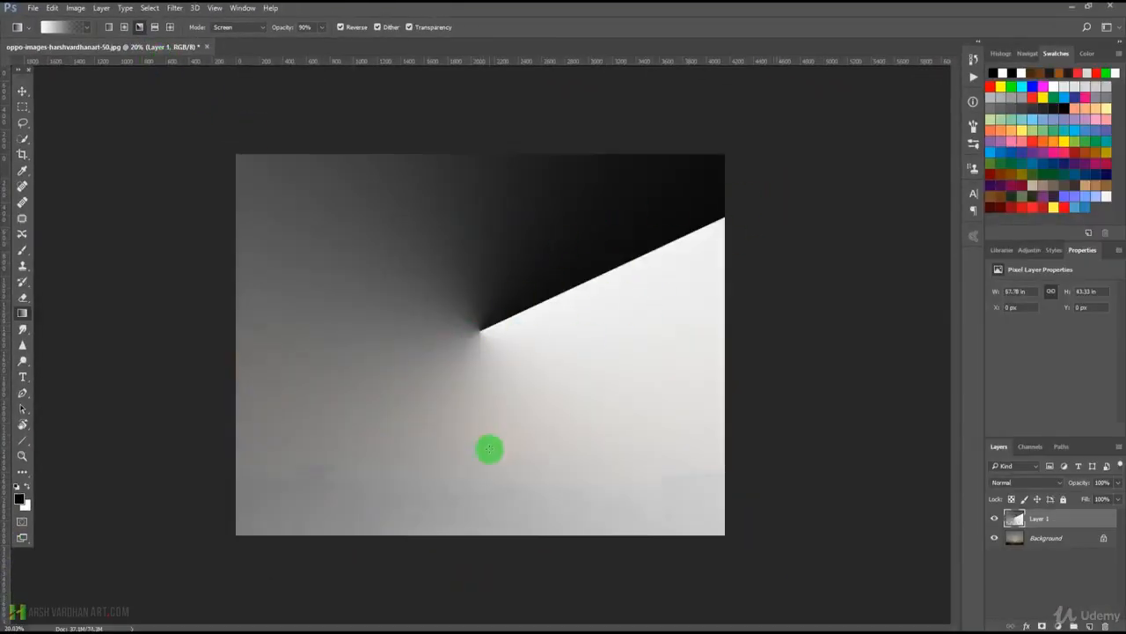
key("ctrl+z")
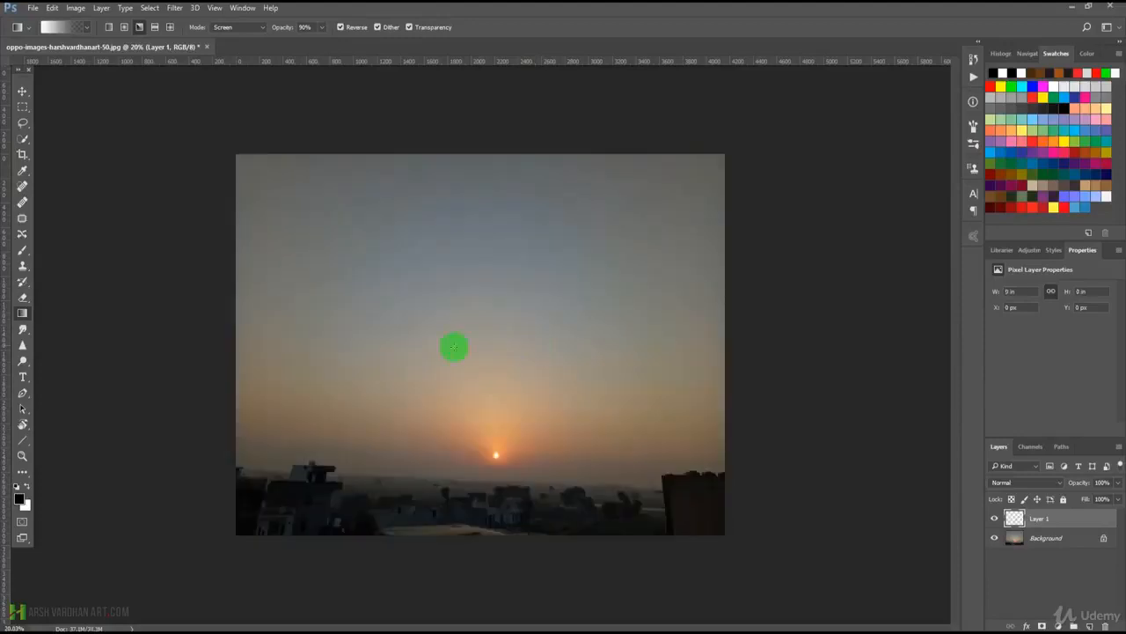
left_click_drag(482, 341, 232, 547)
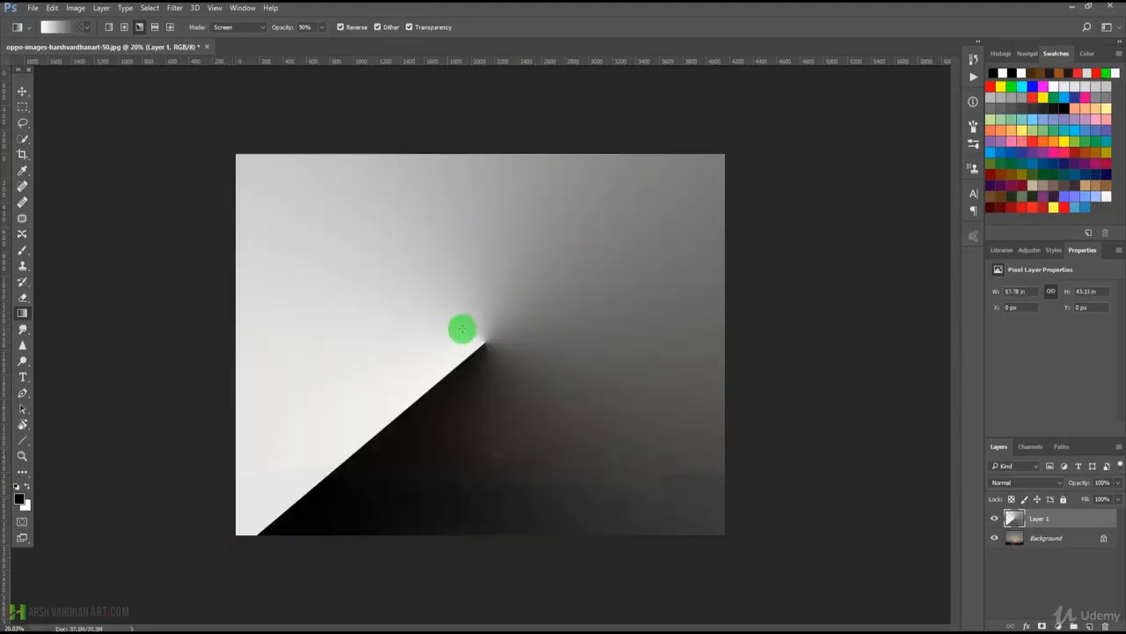
key("ctrl+z")
left_click_drag(483, 345, 228, 139)
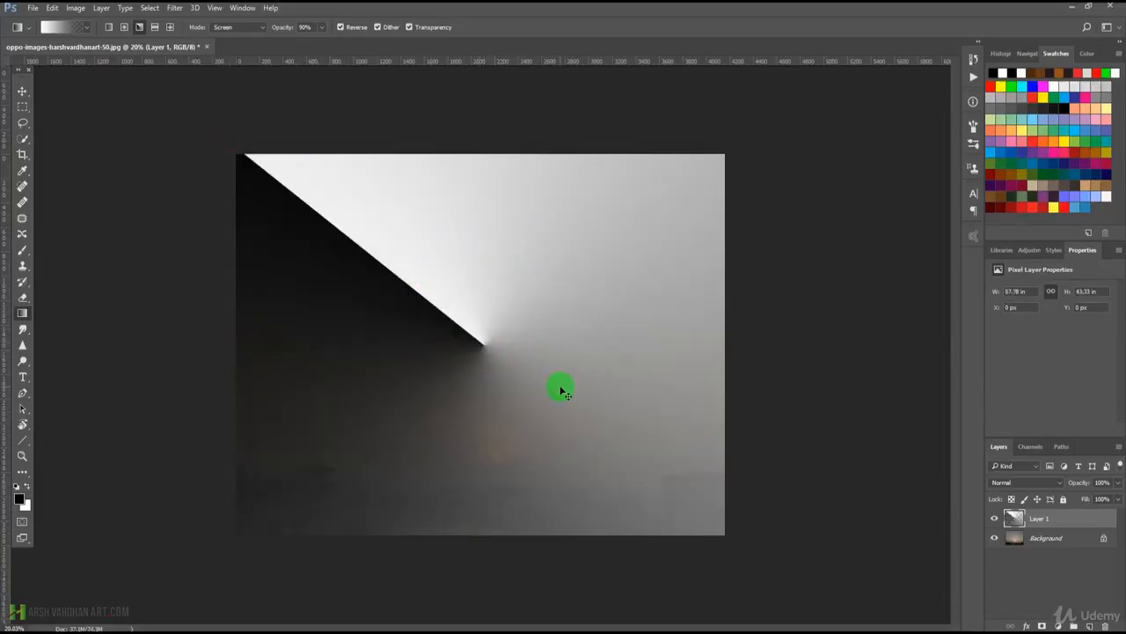
key("ctrl+z")
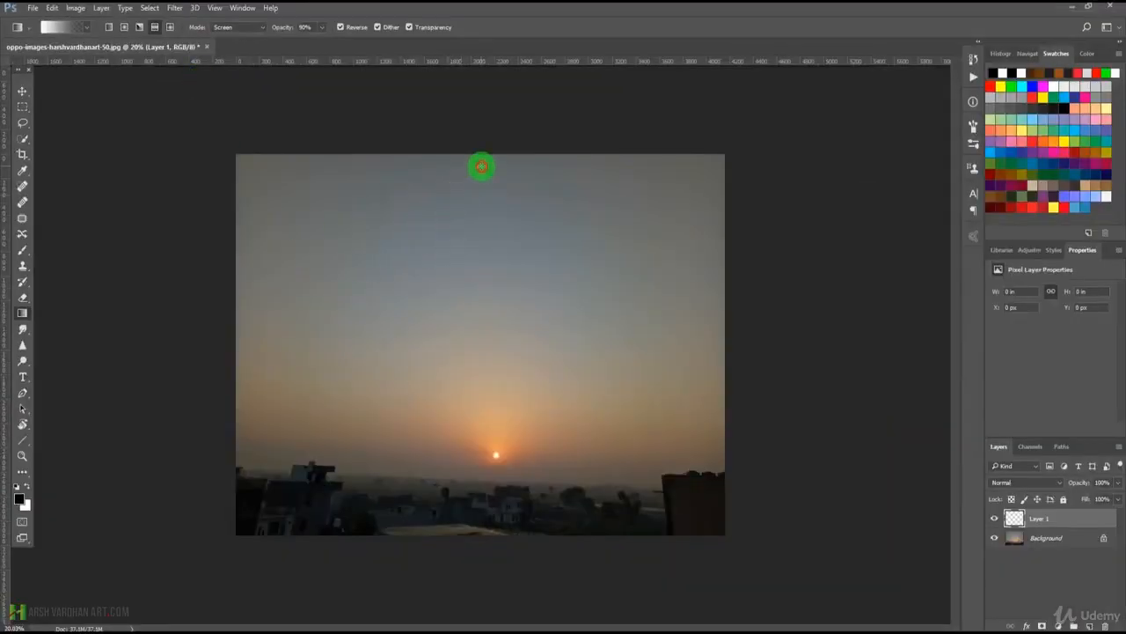
Try the reflected gradient style from the photo's top edge downward and from its left edge across, undoing each.
left_click_drag(481, 166, 482, 528)
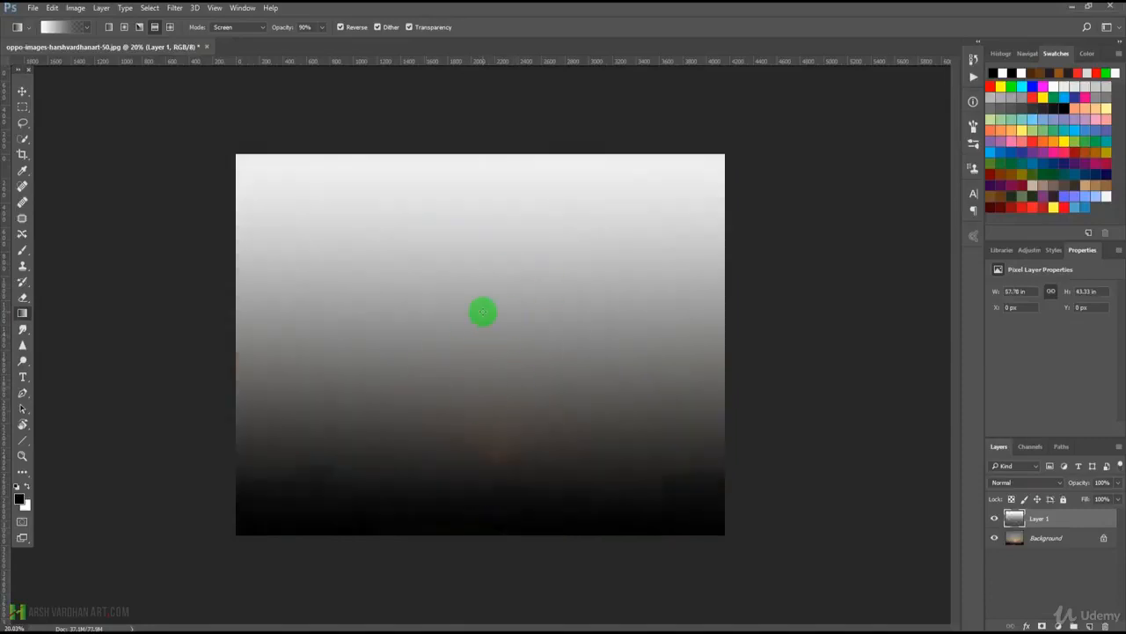
key("ctrl+z")
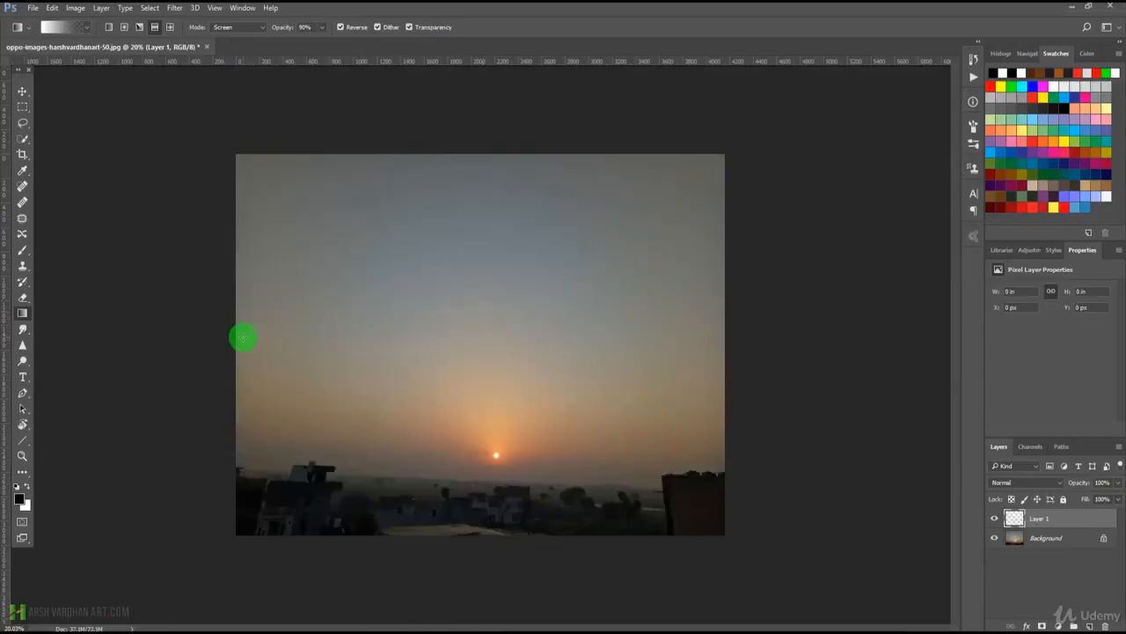
left_click_drag(236, 335, 743, 327)
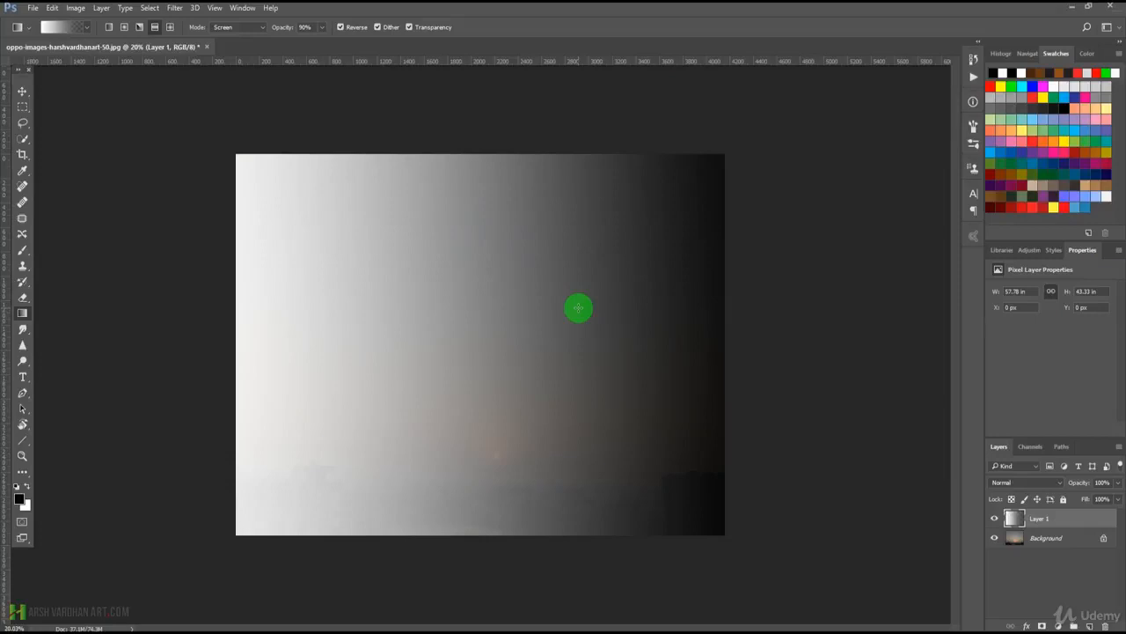
key("ctrl+z")
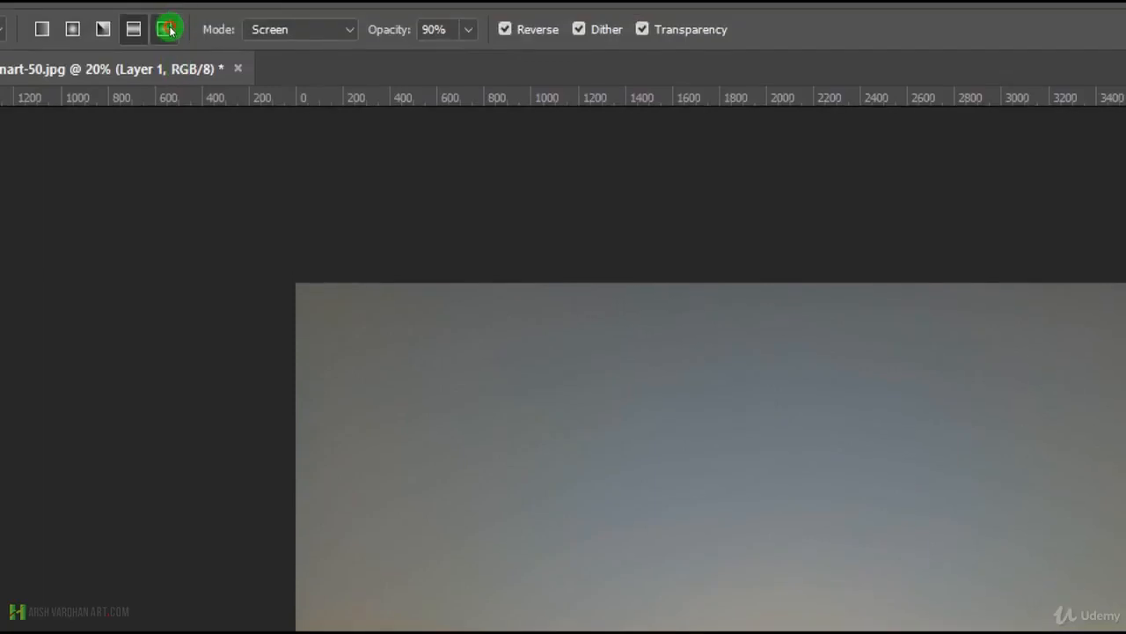
Switch to the diamond gradient style and try it large from the photo's centre and small around the sun, undoing each.
left_click(167, 29)
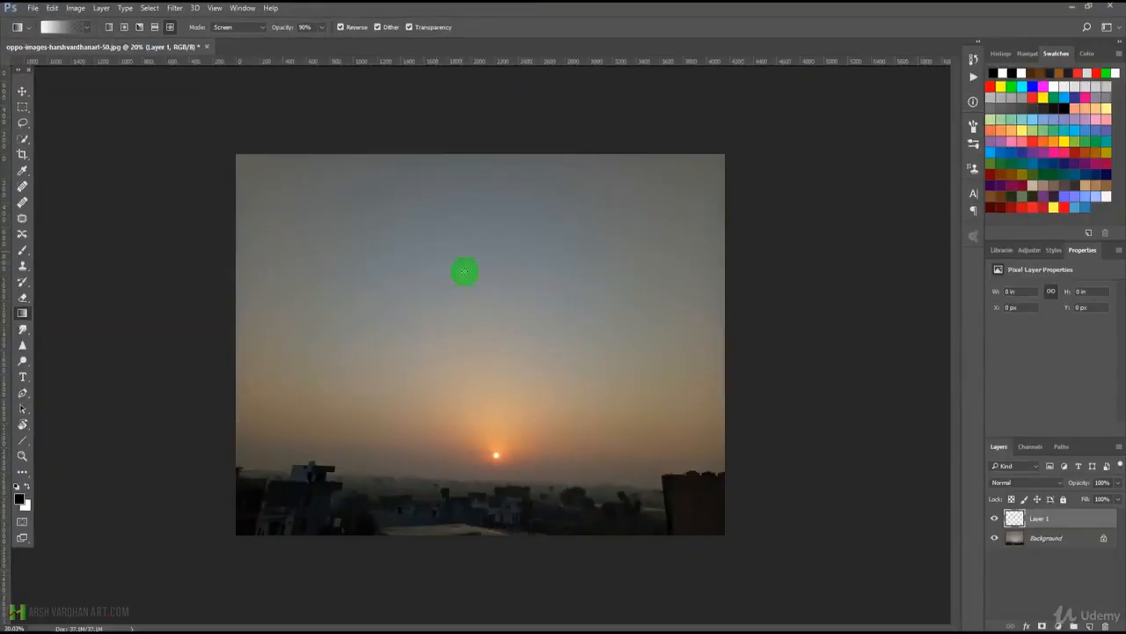
left_click_drag(526, 322, 752, 178)
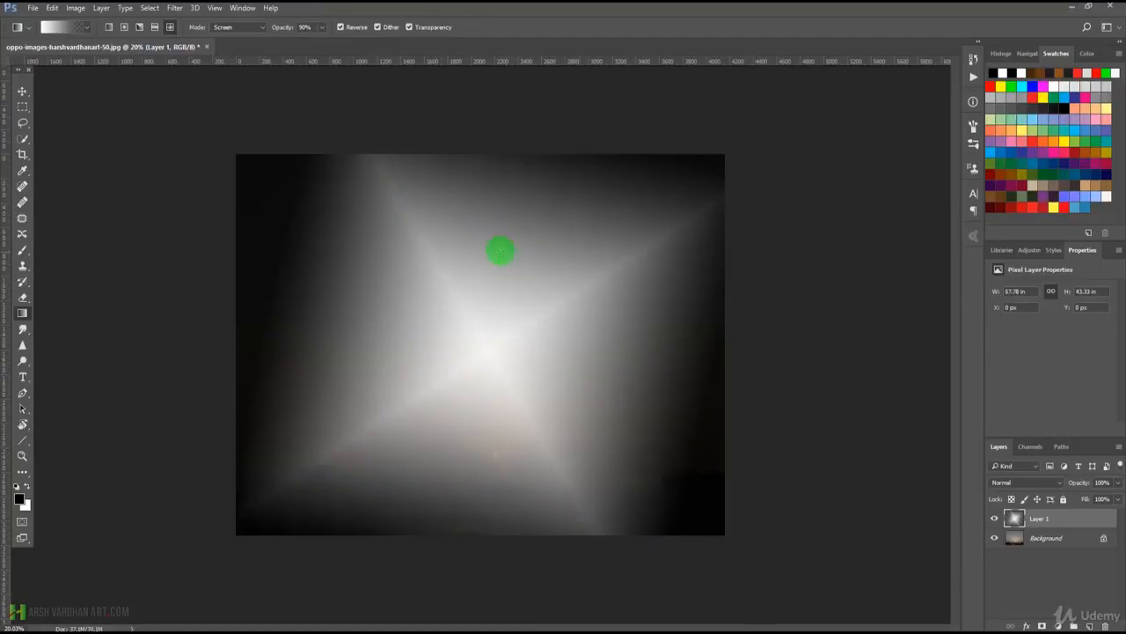
key("ctrl+z")
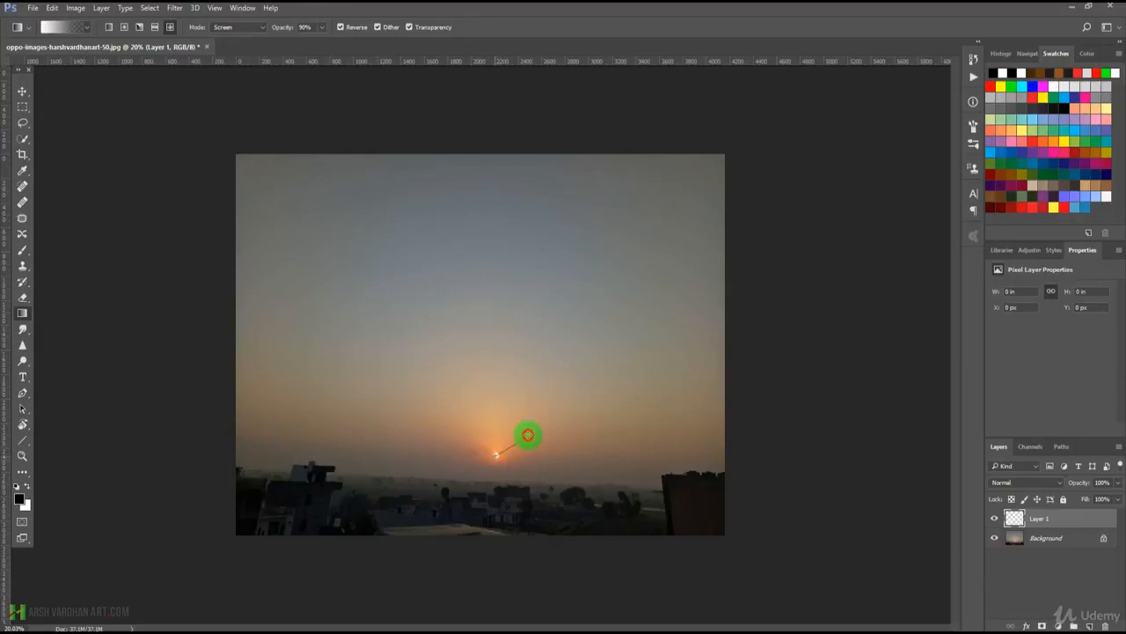
left_click_drag(496, 455, 537, 427)
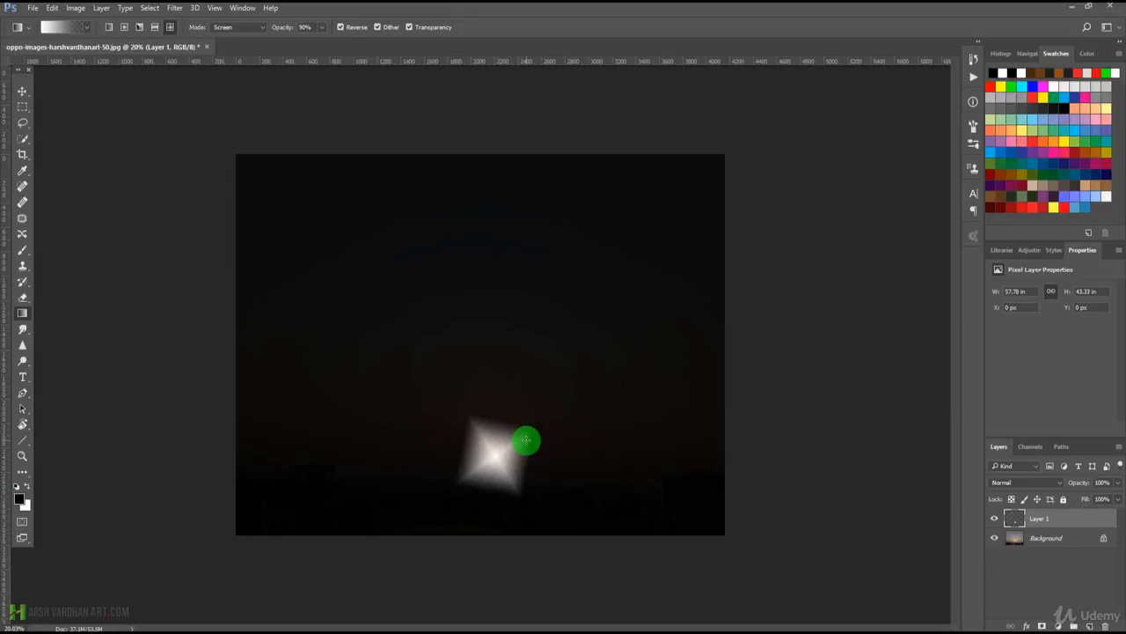
key("ctrl+z")
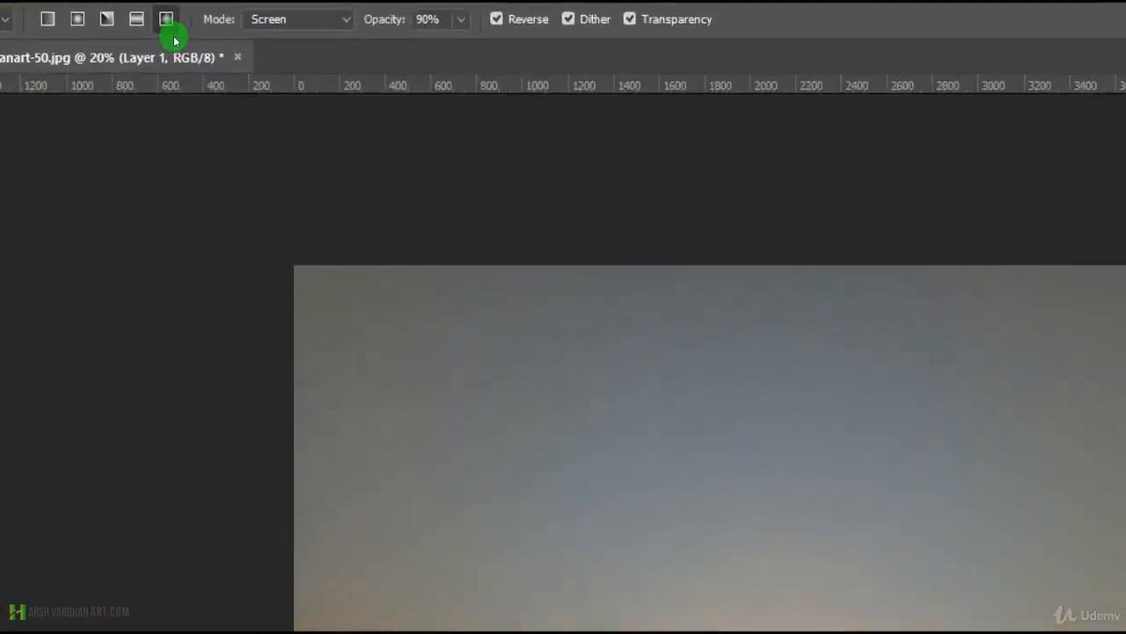
Look through the blending modes available for the gradient and keep Screen.
left_click(251, 34)
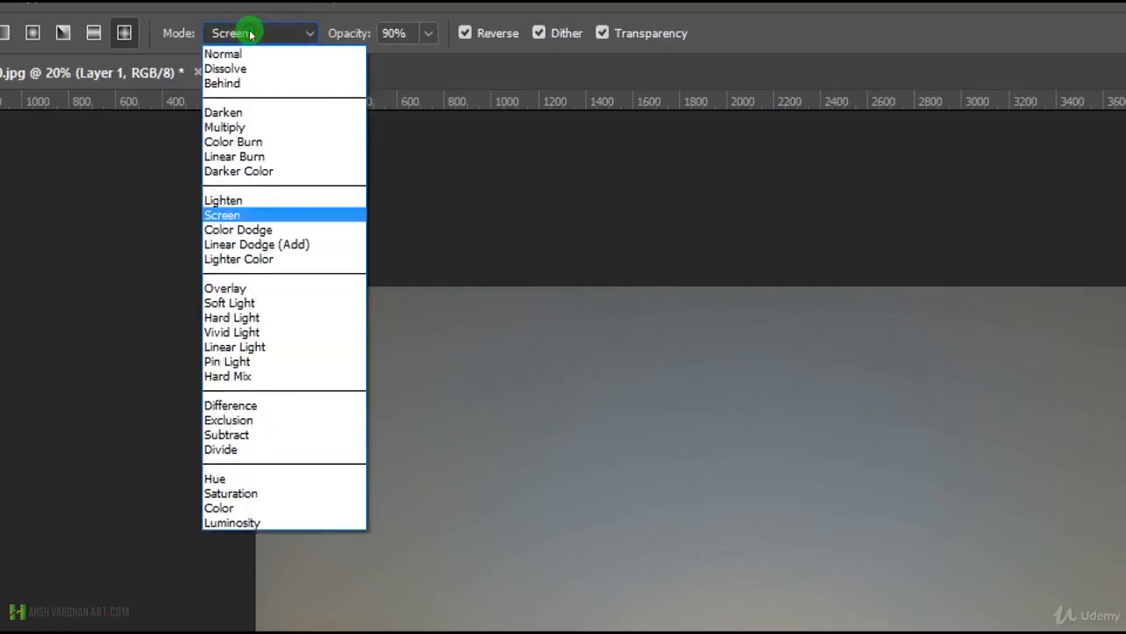
key("Down")
key("Down")
key("Down")
key("Up")
key("Up")
key("Up")
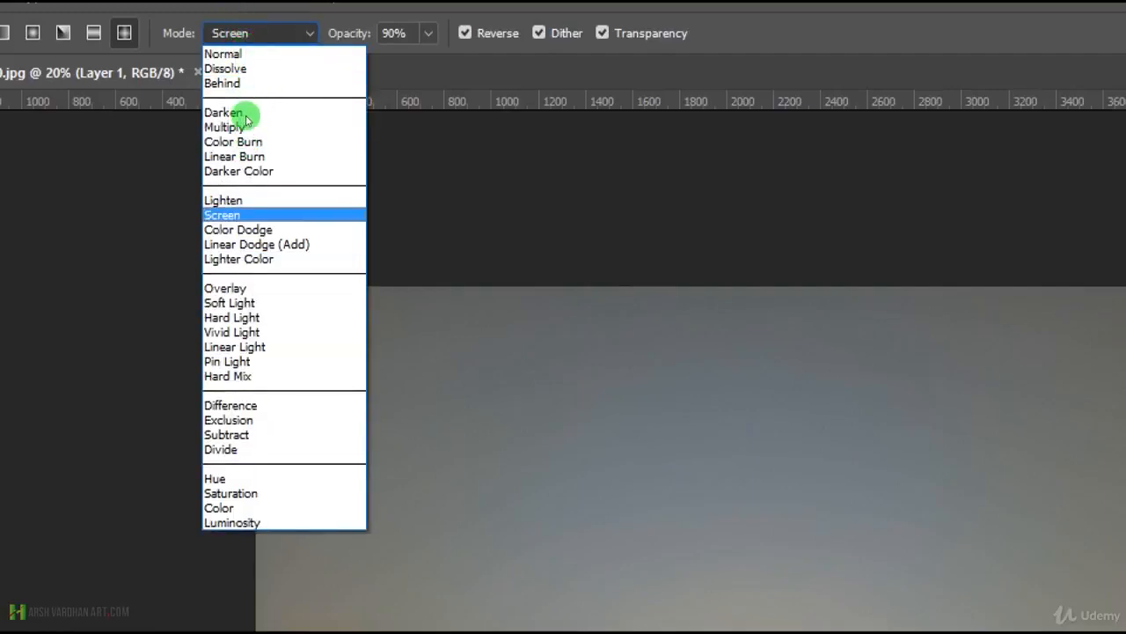
key("Return")
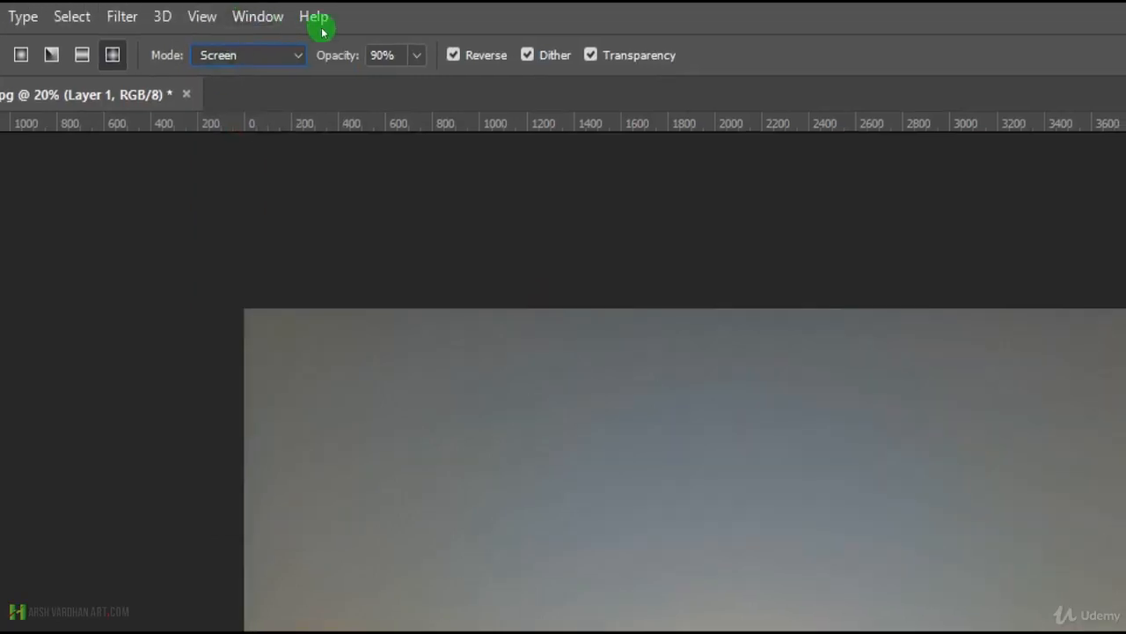
Set the gradient's opacity to 100%.
left_click(417, 54)
left_click_drag(415, 83, 428, 83)
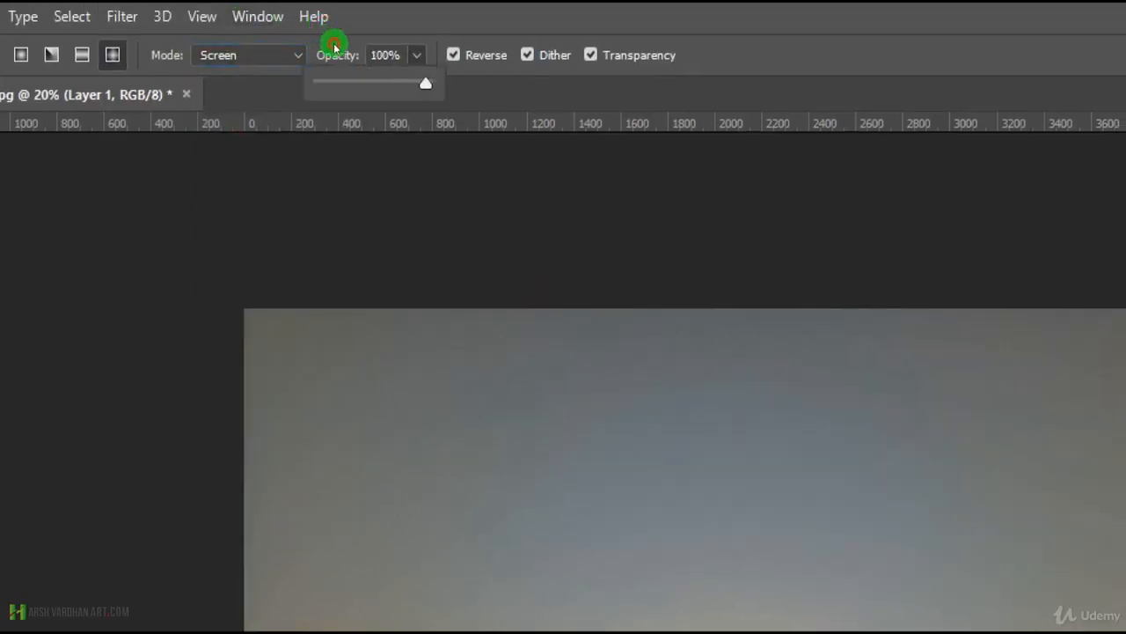
left_click(407, 13)
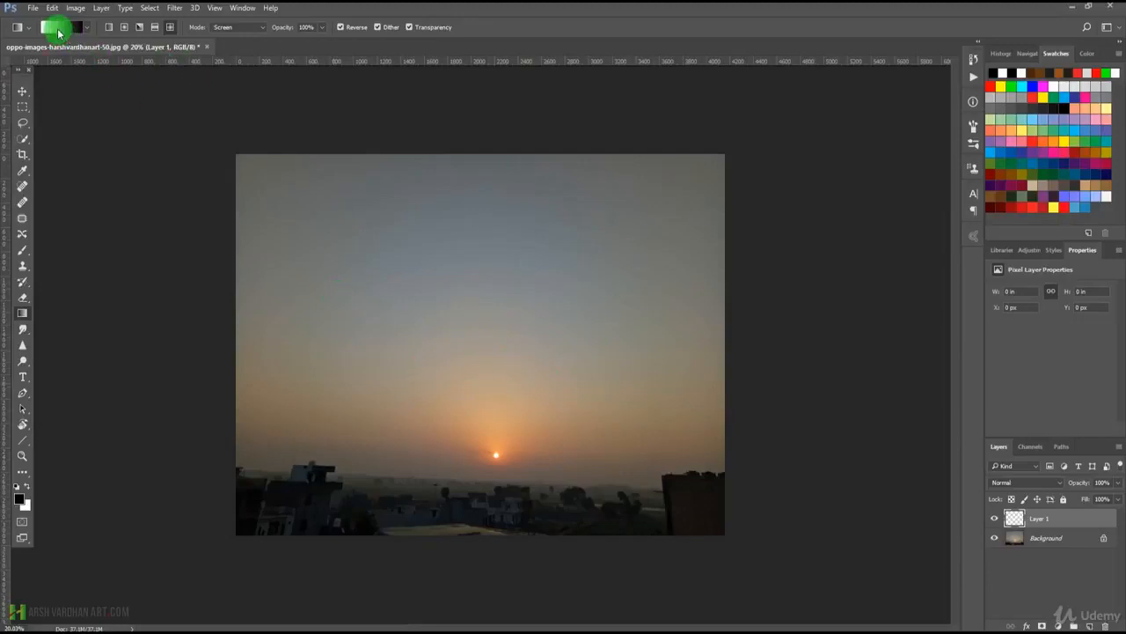
Edit the Black, White gradient and set its starting colour stop at 0% to dark brown #641b02.
left_click(58, 33)
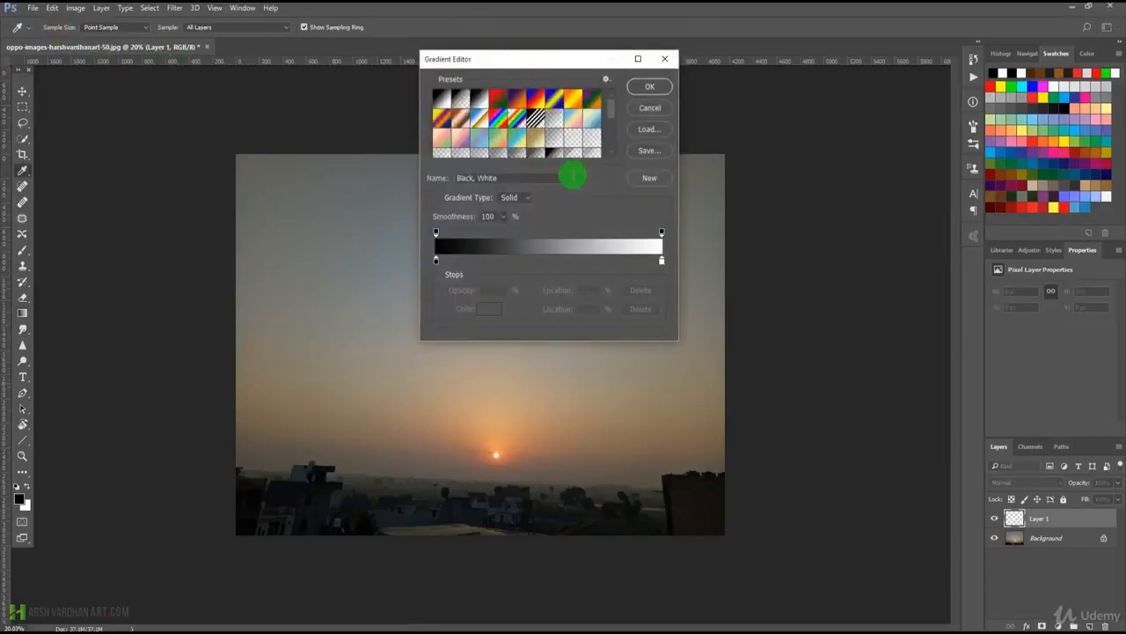
left_click(435, 261)
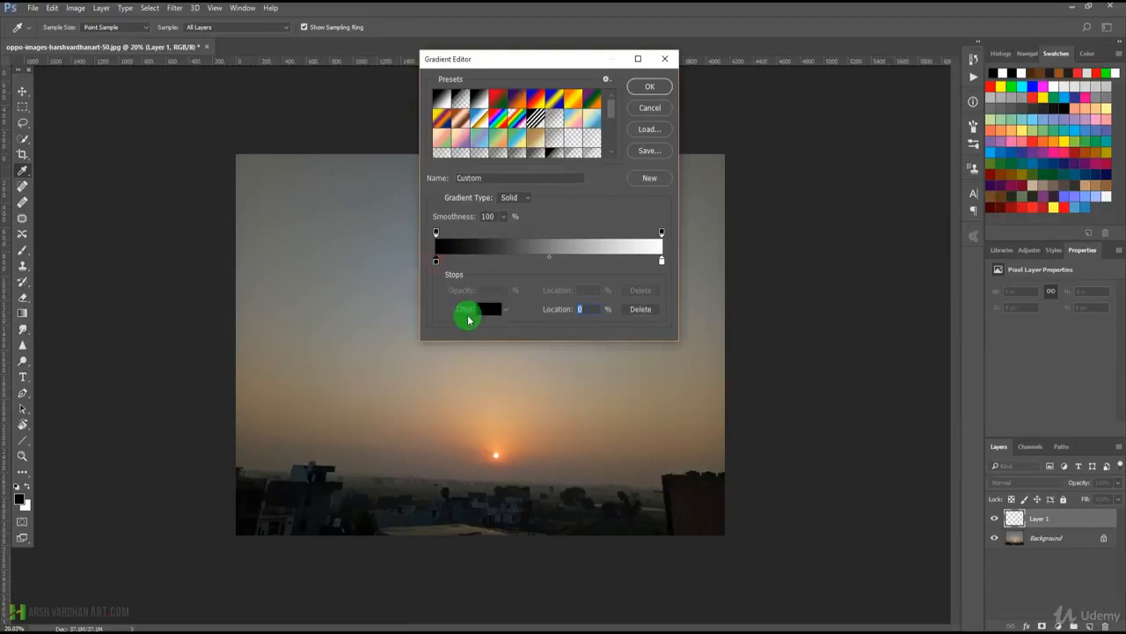
left_click(484, 309)
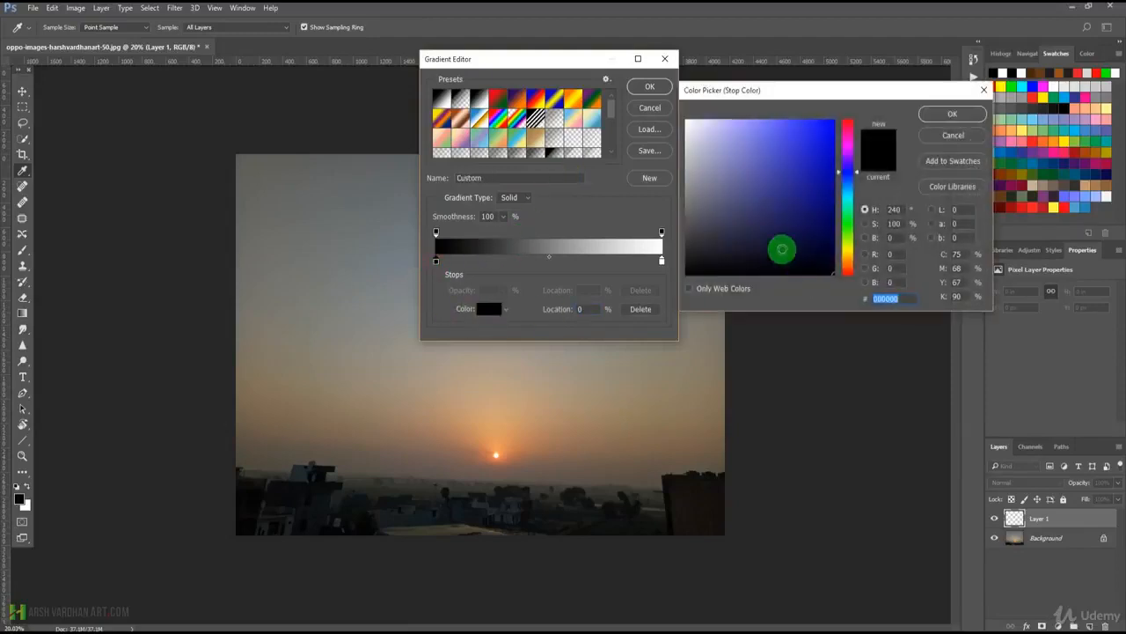
left_click(850, 268)
left_click_drag(817, 234, 832, 217)
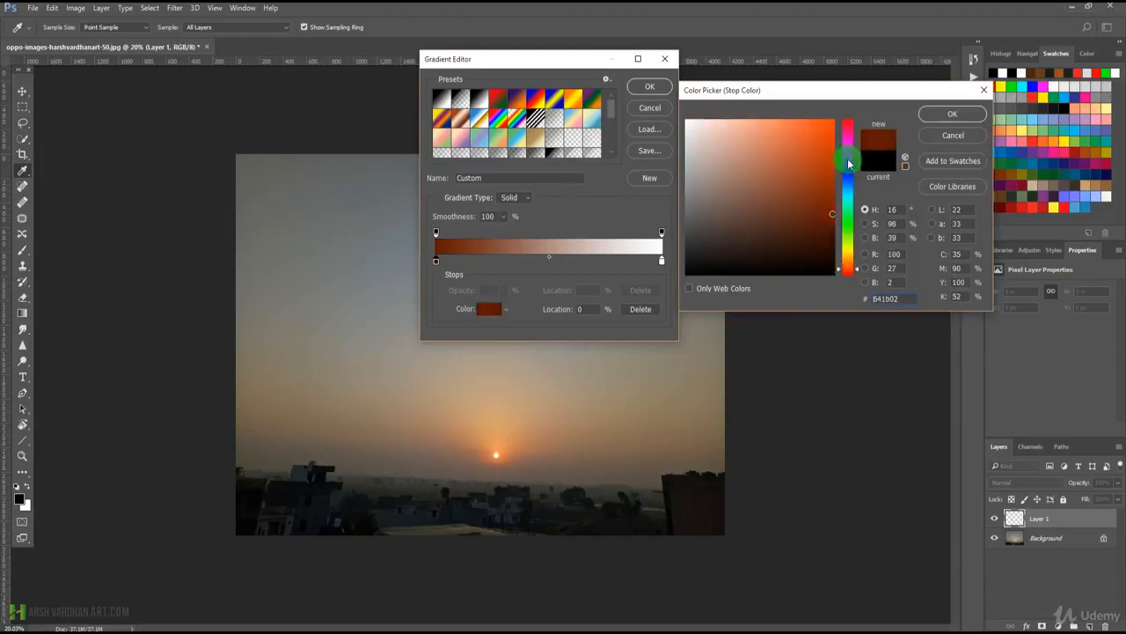
left_click(951, 114)
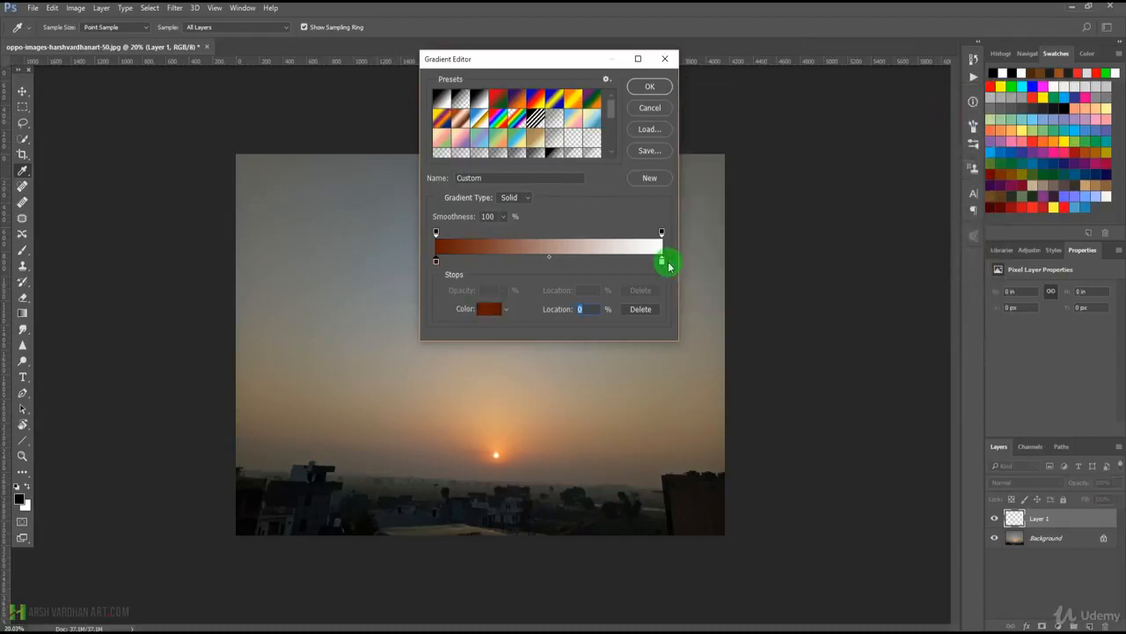
Set the gradient's ending colour stop at 100% to bright orange #ff5b01.
left_click(662, 261)
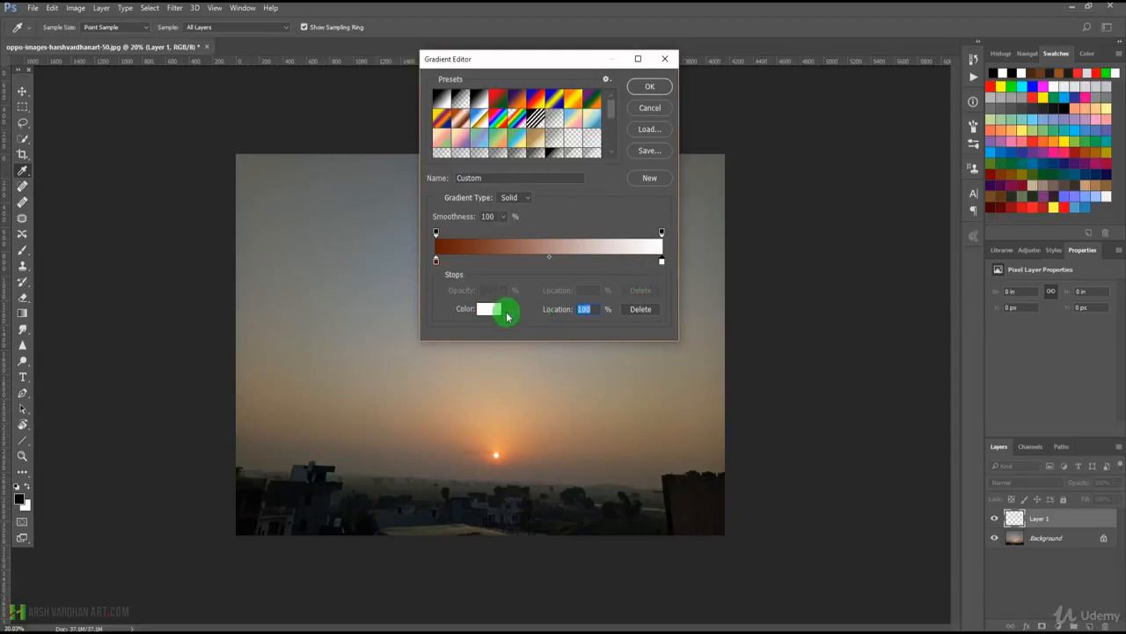
double_click(663, 263)
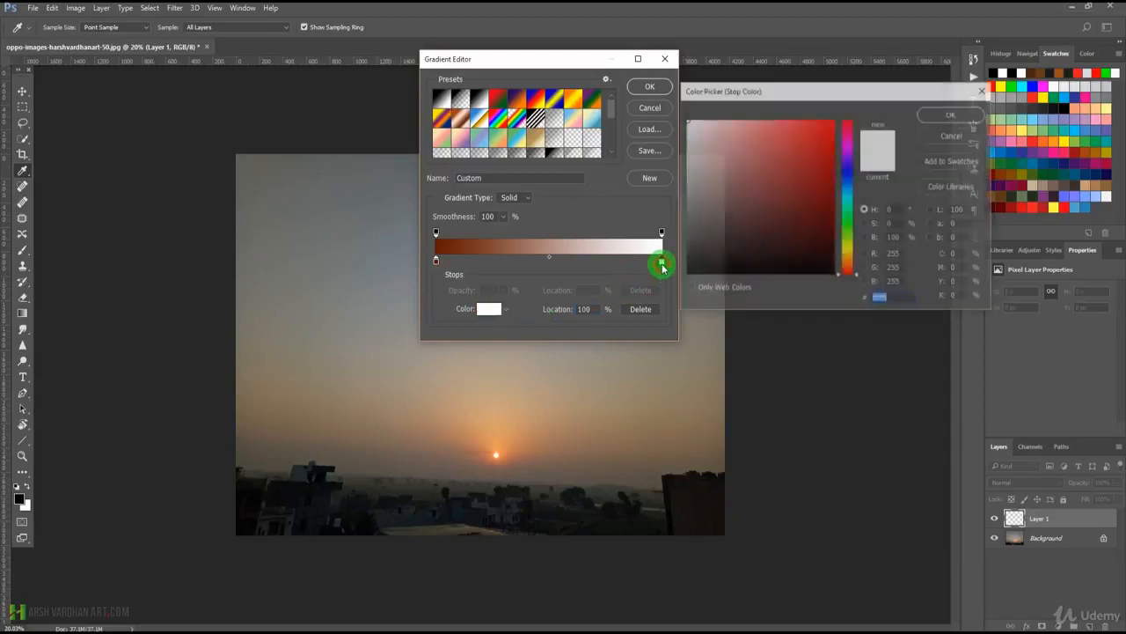
left_click(849, 256)
left_click_drag(849, 256, 850, 266)
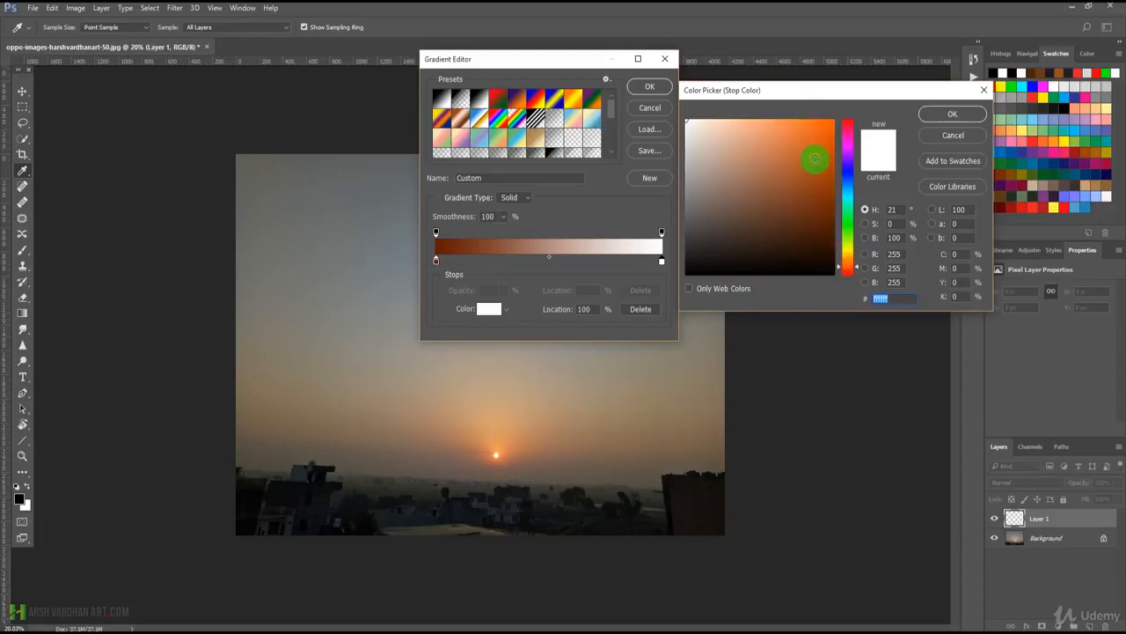
left_click(835, 121)
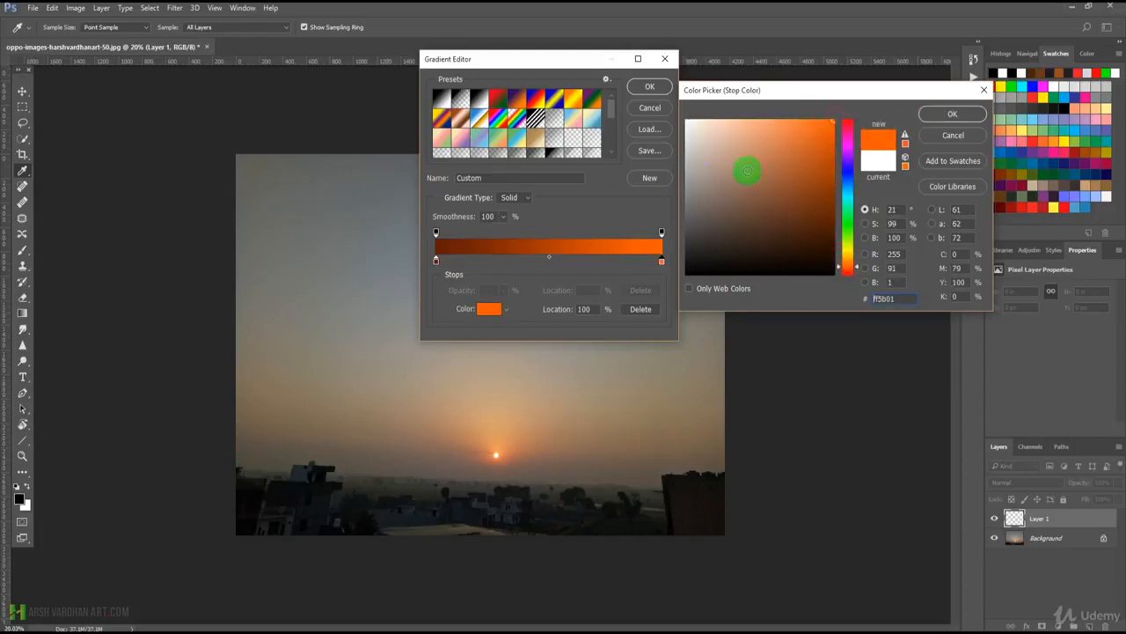
left_click(658, 179)
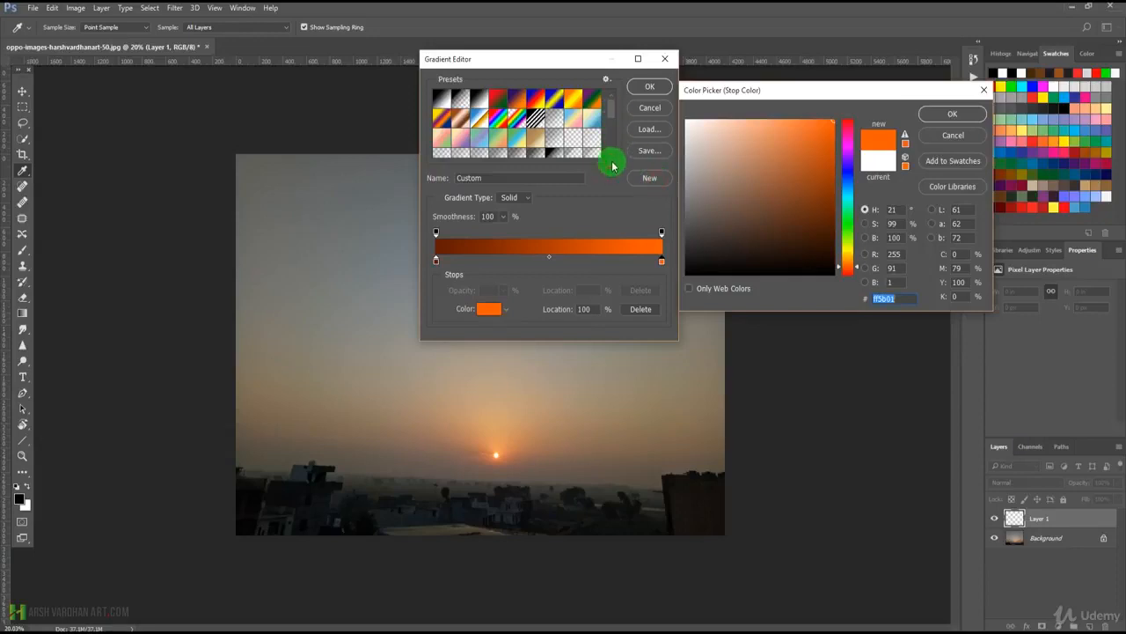
left_click(964, 114)
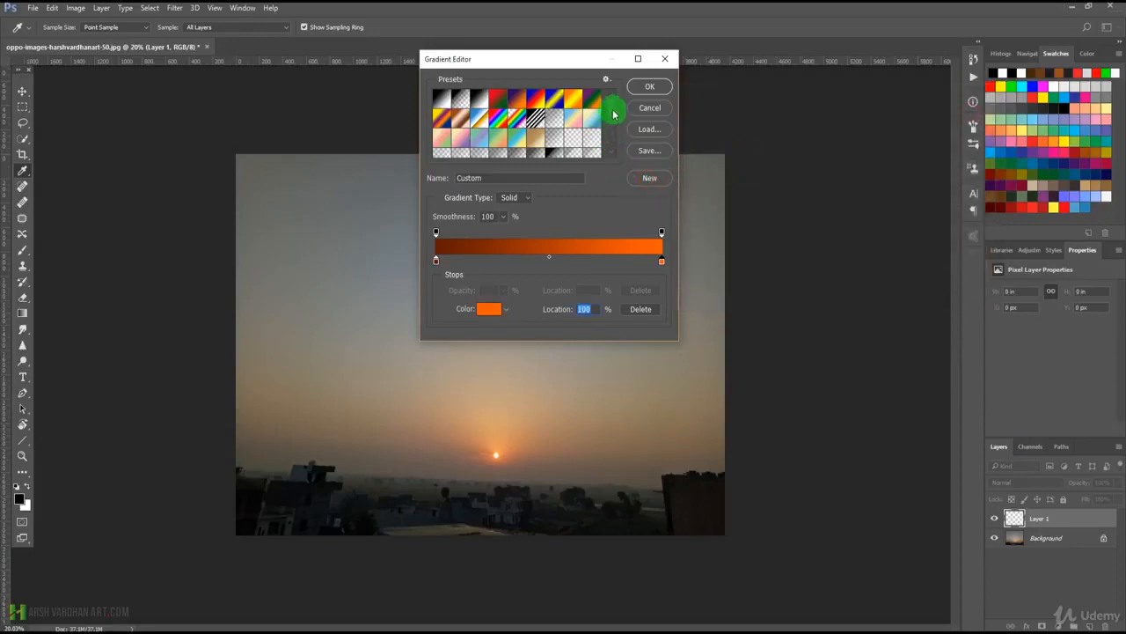
Accept the custom brown-to-orange gradient and draw it linearly on Layer 1 from the photo's top edge down to the horizon.
scroll(614, 114, "down", 3)
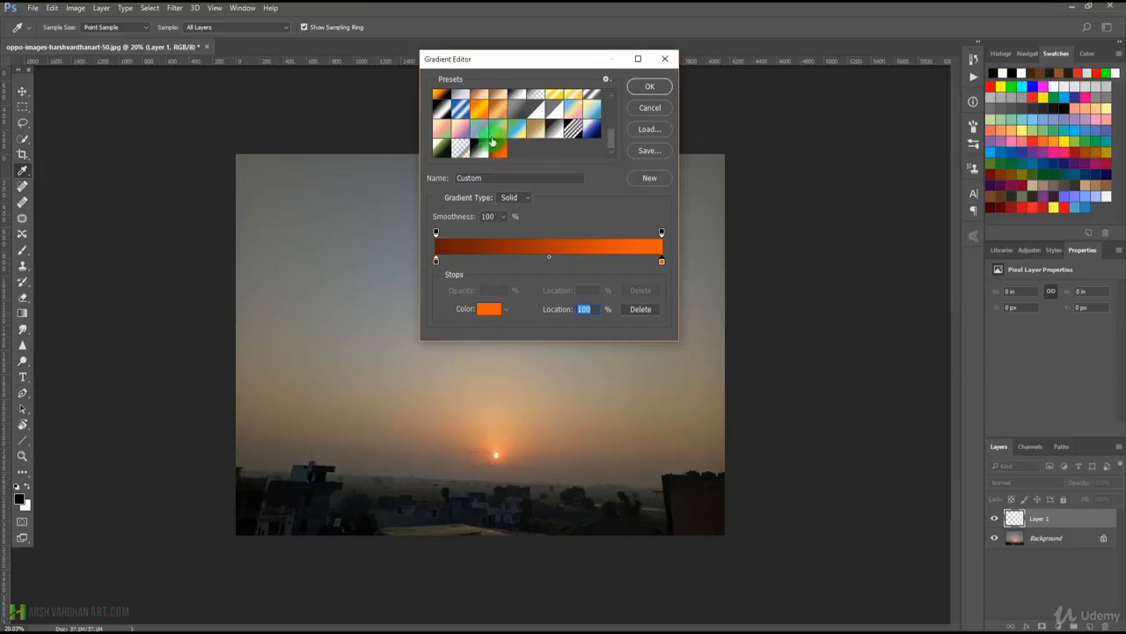
left_click(650, 87)
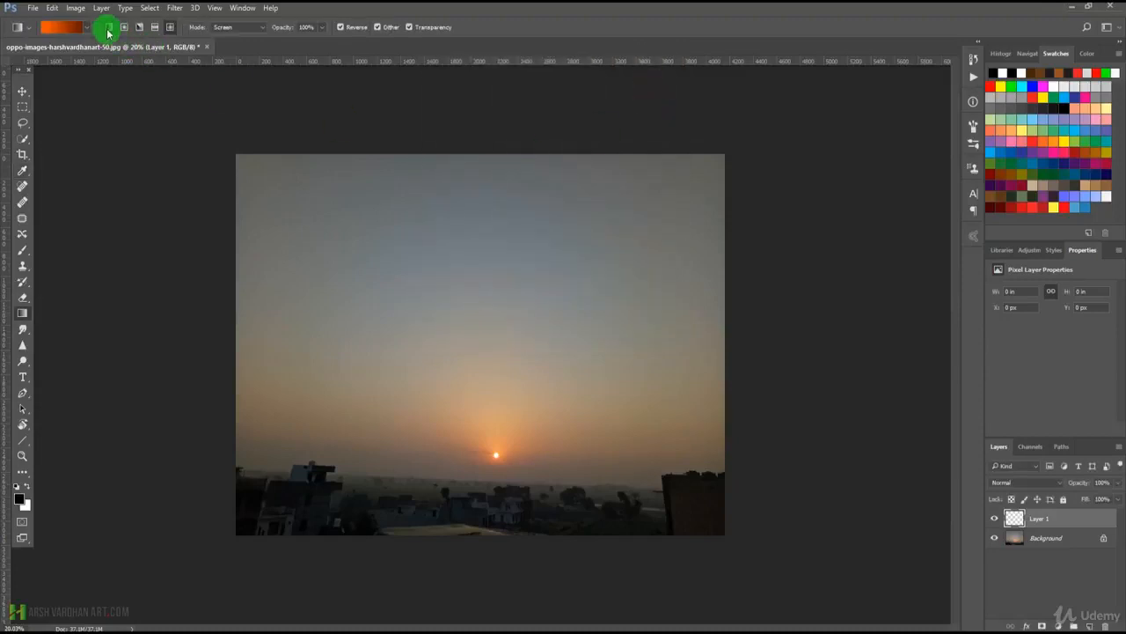
left_click_drag(472, 151, 476, 482)
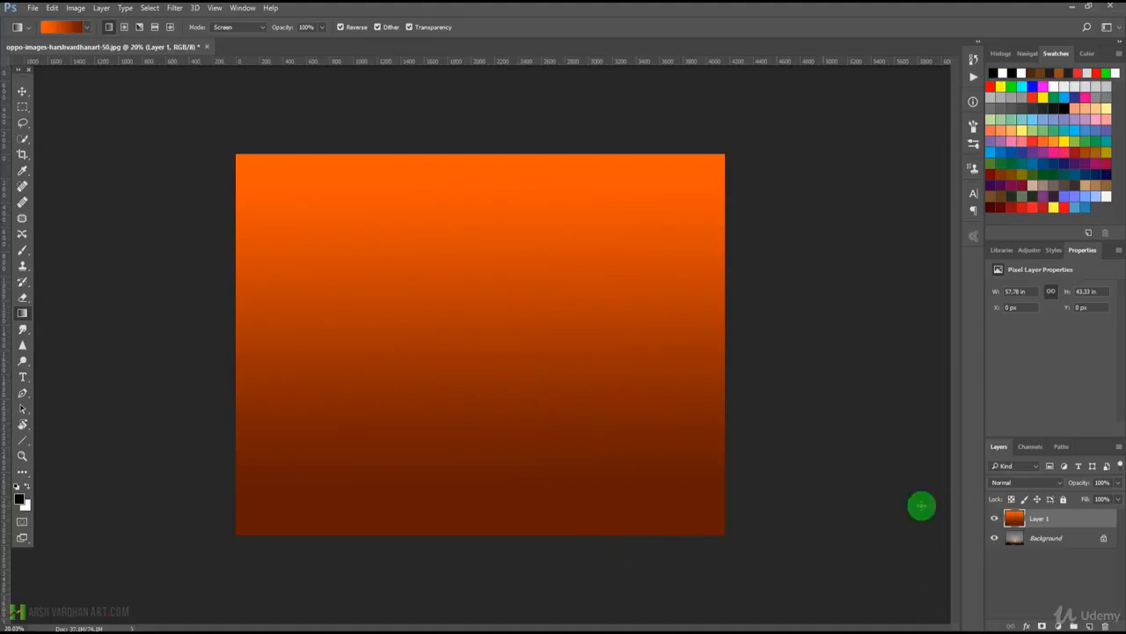
Try the Soft Light, Screen and Vivid Light blending modes on Layer 1.
left_click(1019, 483)
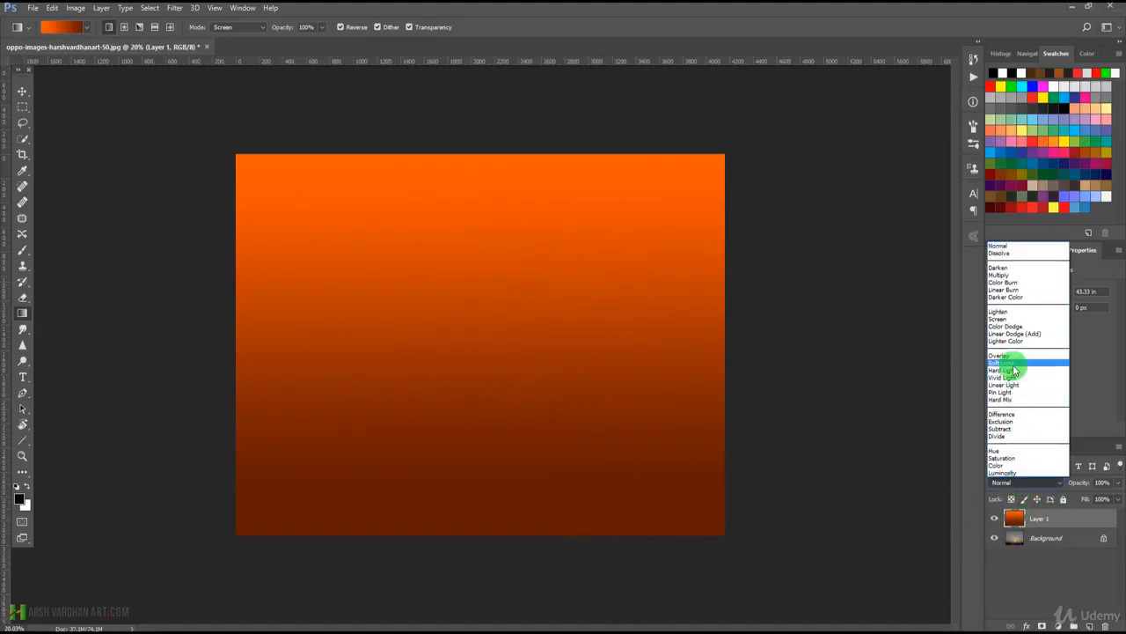
left_click(1013, 363)
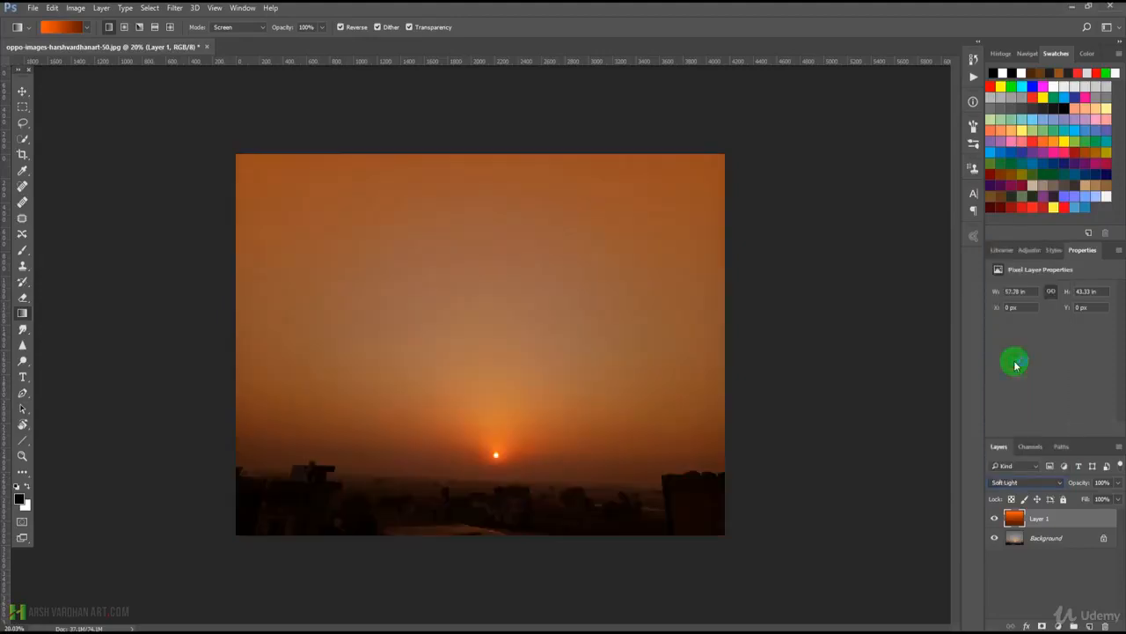
left_click(1020, 482)
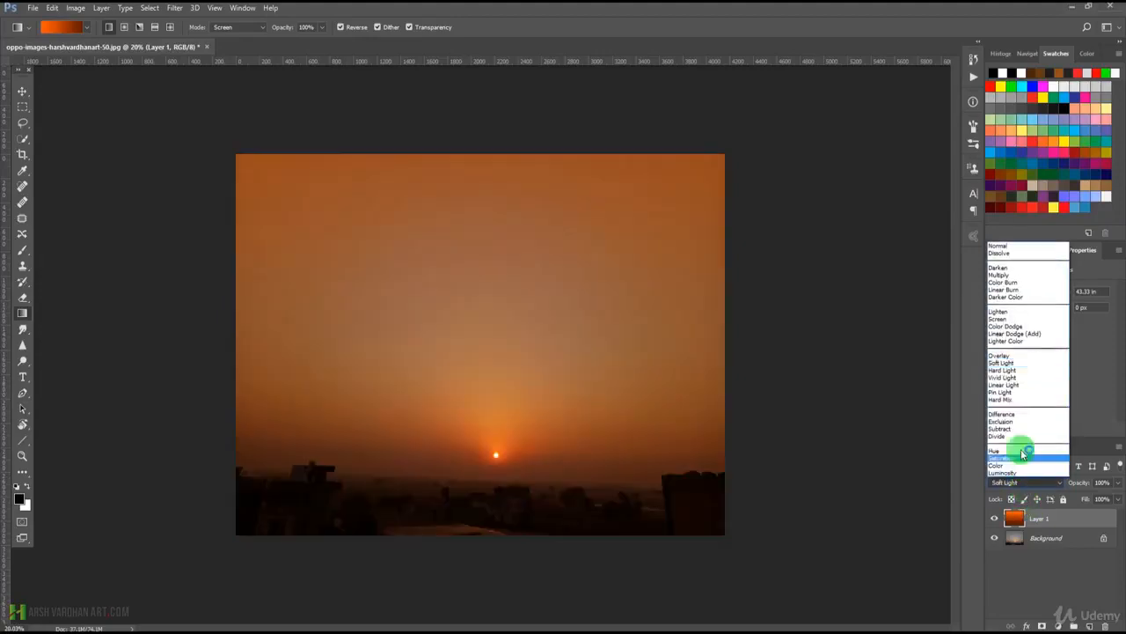
left_click(1015, 320)
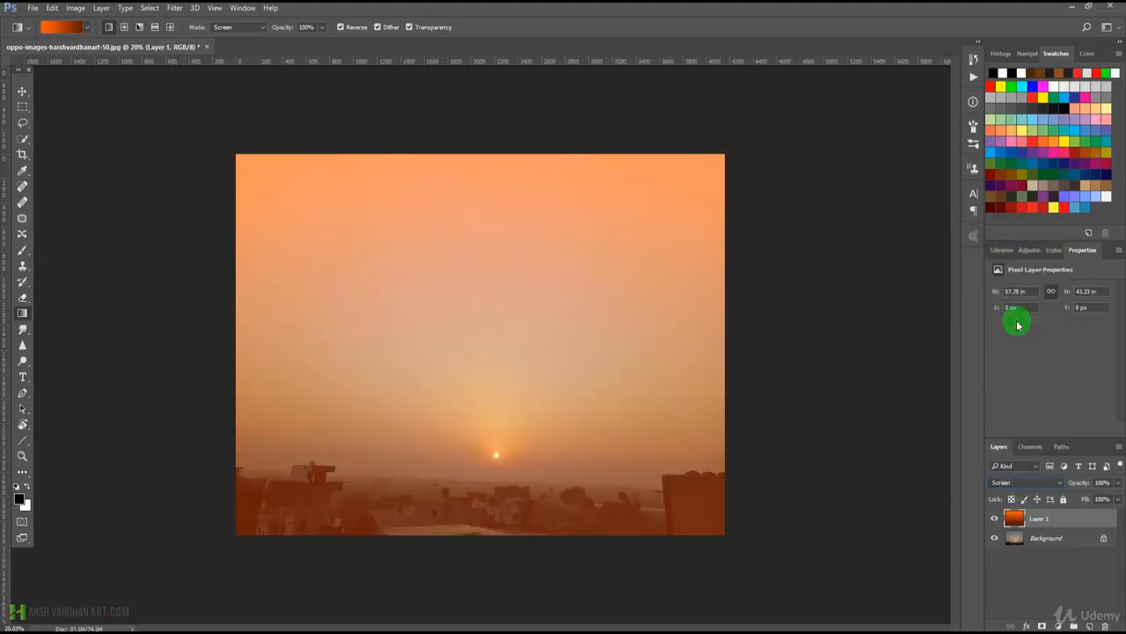
left_click(1019, 482)
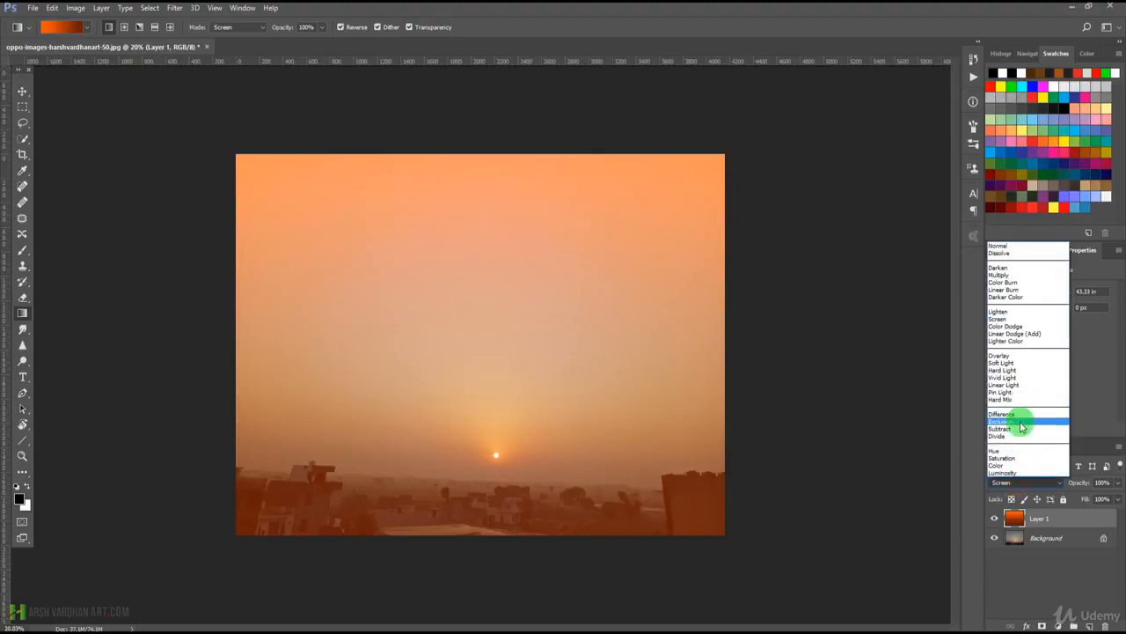
left_click(1017, 377)
Set Layer 1's blending mode to Overlay and its opacity to 78%.
left_click(1019, 482)
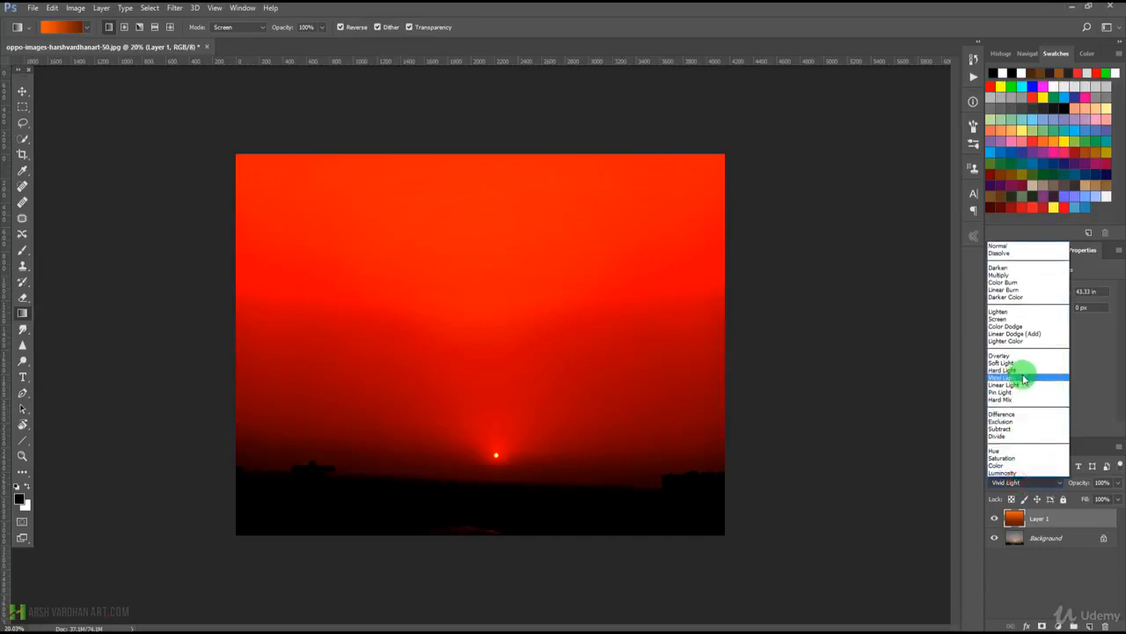
left_click(1013, 355)
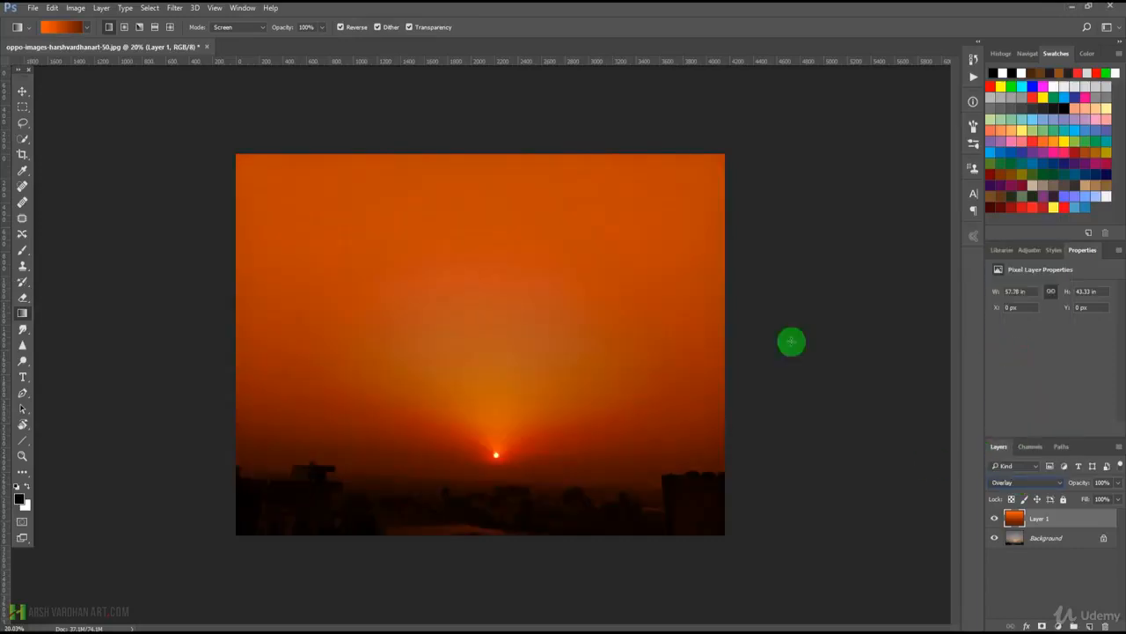
left_click(1117, 485)
left_click(1102, 500)
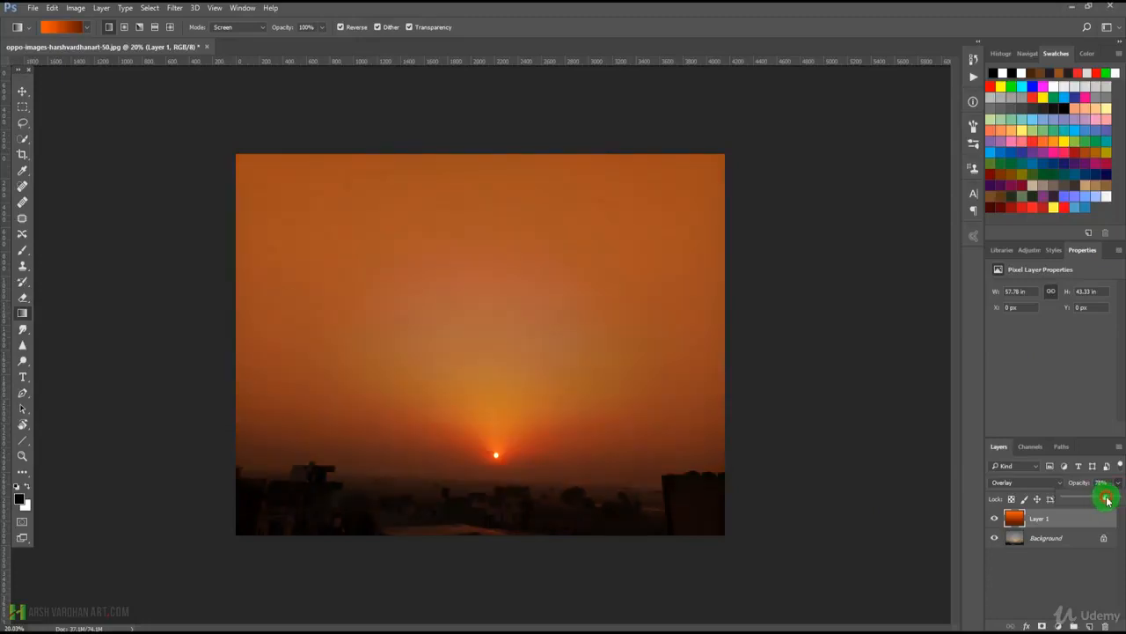
Add a layer mask to Layer 1 and choose the Foreground to Background gradient preset for the Gradient tool.
mouse_move(1021, 521)
left_mouse_down()
mouse_move(1043, 520)
mouse_move(1044, 623)
left_mouse_up()
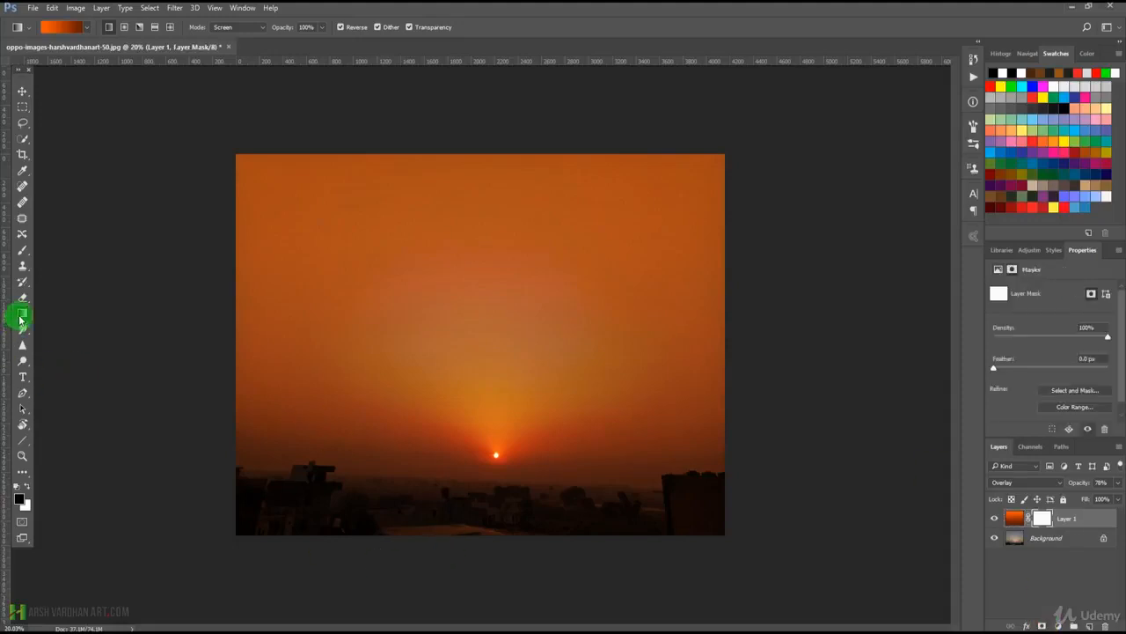
left_click(50, 27)
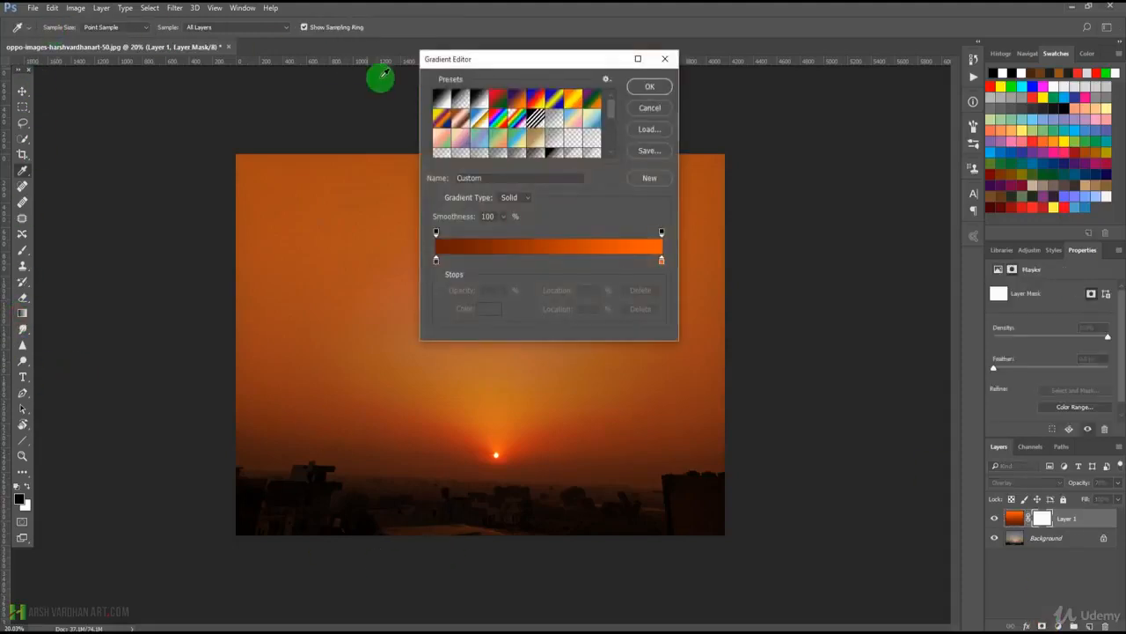
left_click(440, 99)
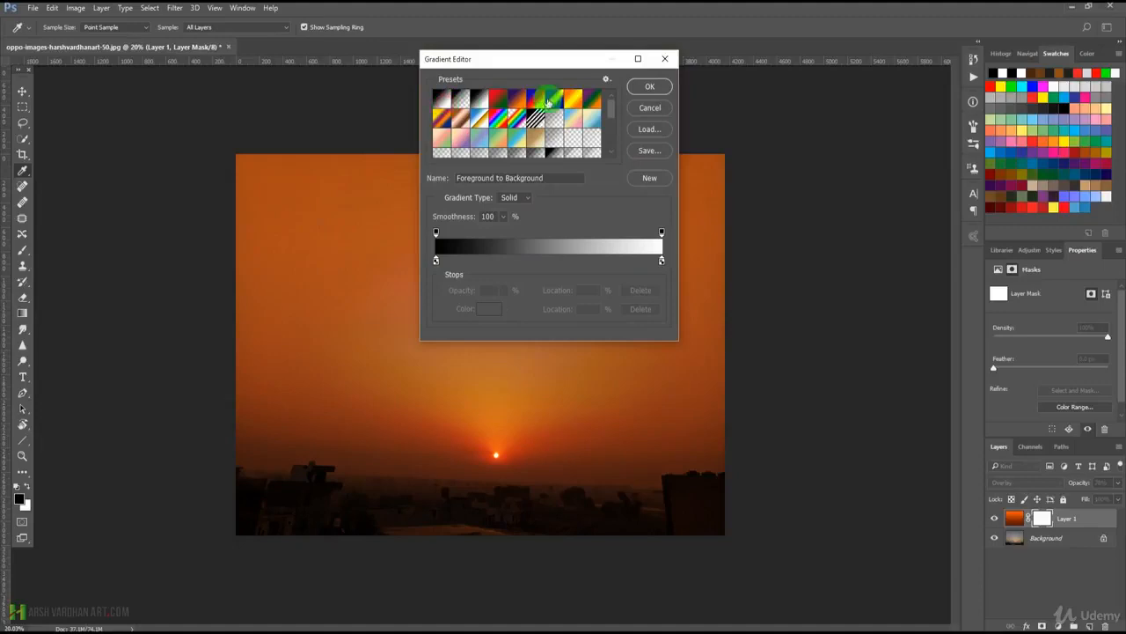
left_click(633, 87)
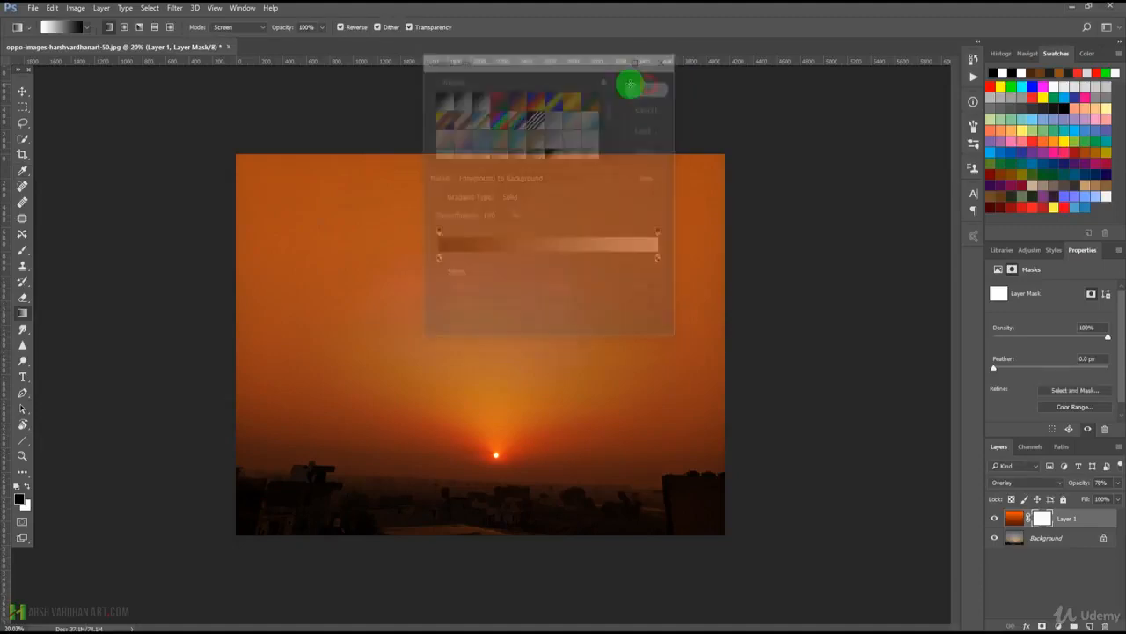
Try to fade Layer 1's mask with Screen-mode gradients drawn upward from the photo's bottom edge.
left_click_drag(477, 540, 478, 387)
left_click_drag(482, 541, 484, 450)
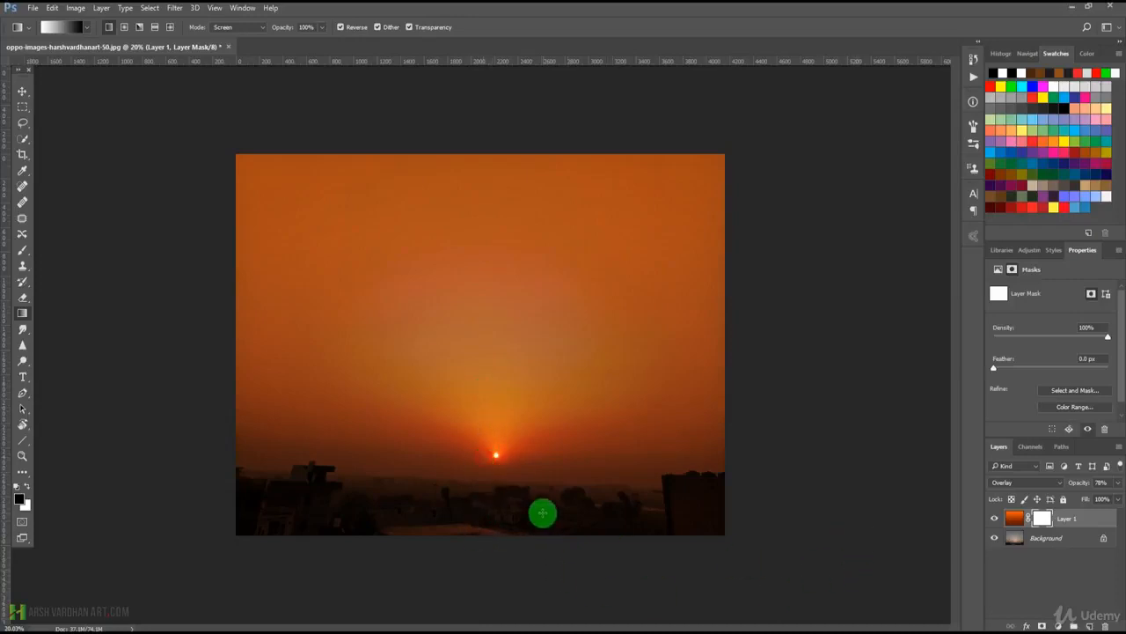
left_click_drag(488, 525, 488, 426)
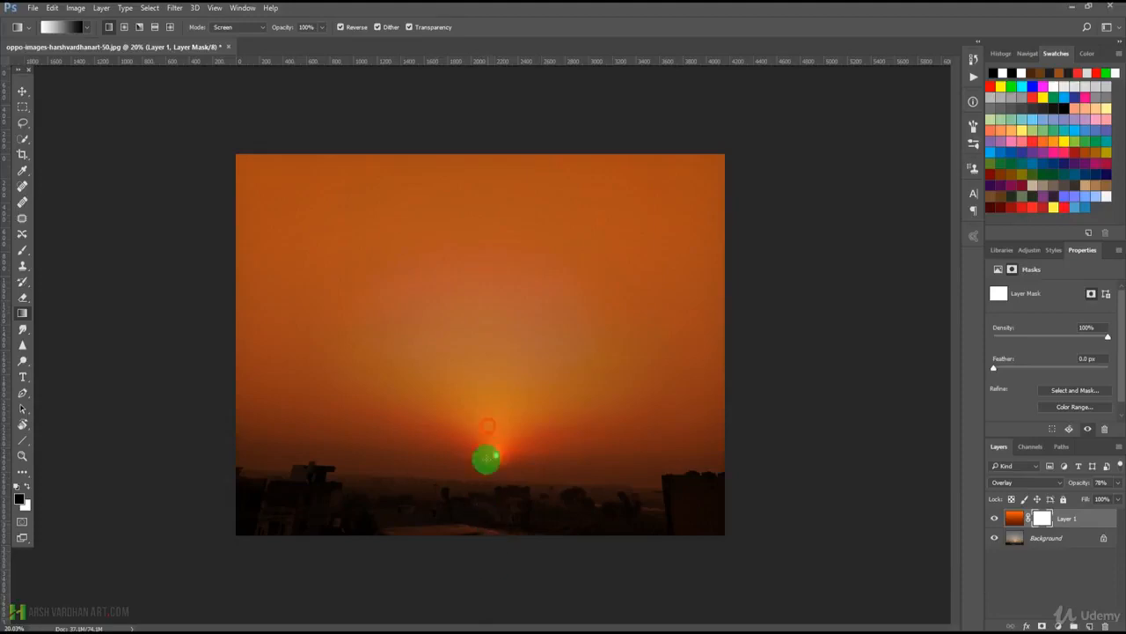
Set the Gradient tool's mode to Normal.
left_click(250, 27)
left_click(231, 38)
Try reversed linear gradients of different lengths on Layer 1's mask in Normal mode.
left_click_drag(487, 530, 481, 425)
key("ctrl+z")
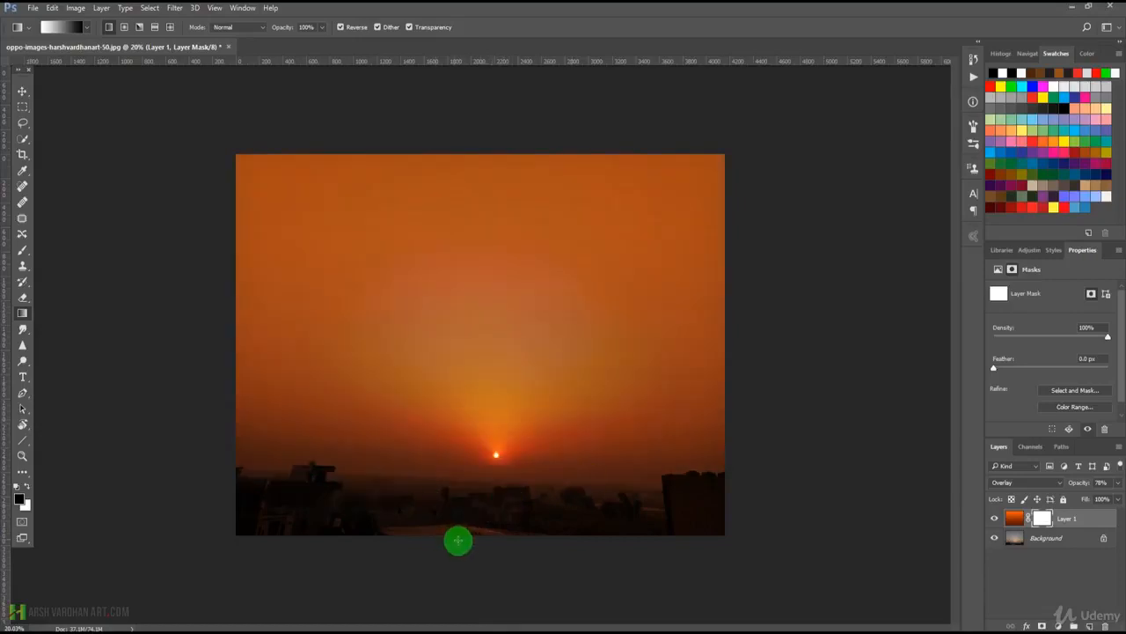
left_click_drag(499, 537, 507, 304)
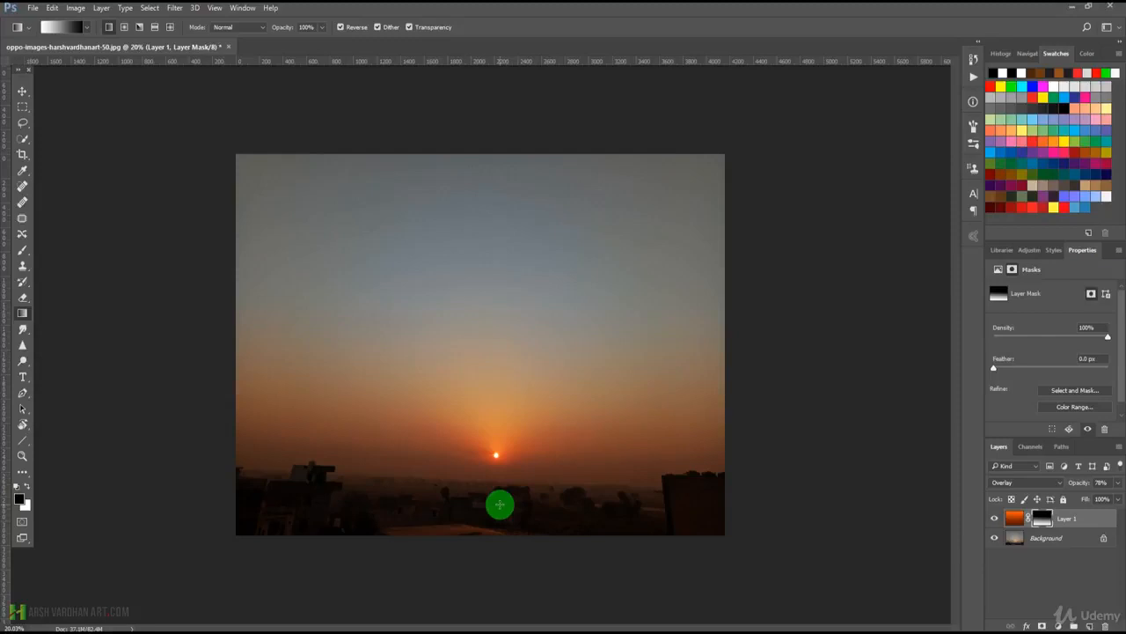
left_click_drag(499, 506, 499, 506)
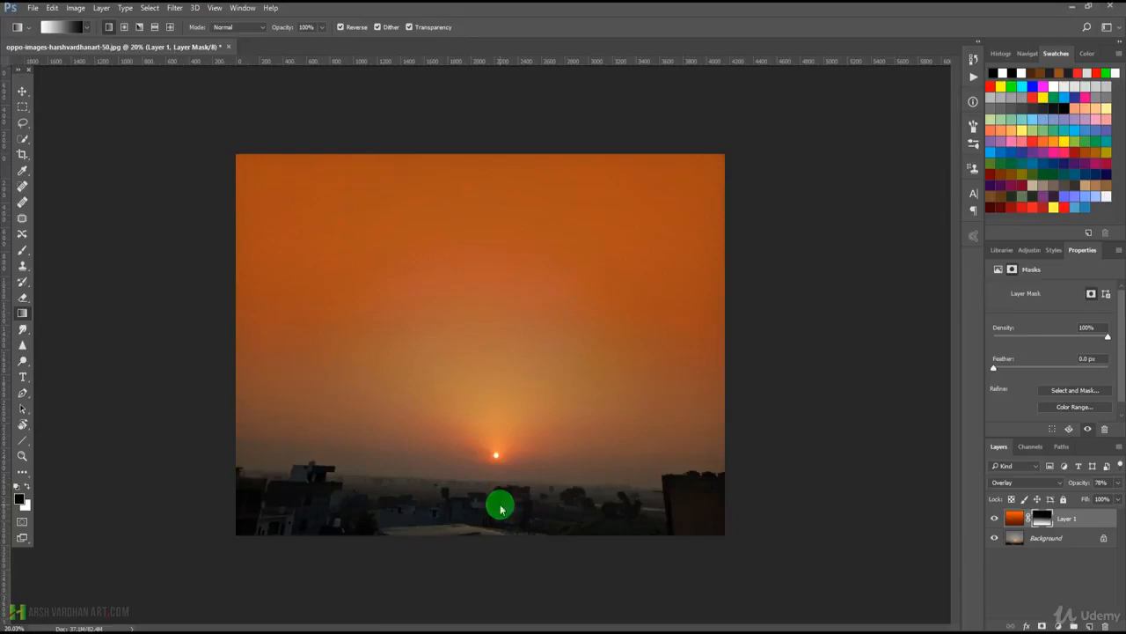
key("ctrl+z")
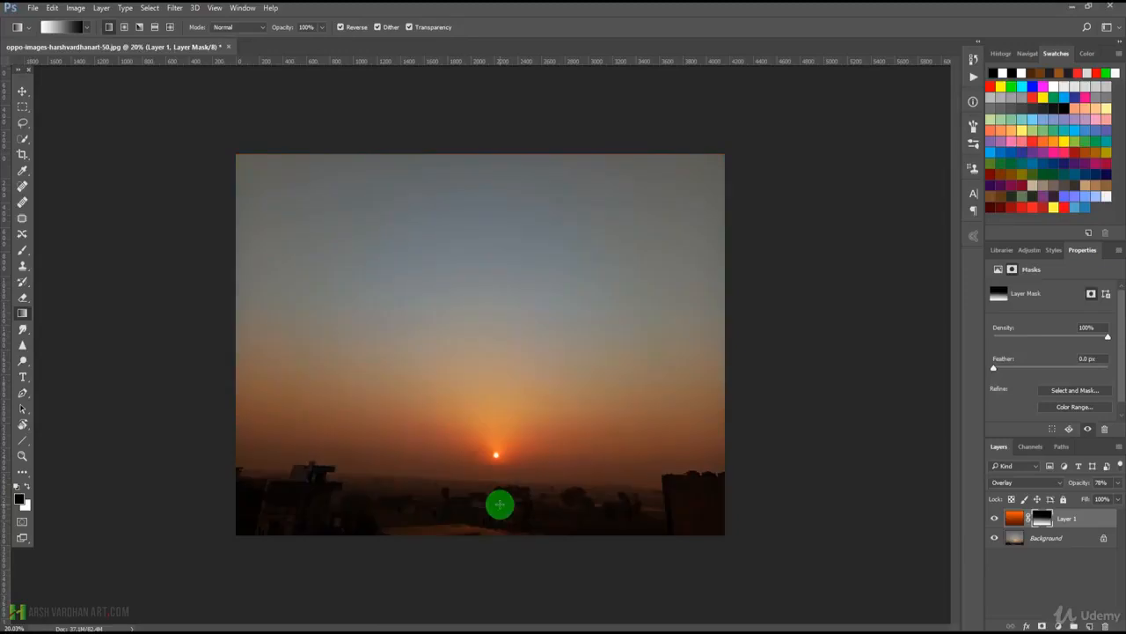
Turn off Reverse, undo the trial mask gradients and draw a black-to-white gradient on Layer 1's mask from the bottom edge up to the sun.
left_click(340, 28)
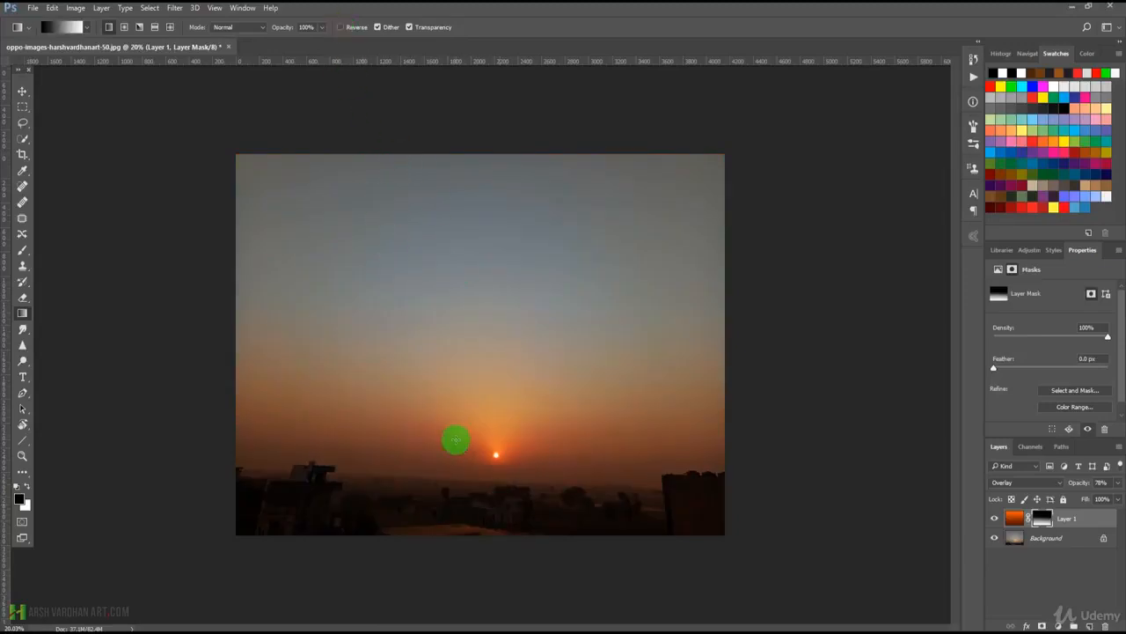
key("ctrl+z")
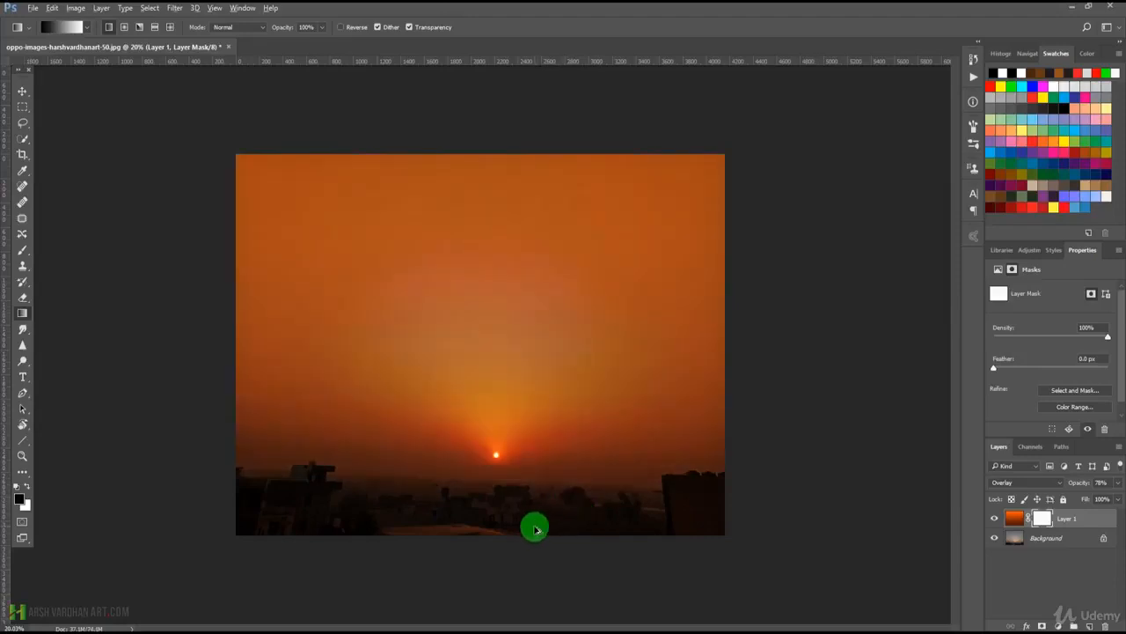
left_click_drag(491, 533, 491, 413)
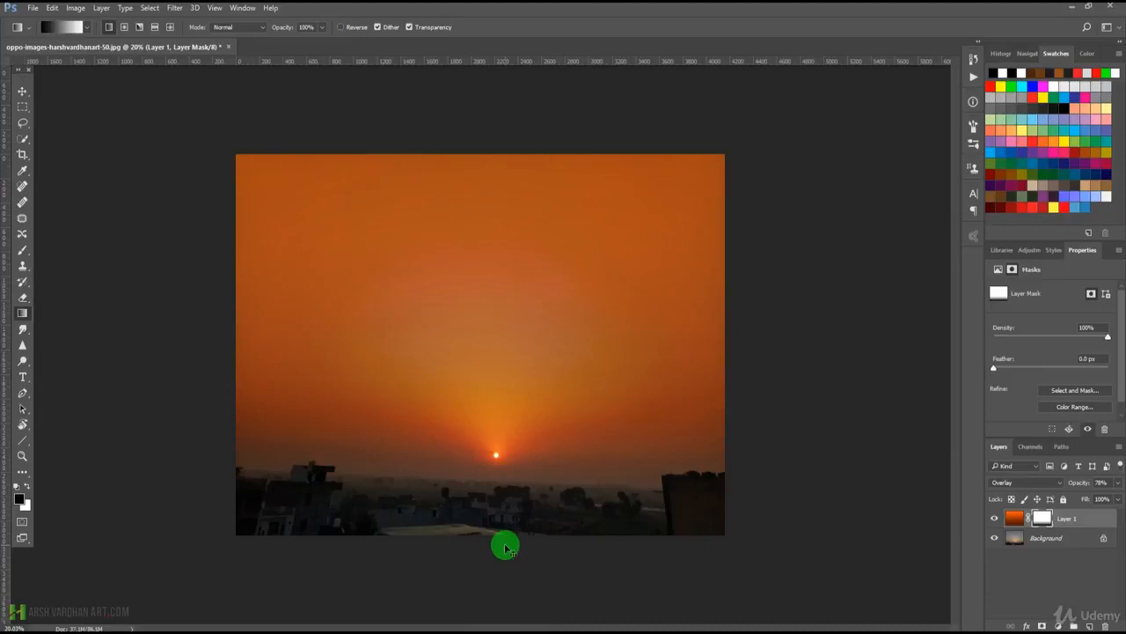
key("ctrl+z")
left_click_drag(498, 545, 495, 444)
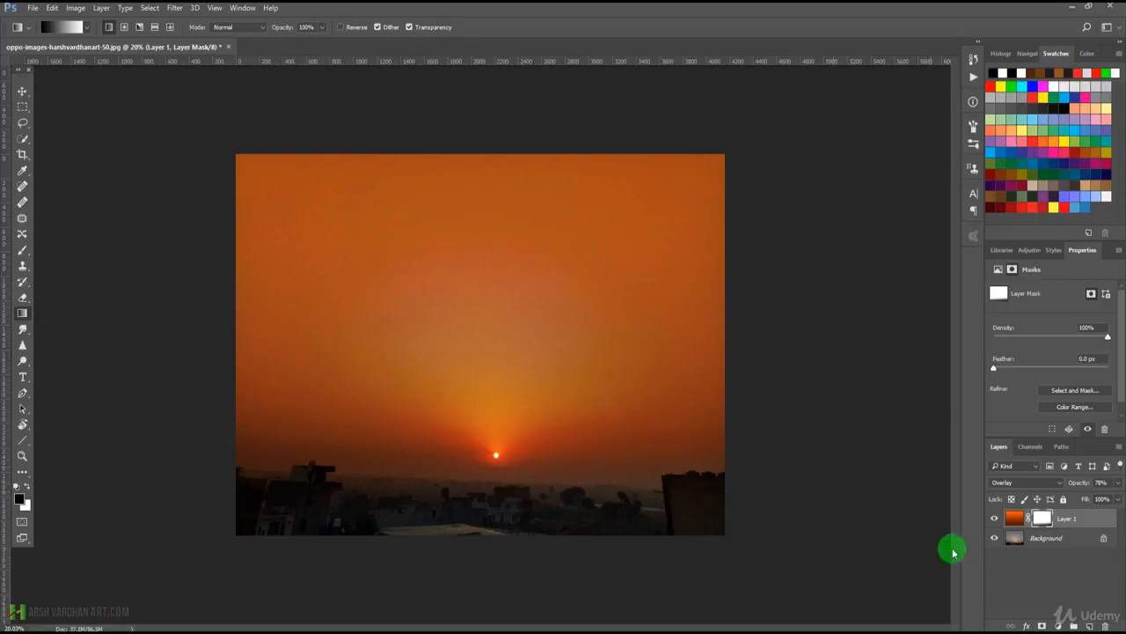
Hide Layer 1 and create a new empty layer above it.
left_click(995, 518)
left_click(1088, 625)
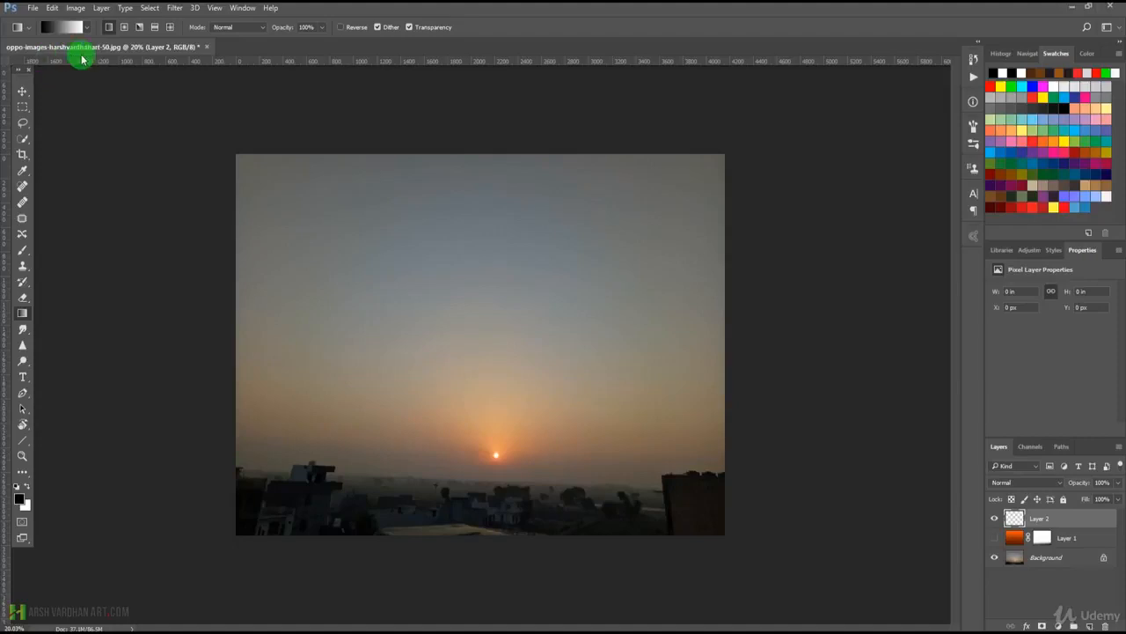
Edit the saved brown-to-orange gradient, set its starting colour stop to blue #009ee7 and save the result as a new preset.
left_click(58, 29)
left_click_drag(610, 110, 608, 154)
left_click(501, 152)
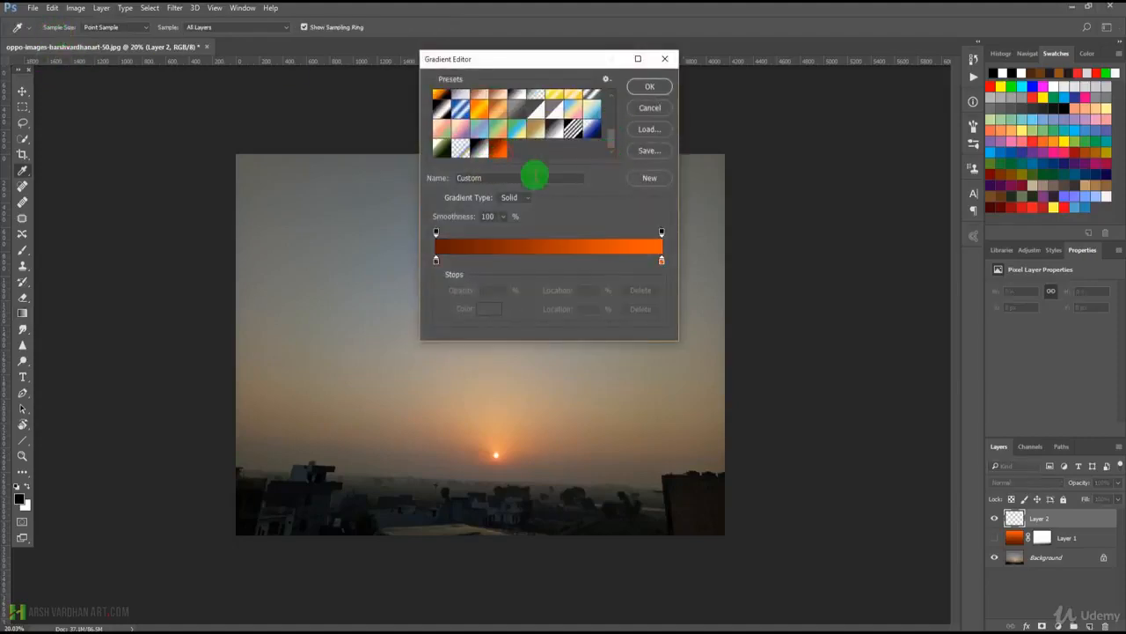
left_click(438, 261)
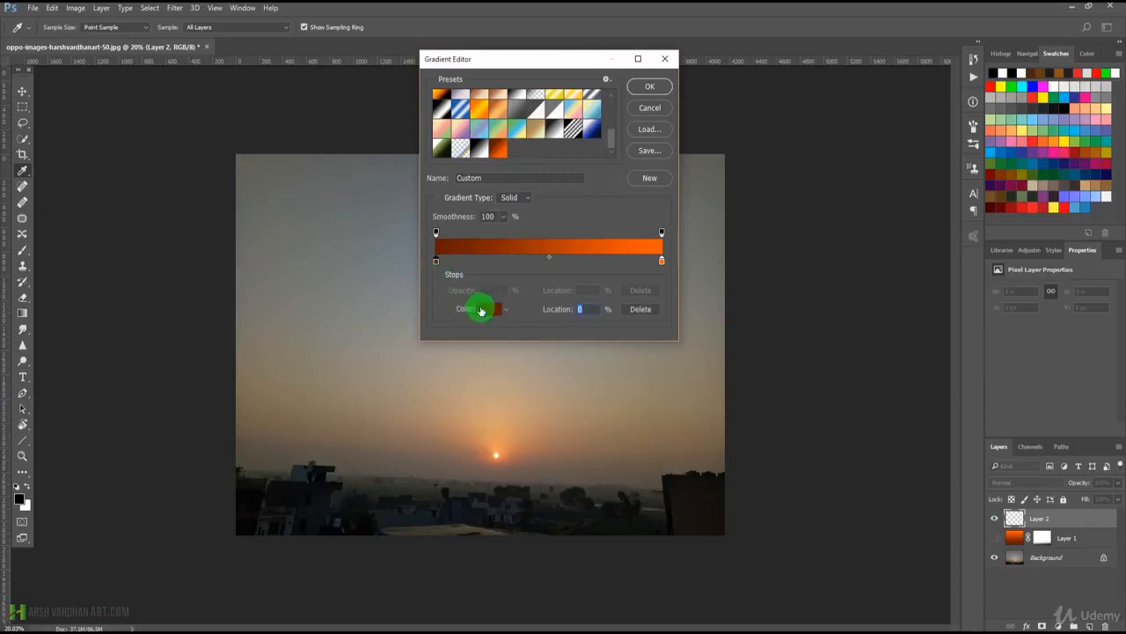
left_click(482, 309)
left_click(849, 194)
mouse_move(829, 177)
left_mouse_down()
mouse_move(848, 188)
mouse_move(830, 171)
mouse_move(835, 134)
left_mouse_up()
left_click(847, 193)
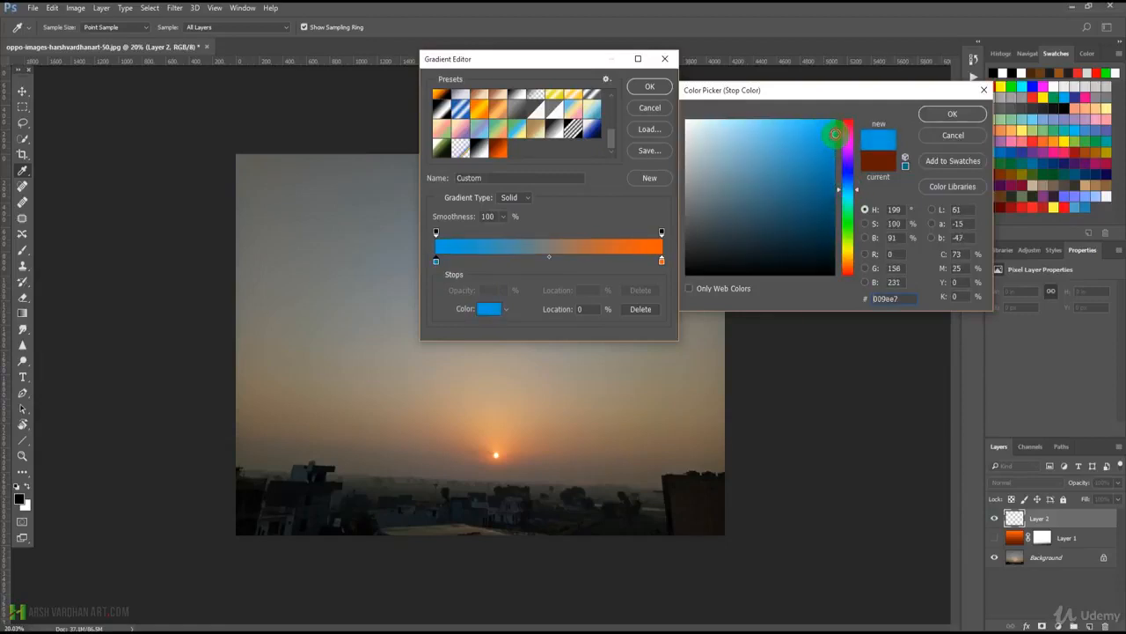
left_click(944, 117)
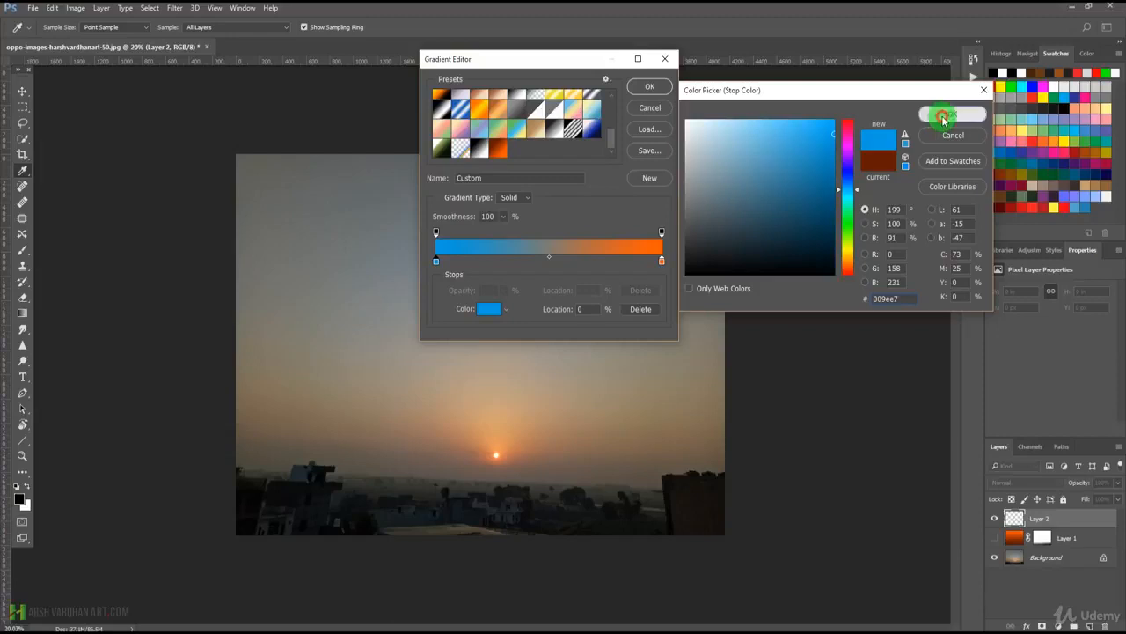
left_click(651, 90)
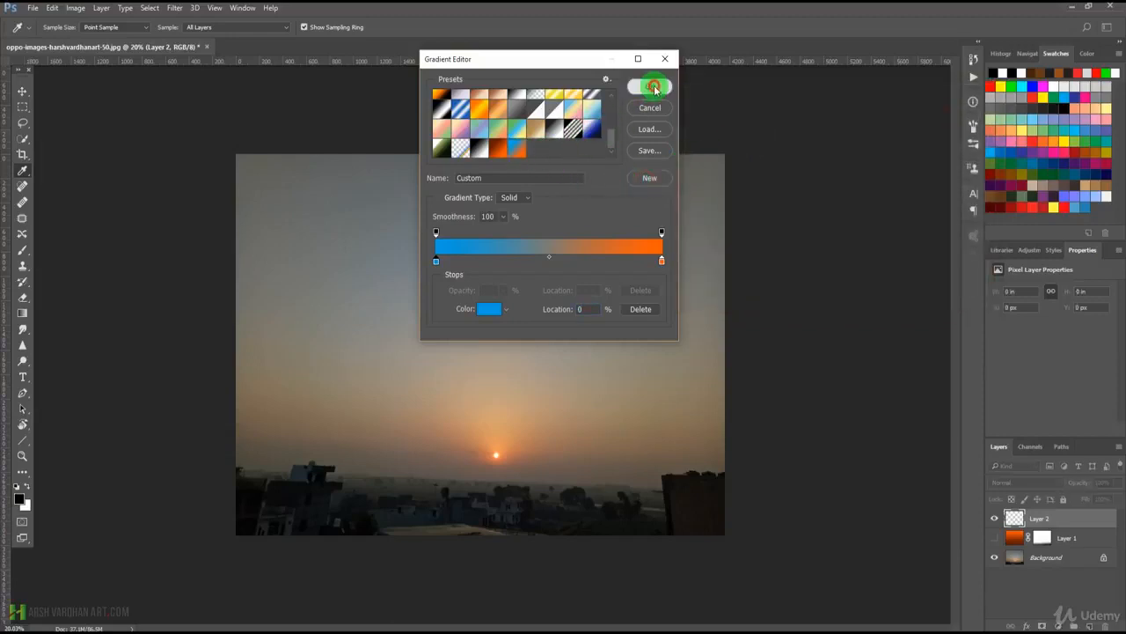
Draw the blue-to-orange gradient on Layer 2 from the top edge down to the horizon and set the layer's blending mode to Soft Light.
left_click_drag(474, 153, 474, 485)
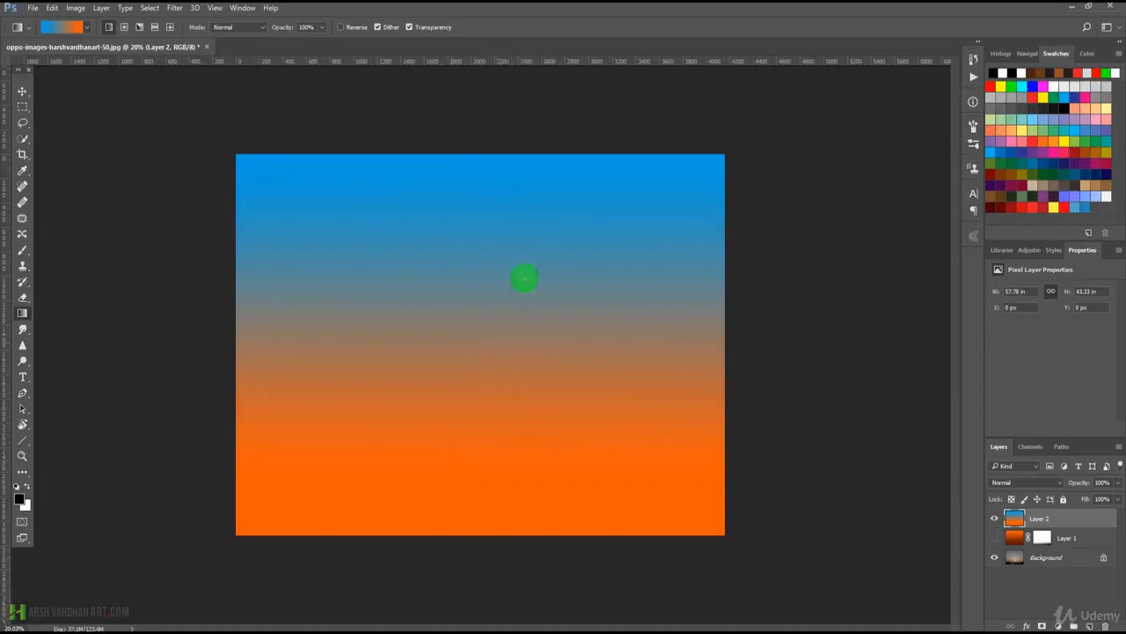
left_click(1017, 484)
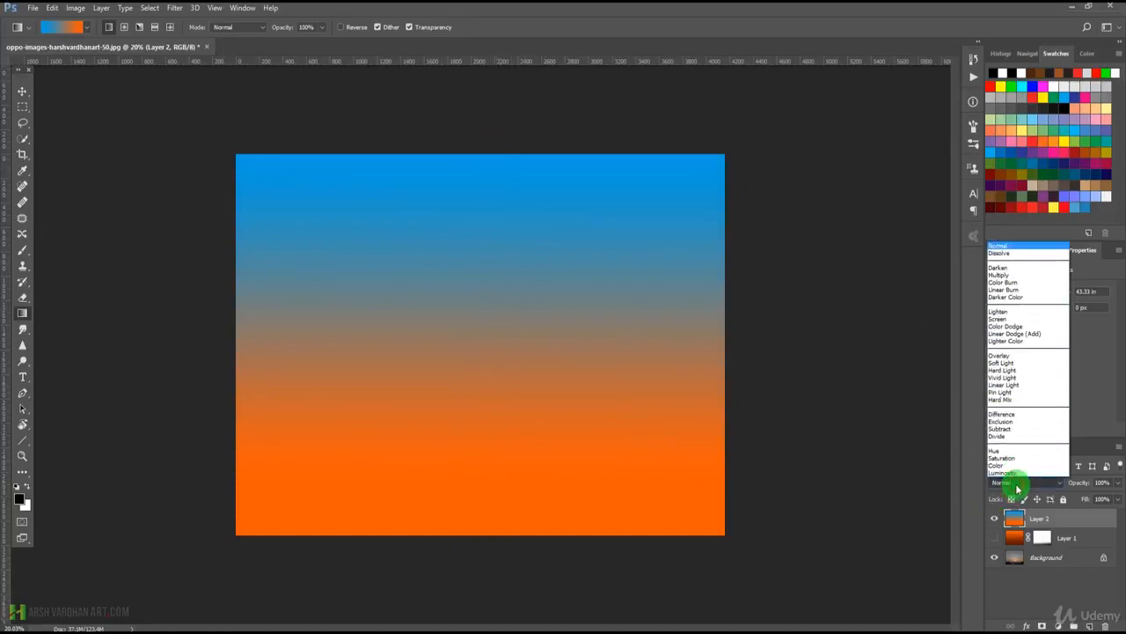
left_click(1012, 319)
left_click(1028, 483)
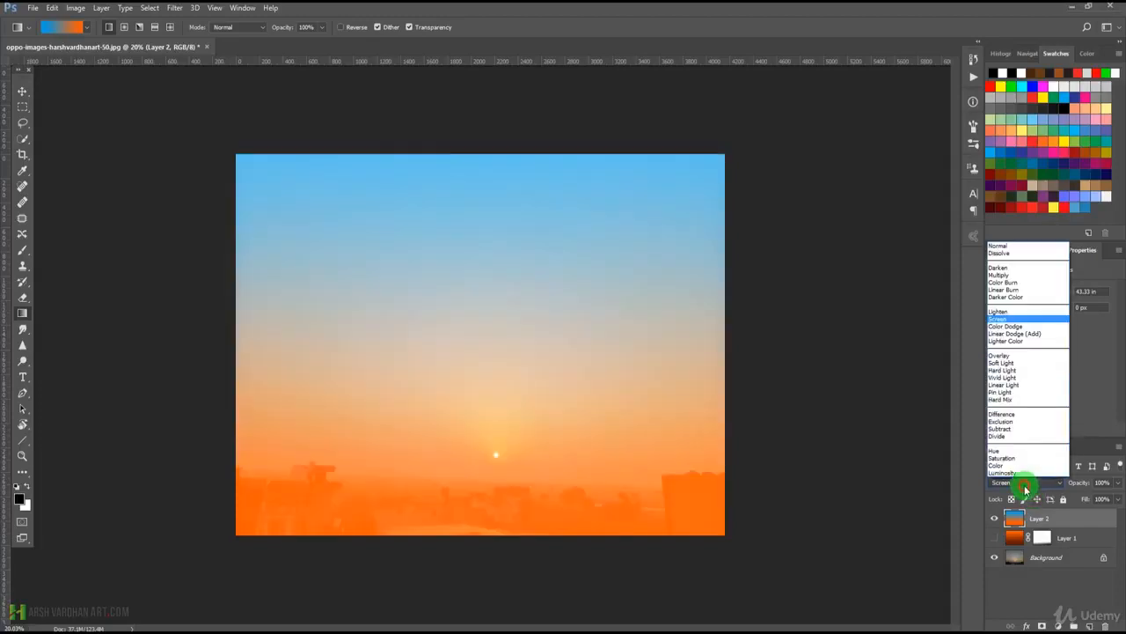
left_click(1019, 364)
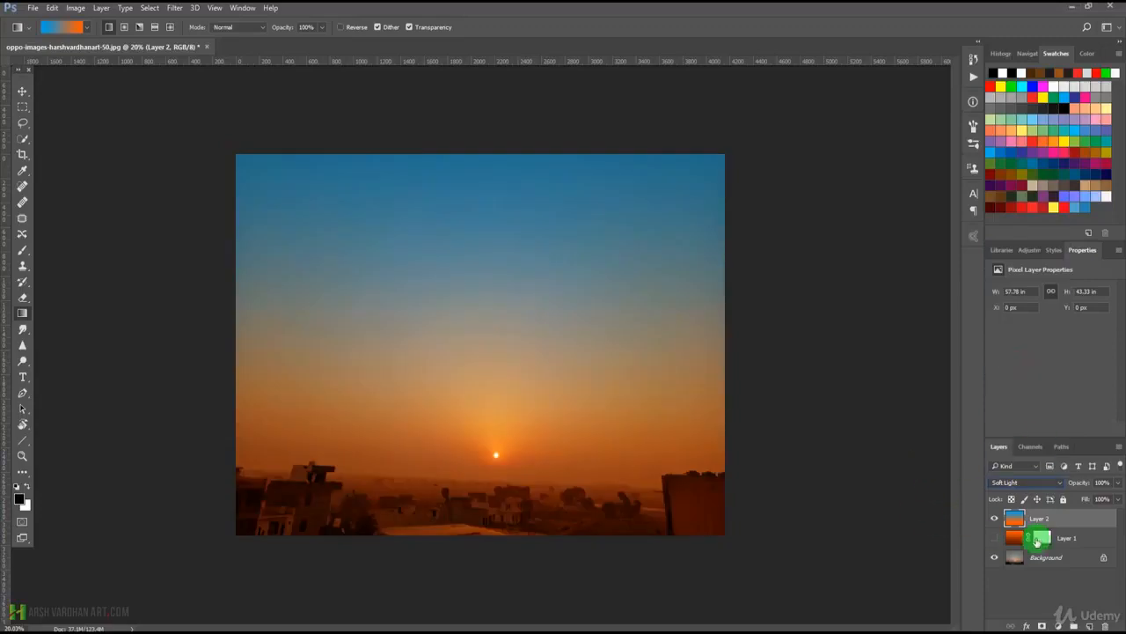
Try the Overlay blending mode on Layer 2 and return the layer to Soft Light.
left_click(1027, 482)
left_click(1016, 356)
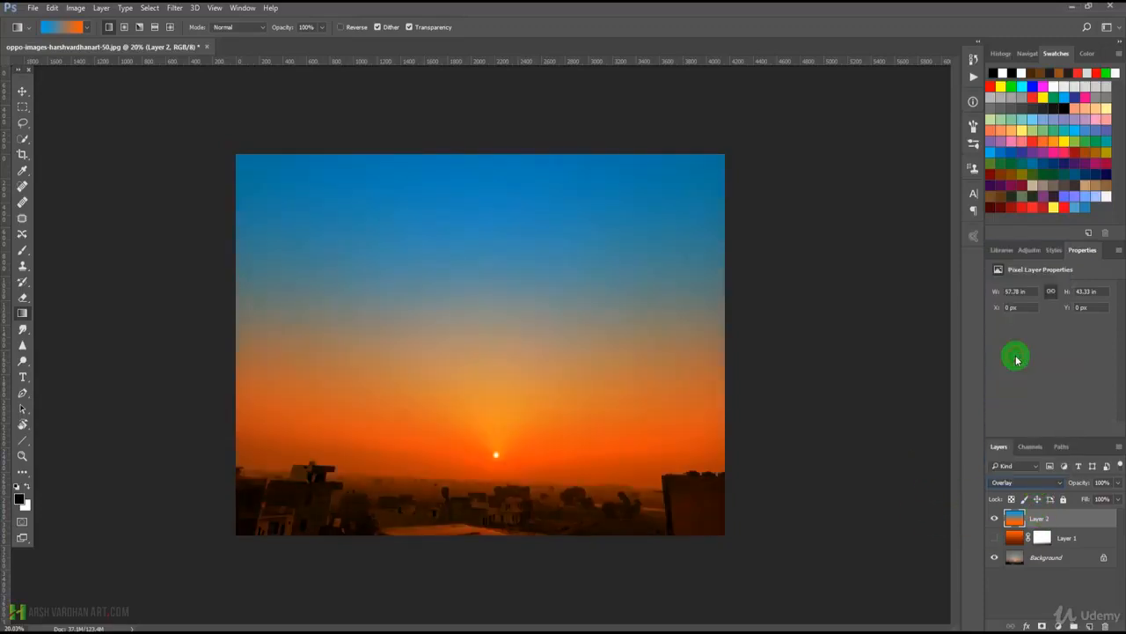
left_click(1030, 485)
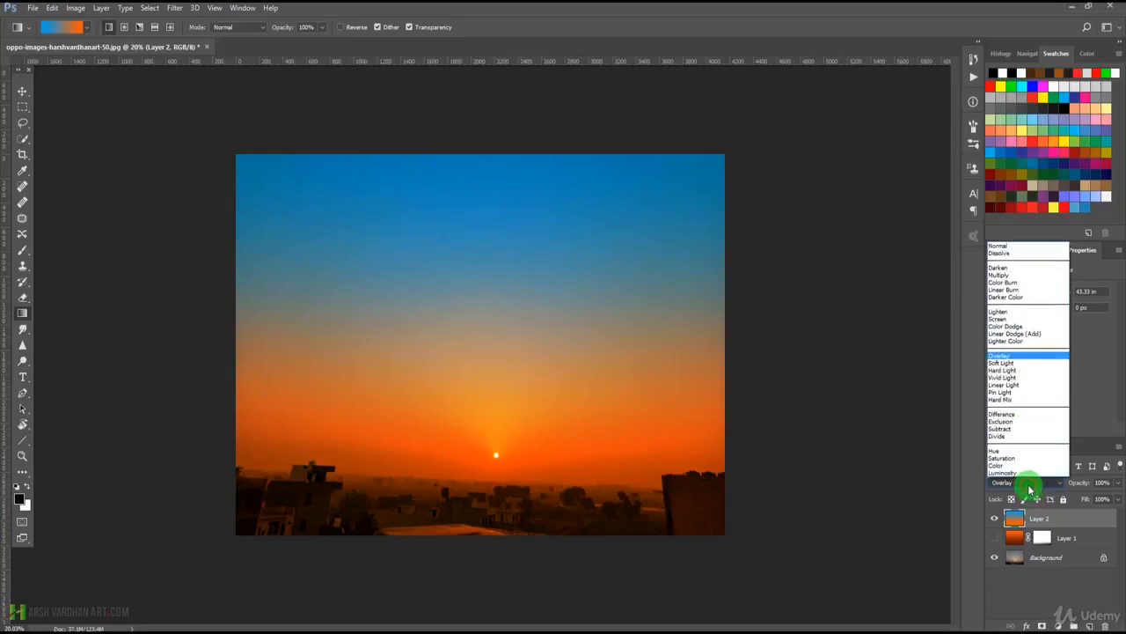
left_click(1016, 367)
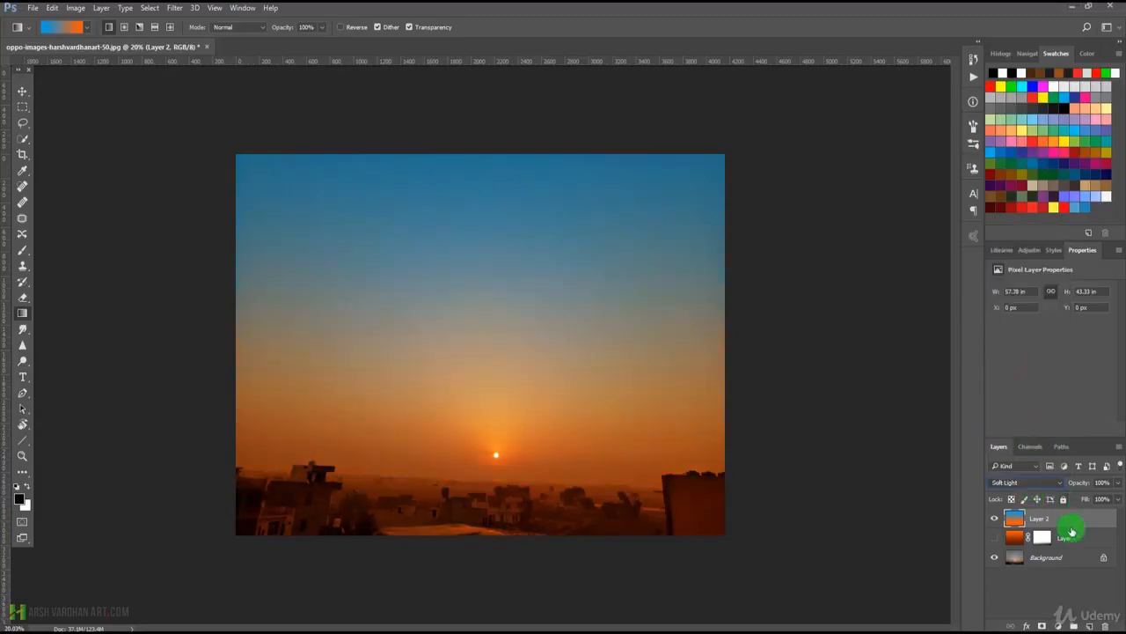
Lower Layer 2's opacity to 85% and set its blending mode to Color.
left_click(1118, 483)
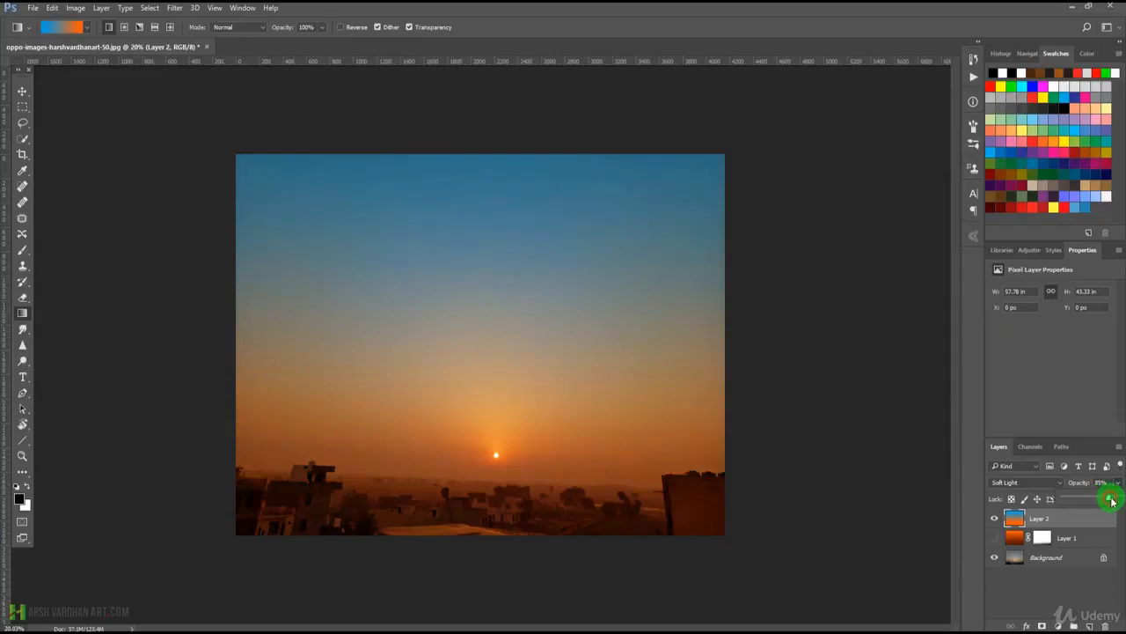
left_click(1021, 482)
left_click(1016, 466)
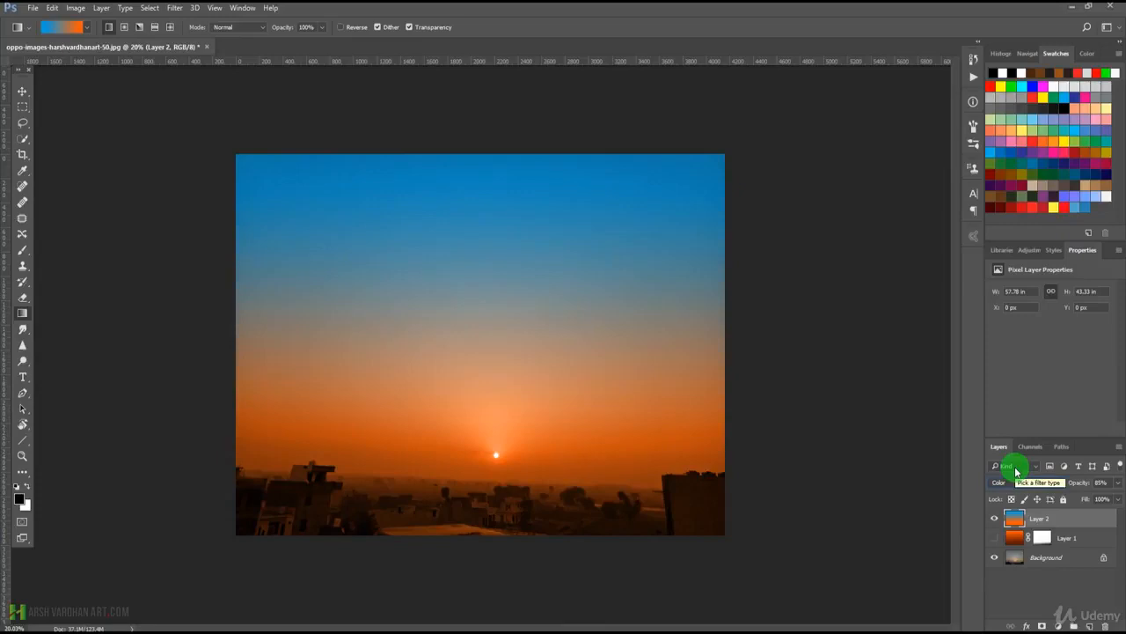
Try the Luminosity blending mode on Layer 2 and switch the layer back to Color.
left_click(1025, 483)
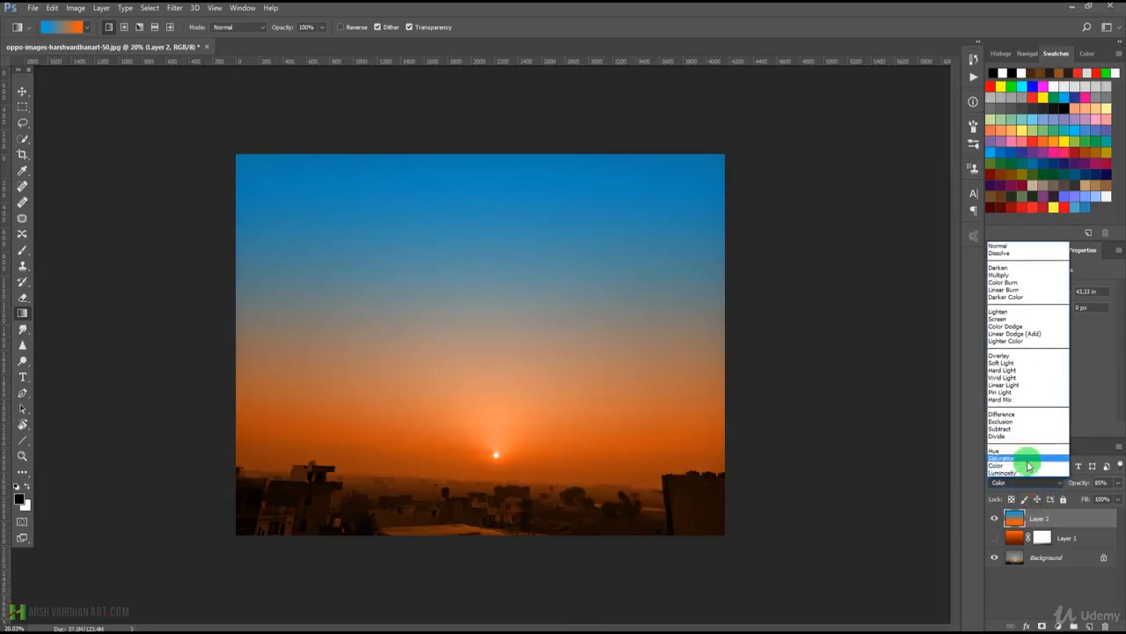
left_click(1017, 473)
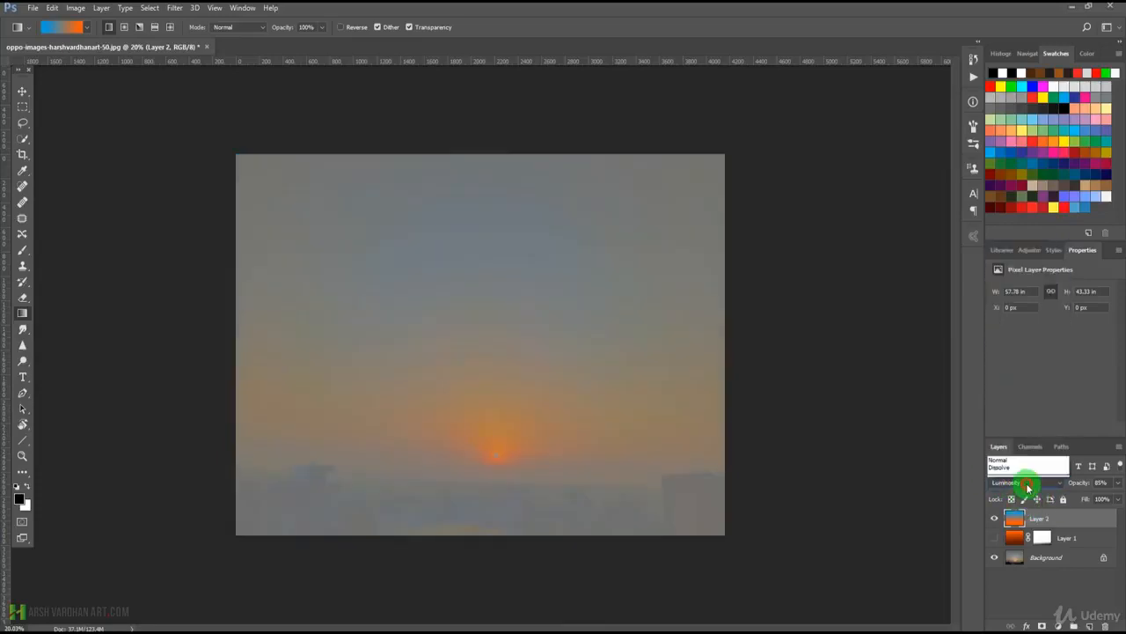
left_click(1028, 484)
left_click(1025, 464)
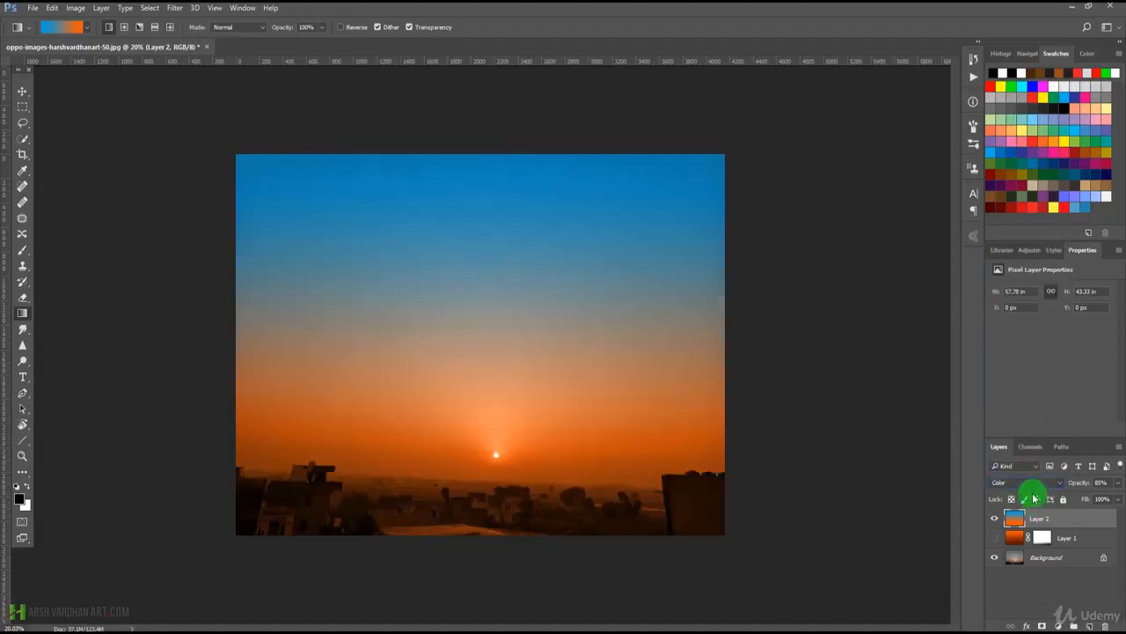
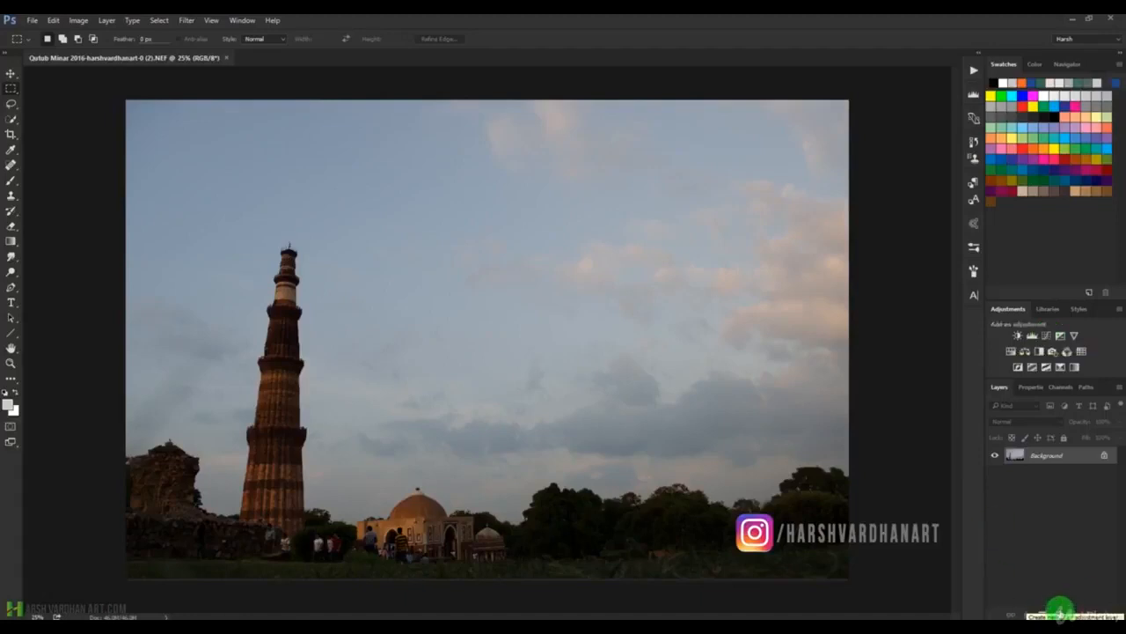
Add a Curves adjustment layer above the Background photo.
left_click(1062, 610)
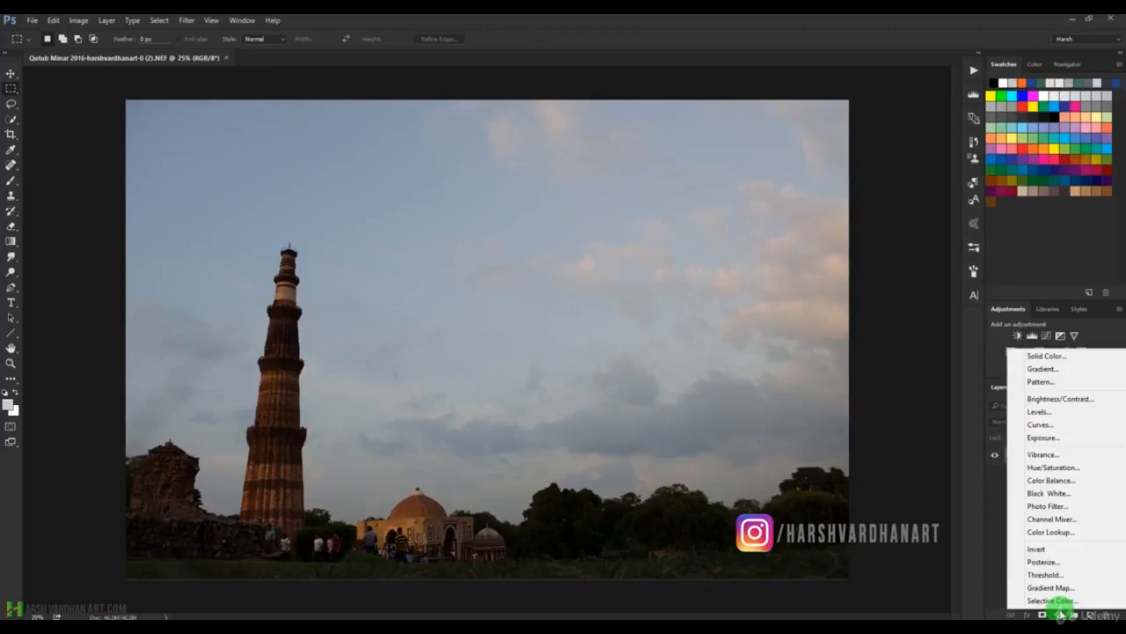
left_click(1048, 425)
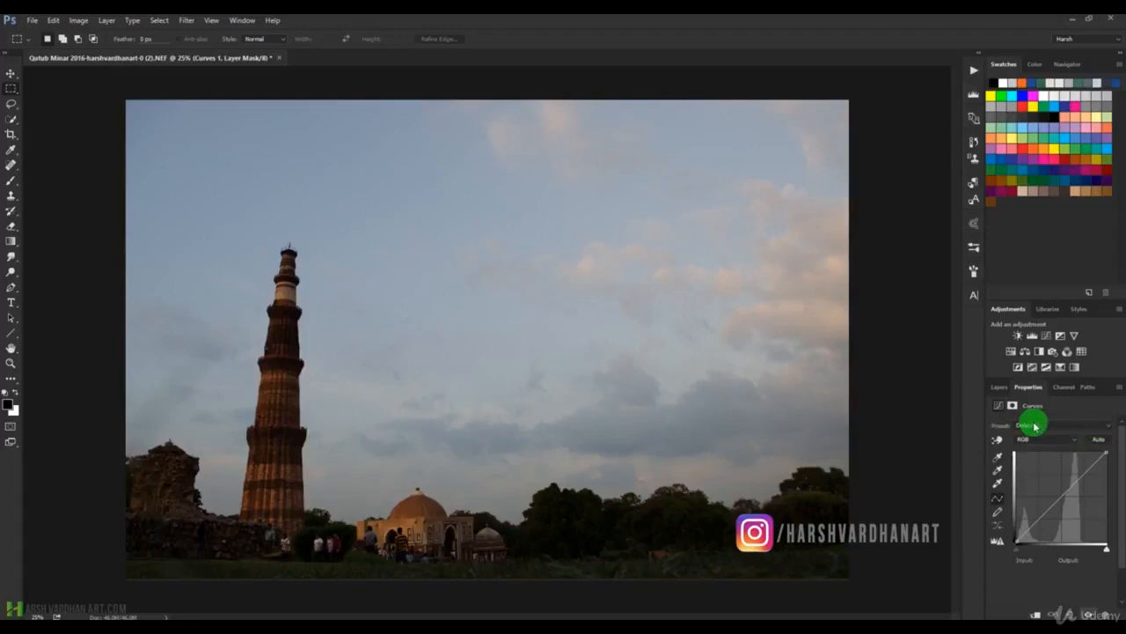
Try the Color Negative, Cross Process and Darker presets on the Curves adjustment.
left_click(1105, 426)
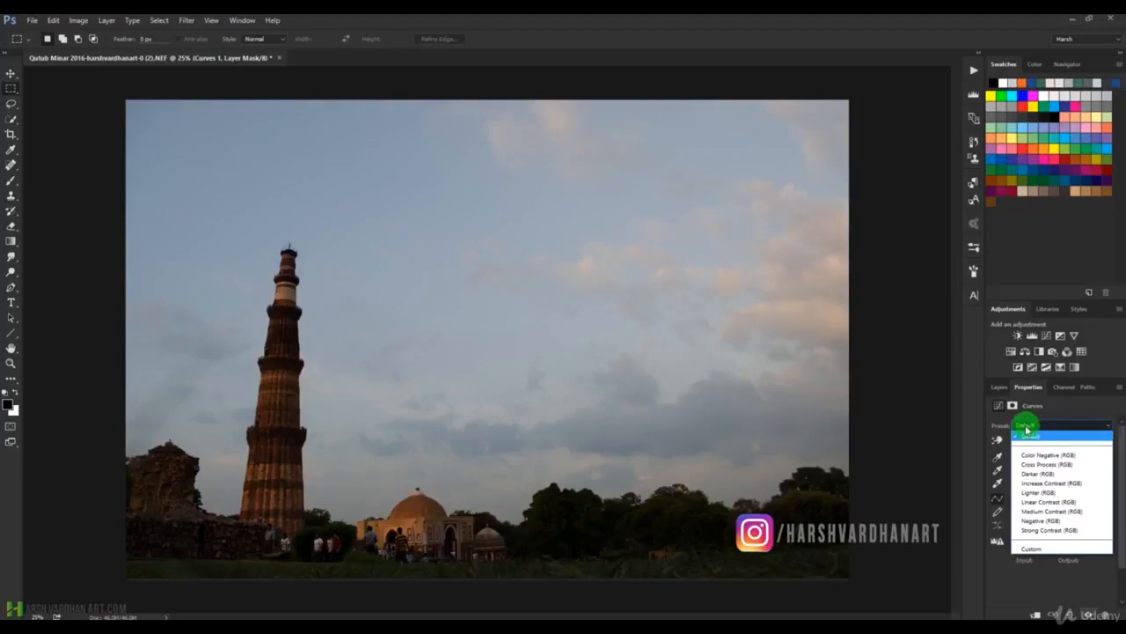
left_click(1050, 456)
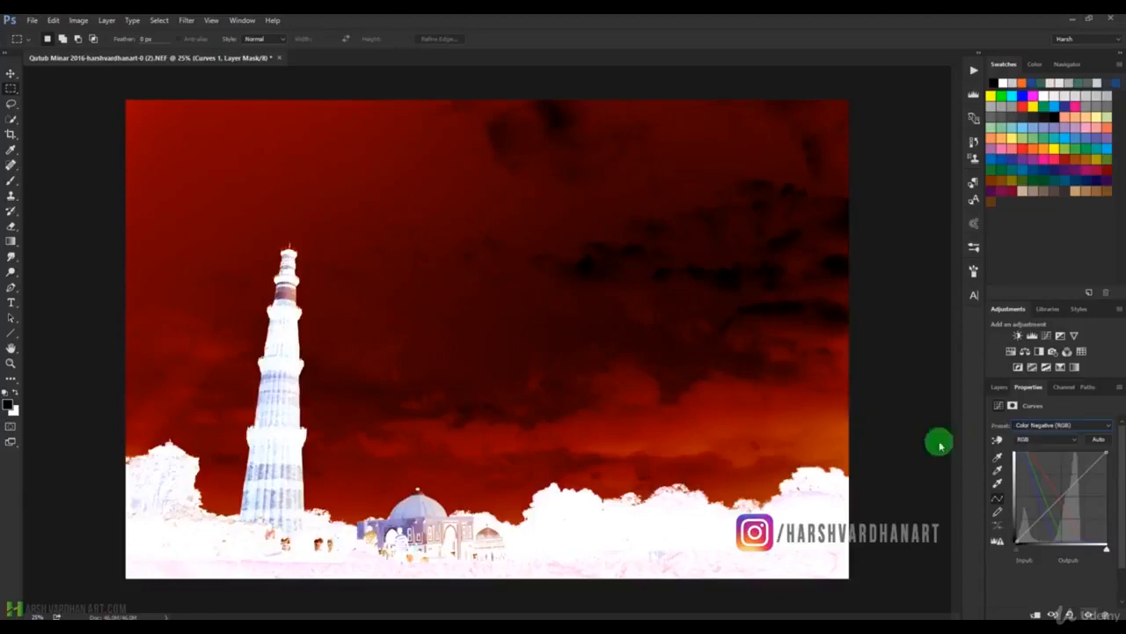
left_click(1066, 426)
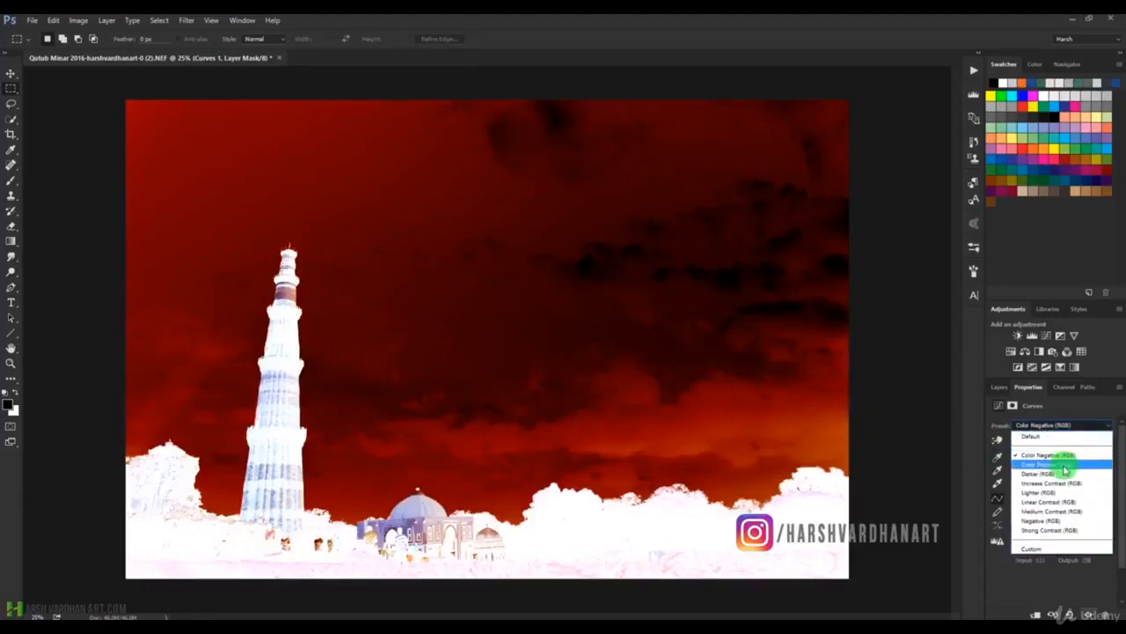
left_click(1064, 464)
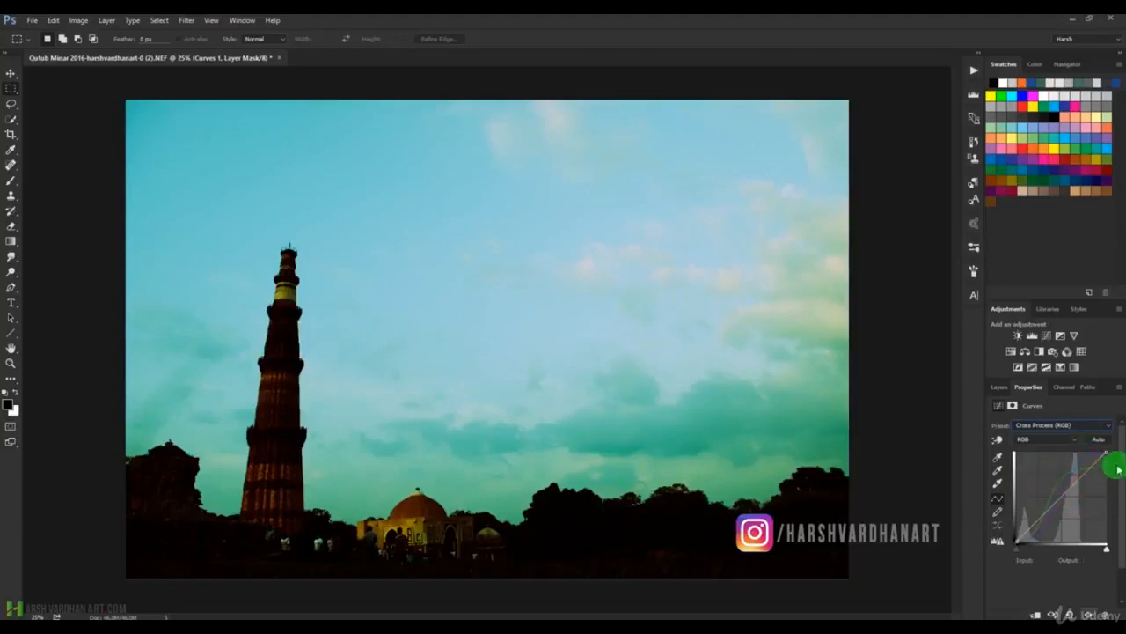
left_click(1096, 424)
left_click(1066, 472)
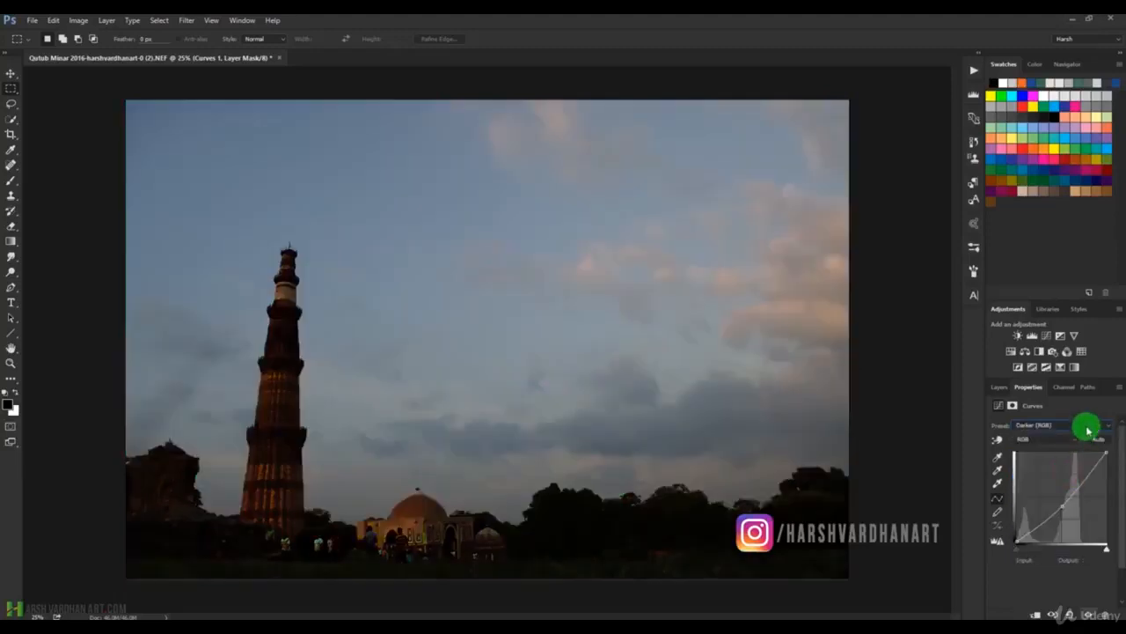
Try the Increase Contrast, Lighter and Linear Contrast presets on the Curves adjustment.
left_click(1087, 427)
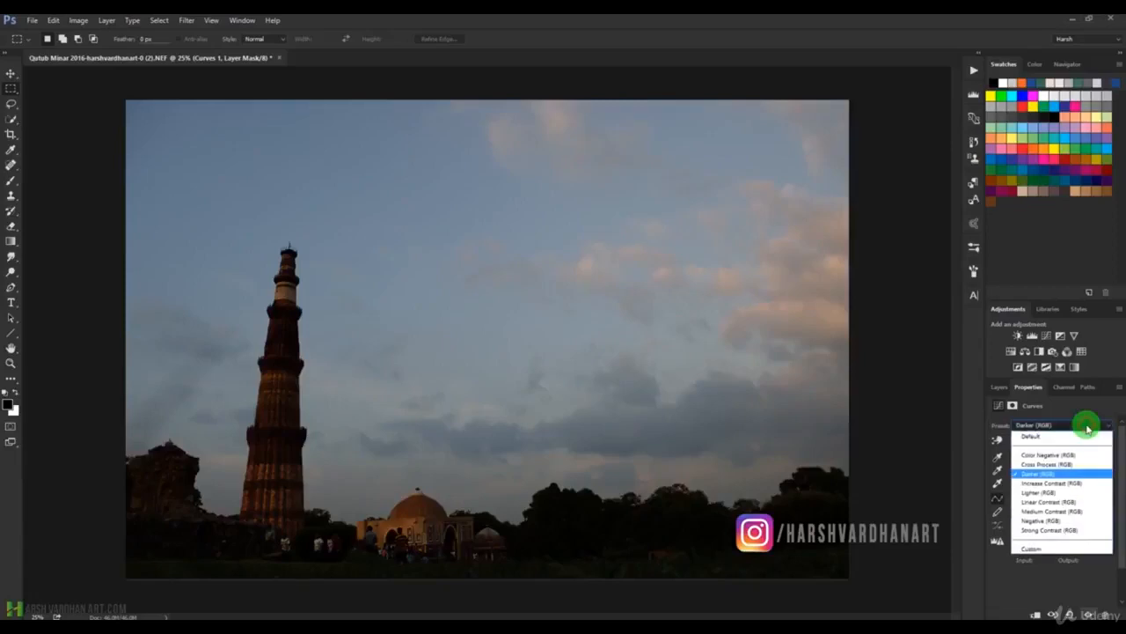
left_click(1074, 484)
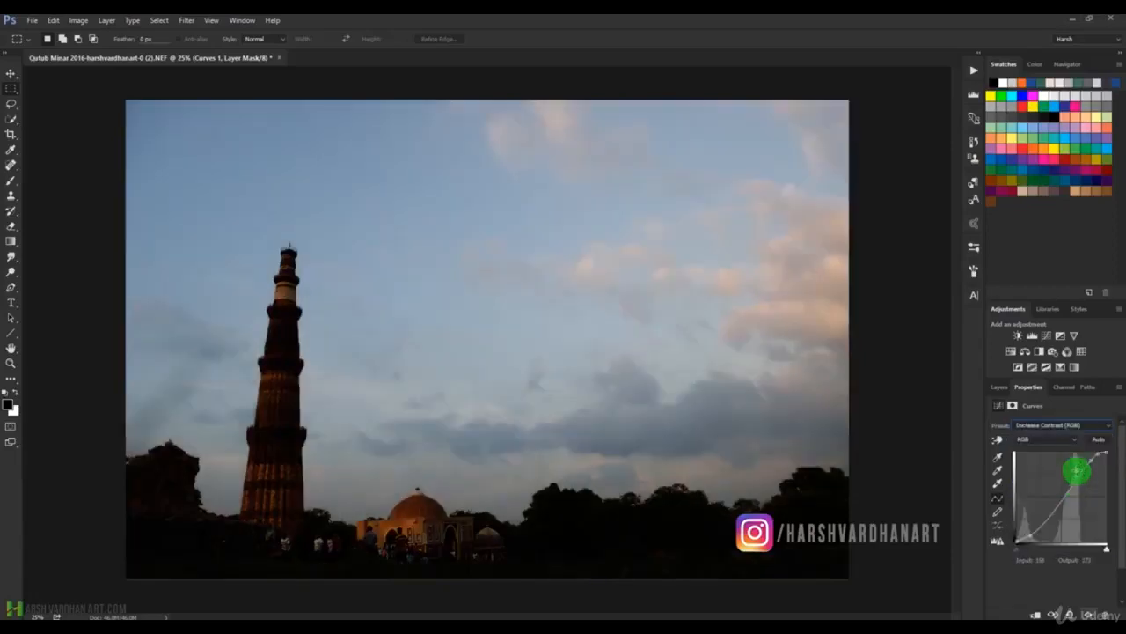
left_click(1076, 424)
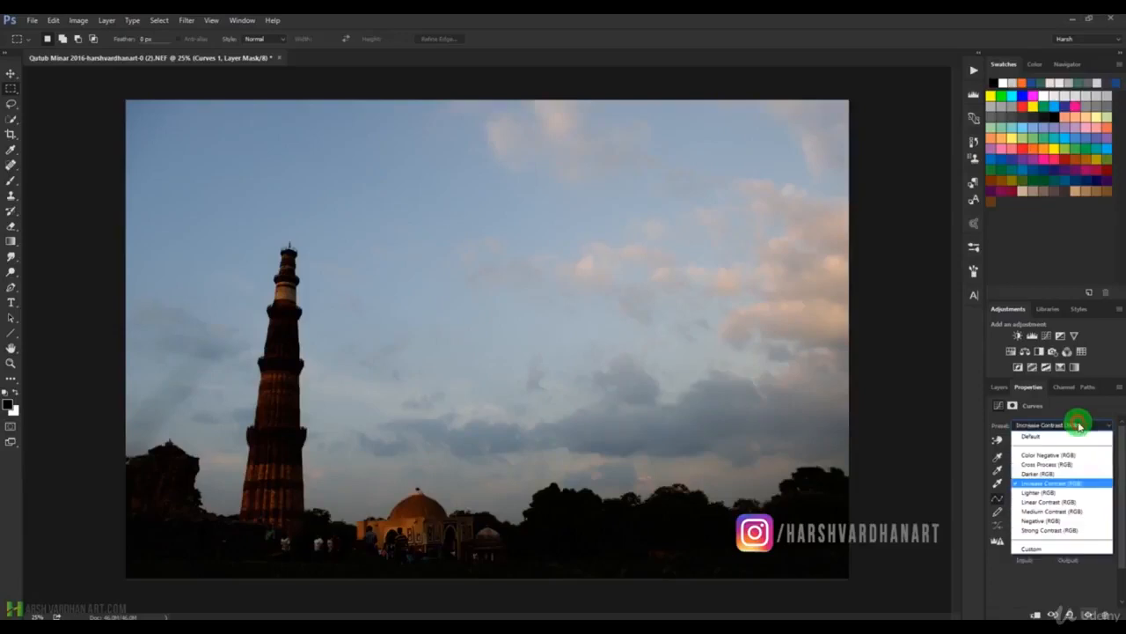
left_click(1058, 492)
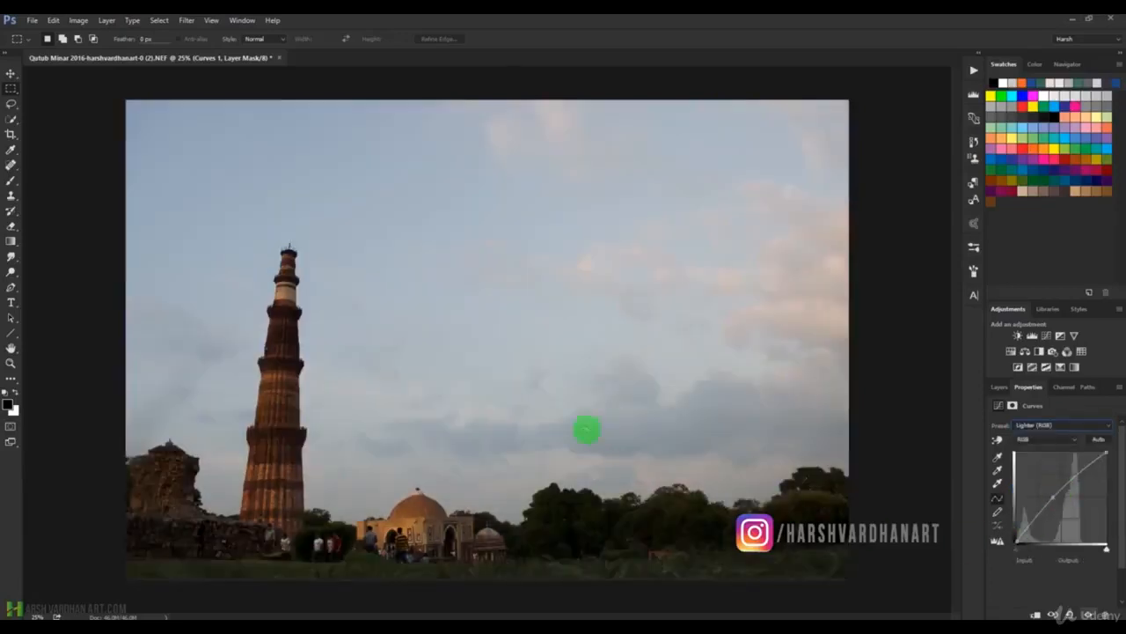
left_click(1081, 425)
left_click(1051, 501)
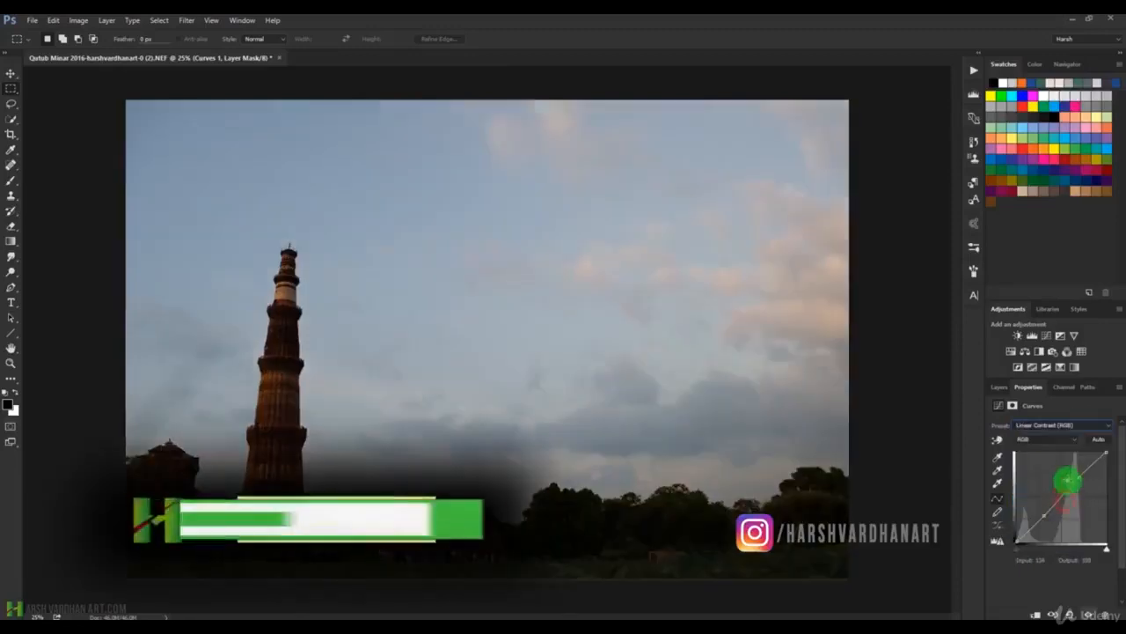
Try the Medium Contrast, Negative and Strong Contrast presets on the Curves adjustment.
left_click(1081, 425)
left_click(1052, 511)
left_click(1080, 425)
left_click(1047, 520)
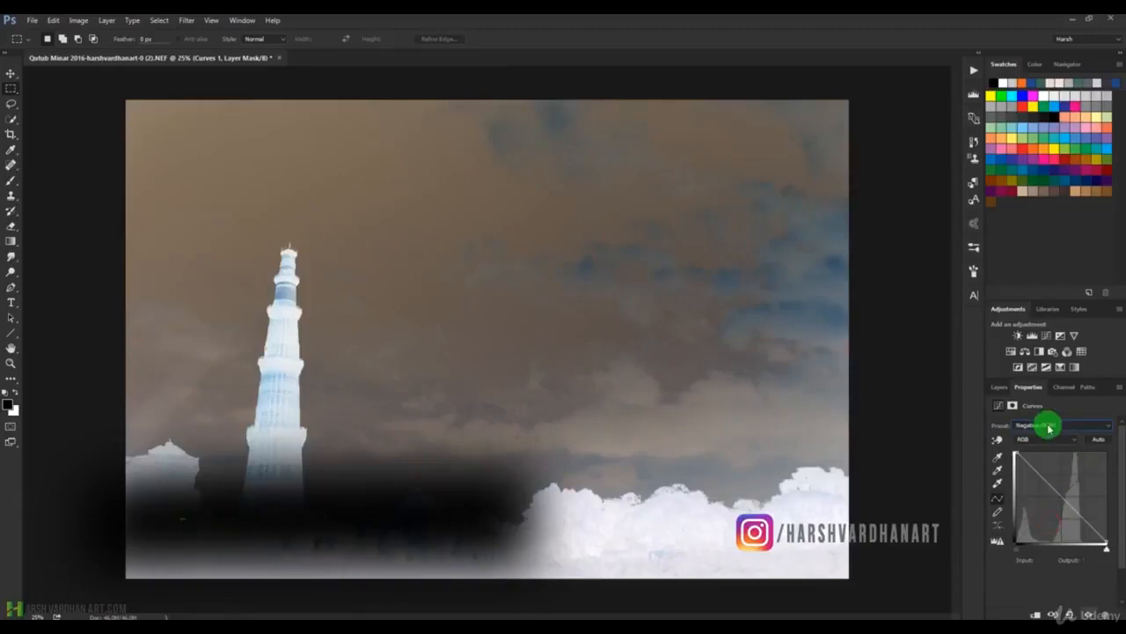
left_click(1052, 426)
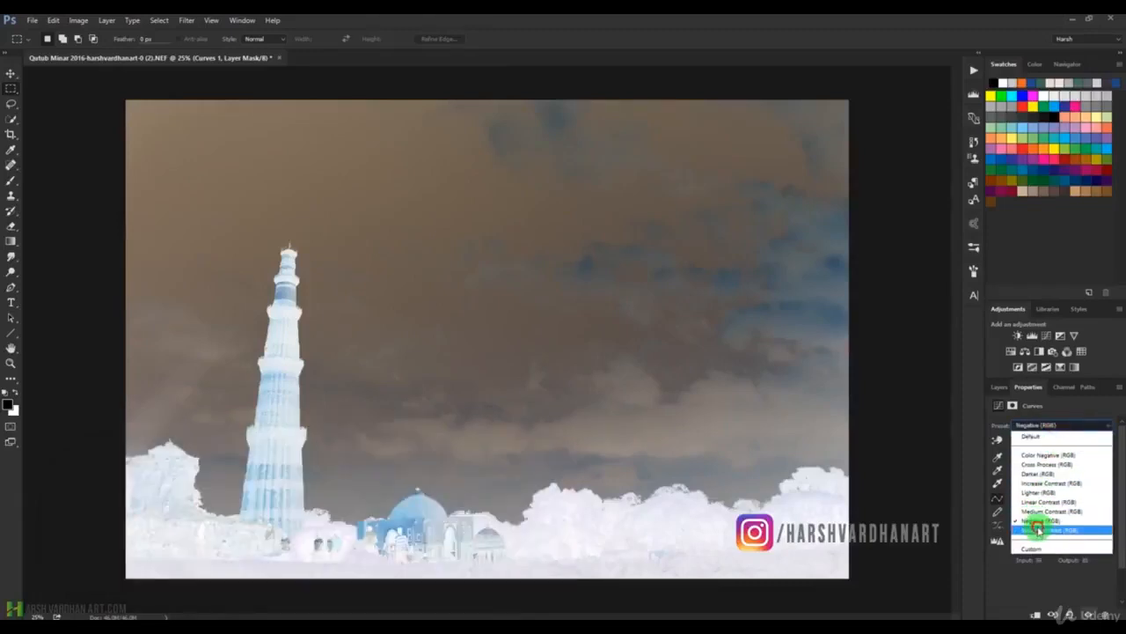
left_click(1039, 528)
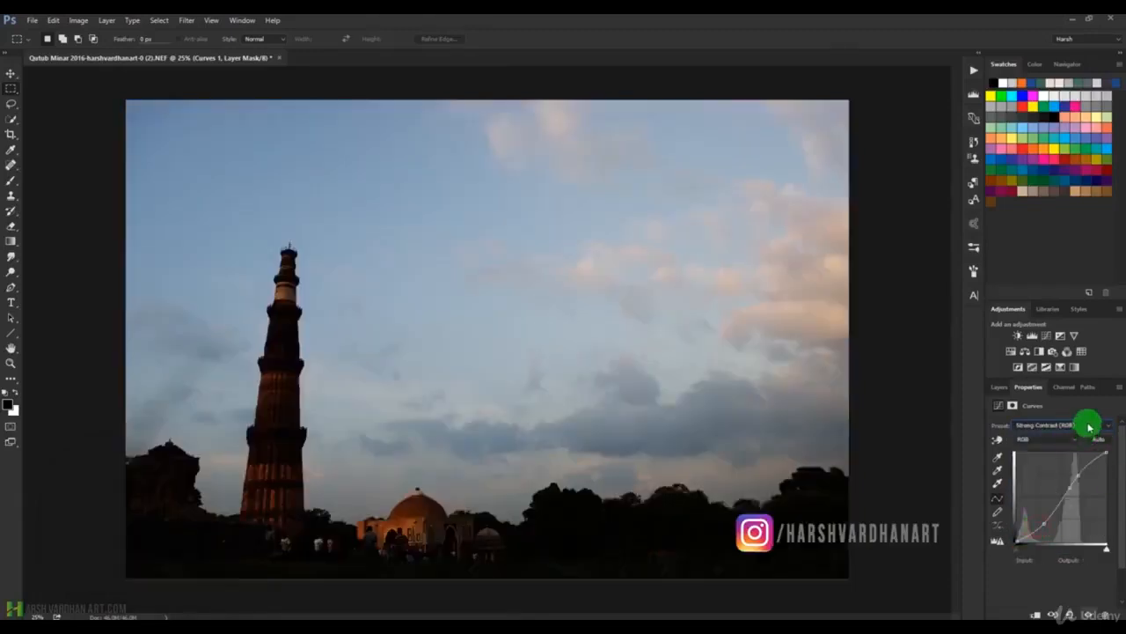
Return the Curves adjustment to the Default preset.
left_click(1090, 425)
left_click(1088, 422)
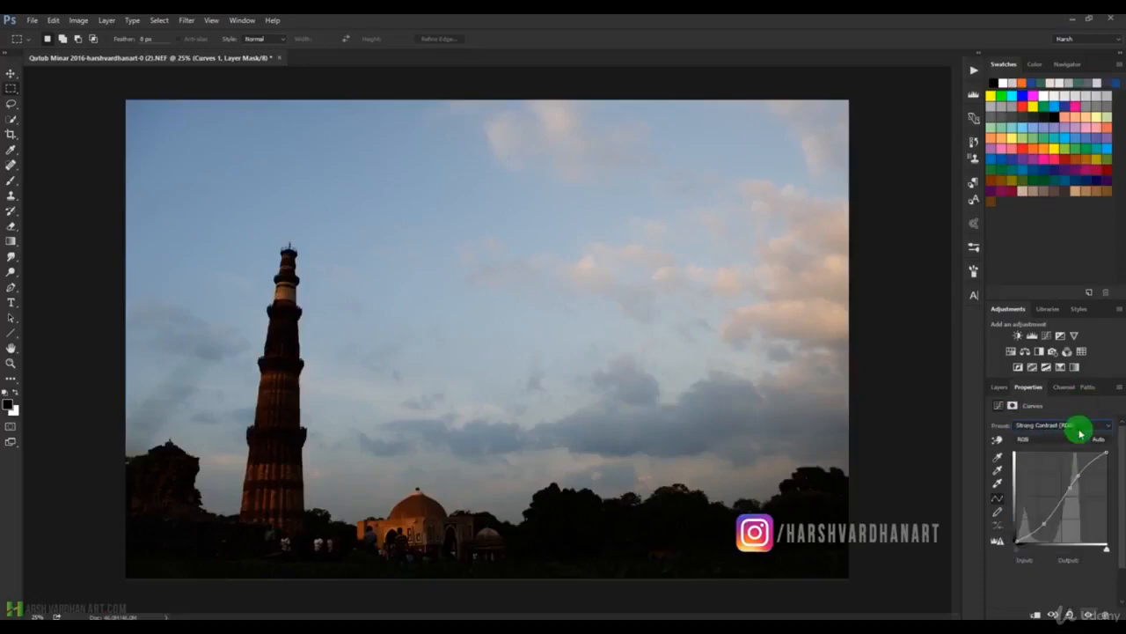
left_click(1081, 428)
left_click(1082, 426)
left_click(1087, 428)
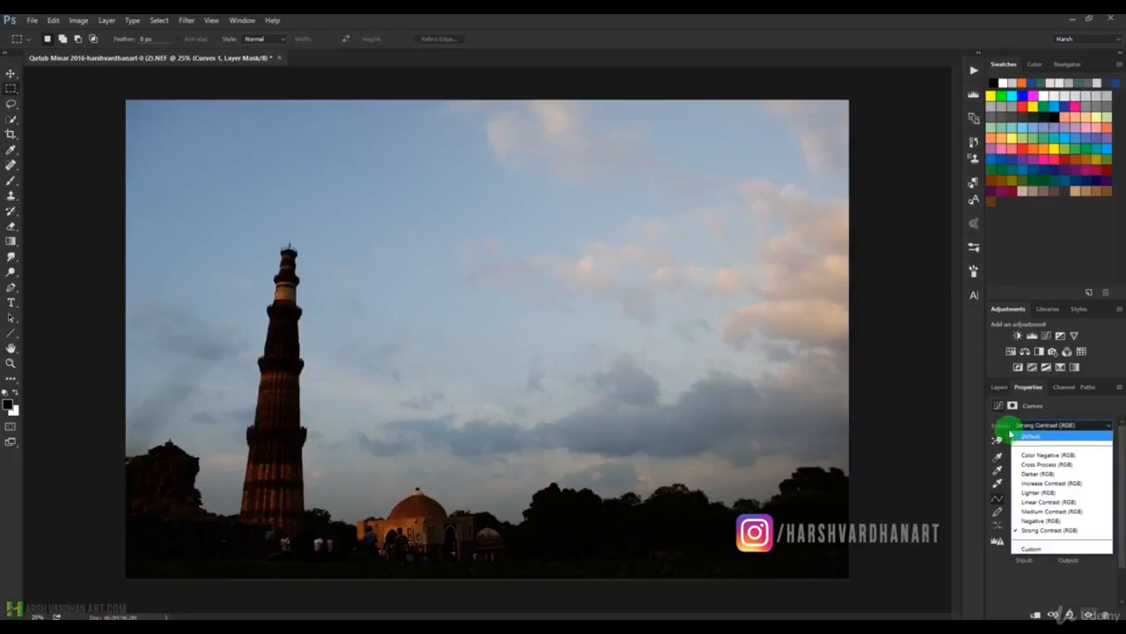
left_click(1034, 437)
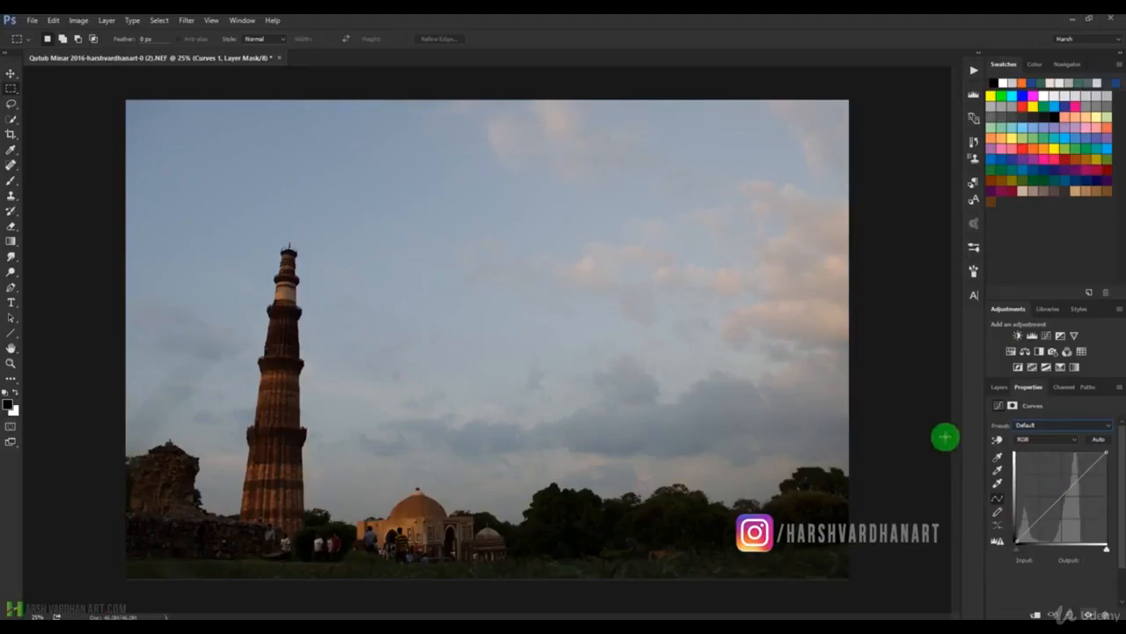
Raise the Red and Green channel curves slightly above their diagonals in the upper midtones.
left_click(1066, 441)
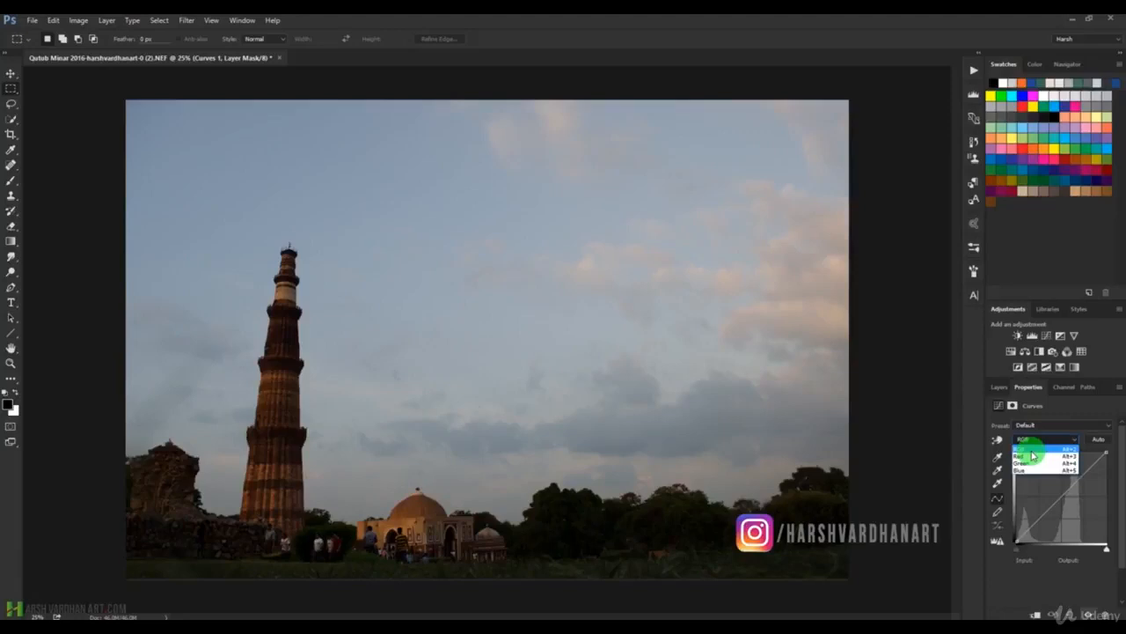
left_click(1030, 456)
mouse_move(1082, 482)
left_mouse_down()
mouse_move(1099, 458)
mouse_move(1086, 473)
mouse_move(1071, 461)
mouse_move(1086, 478)
mouse_move(1076, 472)
left_mouse_up()
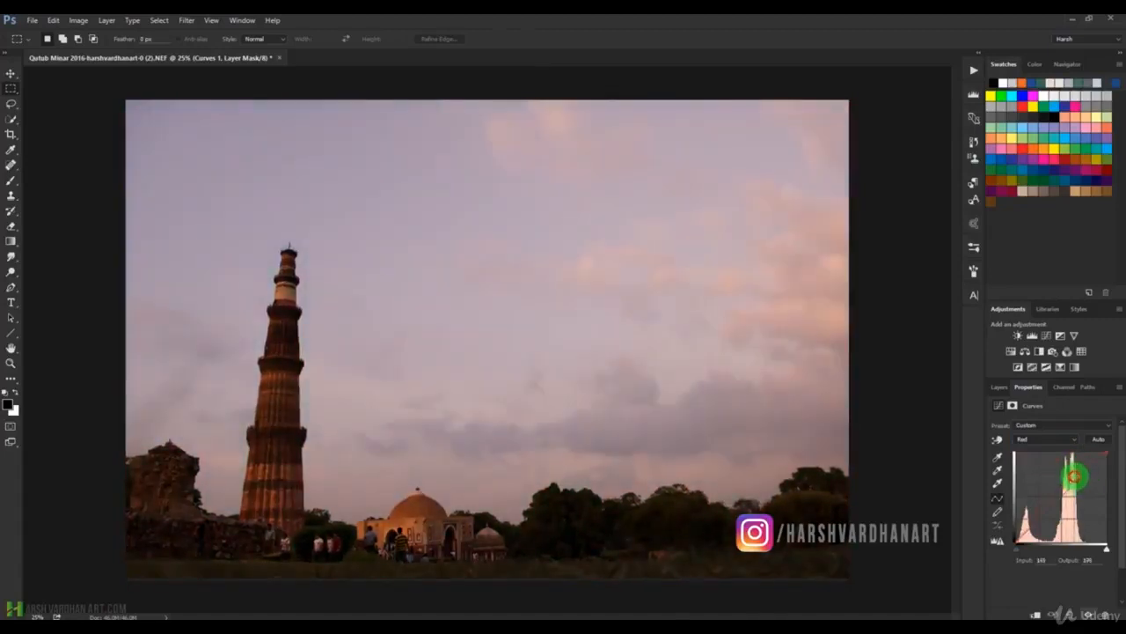
left_click(1033, 439)
left_click(1036, 465)
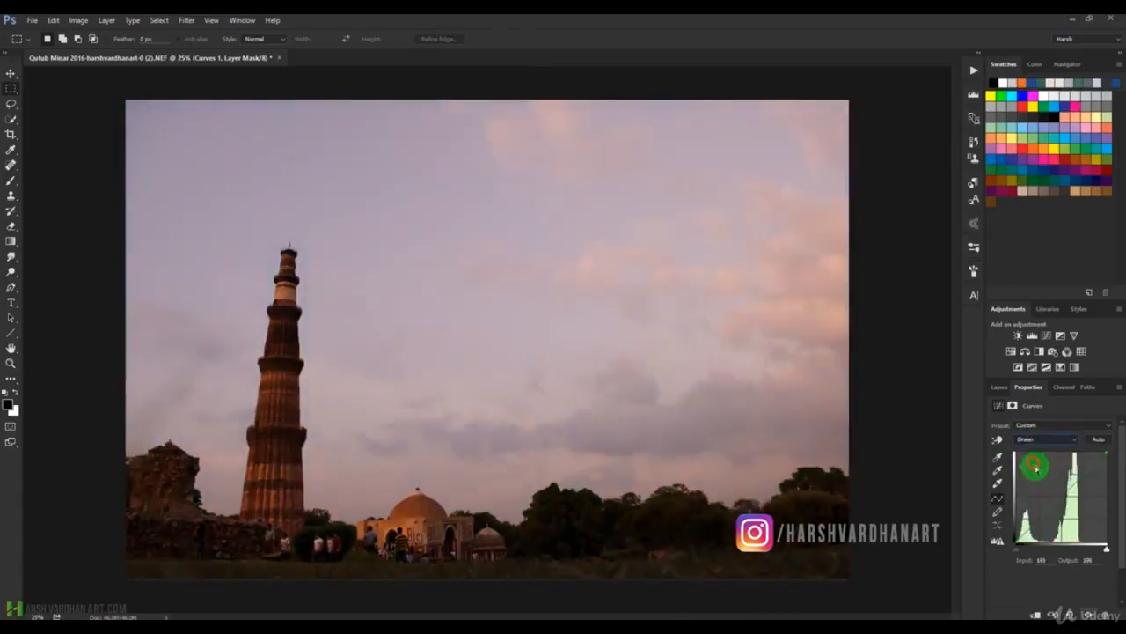
mouse_move(1086, 468)
left_mouse_down()
mouse_move(1085, 480)
mouse_move(1074, 467)
left_mouse_up()
Raise the Blue channel curve slightly in the upper midtones and switch back to the composite RGB curve.
left_click(1058, 437)
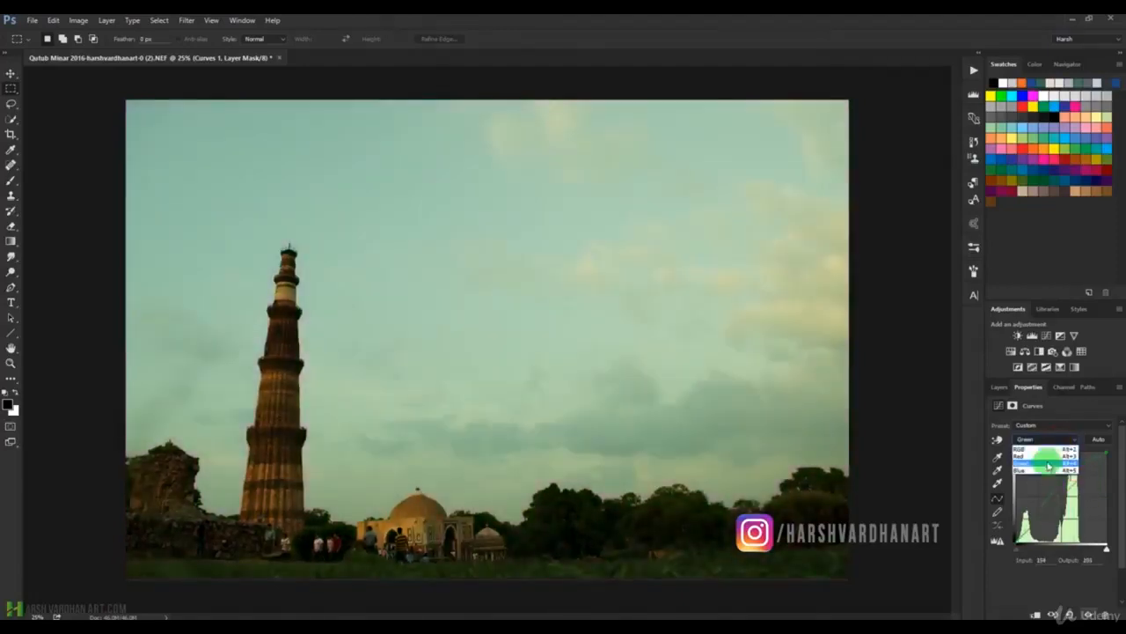
left_click(1038, 472)
left_click_drag(1083, 476, 1078, 476)
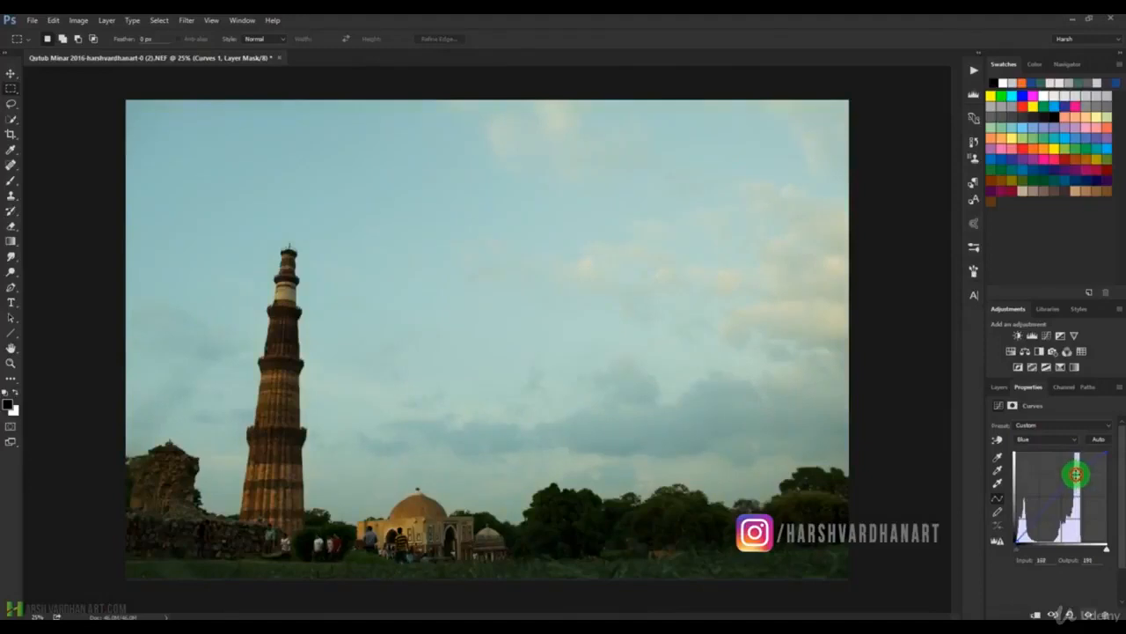
left_click(1056, 438)
left_click(1056, 451)
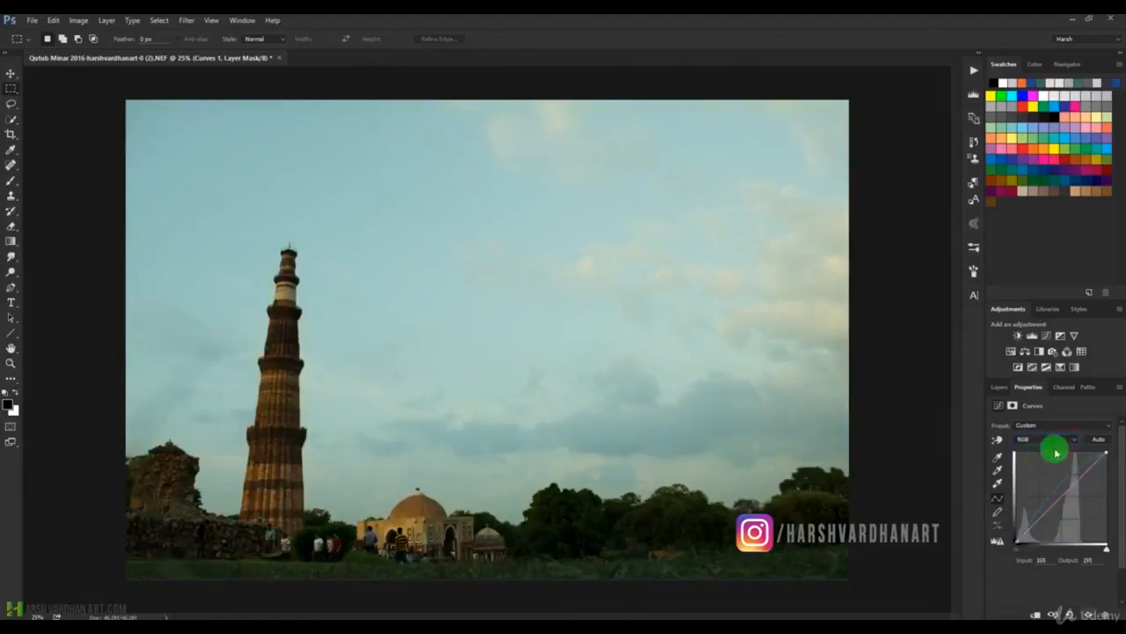
Apply the automatic correction to the Curves adjustment, keeping the composite RGB curve selected.
left_click(1103, 440)
left_click(1102, 439)
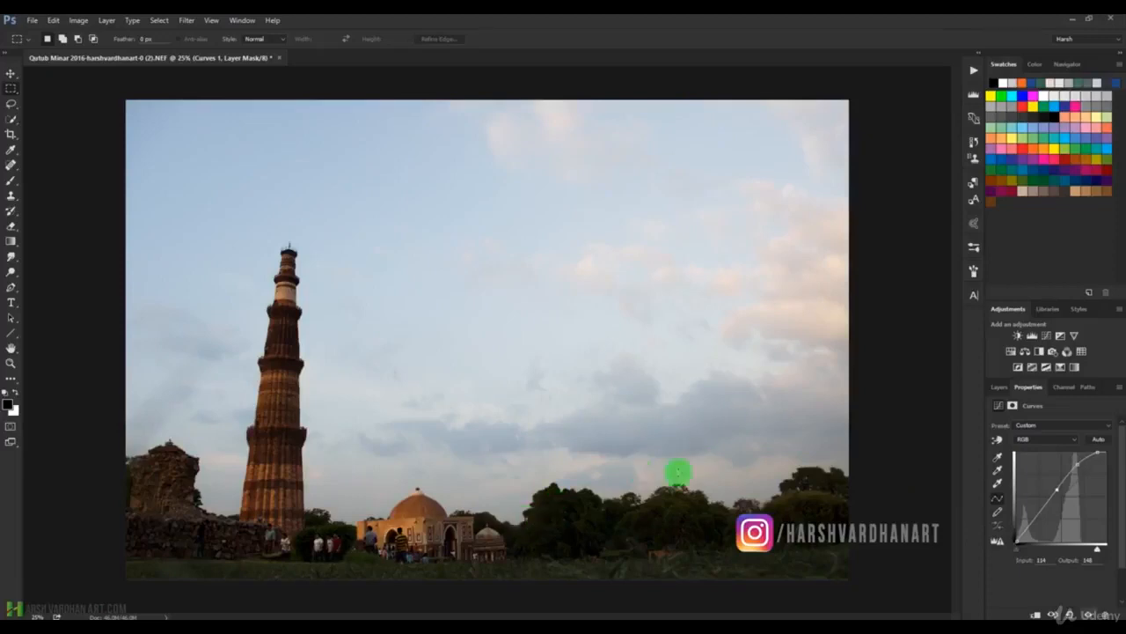
left_click(1073, 439)
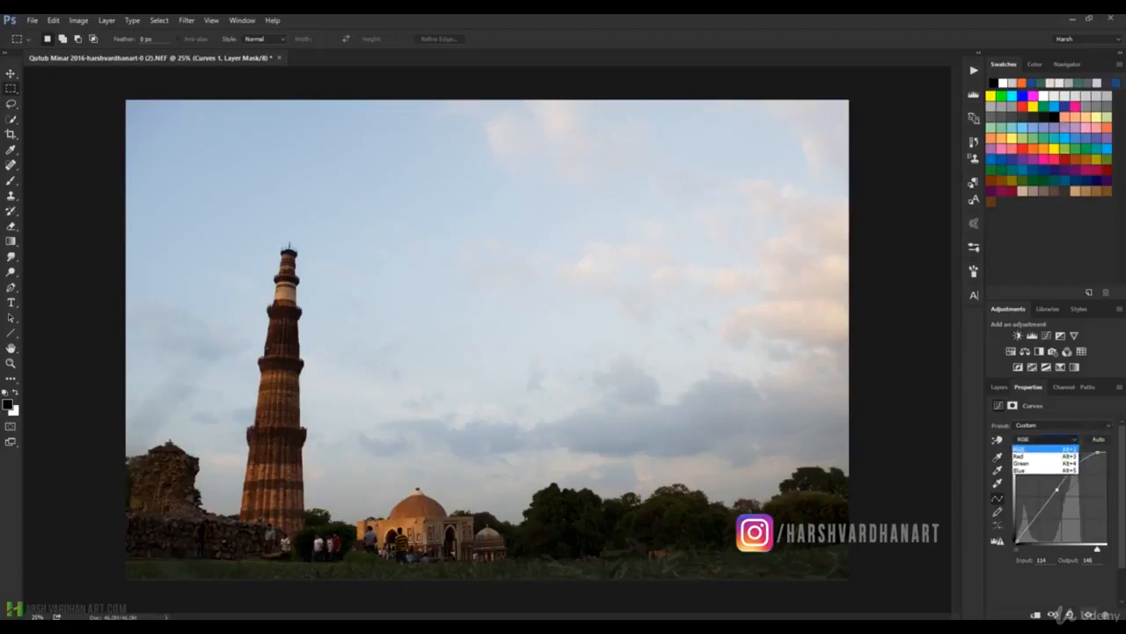
left_click(1075, 588)
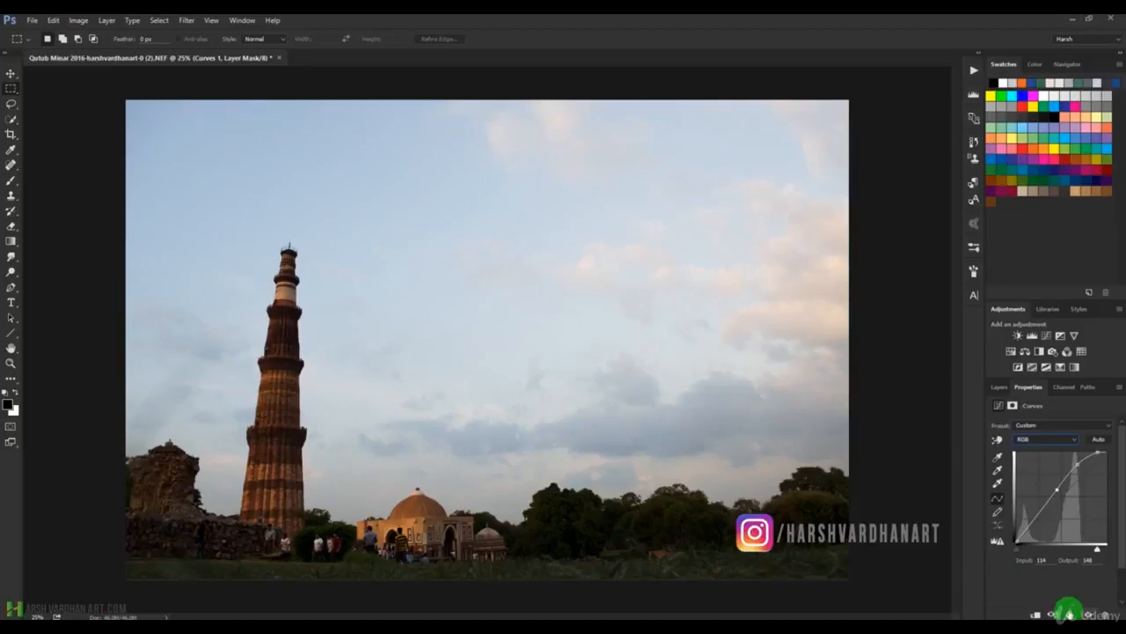
Reset the Curves adjustment to its defaults and undo that reset.
left_click(1069, 613)
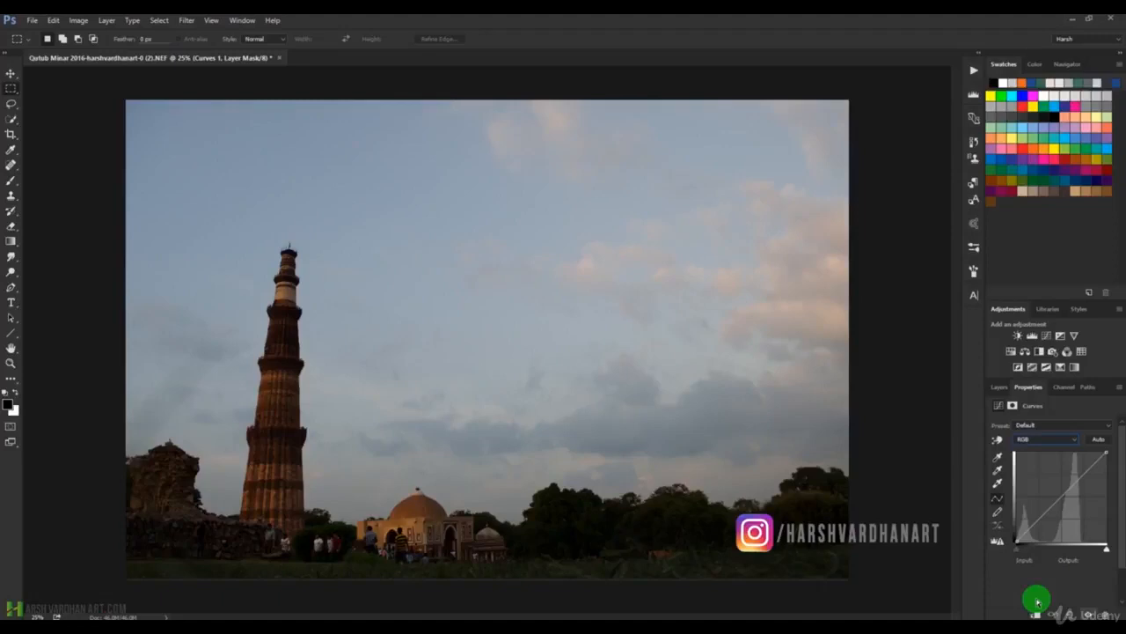
key("ctrl+z")
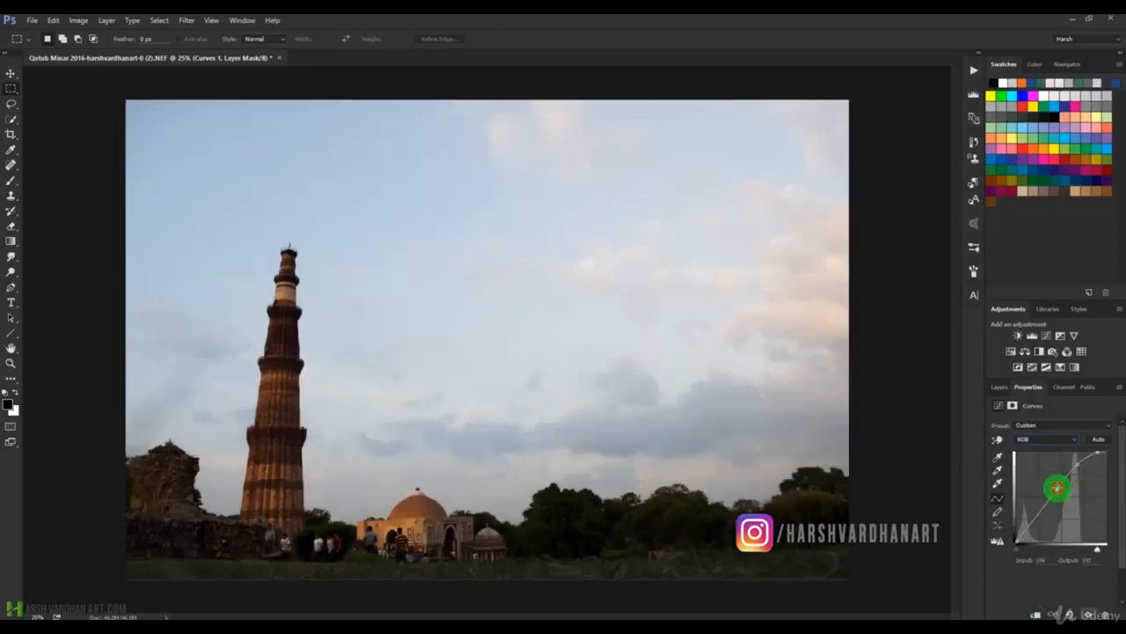
Remove the intermediate points from the RGB curve to straighten it, and reset the Curves adjustment to its defaults.
left_click_drag(1058, 487, 1099, 603)
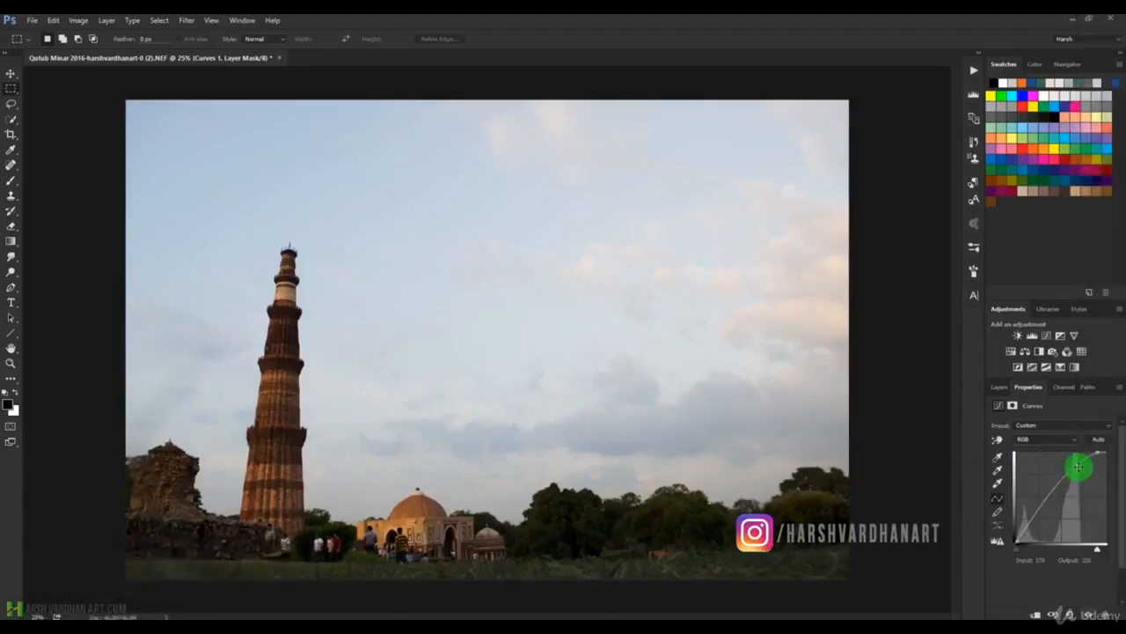
left_click_drag(1079, 465, 1111, 450)
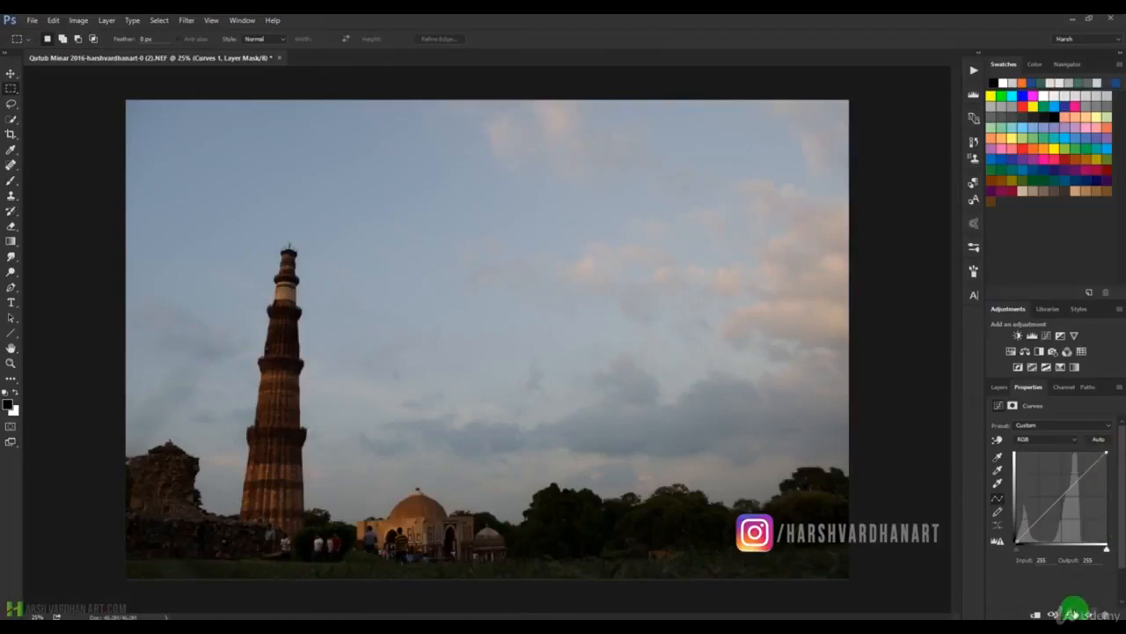
left_click(1069, 613)
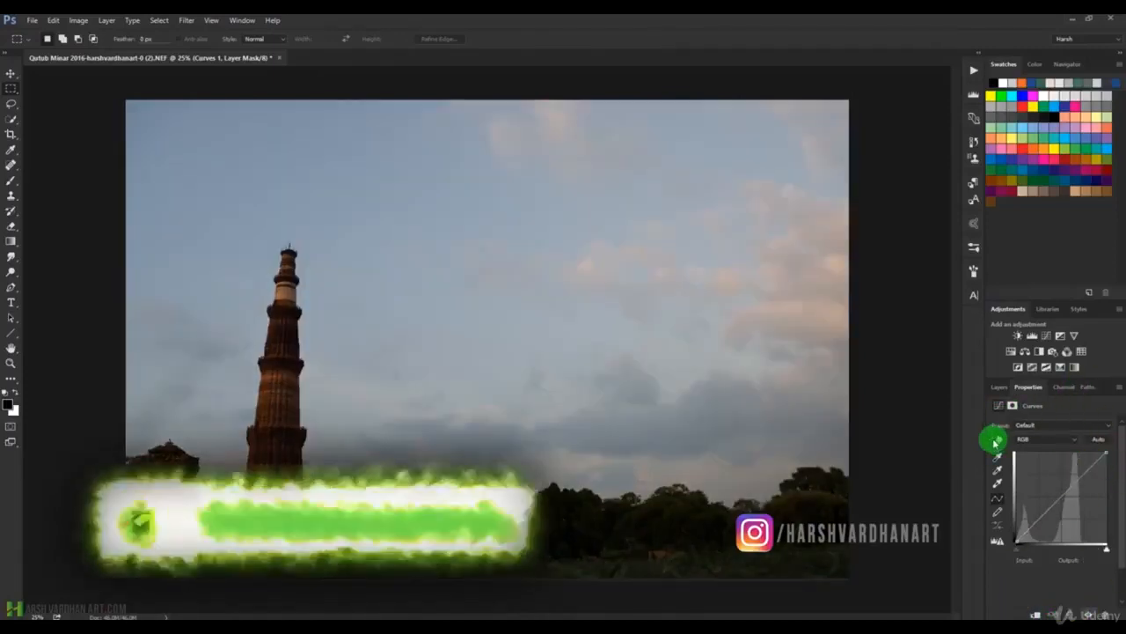
Use the on-image adjustment tool to brighten the tones sampled from the tower and the sky beside it.
left_click(996, 440)
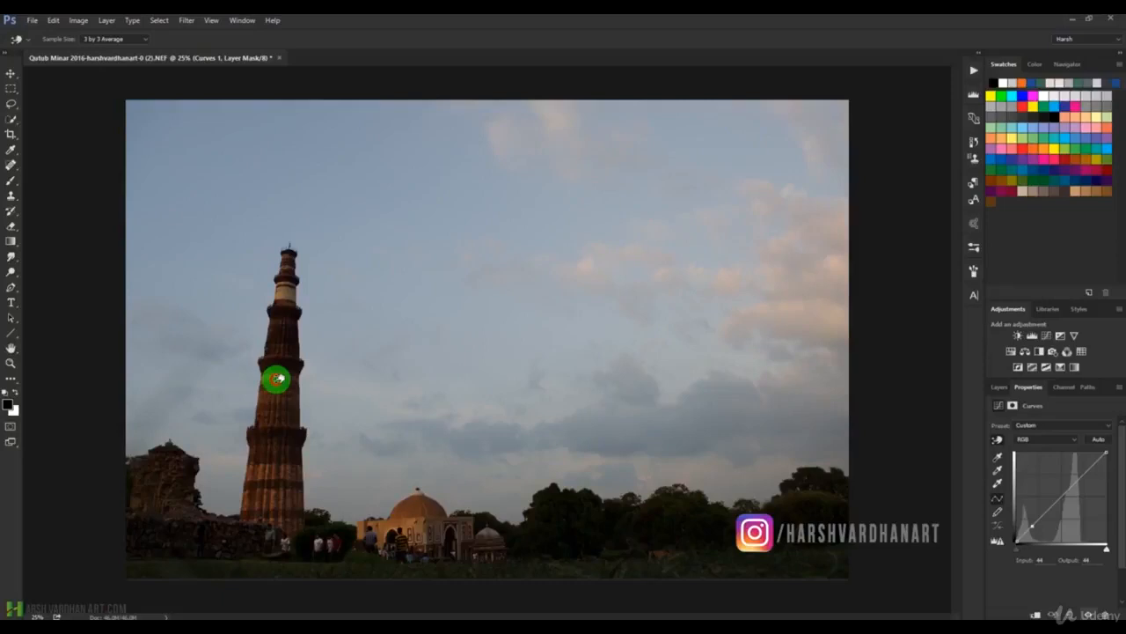
mouse_move(276, 378)
left_mouse_down()
mouse_move(280, 357)
mouse_move(280, 407)
mouse_move(282, 370)
left_mouse_up()
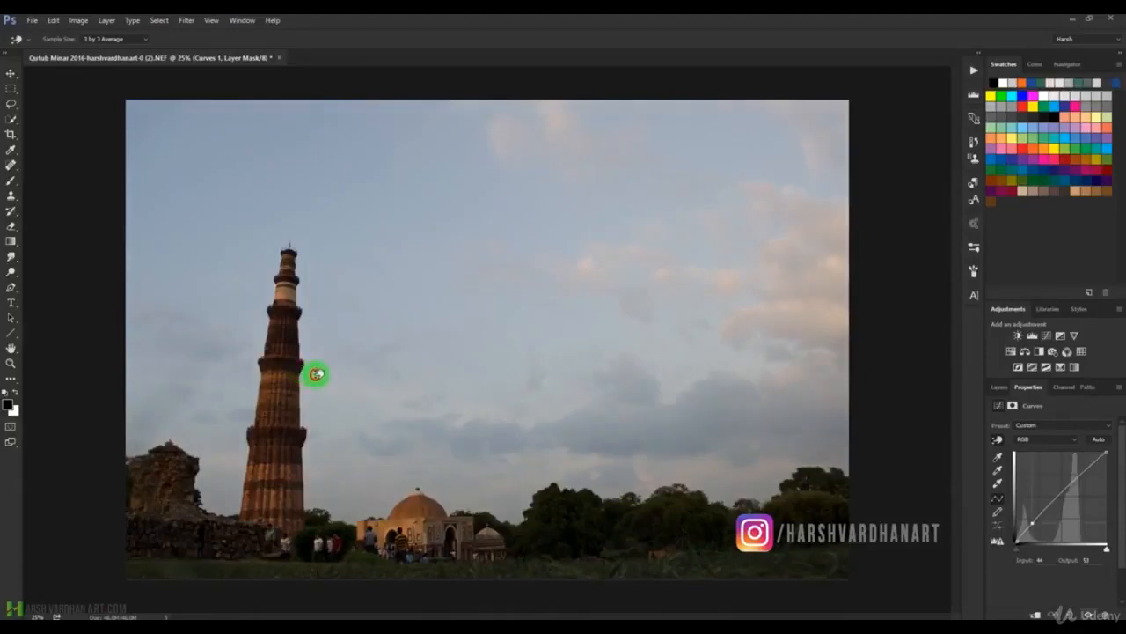
left_click_drag(253, 373, 206, 370)
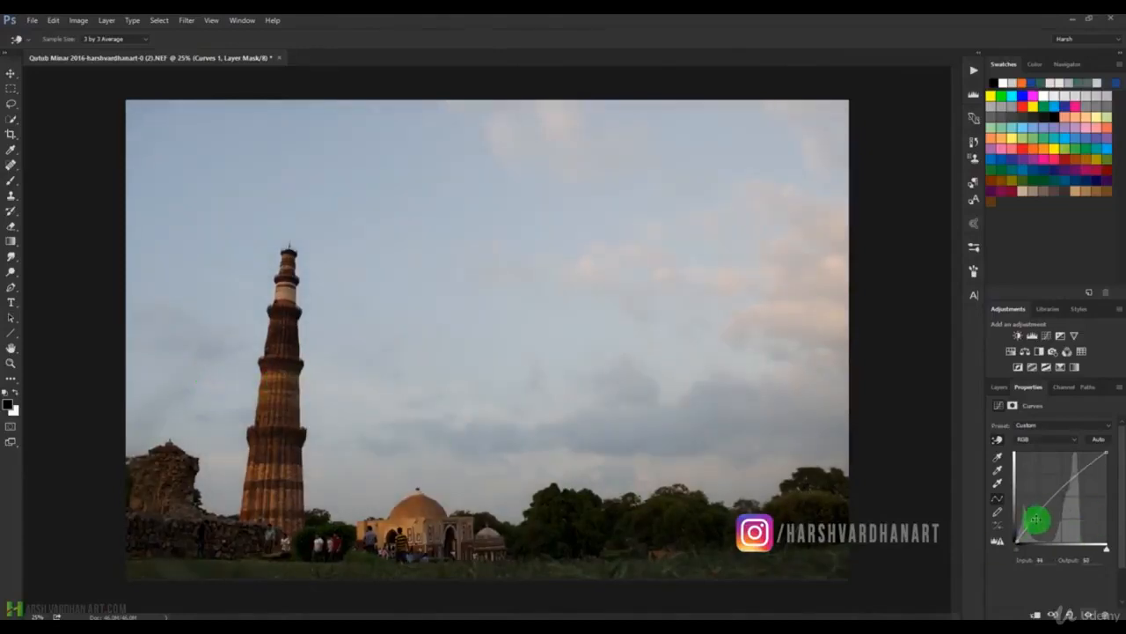
Darken the sky tones on the RGB curve with the on-image adjustment tool, and adjust the Red curve from a sky sample.
left_click_drag(1036, 534, 1047, 529)
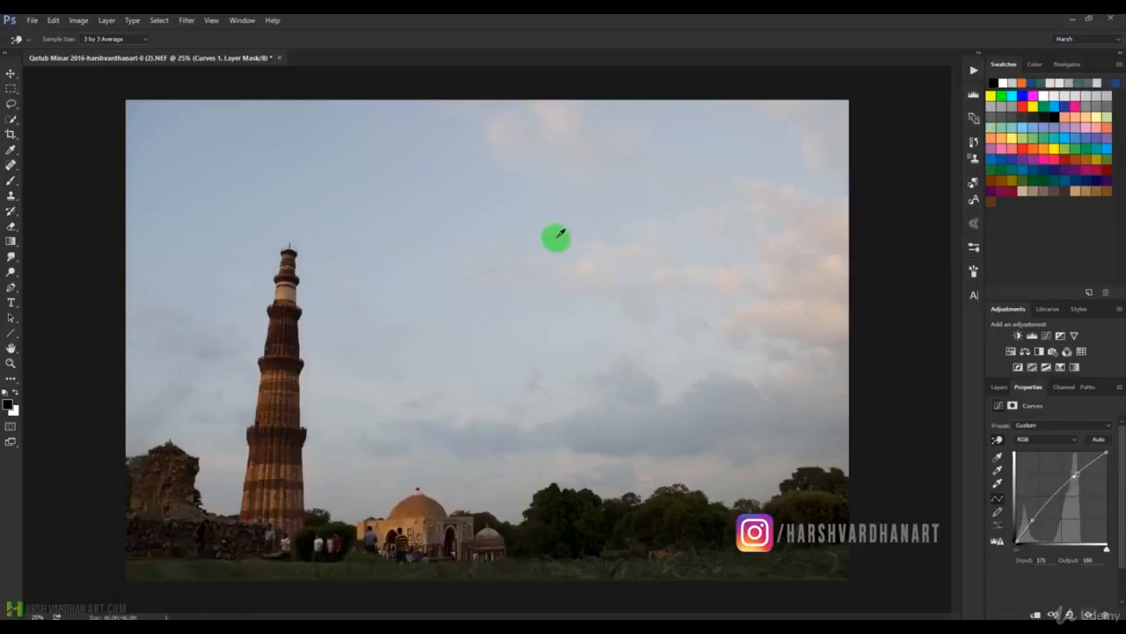
left_click_drag(531, 223, 560, 242)
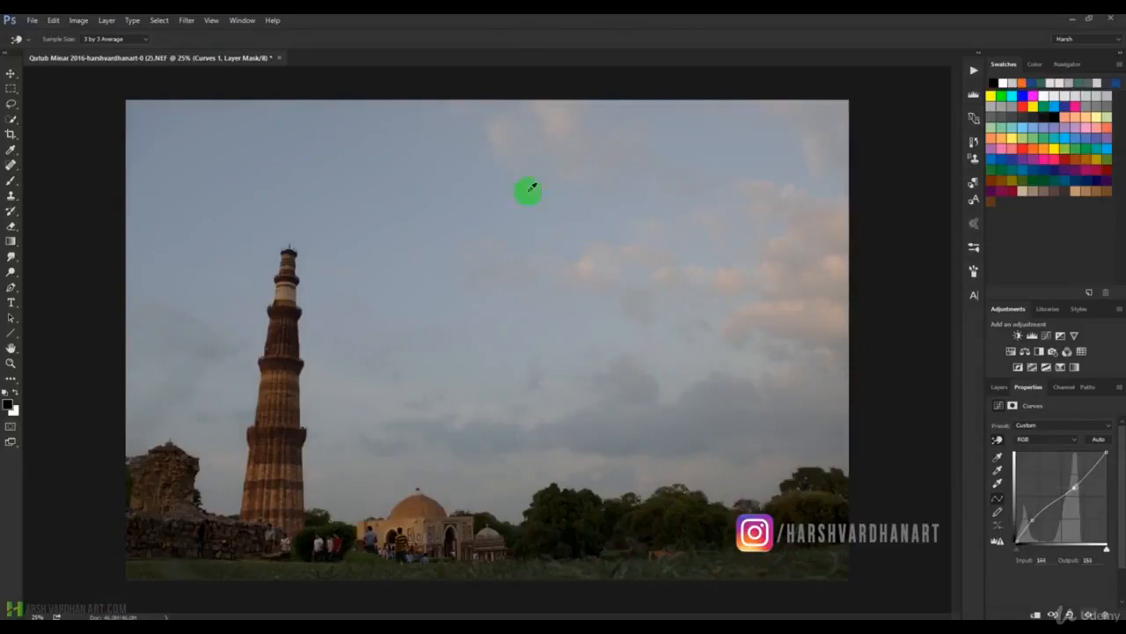
left_click(1027, 440)
left_click(1026, 454)
mouse_move(548, 233)
left_mouse_down()
mouse_move(564, 272)
mouse_move(533, 206)
mouse_move(565, 259)
mouse_move(543, 198)
mouse_move(572, 248)
mouse_move(551, 201)
mouse_move(571, 241)
mouse_move(568, 233)
left_mouse_up()
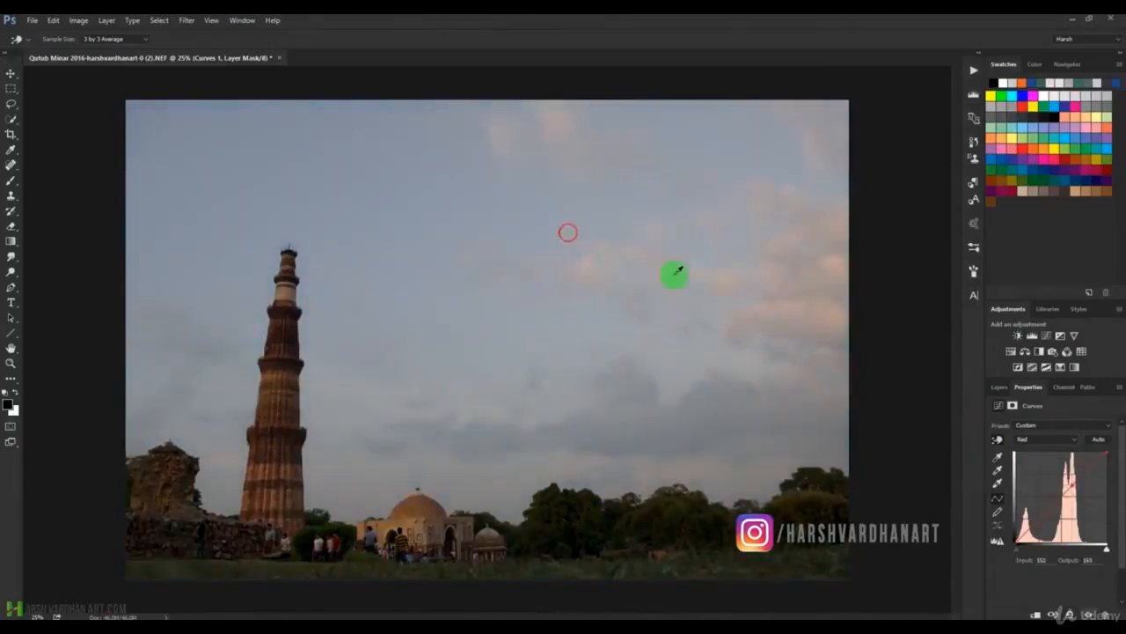
Return to the composite RGB curve and reset the Curves adjustment to its defaults.
left_click(1060, 439)
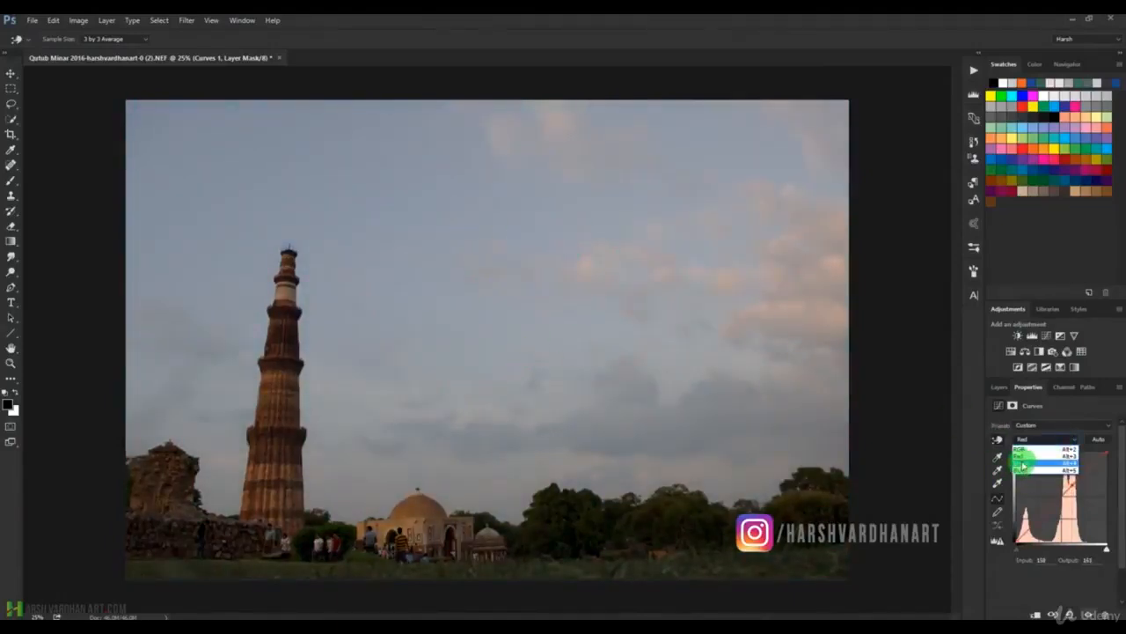
left_click(1021, 450)
left_click(1064, 440)
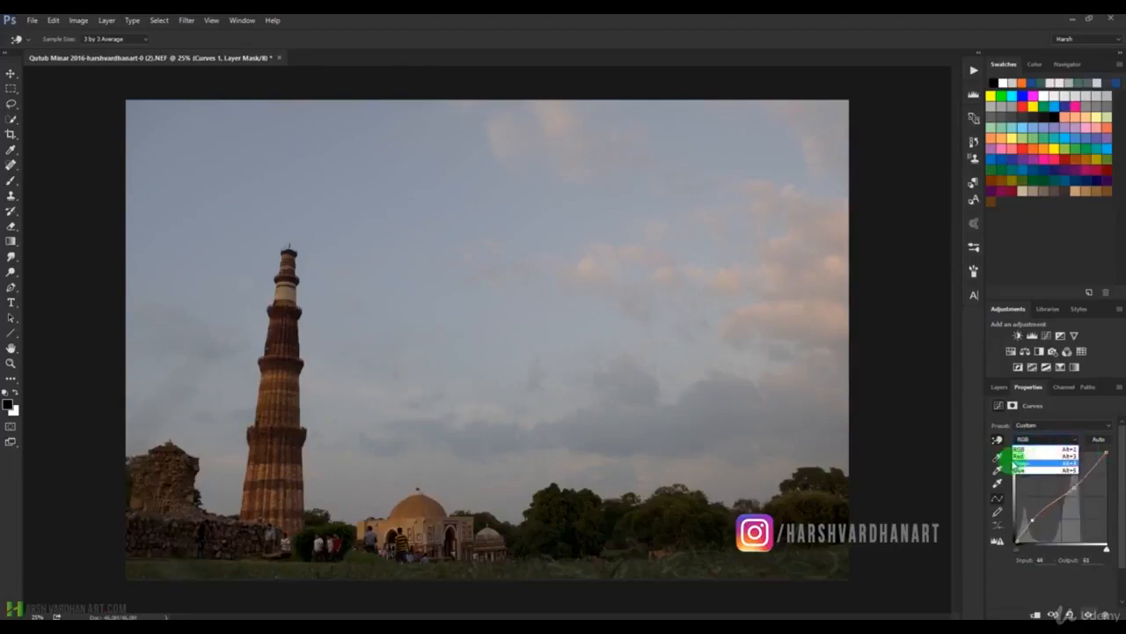
left_click(1041, 449)
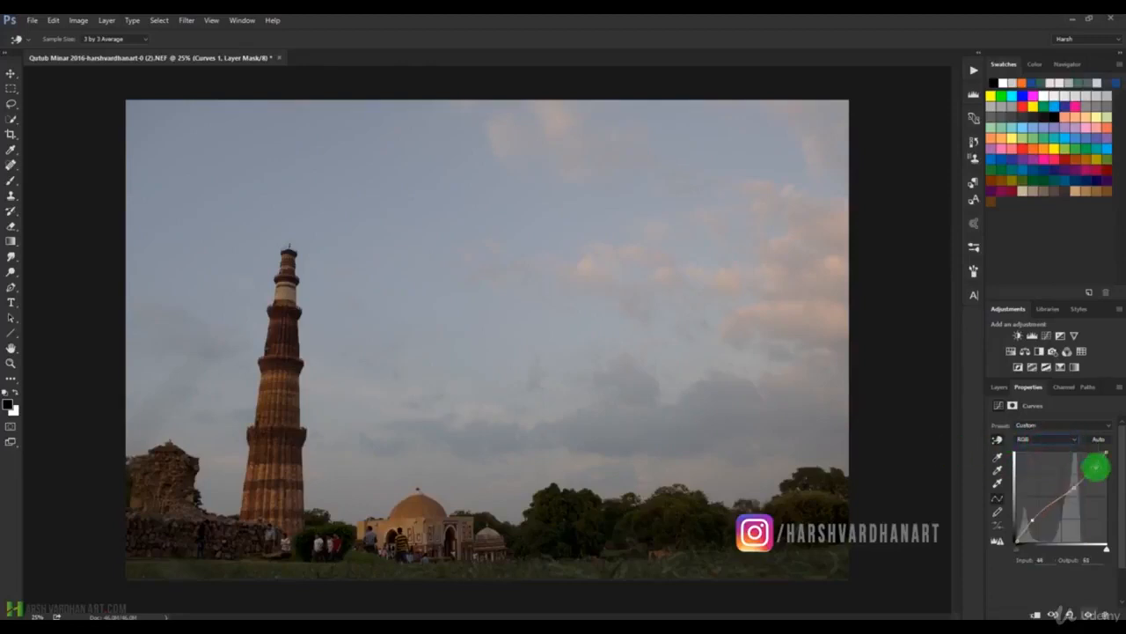
left_click(1072, 613)
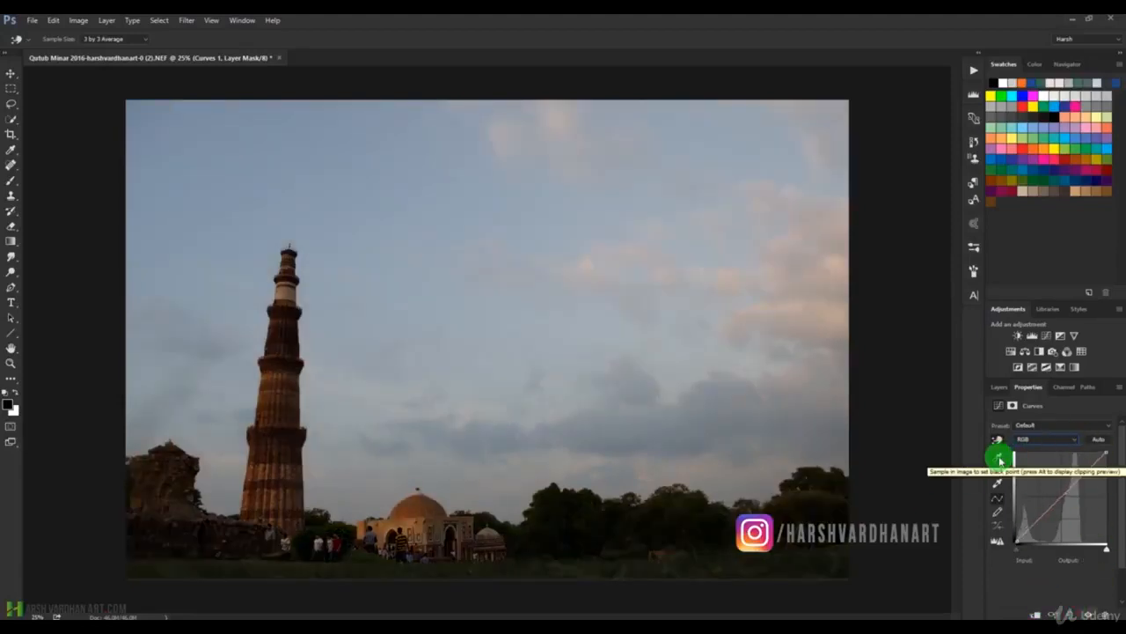
Try the Curves black point and gray point eyedroppers on the photo.
left_click(999, 459)
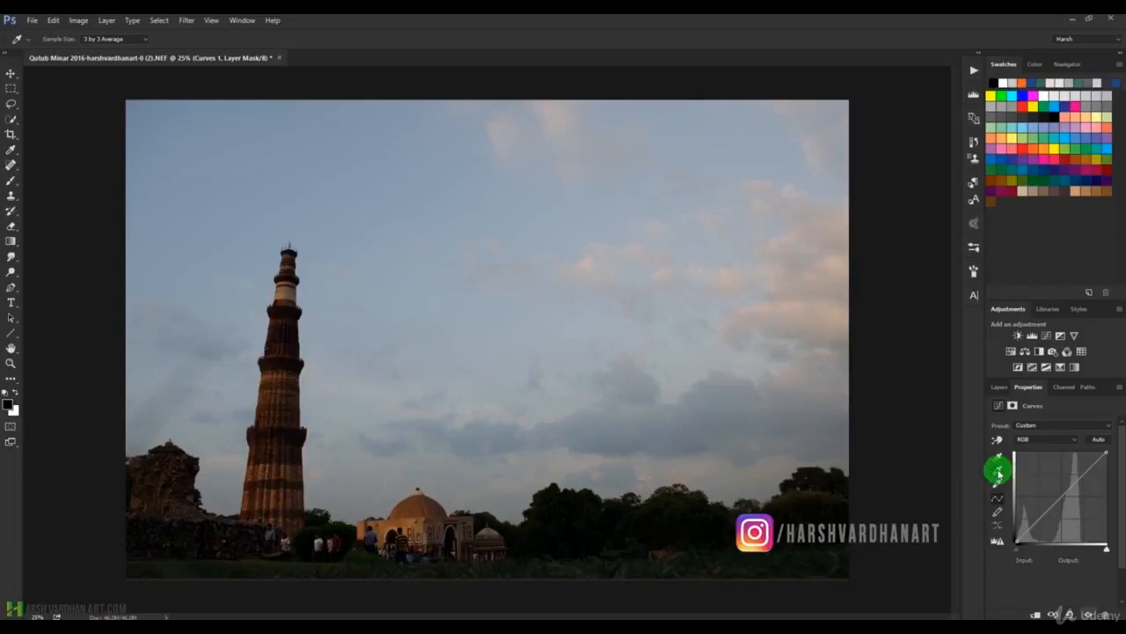
left_click(998, 472)
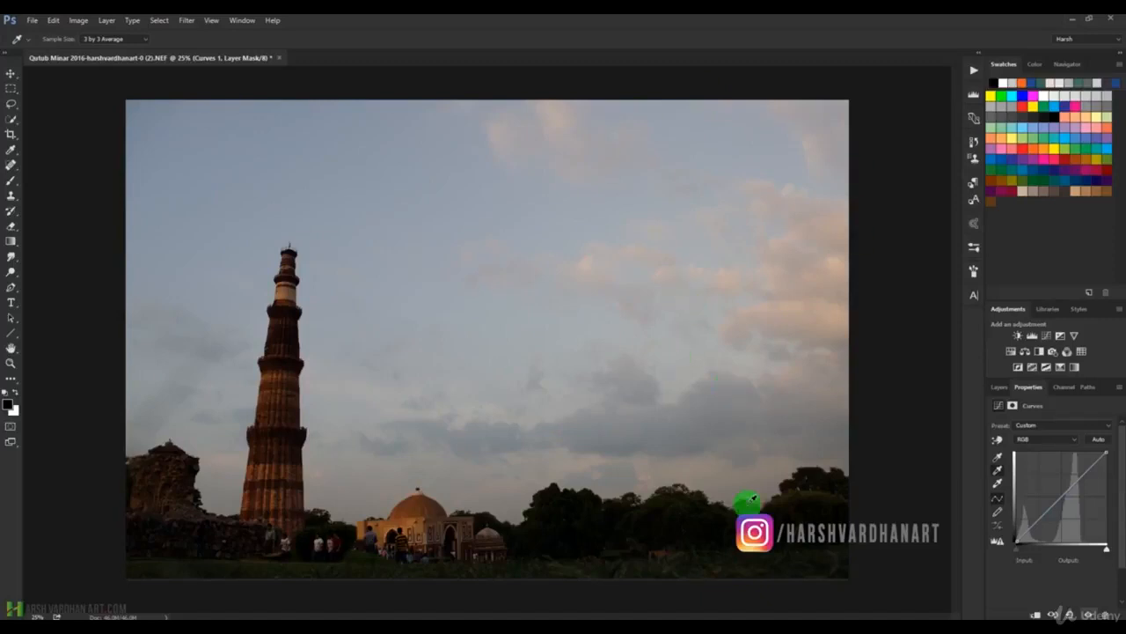
Sample the Curves white point from the bush beside the tower, then from several spots in the clouds and treeline.
left_click(999, 486)
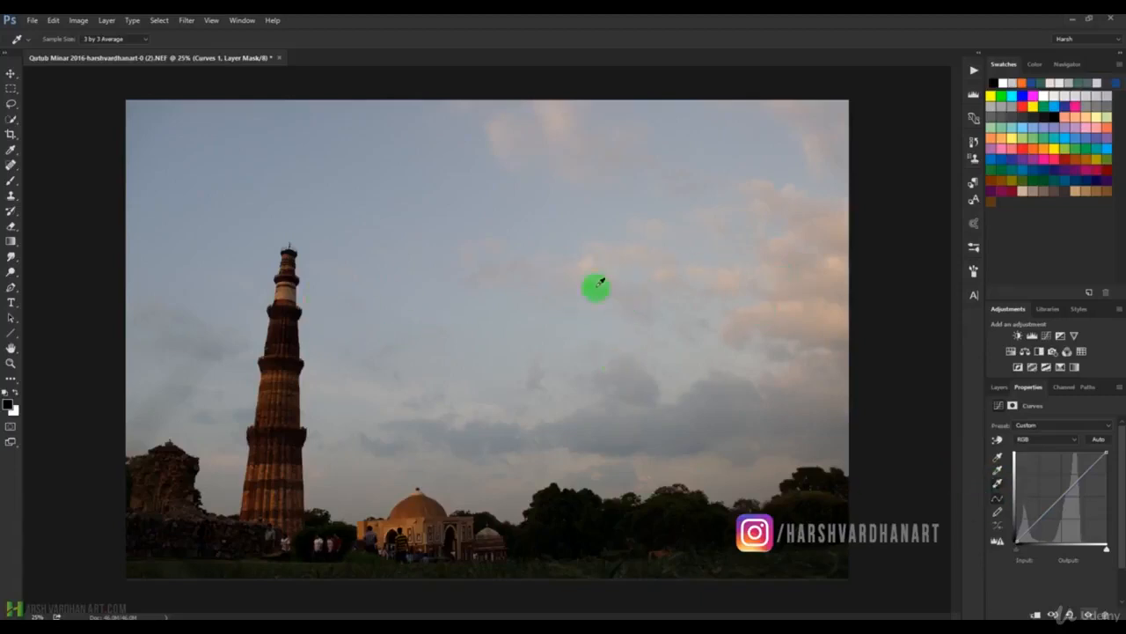
left_click(317, 541)
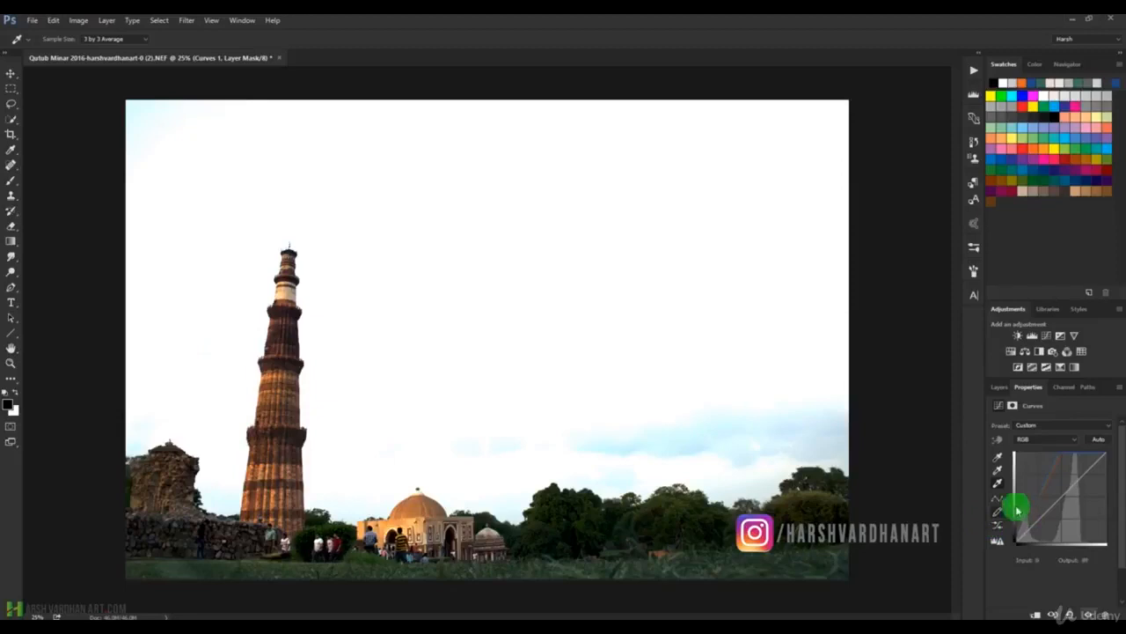
left_click(653, 268)
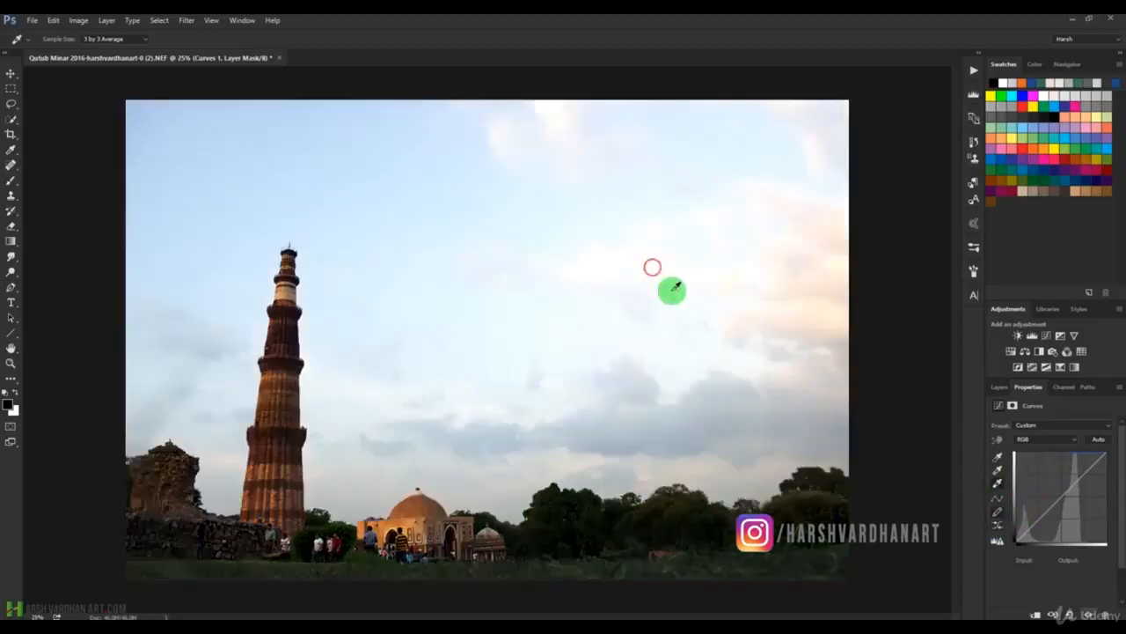
left_click(690, 420)
left_click(626, 492)
left_click(784, 456)
left_click(760, 285)
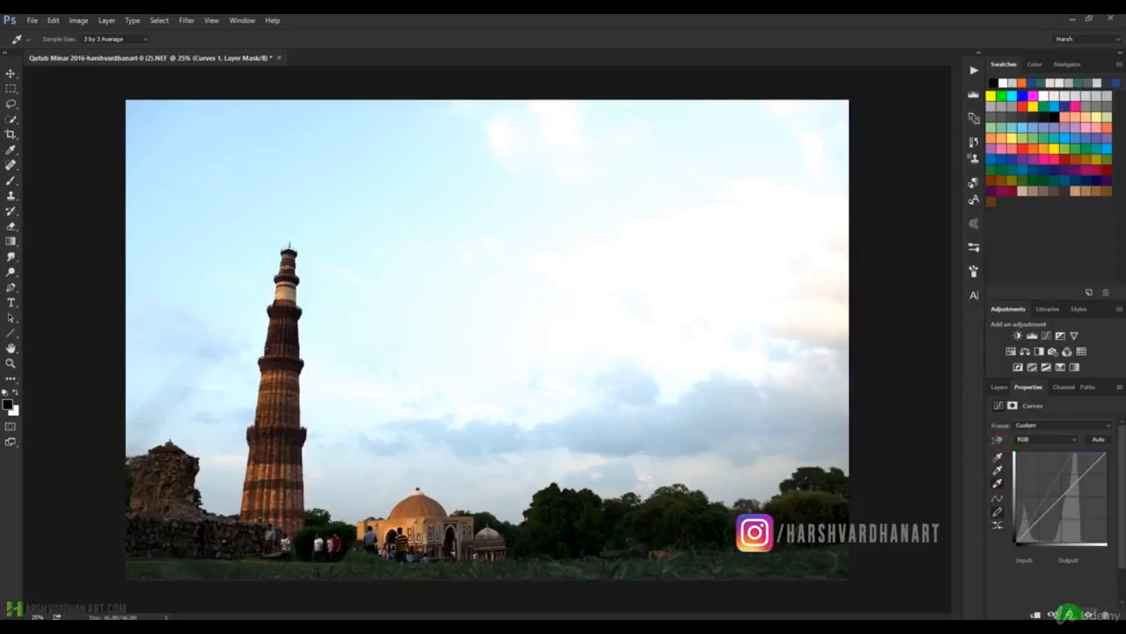
Reset the Curves adjustment to its defaults, undo the reset, and compare with the adjustment's previous state.
left_click(1067, 614)
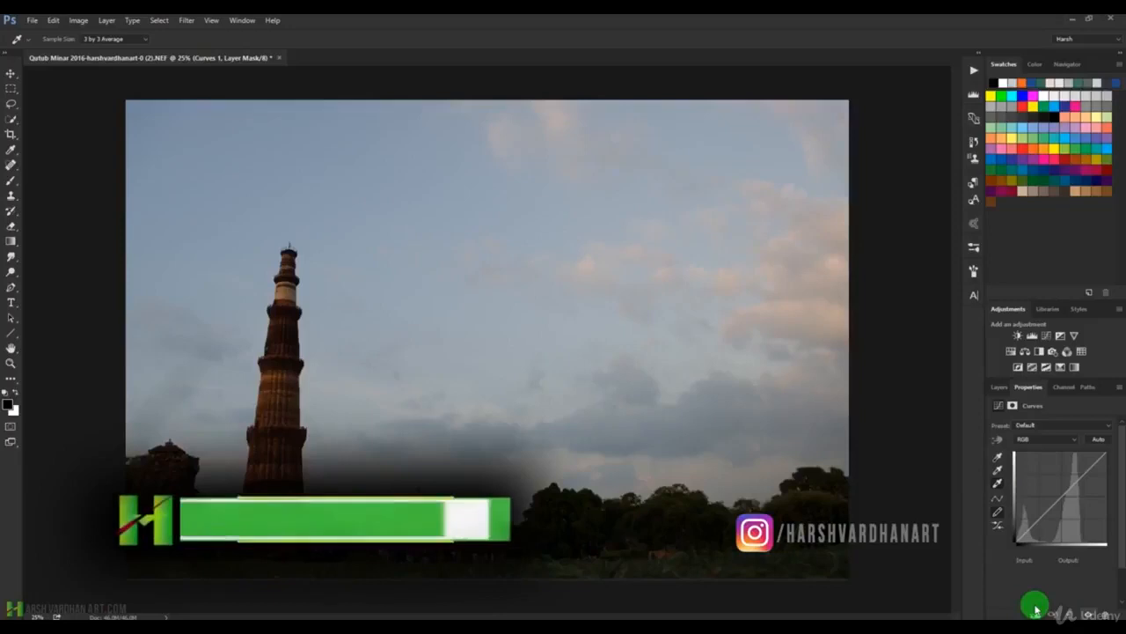
left_click(1036, 609)
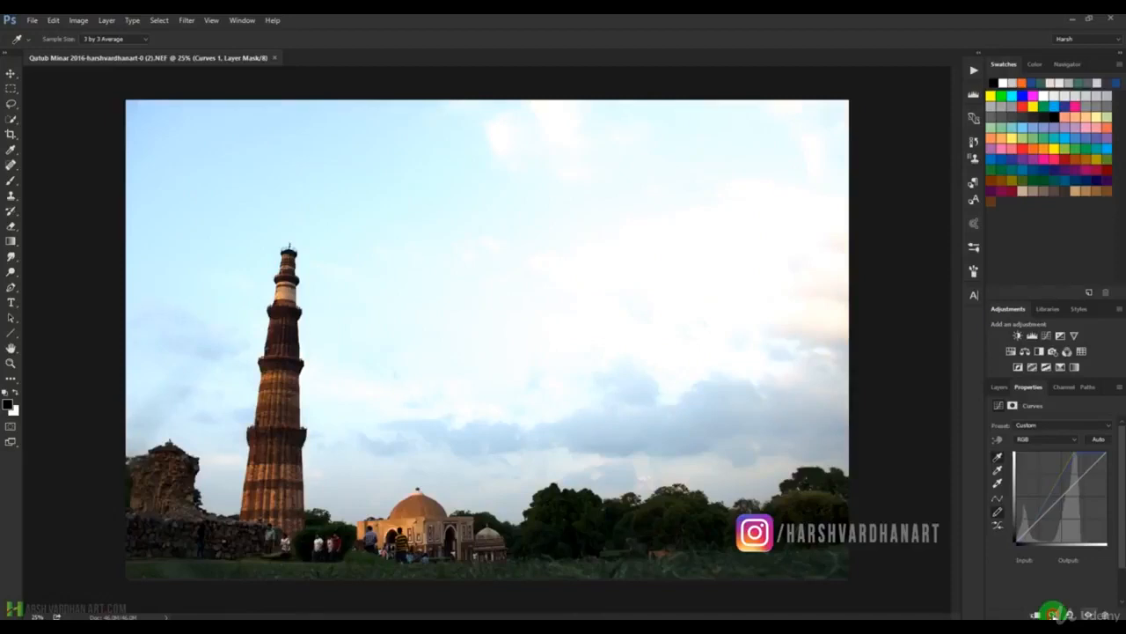
left_click(1053, 614)
left_click(1070, 513)
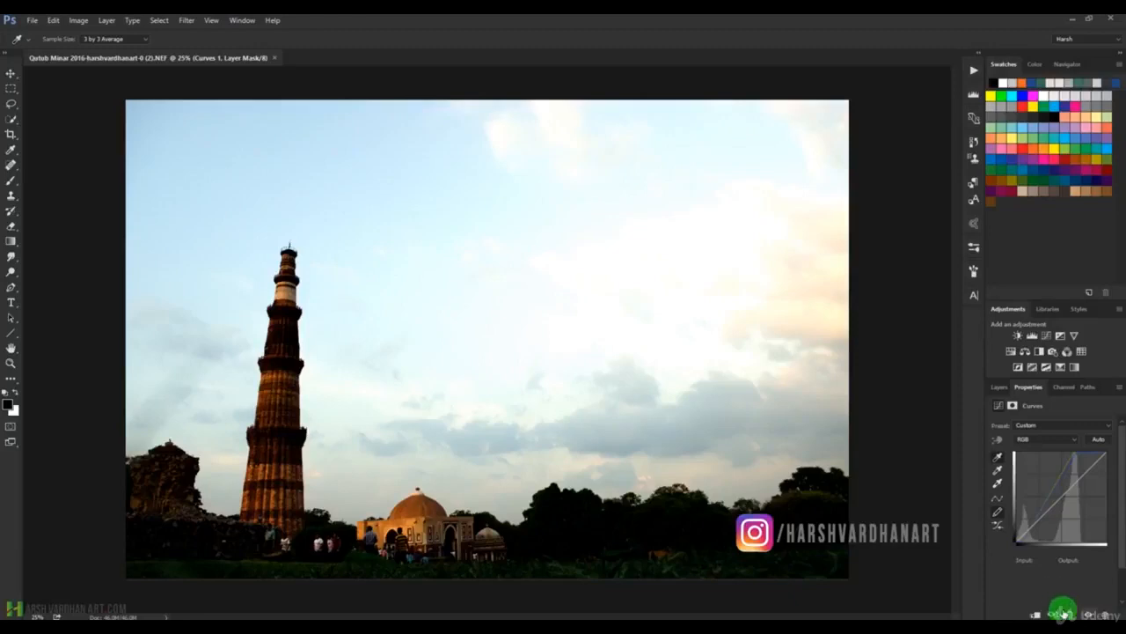
left_click(1053, 613)
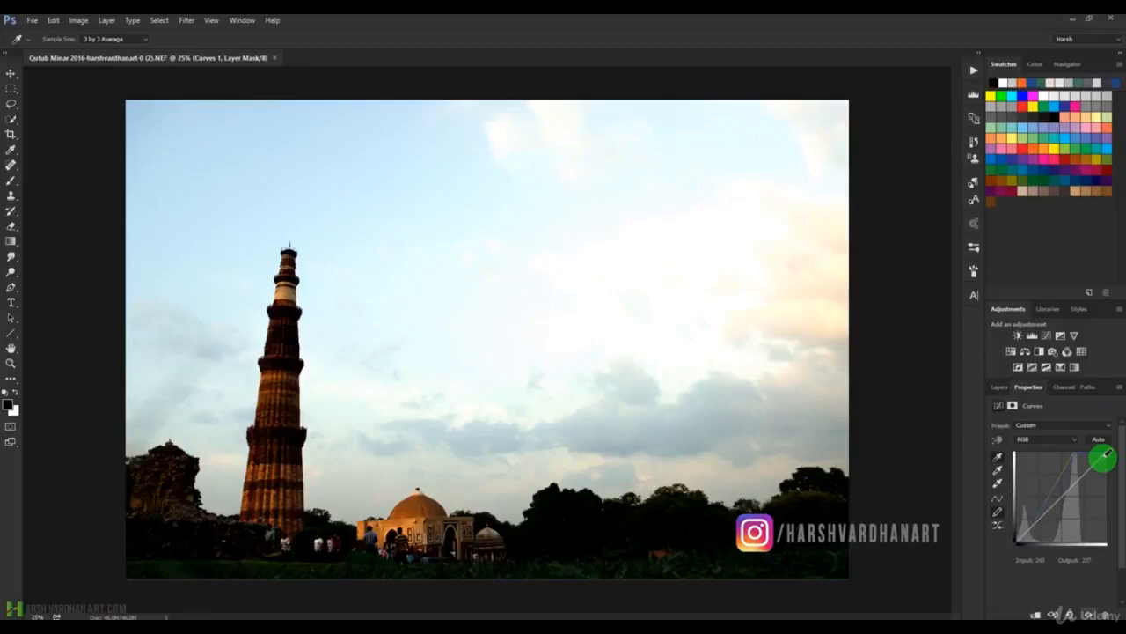
left_click(996, 440)
left_click(1049, 438)
left_click(1049, 438)
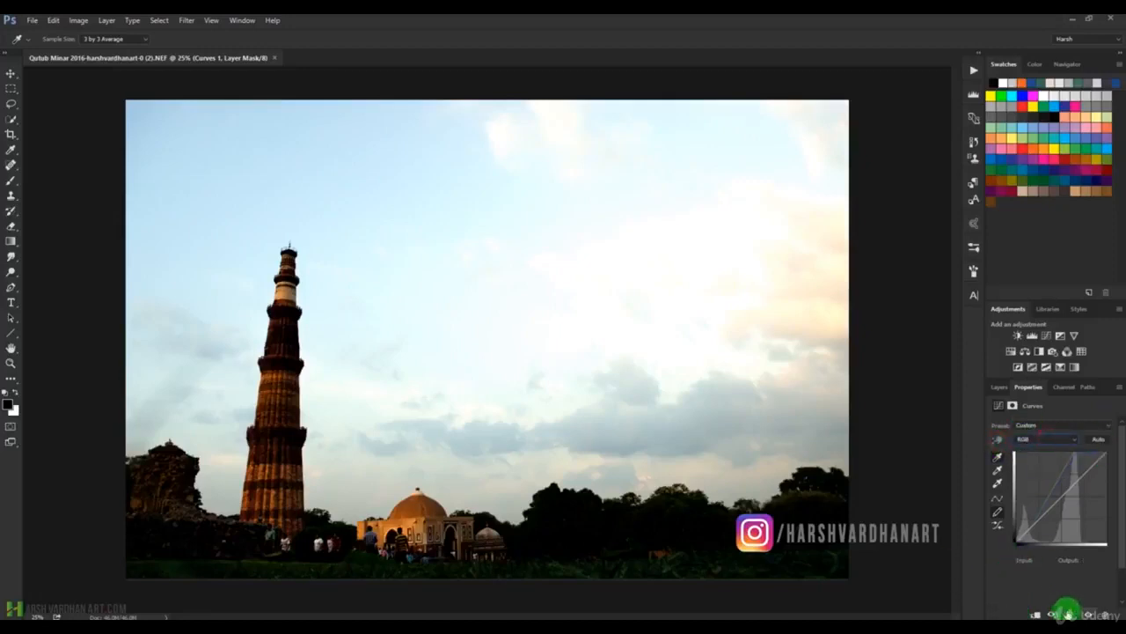
Try resetting the Curves adjustment and clipping it to the layer below.
left_click(1067, 614)
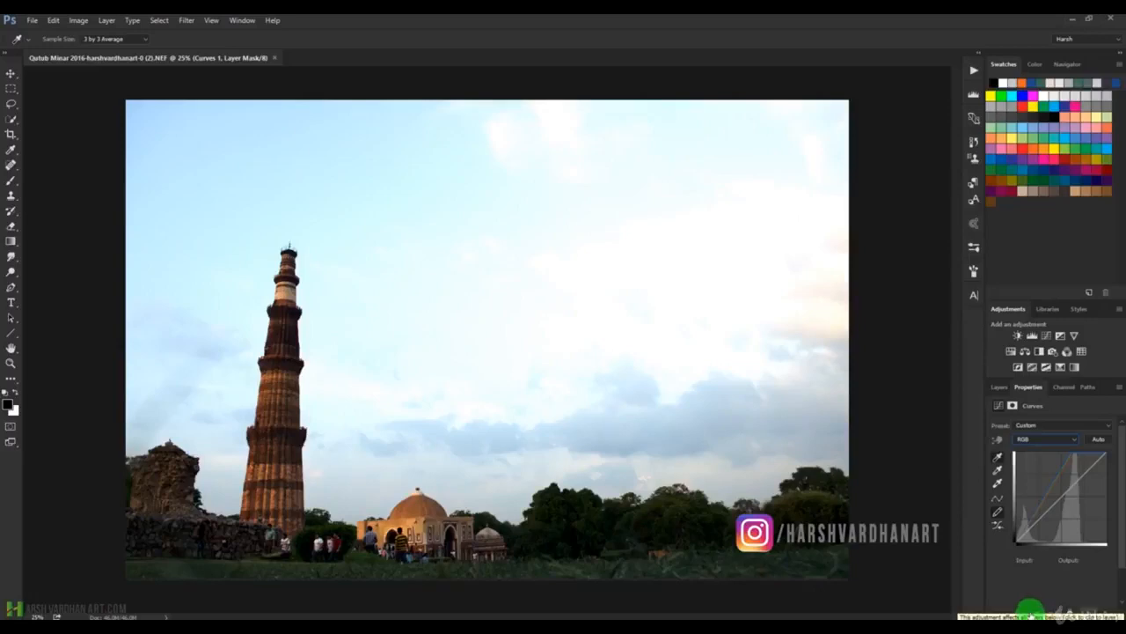
left_click(1037, 612)
left_click(1032, 533)
mouse_move(1035, 532)
left_mouse_down()
mouse_move(1066, 501)
mouse_move(1026, 554)
mouse_move(1041, 517)
left_mouse_up()
Duplicate the Background layer and move the copy above the Curves 1 layer.
left_click(999, 388)
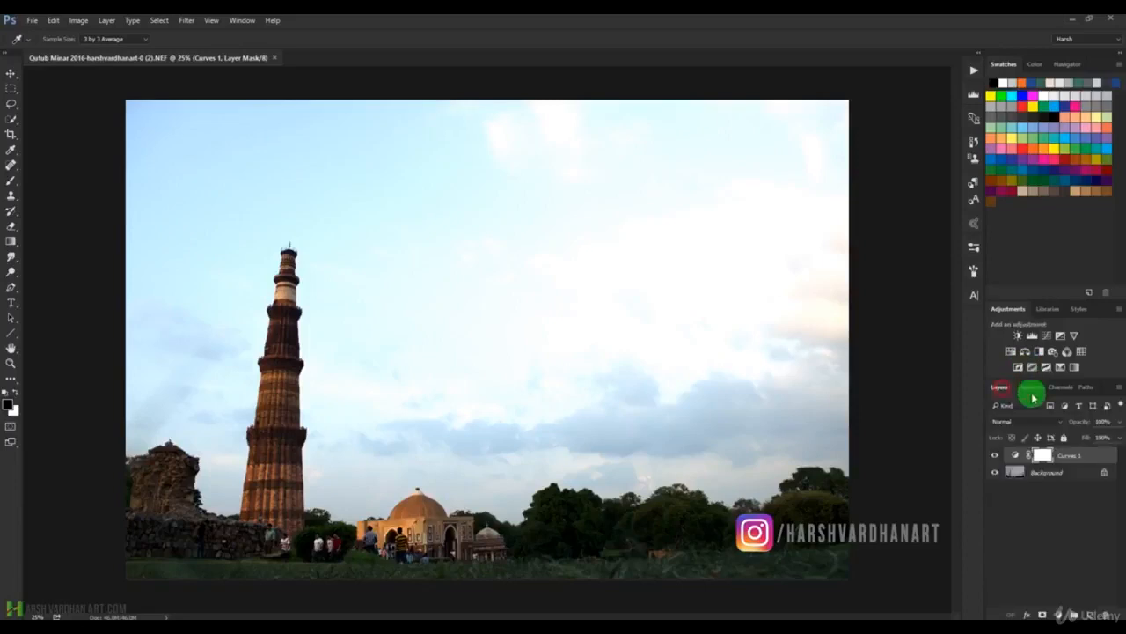
left_click(1011, 473)
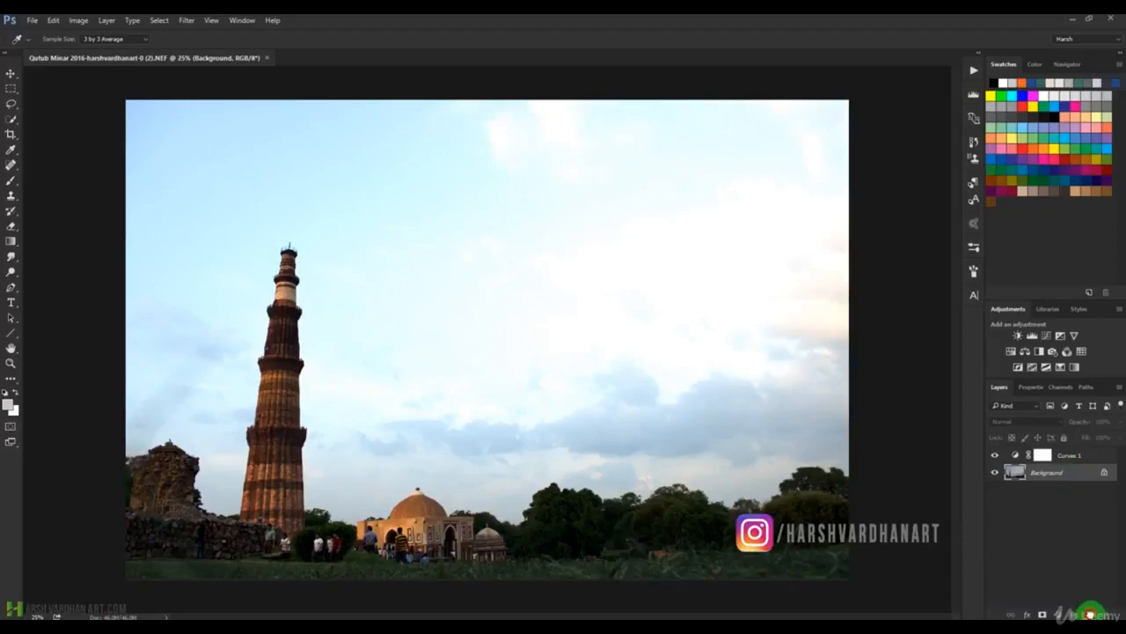
left_click_drag(1088, 613, 1089, 613)
left_click_drag(1016, 472, 1015, 448)
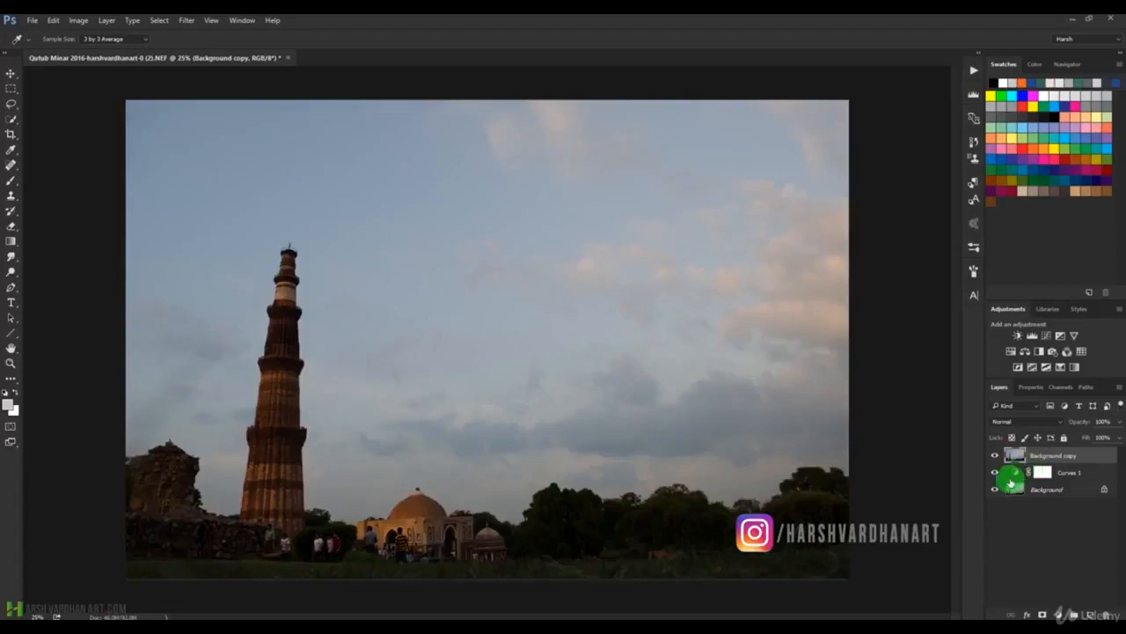
Clip the Curves 1 adjustment to the Background layer and reset its curve to the defaults.
left_click(1013, 472)
key("m")
double_click(1018, 472)
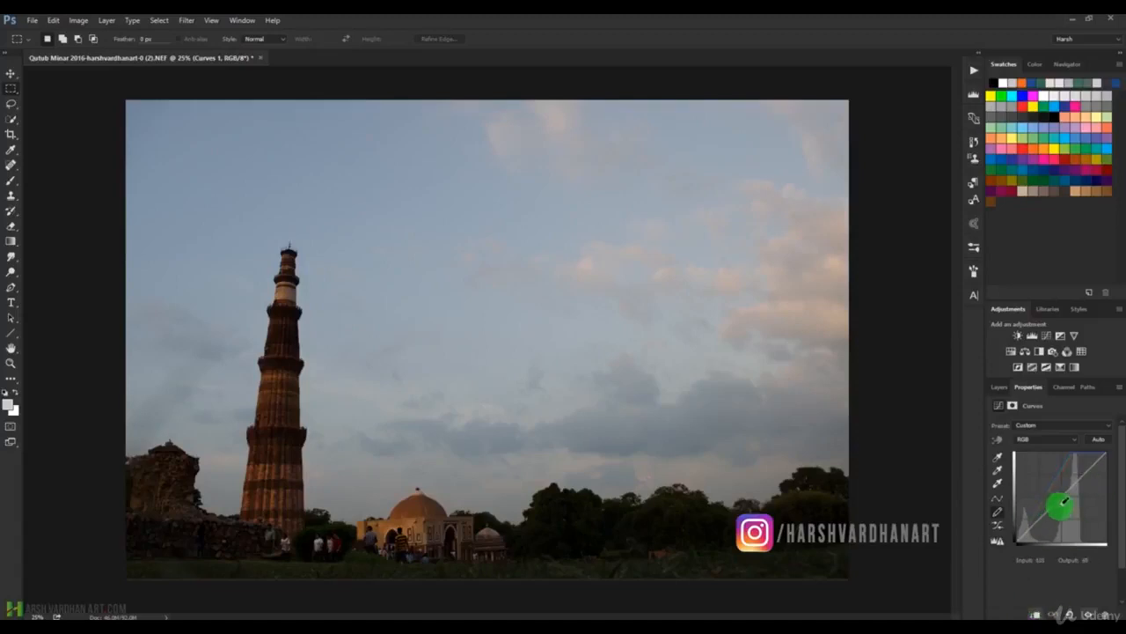
left_click(1070, 613)
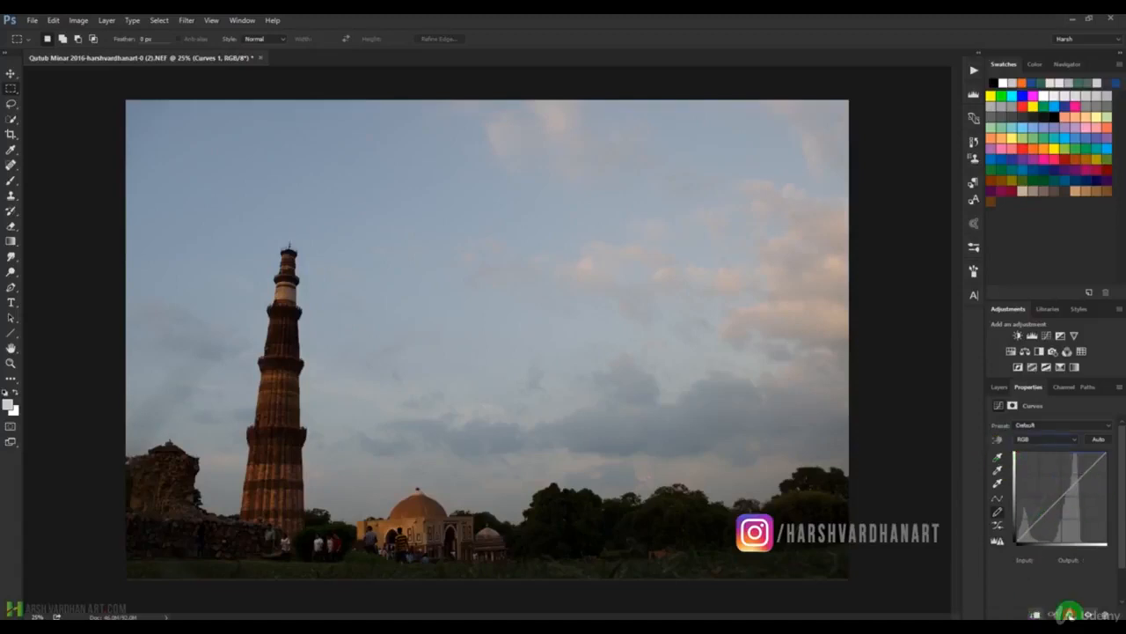
Draw a freehand kink in the upper part of the RGB curve and smooth the curve.
left_click(1086, 471)
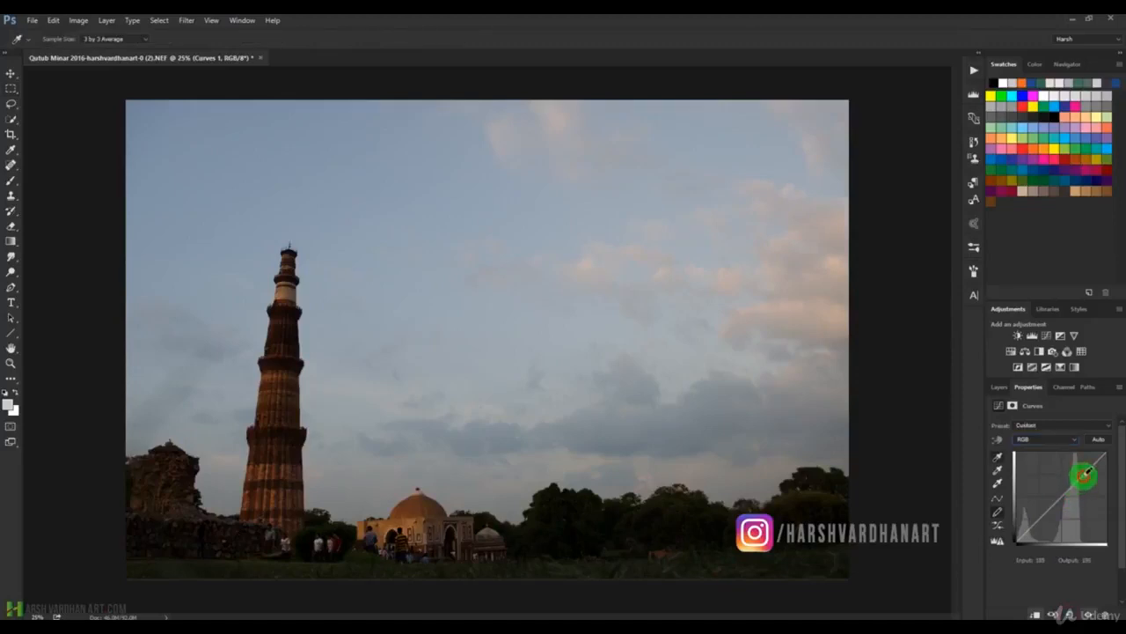
left_click(998, 512)
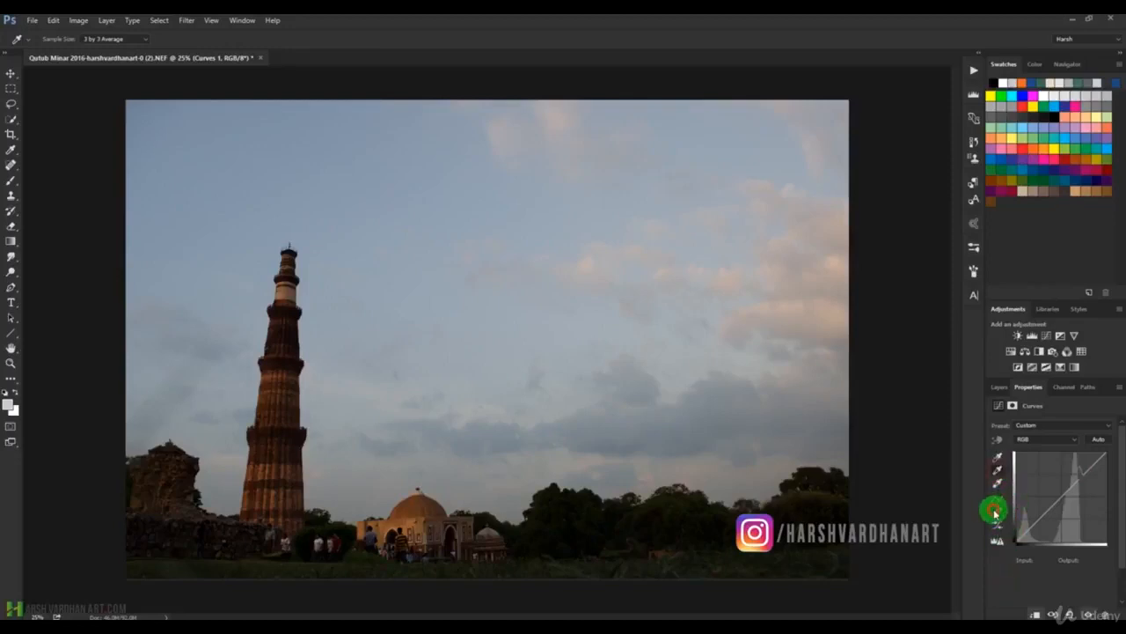
left_click(998, 525)
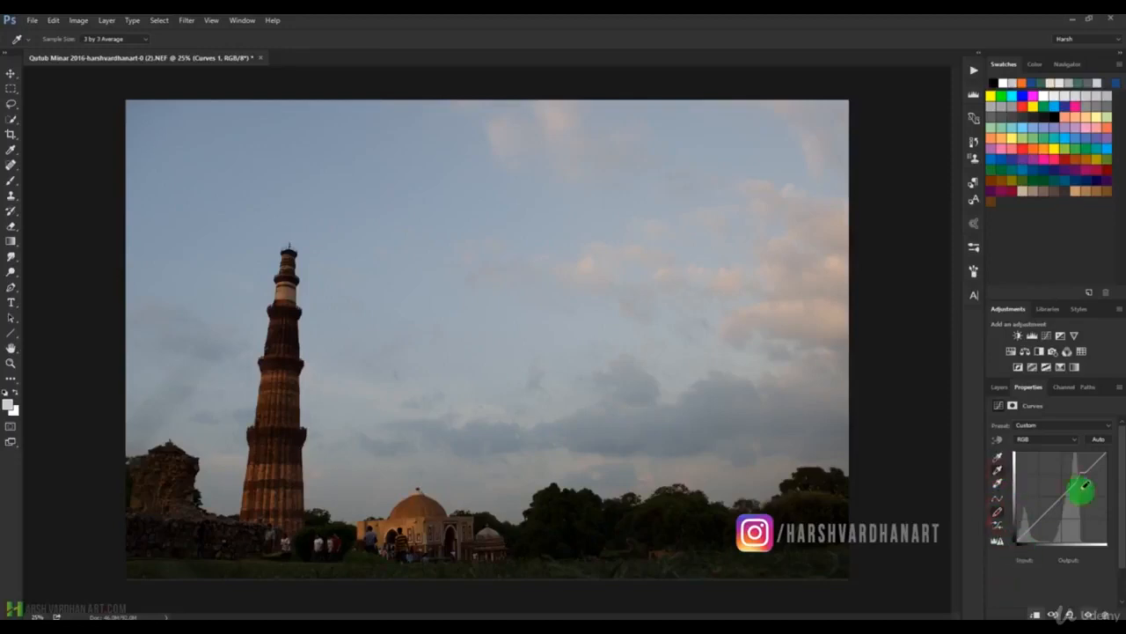
Switch the curve to point editing, then raise its highlight point and lower its shadow point into an S shape.
left_click(998, 499)
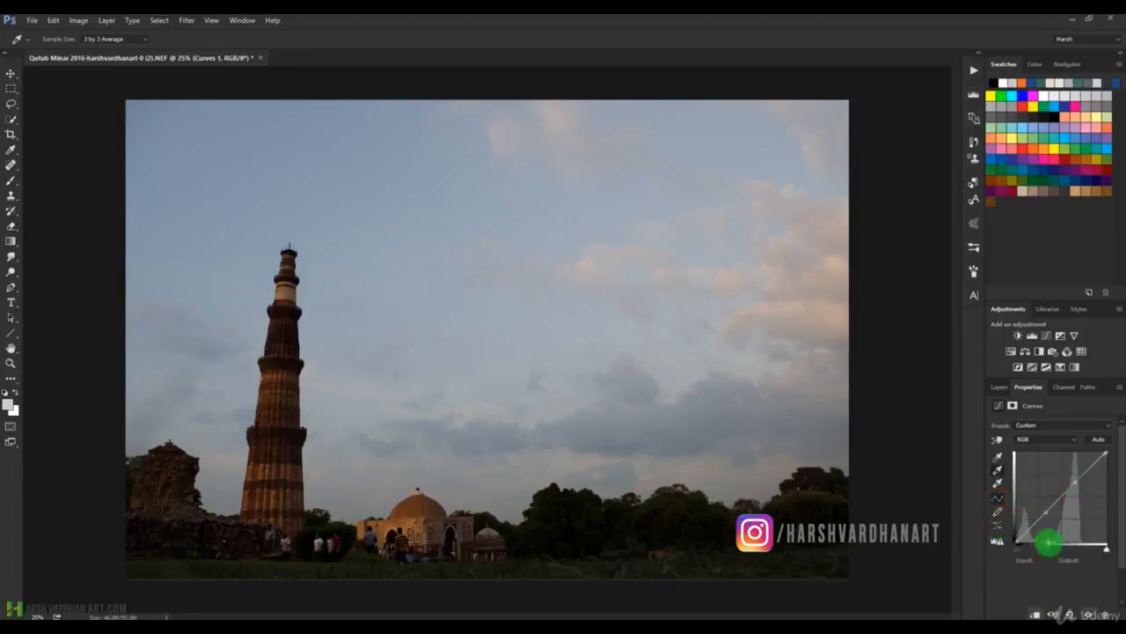
left_click_drag(1075, 480, 1076, 473)
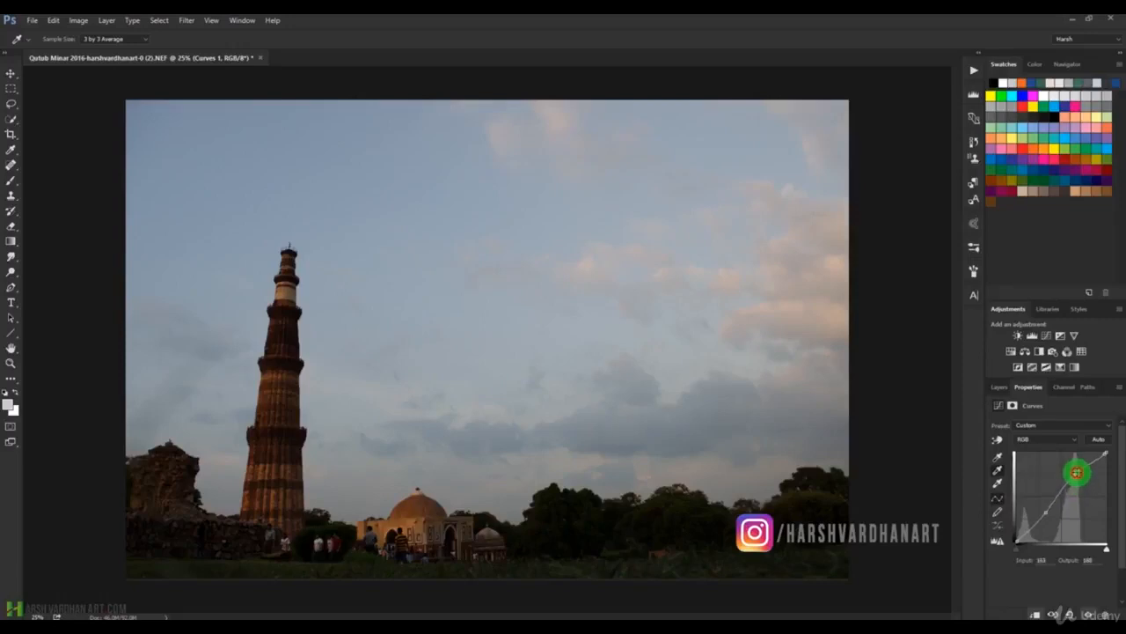
left_click_drag(1046, 513, 1047, 518)
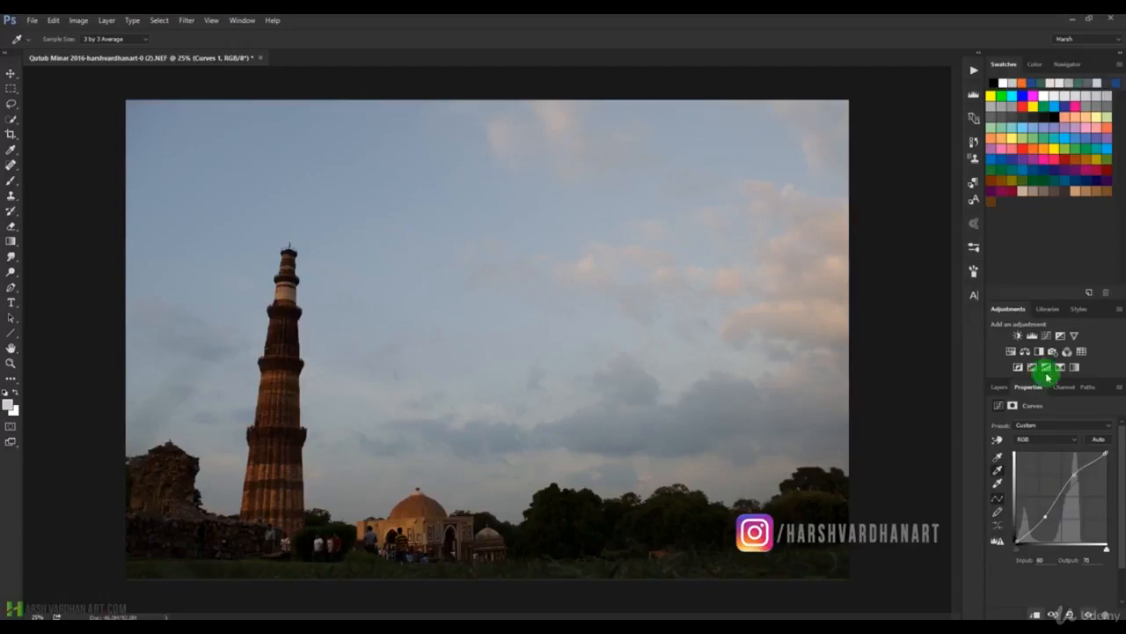
Hide the Background copy layer to reveal the adjusted Background.
left_click(1000, 387)
left_click(1013, 456)
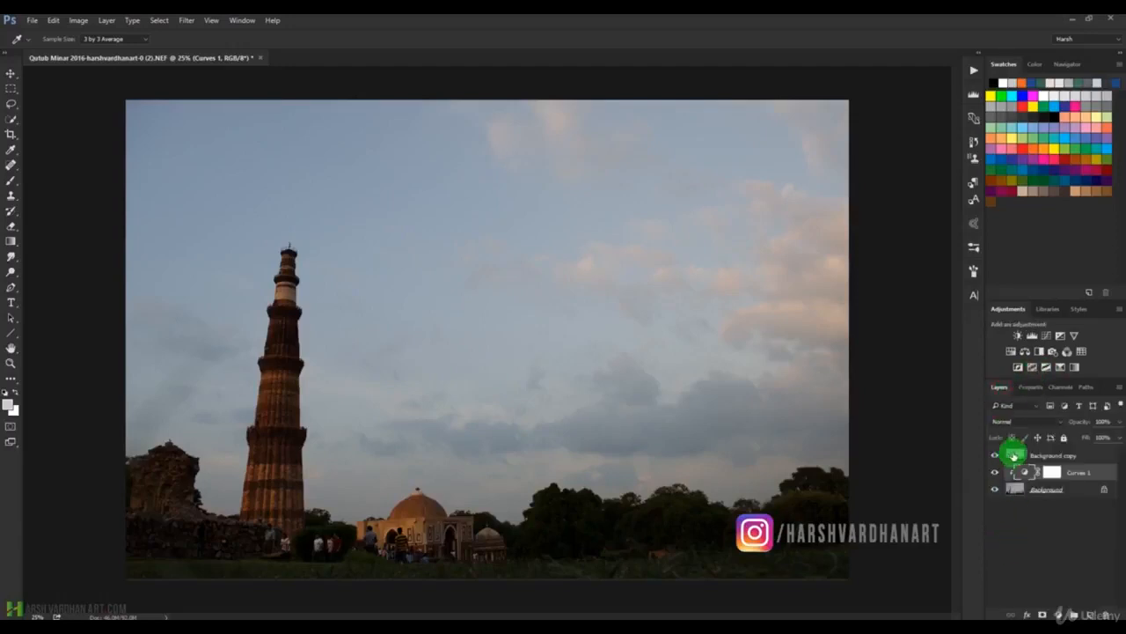
left_click(996, 455)
left_click(1018, 490)
Reopen the settings of the clipped Curves 1 adjustment from the layer stack.
left_click(1026, 474)
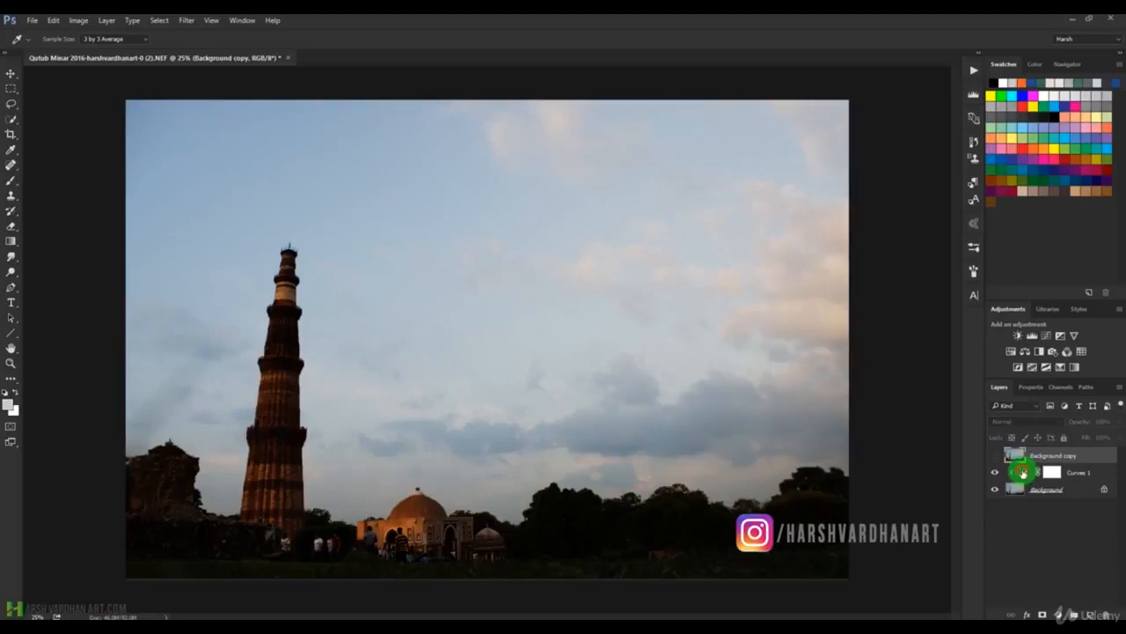
double_click(1024, 474)
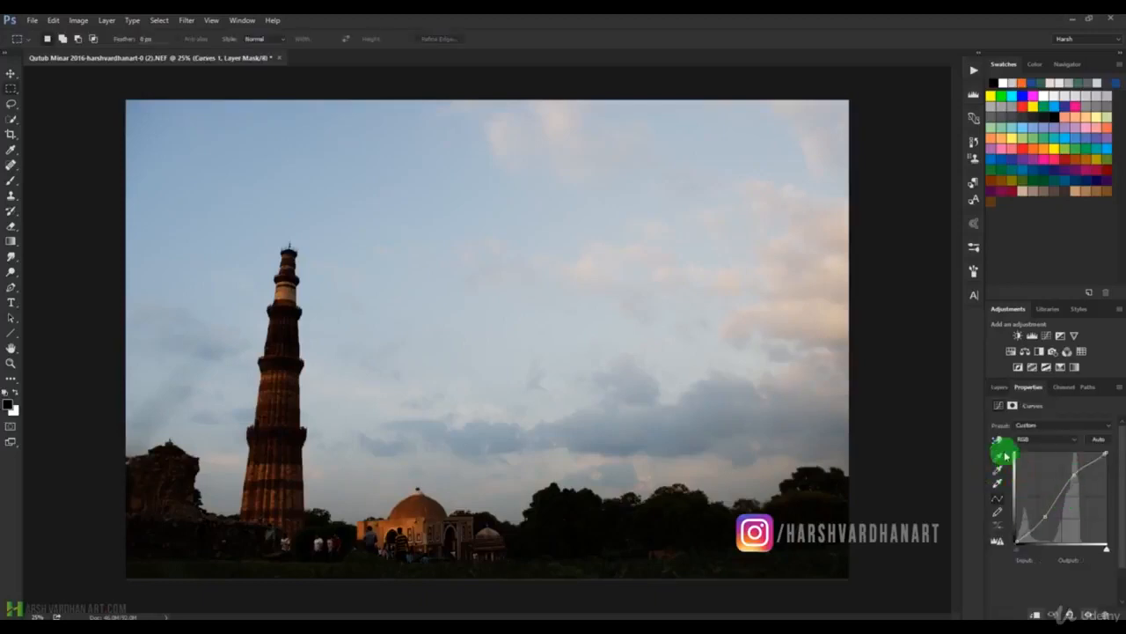
left_click(1000, 387)
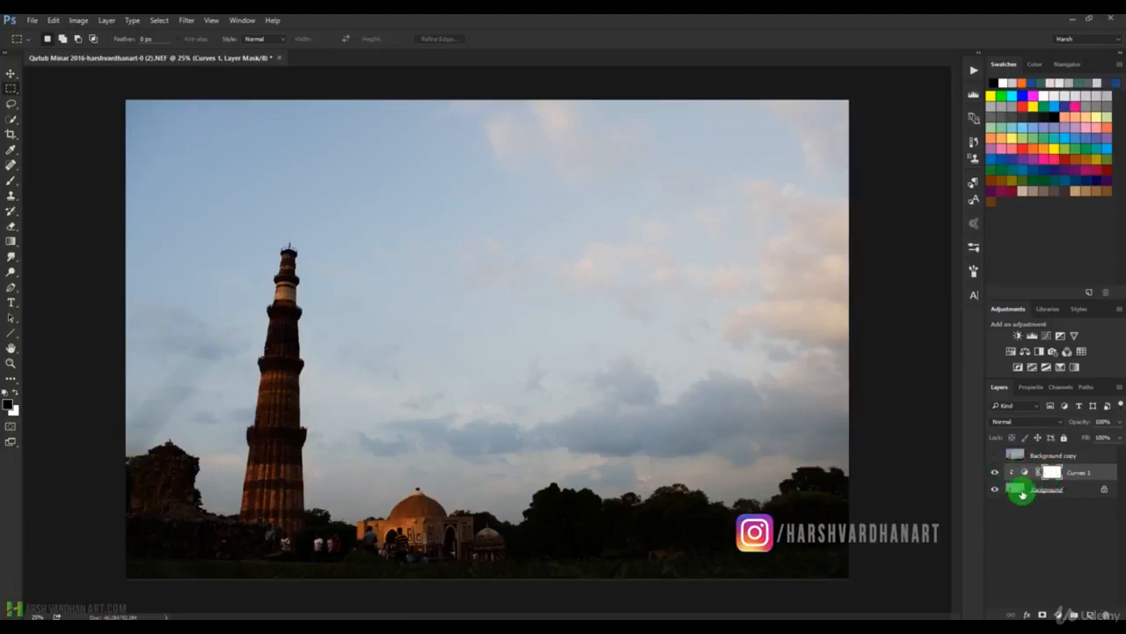
double_click(1023, 475)
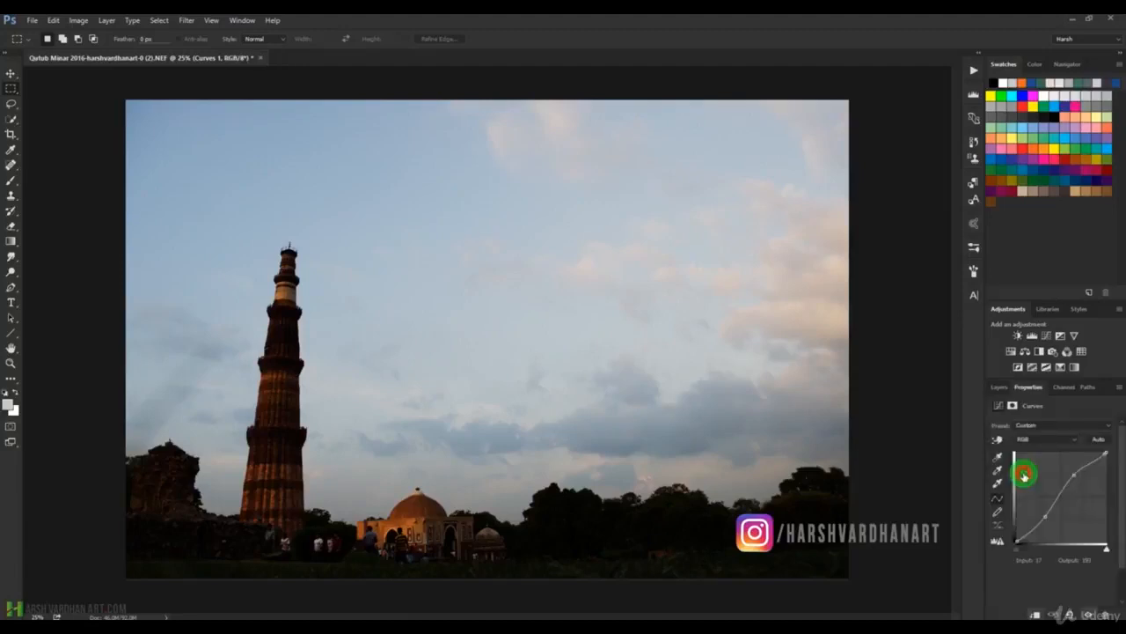
Raise the highlight point of the RGB curve, then show and hide the Background copy layer to compare the original with the adjusted photo.
mouse_move(1073, 475)
left_mouse_down()
mouse_move(1085, 478)
mouse_move(1068, 464)
left_mouse_up()
left_click(1000, 386)
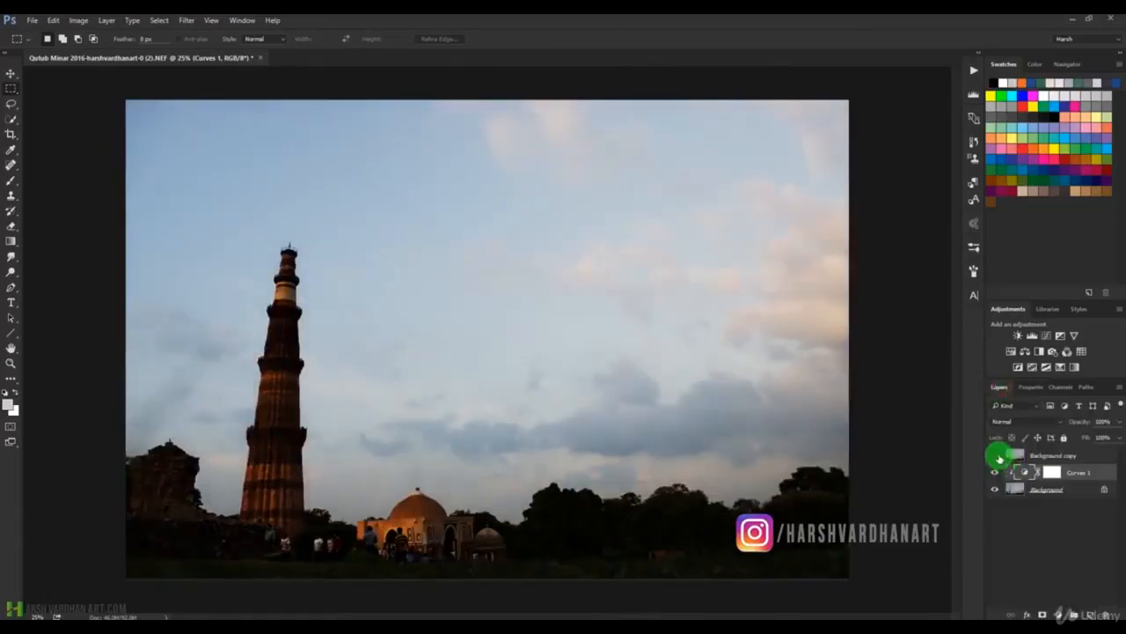
left_click(996, 456)
left_click(1033, 456)
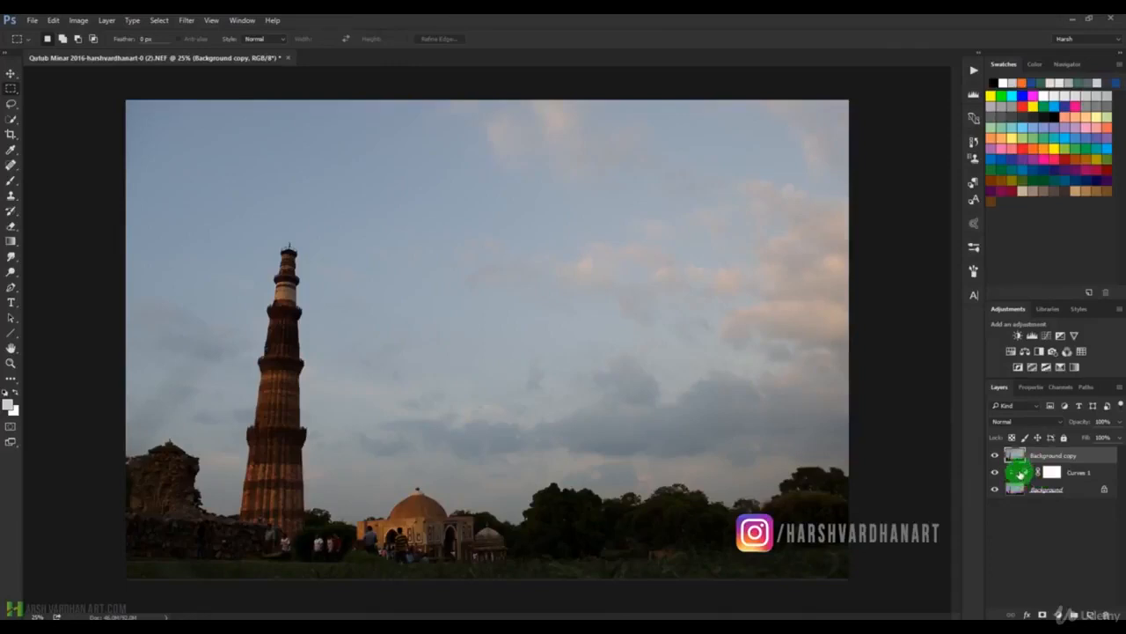
left_click(1020, 472)
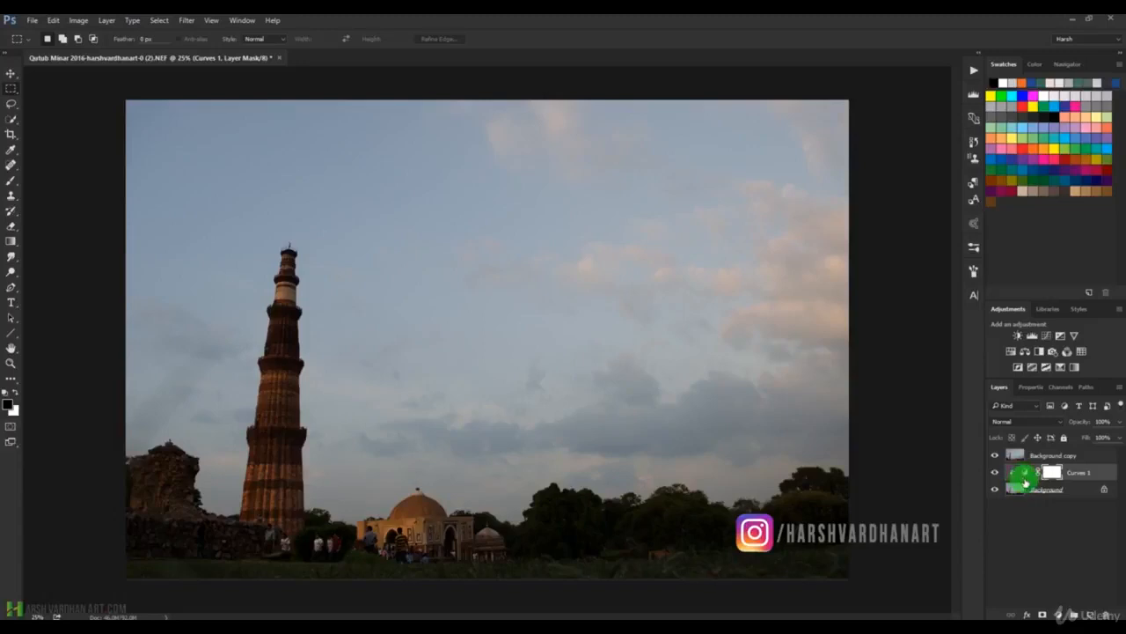
left_click(996, 455)
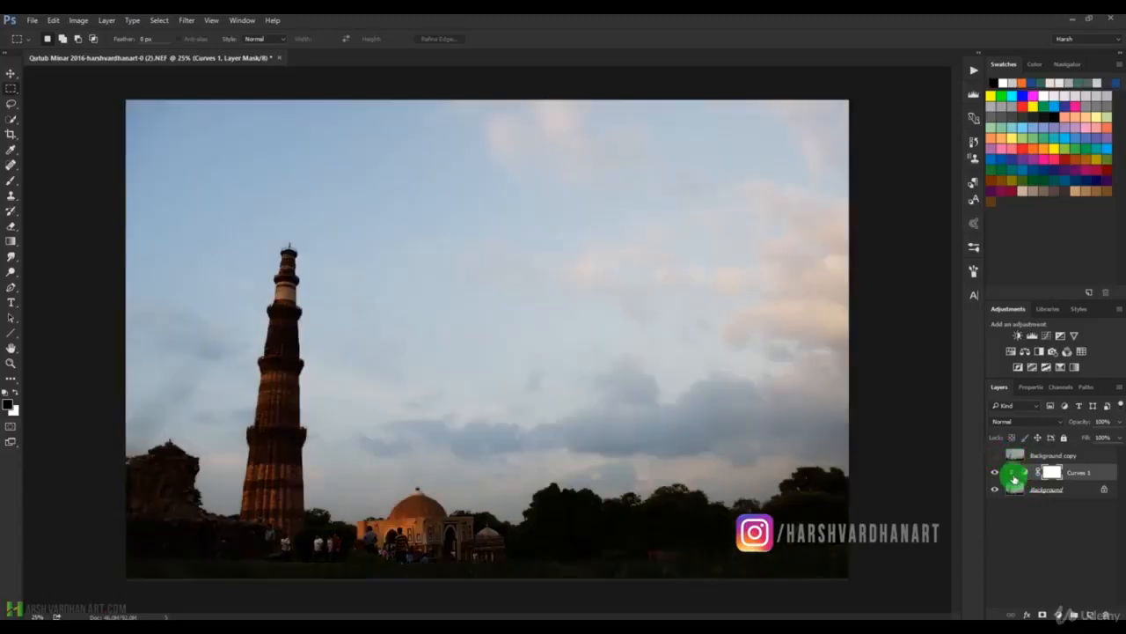
Reset the Curves 1 adjustment, then try the RGB black point in several positions and leave it at input 0, output 15.
double_click(1026, 473)
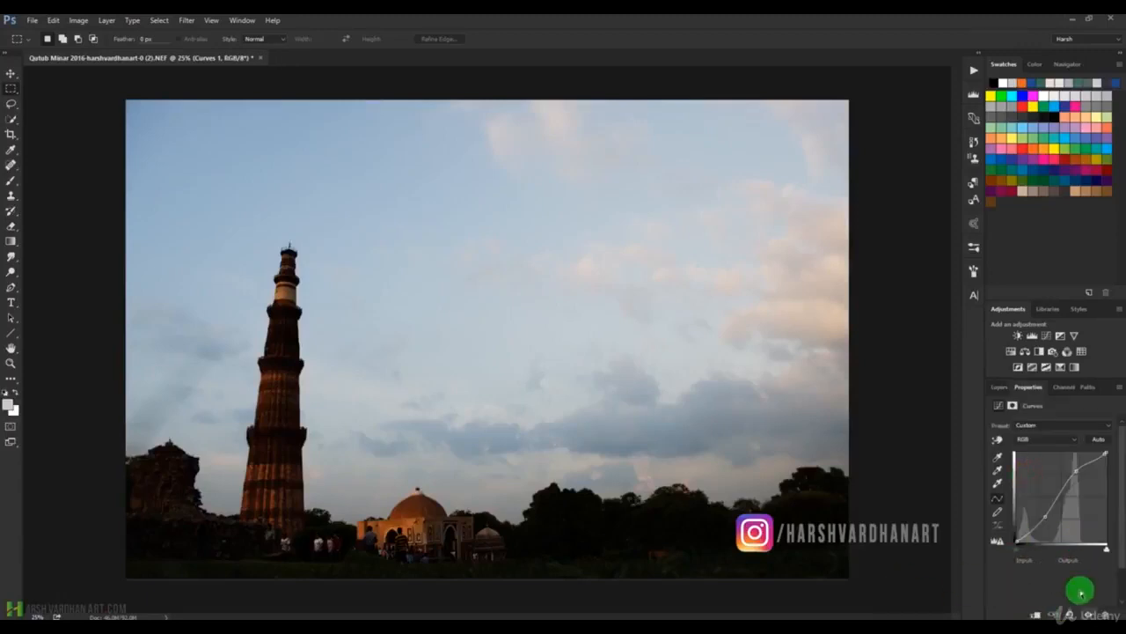
left_click(1064, 613)
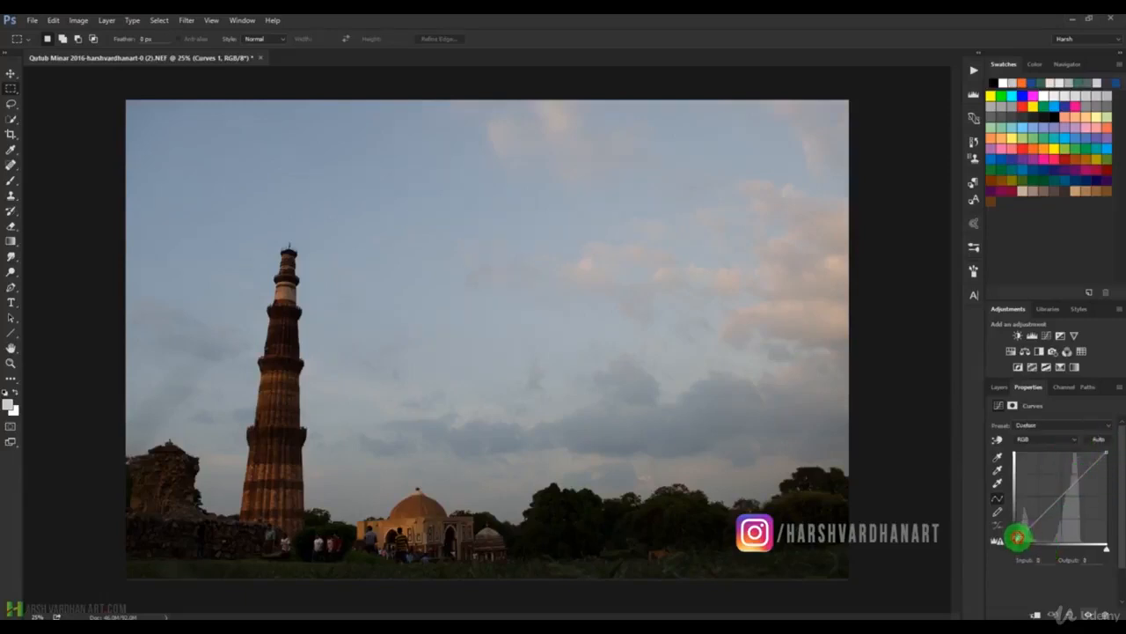
left_click_drag(1017, 537, 1017, 535)
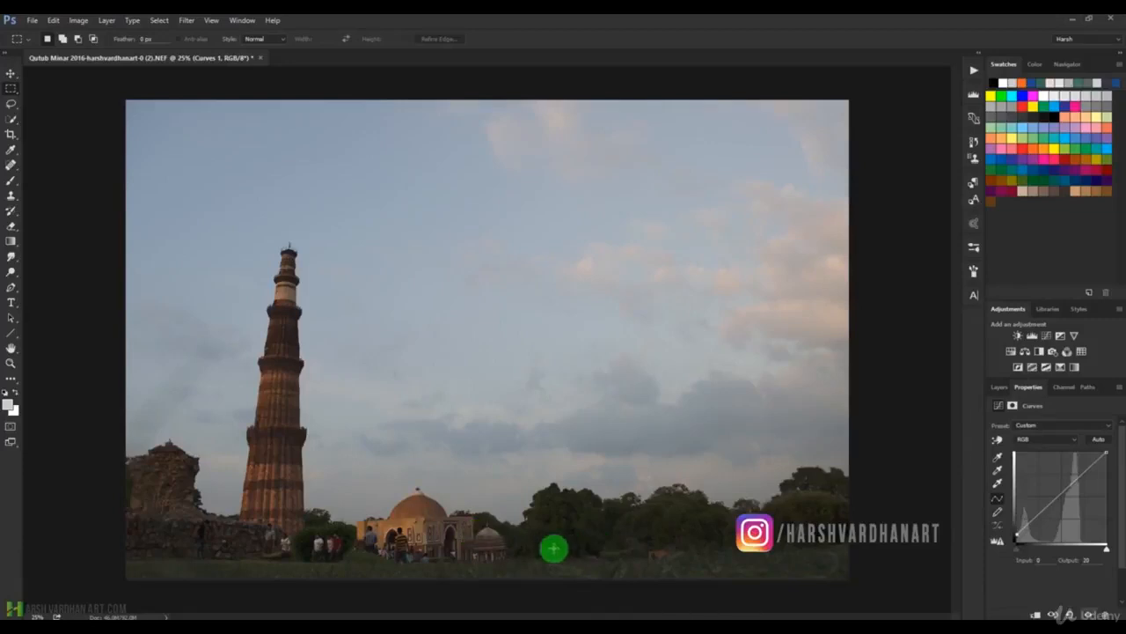
left_click_drag(1014, 534, 1026, 539)
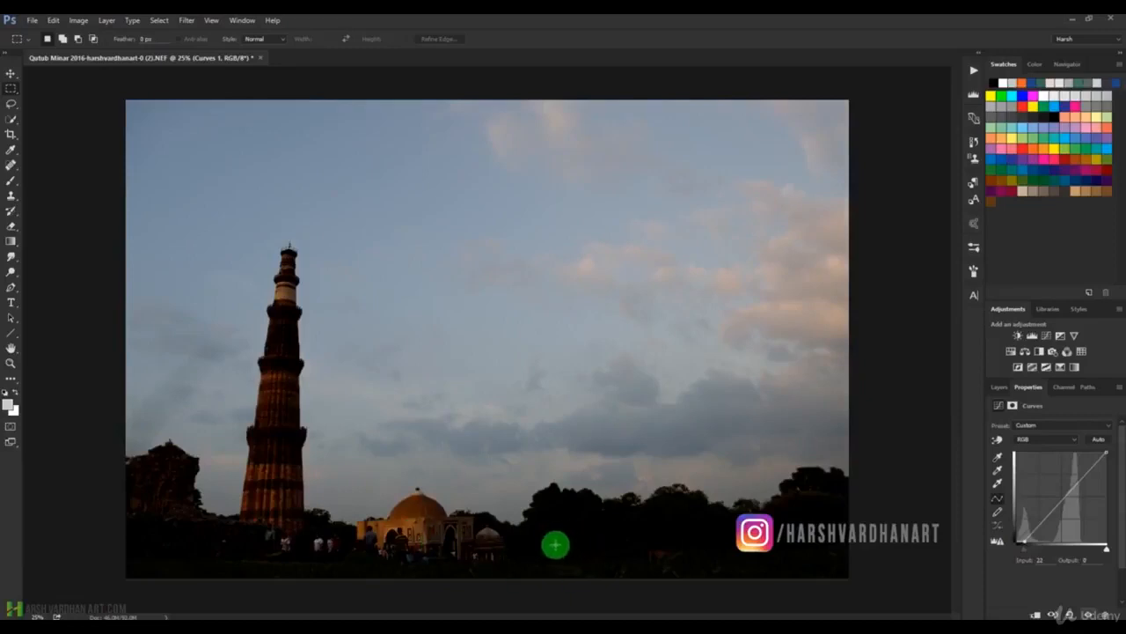
left_click_drag(1026, 538, 1014, 534)
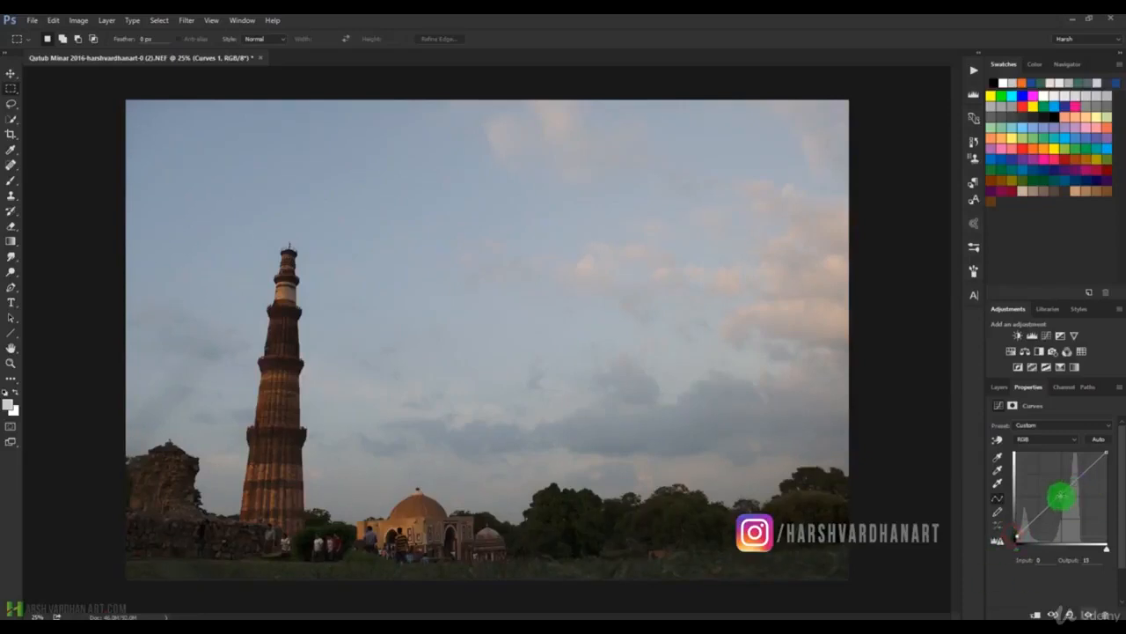
Add a midtone point to the RGB curve, raise it to brighten, lower it to darken, and return it near the diagonal.
left_click_drag(1058, 496, 1049, 487)
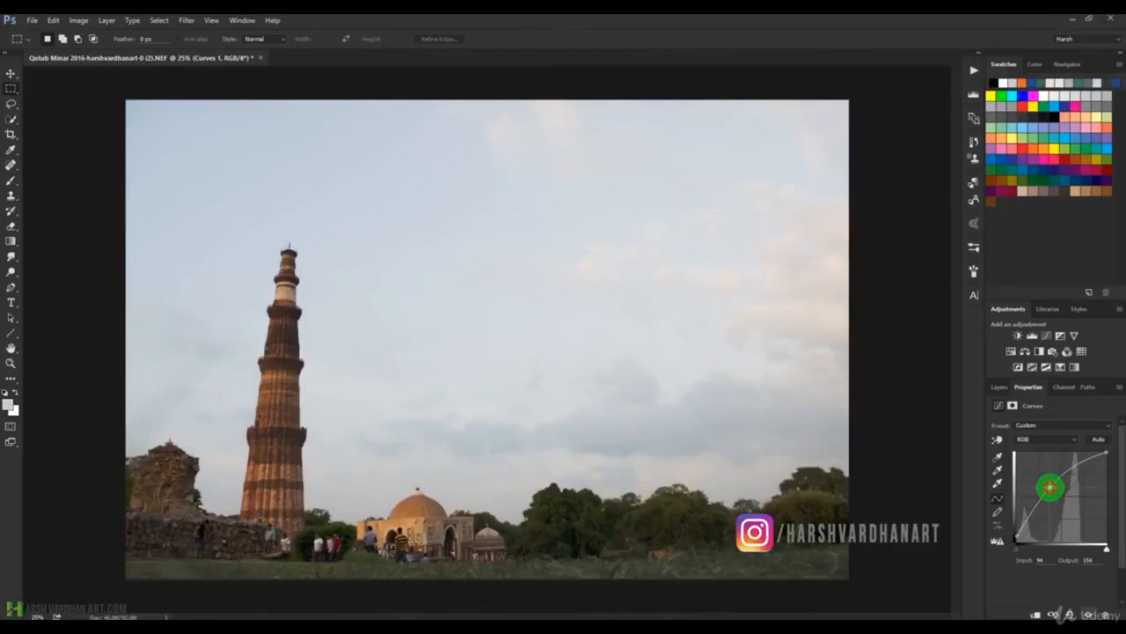
left_click_drag(1050, 487, 1067, 507)
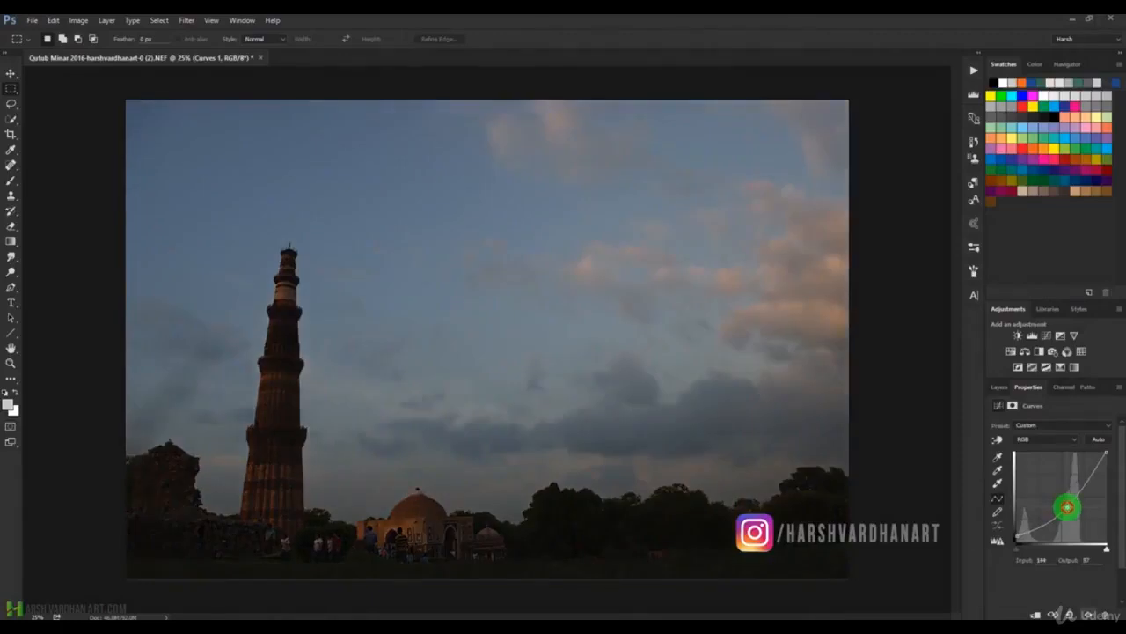
left_click_drag(1067, 506, 1061, 491)
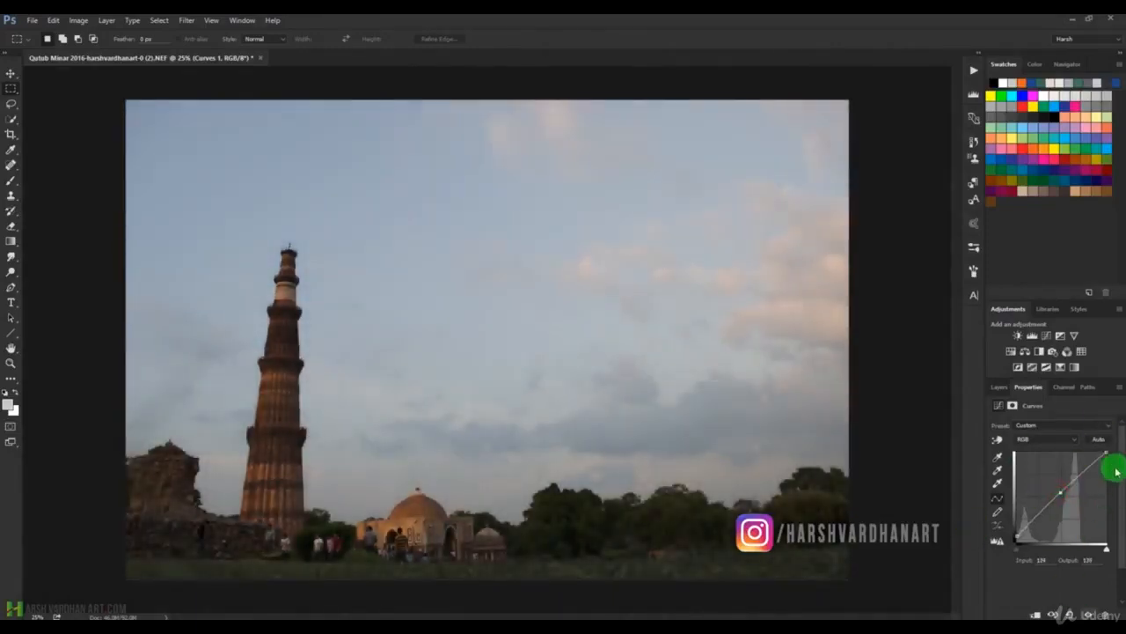
Try different RGB white point positions, leave it at input 237, output 255, and fine-tune the shadow and midtone points.
mouse_move(1106, 451)
left_mouse_down()
mouse_move(1076, 440)
mouse_move(1099, 440)
mouse_move(1088, 438)
left_mouse_up()
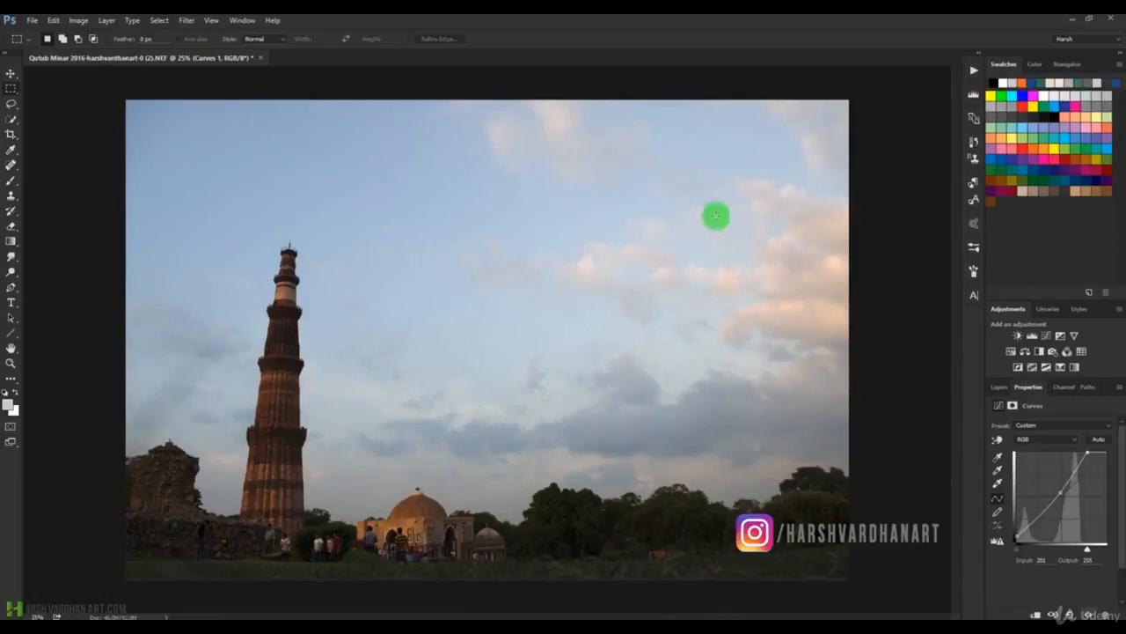
left_click_drag(1086, 452, 1106, 475)
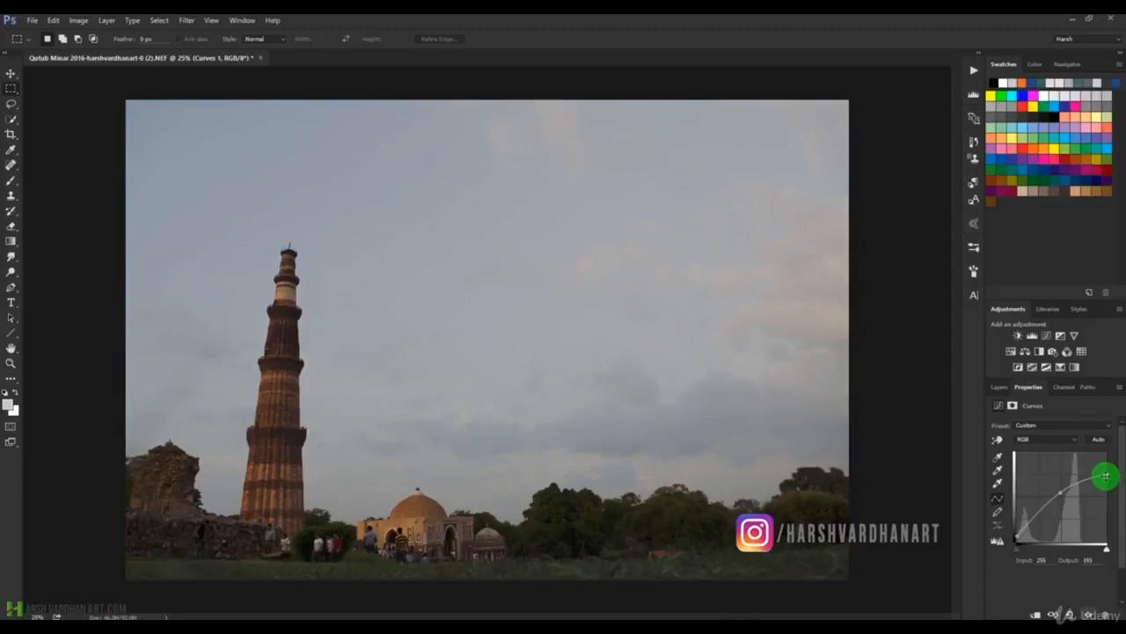
left_click_drag(1108, 476, 1104, 447)
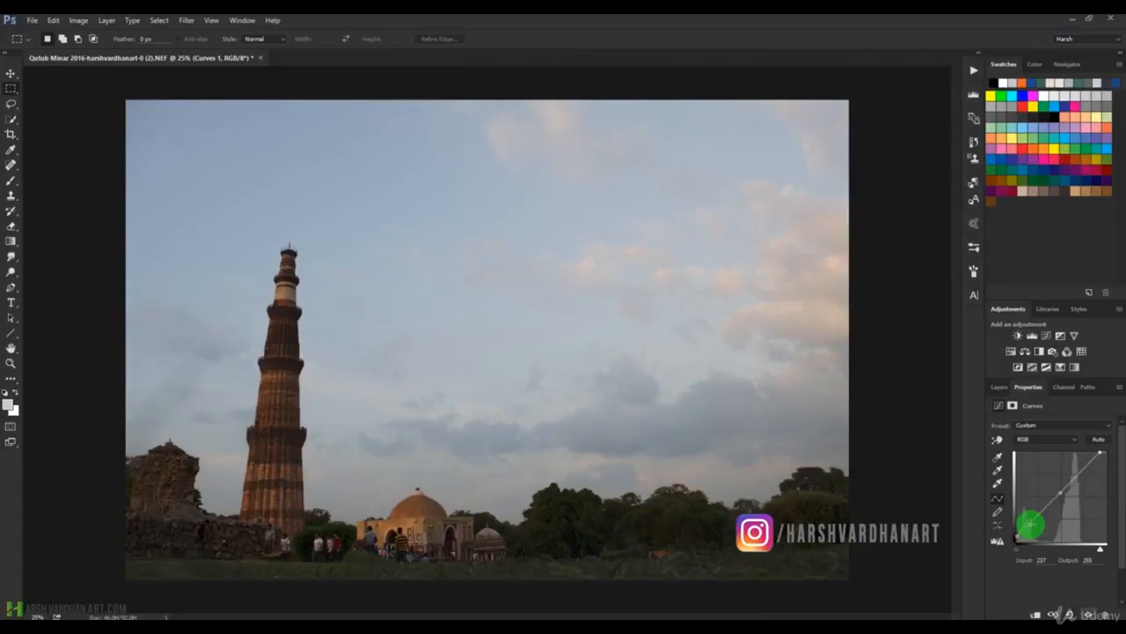
left_click_drag(1030, 521, 1031, 520)
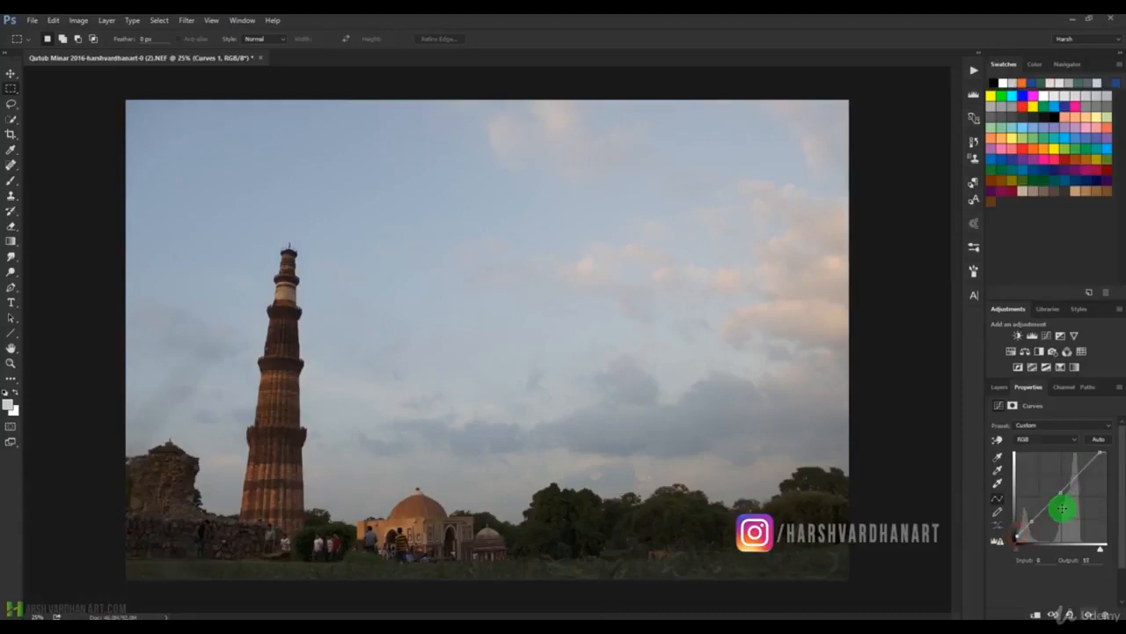
left_click_drag(1061, 495, 1062, 496)
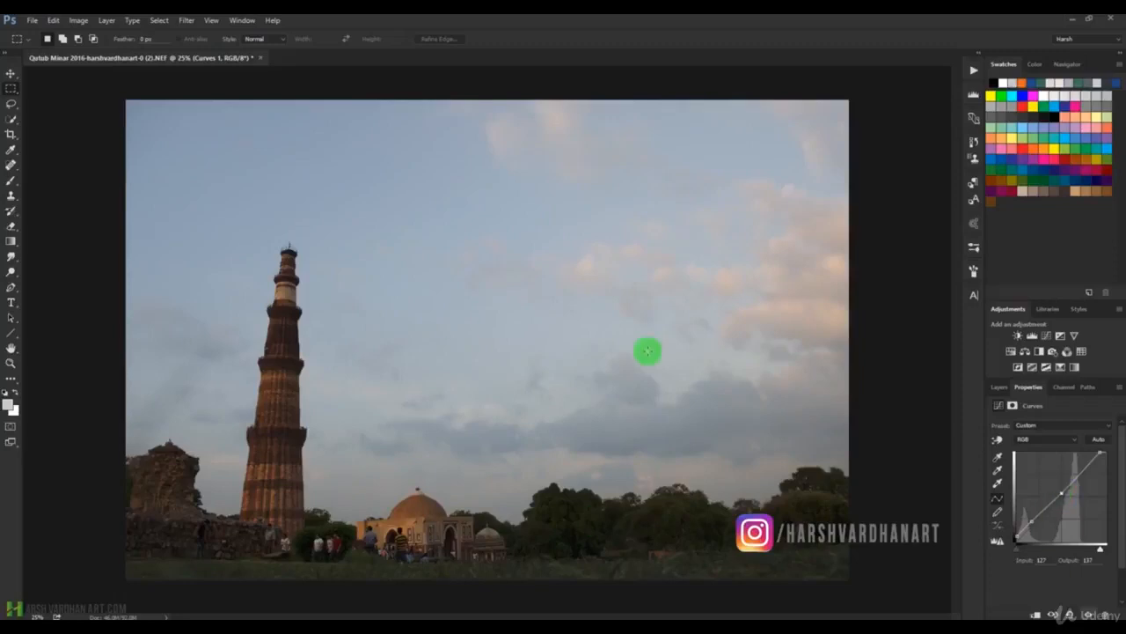
In the Blue channel curve, move the white point inward, anchor the midtones, and adjust the black point to input 7, output 0.
left_click(1028, 442)
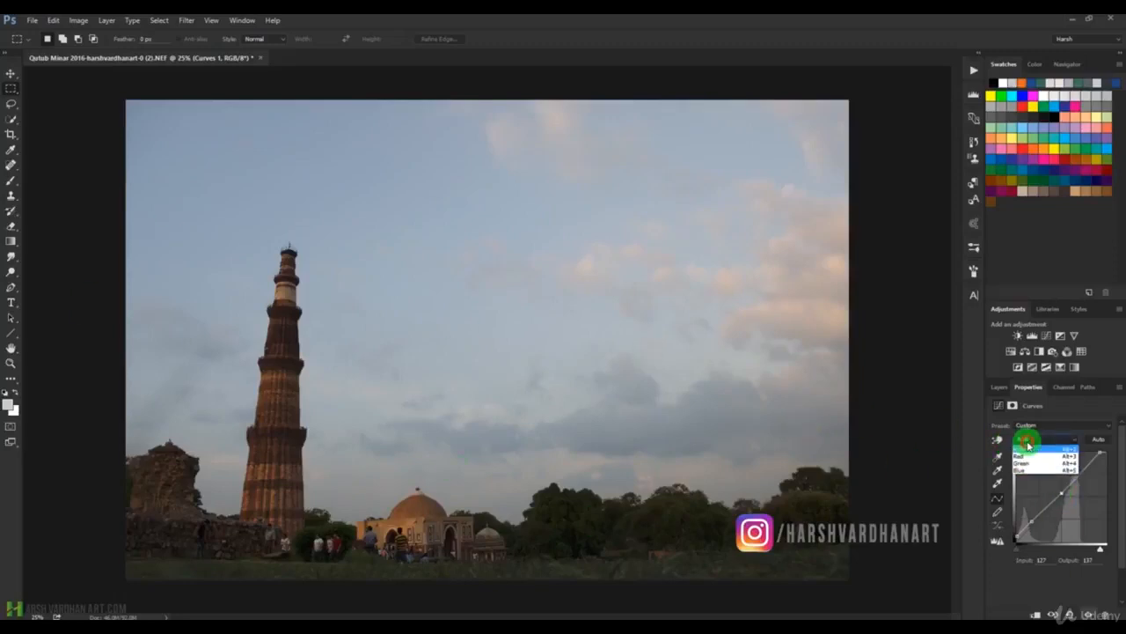
left_click(1021, 471)
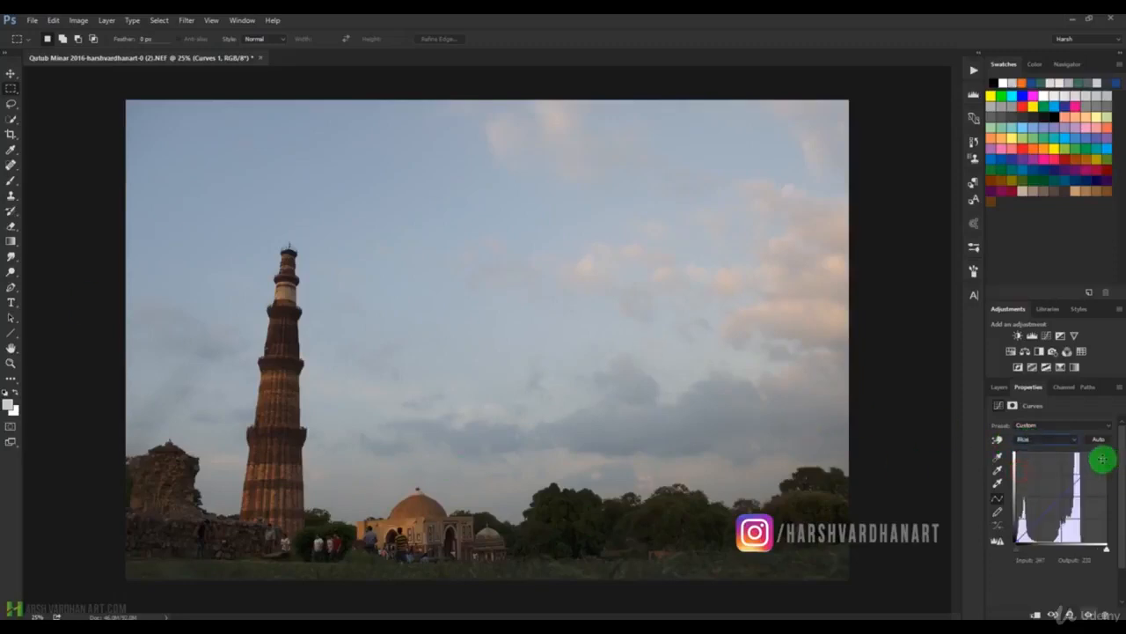
left_click_drag(1103, 454, 1094, 451)
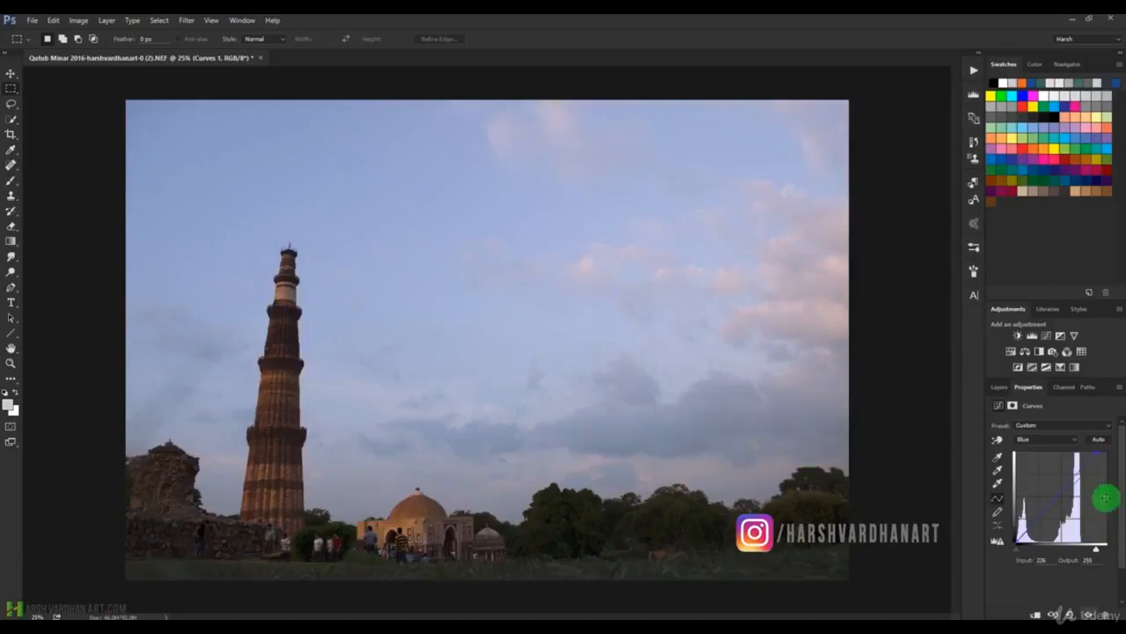
left_click(1059, 497)
mouse_move(1018, 540)
left_mouse_down()
mouse_move(1010, 530)
mouse_move(1021, 544)
left_mouse_up()
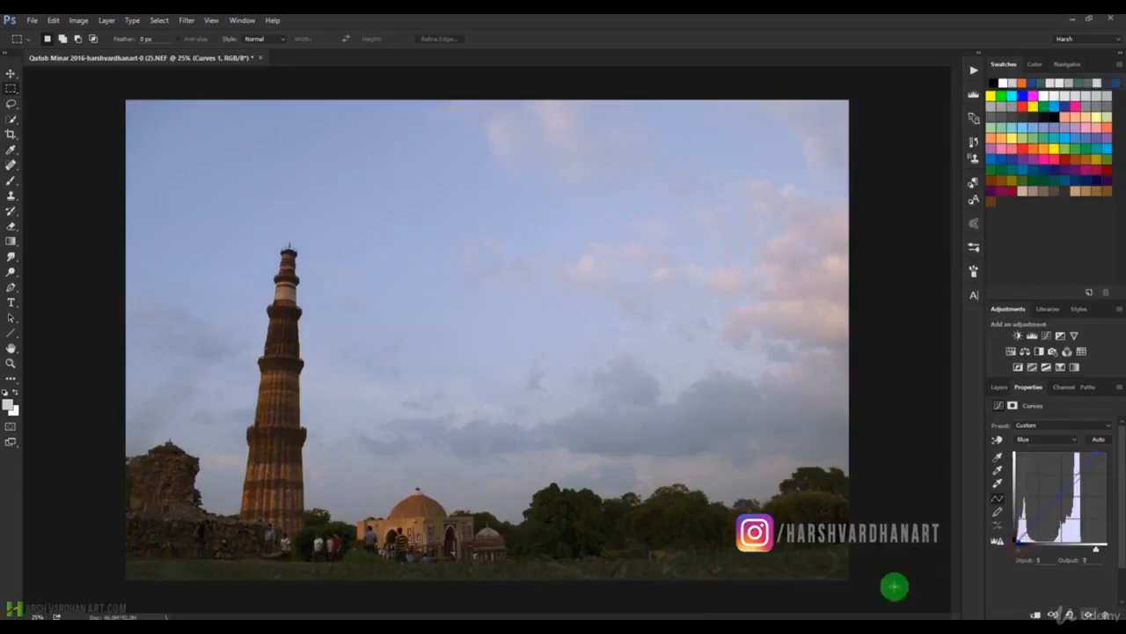
left_click_drag(1018, 535, 1020, 533)
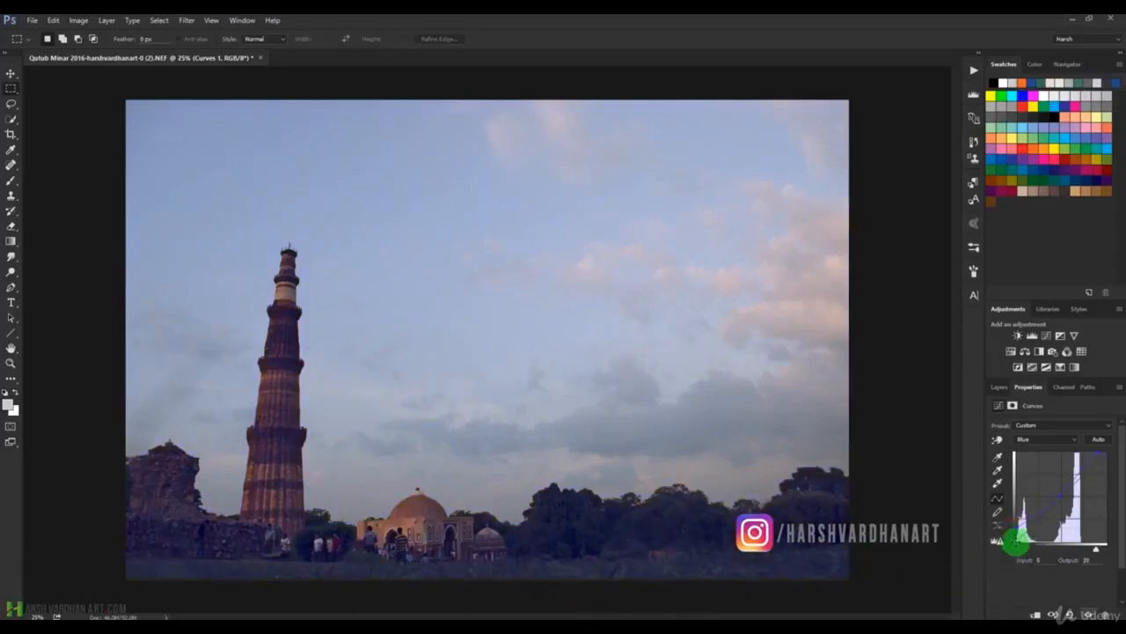
left_click_drag(1019, 528, 1022, 540)
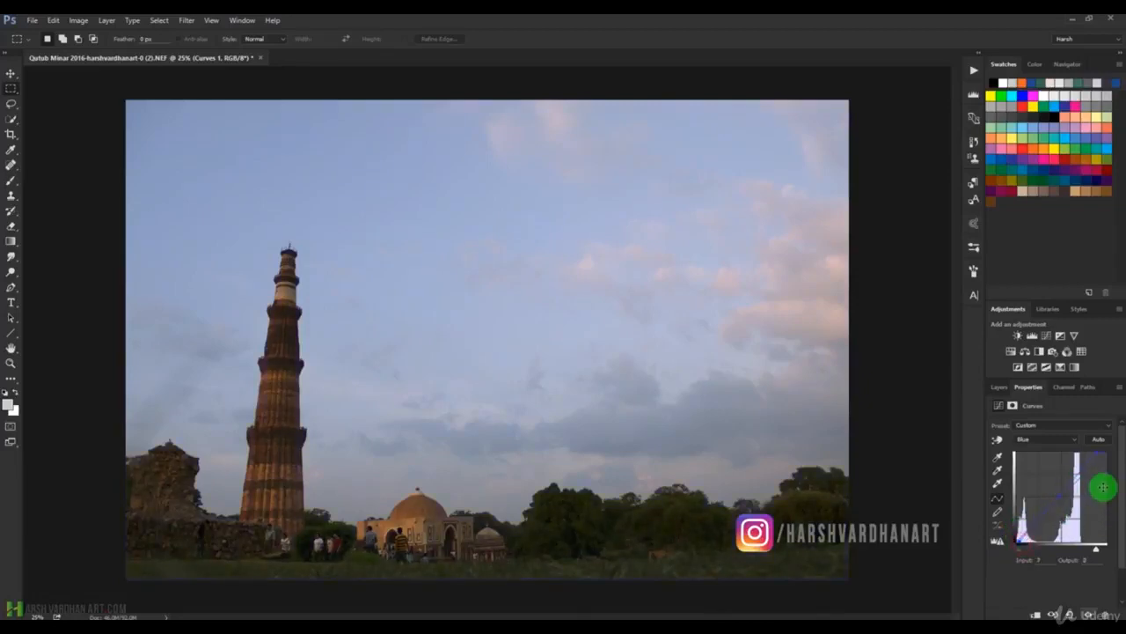
In the Green channel curve, try raising the black point, anchor the midtones, and bring the black point back to output 0.
left_click(1022, 438)
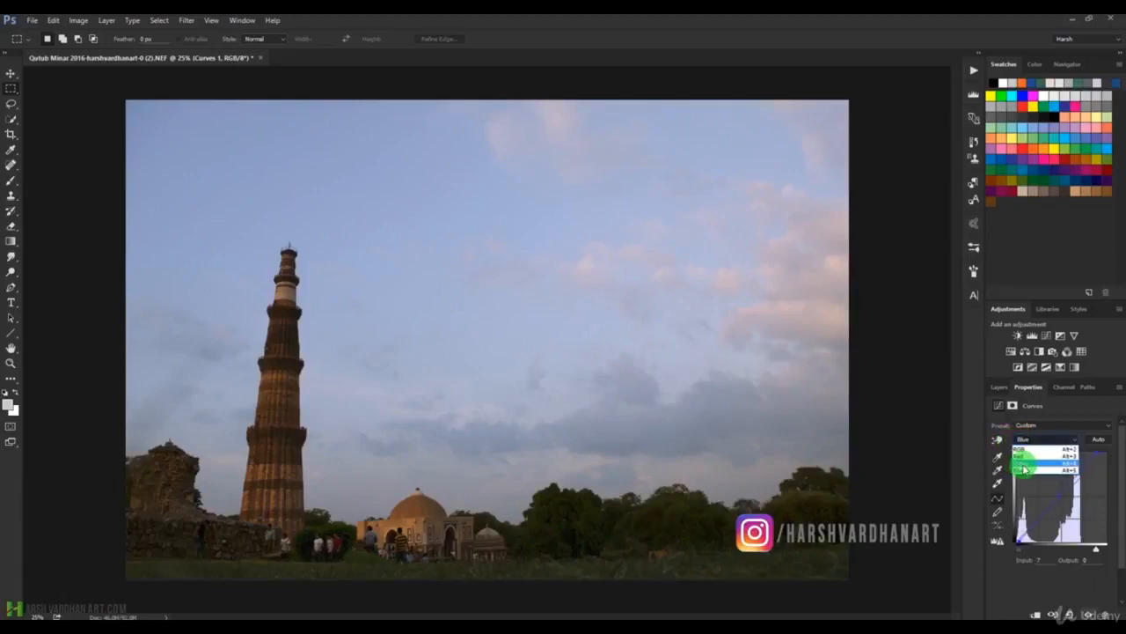
left_click(1025, 463)
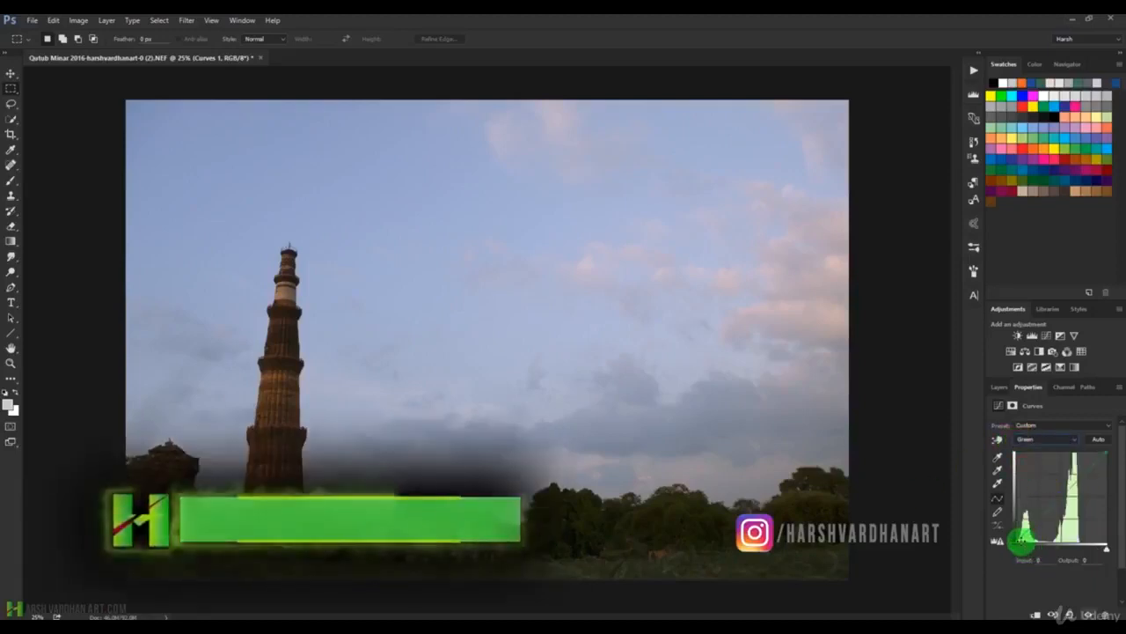
left_click_drag(1016, 543, 1017, 538)
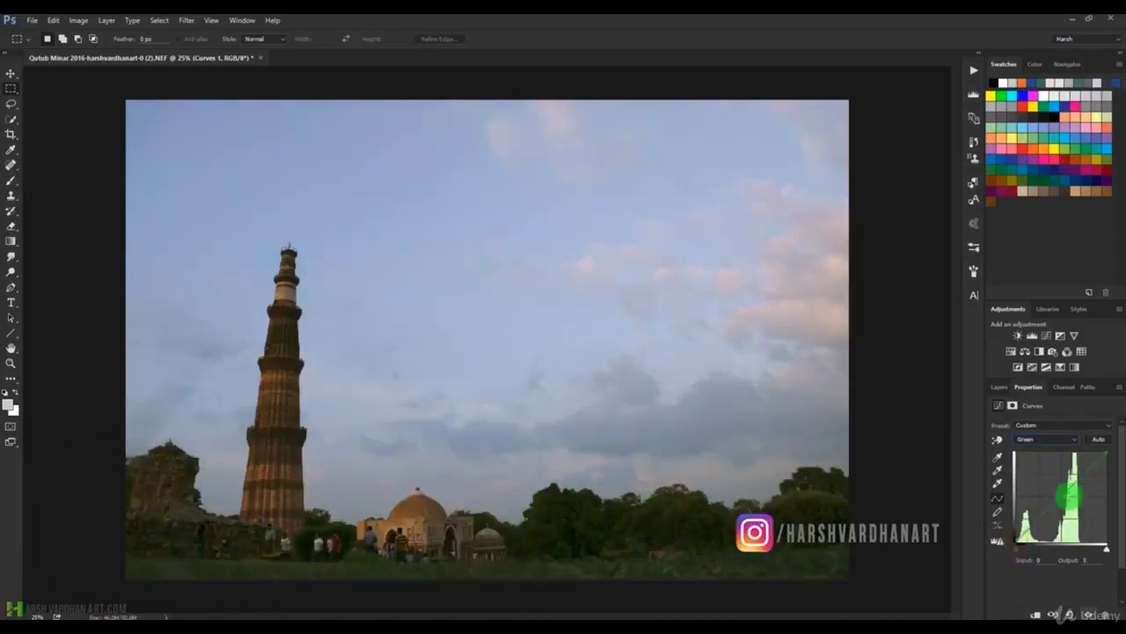
left_click_drag(1101, 456, 1122, 519)
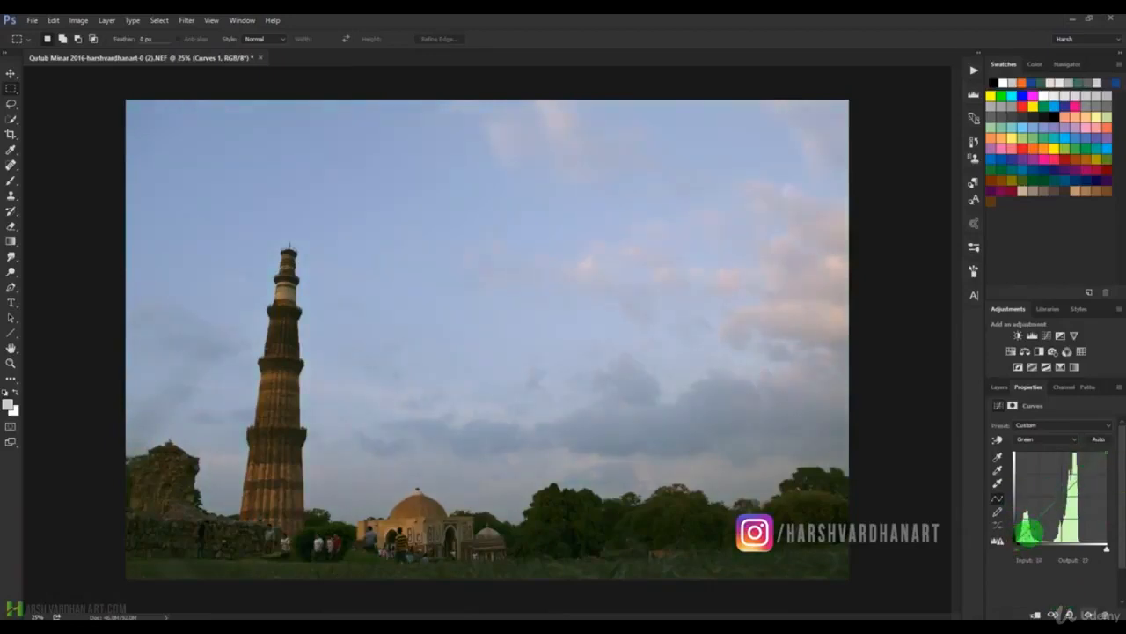
left_click(1062, 494)
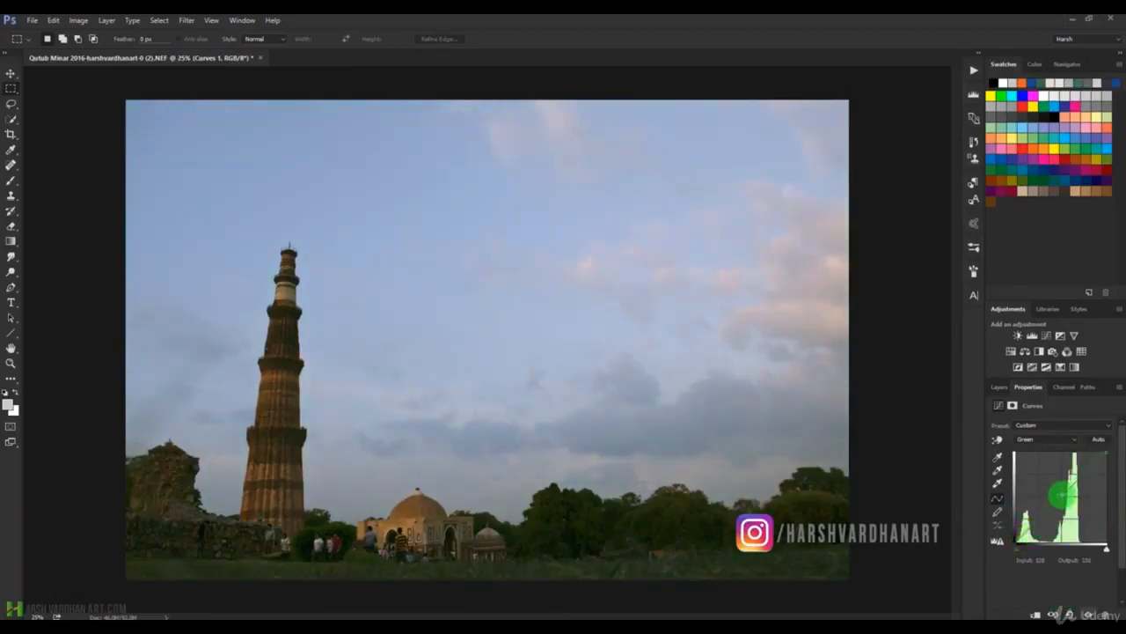
left_click(1018, 540)
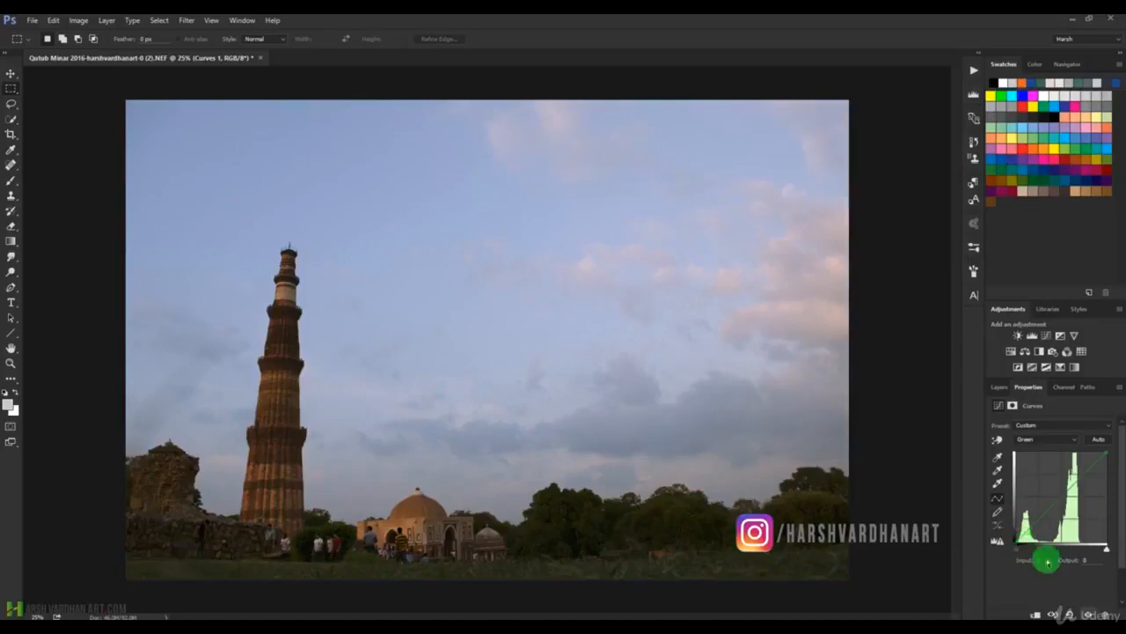
Switch the curve to the Red channel and adjust its highlight and shadow parts.
left_click(1044, 439)
left_click(1039, 472)
left_click(1060, 439)
left_click(1030, 456)
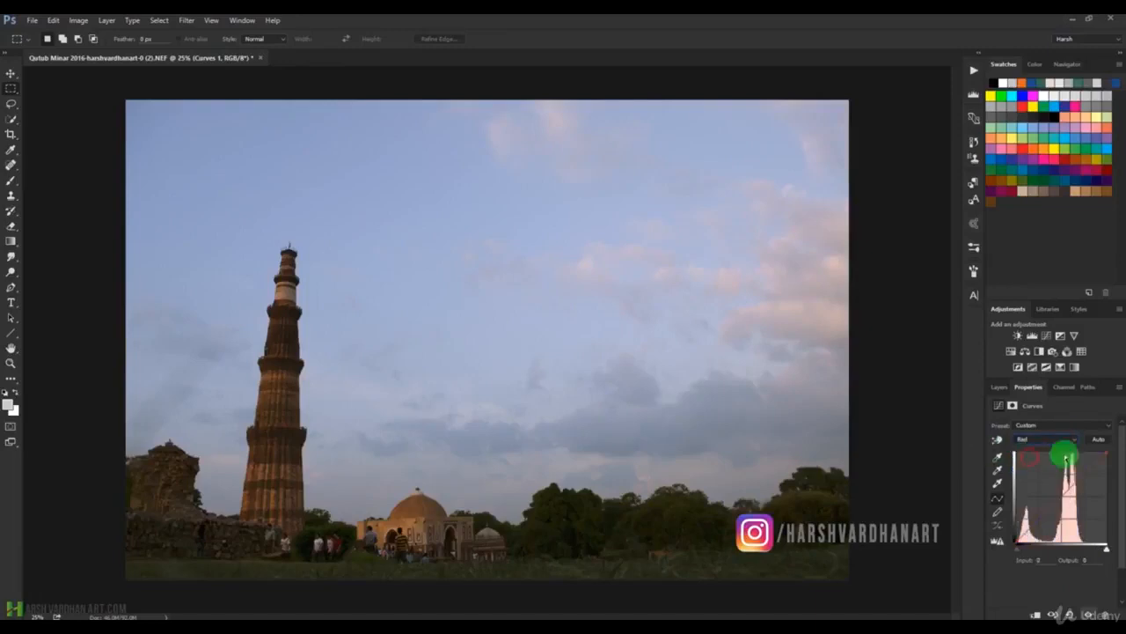
mouse_move(1087, 471)
left_mouse_down()
mouse_move(1026, 520)
mouse_move(1109, 485)
mouse_move(1088, 473)
left_mouse_up()
left_click_drag(1036, 526, 1056, 544)
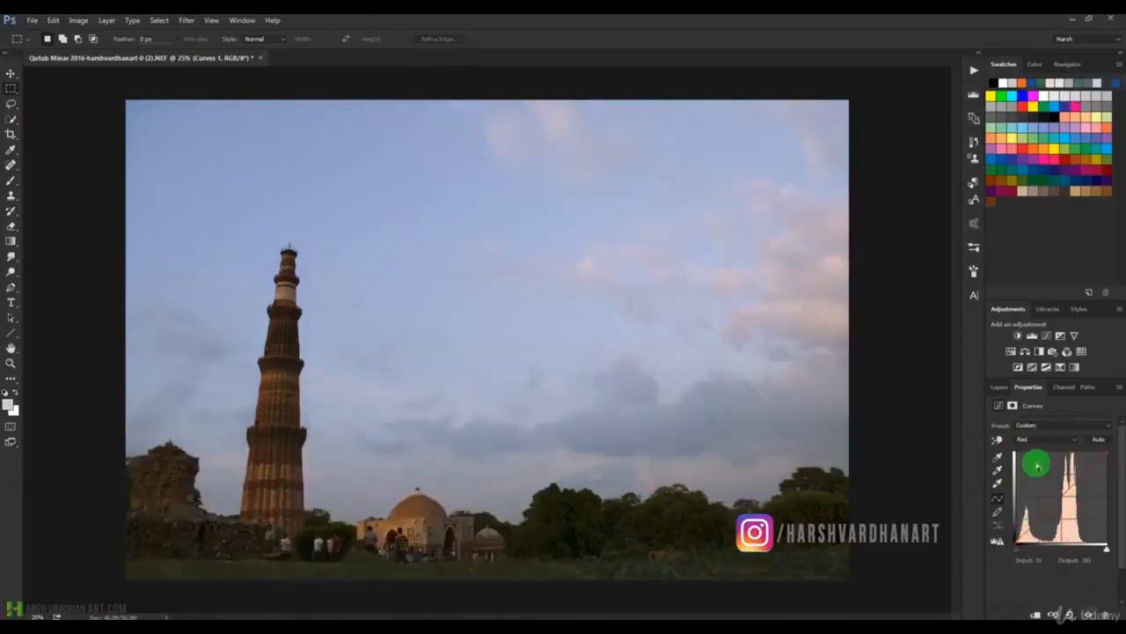
Add a second Curves adjustment above Curves 1 and shape a gentle S, raising the highlights and moving the shadow point to input 60, output 52.
left_click(997, 386)
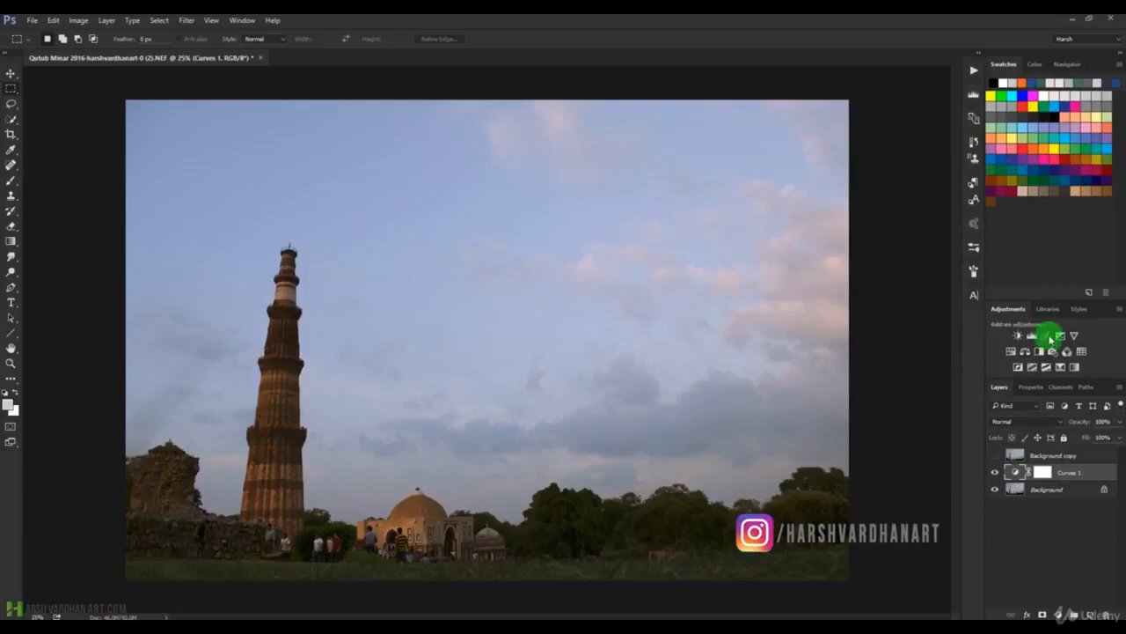
left_click(1046, 336)
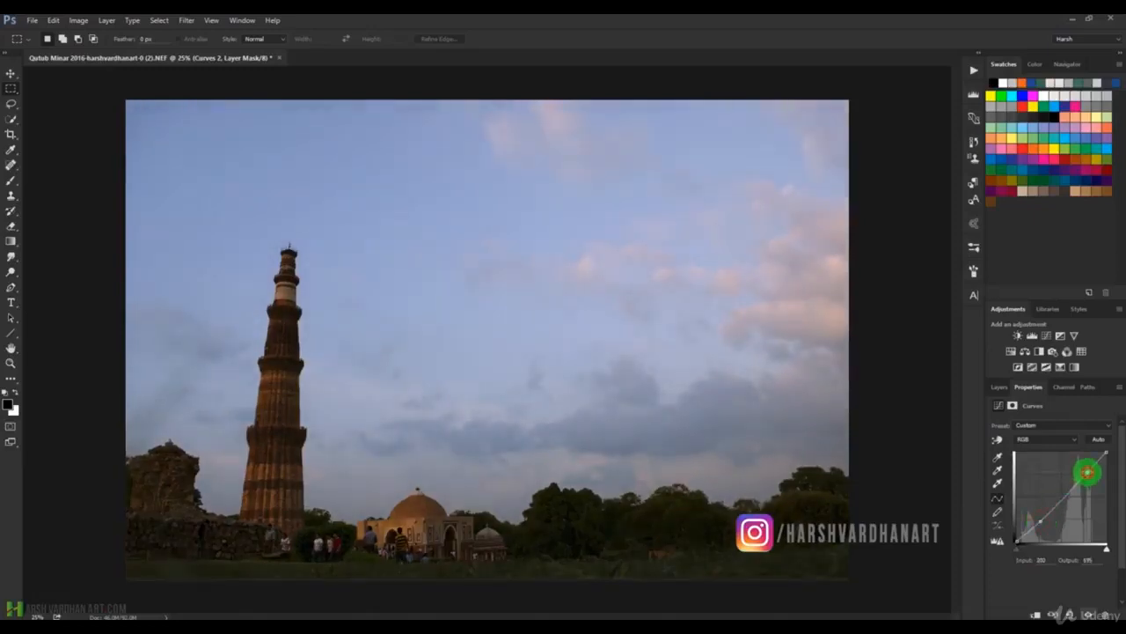
left_click_drag(1086, 471, 1084, 470)
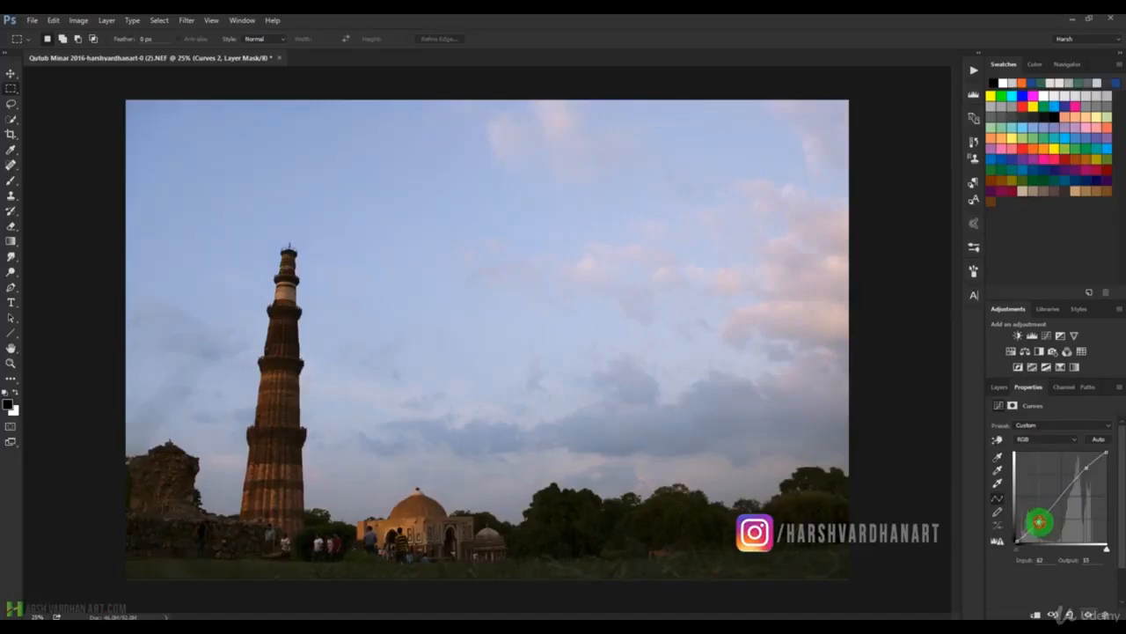
left_click_drag(1039, 522, 1040, 522)
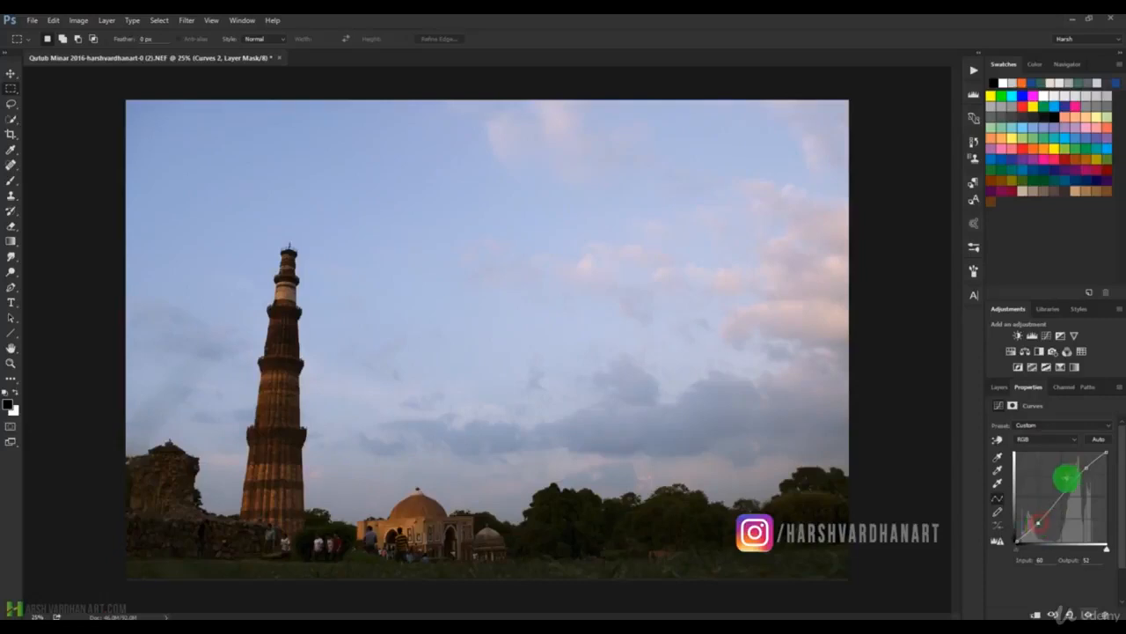
Place the Curves 2 highlight point at input 200, output 215, and compare the photo with and without the adjustment.
left_click_drag(1089, 467, 1090, 467)
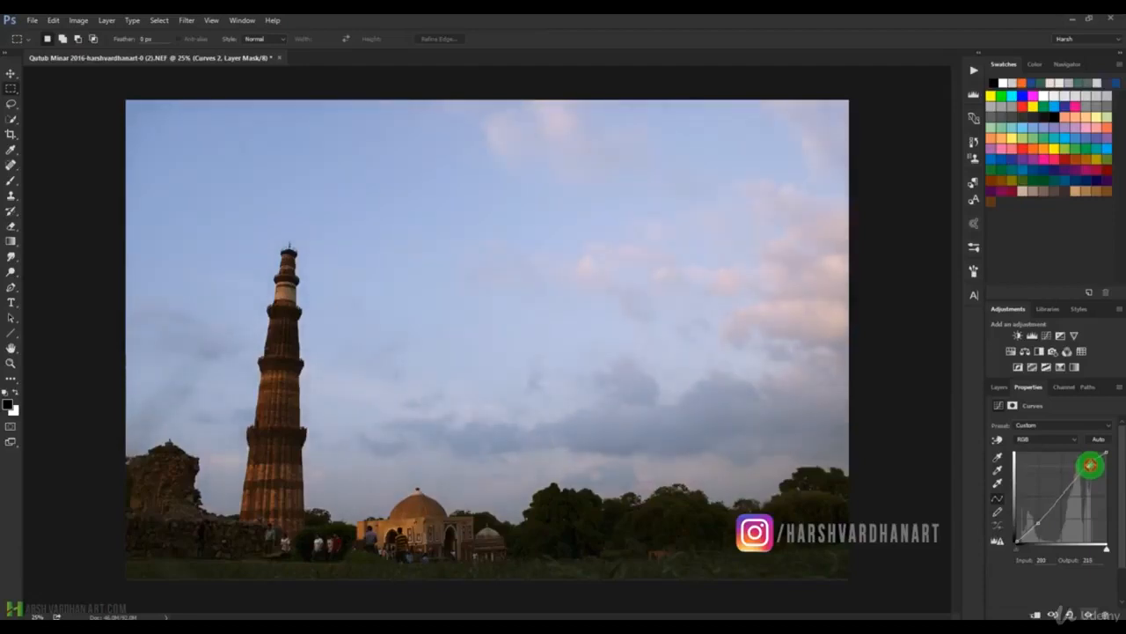
left_click_drag(1089, 465, 1088, 465)
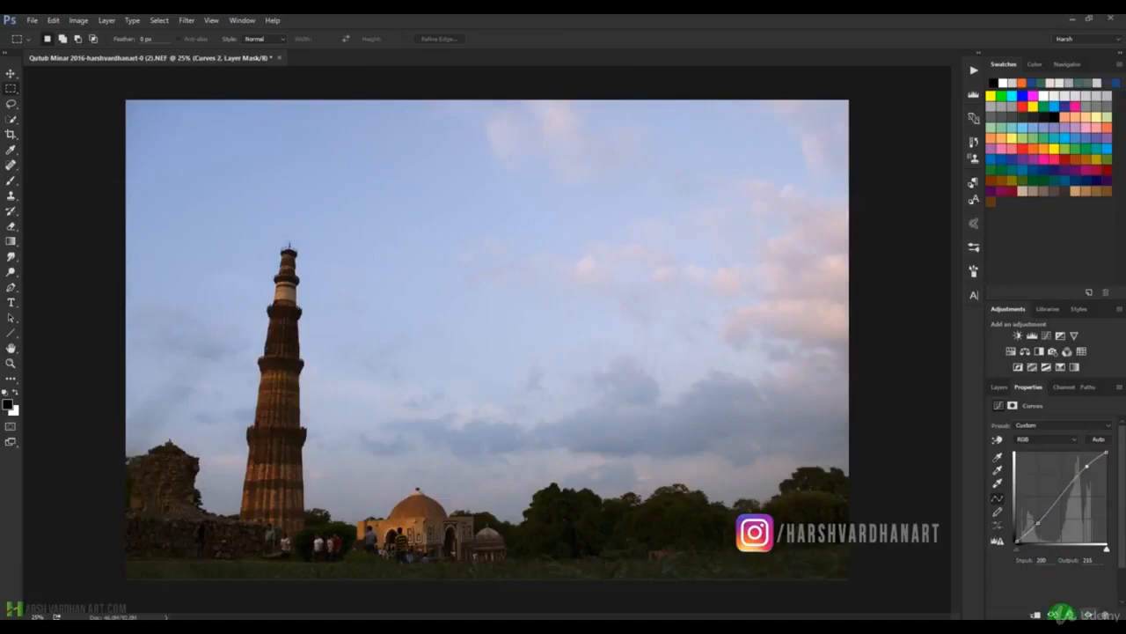
left_click(1055, 613)
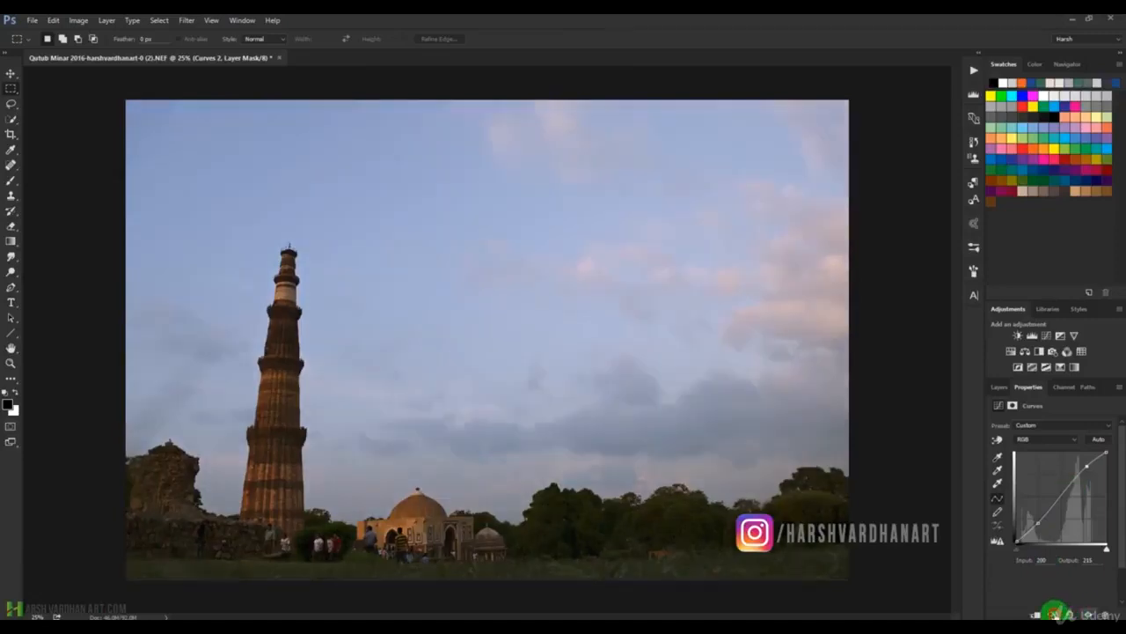
left_click(1055, 613)
left_click(1055, 614)
left_click(1055, 613)
left_click(1055, 614)
left_click(1055, 614)
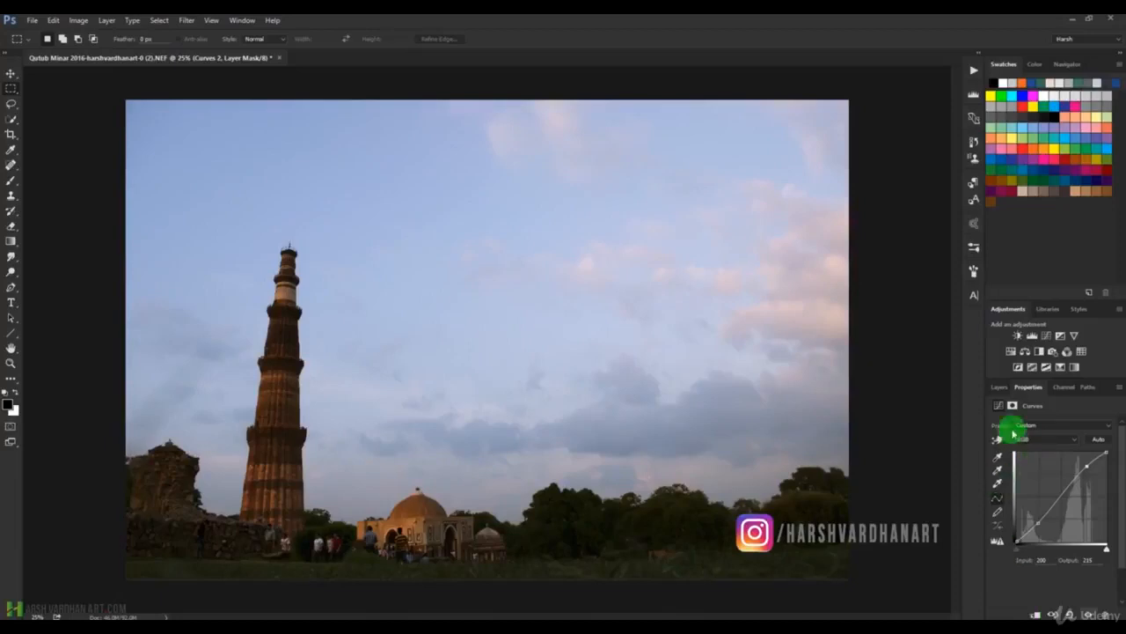
Add a third Curves layer above Curves 2, brightening the midtones and highlights and moving the black point to input 2, output 0.
left_click(999, 388)
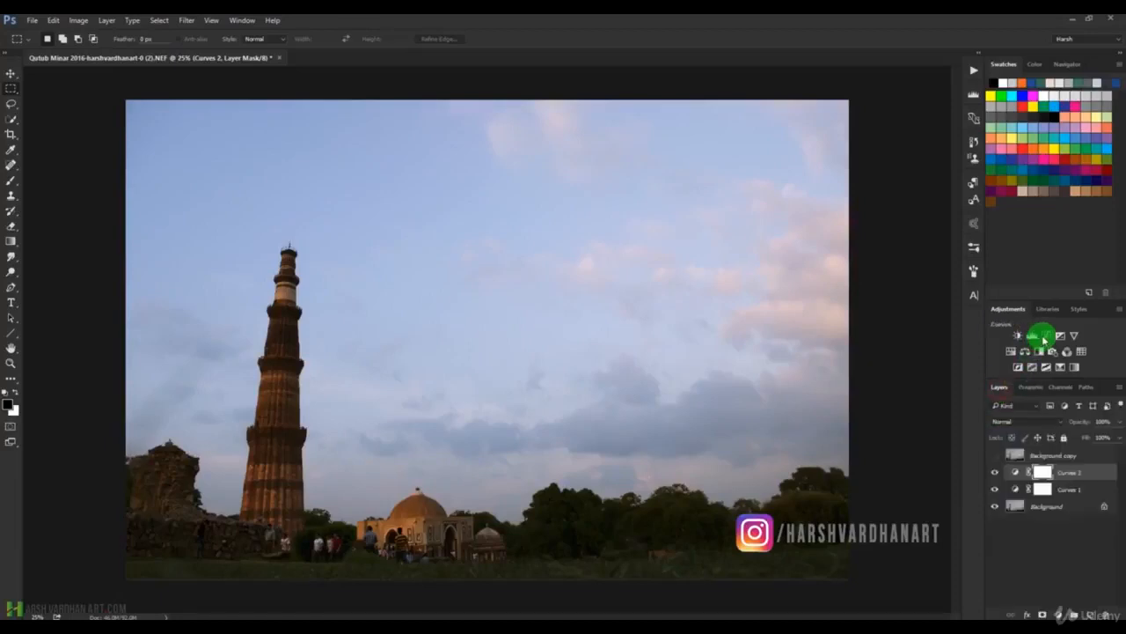
left_click(1043, 337)
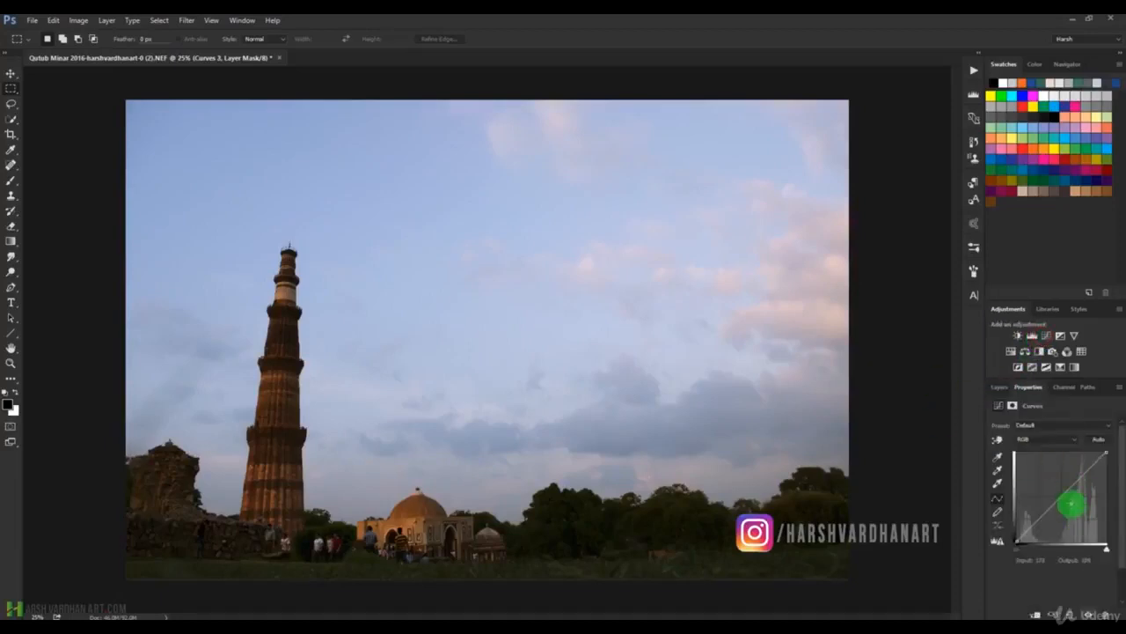
left_click_drag(1059, 498, 1056, 496)
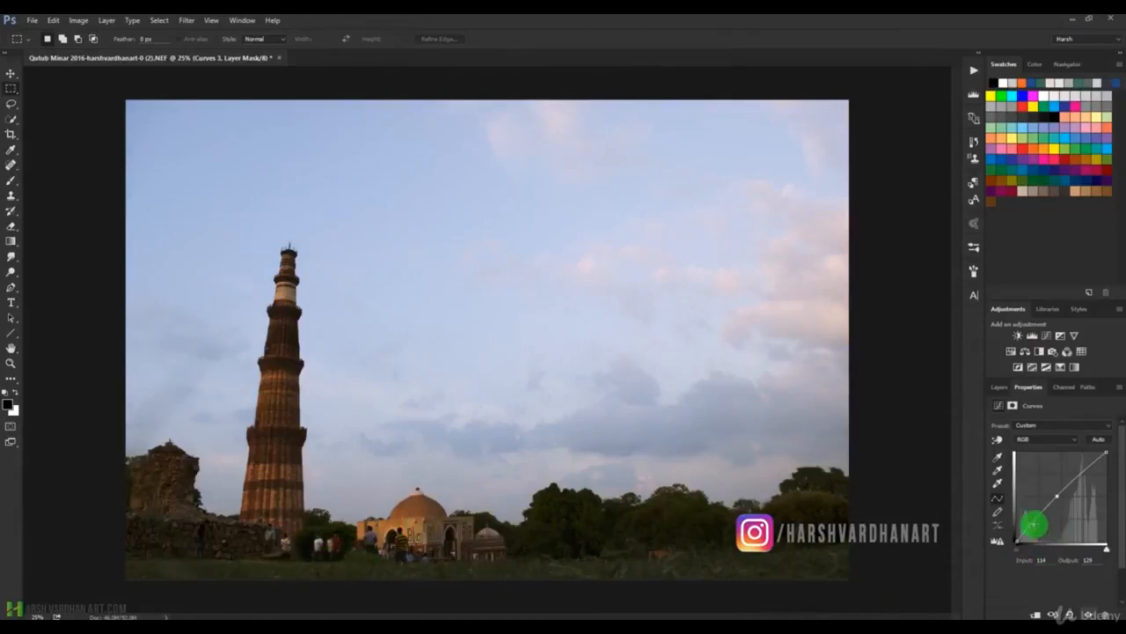
left_click(1020, 537)
left_click_drag(1022, 537, 1021, 539)
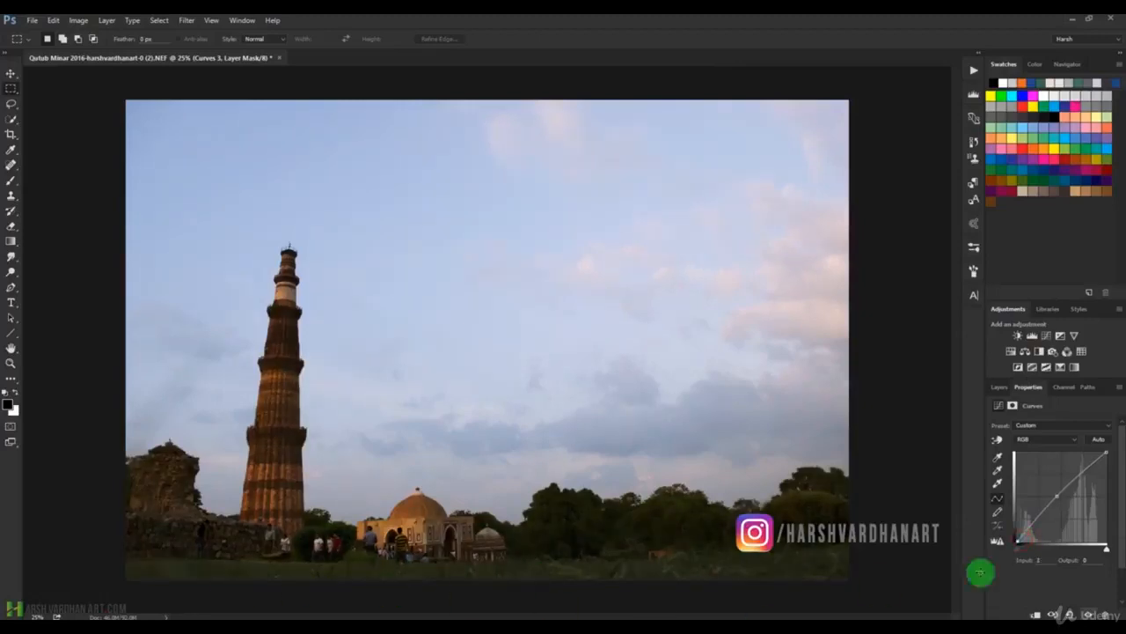
left_click_drag(1105, 456, 1092, 461)
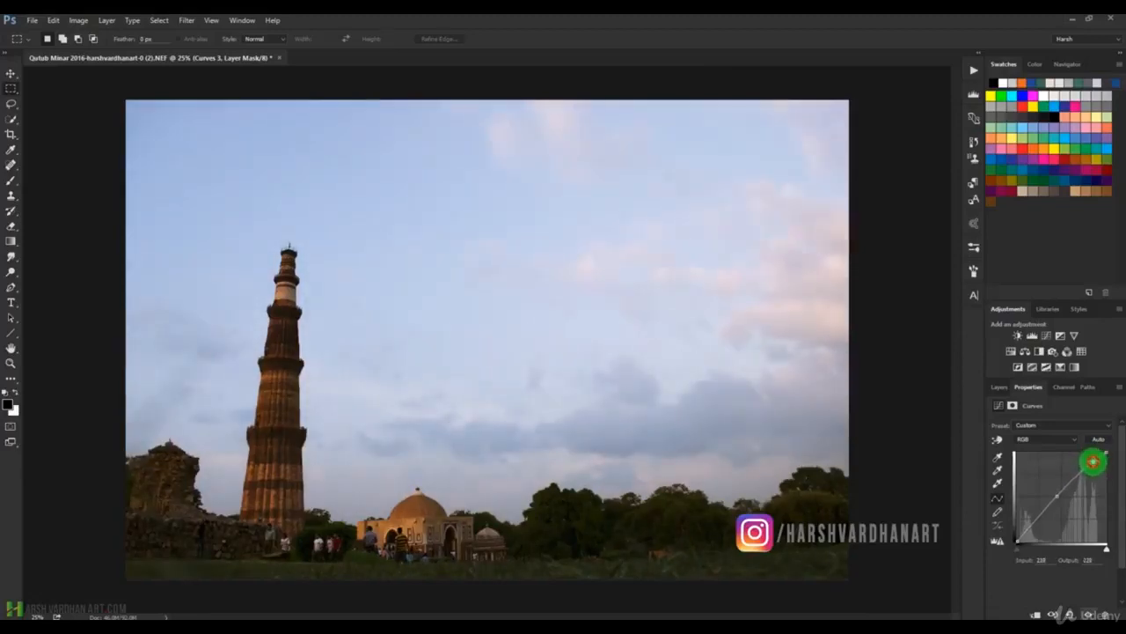
Compare the original Background layer on its own with the photo carrying all three Curves adjustments.
left_click(1000, 389)
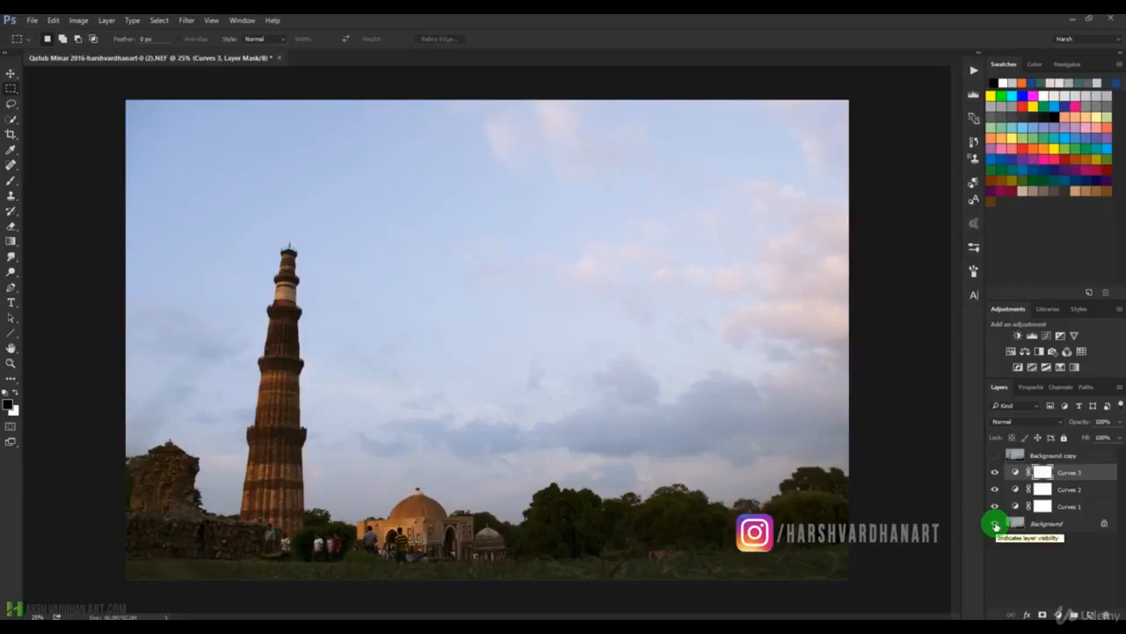
left_click(995, 526, "alt")
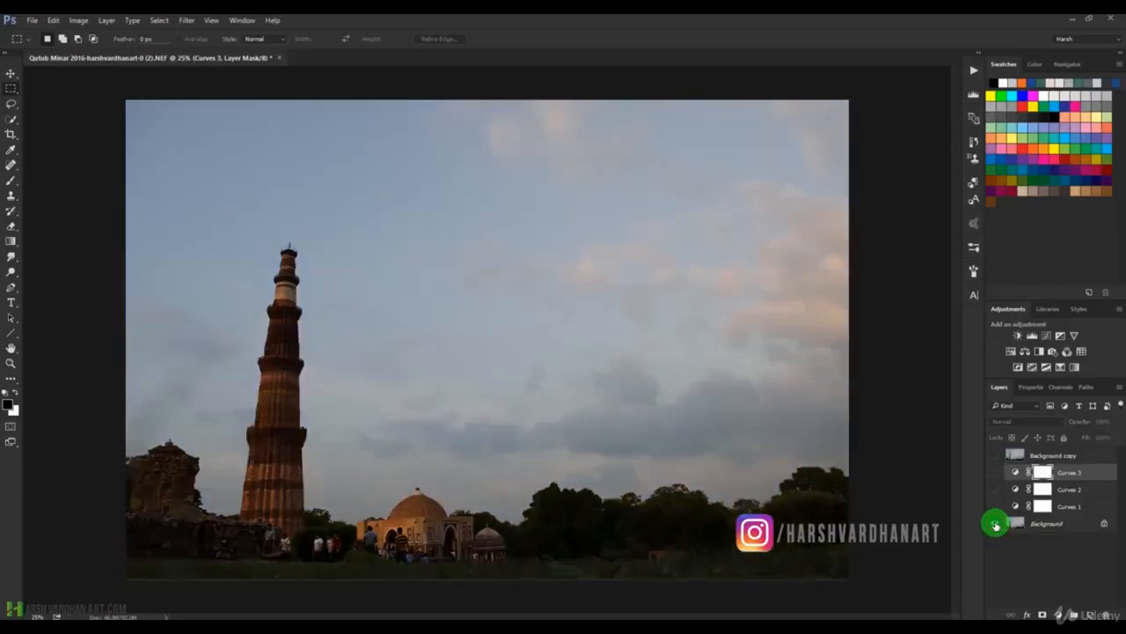
left_click(996, 525, "alt")
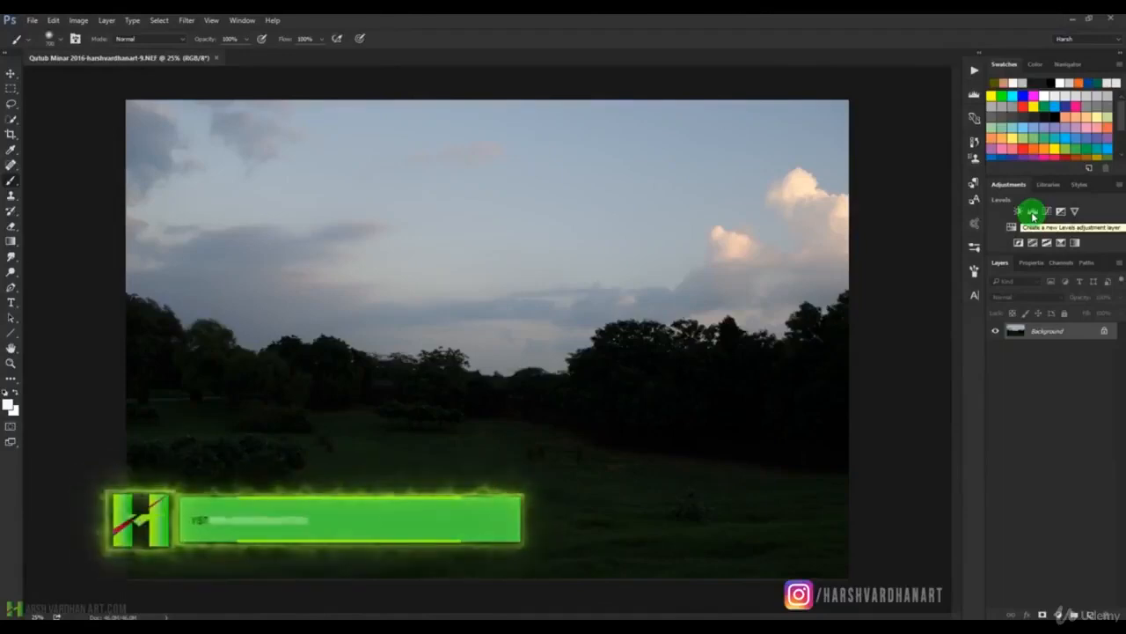
Add a Levels adjustment layer above the Background of the landscape photo, view the available adjustment types, and reopen the Levels settings.
left_click(1032, 213)
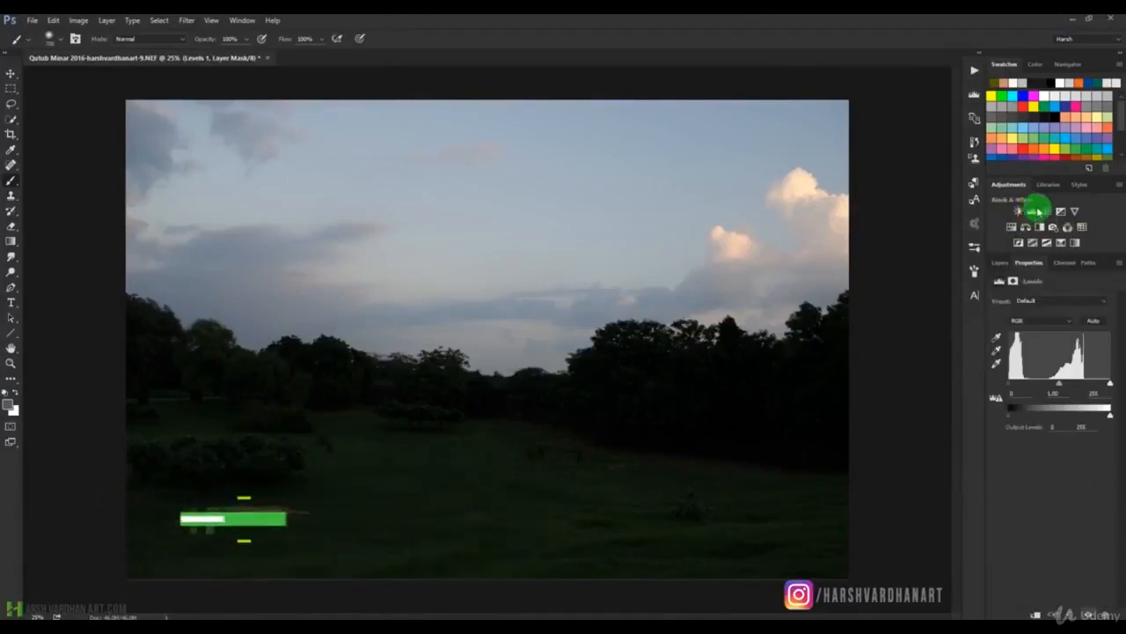
left_click(997, 264)
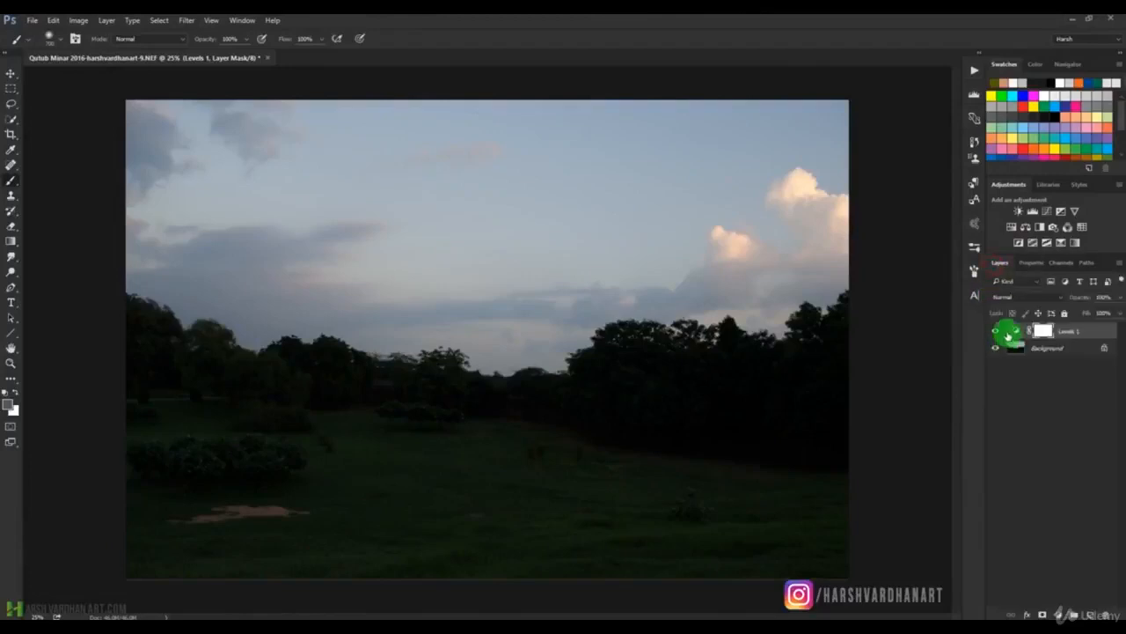
left_click(1028, 264)
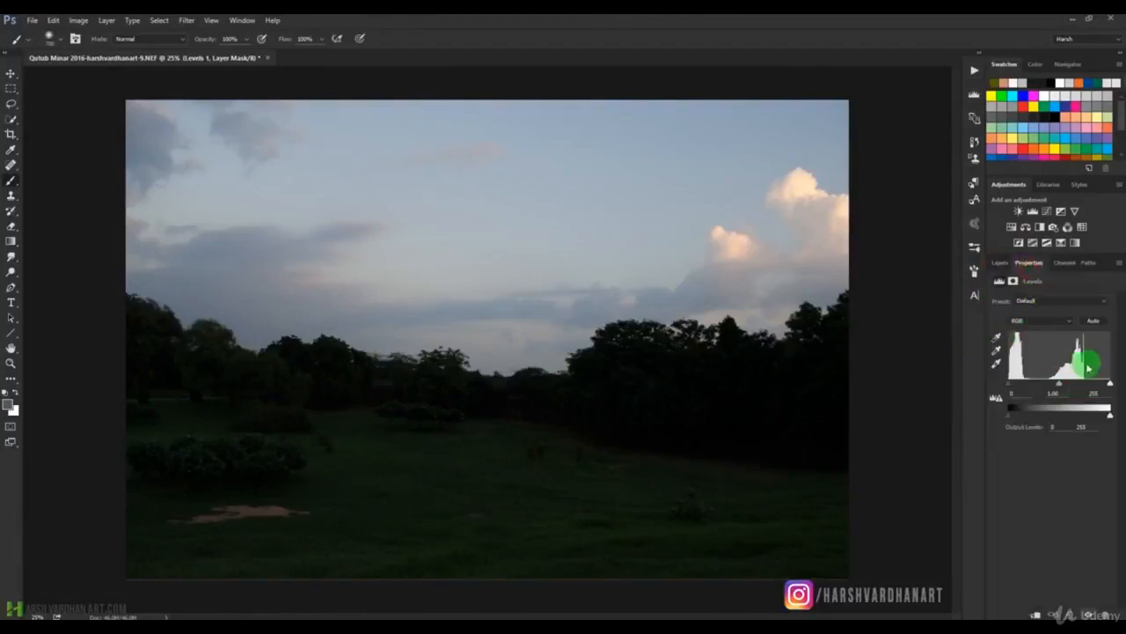
left_click(1000, 262)
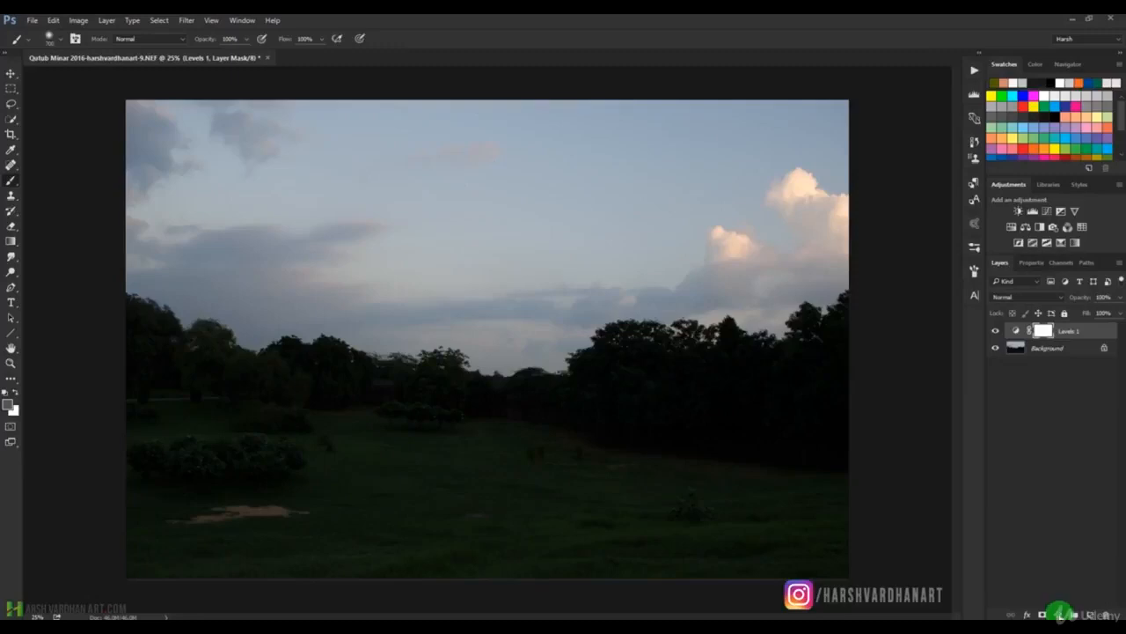
left_click(1059, 613)
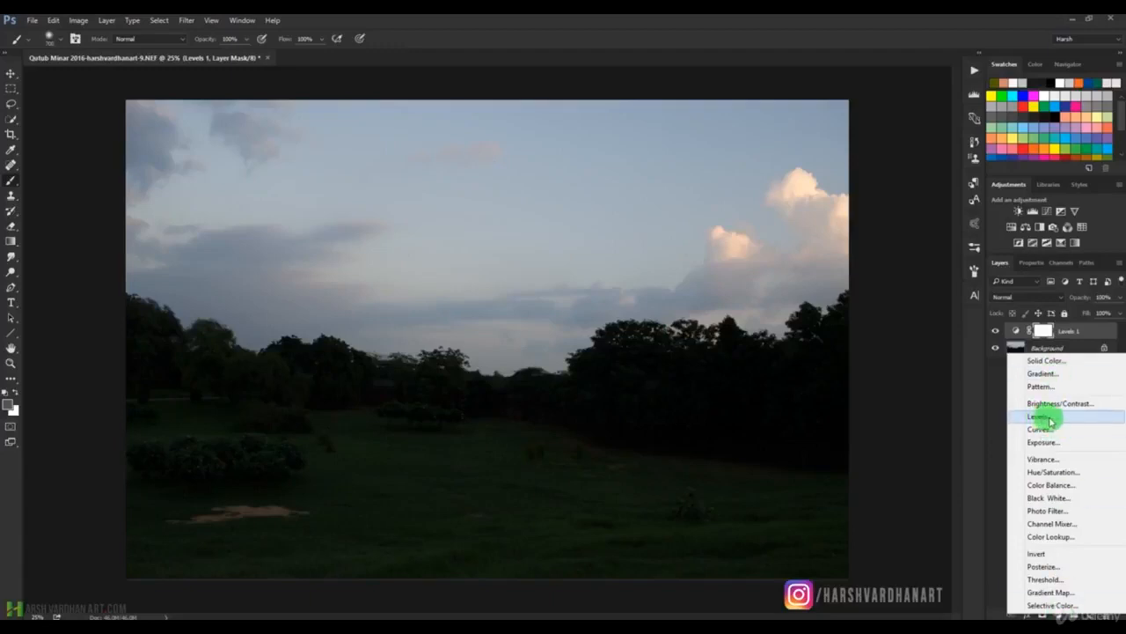
left_click(995, 390)
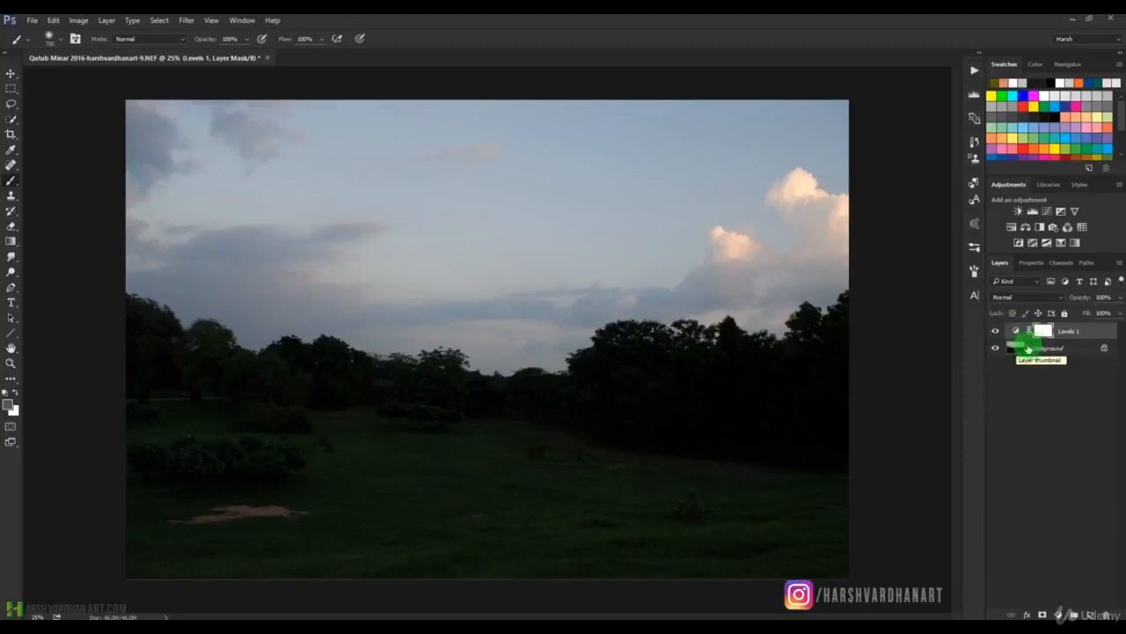
left_click(1018, 331)
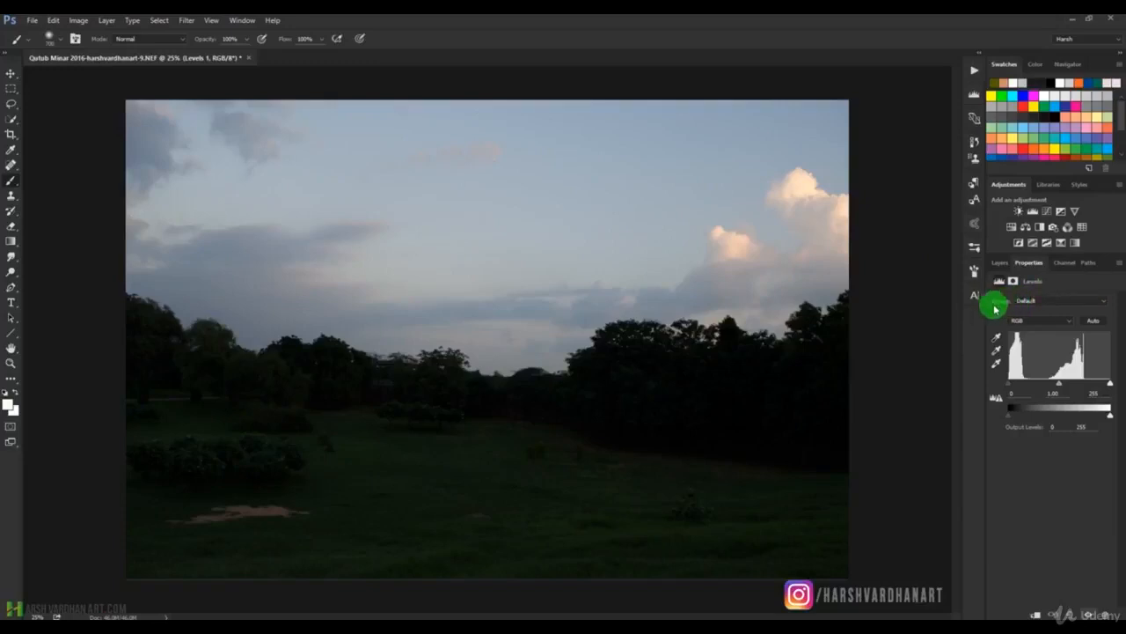
Try the Levels presets Darker, Increase Contrast 1, Increase Contrast 2 and Increase Contrast 3 on the landscape photo.
left_click(1105, 303)
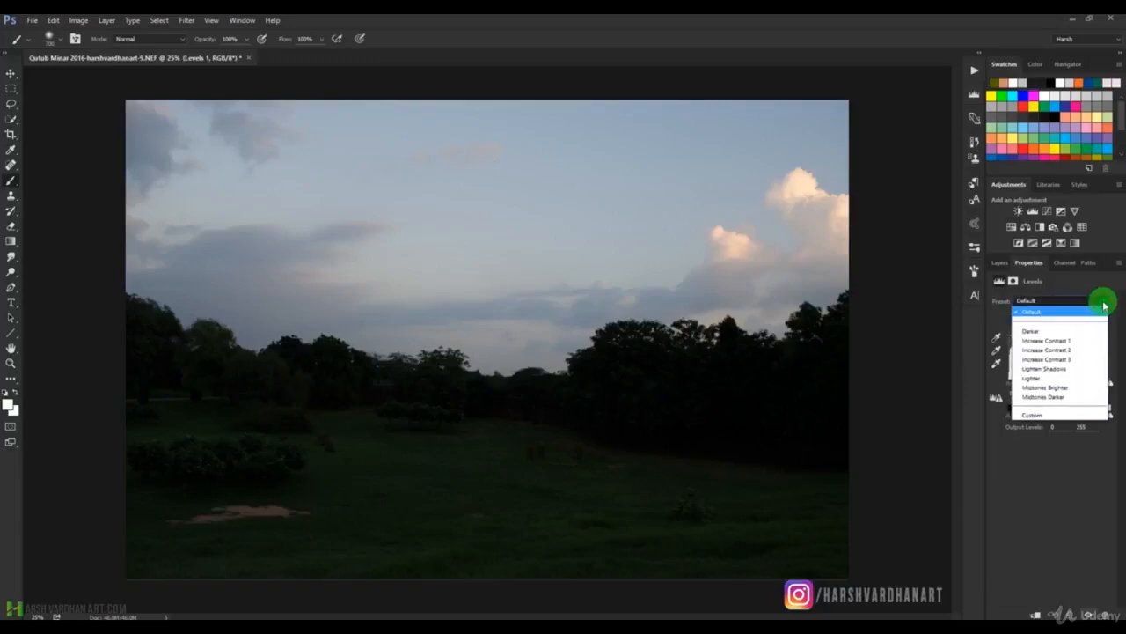
left_click(1054, 330)
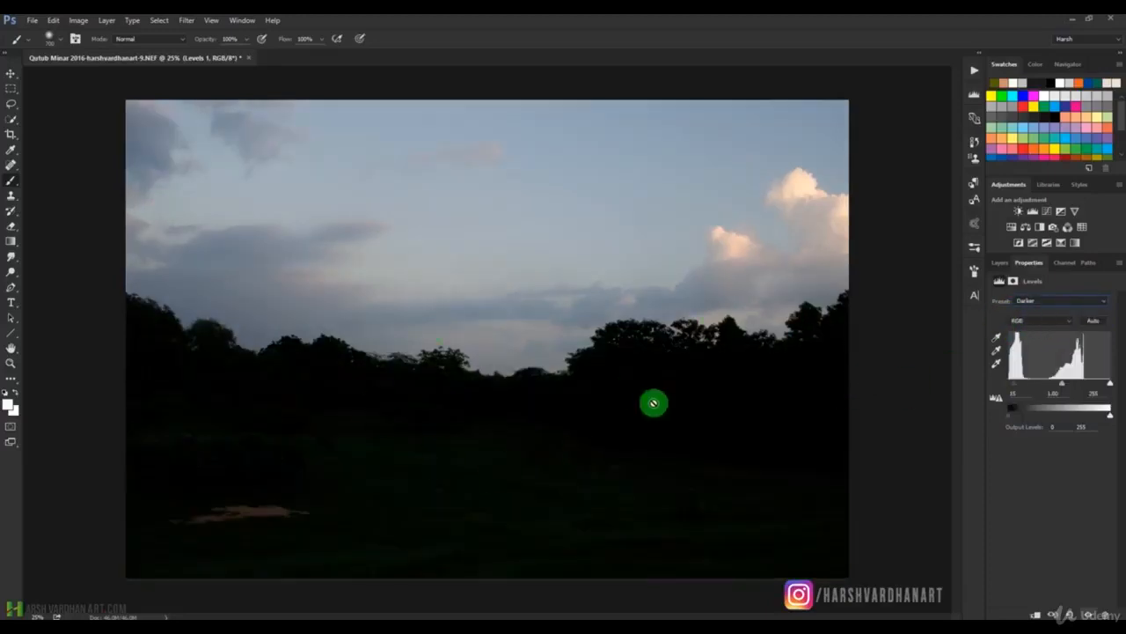
left_click(1050, 300)
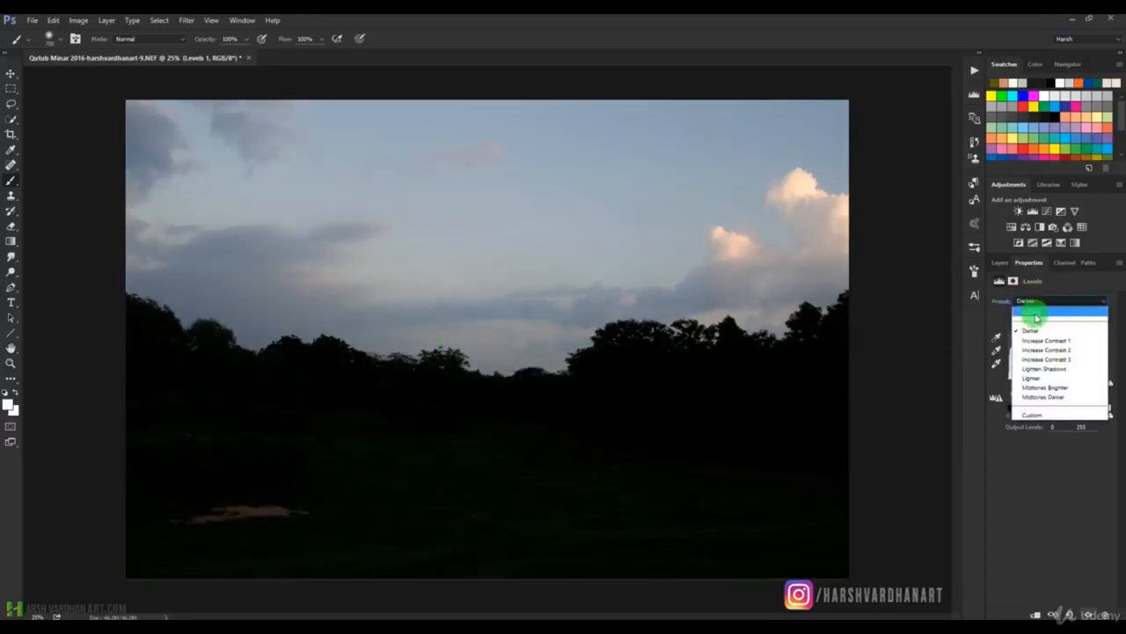
left_click(1040, 341)
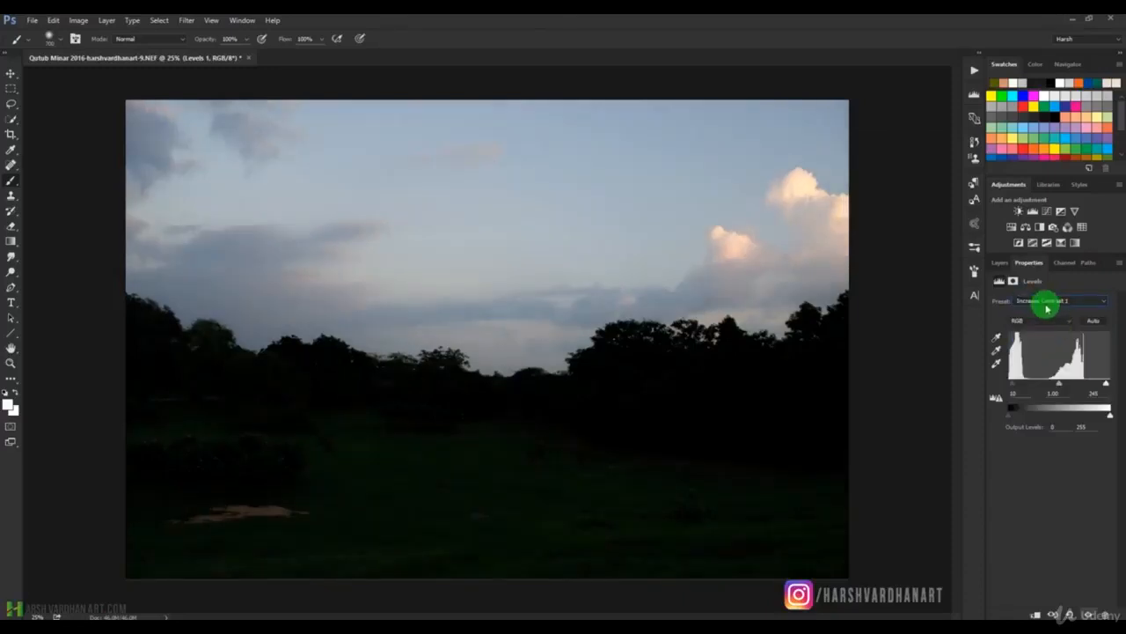
left_click(1070, 304)
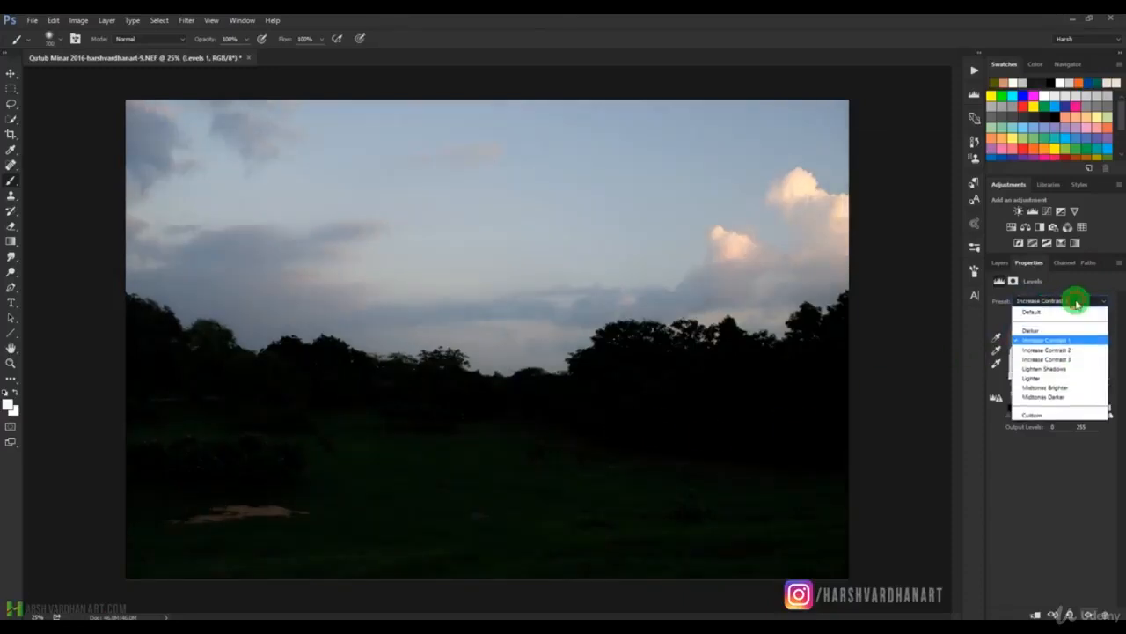
left_click(1056, 351)
left_click(1071, 302)
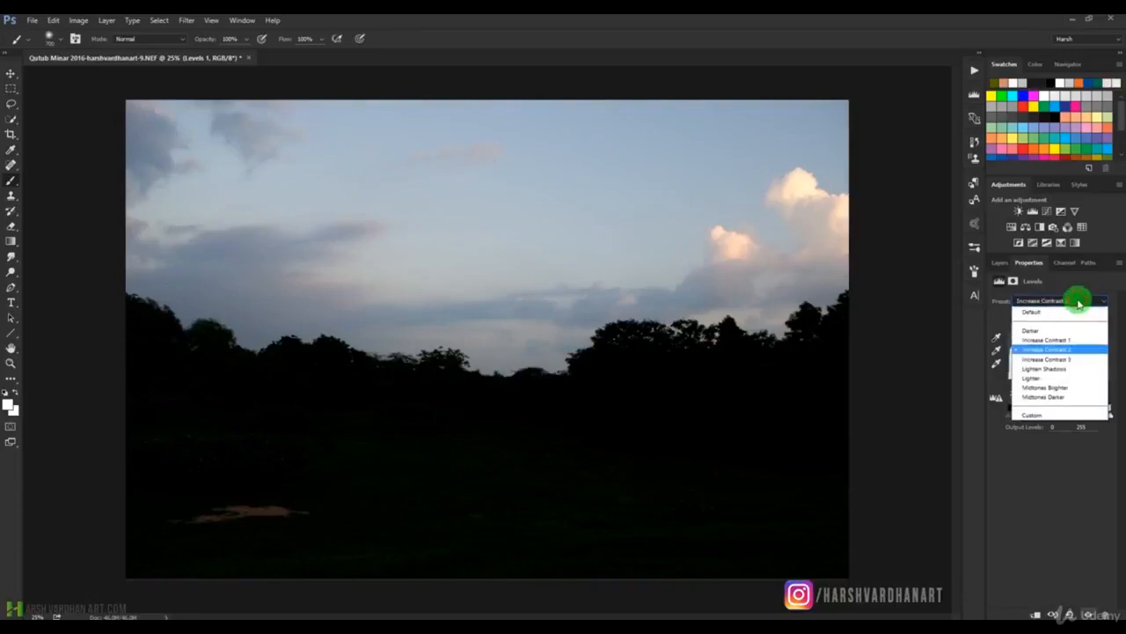
left_click(1058, 359)
Try the Levels presets Lighten Shadows, Lighter, Midtones Brighter and Midtones Darker on the landscape photo.
left_click(1073, 302)
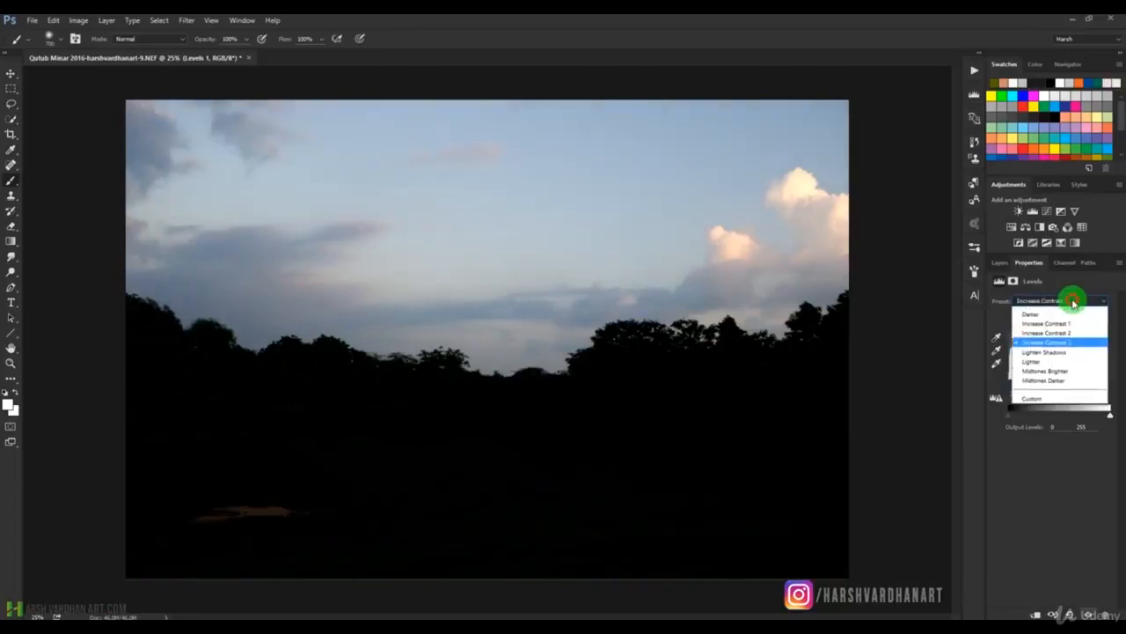
left_click(1050, 371)
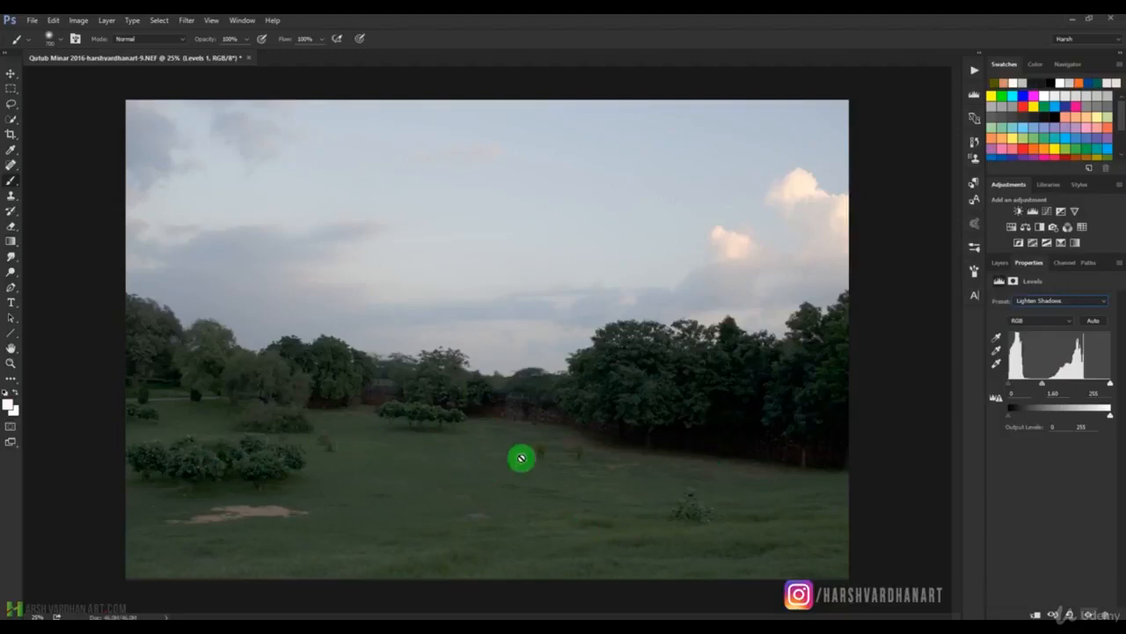
left_click(1047, 300)
left_click(1047, 377)
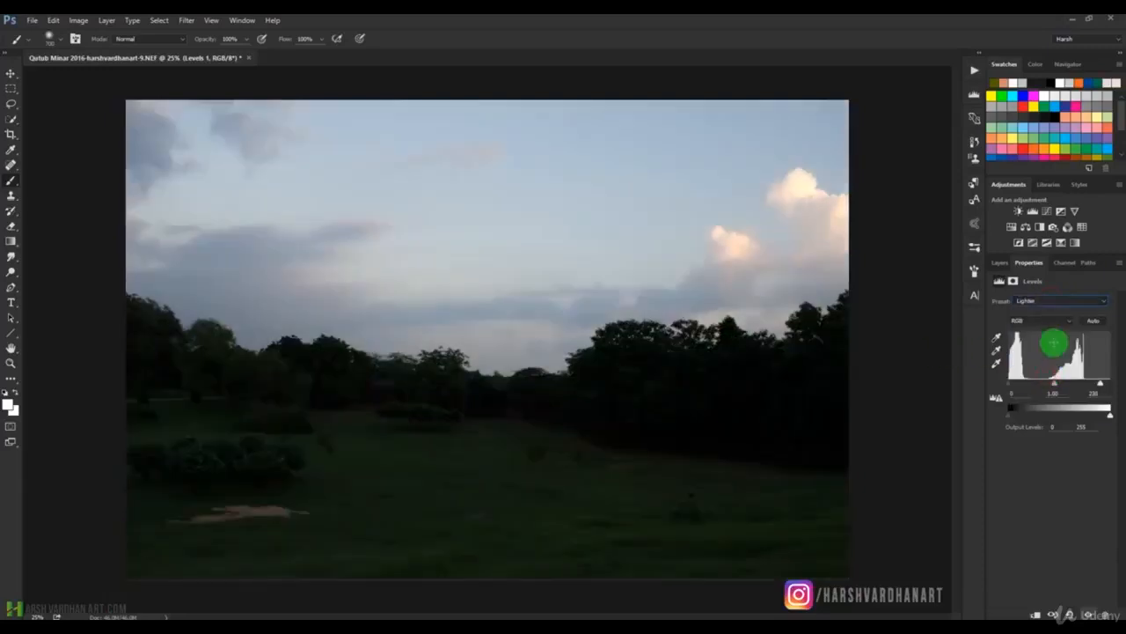
left_click(1060, 300)
left_click(1049, 393)
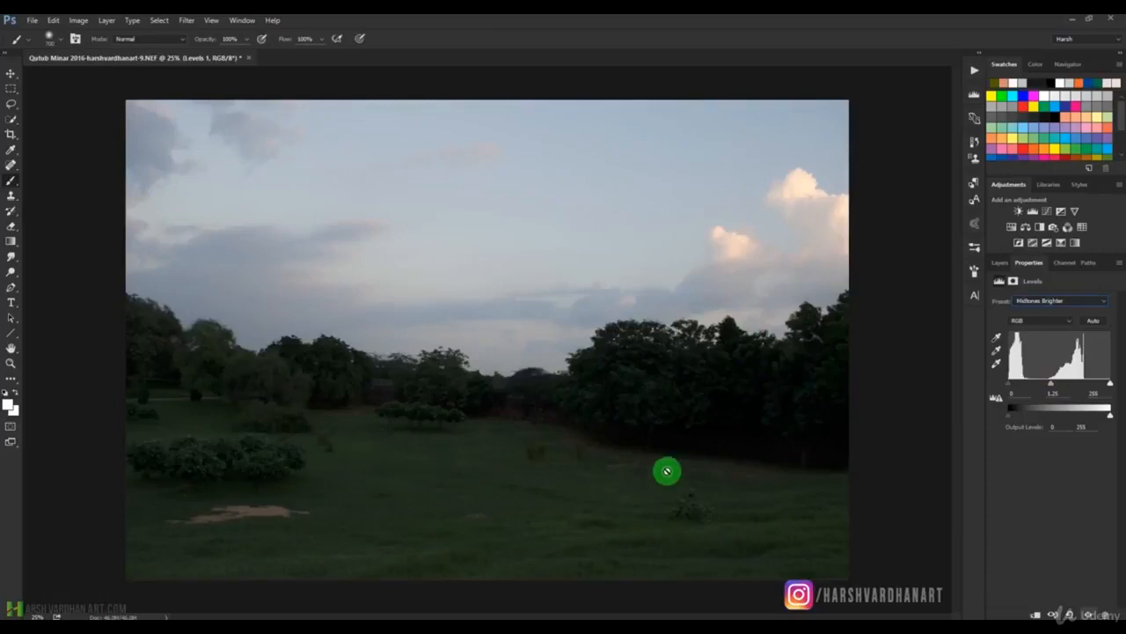
left_click(1046, 308)
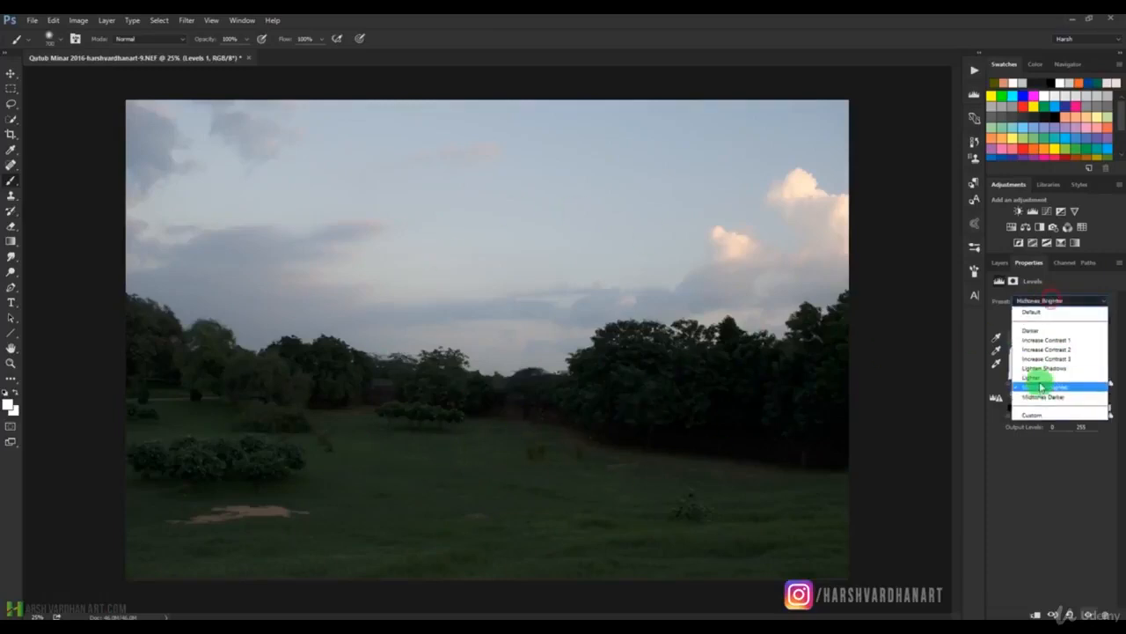
left_click(1036, 393)
Try the Custom Levels preset and return the adjustment to the Default preset.
left_click(1060, 306)
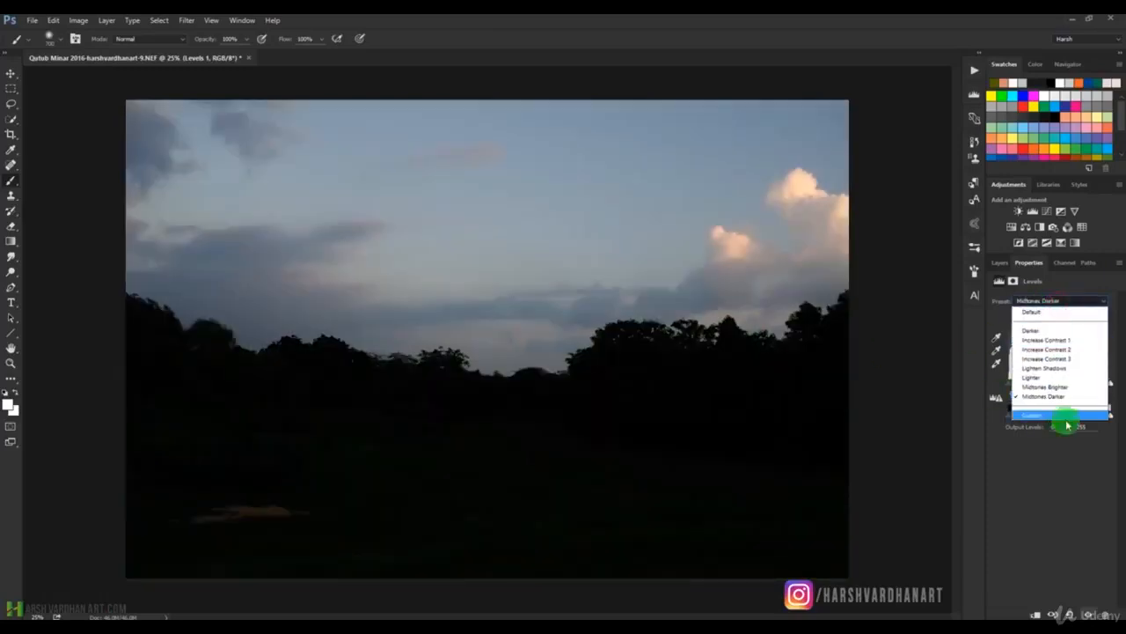
left_click(1033, 420)
left_click(1065, 300)
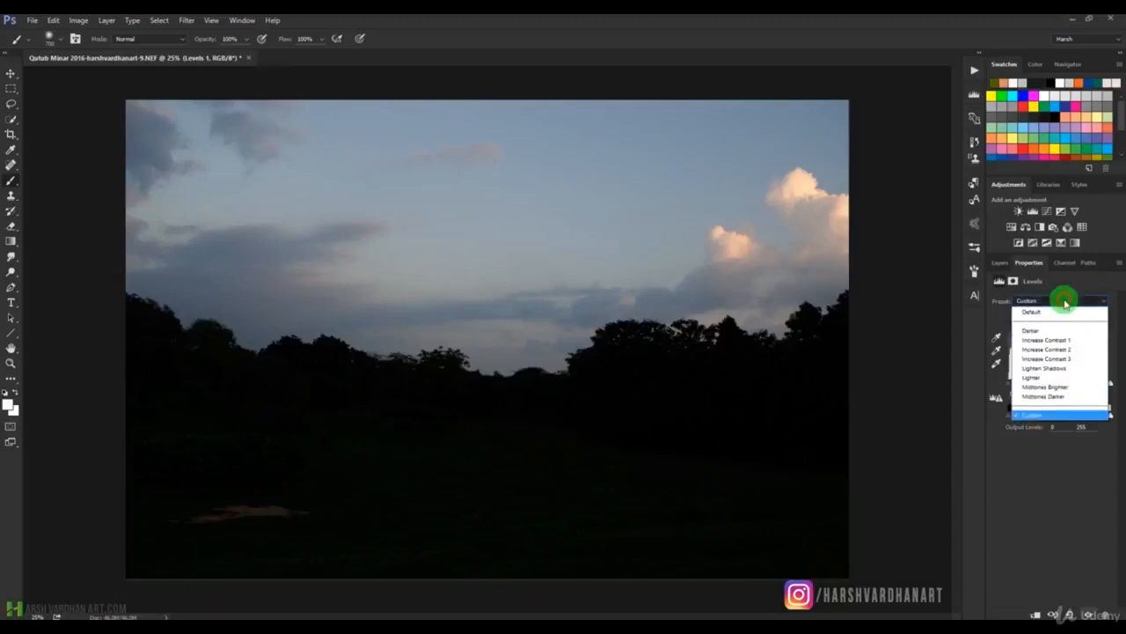
left_click(1056, 312)
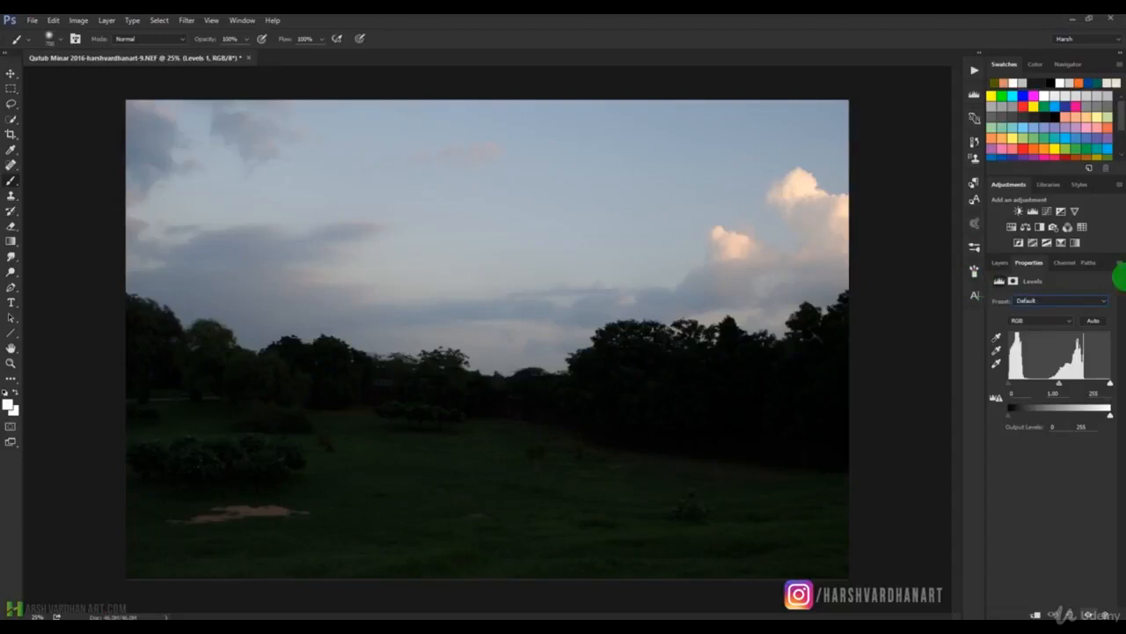
left_click(1055, 301)
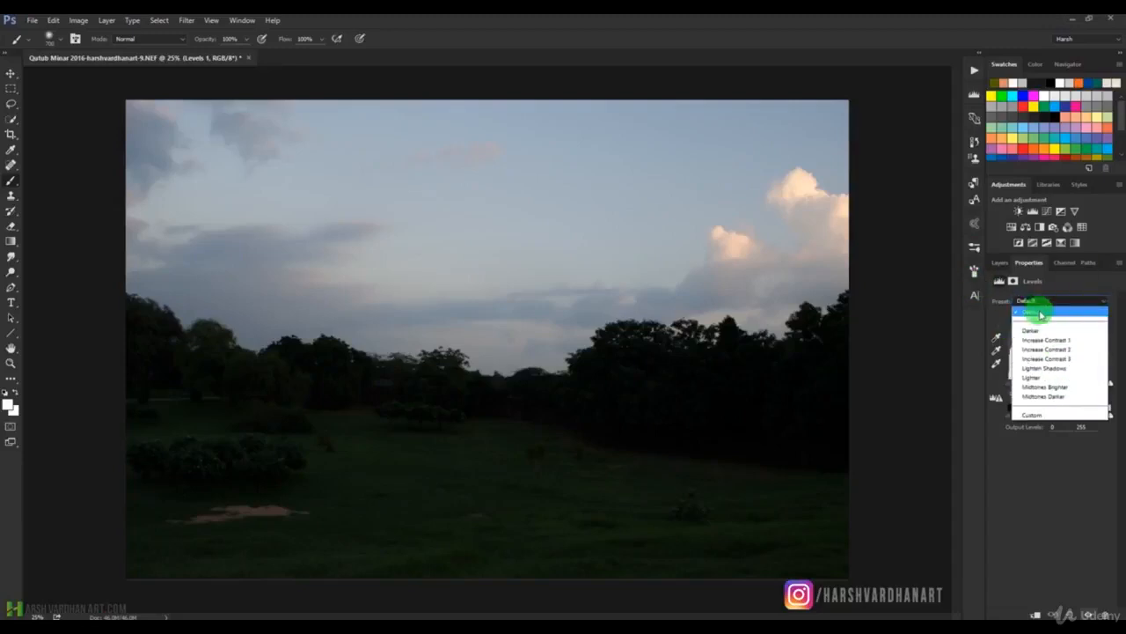
left_click(1037, 315)
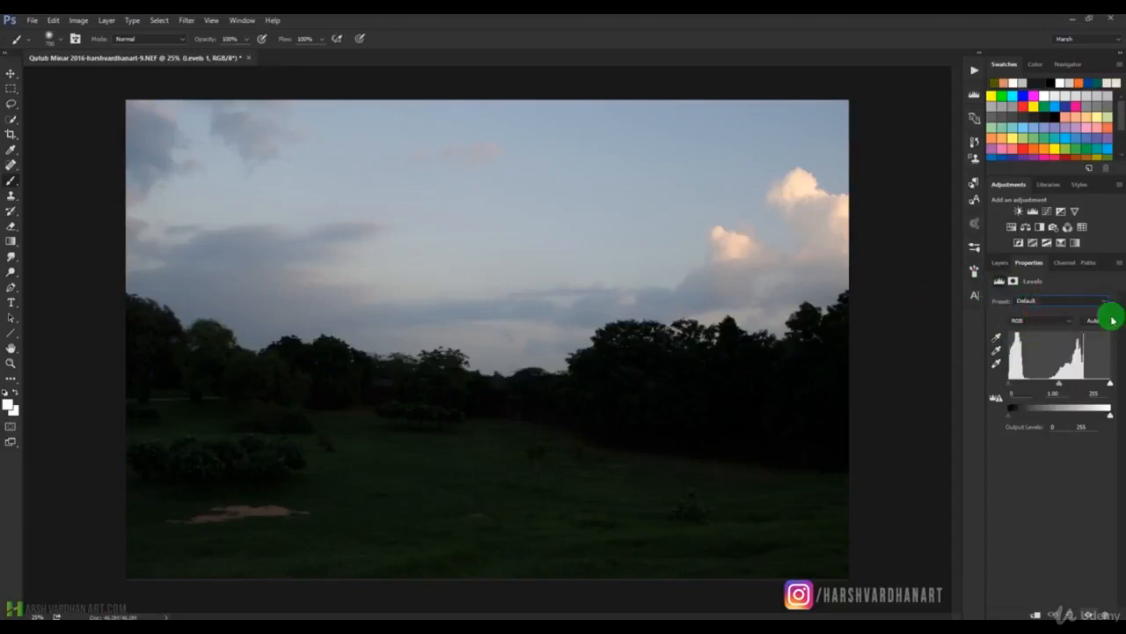
Try raising the shadow input level slightly in the Red channel of the Levels adjustment.
left_click(1047, 324)
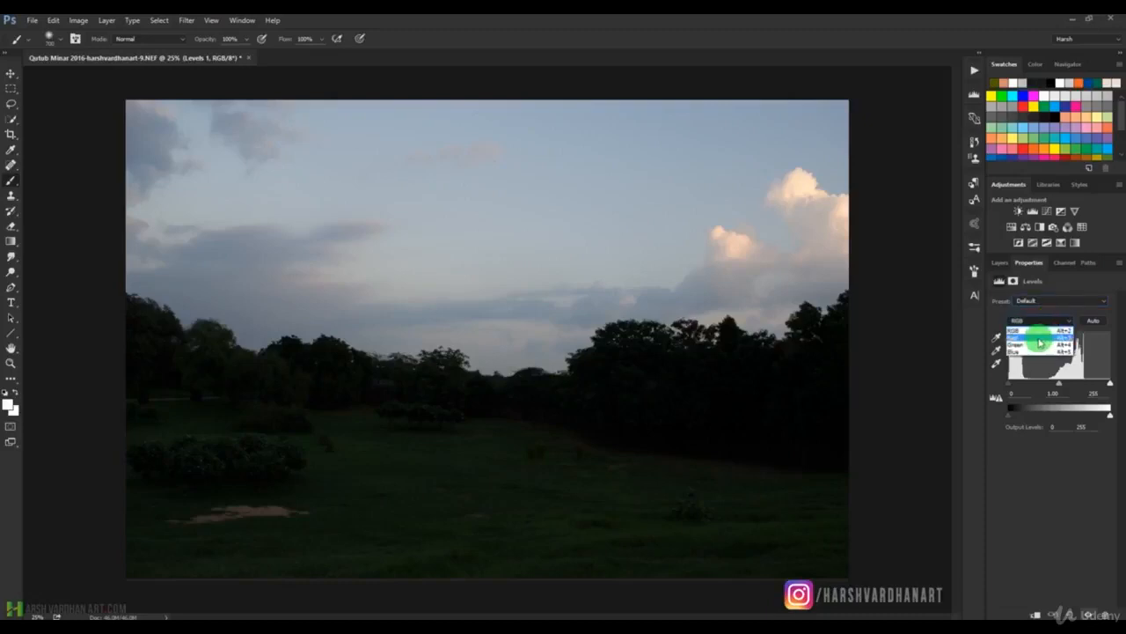
left_click(1040, 341)
left_click(1044, 321)
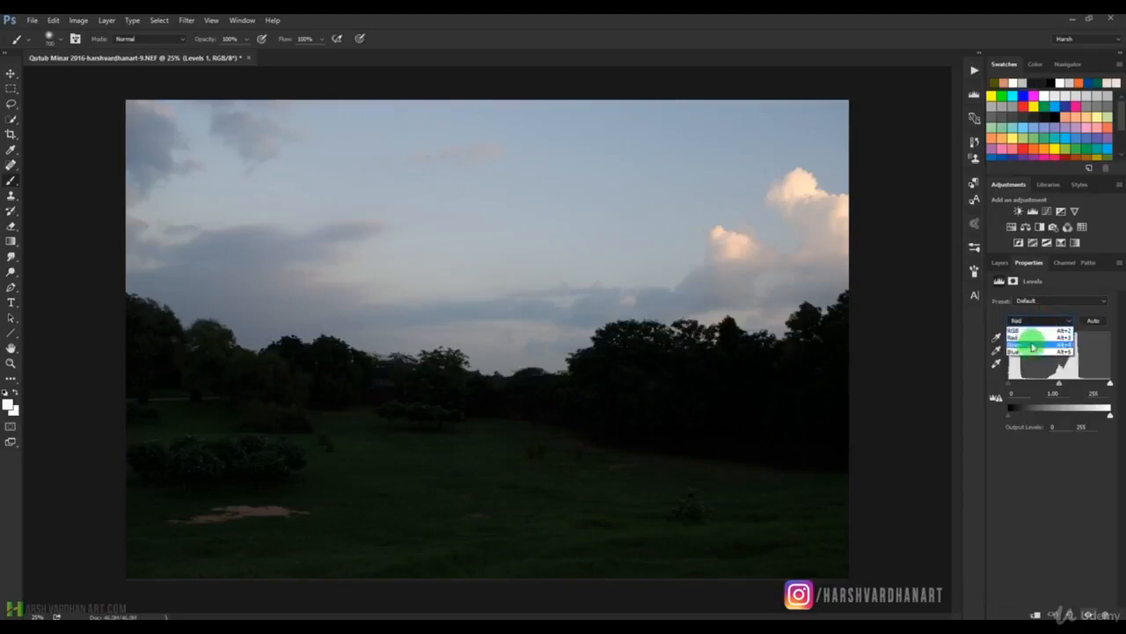
left_click(1031, 337)
mouse_move(1009, 385)
left_mouse_down()
mouse_move(1032, 385)
mouse_move(1008, 385)
left_mouse_up()
Try adjusting the shadow input levels of the Green and Blue channels, and return Levels to the RGB channel.
left_click(1041, 321)
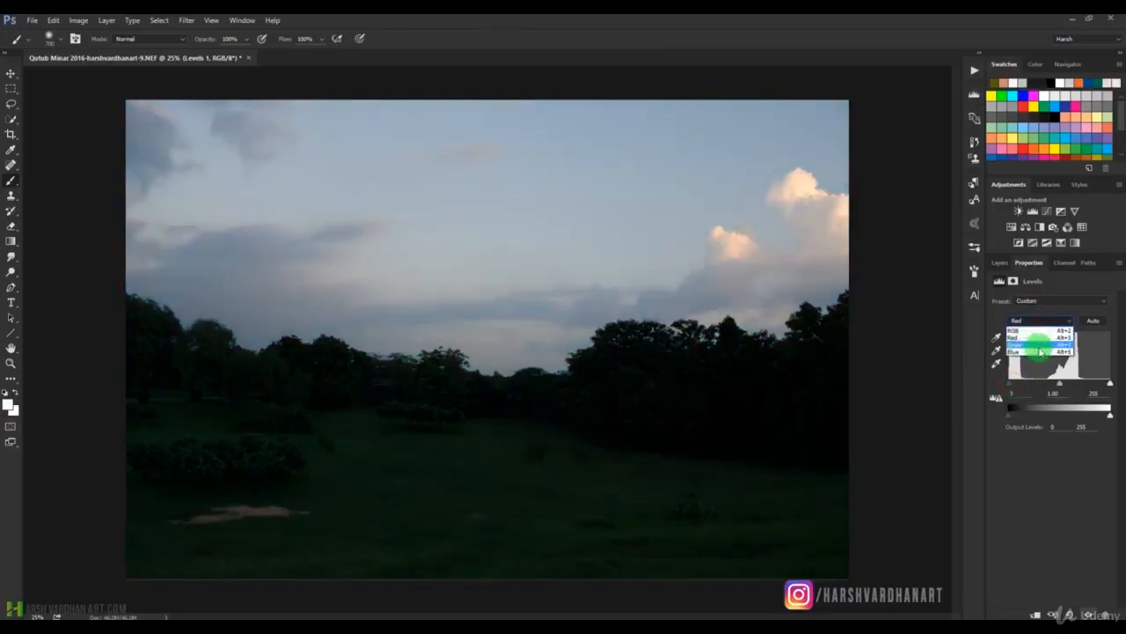
left_click(1034, 344)
mouse_move(1007, 385)
left_mouse_down()
mouse_move(1019, 382)
mouse_move(1000, 385)
left_mouse_up()
left_click(1030, 320)
left_click(1034, 352)
left_click(1011, 385)
mouse_move(1010, 384)
left_mouse_down()
mouse_move(1026, 384)
mouse_move(1013, 385)
left_mouse_up()
left_click(1031, 320)
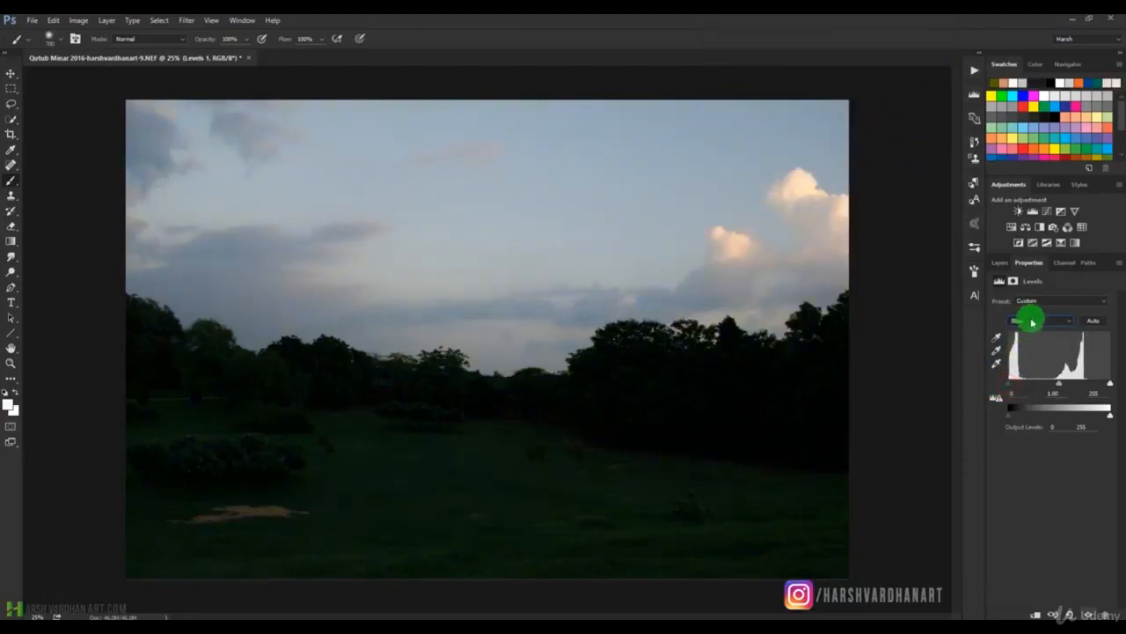
left_click(1025, 333)
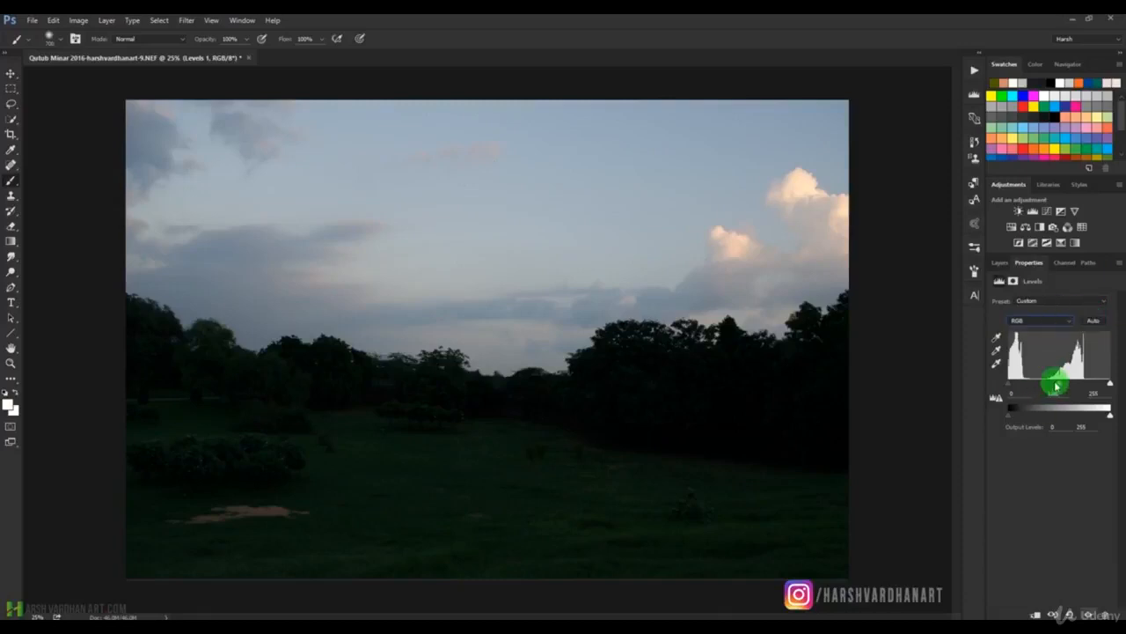
Apply the automatic Levels correction to the RGB channel and repeatedly compare it with the previous state.
left_click(1096, 322)
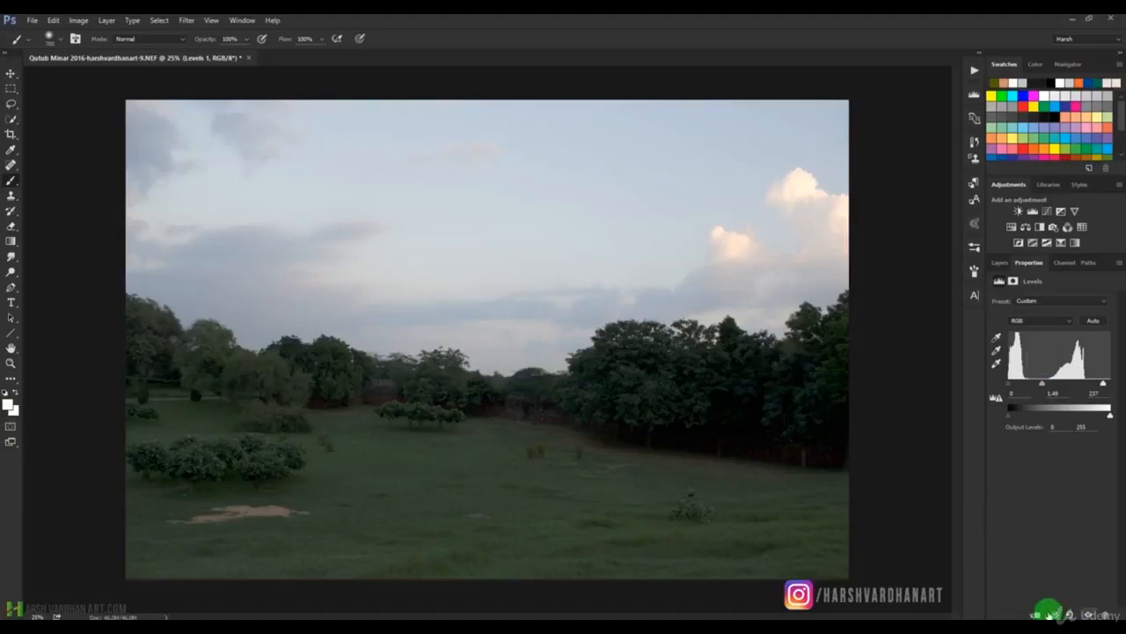
left_click(1053, 615)
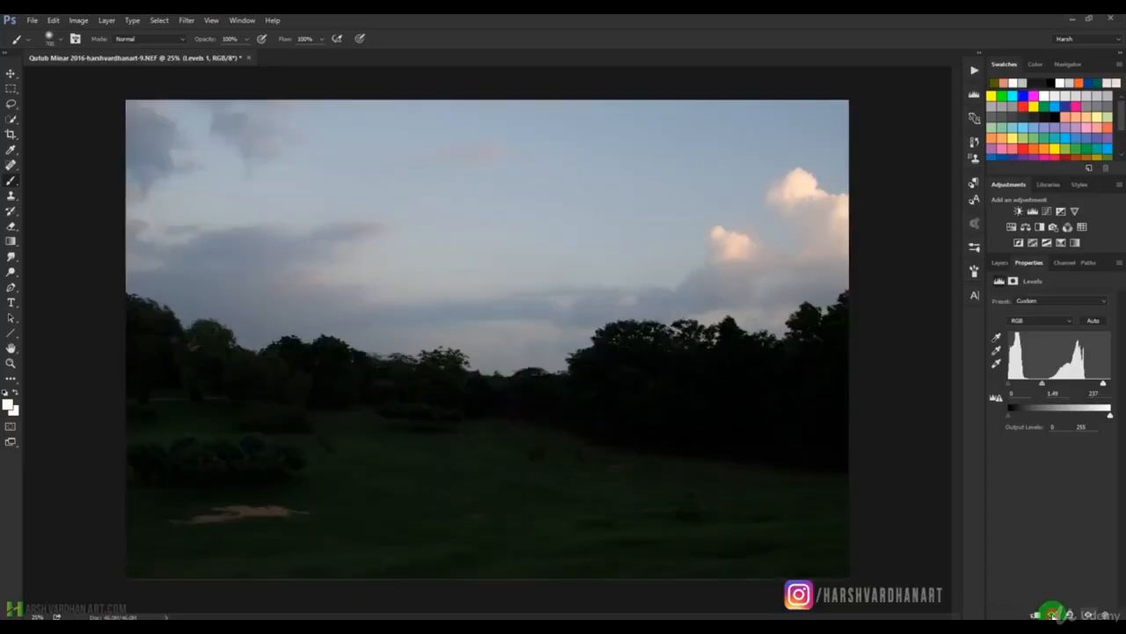
left_click(1053, 614)
left_click(1054, 614)
left_click(1053, 614)
left_click(1054, 614)
left_click(1053, 614)
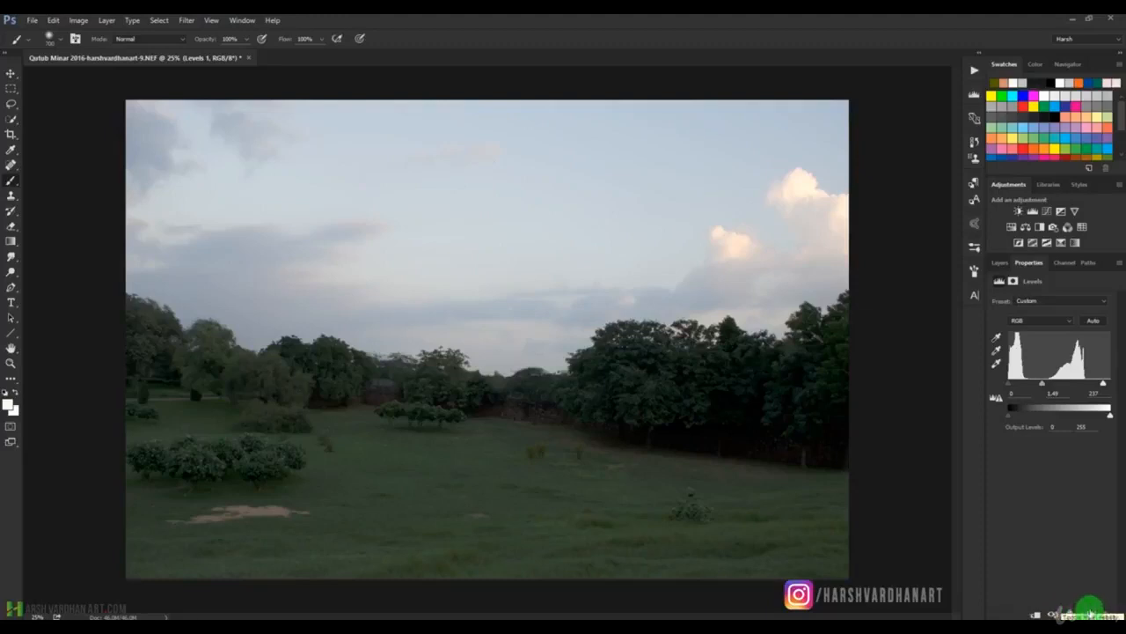
Try resetting the Levels adjustment, restore the automatic correction, and toggle the Levels layer's visibility repeatedly to compare the photo.
left_click(1068, 612)
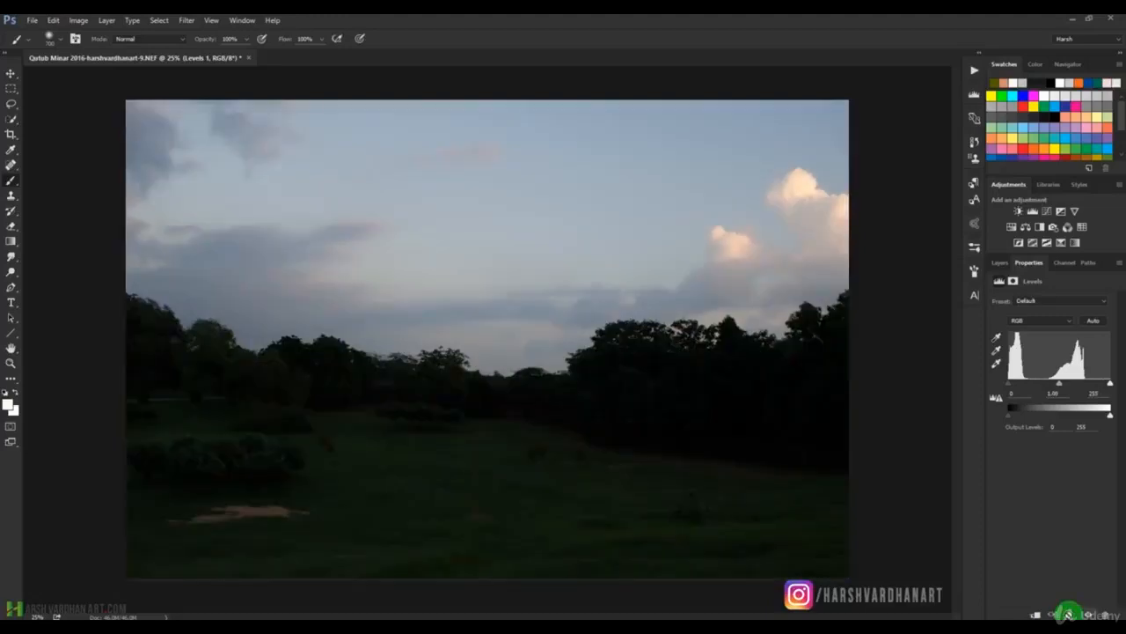
left_click(1068, 612)
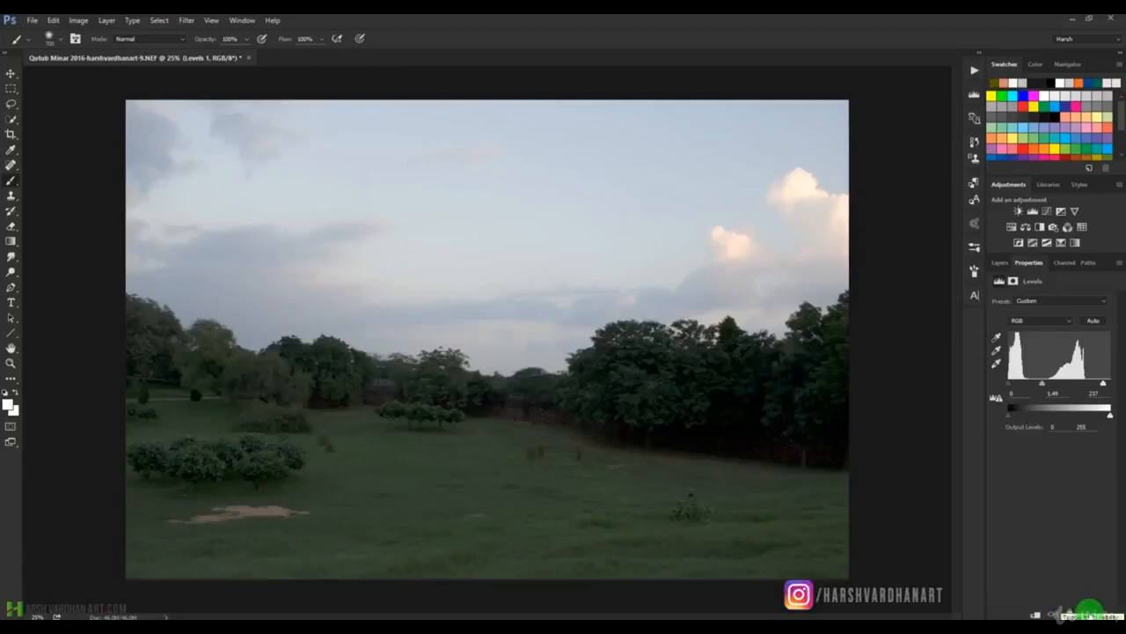
left_click(1090, 614)
left_click(1090, 613)
left_click(1089, 613)
left_click(1090, 613)
left_click(1089, 614)
left_click(1089, 614)
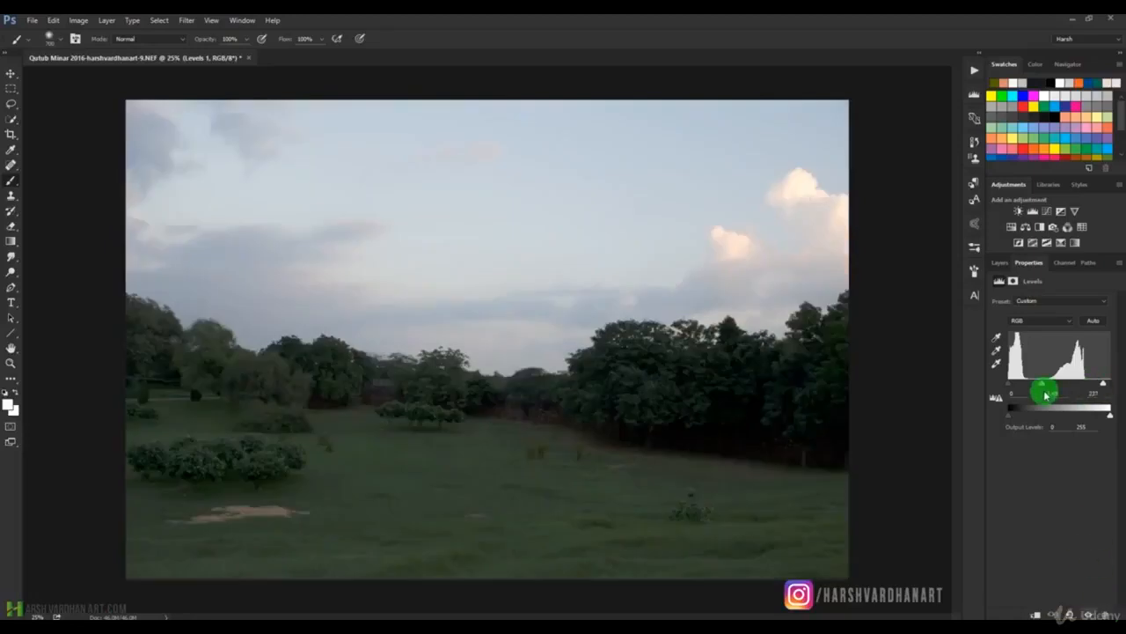
Try sampling the black point from the dark trees, grey point from the bare ground and white point from the cloud, and reset Levels.
left_click(998, 340)
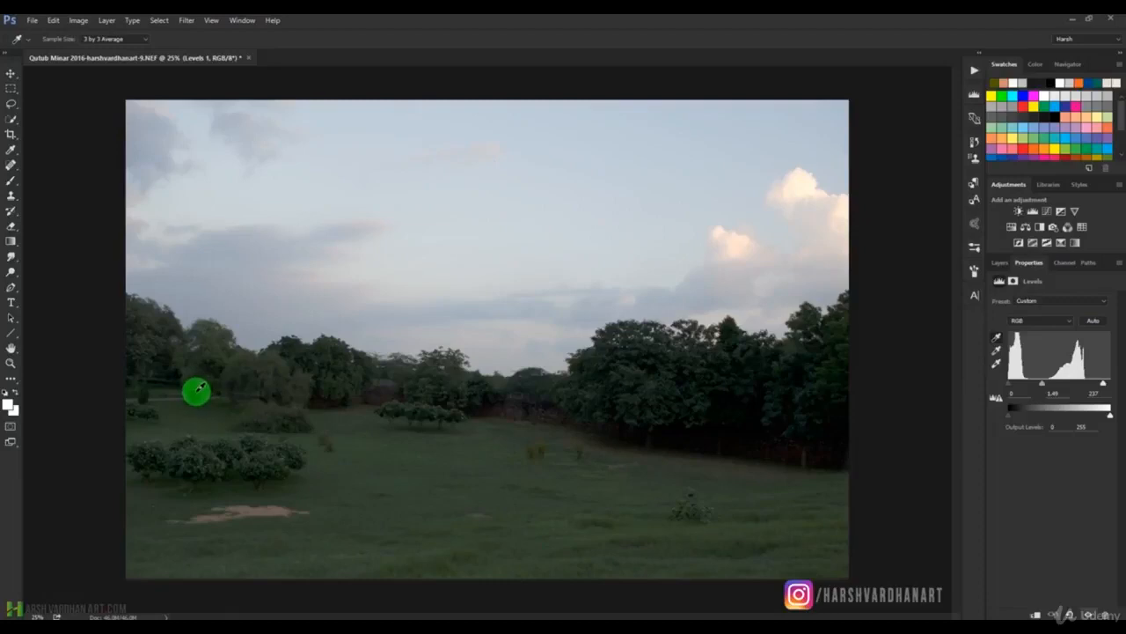
left_click(701, 430)
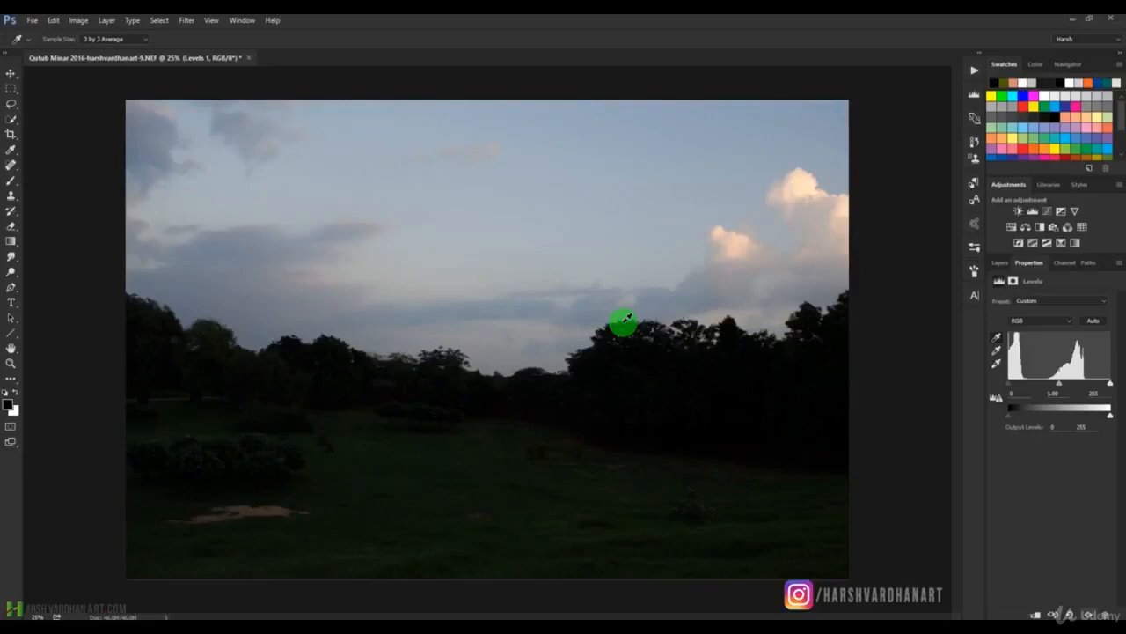
left_click(997, 353)
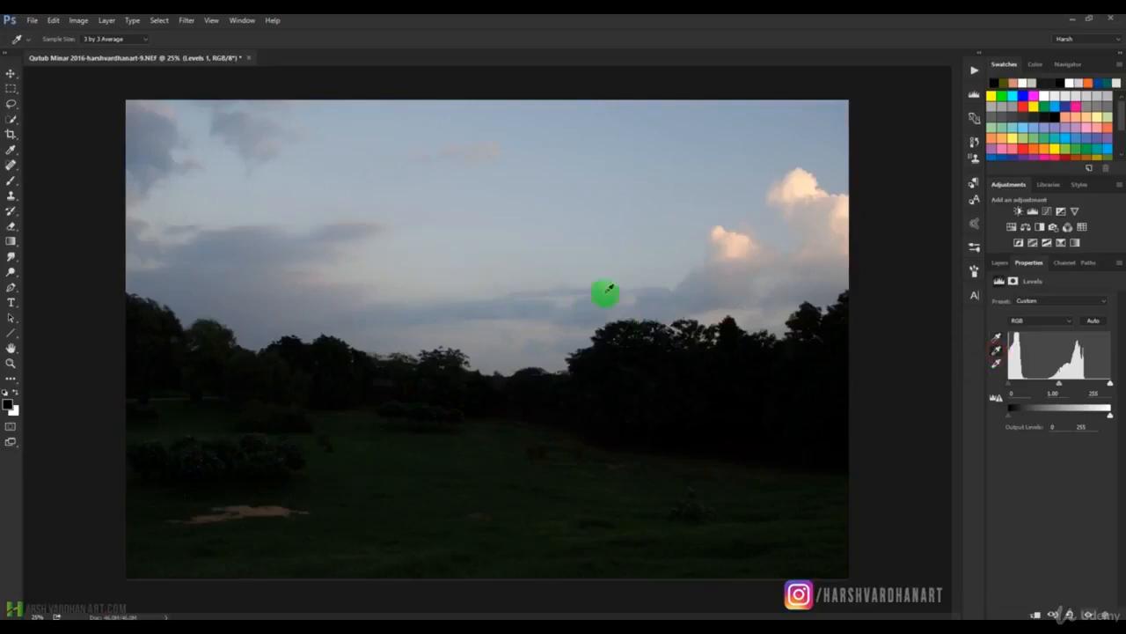
left_click(273, 510)
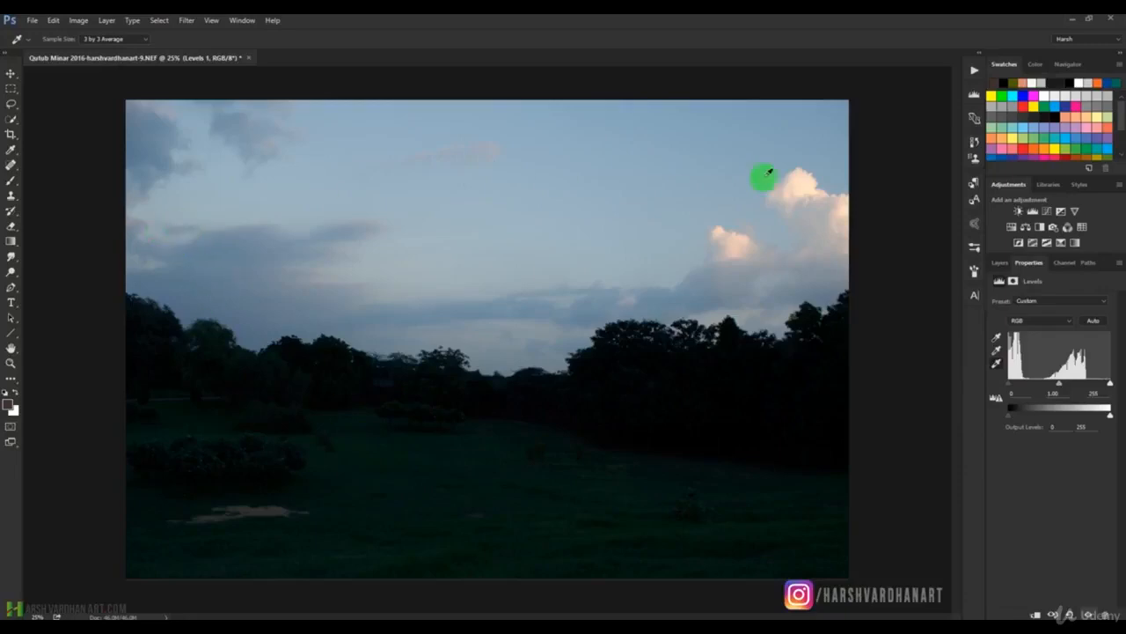
left_click(719, 231)
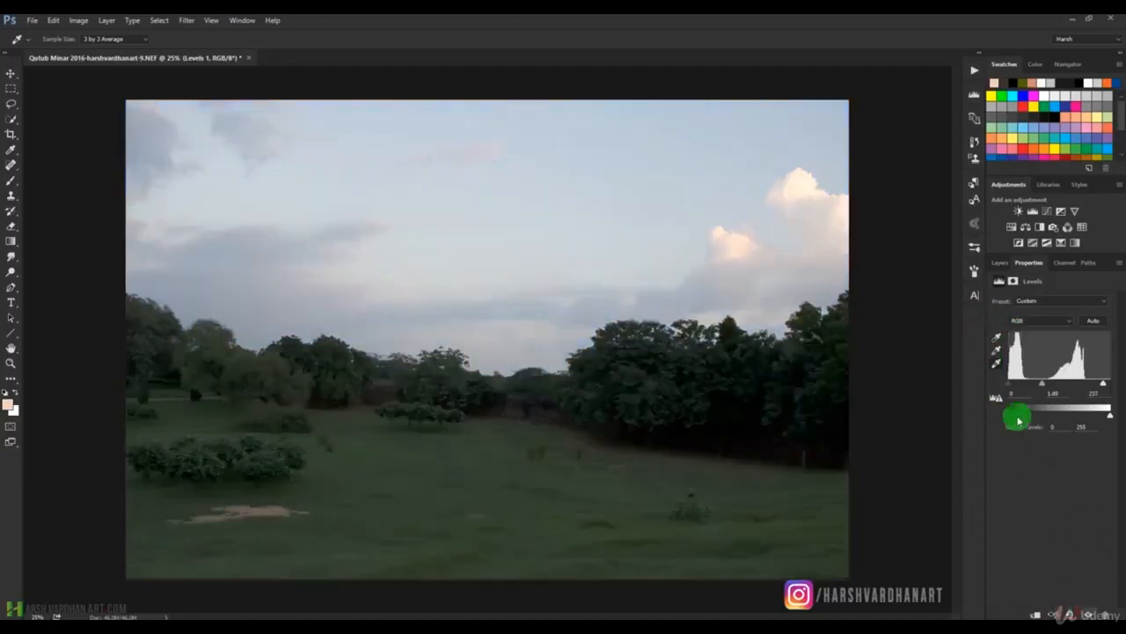
left_click(1070, 614)
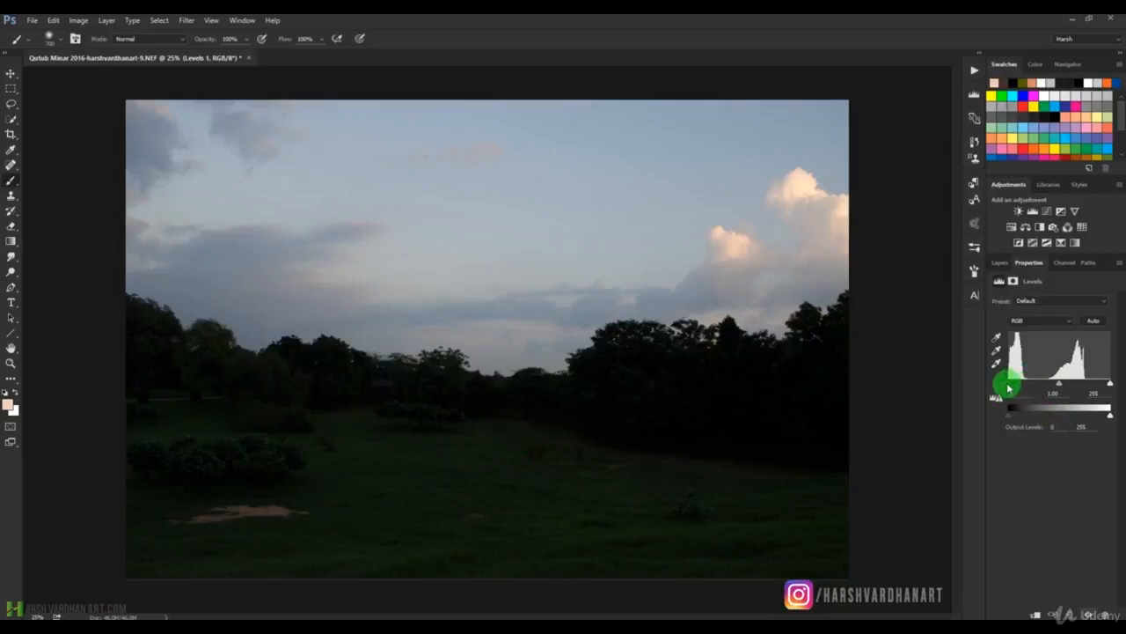
Try an RGB shadow input level of 29, return it to 0, and try a midtone level of 1.50.
left_click_drag(1013, 387, 1016, 387)
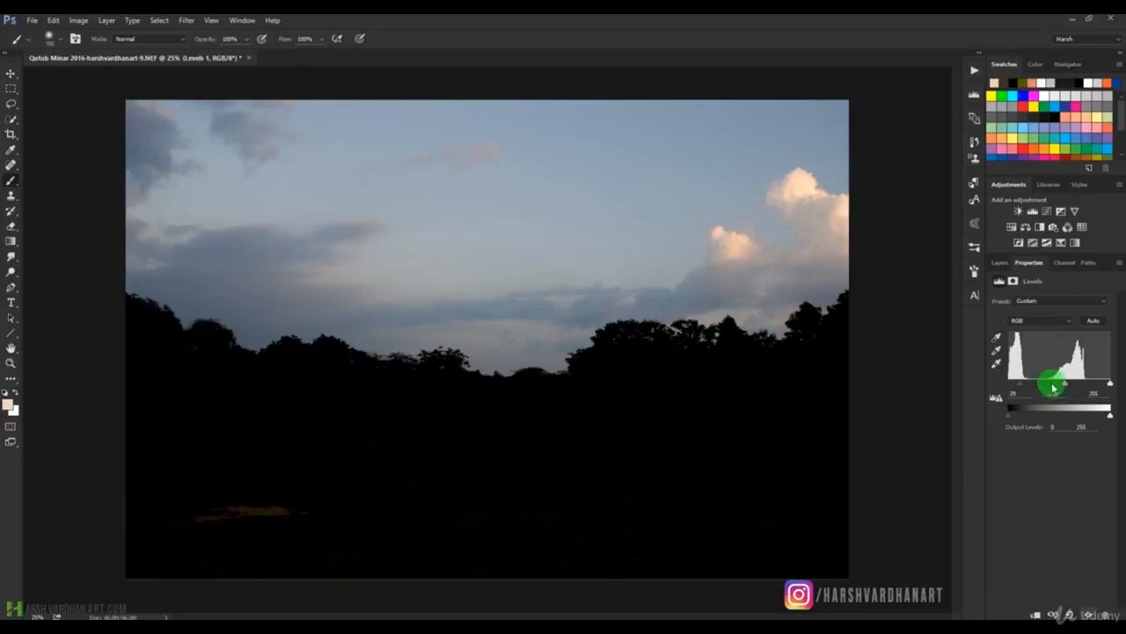
mouse_move(1021, 388)
left_mouse_down()
mouse_move(996, 380)
mouse_move(1012, 387)
left_mouse_up()
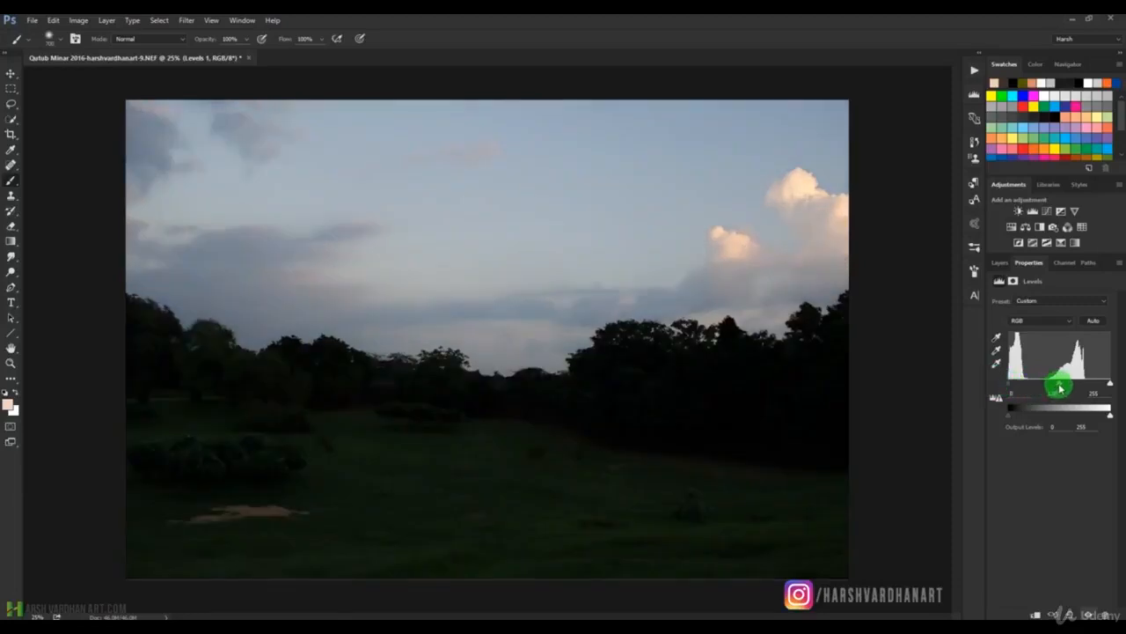
left_click_drag(1058, 386, 1049, 384)
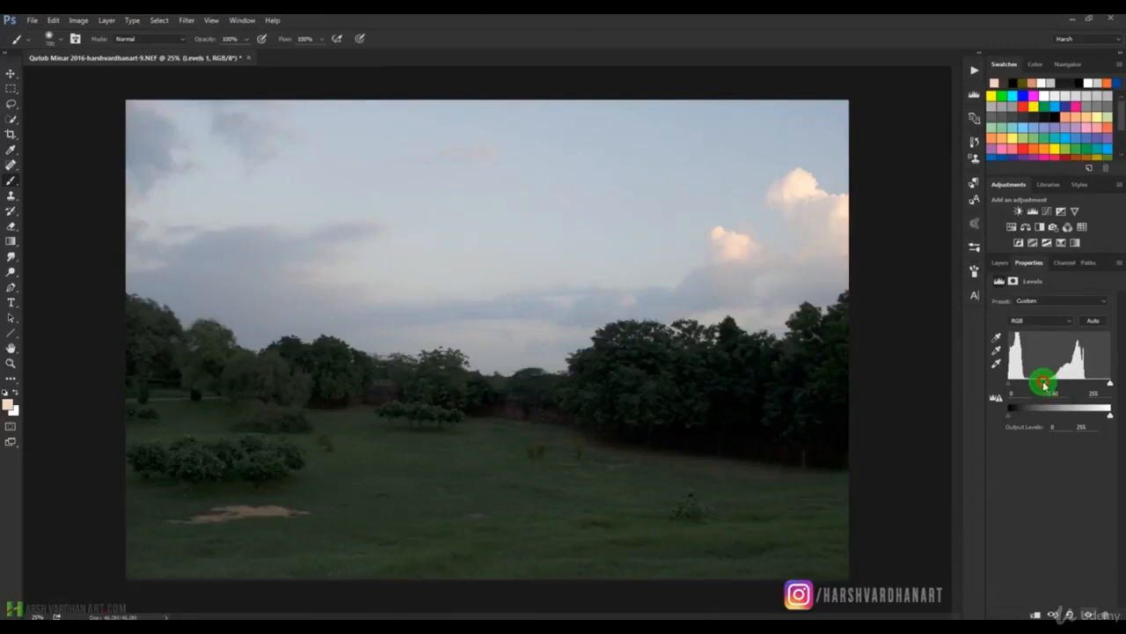
left_click_drag(1049, 385, 1044, 382)
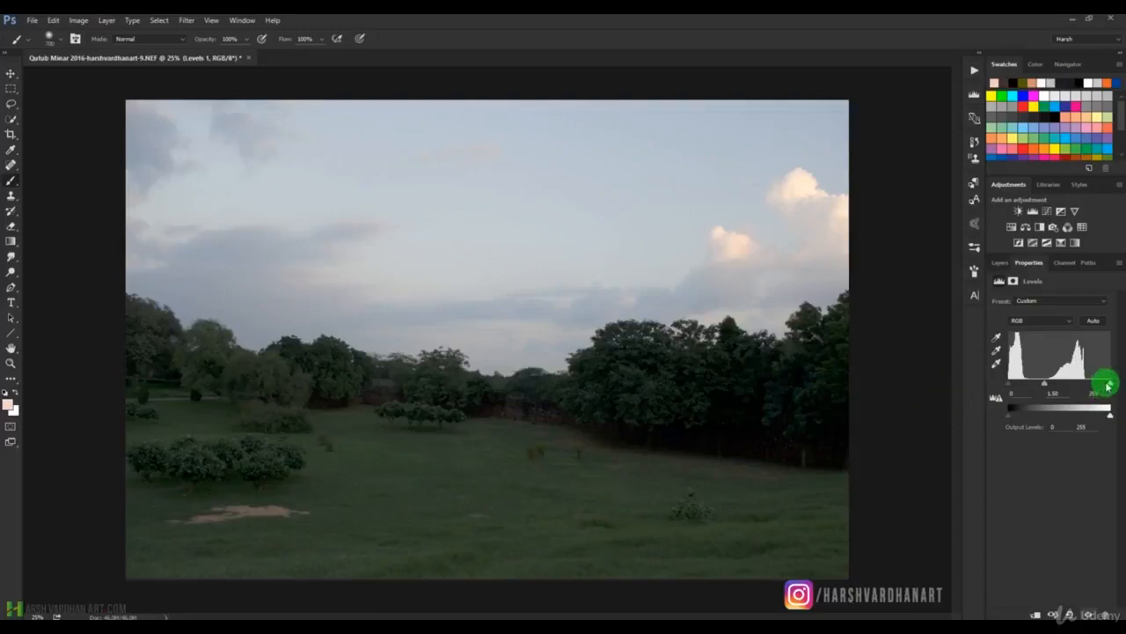
Try different highlight and midtone input levels for RGB, and settle on midtones 1.40 and highlights 251.
left_click_drag(1111, 385, 1084, 384)
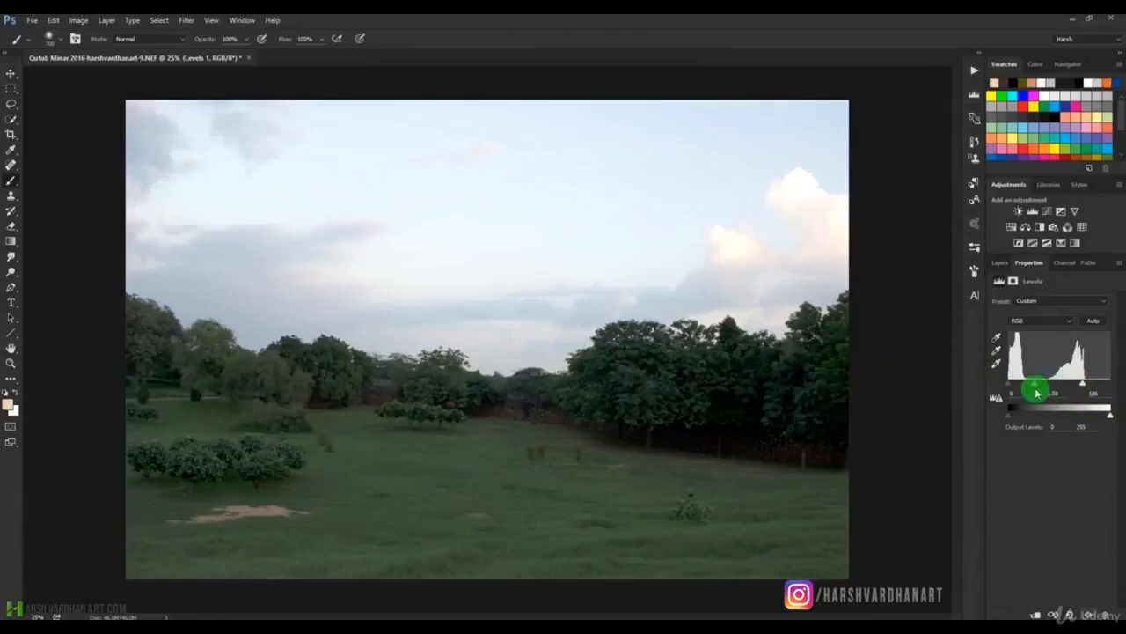
left_click_drag(1037, 383, 1109, 382)
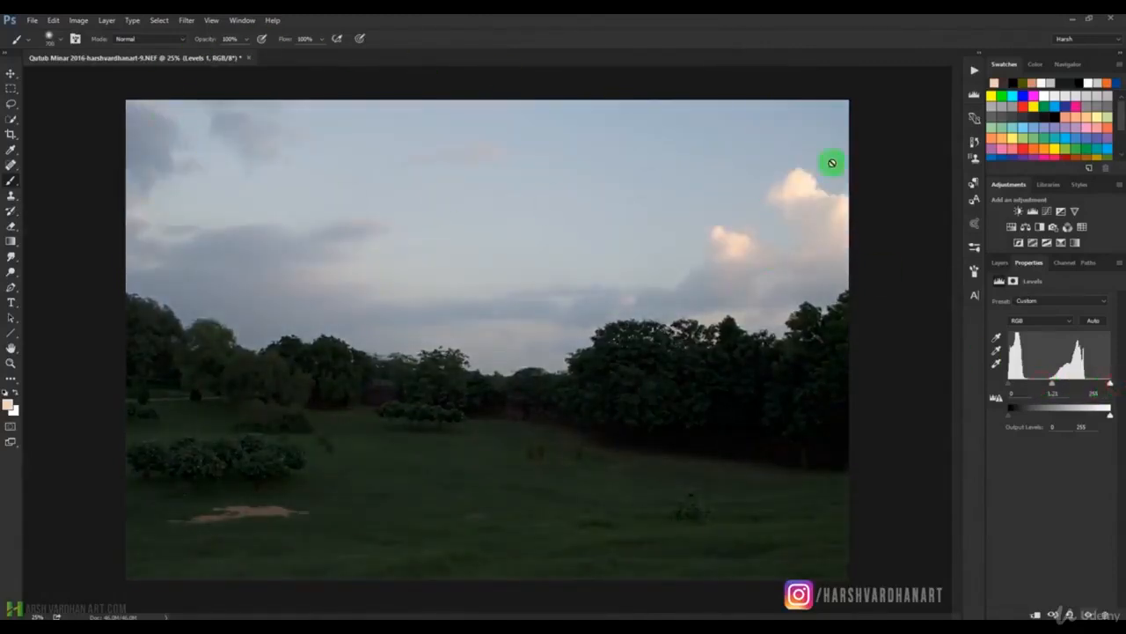
left_click_drag(1103, 383, 1089, 382)
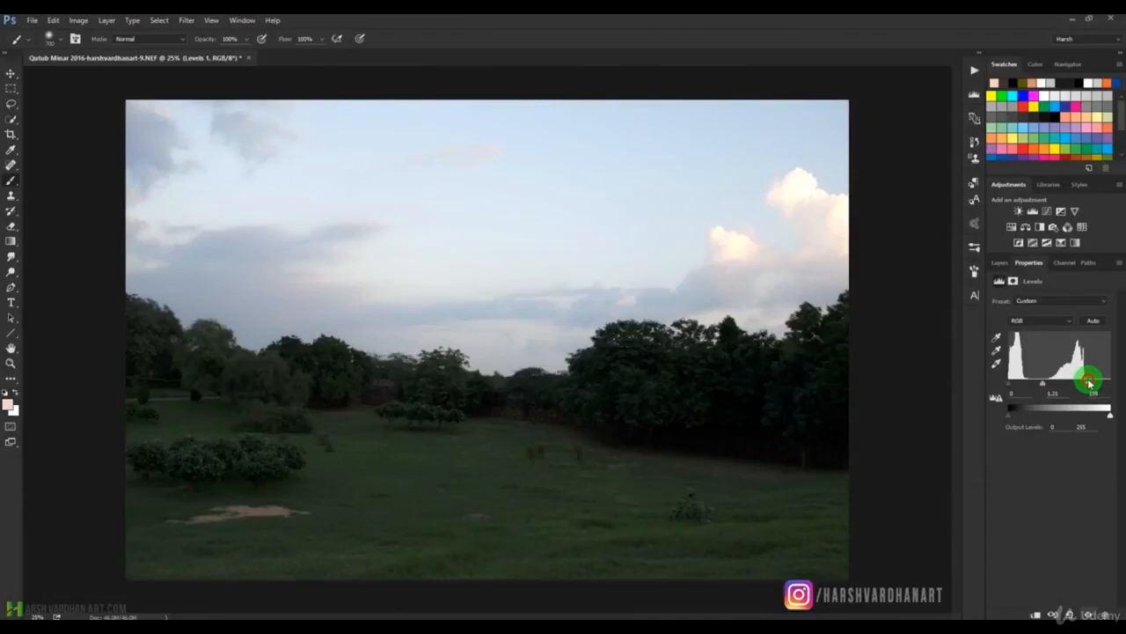
left_click_drag(1089, 382, 1112, 382)
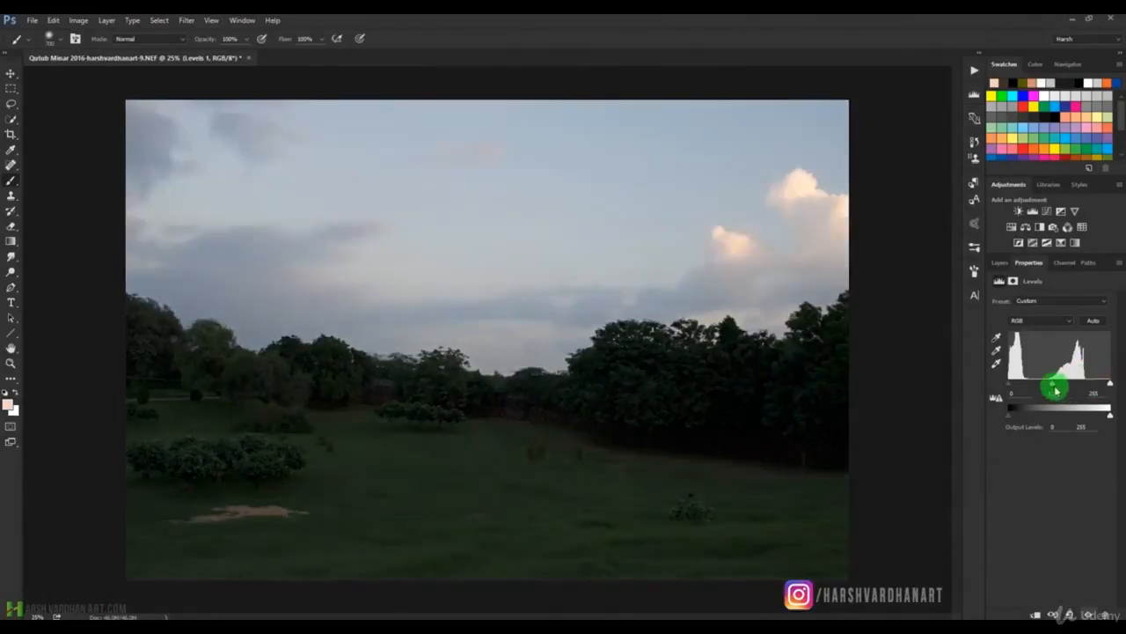
left_click_drag(1053, 385, 1107, 383)
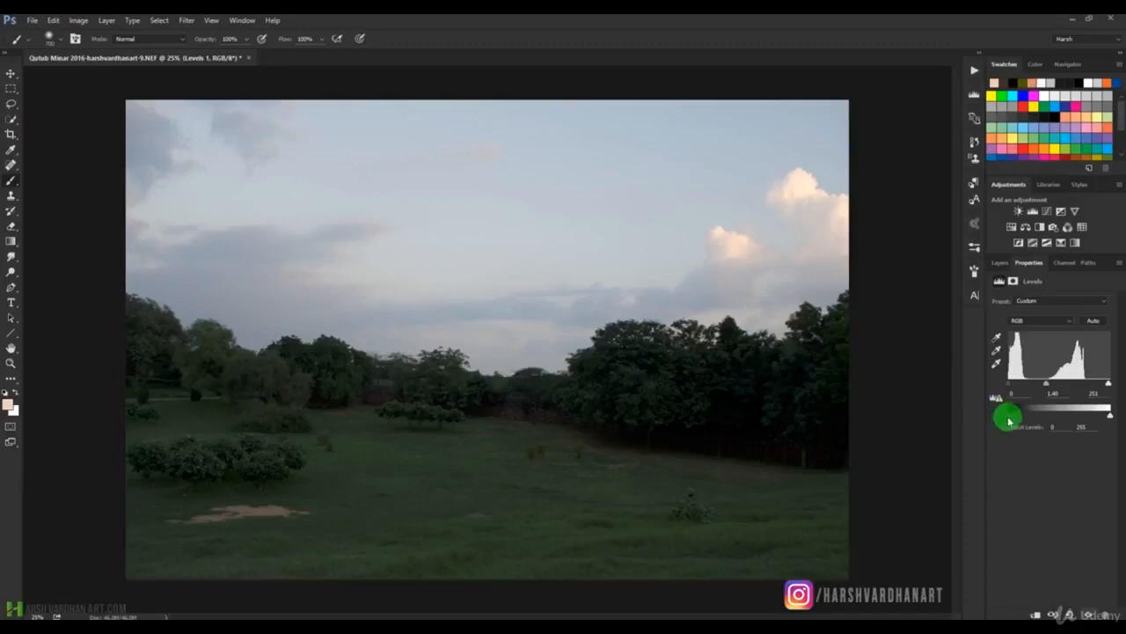
Try raising the shadow output level and lowering the highlight output level, and return them to 0 and 255.
left_click_drag(1013, 420, 1036, 420)
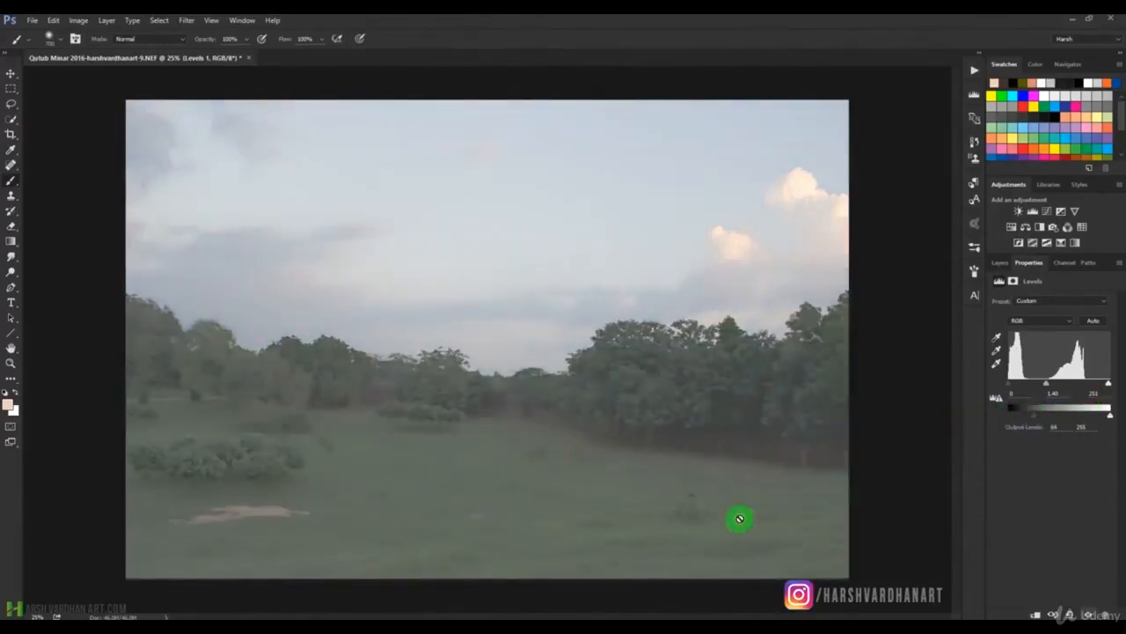
left_click_drag(1034, 421, 992, 418)
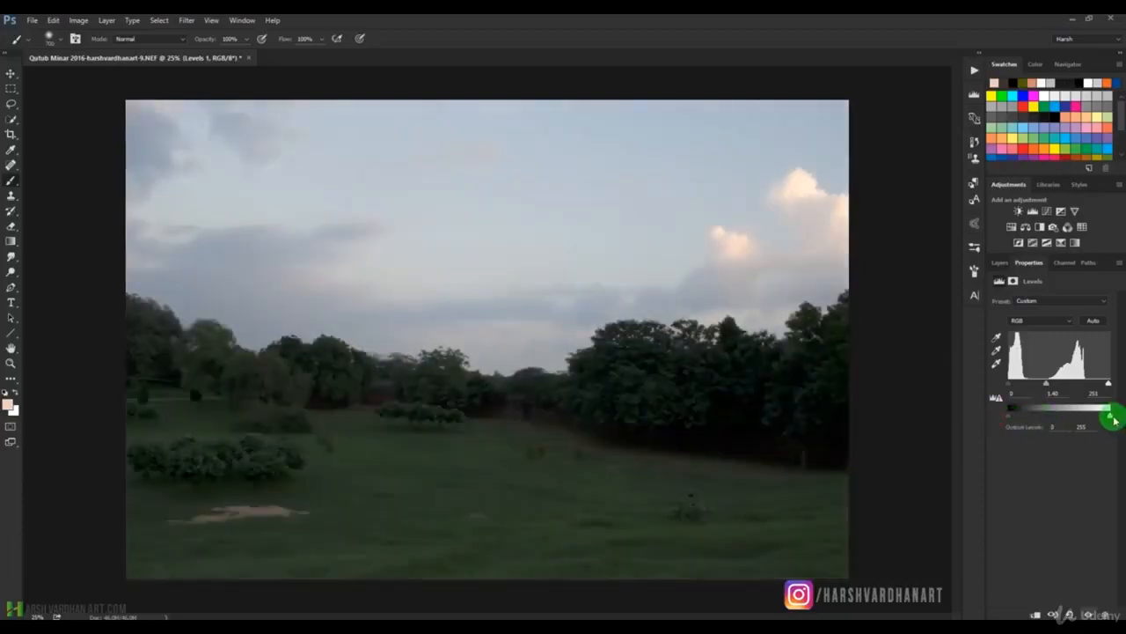
mouse_move(1111, 418)
left_mouse_down()
mouse_move(1031, 420)
mouse_move(1104, 417)
mouse_move(1100, 428)
left_mouse_up()
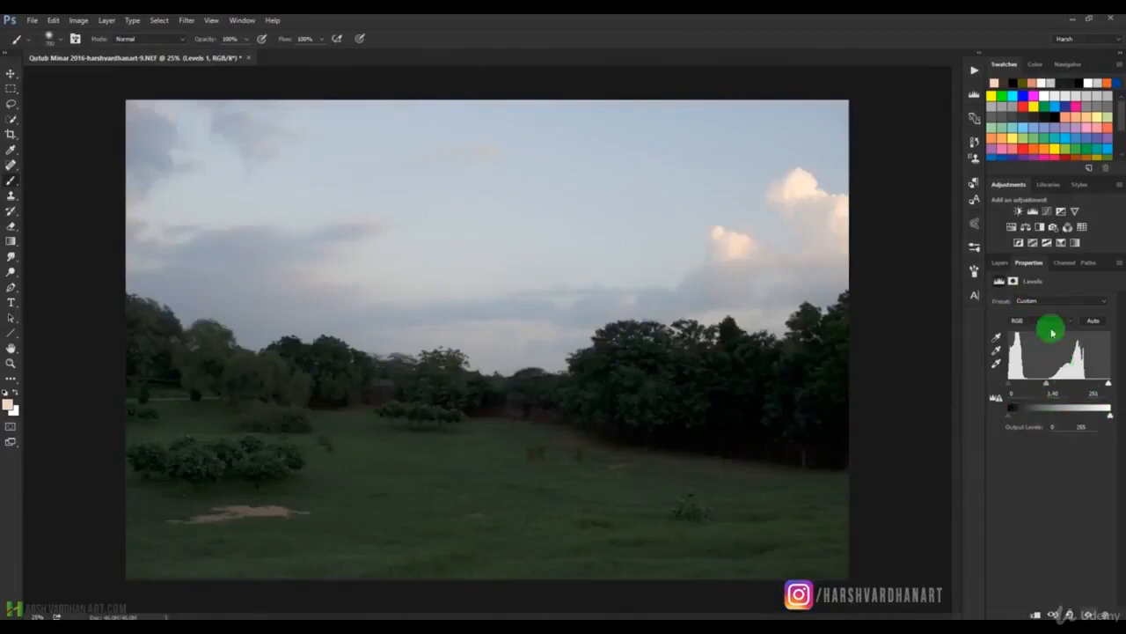
Select the Levels 1 layer mask and set the foreground colour to black (000000).
left_click(1014, 282)
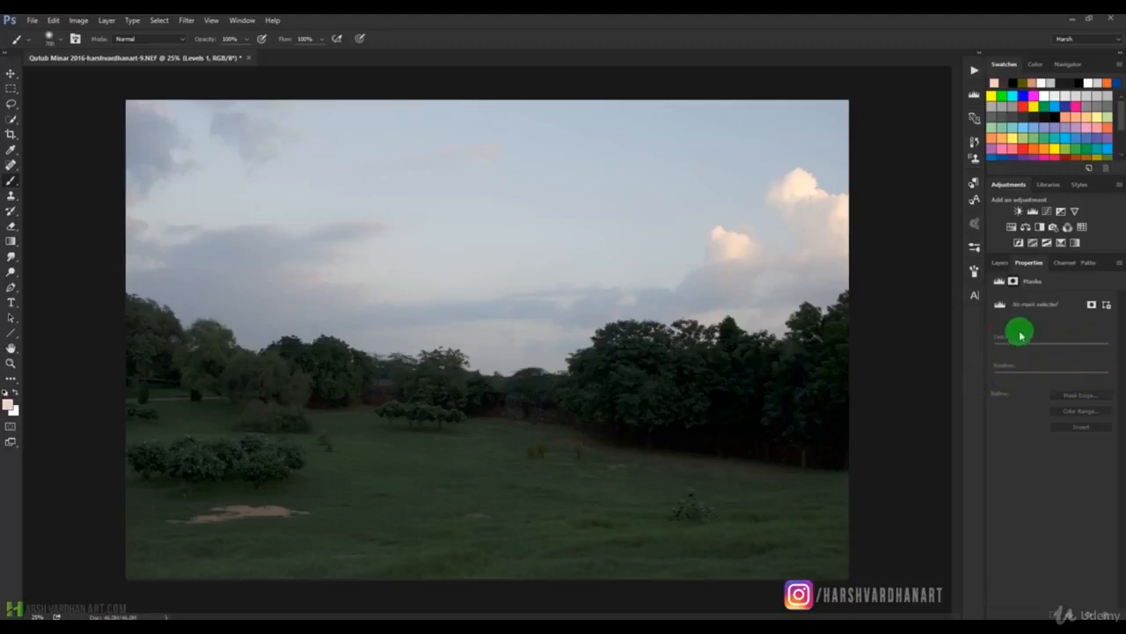
left_click(1000, 262)
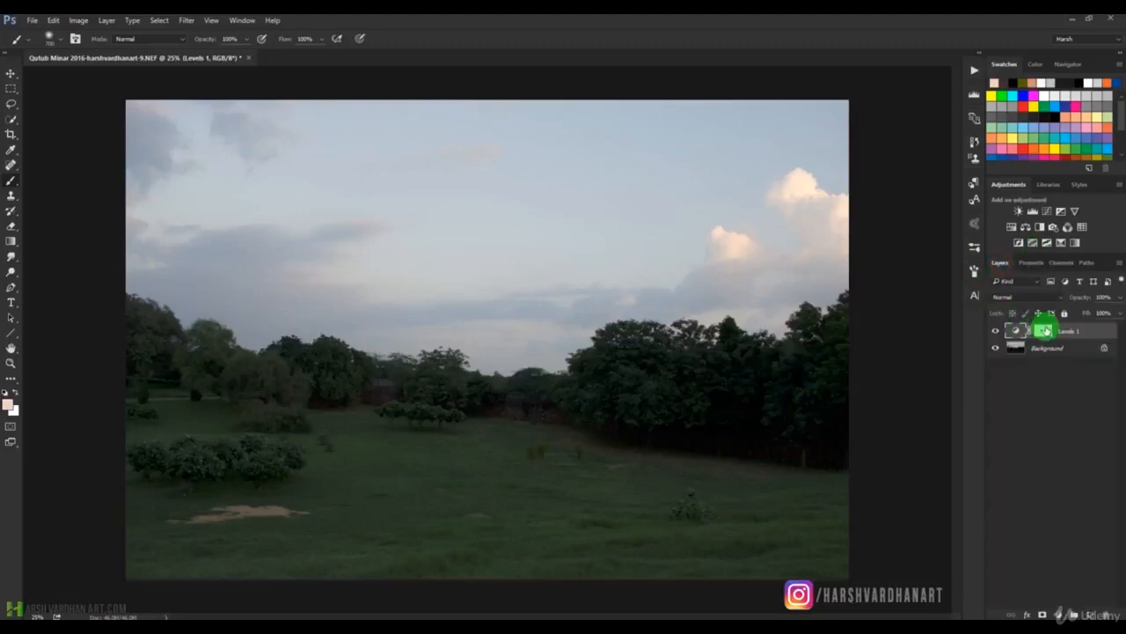
left_click(1041, 330)
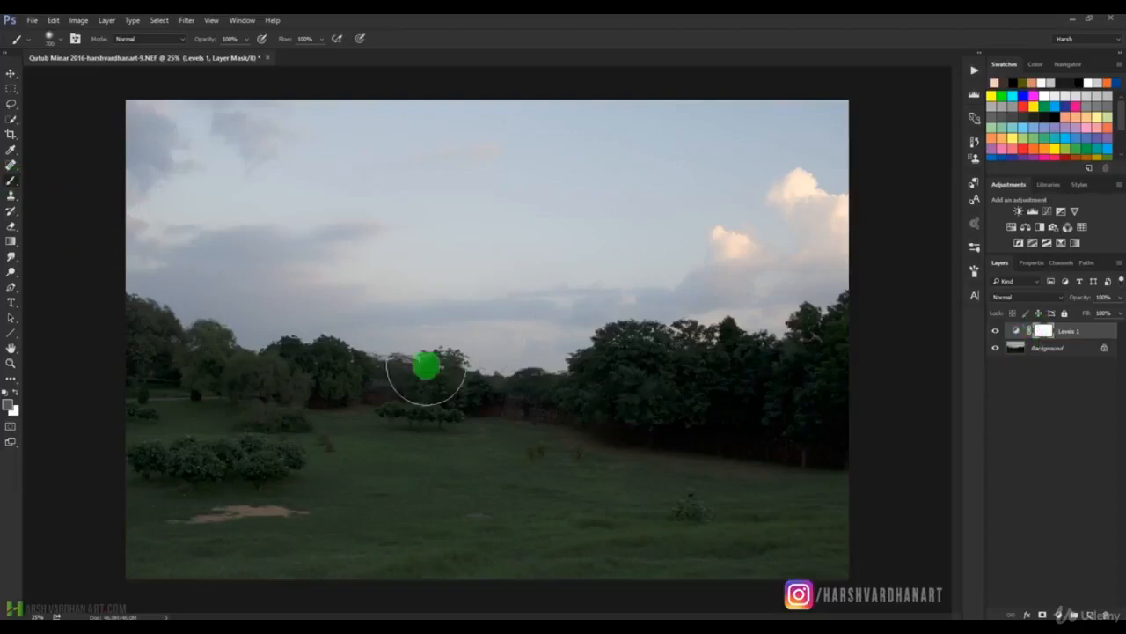
left_click(9, 405)
left_click(624, 362)
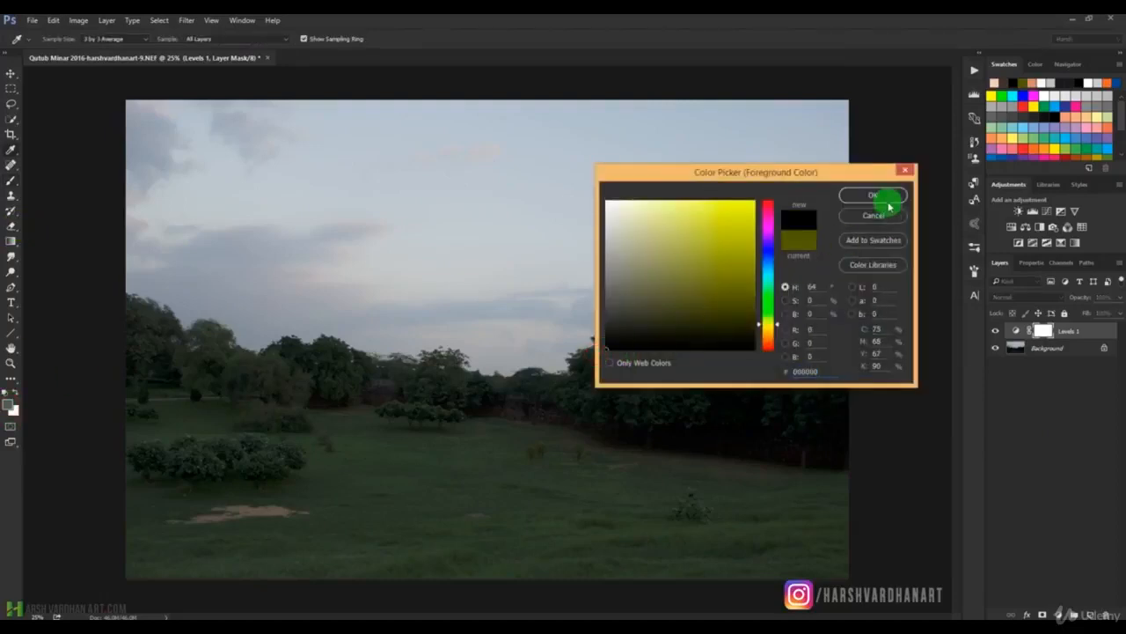
left_click(873, 194)
Paint black across the whole tree line on the Levels 1 mask, and display the mask on the canvas.
mouse_move(359, 373)
left_mouse_down()
mouse_move(668, 395)
mouse_move(201, 380)
mouse_move(613, 383)
mouse_move(815, 364)
mouse_move(447, 399)
mouse_move(159, 344)
mouse_move(133, 393)
mouse_move(147, 375)
left_mouse_up()
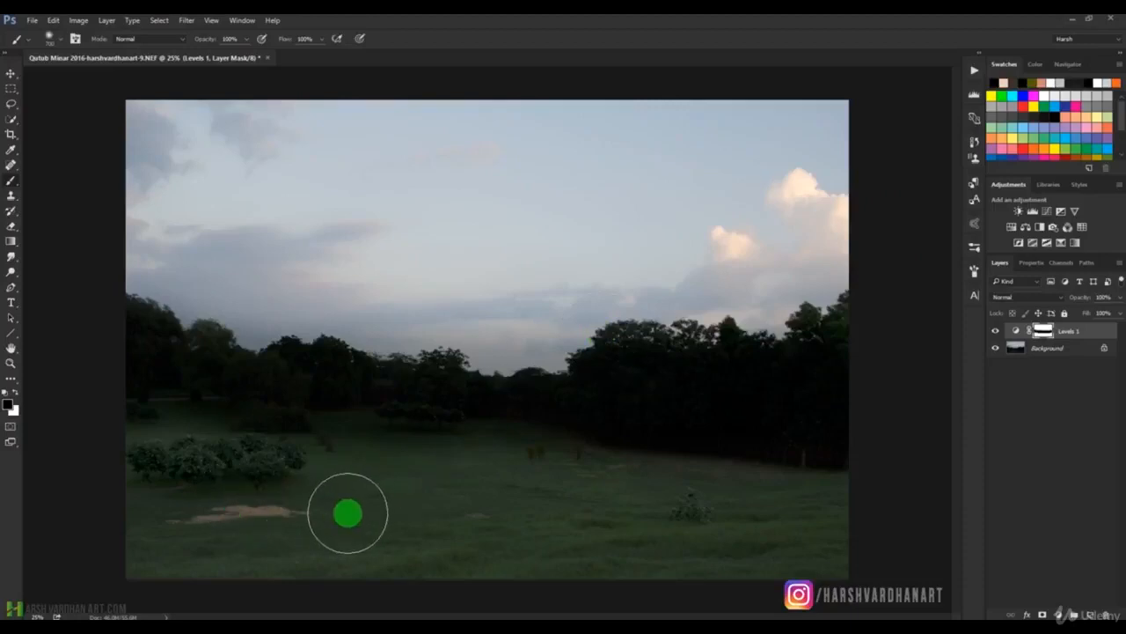
left_click(1042, 331, "alt")
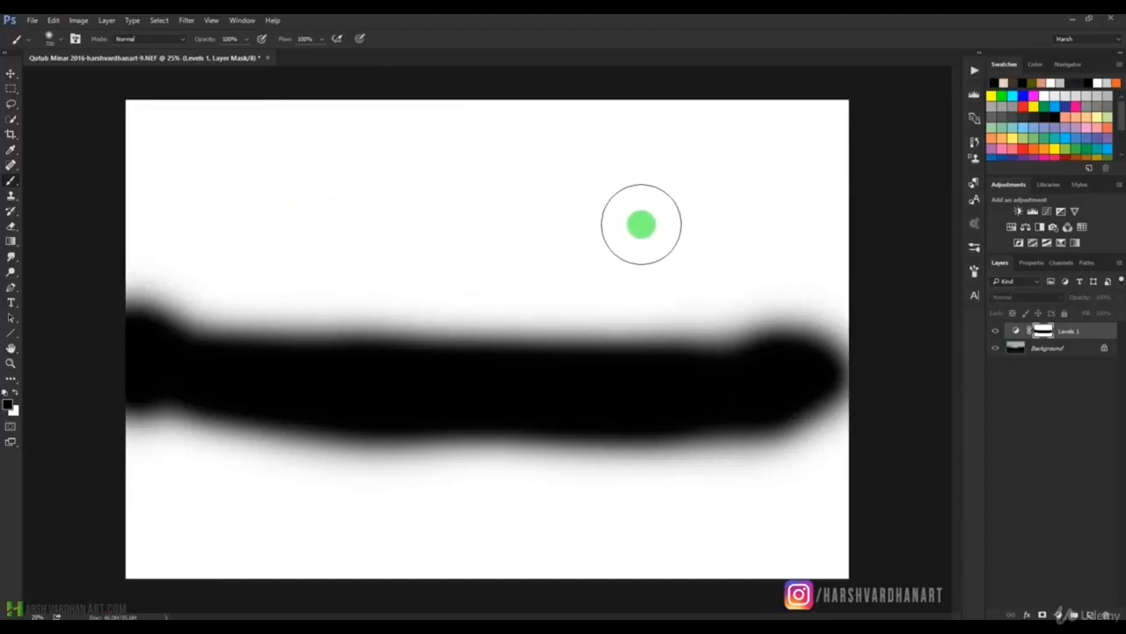
Return the canvas from the mask view to the photo and invert the Levels 1 layer mask.
left_click(1043, 331, "alt")
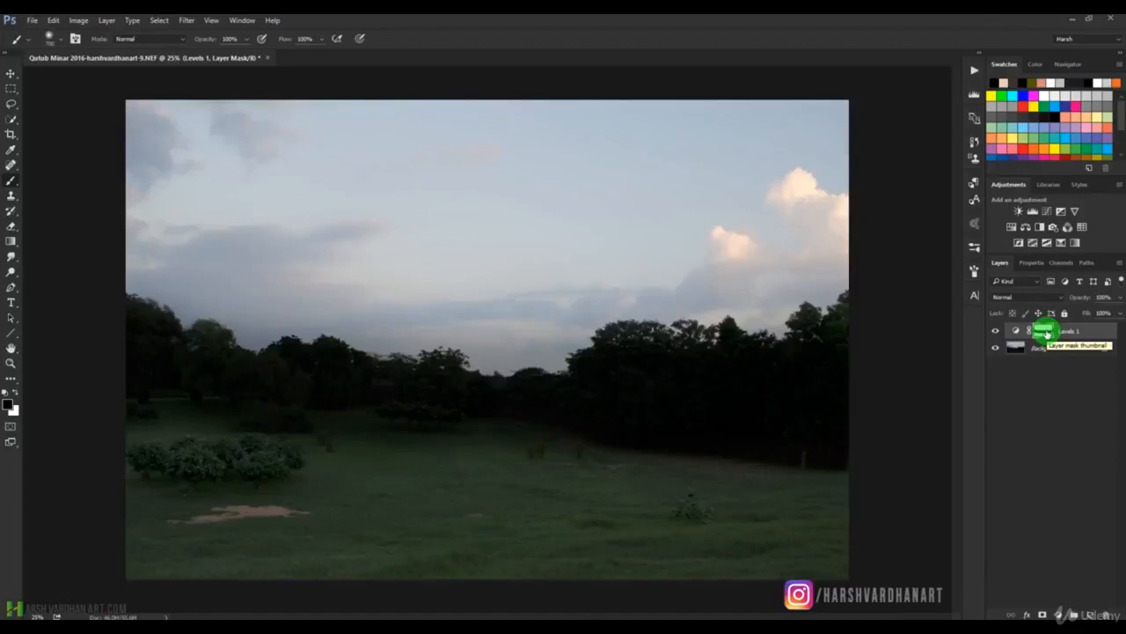
key("ctrl+i")
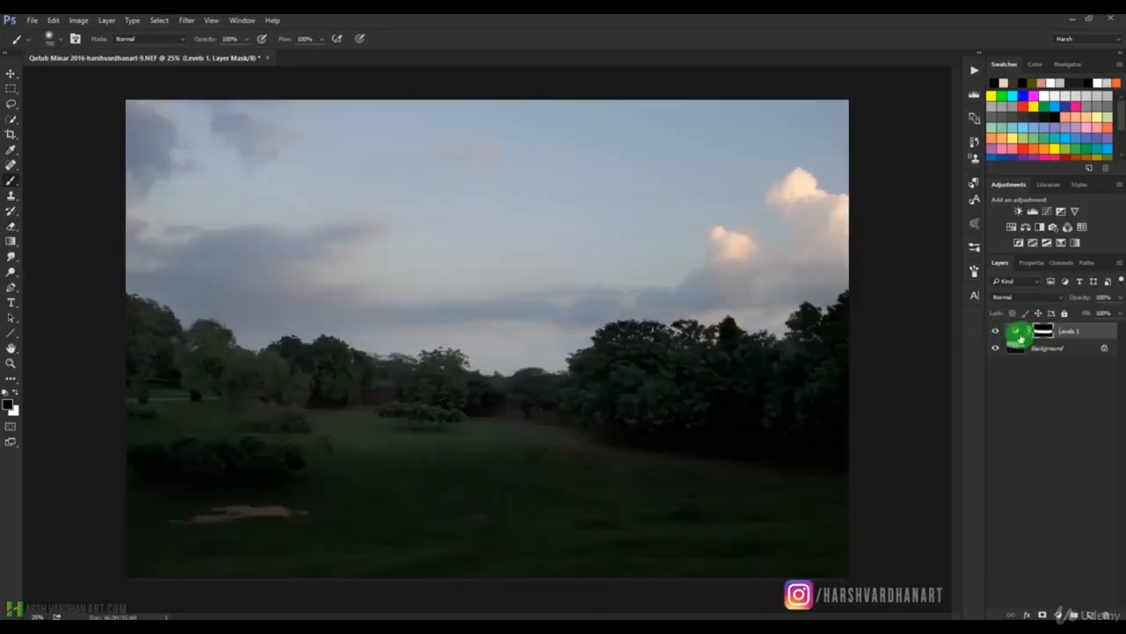
Toggle the visibility of the Levels 1 layer to compare the tree line with and without the adjustment.
left_click(995, 331)
left_click(995, 331)
left_click(995, 331)
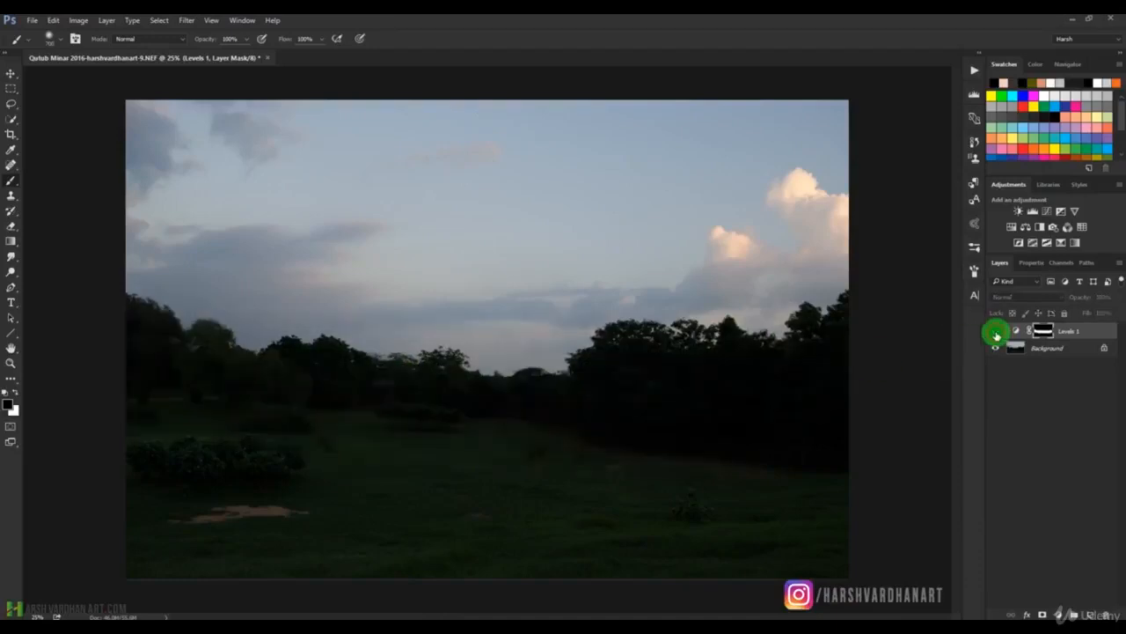
left_click(995, 331)
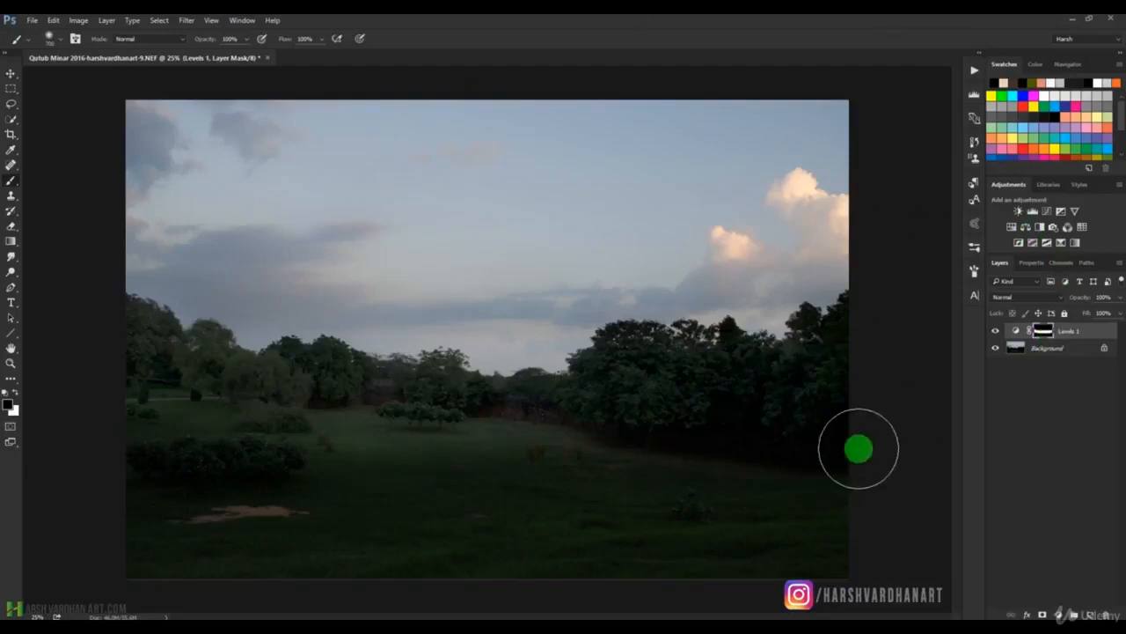
Clip the Levels 1 adjustment to the Background layer and select the Levels 1 mask.
double_click(1015, 334)
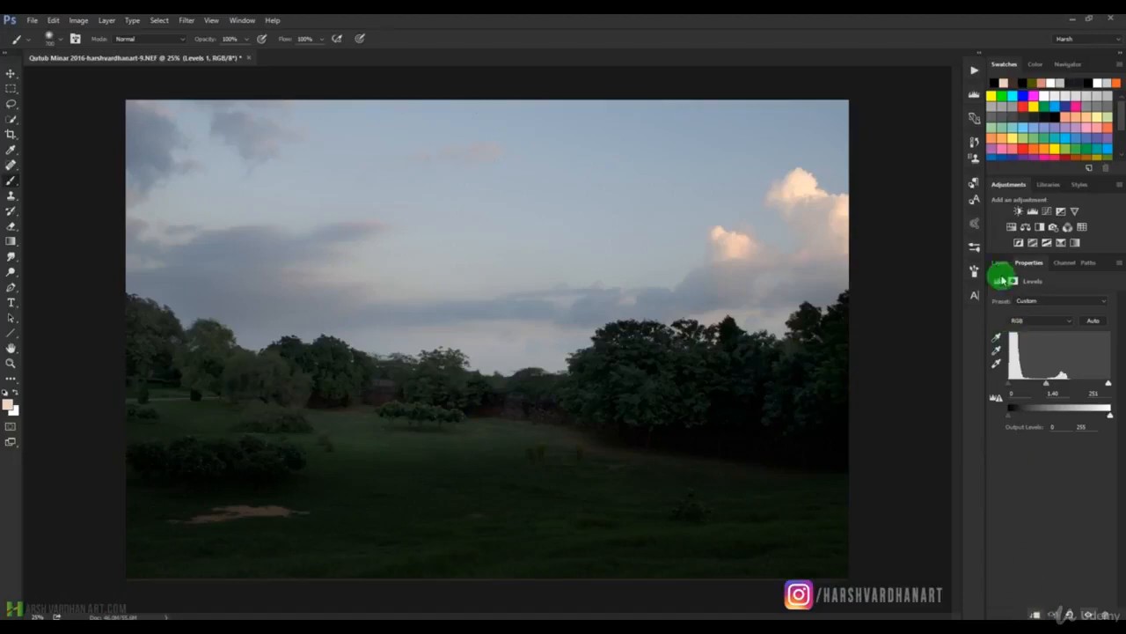
left_click(1000, 262)
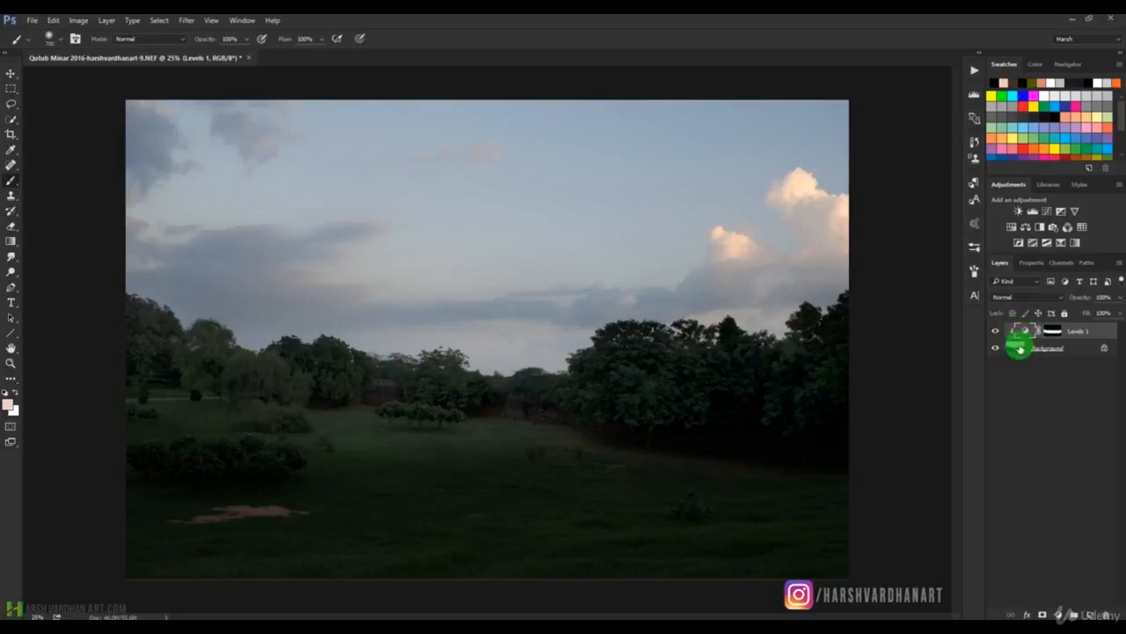
left_click(1019, 350)
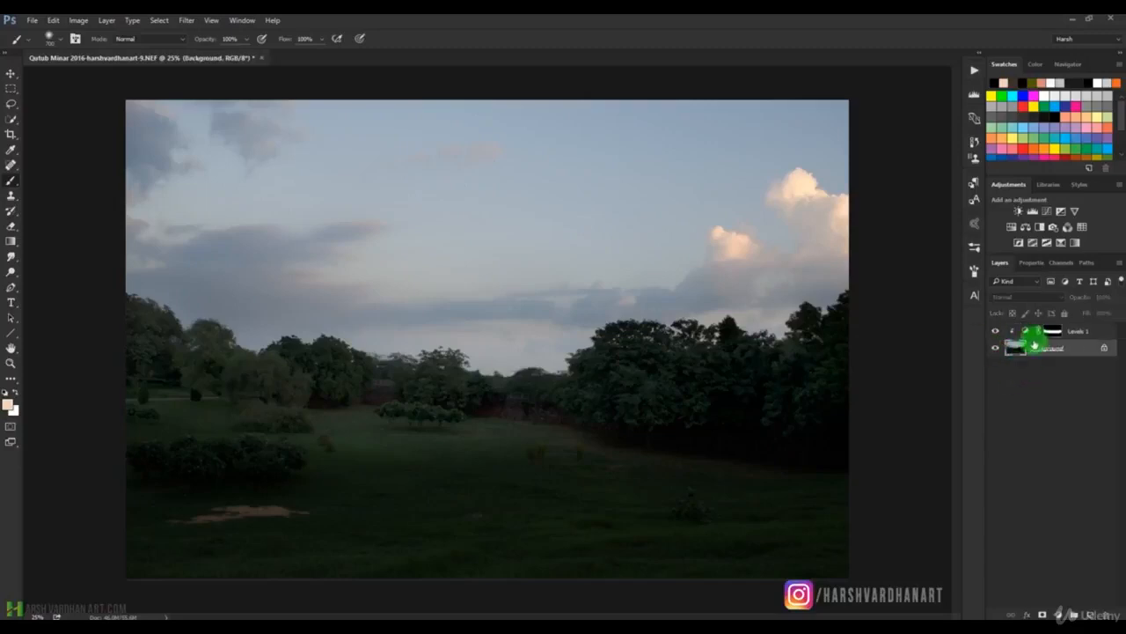
left_click(1025, 332)
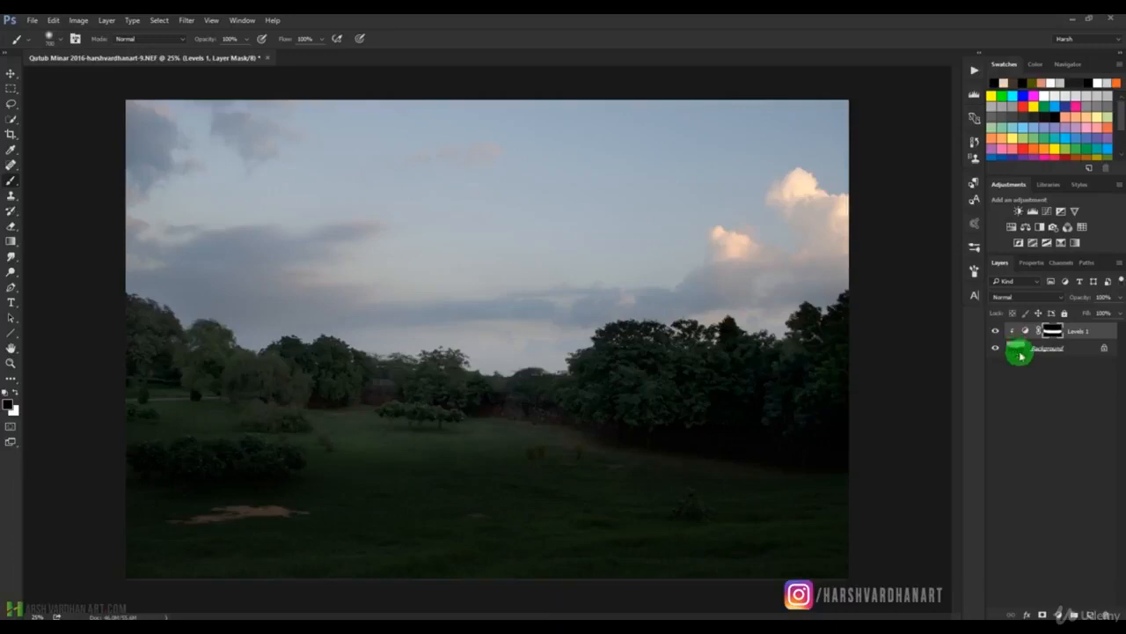
Place the stone-path photo ending in 6 (1).NEF from Bridge above Levels 1, accepting its unchanged Camera Raw settings.
left_click(105, 611)
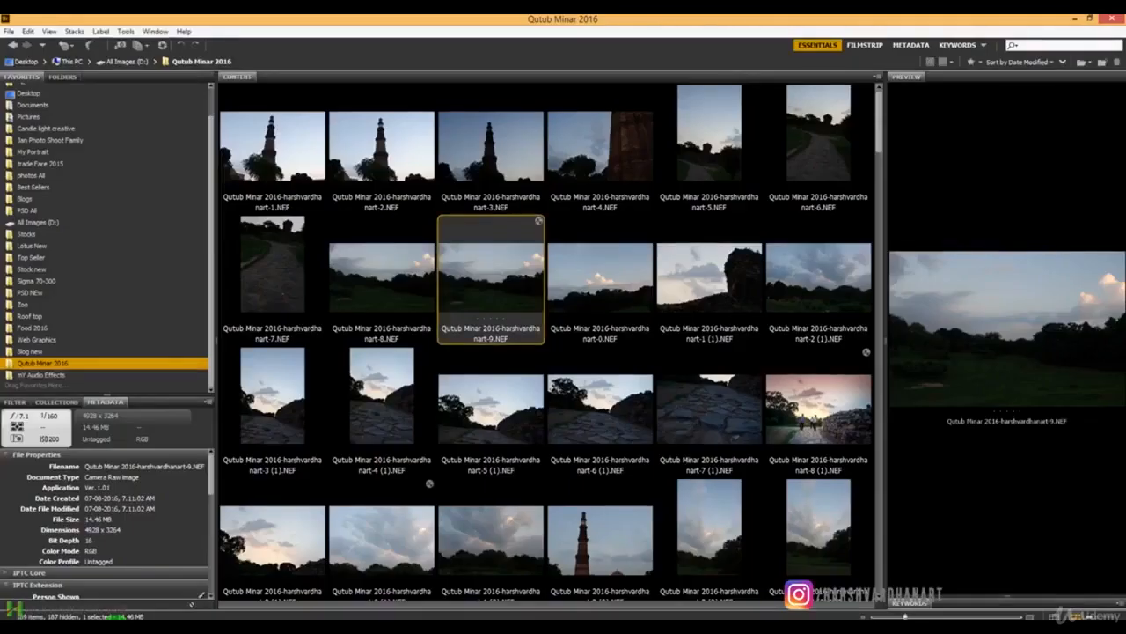
left_click(570, 424)
left_click(150, 607)
left_click_drag(149, 612, 292, 509)
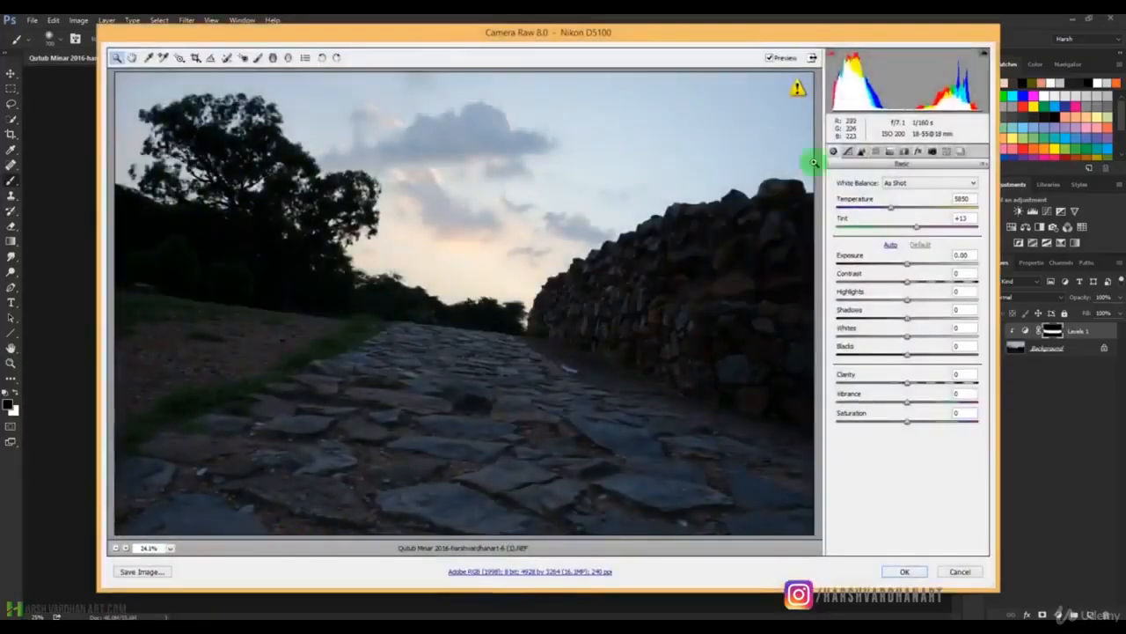
left_click(904, 572)
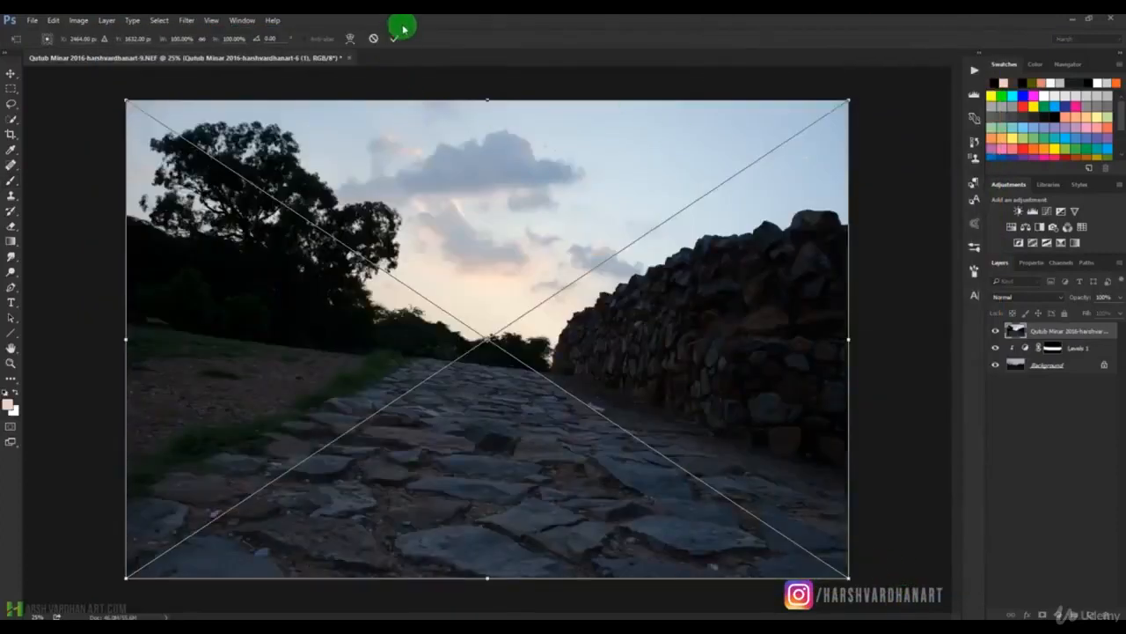
left_click(394, 38)
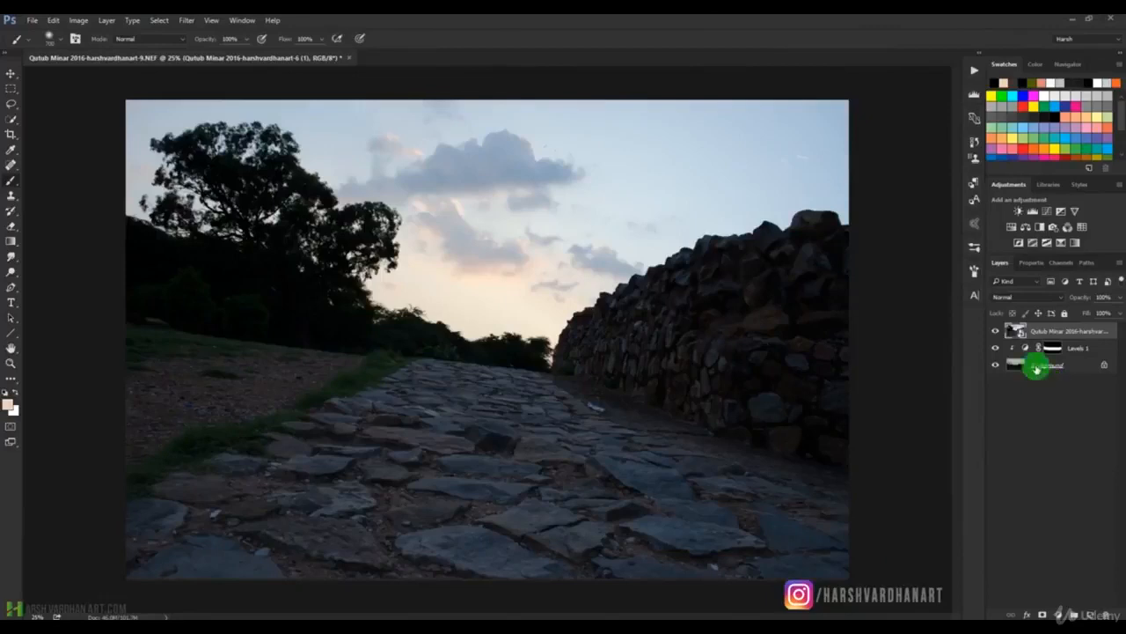
Lower the Levels 1 midtone input level to 1.08 while the placed photo covers the canvas.
left_click(1025, 349)
double_click(1025, 348)
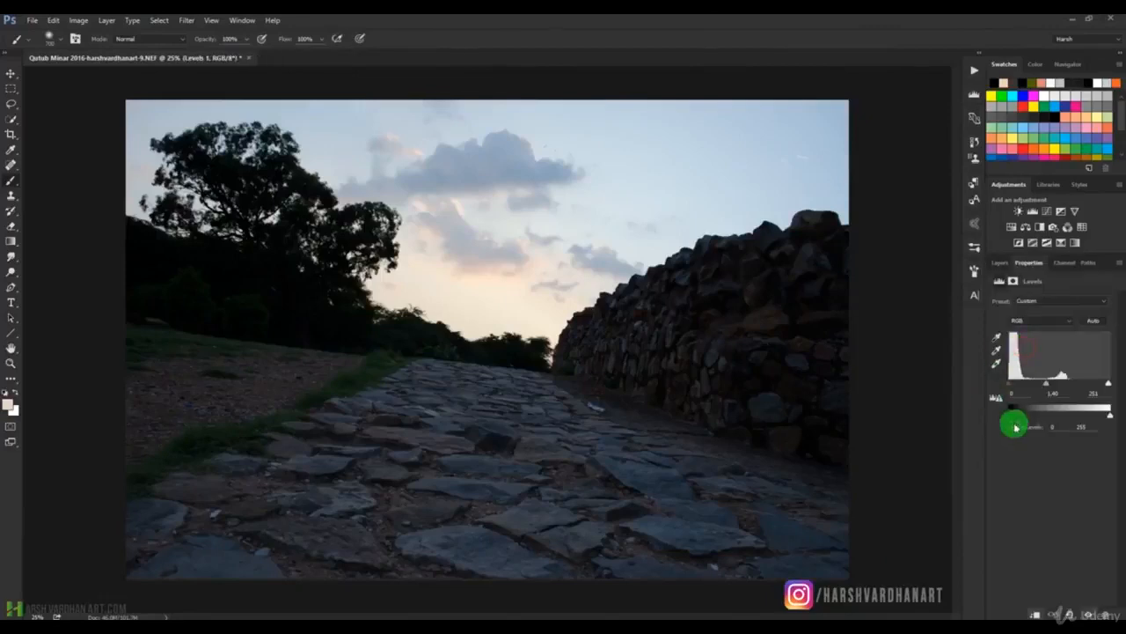
mouse_move(1009, 383)
left_mouse_down()
mouse_move(1023, 386)
mouse_move(1007, 382)
left_mouse_up()
left_click(1000, 262)
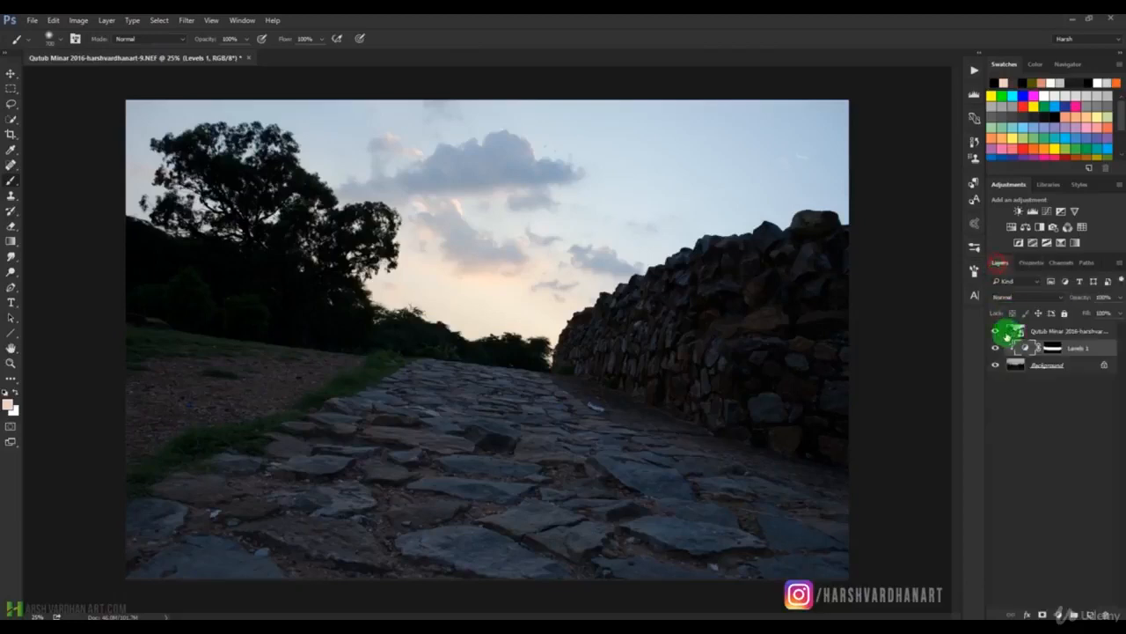
Set the Levels 1 midtone input level to 1.36 with the placed stone-path photo temporarily hidden.
left_click(994, 332)
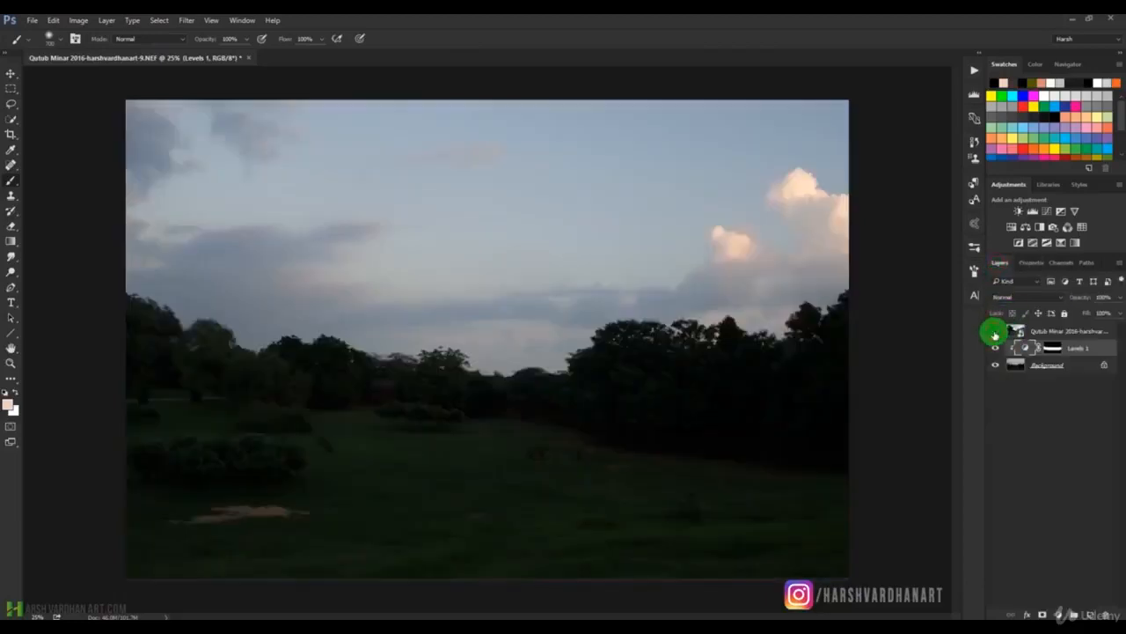
left_click(1025, 348)
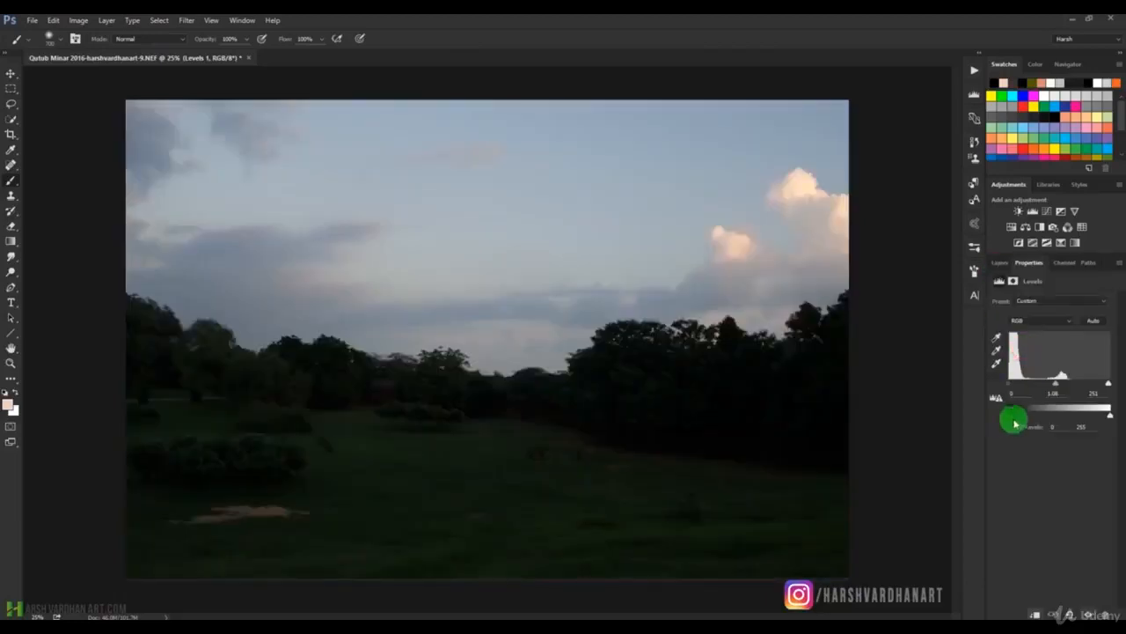
left_click_drag(1009, 385, 1048, 383)
left_click(999, 262)
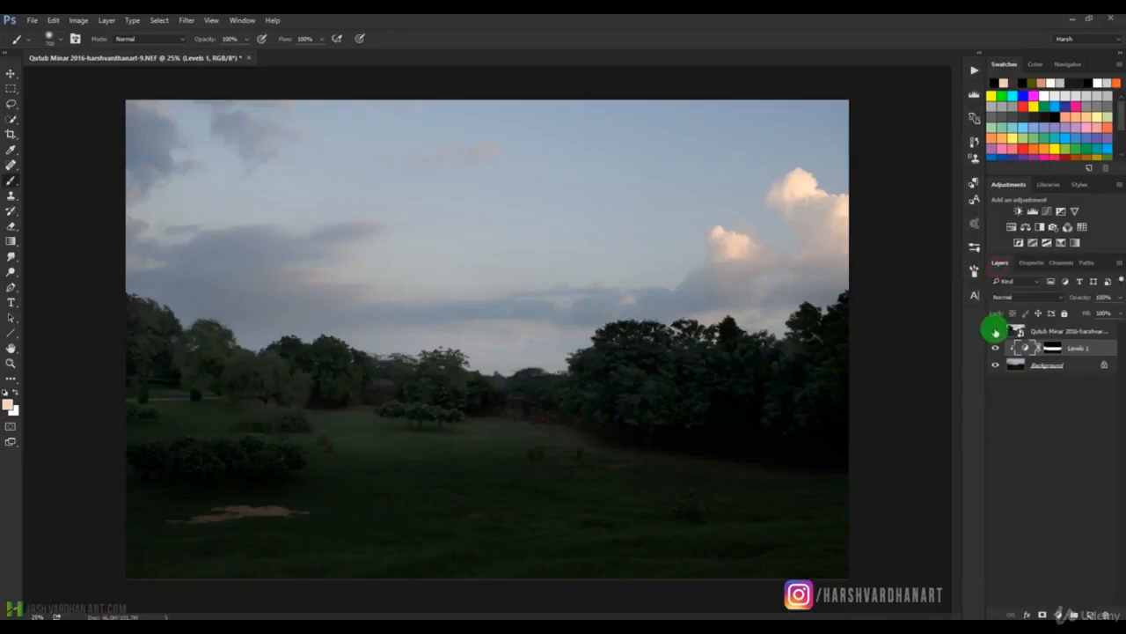
left_click(995, 330)
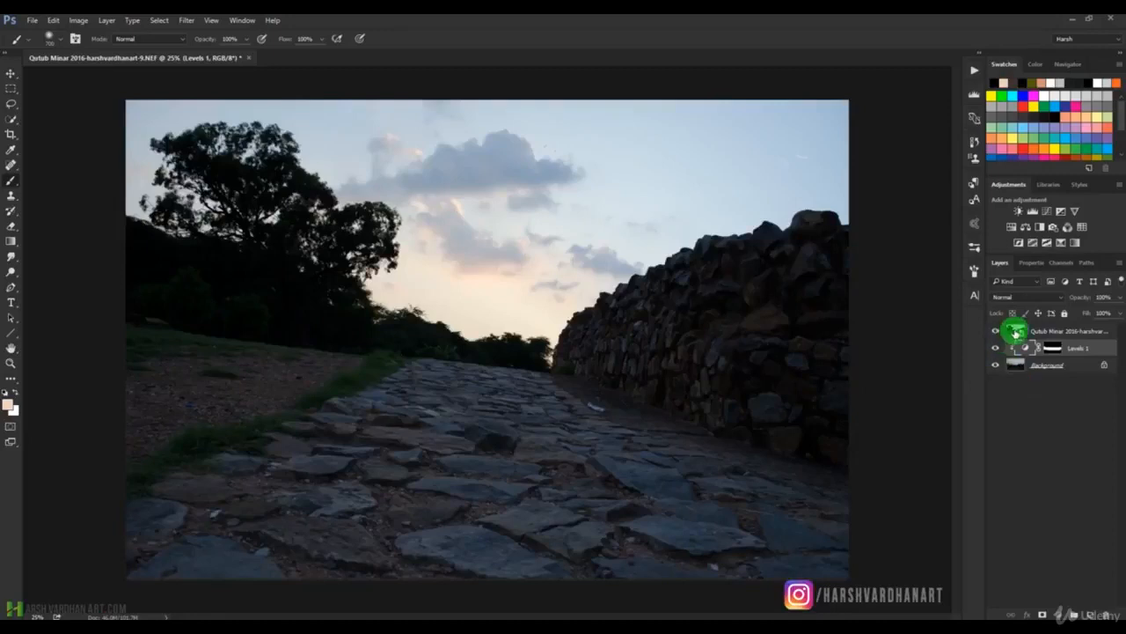
Unlock the Background layer and move the placed stone-path photo beneath it in the layer stack.
mouse_move(1015, 331)
left_mouse_down()
mouse_move(1003, 408)
mouse_move(1051, 378)
left_mouse_up()
left_click(1104, 365)
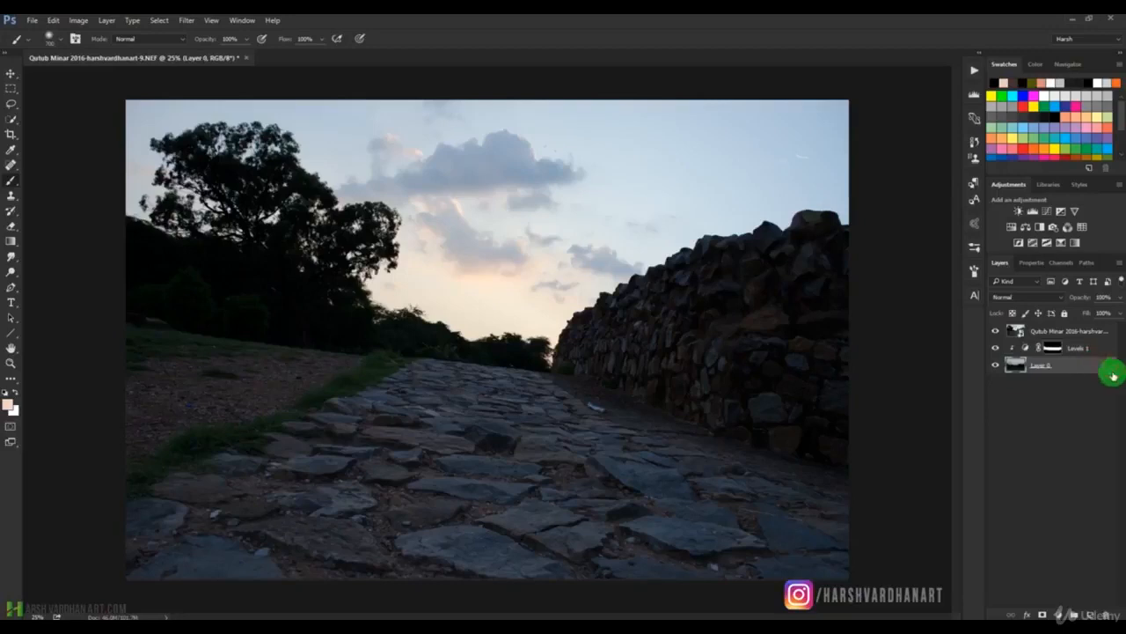
left_click_drag(1022, 341, 1005, 373)
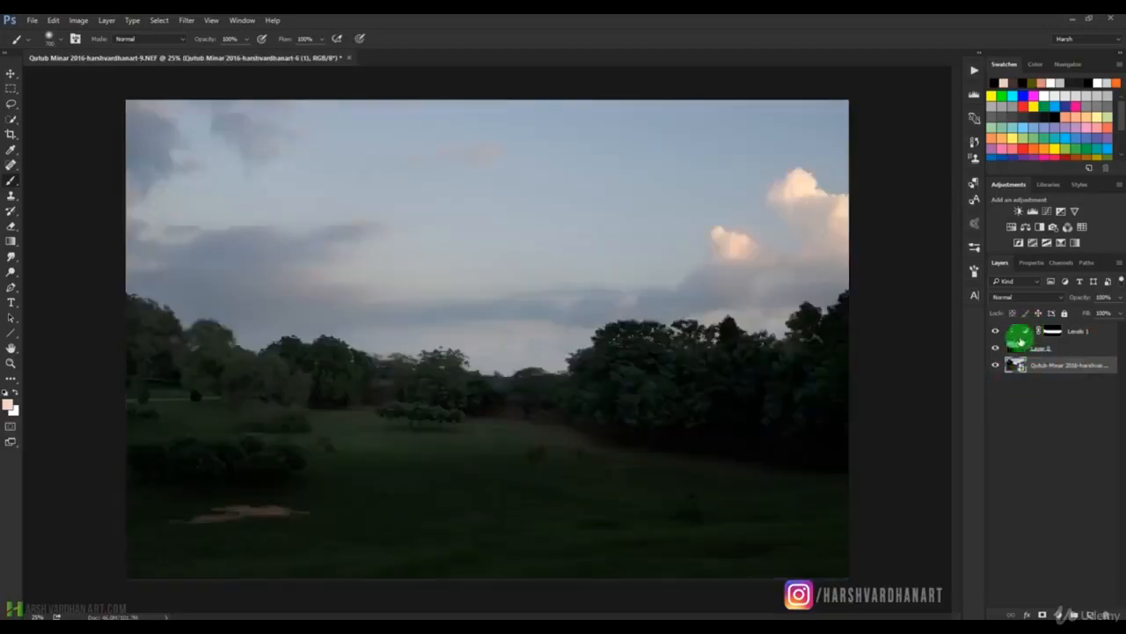
Hide and show Layer 0 to examine whether the clipped Levels 1 adjustment affects the stone-path photo underneath.
left_click(1019, 349)
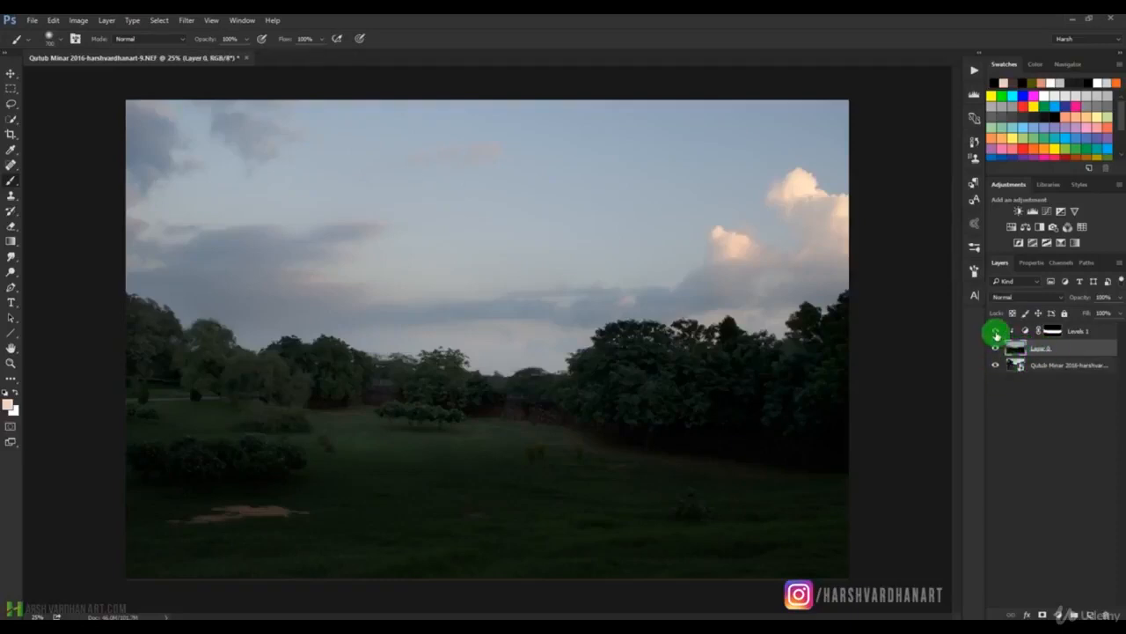
left_click(995, 349)
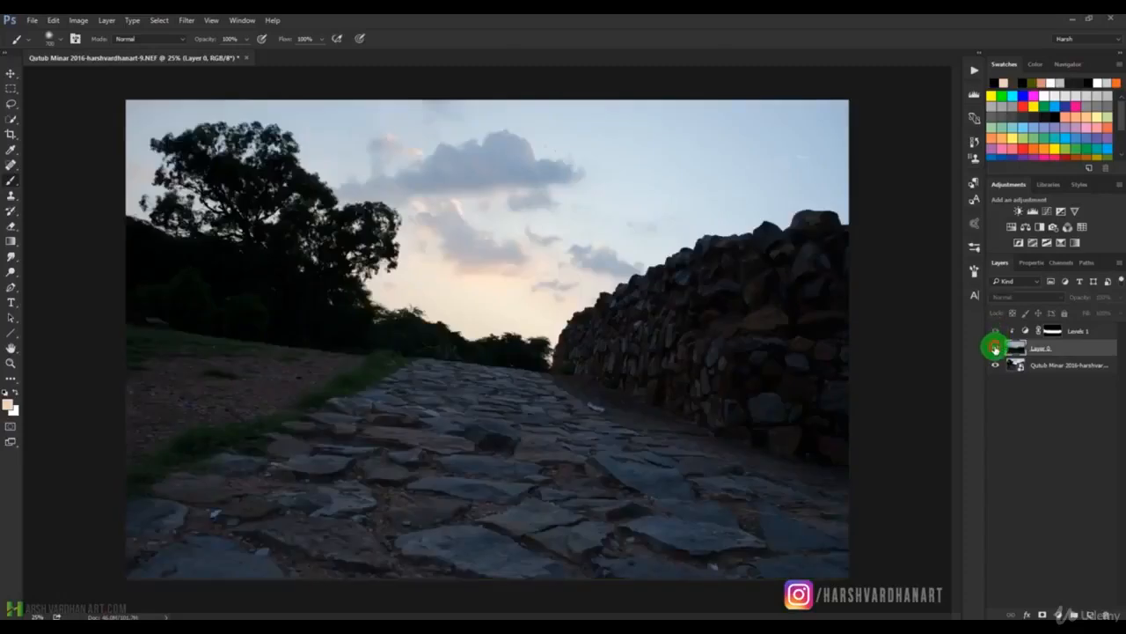
left_click(995, 343)
left_click(1016, 345)
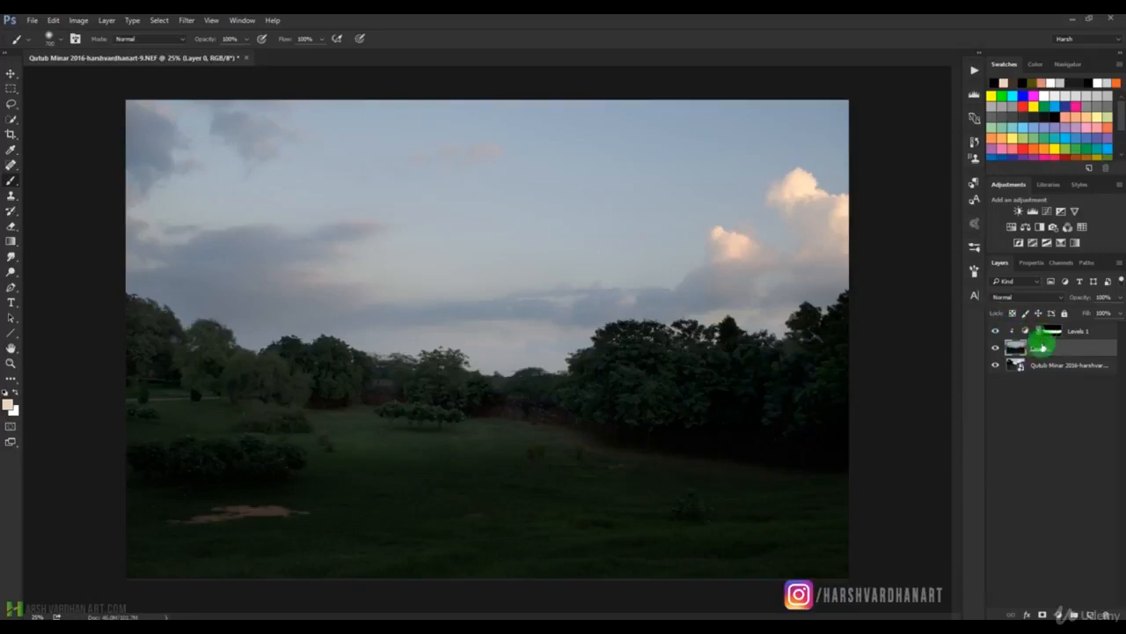
Open the settings of the clipped Levels 1 adjustment.
left_click(1028, 264)
left_click(1003, 262)
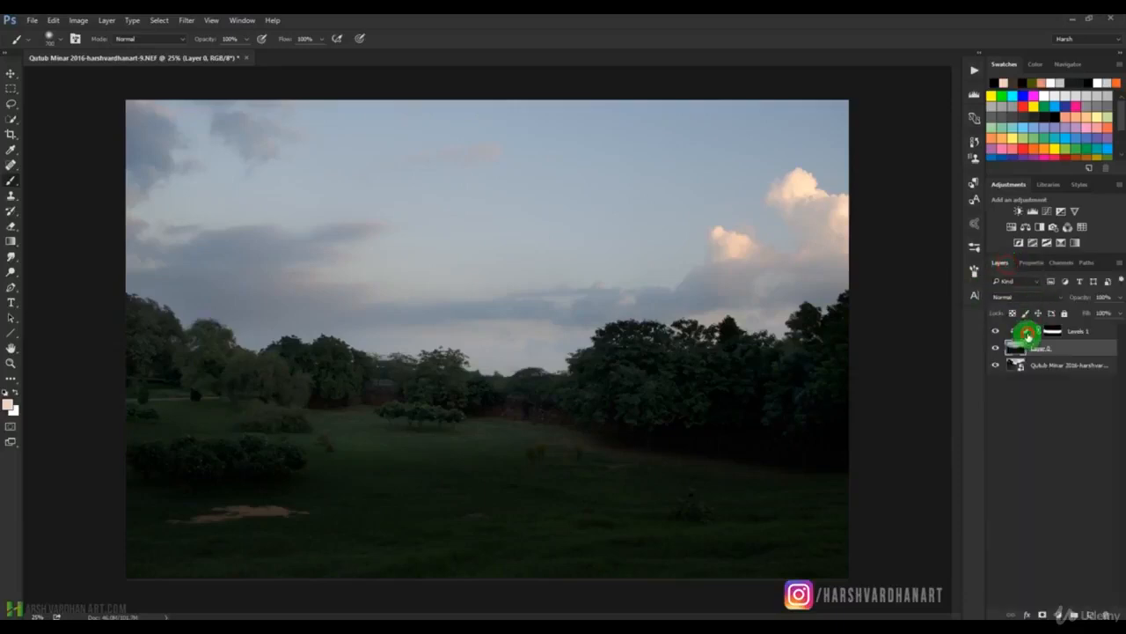
left_click(1027, 334)
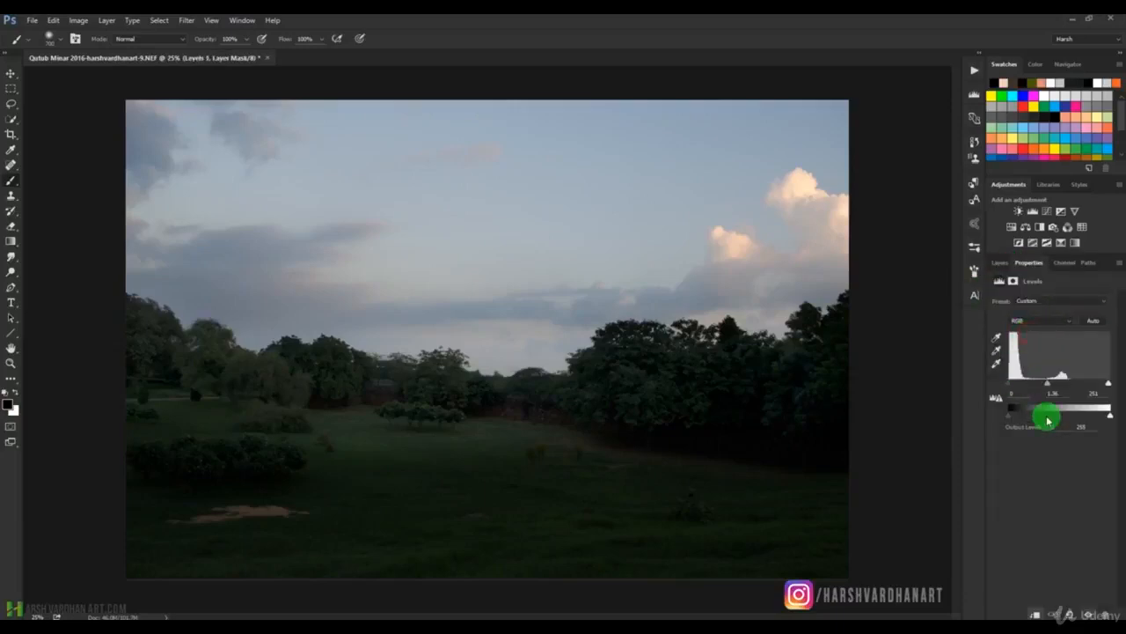
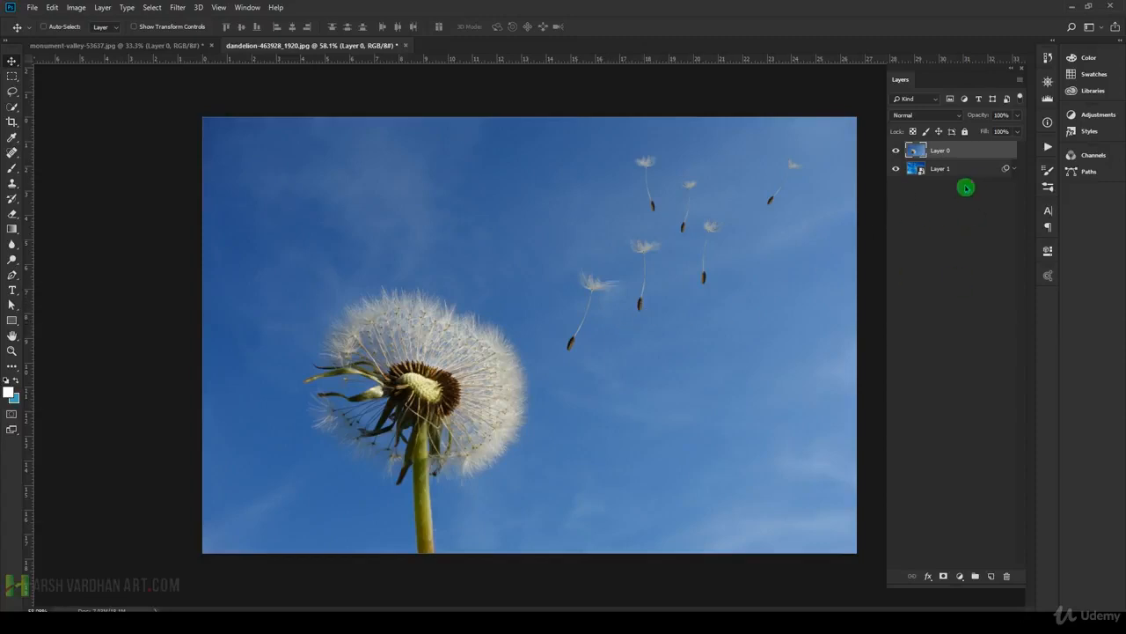
key("super+plus")
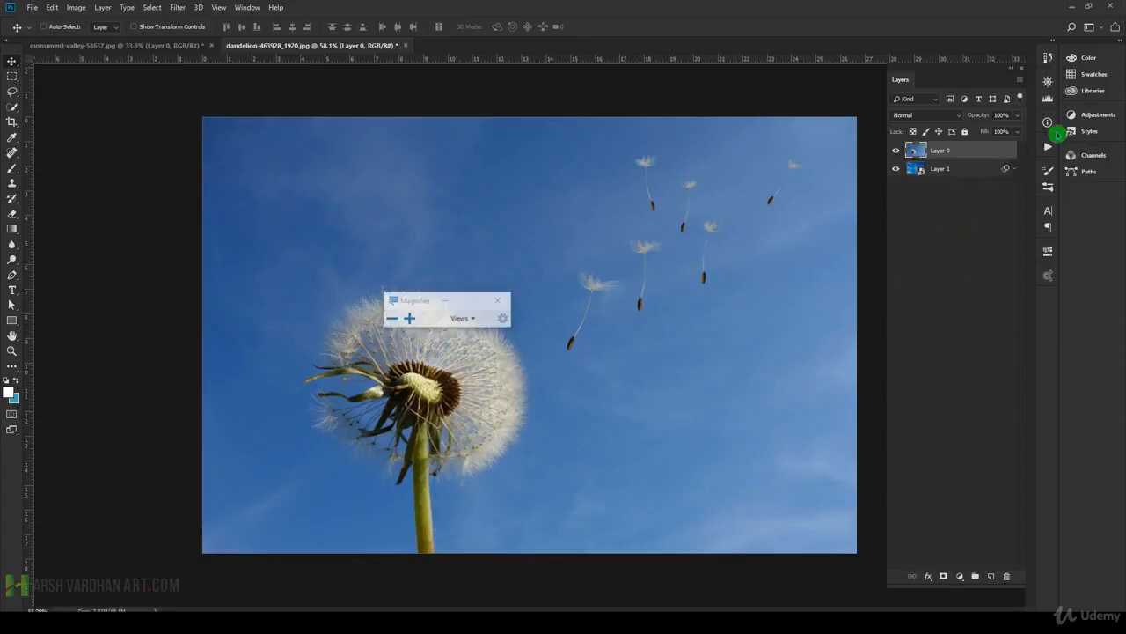
key("super+plus")
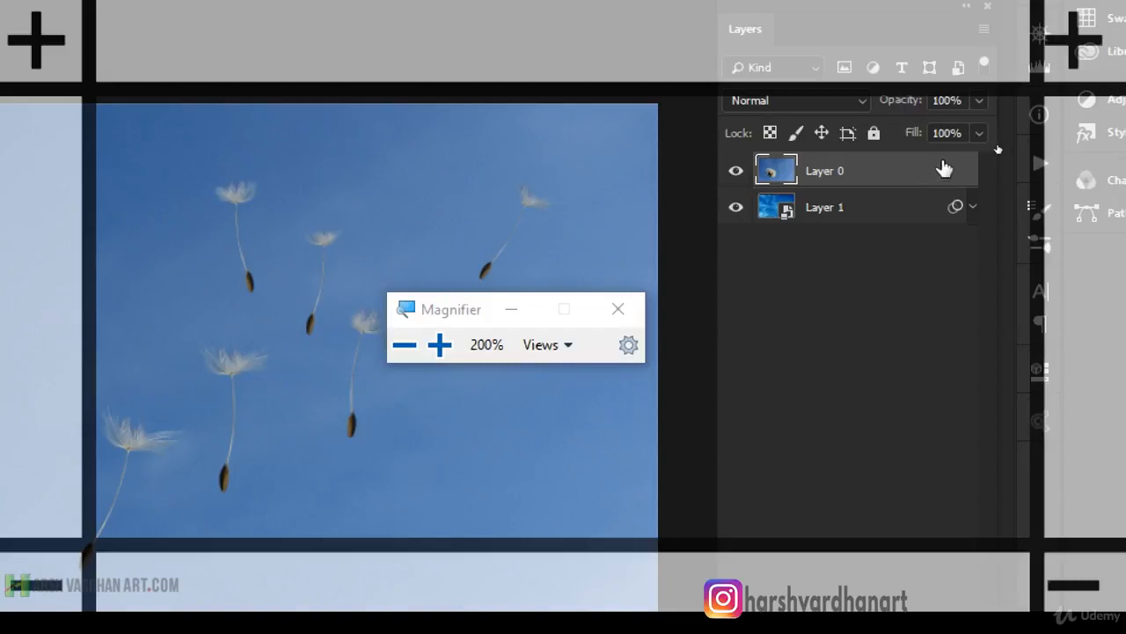
double_click(862, 199)
key("super+minus")
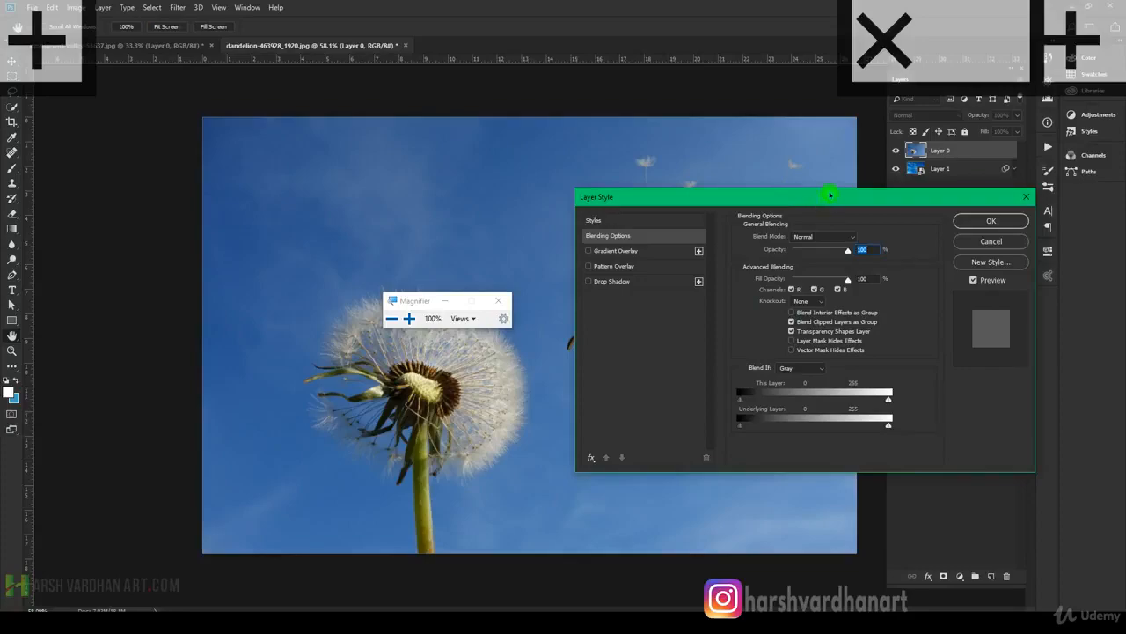
key("super+plus")
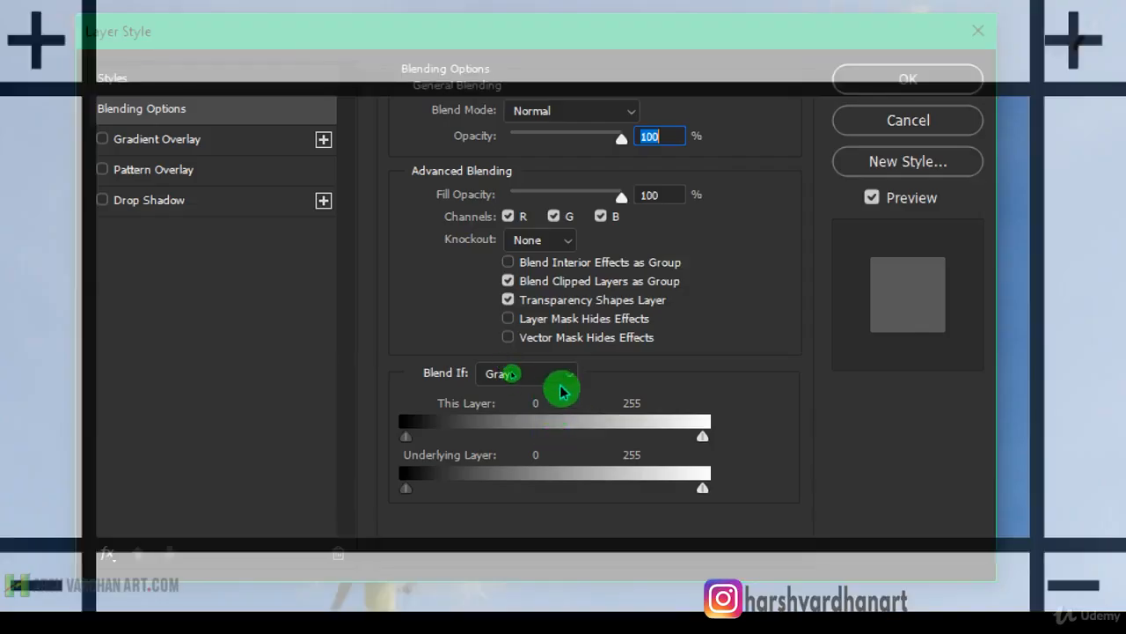
left_click(558, 378)
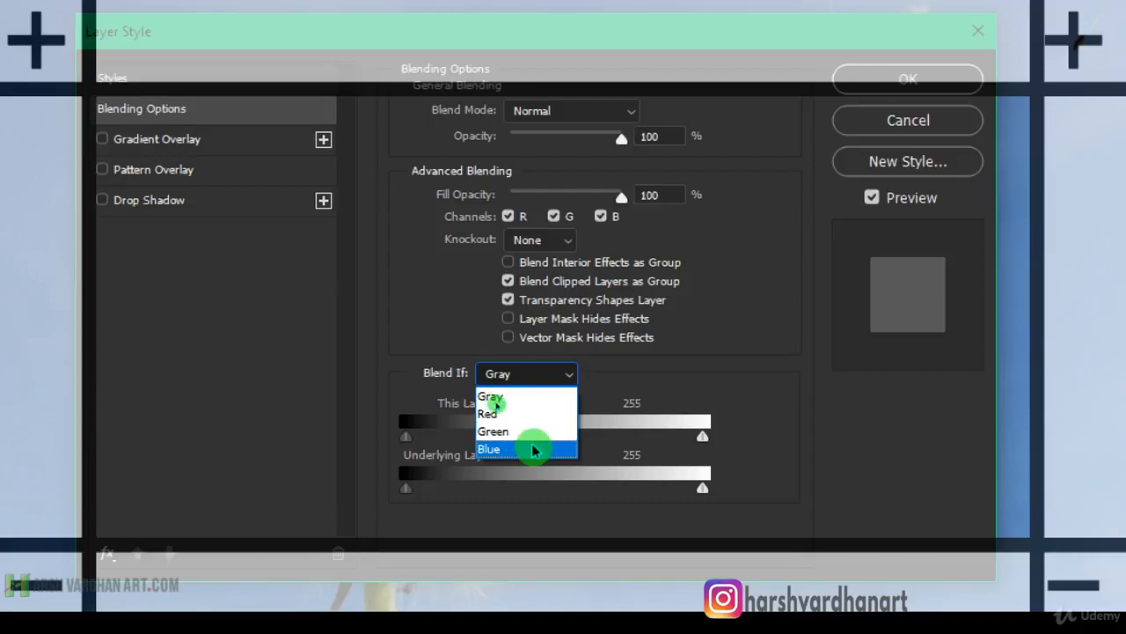
left_click(571, 392)
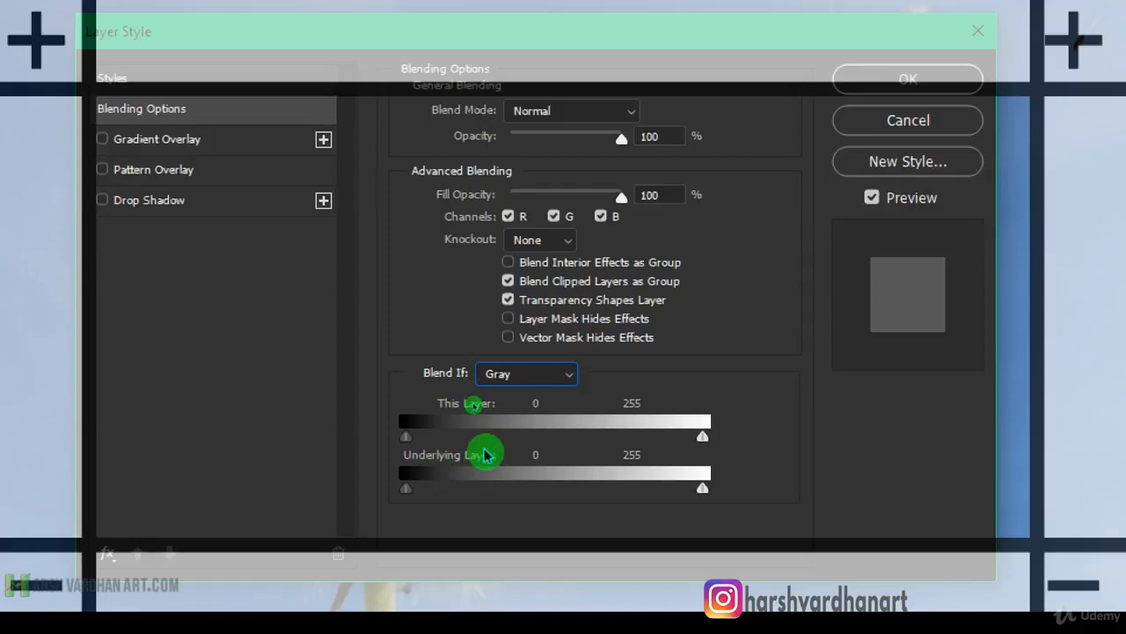
left_click(561, 379)
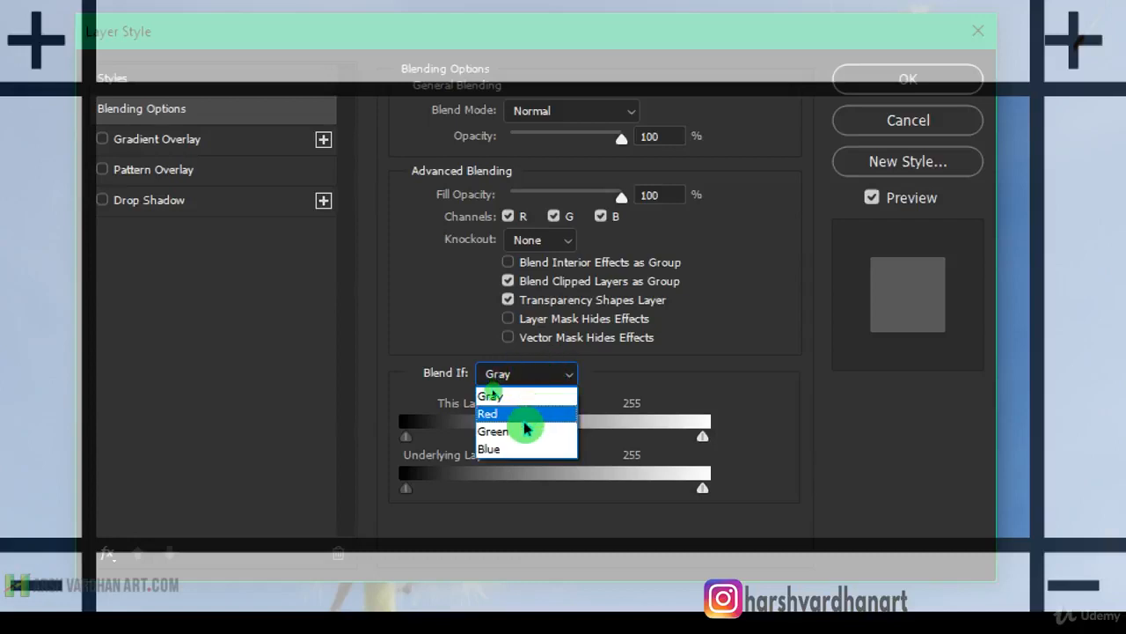
left_click(508, 449)
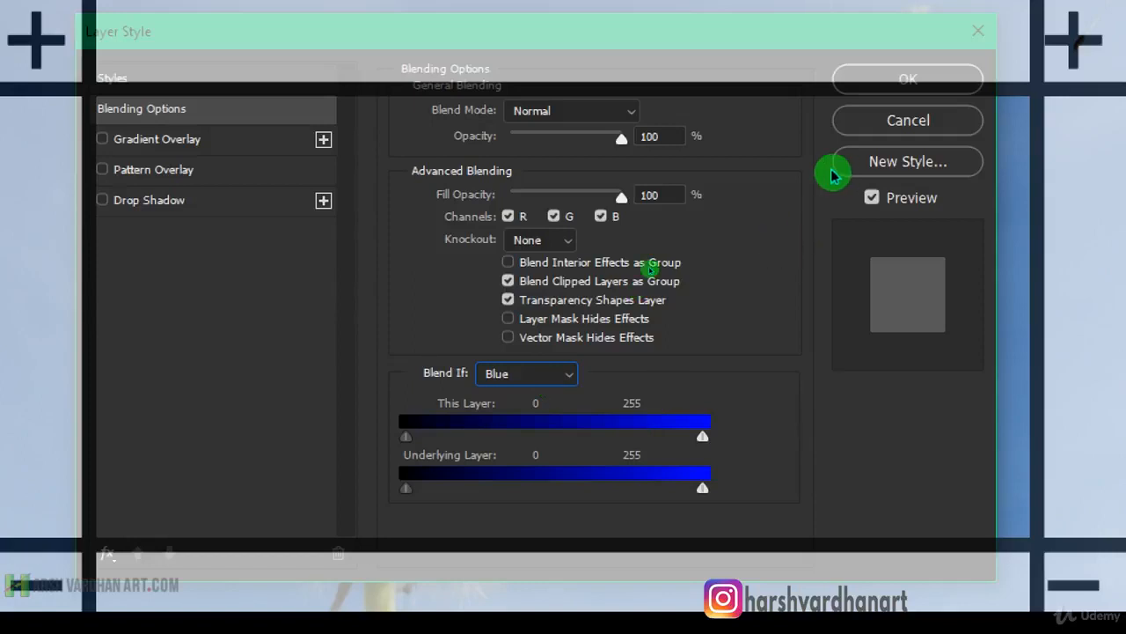
left_click(875, 126)
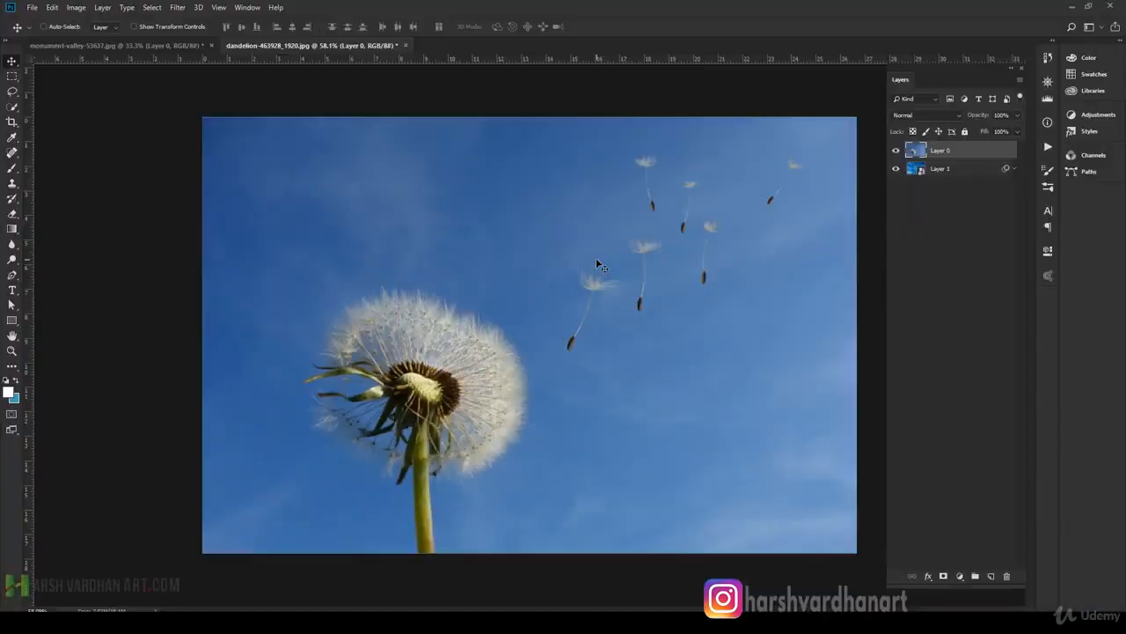
Check the cloud layer beneath Layer 0, and set Blend If to Blue in Layer 0's blending options.
left_click(896, 151)
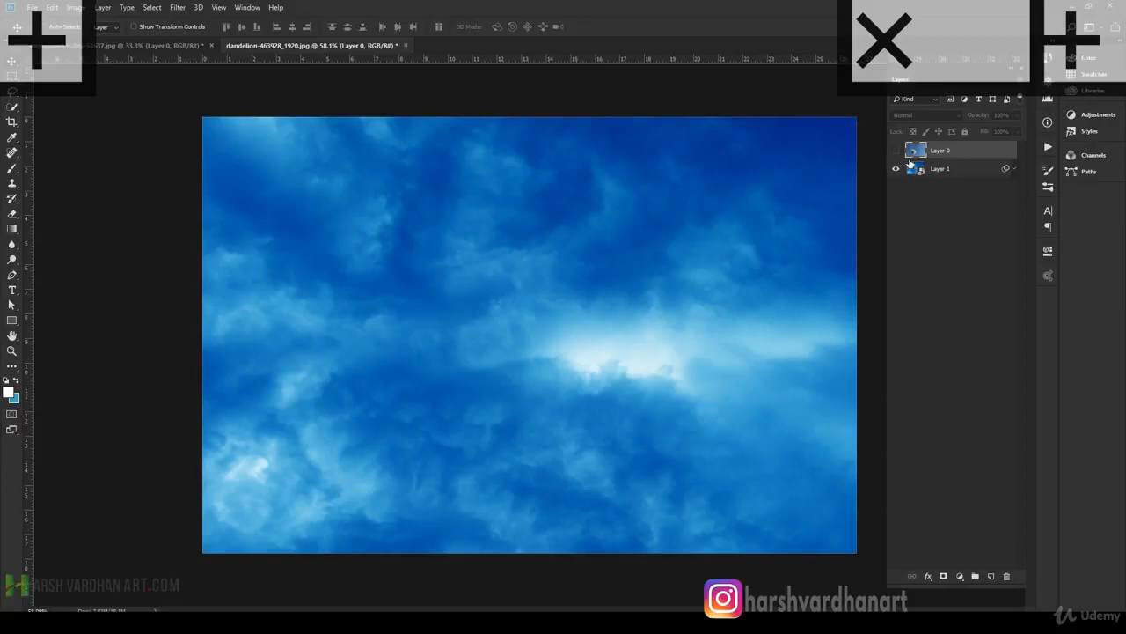
left_click(897, 151)
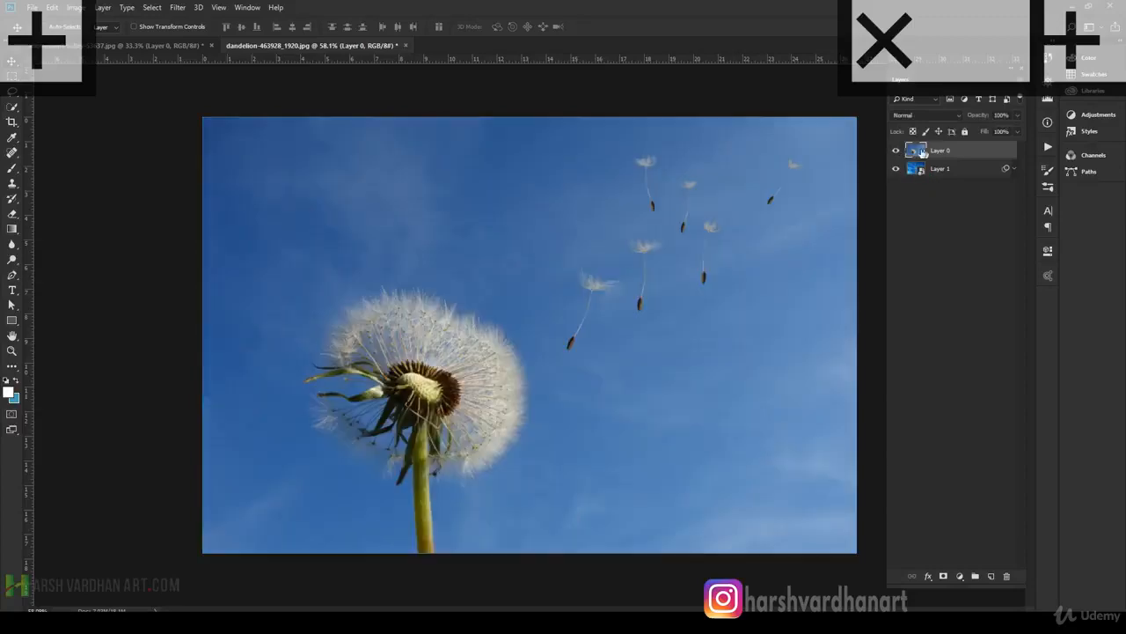
double_click(1008, 160)
left_click_drag(613, 204, 992, 247)
left_click(860, 407)
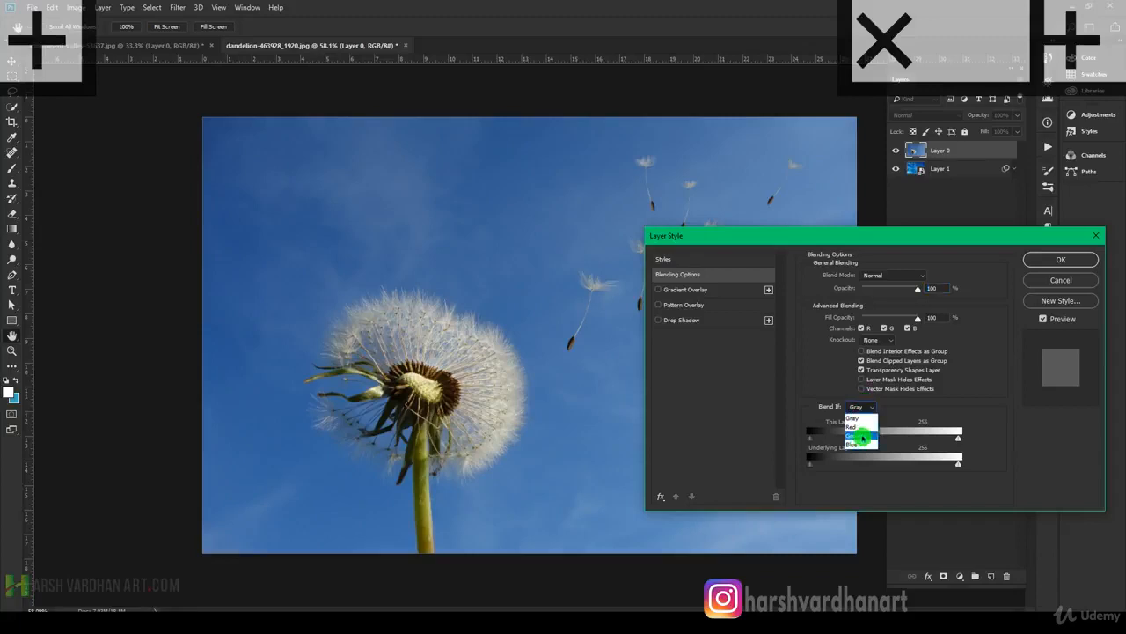
left_click(861, 443)
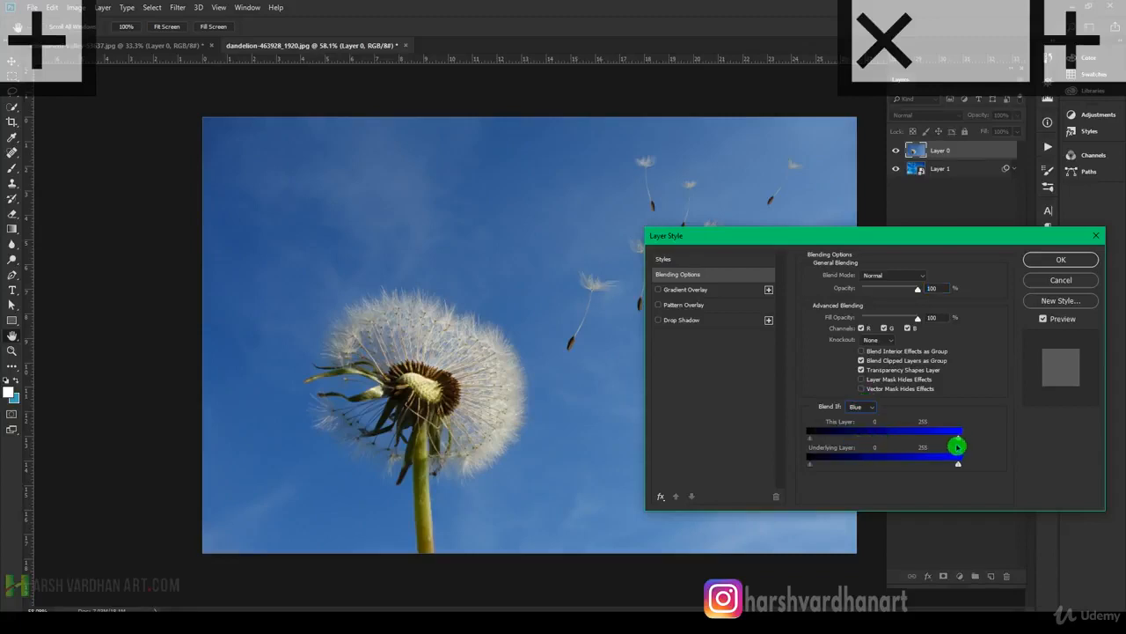
Try lowering Layer 0's This Layer white point to 120 in the blue channel, and return it to 255.
left_click_drag(958, 441, 879, 438)
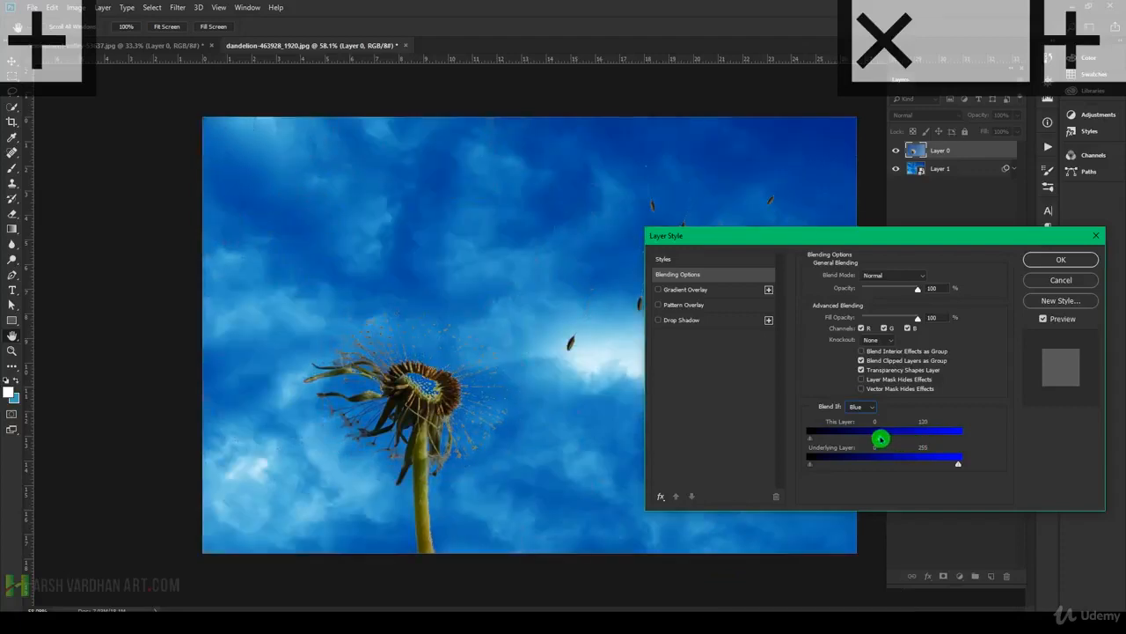
left_click_drag(811, 239, 881, 215)
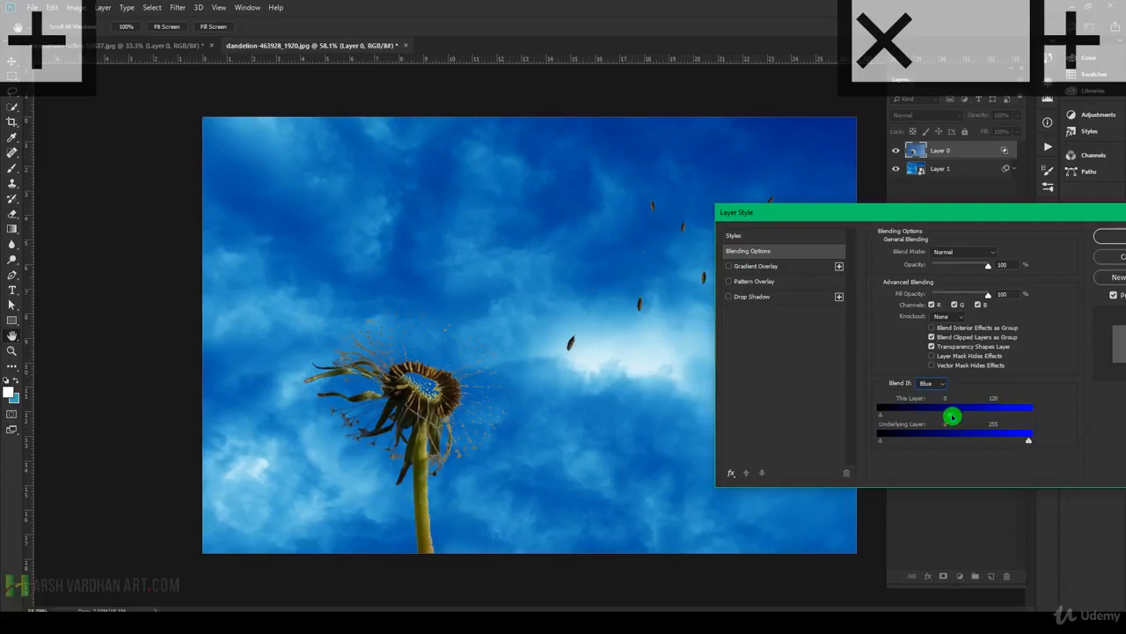
left_click_drag(948, 416, 1046, 417)
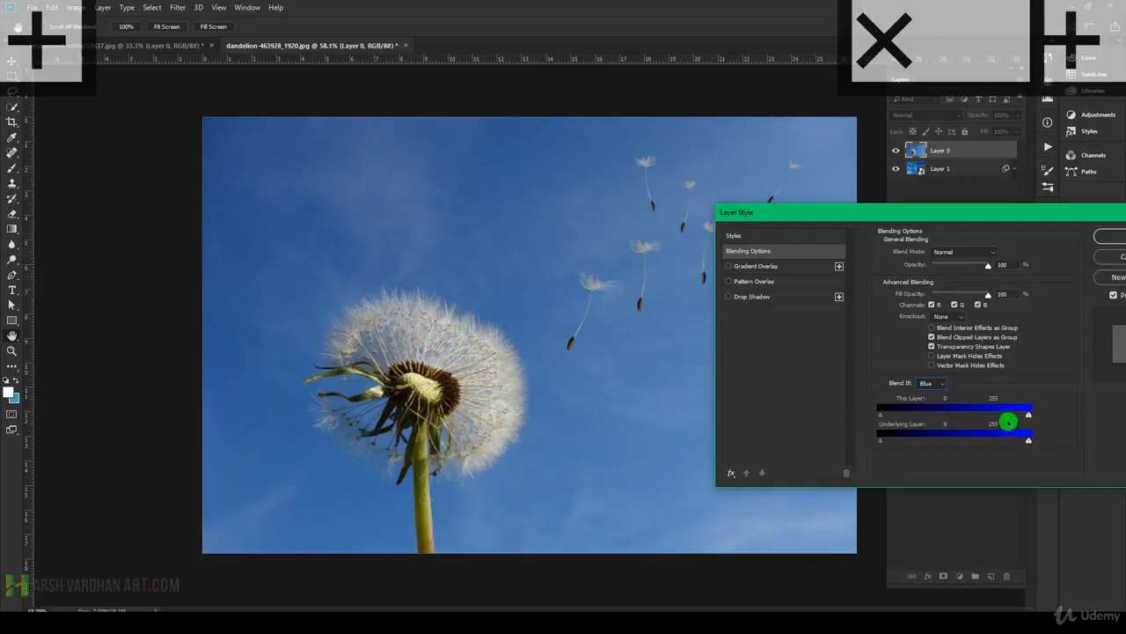
Split the This Layer white slider with its lower half at about 83, fine-tune the upper half, and apply the blending to Layer 0.
key("alt")
left_click_drag(1027, 419, 918, 404)
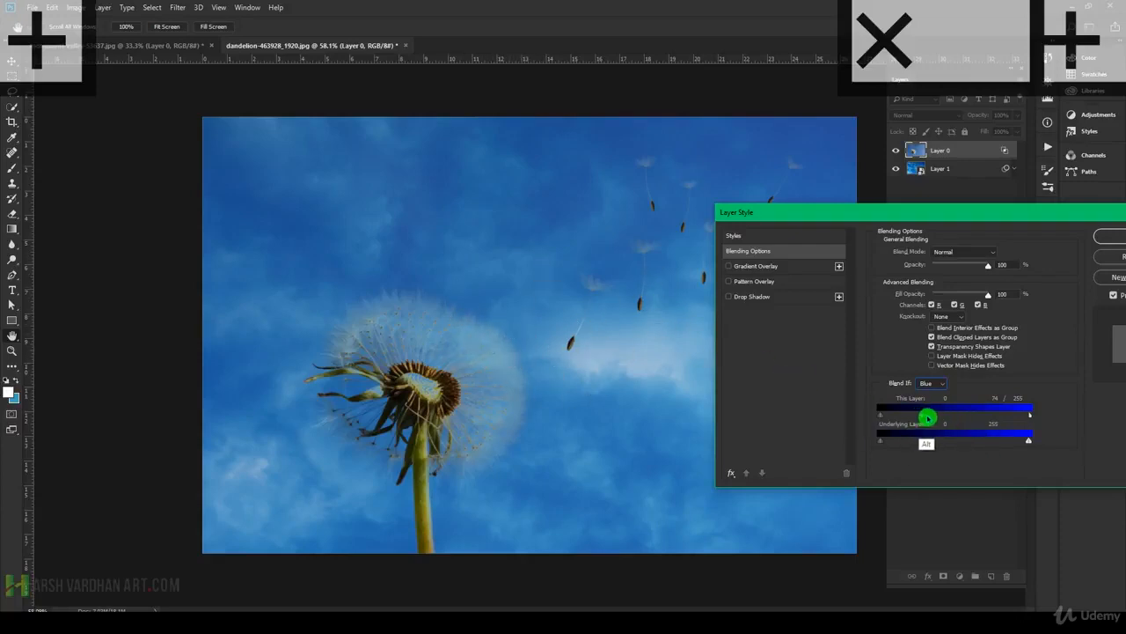
left_click_drag(924, 420, 936, 415)
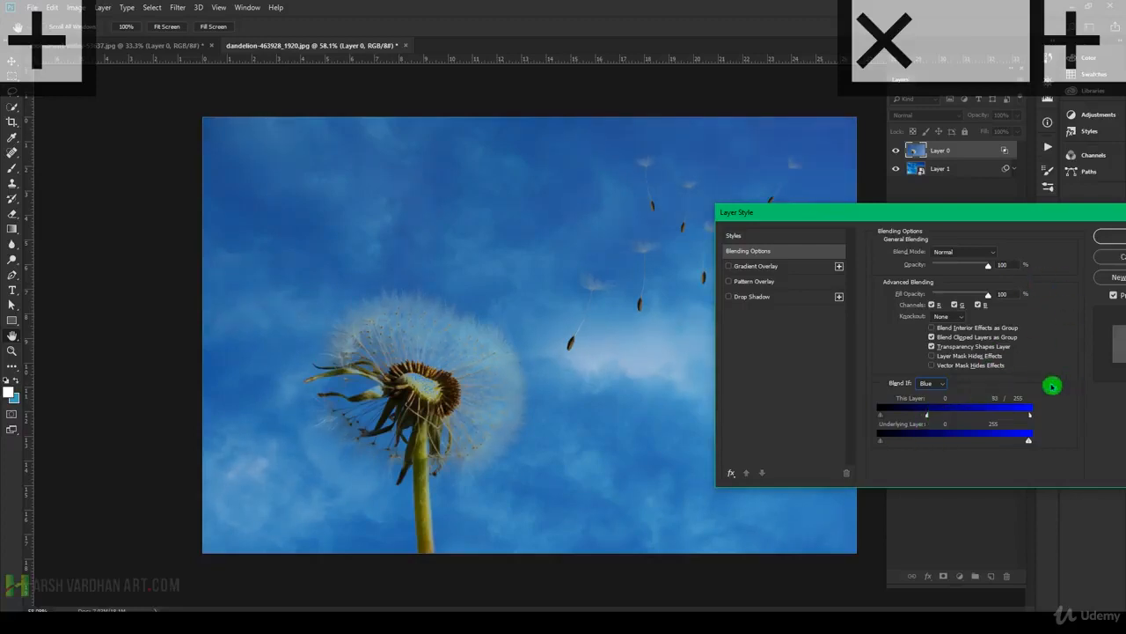
mouse_move(1029, 417)
left_mouse_down()
mouse_move(998, 419)
mouse_move(1019, 423)
left_mouse_up()
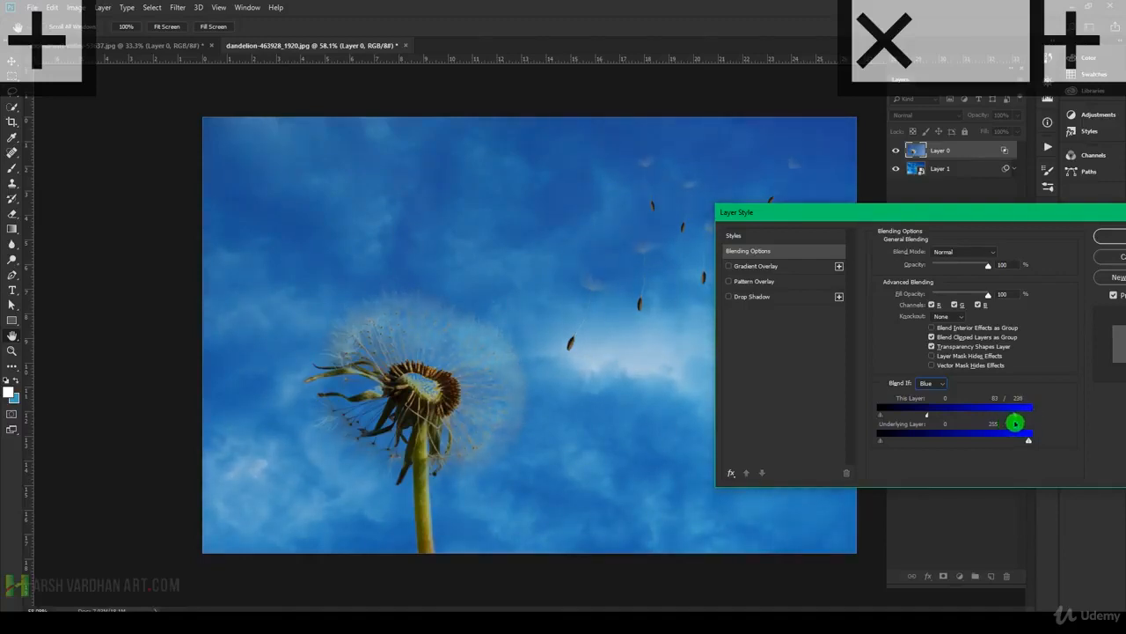
left_click_drag(1012, 424, 1011, 423)
left_click(1120, 236)
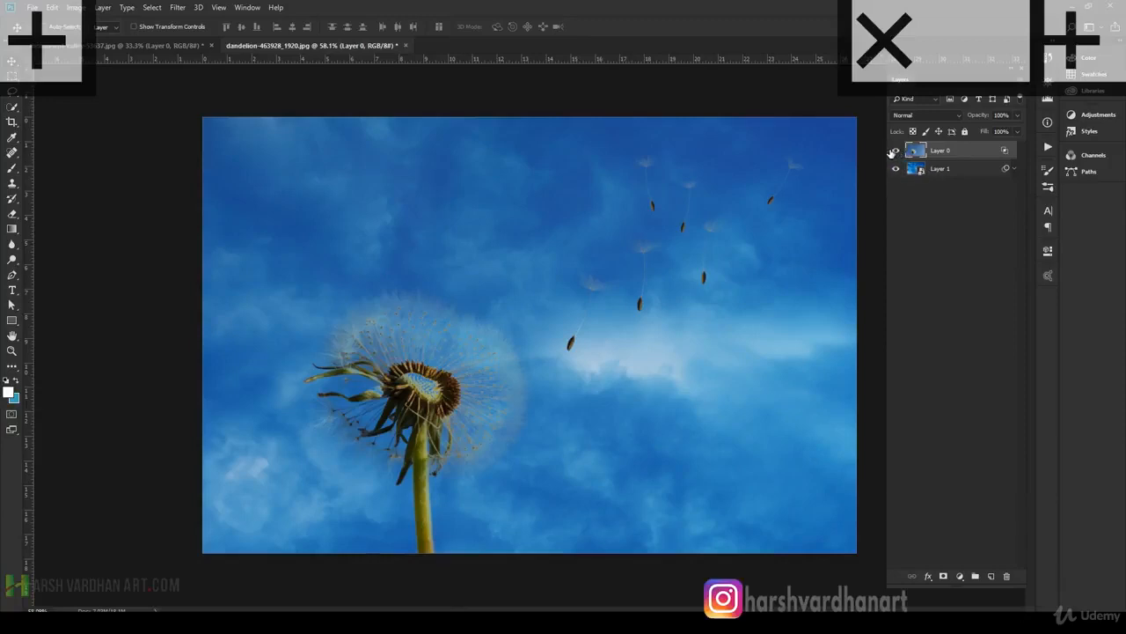
left_click(894, 150)
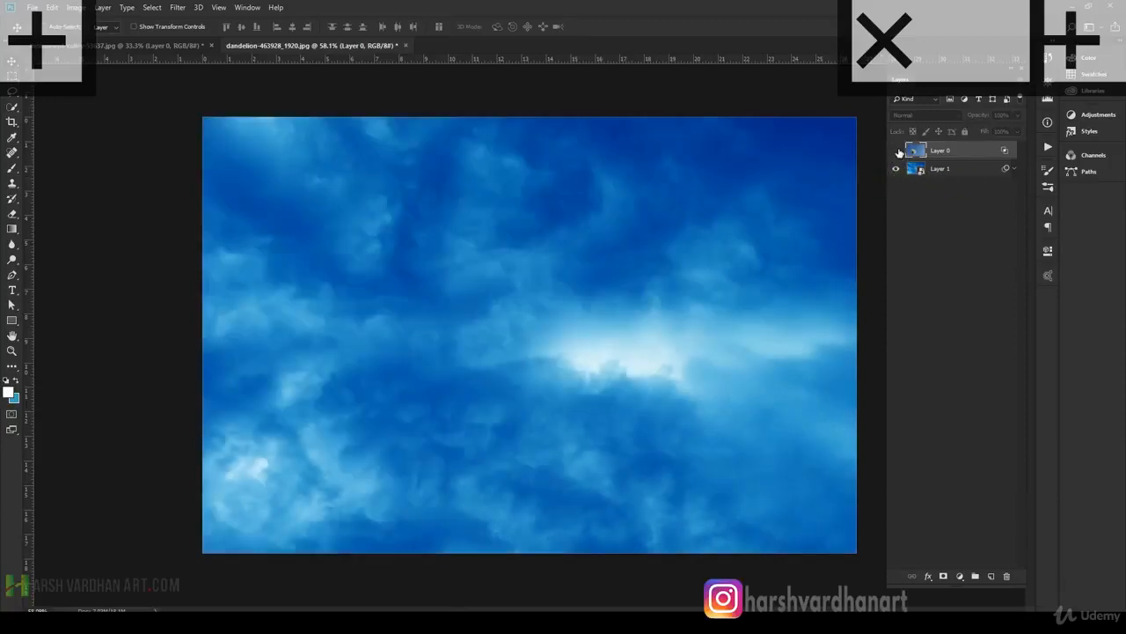
left_click(896, 150)
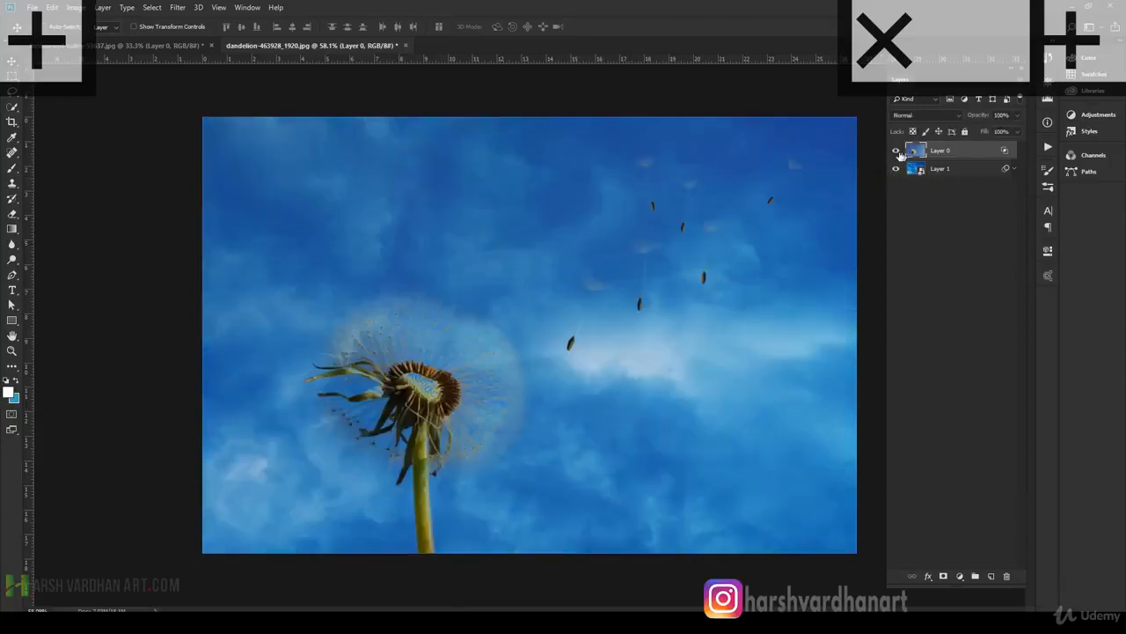
left_click(950, 170)
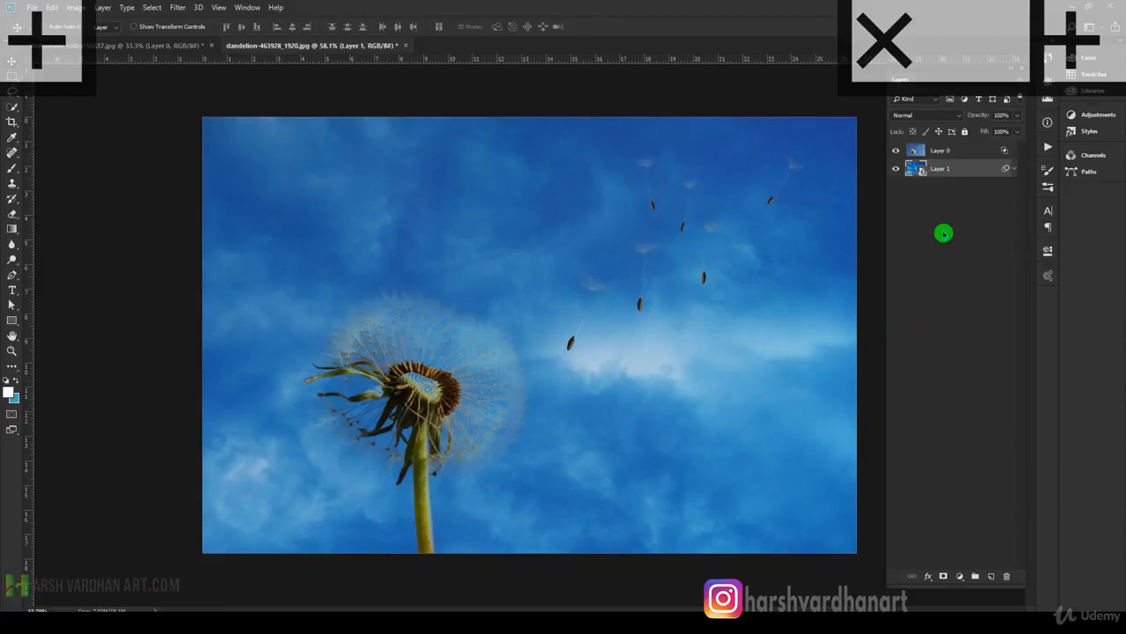
key("ctrl+l")
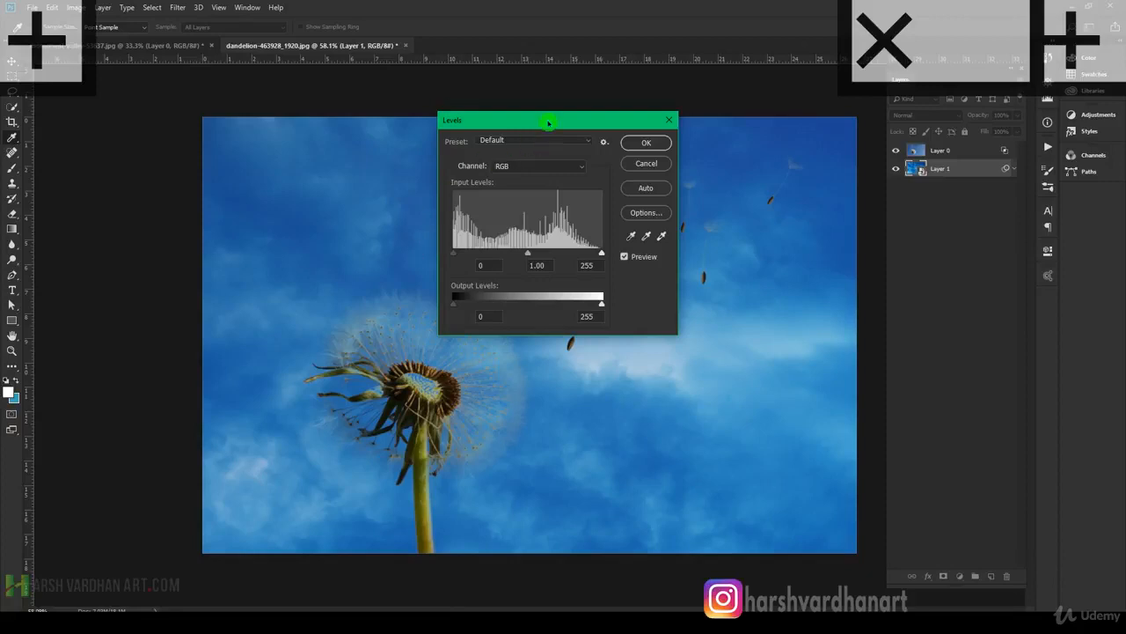
left_click_drag(546, 120, 962, 240)
mouse_move(857, 367)
left_mouse_down()
mouse_move(885, 368)
mouse_move(860, 366)
left_mouse_up()
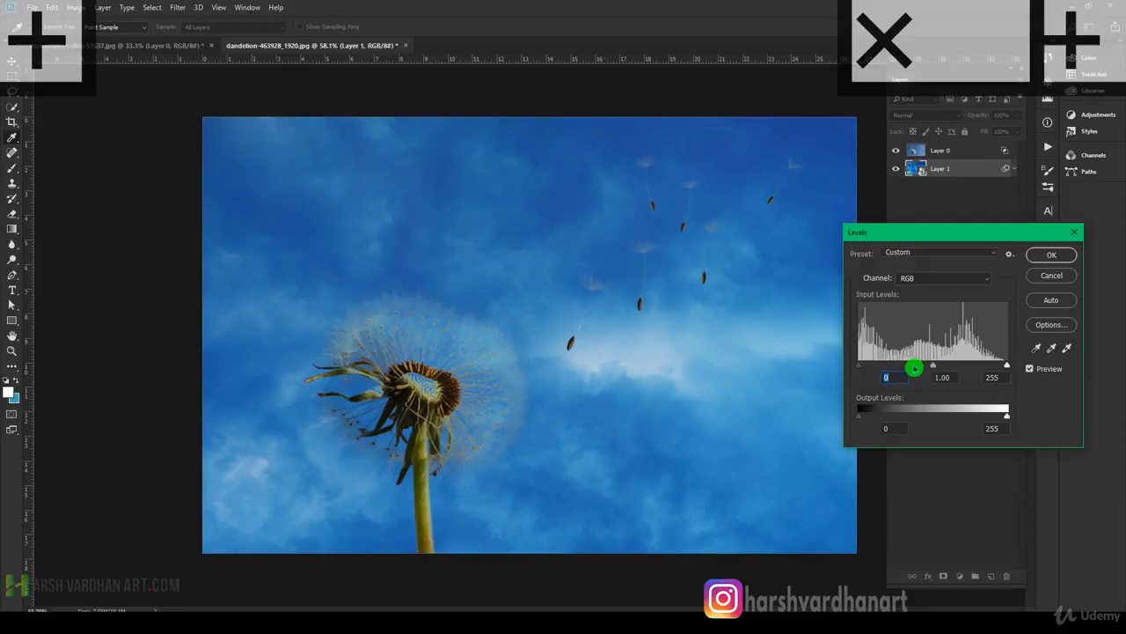
mouse_move(935, 367)
left_mouse_down()
mouse_move(919, 369)
mouse_move(935, 367)
left_mouse_up()
mouse_move(1008, 368)
left_mouse_down()
mouse_move(981, 364)
mouse_move(1009, 366)
left_mouse_up()
left_click(1058, 281)
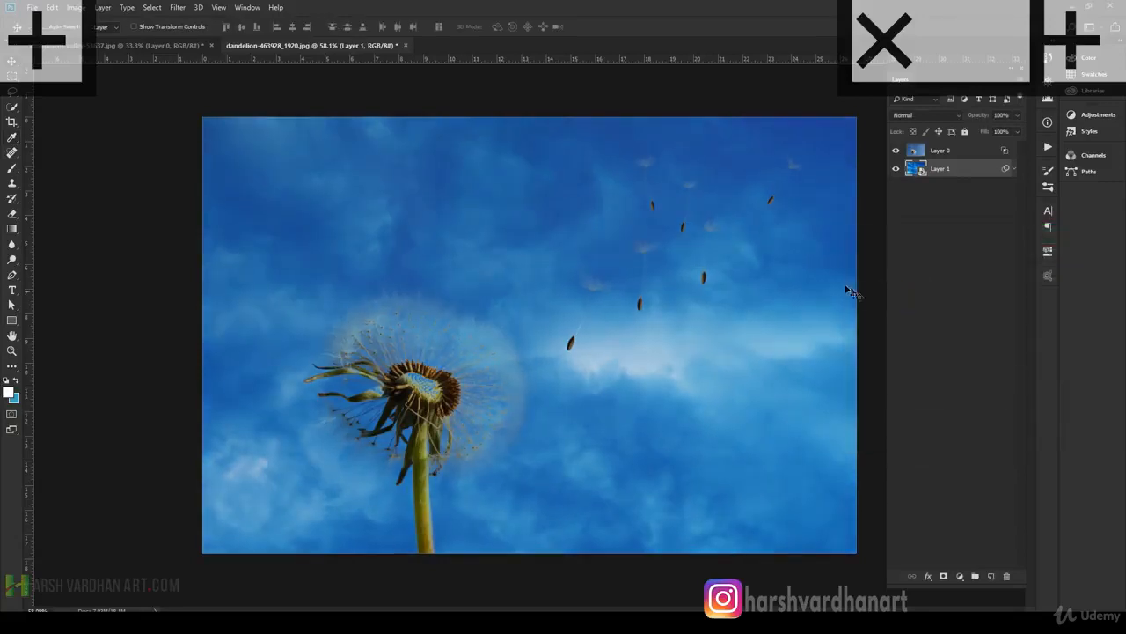
left_click_drag(658, 176, 736, 236)
left_click_drag(696, 204, 664, 225)
key("ctrl+0")
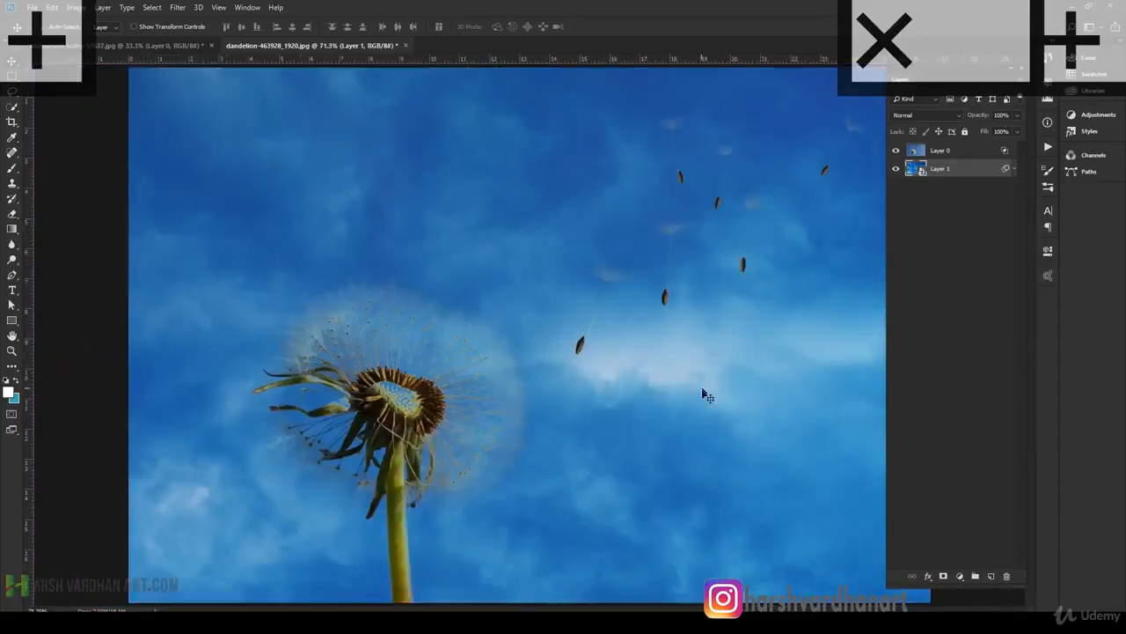
left_click_drag(710, 237, 712, 233)
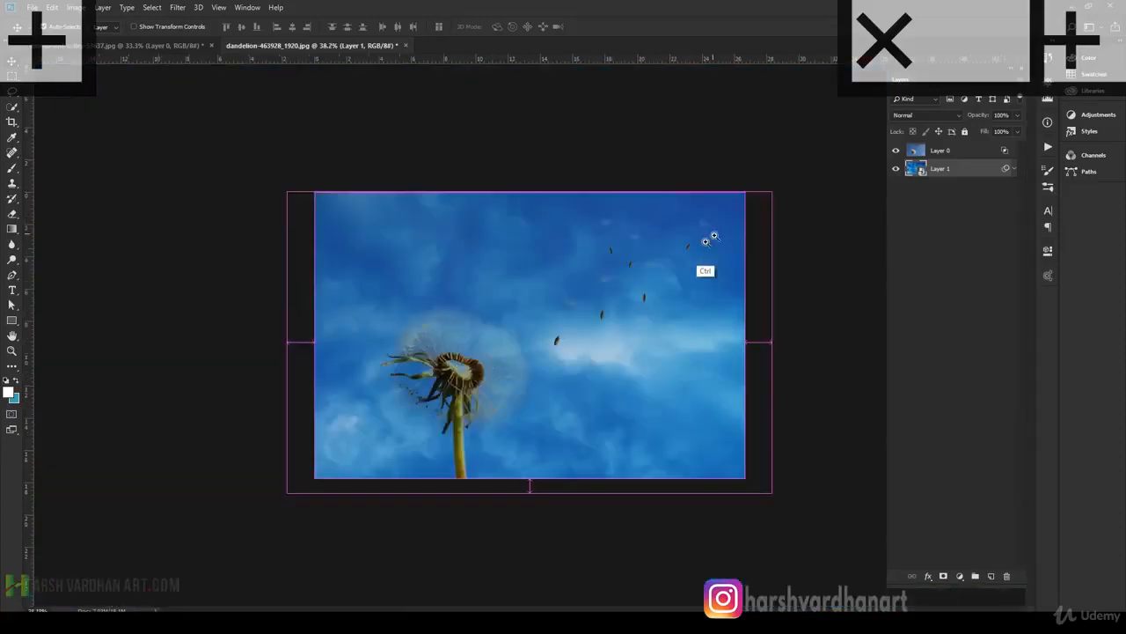
left_click_drag(680, 286, 764, 311)
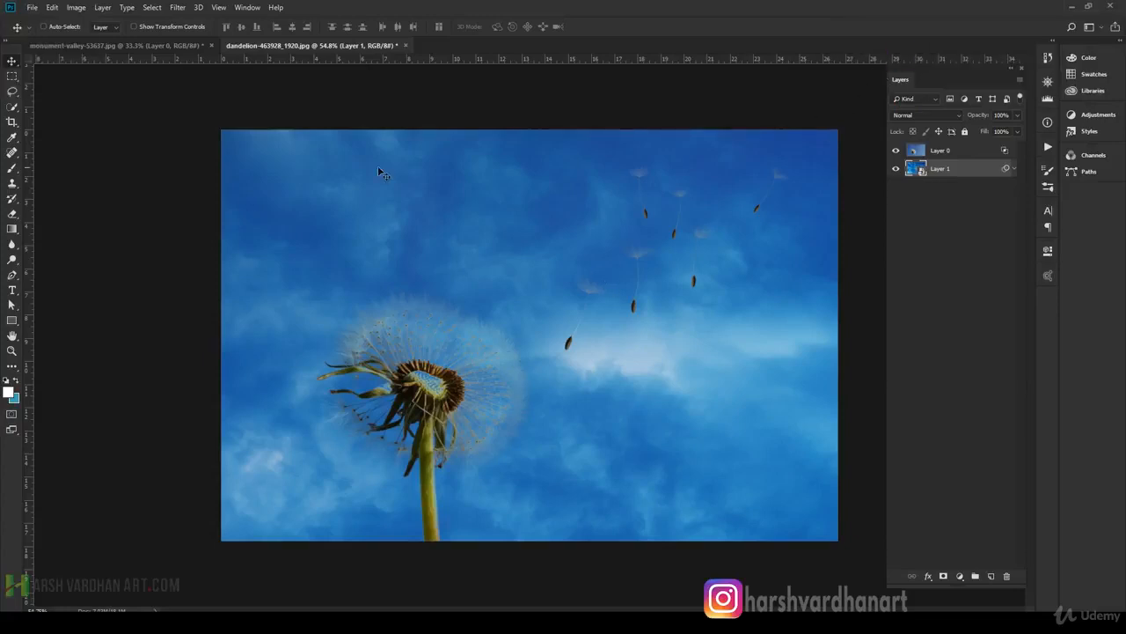
Switch to the monument-valley image and check the cloud layer beneath Layer 0 by temporarily hiding Layer 0.
left_click(140, 44)
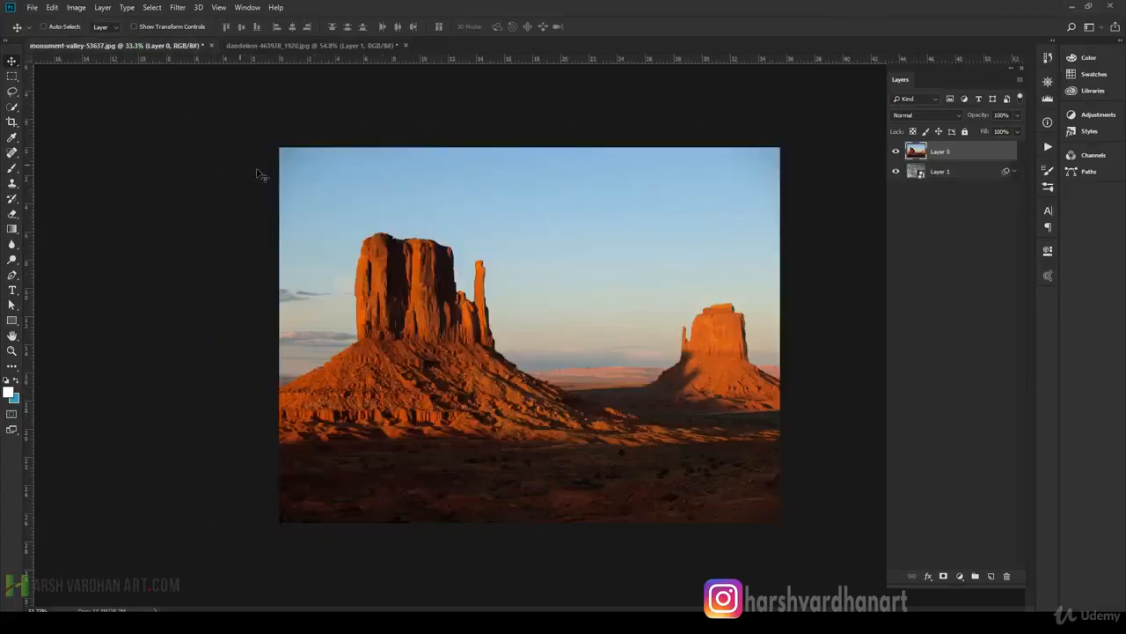
left_click(896, 153)
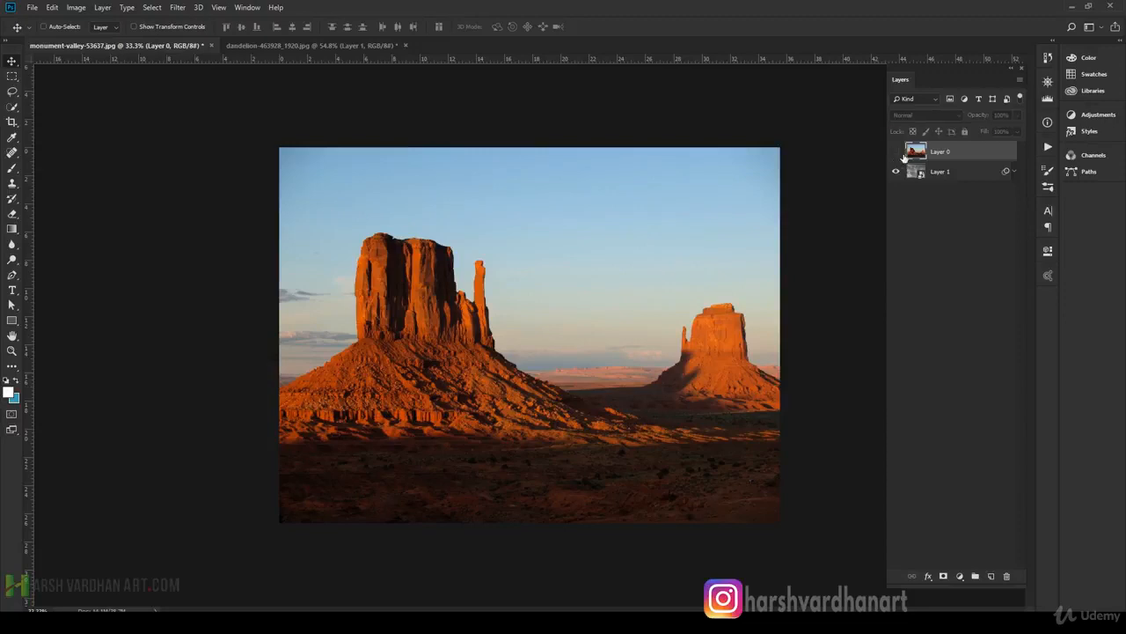
left_click(922, 193)
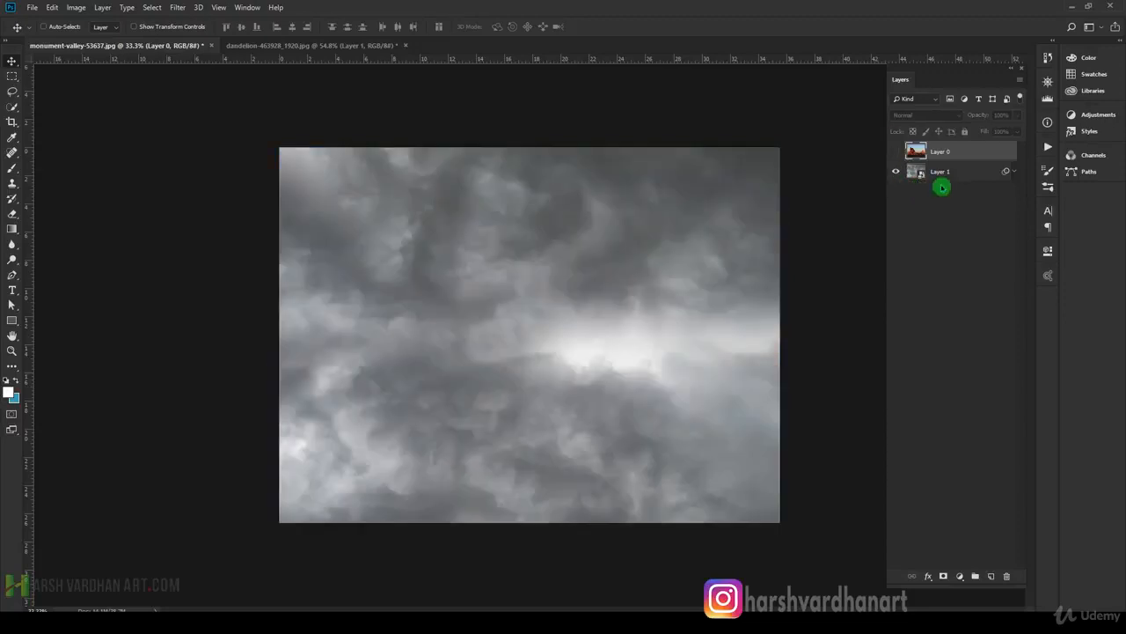
left_click(896, 152)
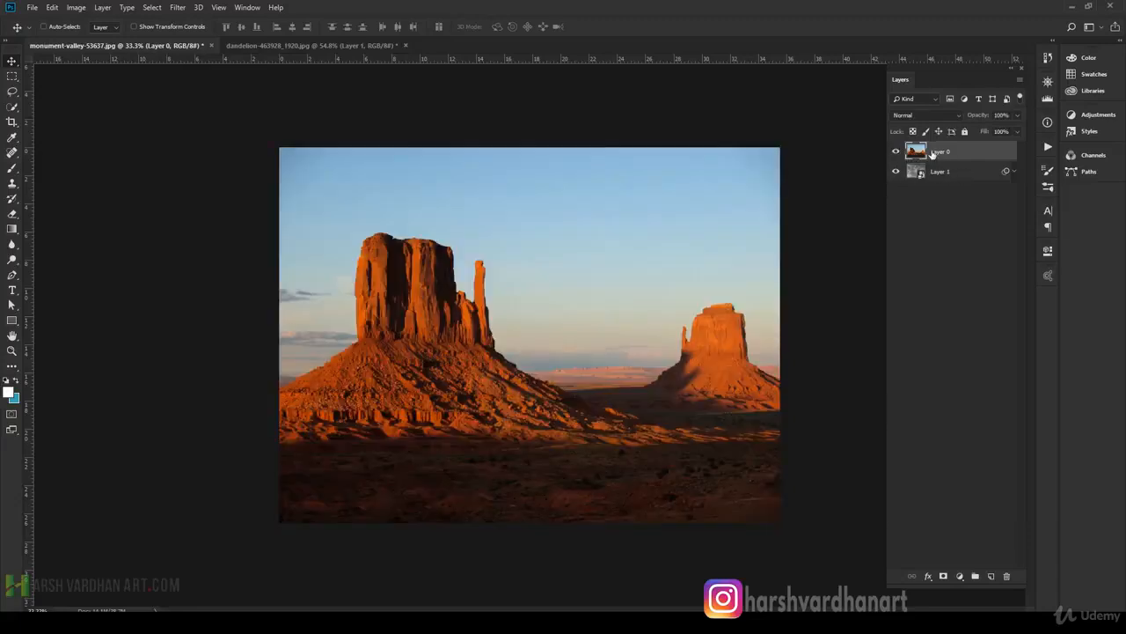
Open Layer 0's blending options clear of the sky and set Blend If to Blue.
double_click(1001, 153)
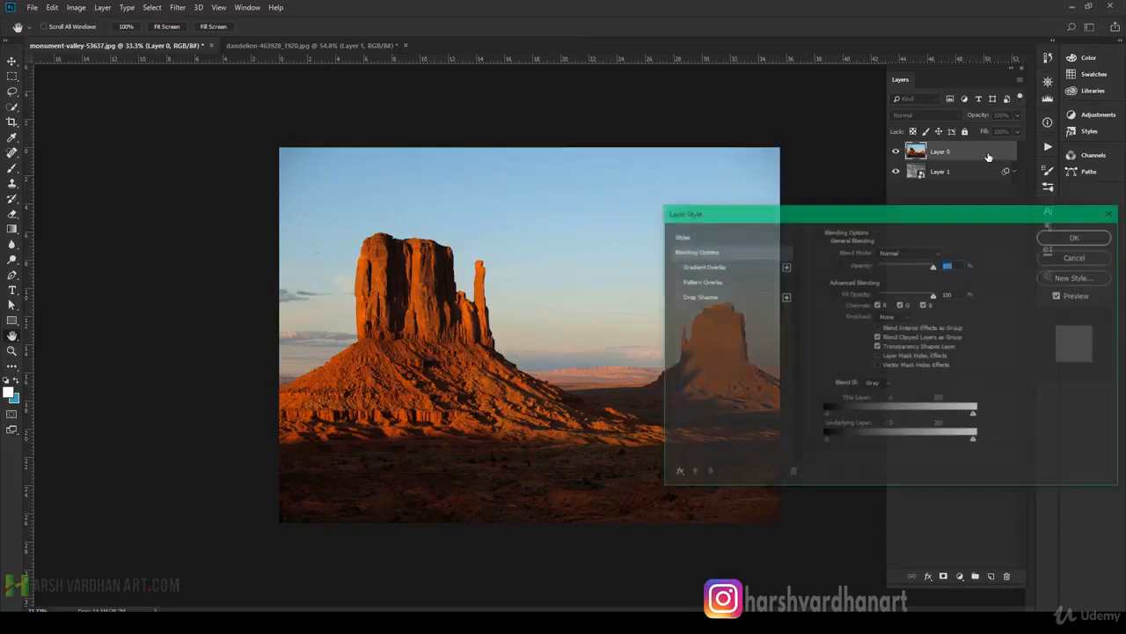
left_click_drag(956, 215, 930, 108)
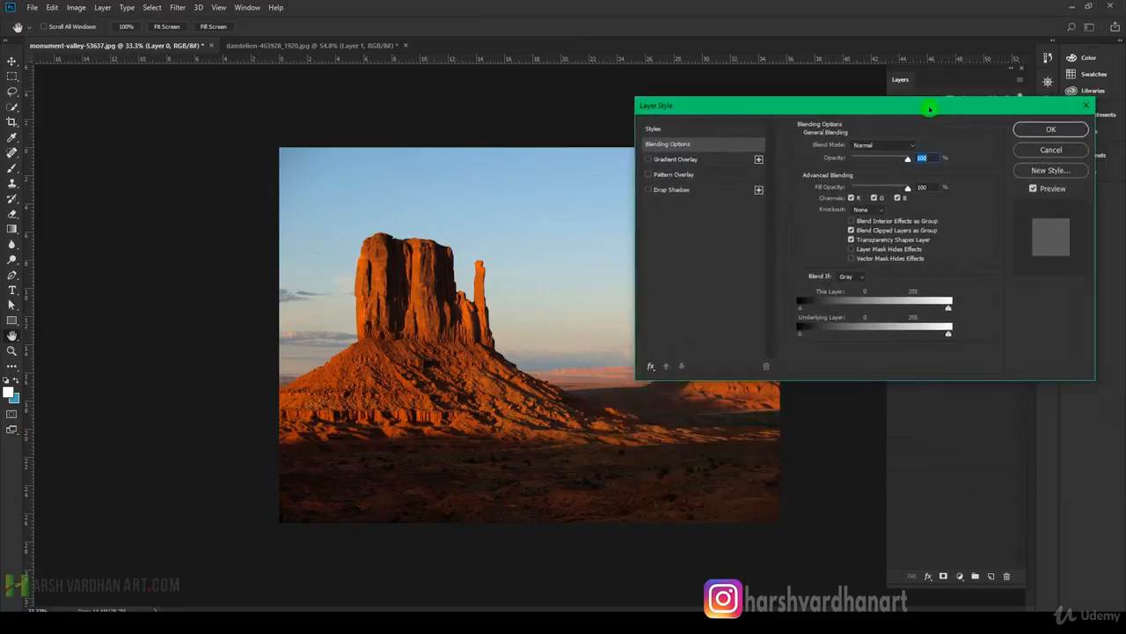
left_click(854, 276)
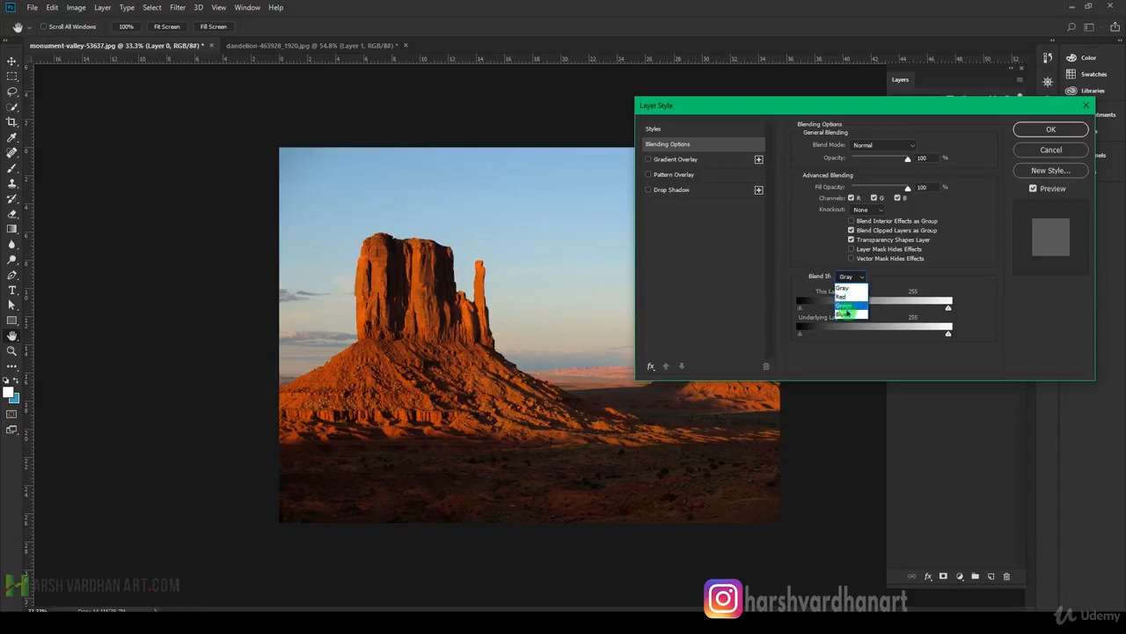
left_click(852, 317)
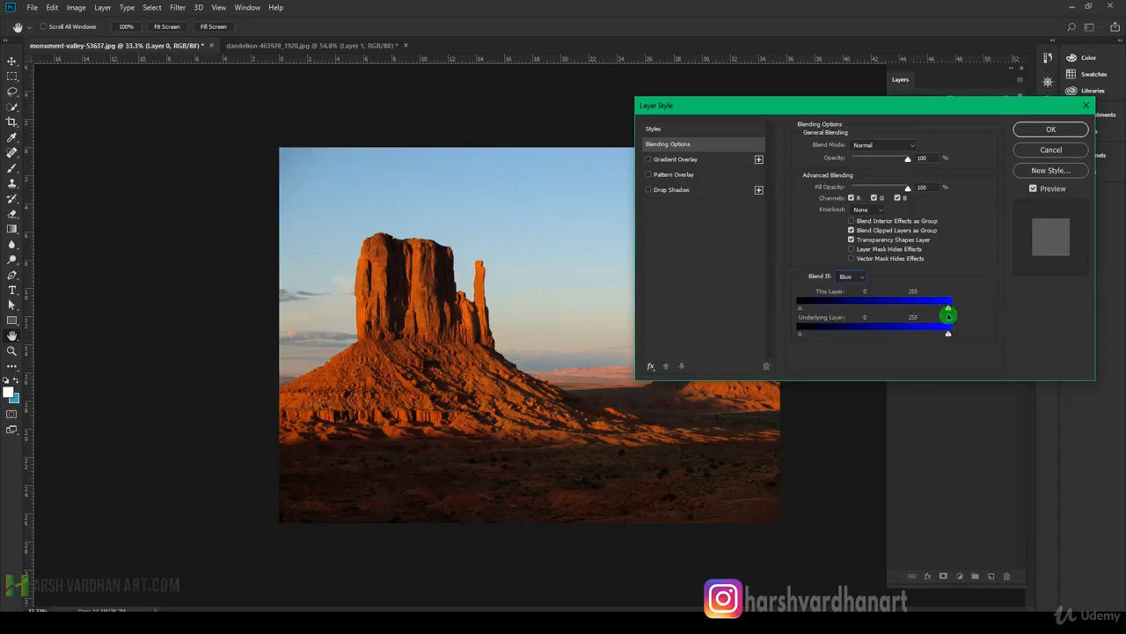
Split the This Layer white slider with its lower half at about 41, reduce the upper half, and apply the blending to Layer 0.
key("alt")
left_click_drag(945, 308, 823, 309)
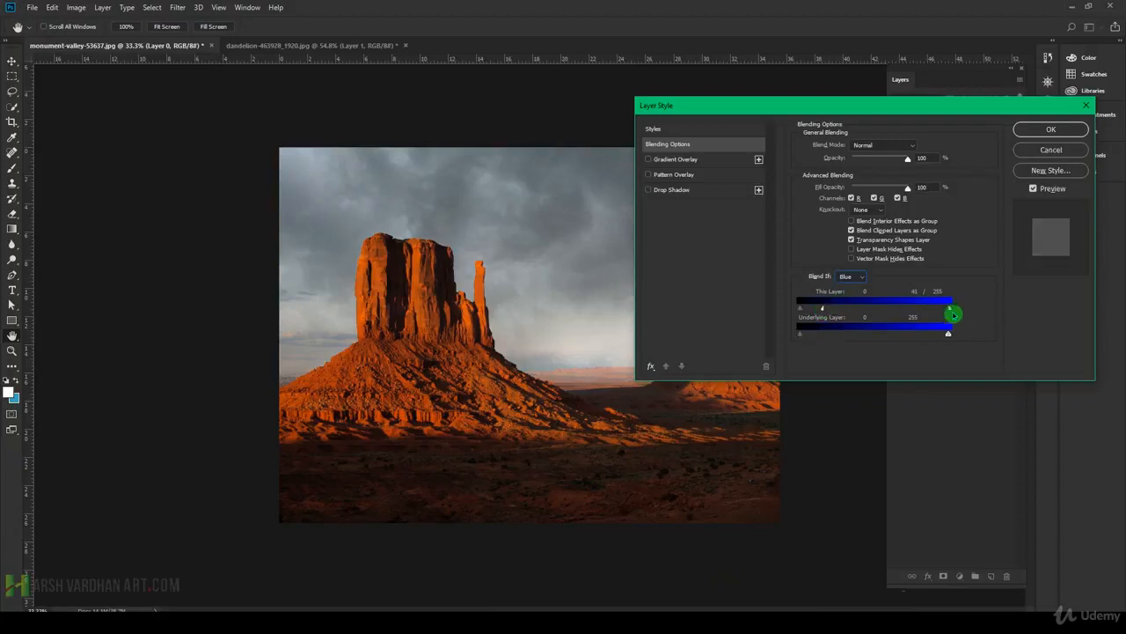
left_click_drag(950, 309, 911, 302)
left_click(1051, 128)
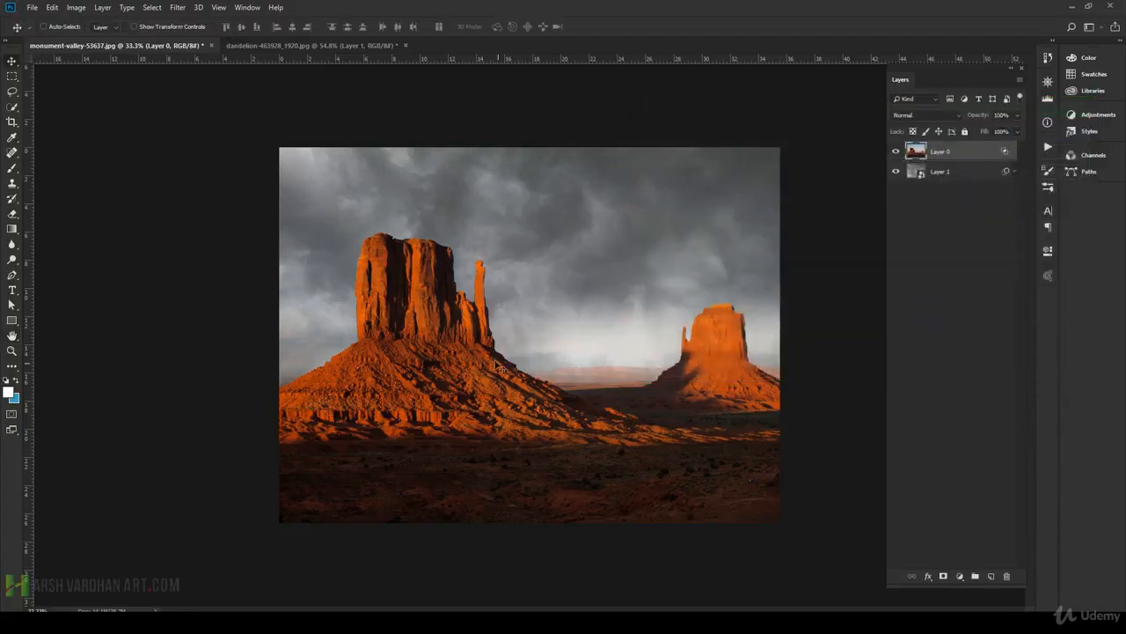
Examine the blended sky closely along the rock edges and horizon of the Monument Valley photo.
left_click_drag(453, 272, 512, 304)
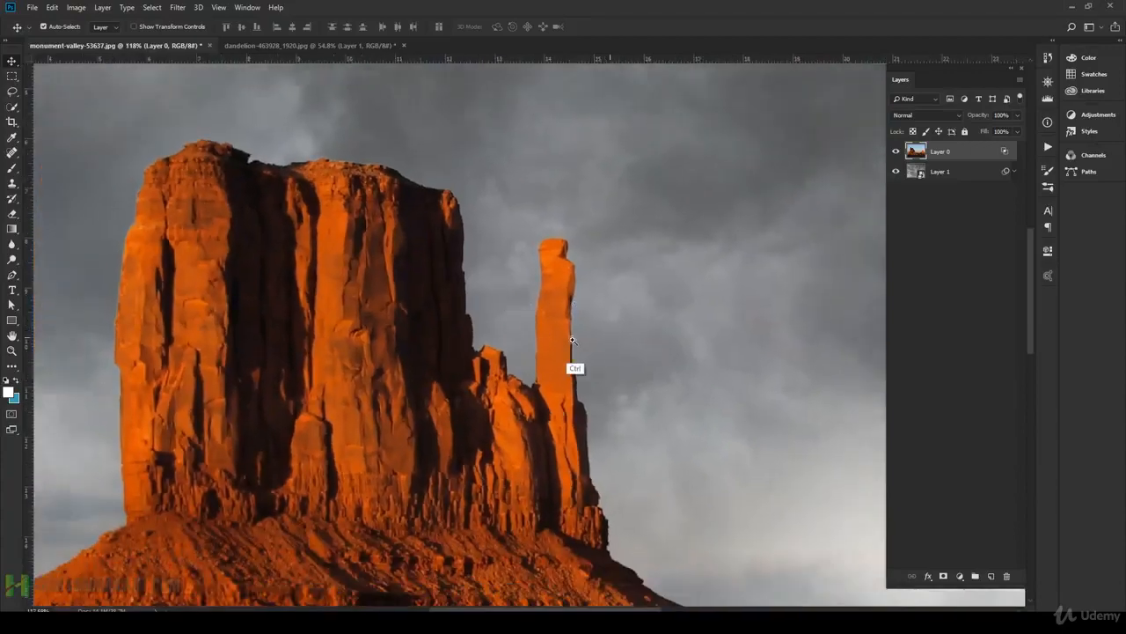
left_click_drag(572, 340, 565, 339)
left_click_drag(688, 373, 600, 352)
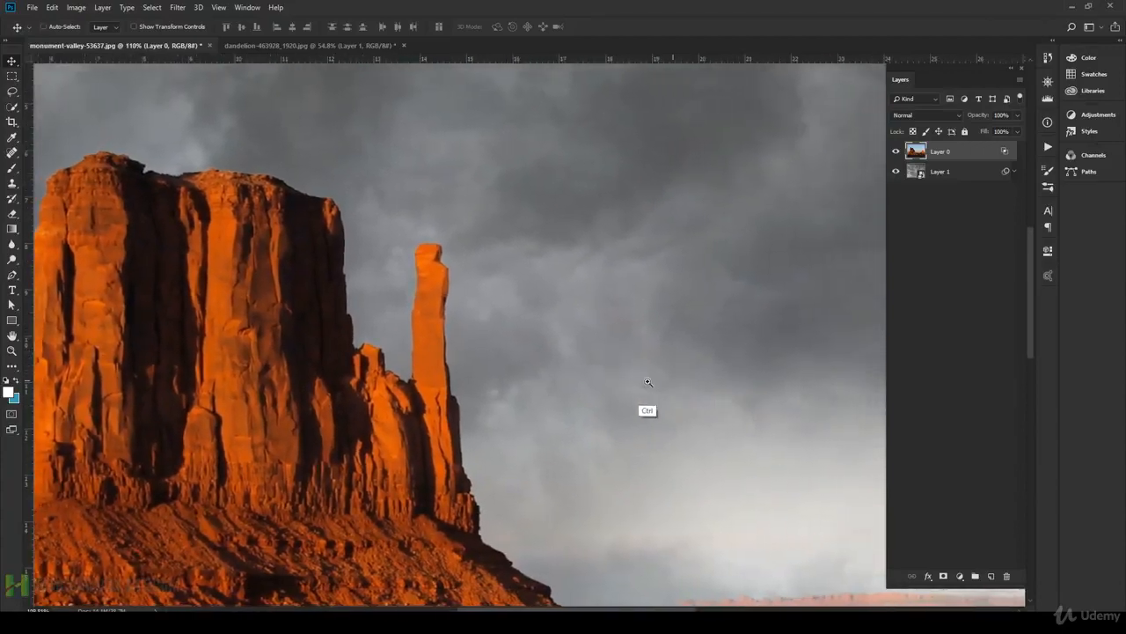
left_click_drag(737, 384, 695, 377)
left_click_drag(770, 432, 711, 447)
left_click_drag(651, 332, 678, 354)
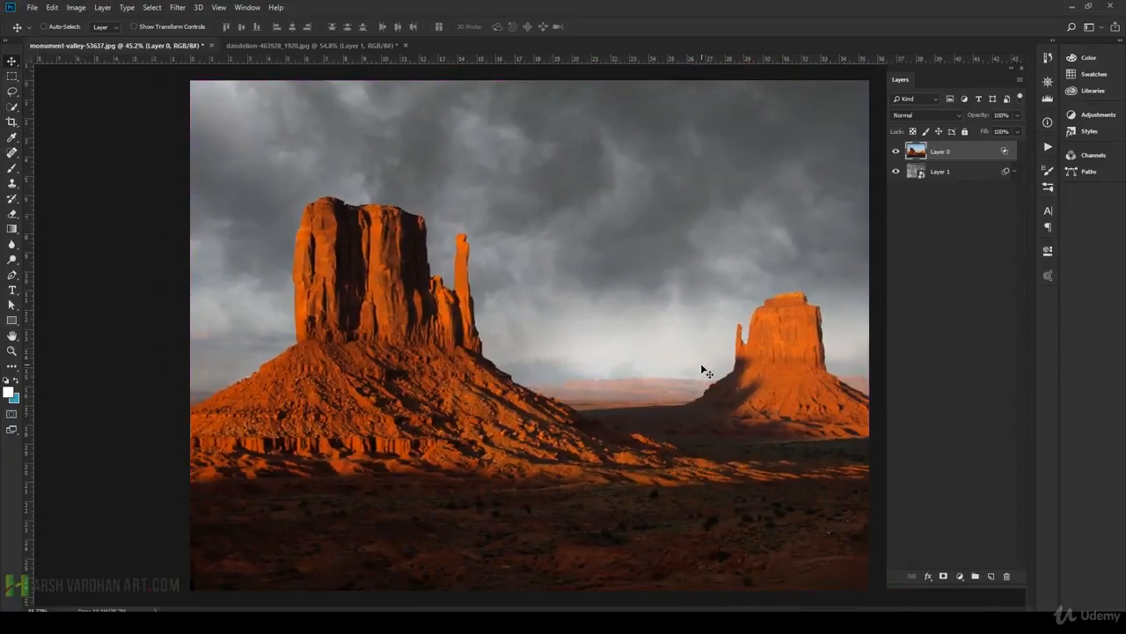